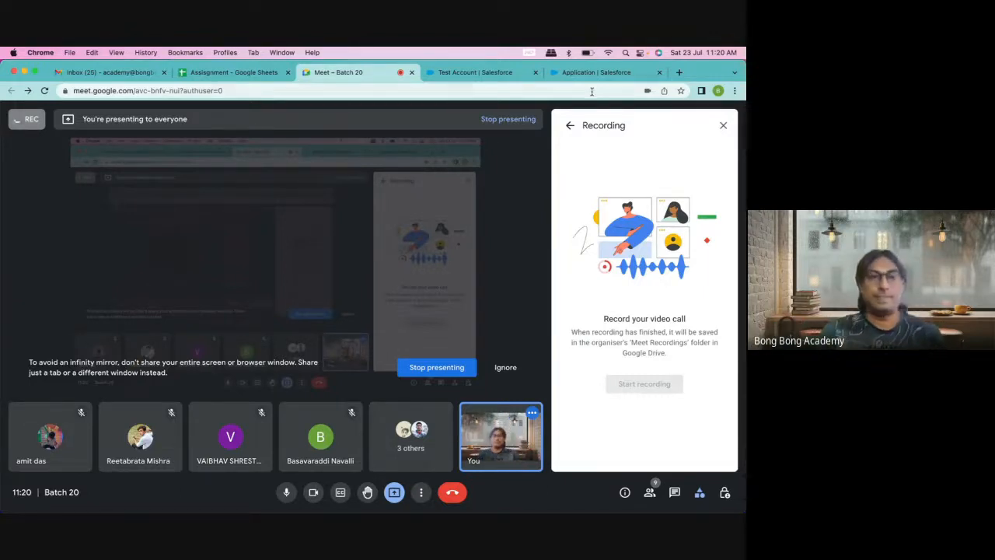
Step: Close the recording side panel and glance at the Test Account and Application tabs
{"action": "left_click", "coordinate": [723, 125]}
{"action": "left_click", "coordinate": [467, 72]}
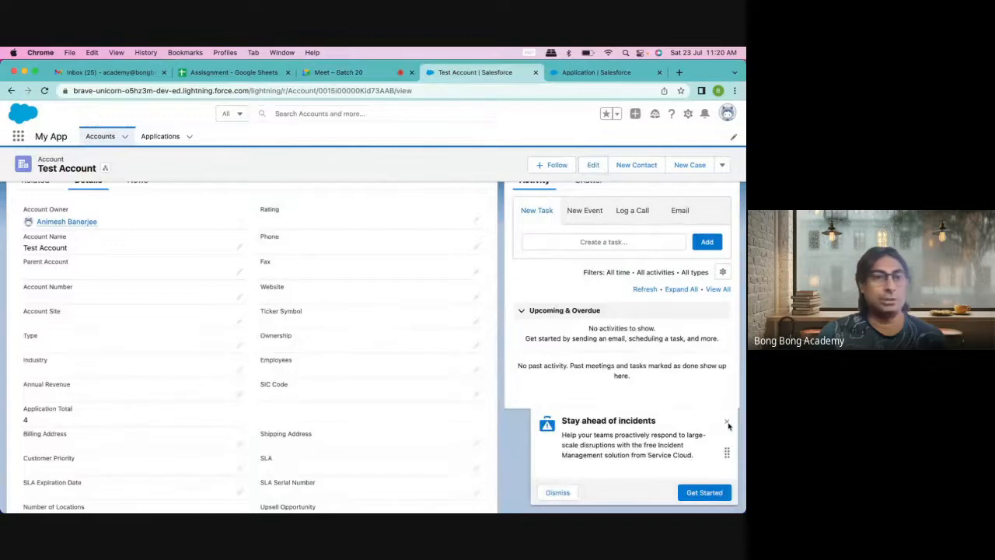
{"action": "left_click", "coordinate": [577, 72]}
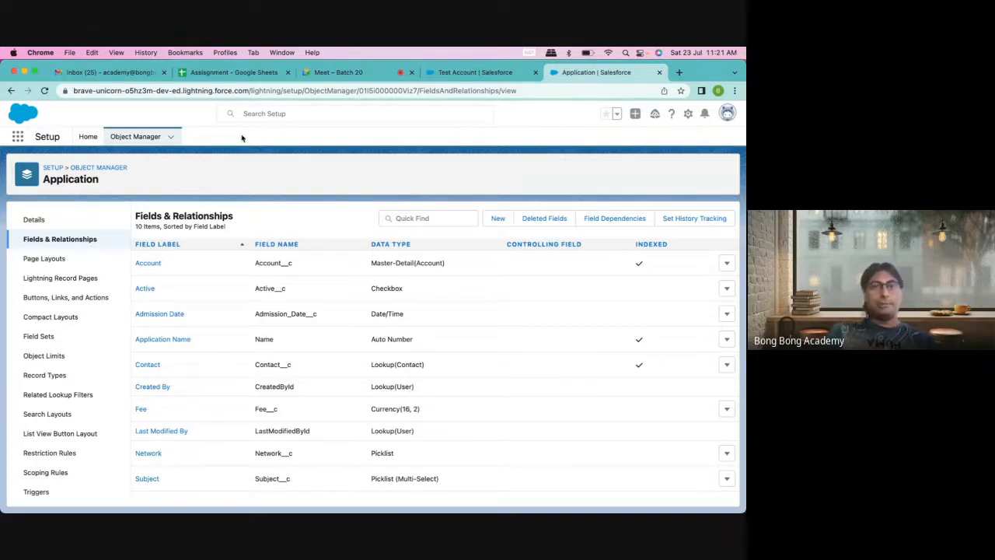
Step: Review Test Account's related lists and details, then highlight the Application Fee field's Currency type
{"action": "left_click", "coordinate": [468, 73]}
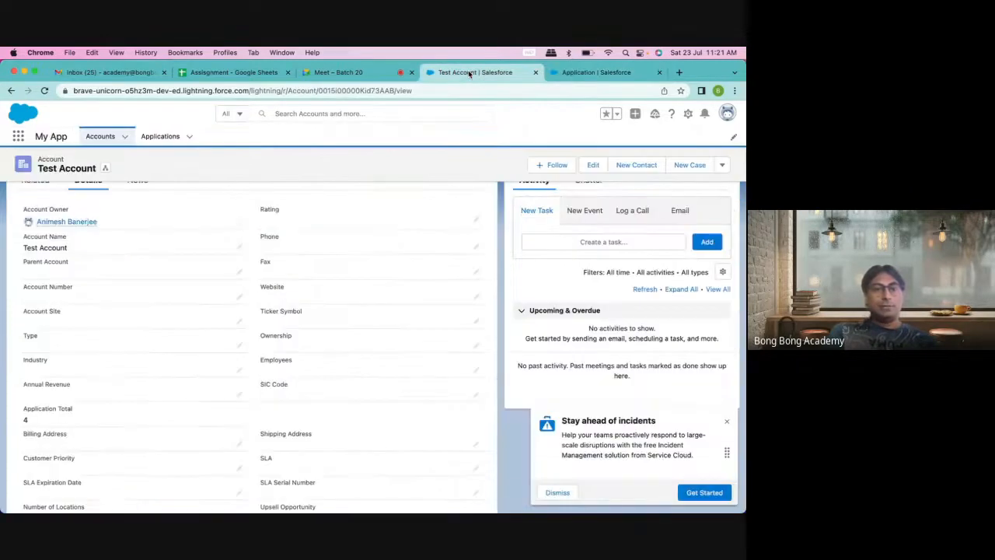
{"action": "scroll", "coordinate": [98, 435], "scroll_direction": "down", "scroll_amount": 4}
{"action": "scroll", "coordinate": [97, 432], "scroll_direction": "up", "scroll_amount": 6}
{"action": "left_click", "coordinate": [29, 251]}
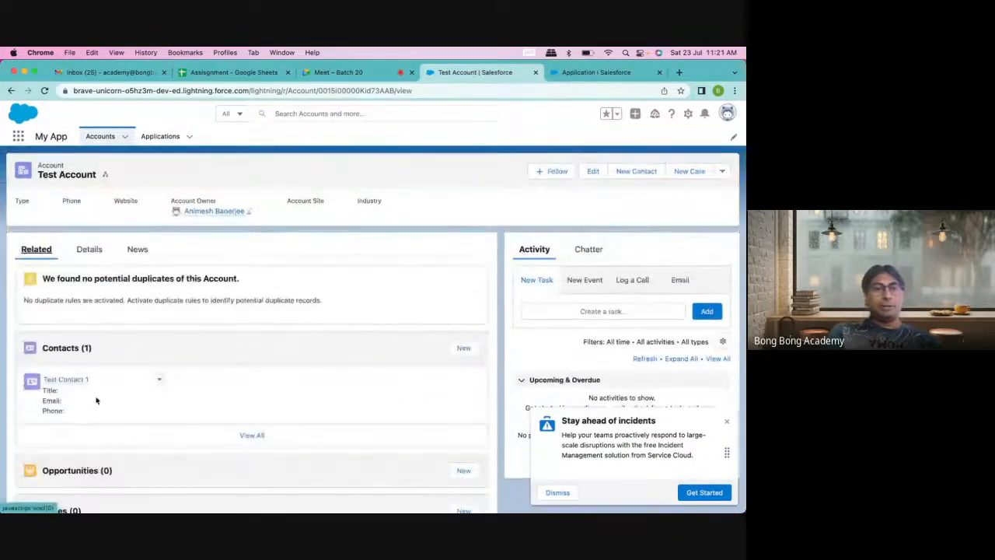
{"action": "scroll", "coordinate": [96, 401], "scroll_direction": "down", "scroll_amount": 5}
{"action": "scroll", "coordinate": [98, 402], "scroll_direction": "up", "scroll_amount": 6}
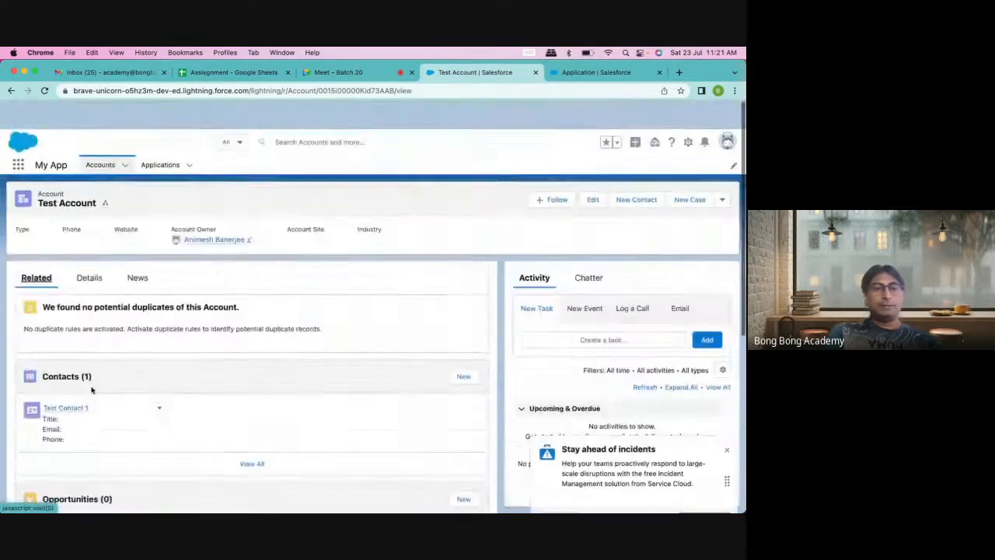
{"action": "left_click", "coordinate": [88, 249]}
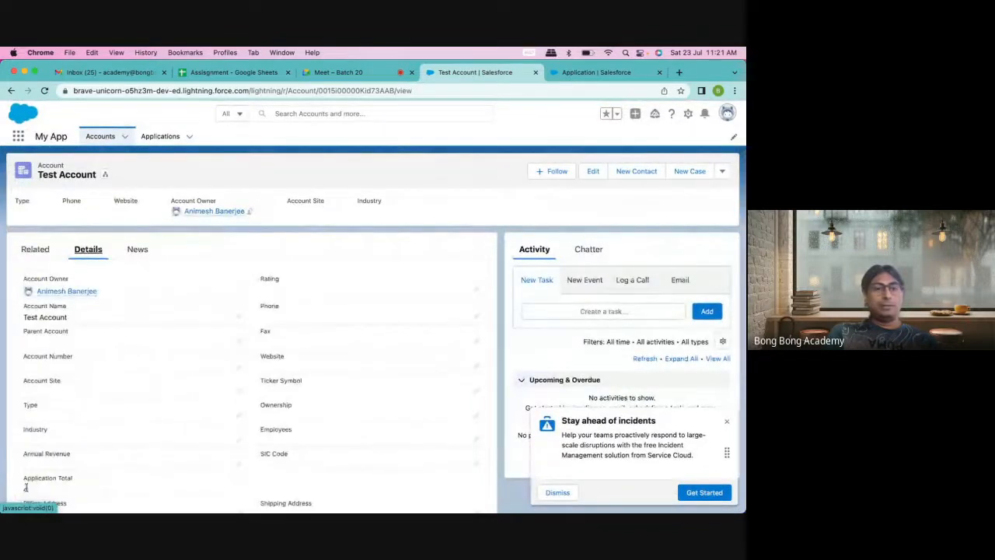
{"action": "left_click", "coordinate": [577, 72]}
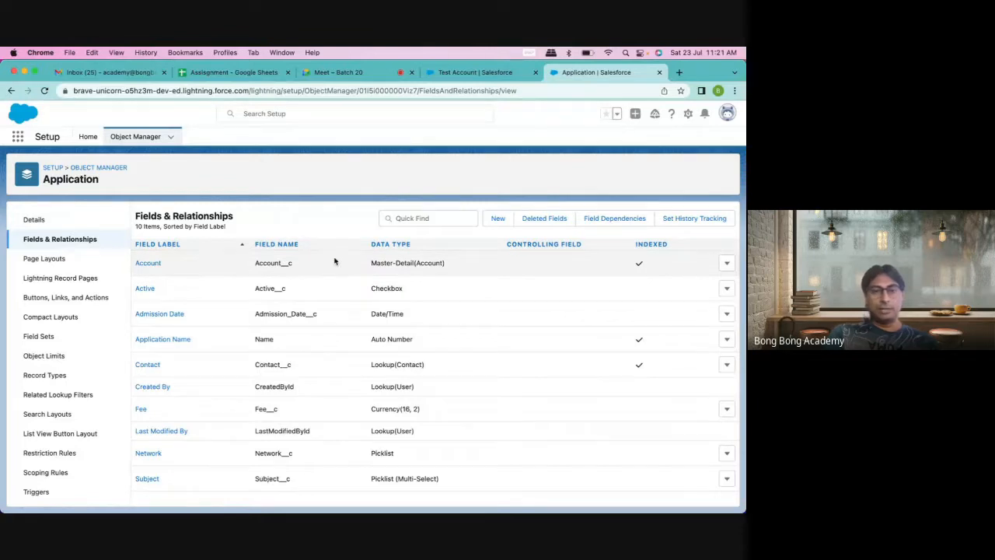
{"action": "double_click", "coordinate": [394, 408]}
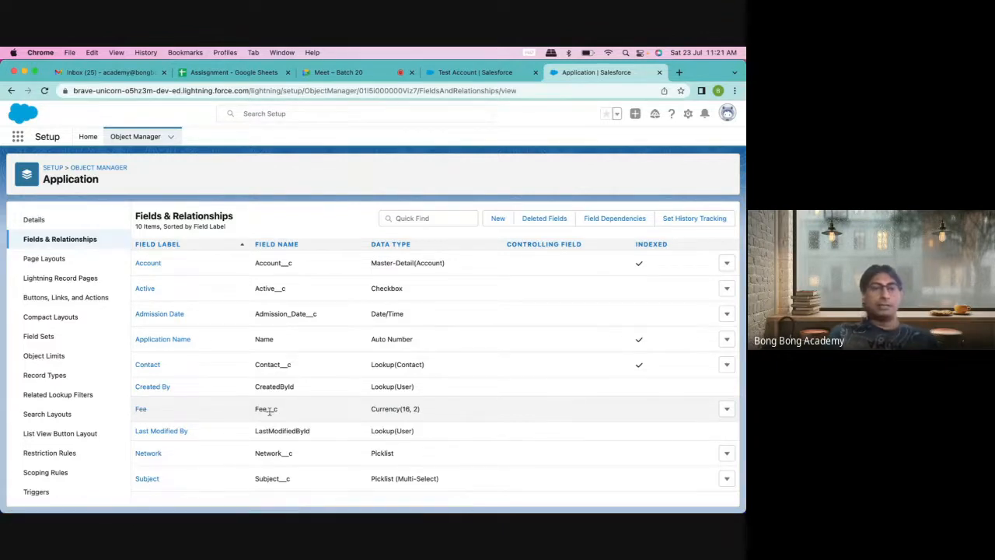
Step: Find the Account's Application Total field by filtering Account fields for 'application'
{"action": "left_click", "coordinate": [136, 140]}
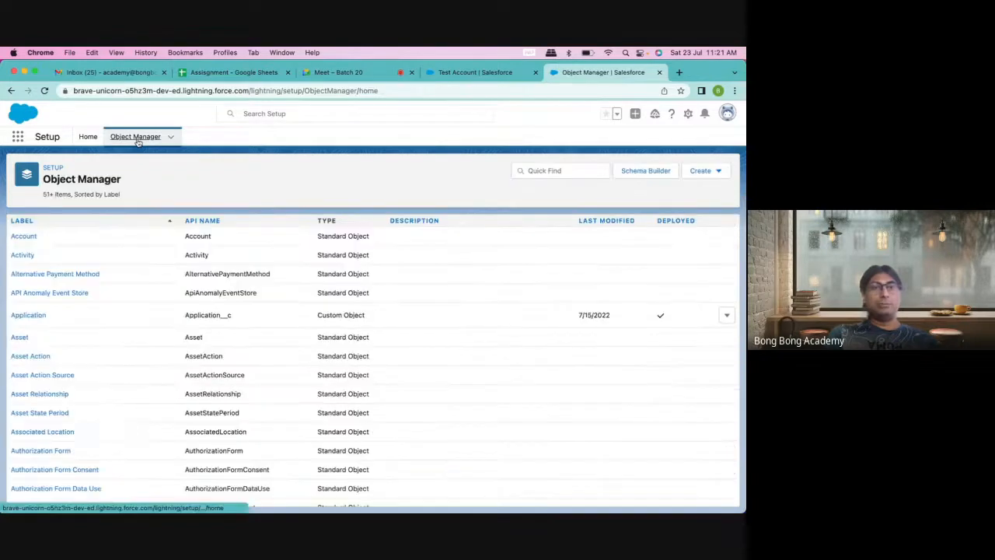
{"action": "left_click", "coordinate": [22, 237]}
{"action": "left_click", "coordinate": [78, 244]}
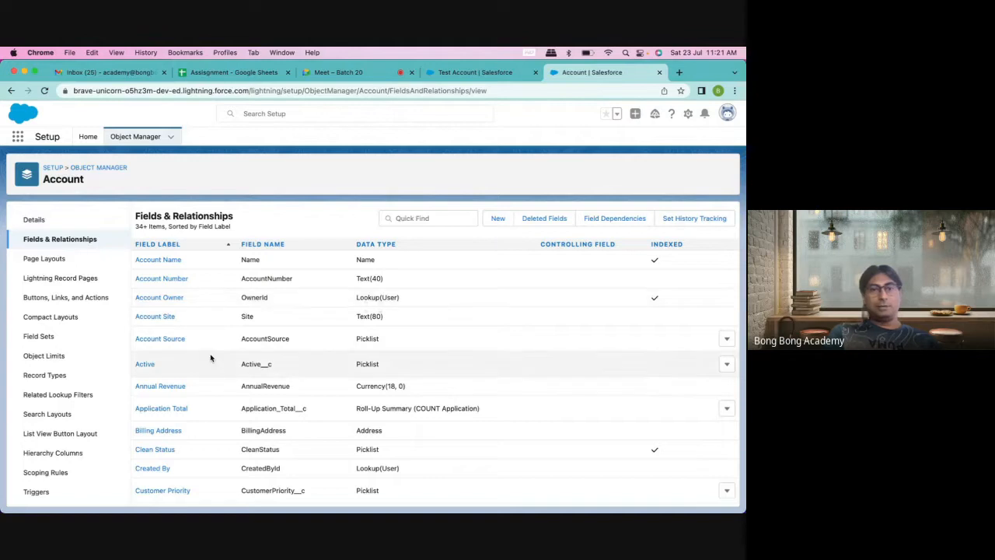
{"action": "scroll", "coordinate": [209, 358], "scroll_direction": "down", "scroll_amount": 3}
{"action": "left_click", "coordinate": [416, 218]}
{"action": "type", "text": "ap"}
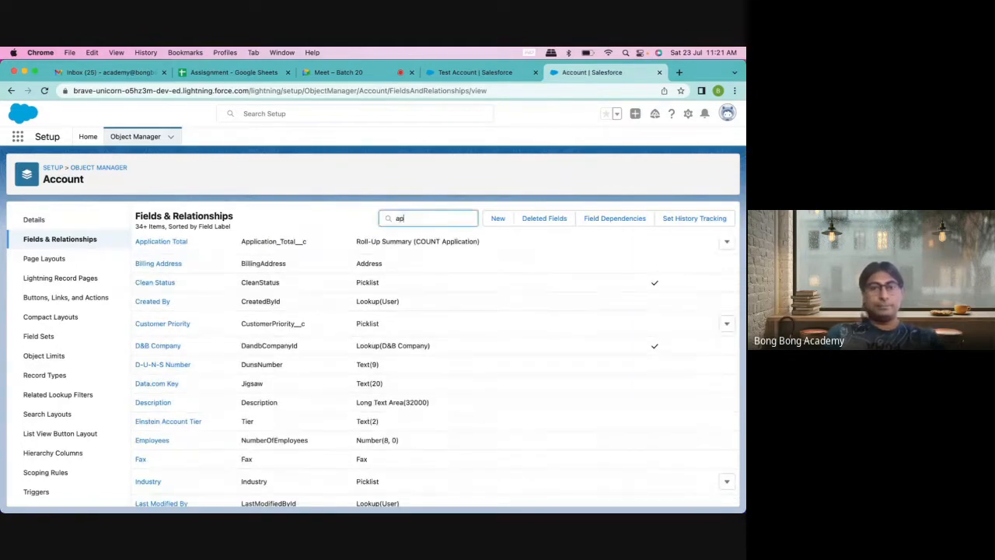
{"action": "type", "text": "plication"}
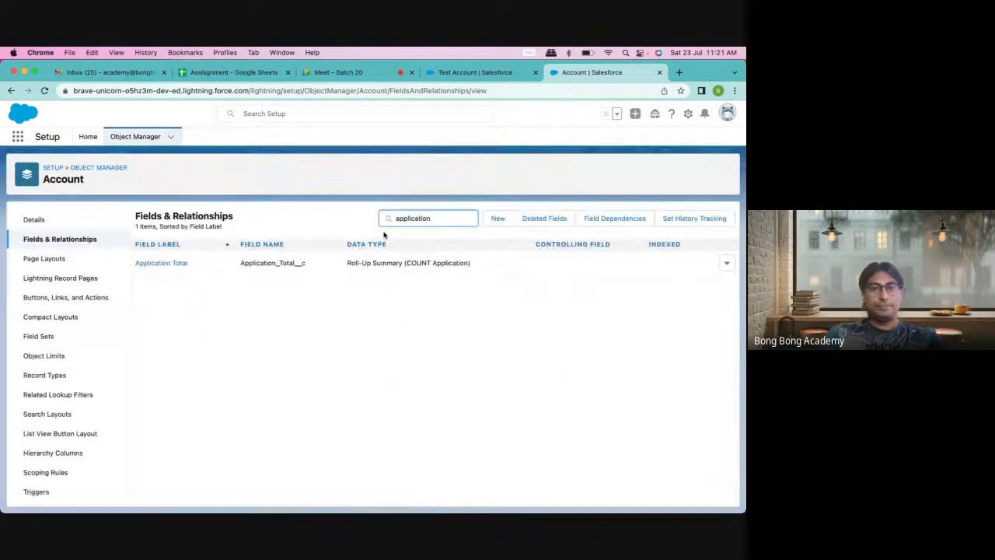
{"action": "left_click", "coordinate": [162, 264]}
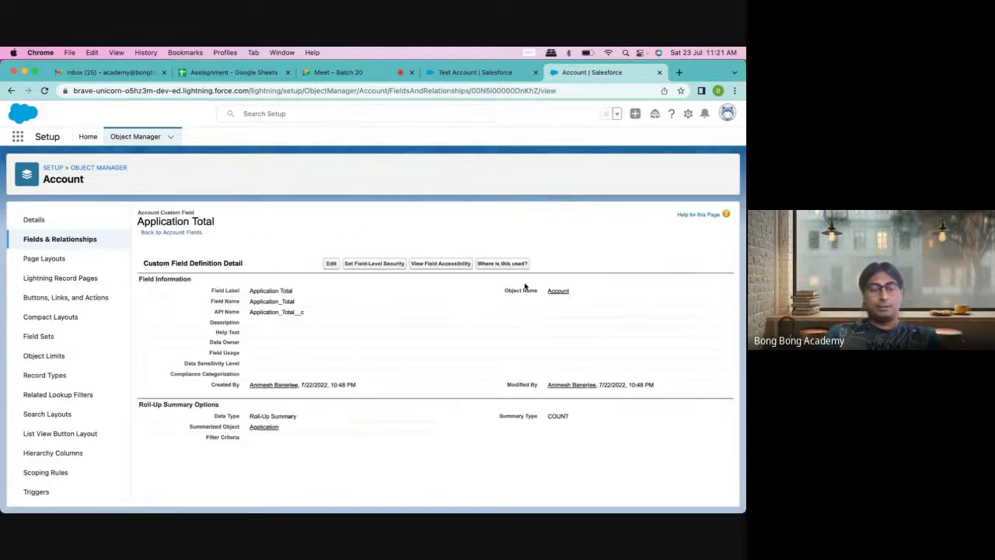
Step: Change Application Total from COUNT to SUM of the Application Fee field and save
{"action": "left_click", "coordinate": [328, 264]}
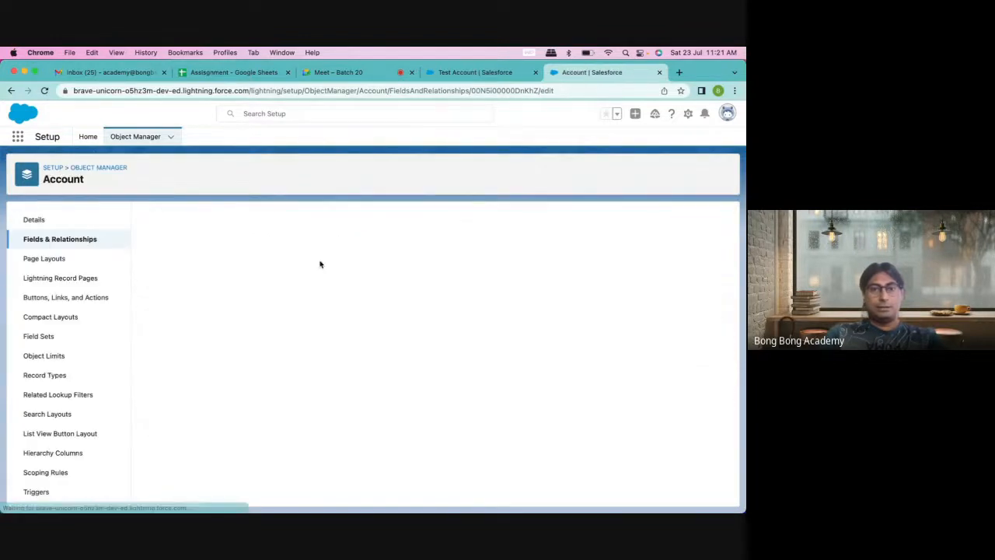
{"action": "scroll", "coordinate": [272, 342], "scroll_direction": "down", "scroll_amount": 5}
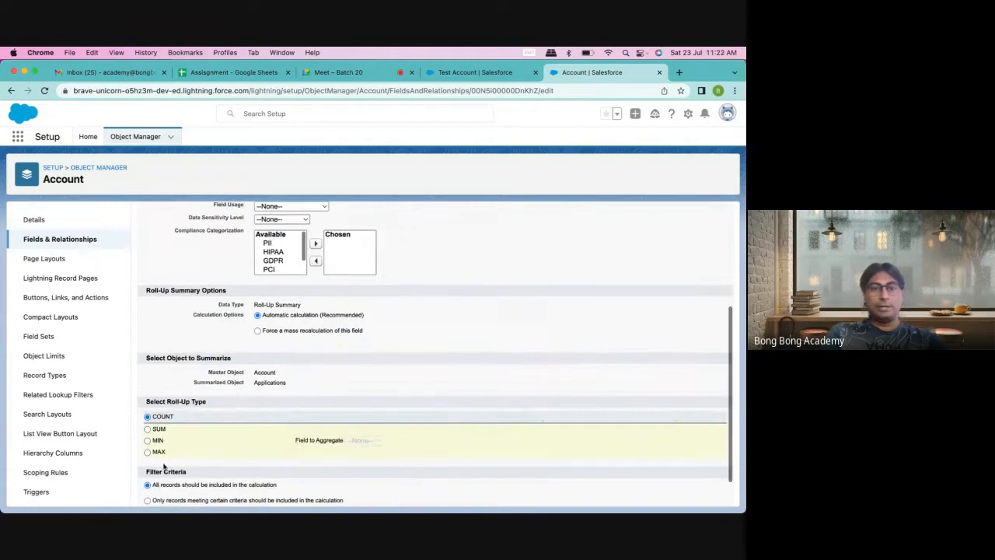
{"action": "left_click", "coordinate": [159, 429]}
{"action": "left_click", "coordinate": [371, 442]}
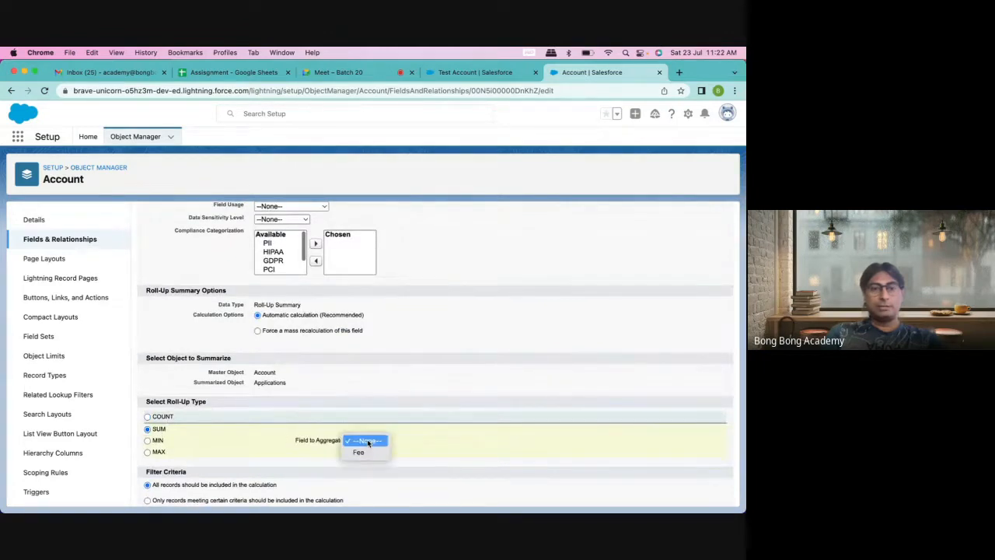
{"action": "left_click", "coordinate": [359, 452]}
{"action": "scroll", "coordinate": [322, 498], "scroll_direction": "down", "scroll_amount": 1}
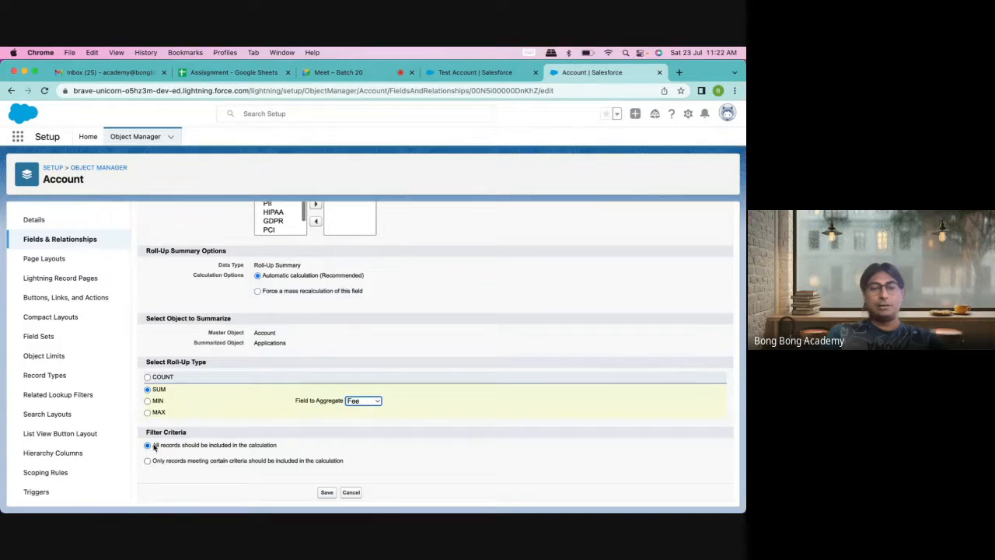
{"action": "left_click_drag", "start_coordinate": [154, 447], "coordinate": [222, 468]}
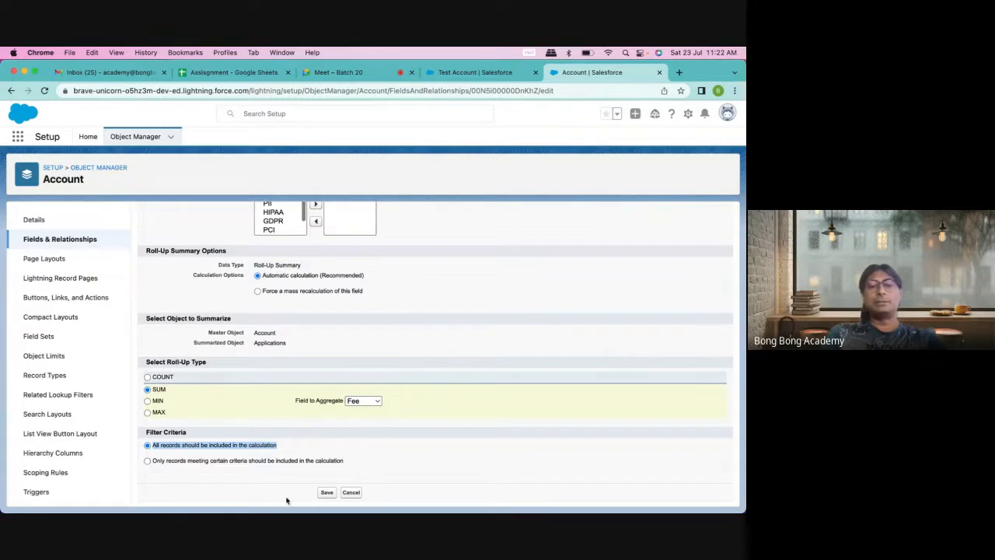
{"action": "left_click", "coordinate": [326, 493]}
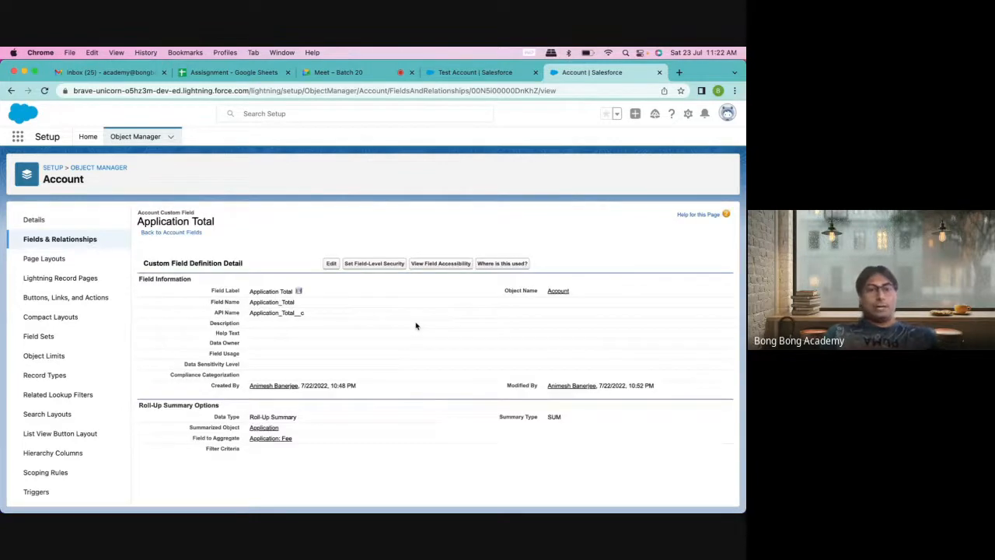
Step: Reload Test Account and verify Application Total reads $616.00 across applications A-0001 to A-0004
{"action": "left_click", "coordinate": [476, 72]}
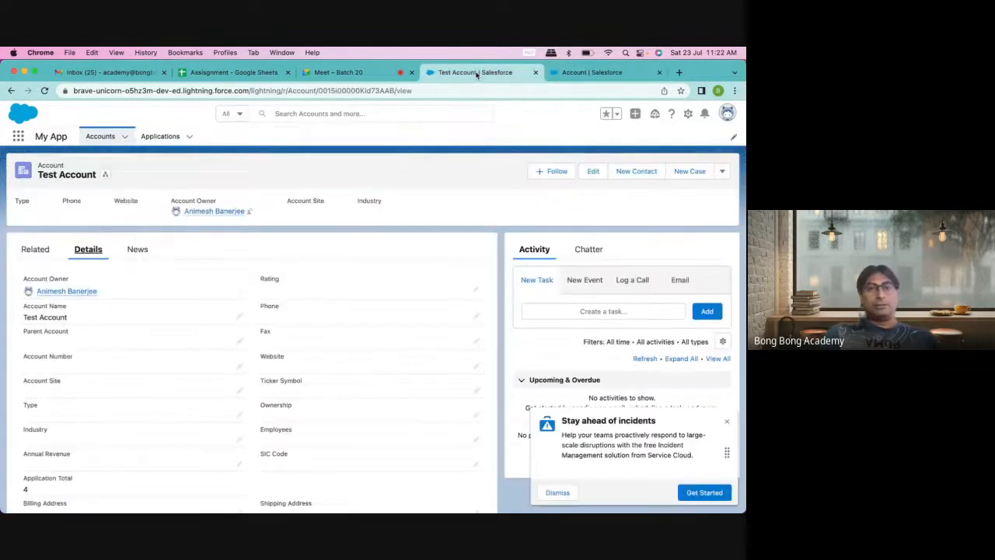
{"action": "left_click", "coordinate": [44, 91]}
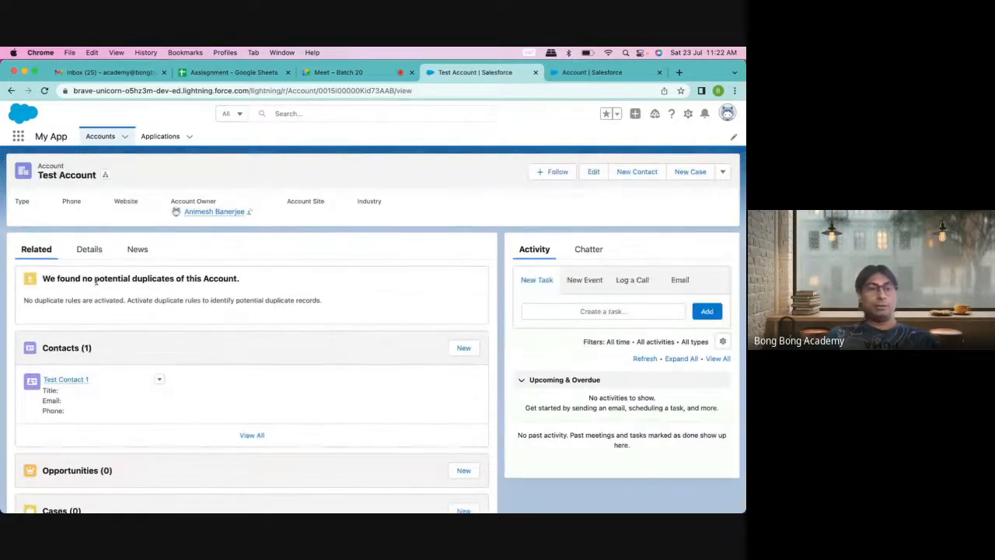
{"action": "left_click", "coordinate": [89, 250]}
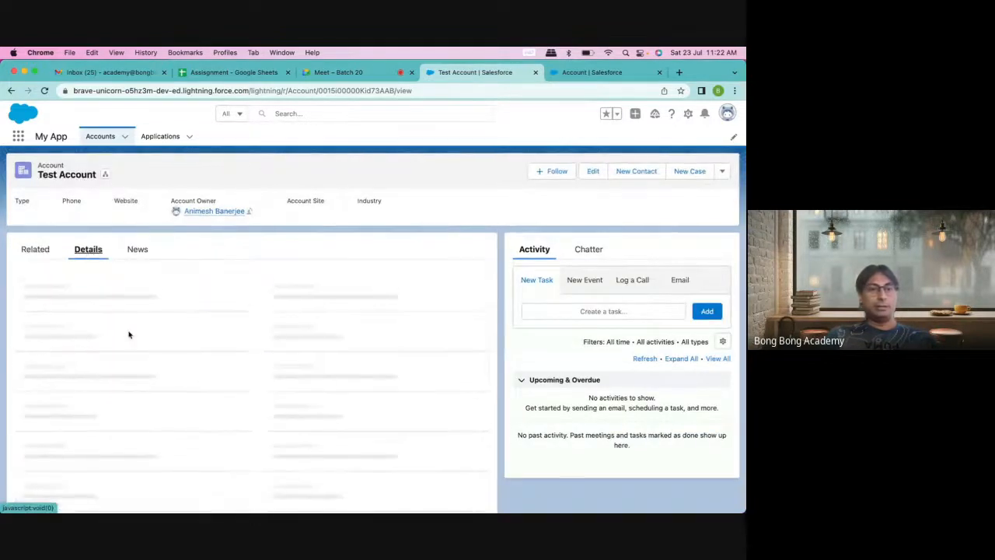
{"action": "scroll", "coordinate": [129, 334], "scroll_direction": "down", "scroll_amount": 2}
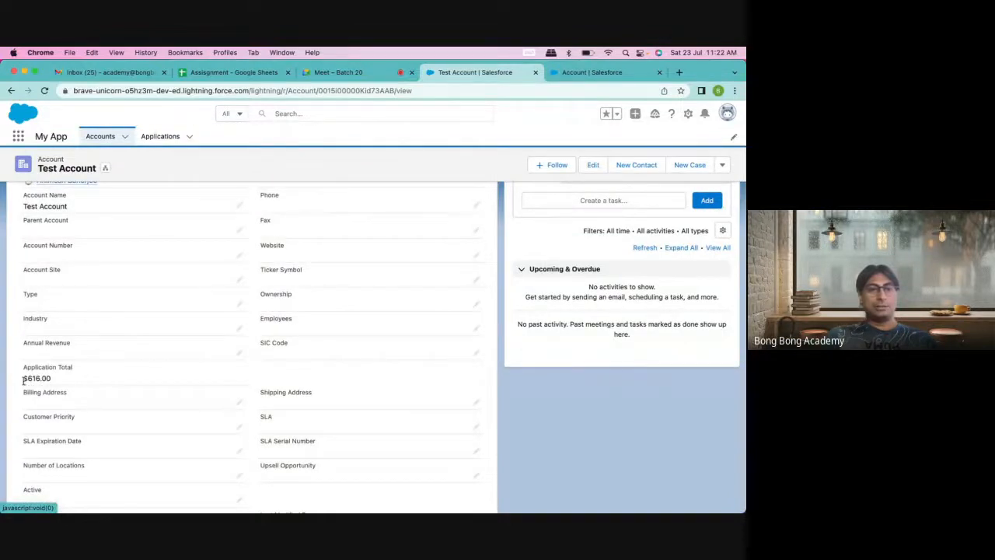
{"action": "scroll", "coordinate": [24, 381], "scroll_direction": "down", "scroll_amount": 1}
{"action": "scroll", "coordinate": [145, 325], "scroll_direction": "up", "scroll_amount": 5}
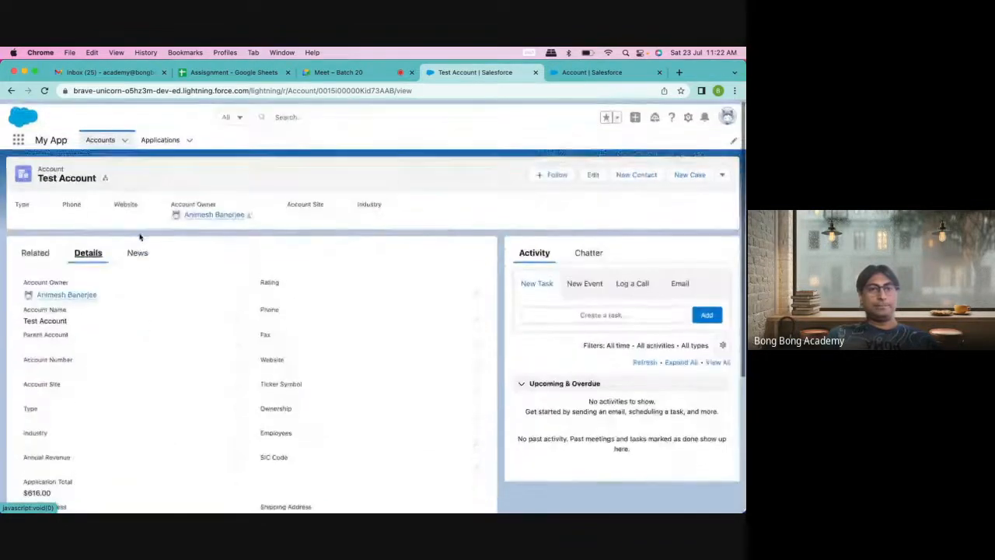
{"action": "left_click", "coordinate": [69, 253]}
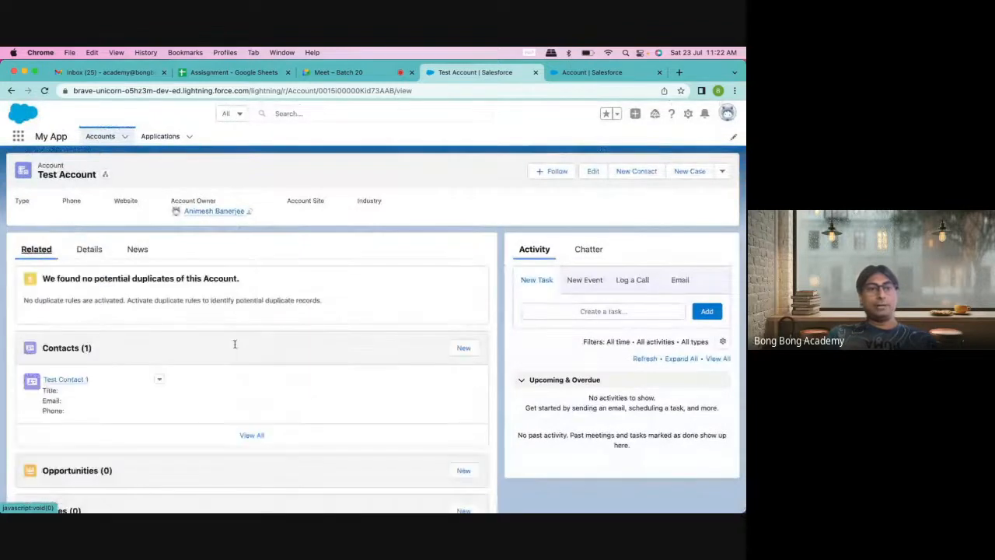
{"action": "scroll", "coordinate": [317, 422], "scroll_direction": "down", "scroll_amount": 10}
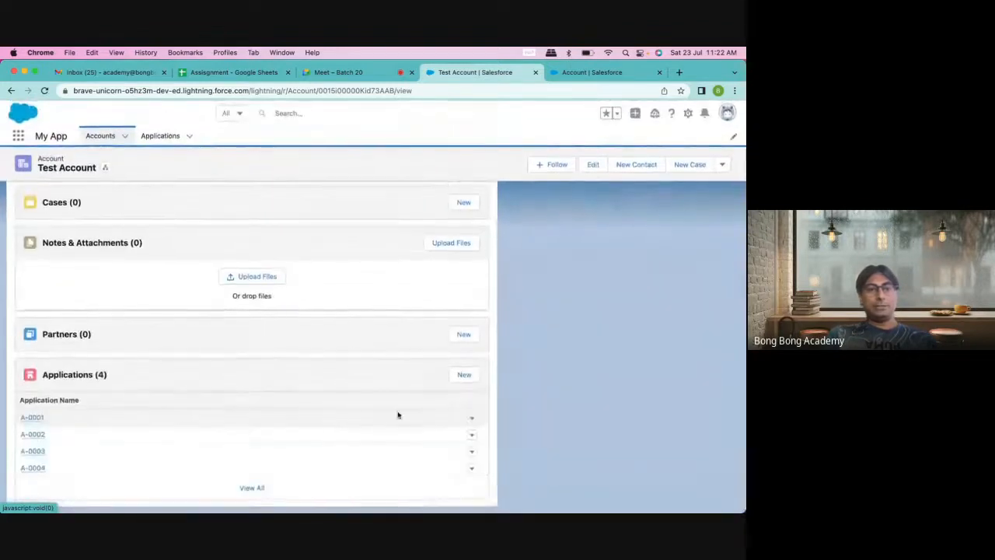
Step: From the account's full Applications list, open A-0001 through A-0004 each in a new tab
{"action": "left_click", "coordinate": [252, 489]}
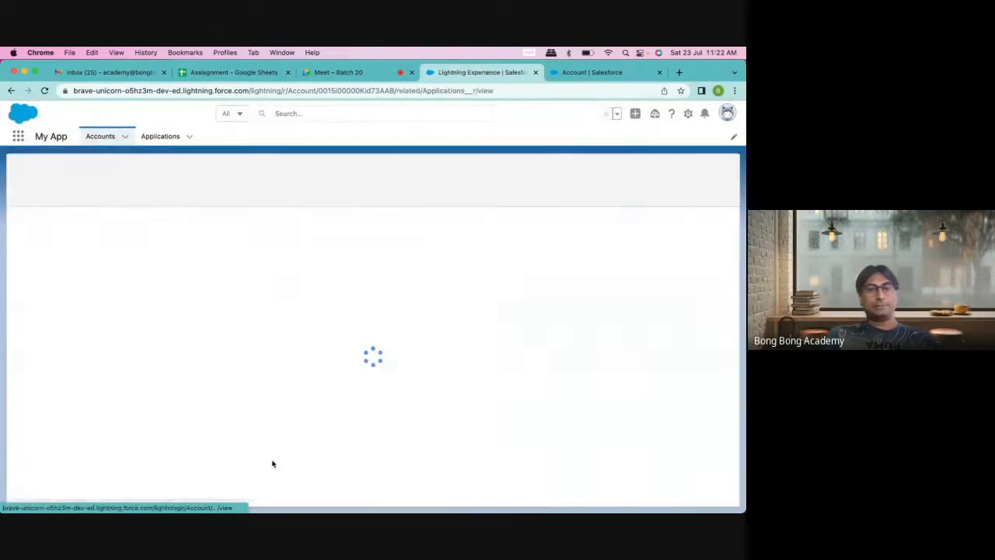
{"action": "left_click", "coordinate": [679, 191]}
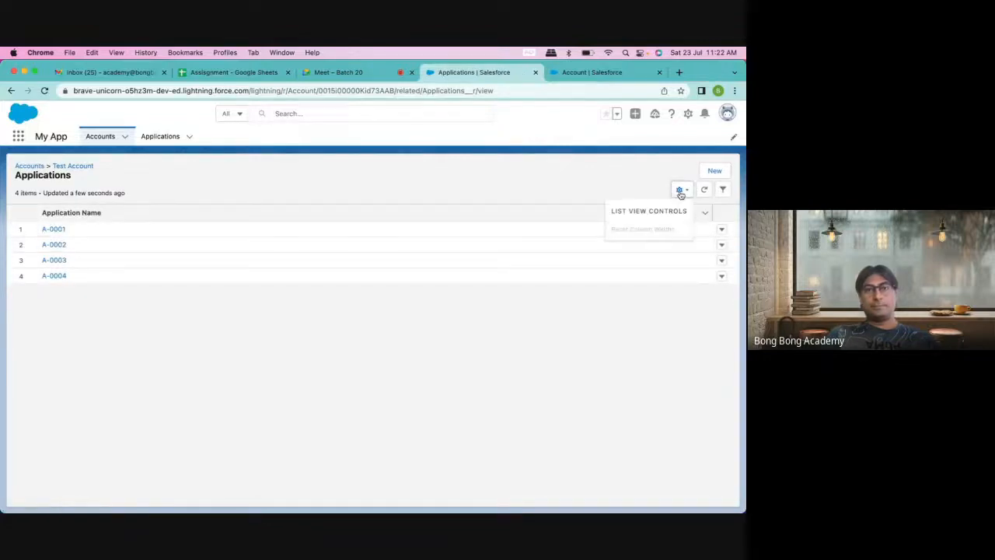
{"action": "left_click", "coordinate": [684, 192]}
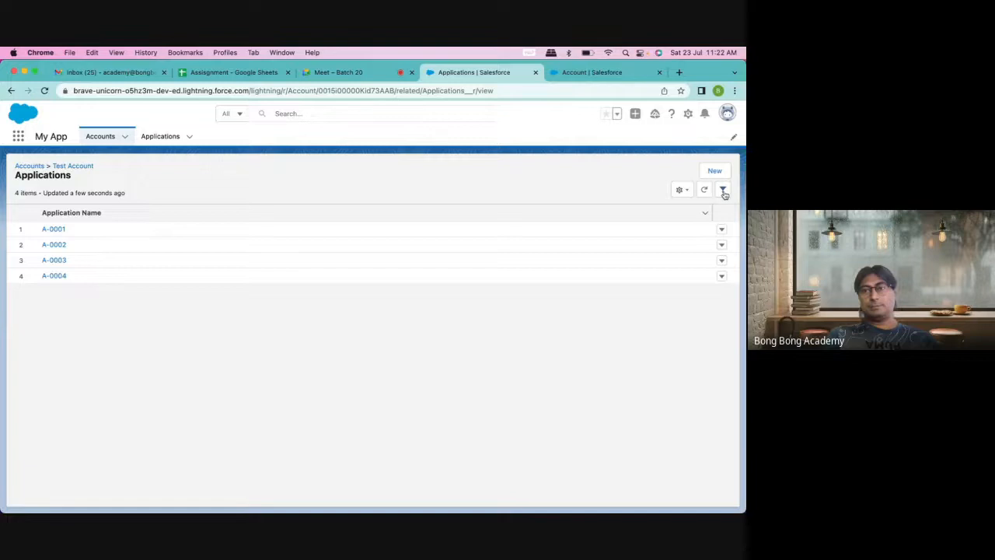
{"action": "right_click", "coordinate": [57, 233]}
{"action": "left_click", "coordinate": [78, 236]}
{"action": "right_click", "coordinate": [55, 244]}
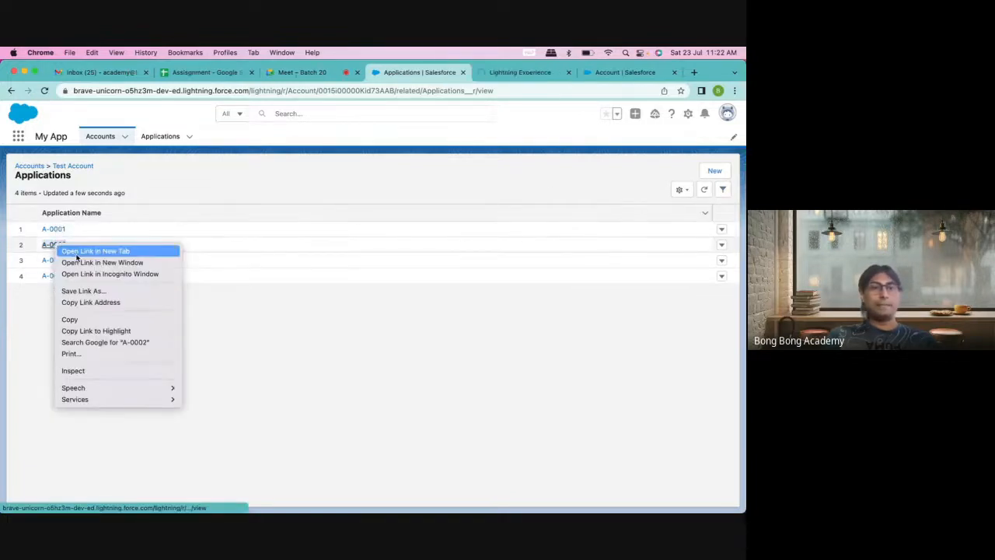
{"action": "left_click", "coordinate": [71, 251]}
{"action": "right_click", "coordinate": [52, 263]}
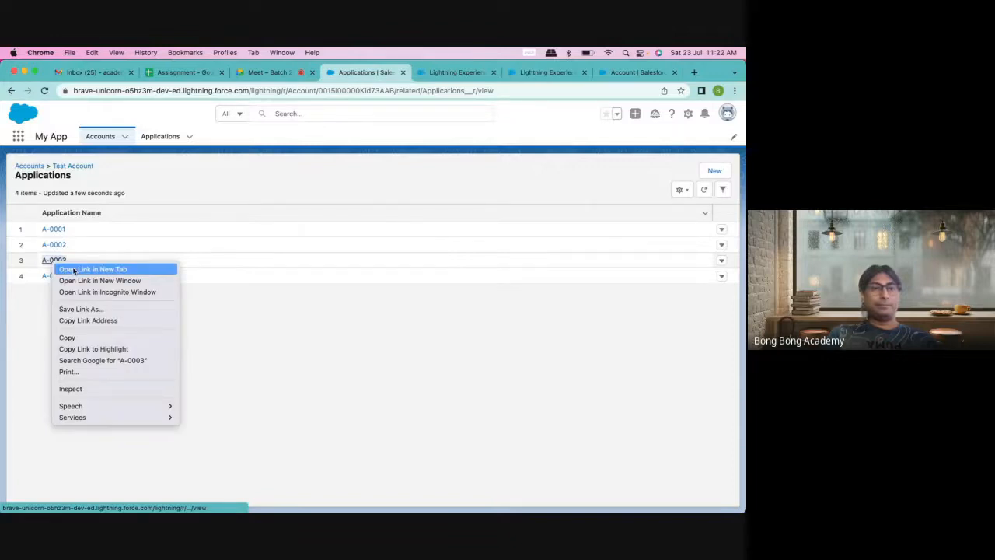
{"action": "left_click", "coordinate": [74, 270]}
{"action": "right_click", "coordinate": [51, 276]}
{"action": "left_click", "coordinate": [73, 286]}
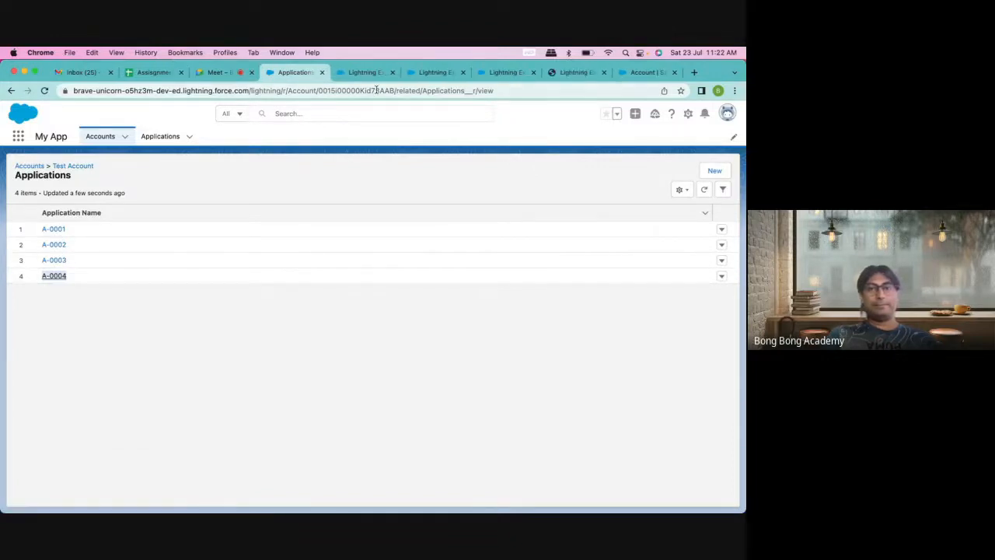
Step: Review each application tab, then select A-0001's existing 566 fee for editing
{"action": "left_click", "coordinate": [428, 73]}
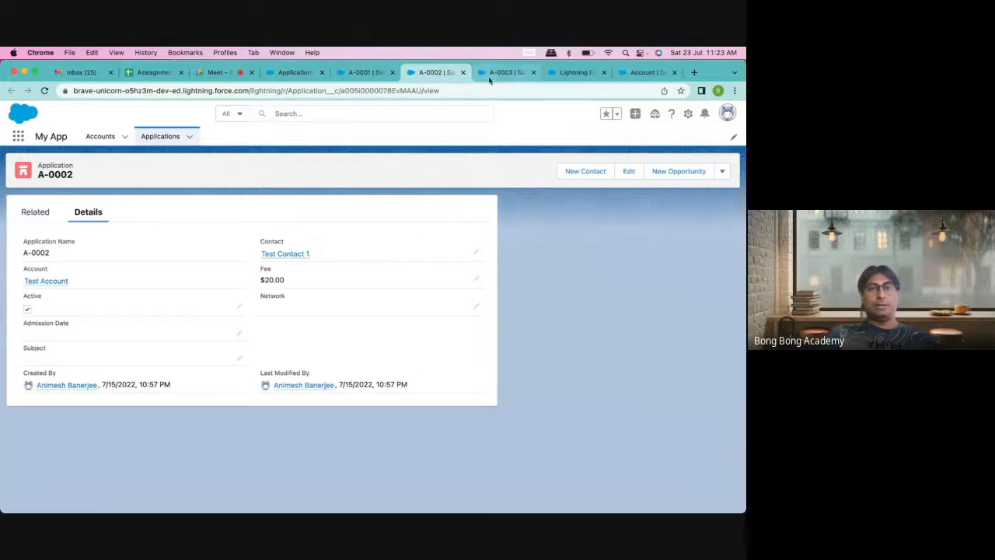
{"action": "left_click", "coordinate": [364, 73]}
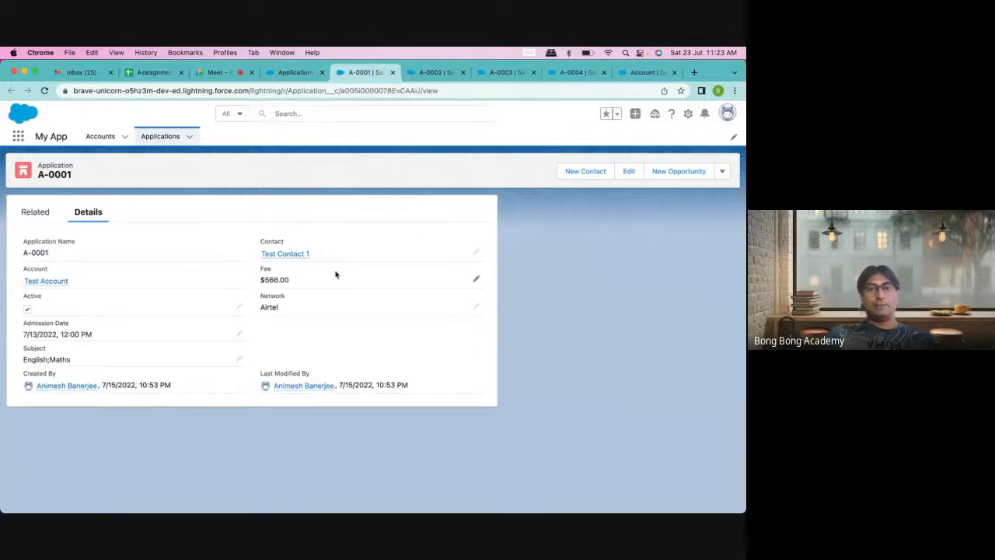
{"action": "left_click", "coordinate": [501, 73]}
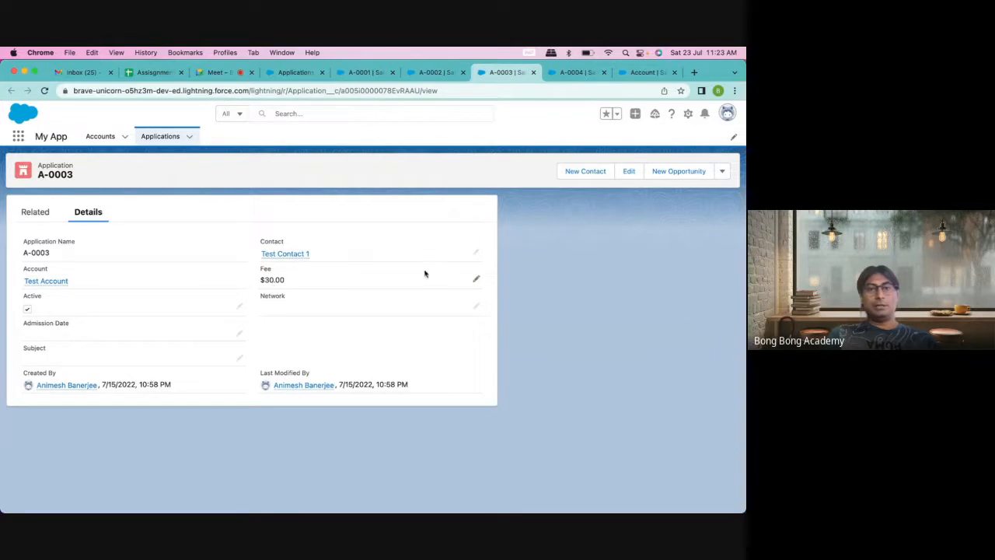
{"action": "left_click", "coordinate": [579, 73]}
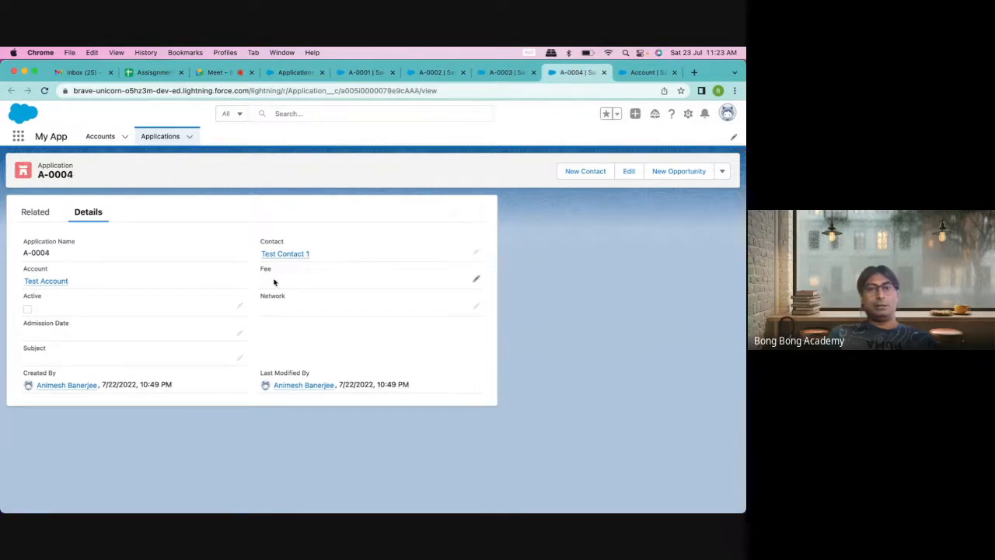
{"action": "left_click", "coordinate": [639, 74]}
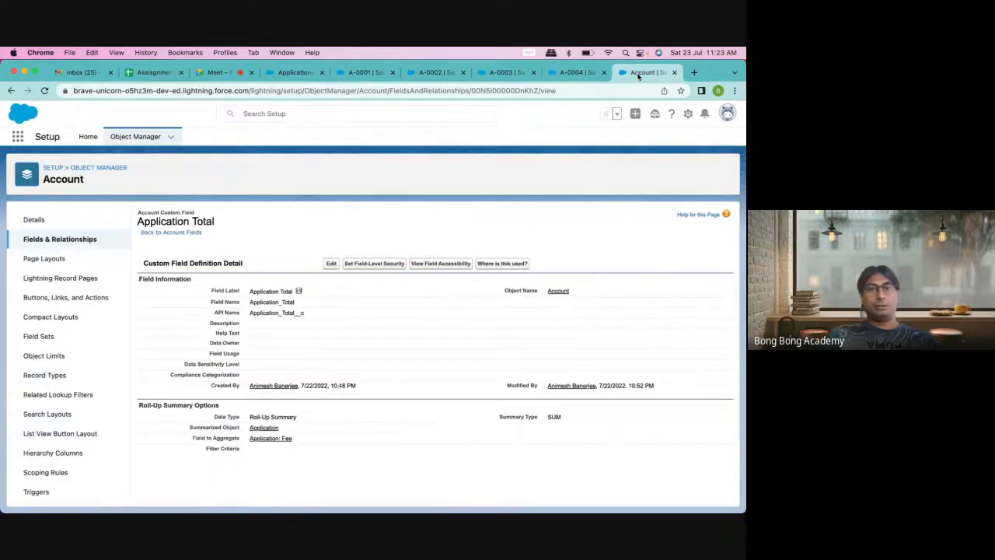
{"action": "left_click", "coordinate": [583, 73]}
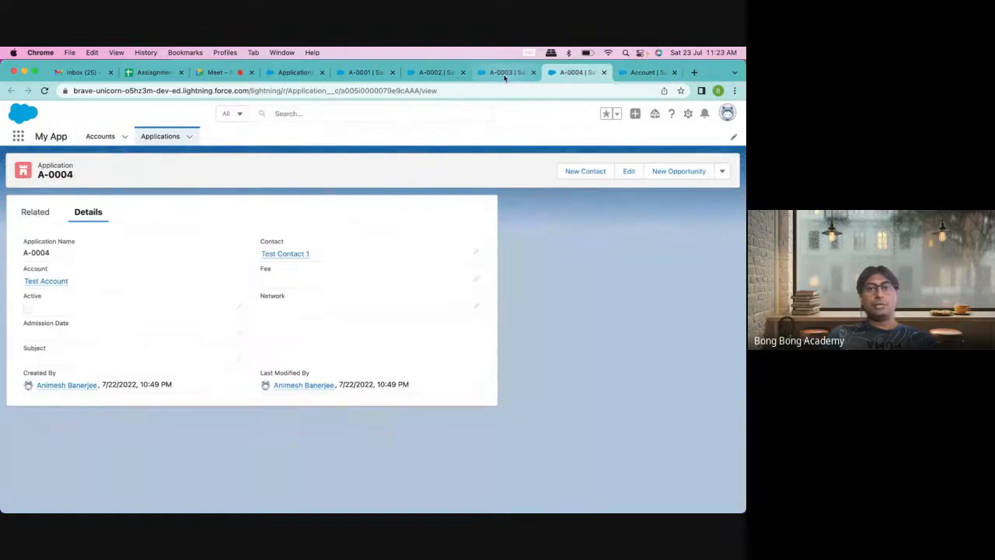
{"action": "left_click", "coordinate": [359, 79]}
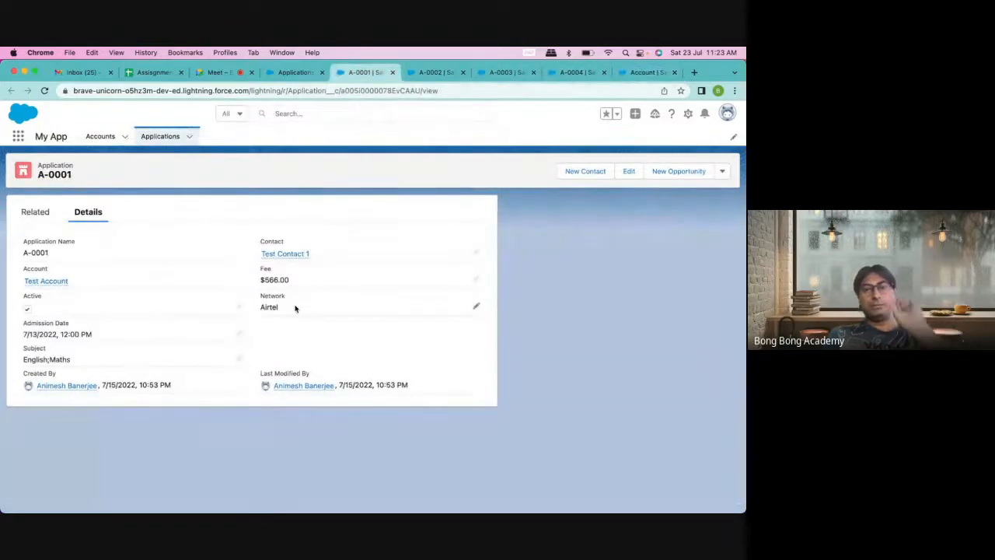
{"action": "left_click", "coordinate": [474, 280]}
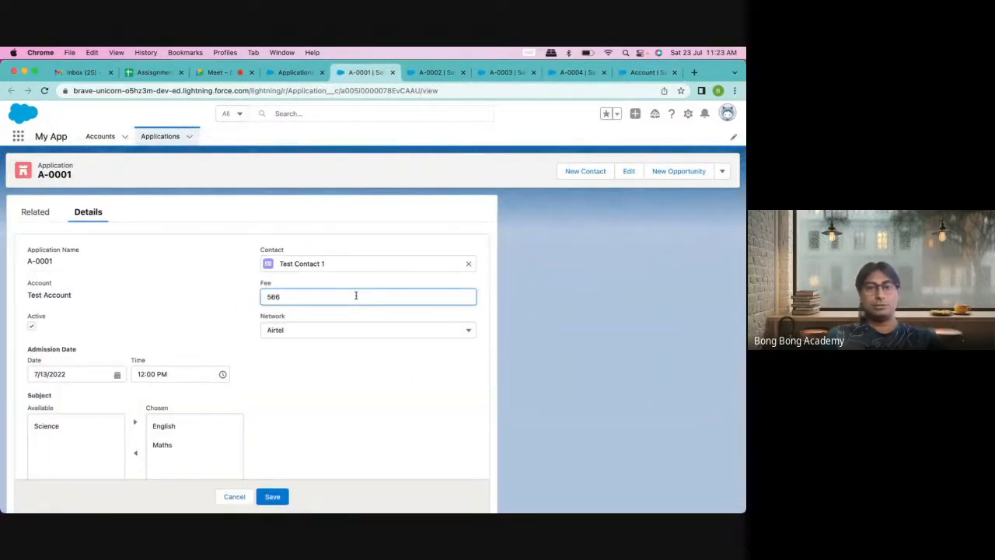
{"action": "left_click_drag", "start_coordinate": [355, 295], "coordinate": [161, 298]}
Step: Save A-0001's fee as 100 and A-0002's fee as 200
{"action": "type", "text": "100"}
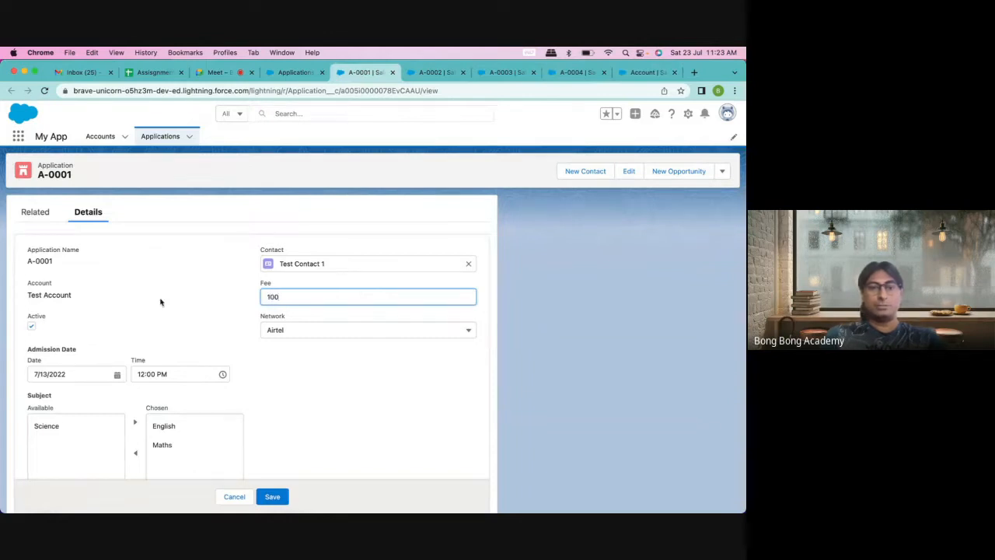
{"action": "left_click", "coordinate": [276, 495]}
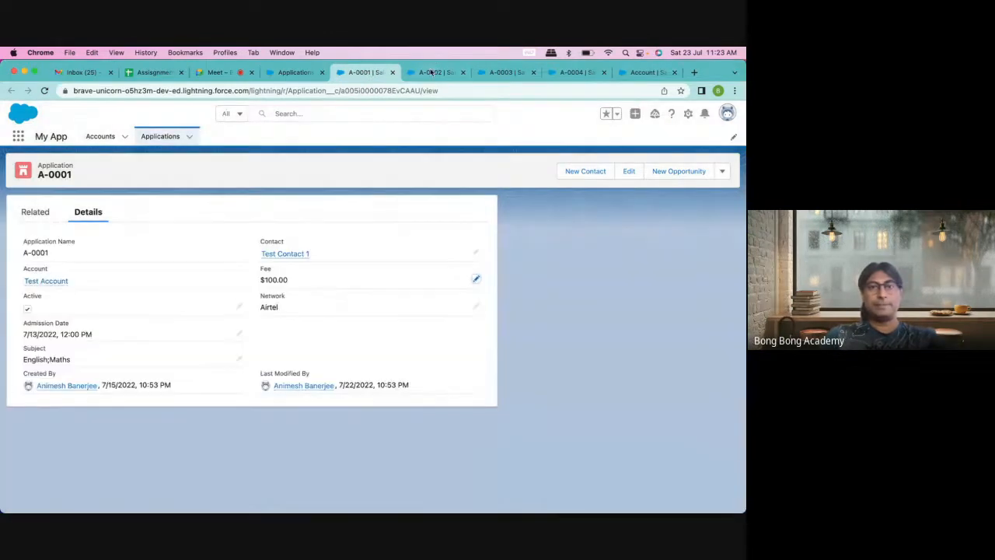
{"action": "left_click", "coordinate": [433, 72]}
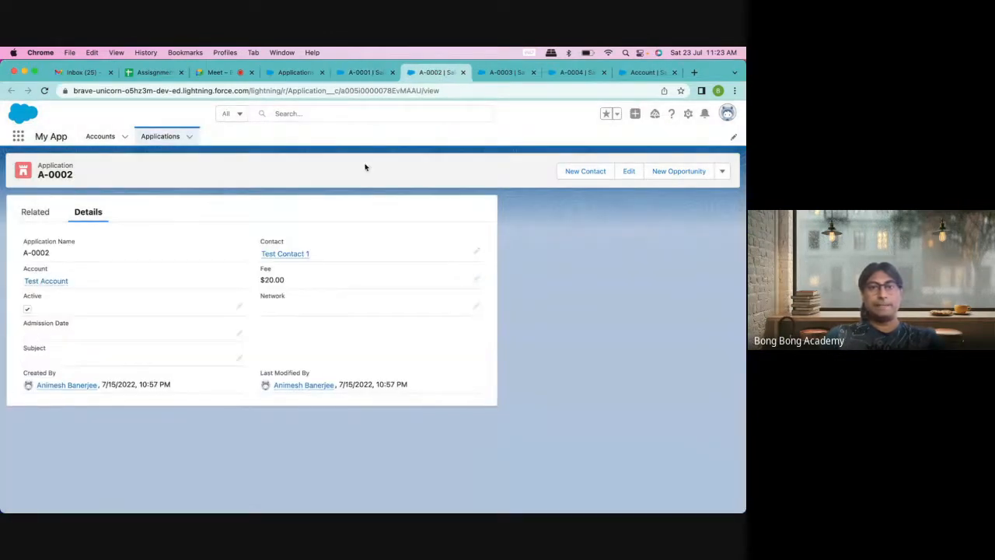
{"action": "left_click", "coordinate": [475, 279]}
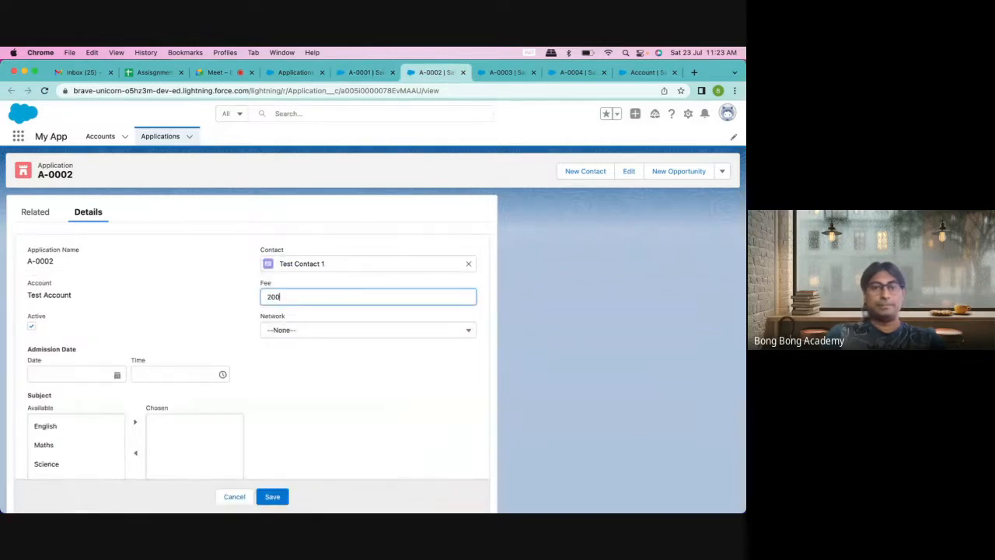
{"action": "type", "text": "0"}
{"action": "left_click", "coordinate": [272, 496]}
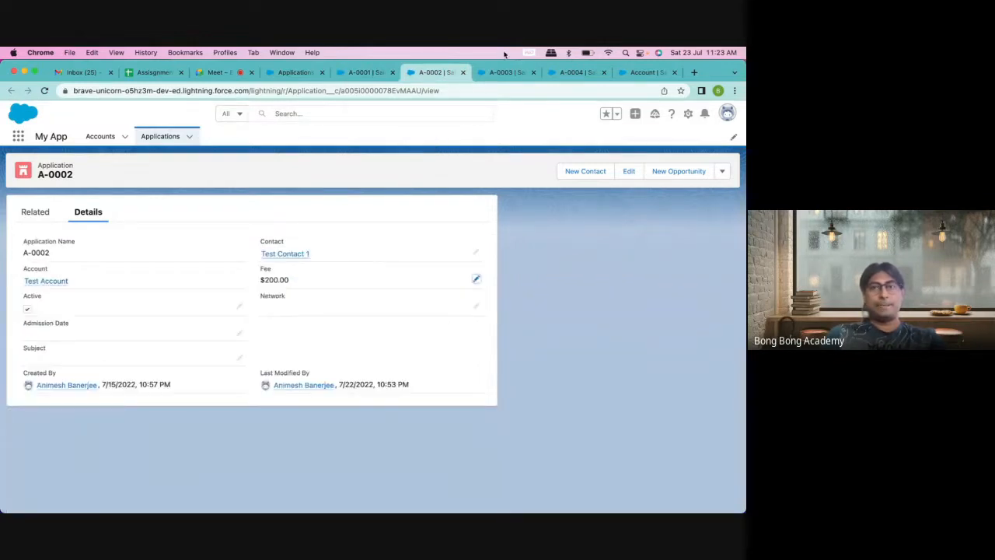
Step: Save A-0003's fee as 300 and A-0004's fee as 400
{"action": "left_click", "coordinate": [497, 73]}
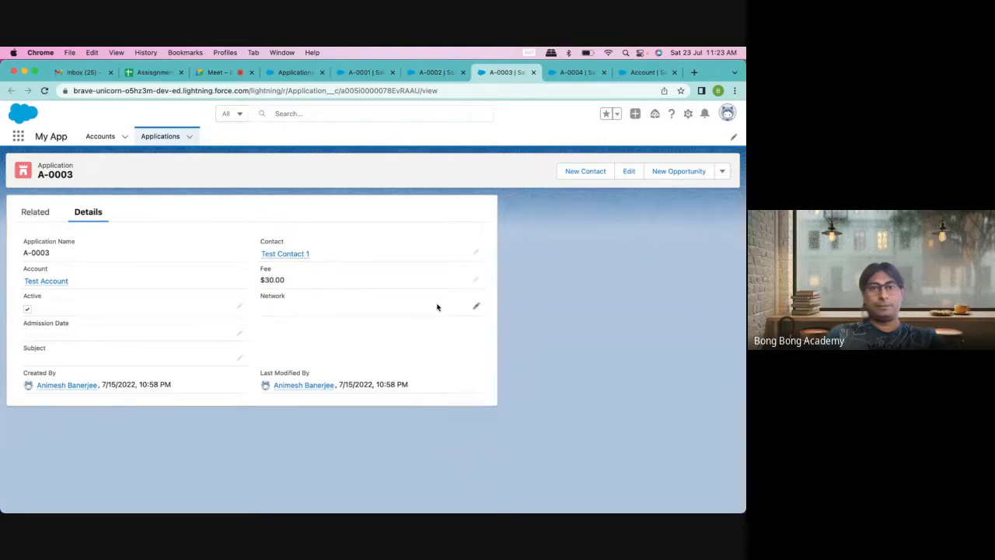
{"action": "left_click", "coordinate": [476, 279]}
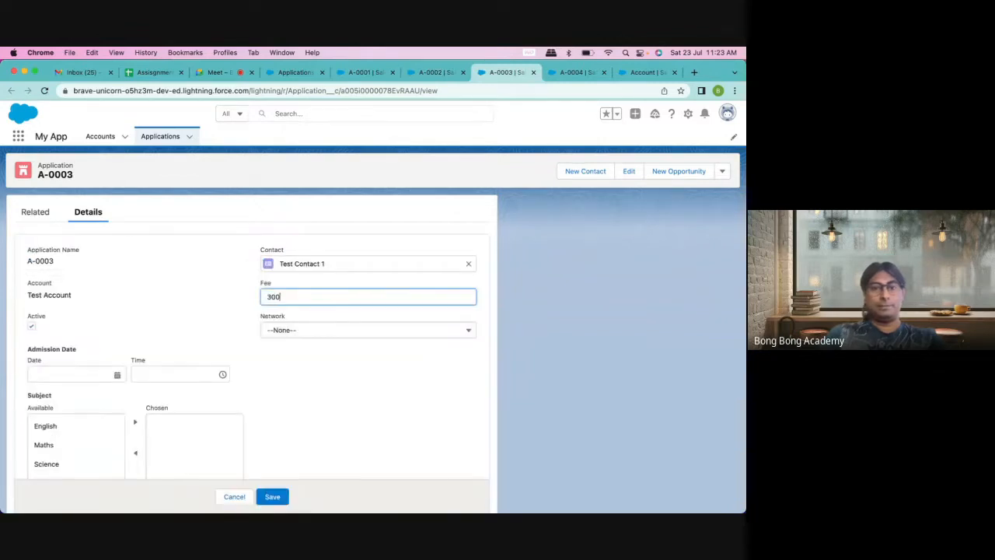
{"action": "left_click", "coordinate": [273, 496]}
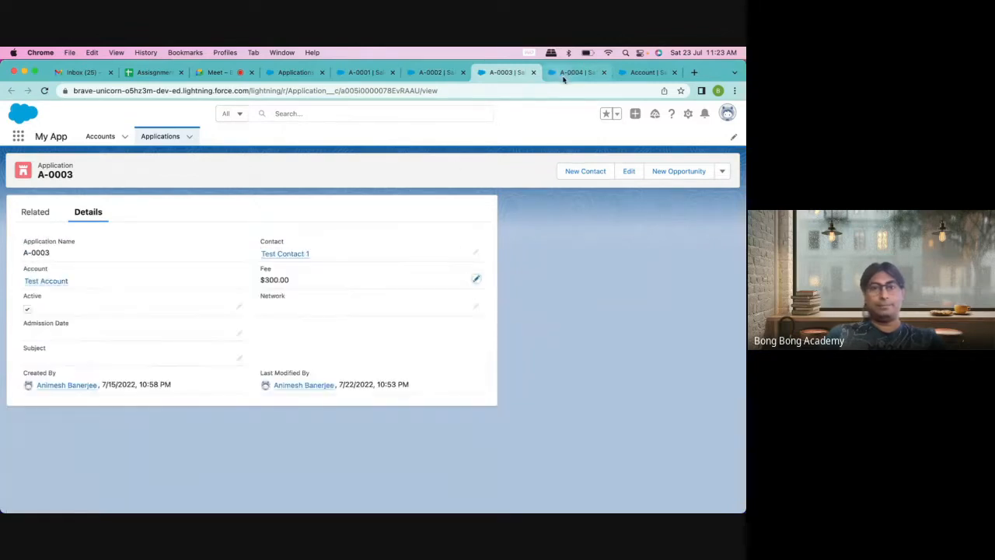
{"action": "left_click", "coordinate": [565, 75]}
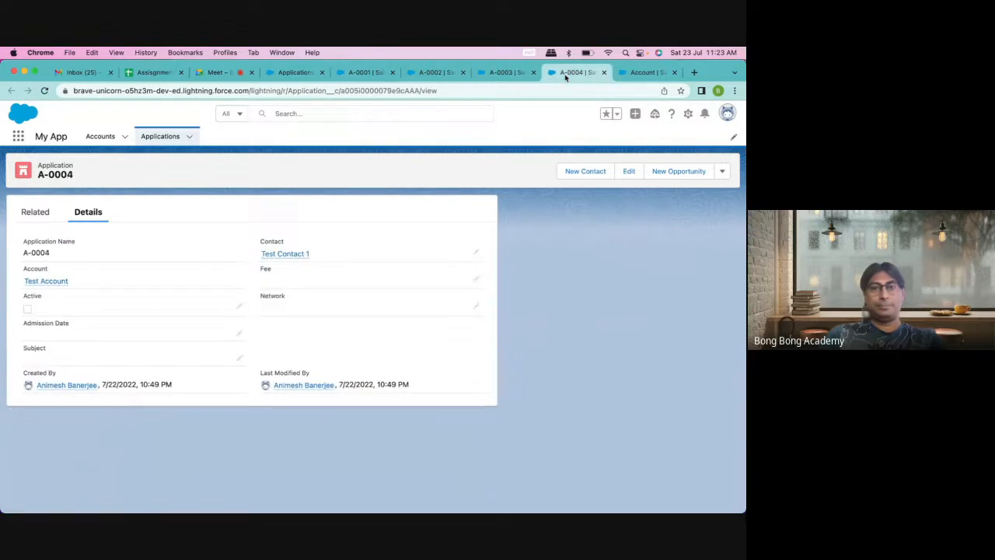
{"action": "left_click", "coordinate": [478, 281]}
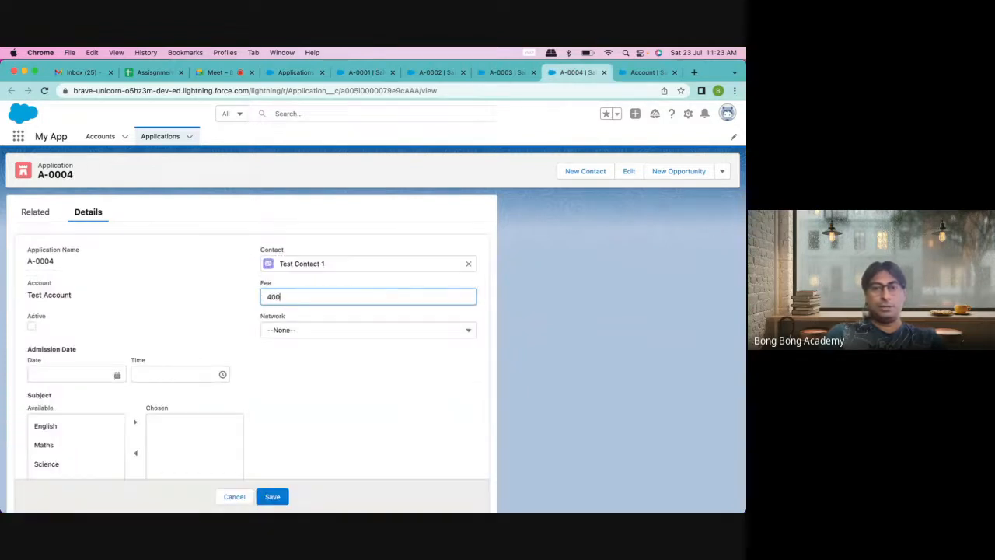
{"action": "type", "text": "400"}
{"action": "left_click", "coordinate": [272, 496]}
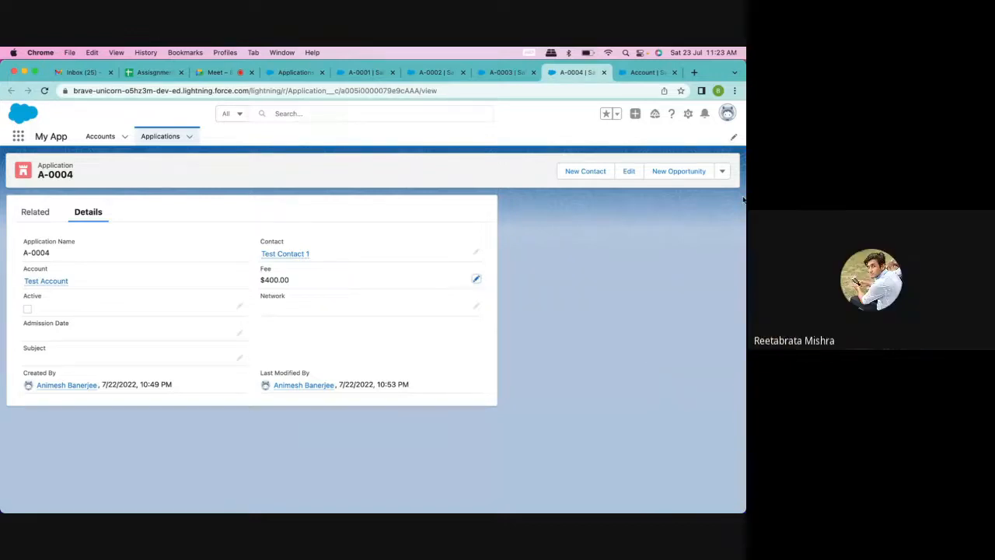
Step: Close the A-0001 to A-0004 record tabs and return to the applications list
{"action": "left_click", "coordinate": [604, 74]}
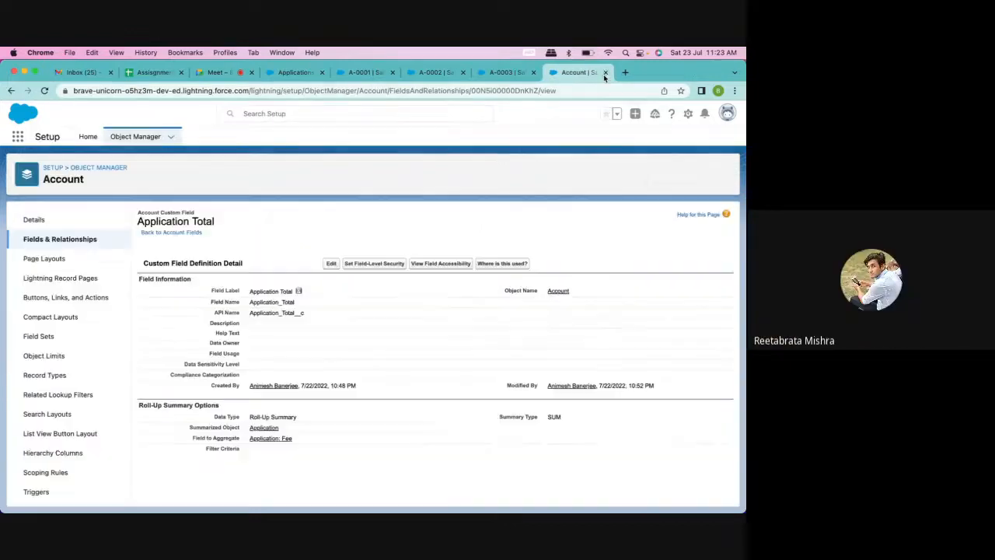
{"action": "left_click", "coordinate": [534, 73]}
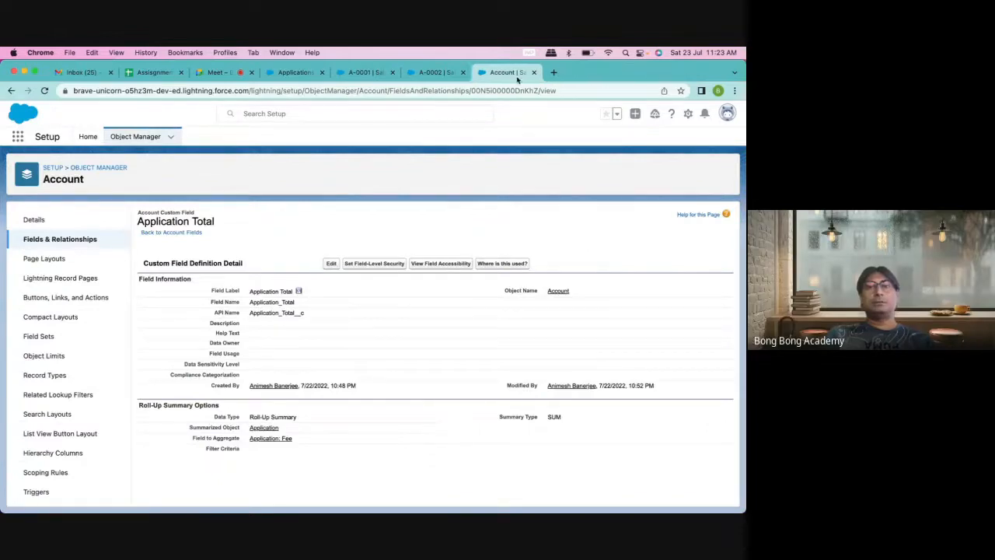
{"action": "left_click", "coordinate": [462, 72]}
{"action": "left_click", "coordinate": [392, 72]}
{"action": "left_click", "coordinate": [291, 72]}
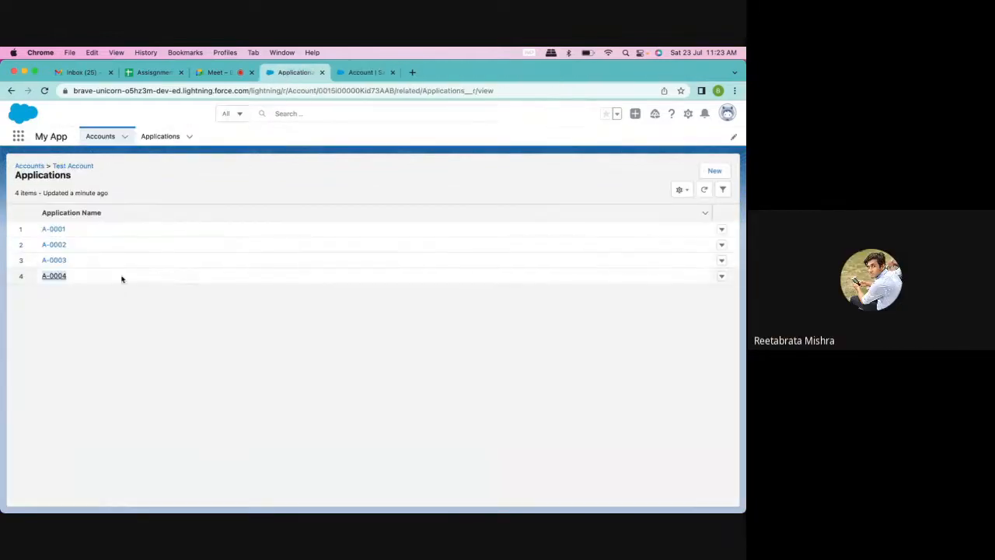
Step: Open Test Account and confirm its Application Total now shows $1,000.00
{"action": "left_click", "coordinate": [74, 165]}
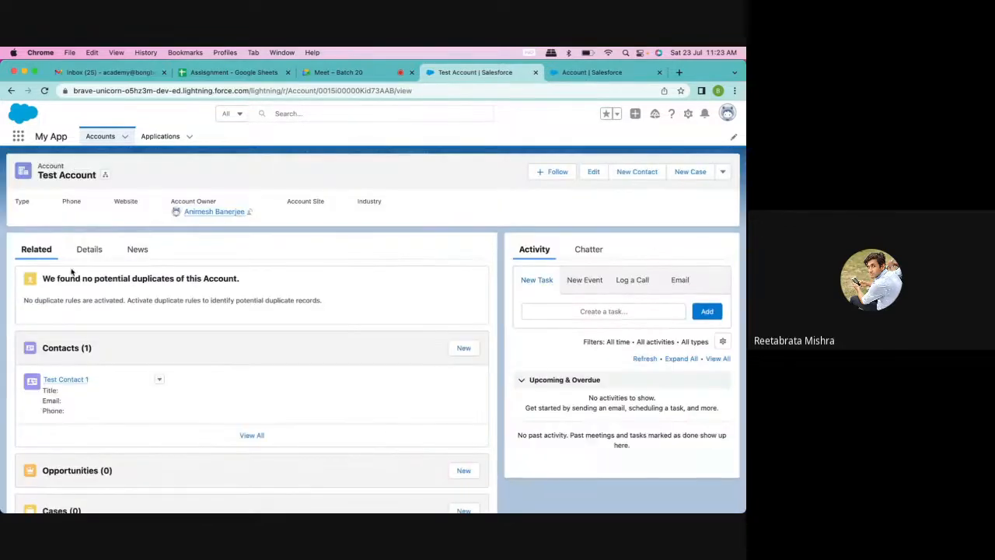
{"action": "left_click", "coordinate": [88, 255]}
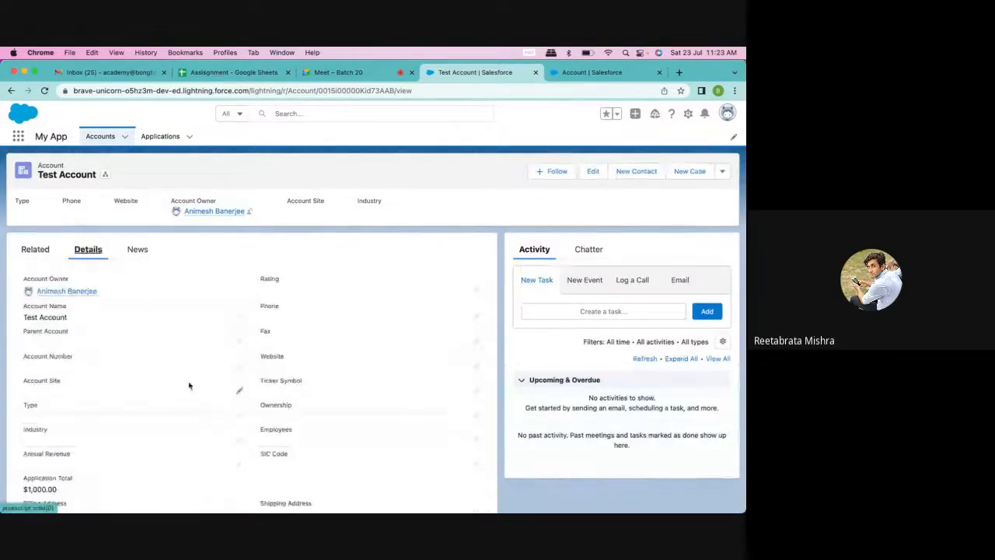
{"action": "scroll", "coordinate": [160, 429], "scroll_direction": "down", "scroll_amount": 3}
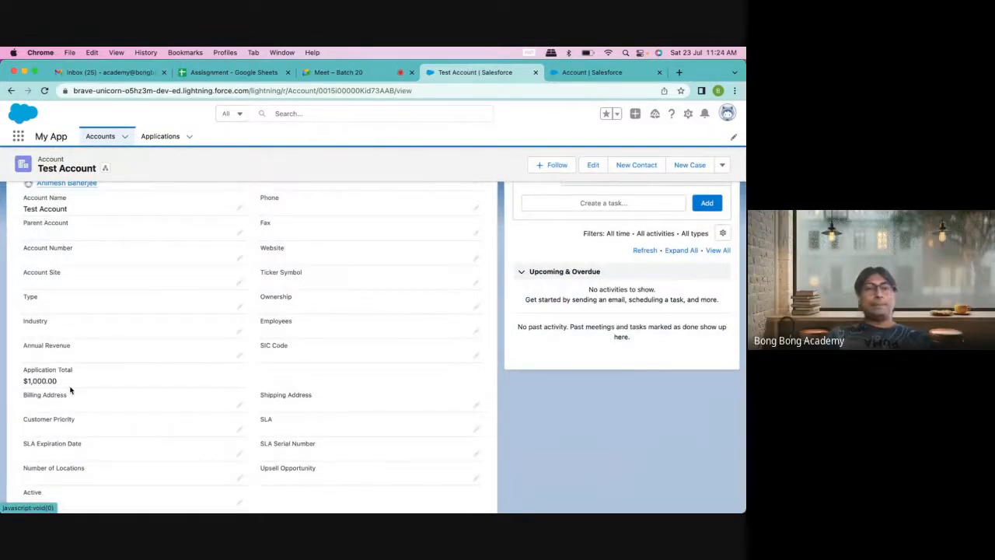
{"action": "scroll", "coordinate": [70, 390], "scroll_direction": "down", "scroll_amount": 2}
{"action": "scroll", "coordinate": [70, 388], "scroll_direction": "up", "scroll_amount": 5}
{"action": "scroll", "coordinate": [70, 386], "scroll_direction": "down", "scroll_amount": 1}
{"action": "left_click", "coordinate": [38, 250]}
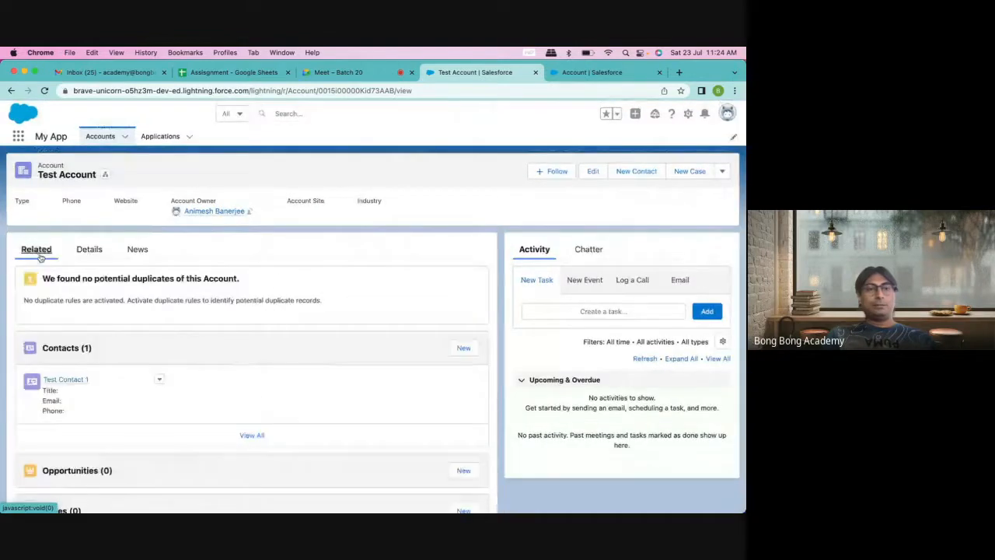
Step: Create a new Test Account application with fee 500 linked to Test Contact 1
{"action": "scroll", "coordinate": [233, 413], "scroll_direction": "down", "scroll_amount": 10}
{"action": "left_click", "coordinate": [471, 377]}
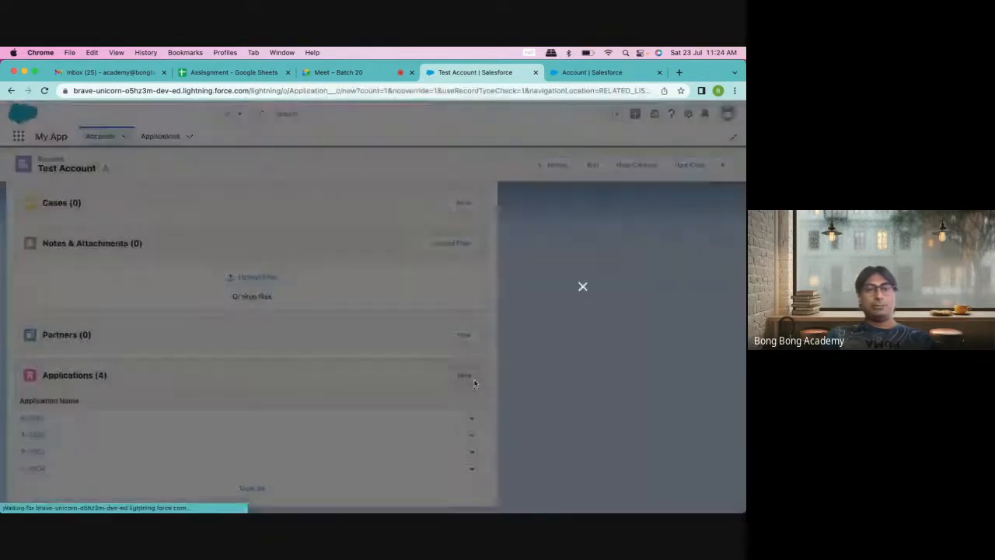
{"action": "left_click", "coordinate": [401, 237]}
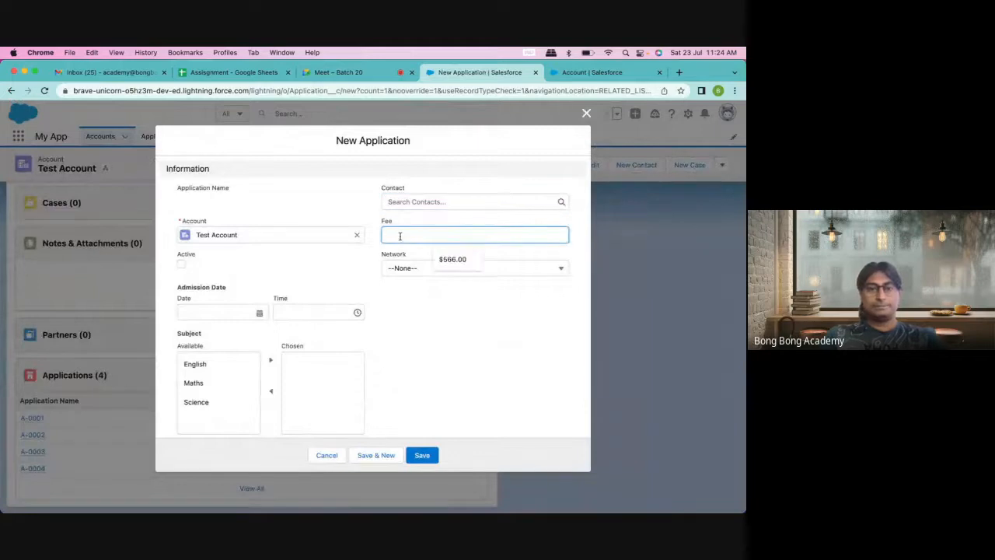
{"action": "type", "text": "500"}
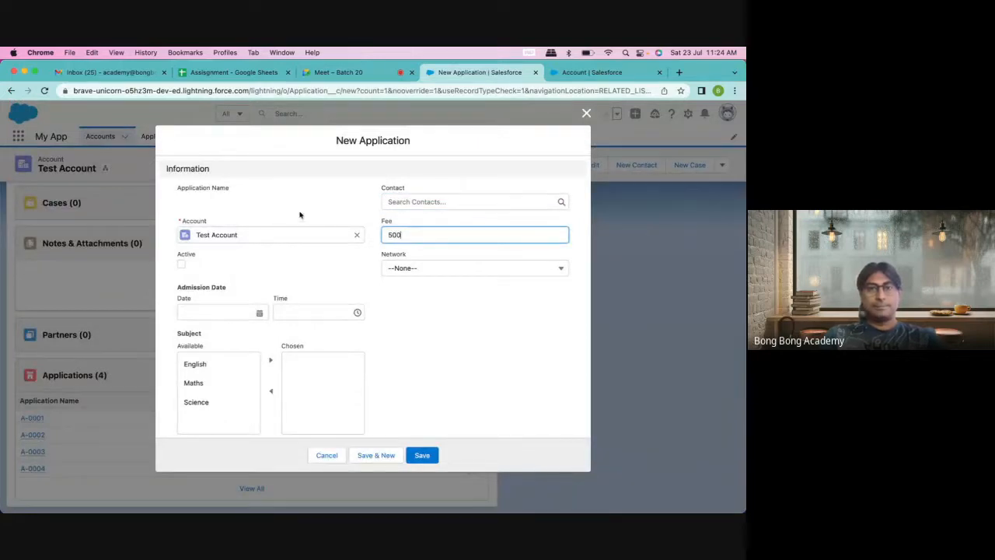
{"action": "left_click", "coordinate": [420, 201]}
{"action": "left_click", "coordinate": [426, 238]}
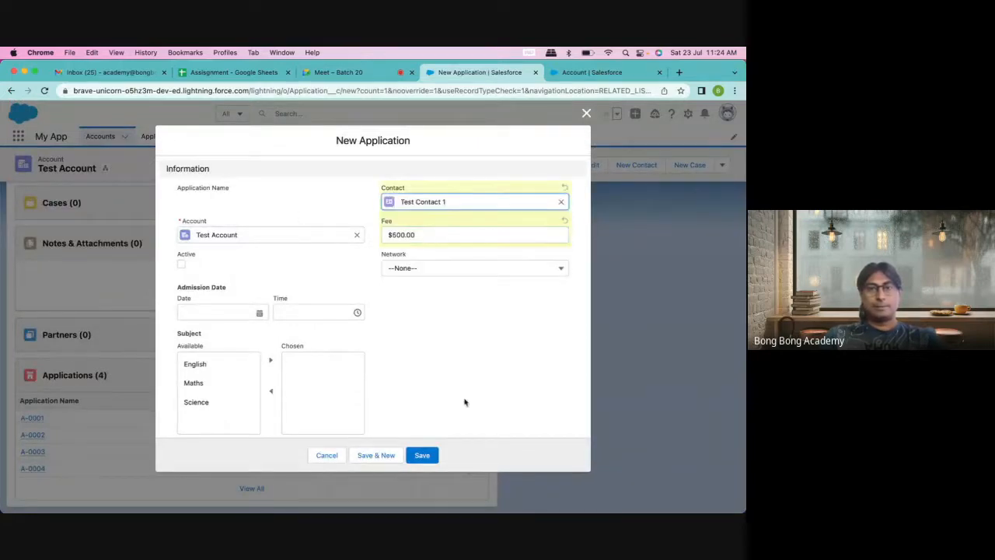
{"action": "left_click", "coordinate": [422, 454]}
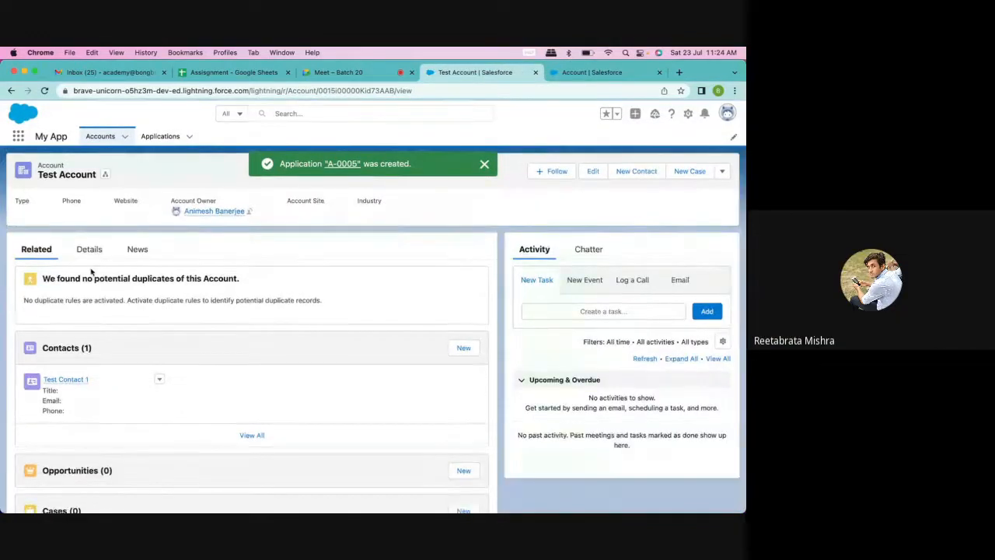
Step: Check the account details show Application Total $1,500.00, then view the Application Total definition
{"action": "left_click", "coordinate": [88, 248]}
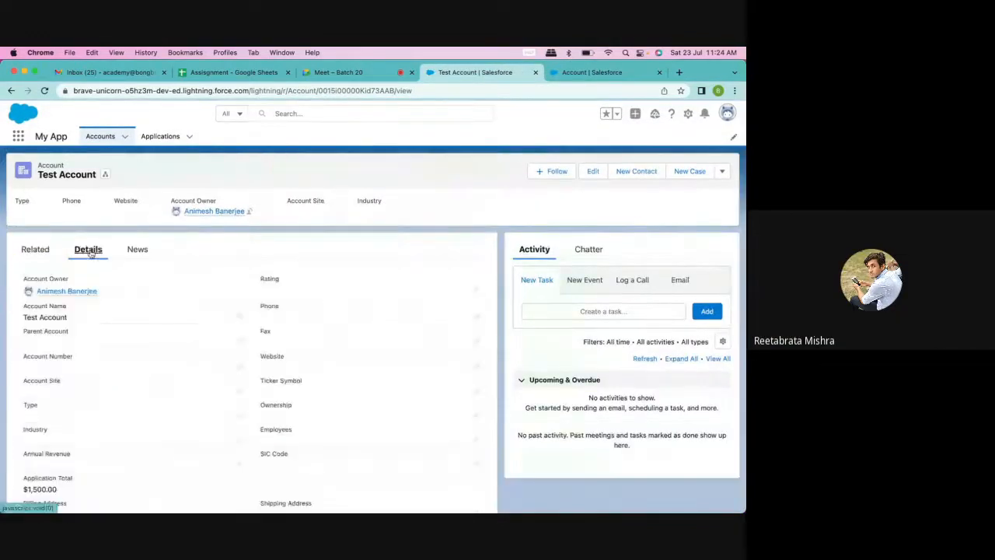
{"action": "scroll", "coordinate": [246, 286], "scroll_direction": "down", "scroll_amount": 4}
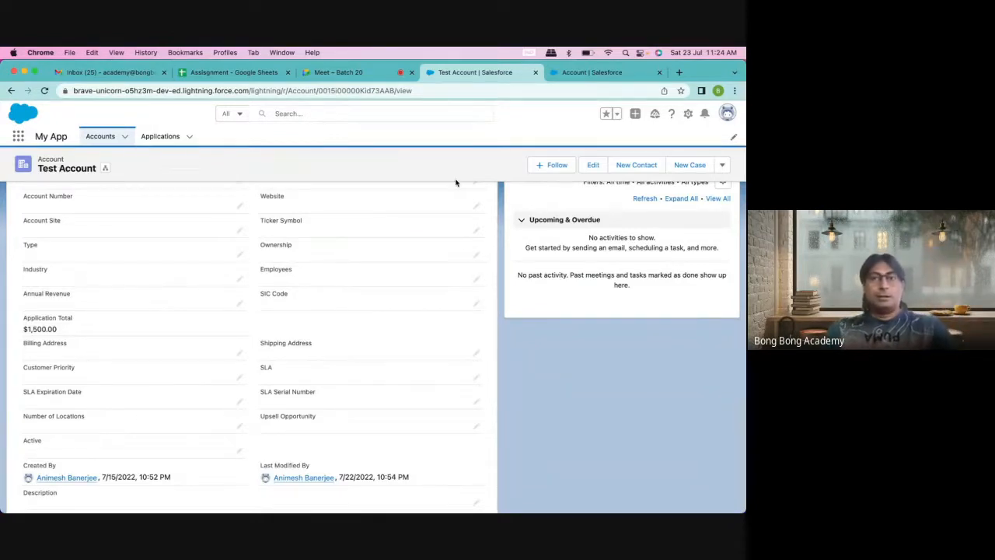
{"action": "scroll", "coordinate": [456, 182], "scroll_direction": "up", "scroll_amount": 5}
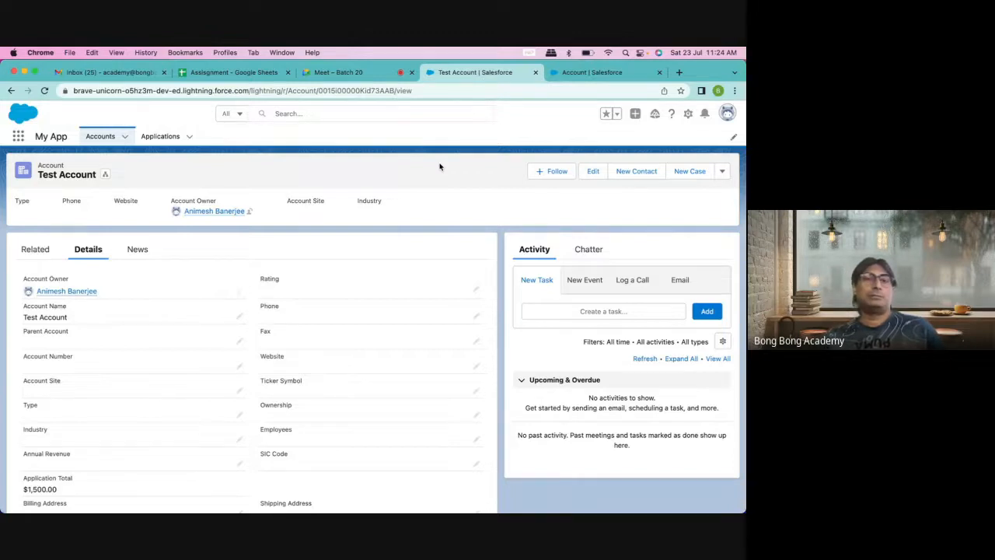
{"action": "left_click", "coordinate": [590, 73]}
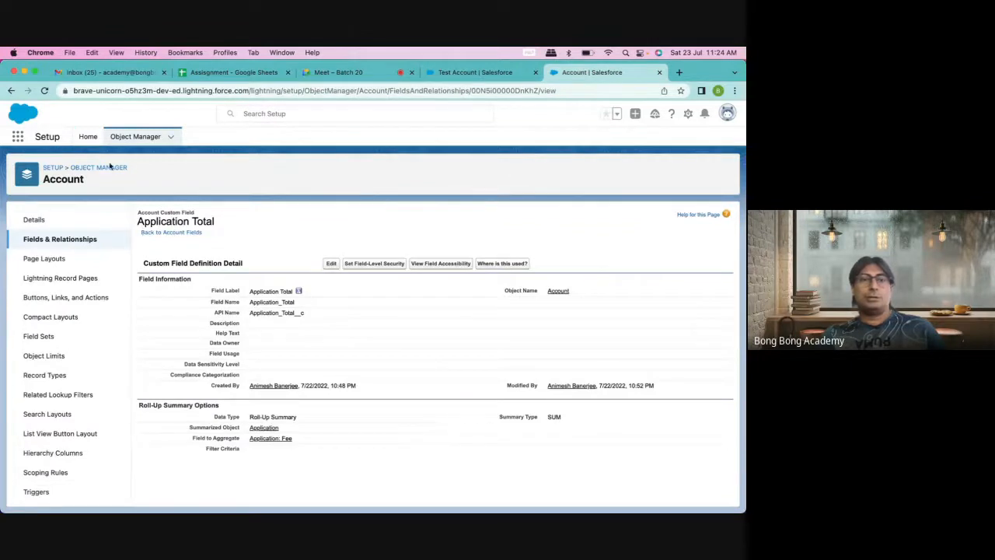
Step: Filter Object Manager for 'appl' and open the Application object's Fields & Relationships
{"action": "left_click", "coordinate": [109, 168]}
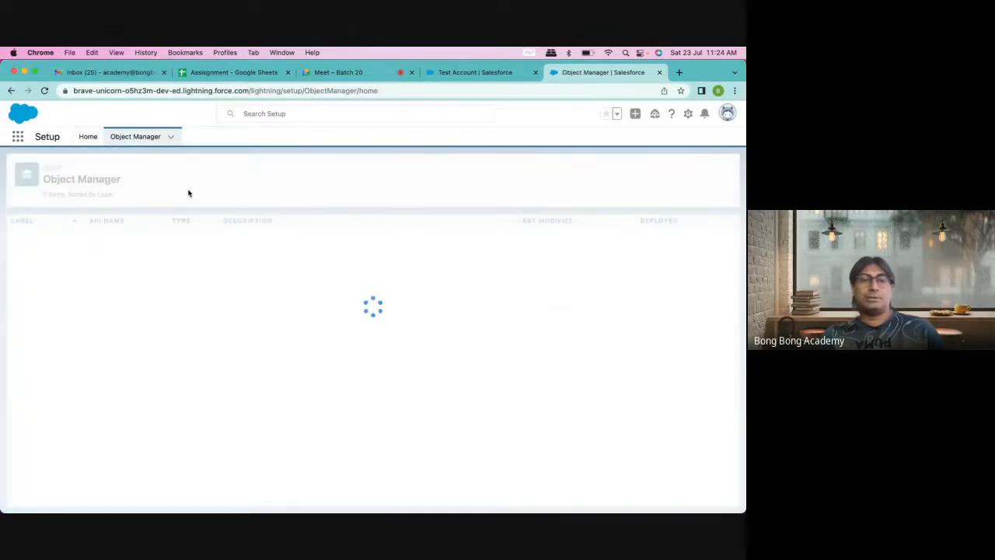
{"action": "left_click", "coordinate": [540, 170]}
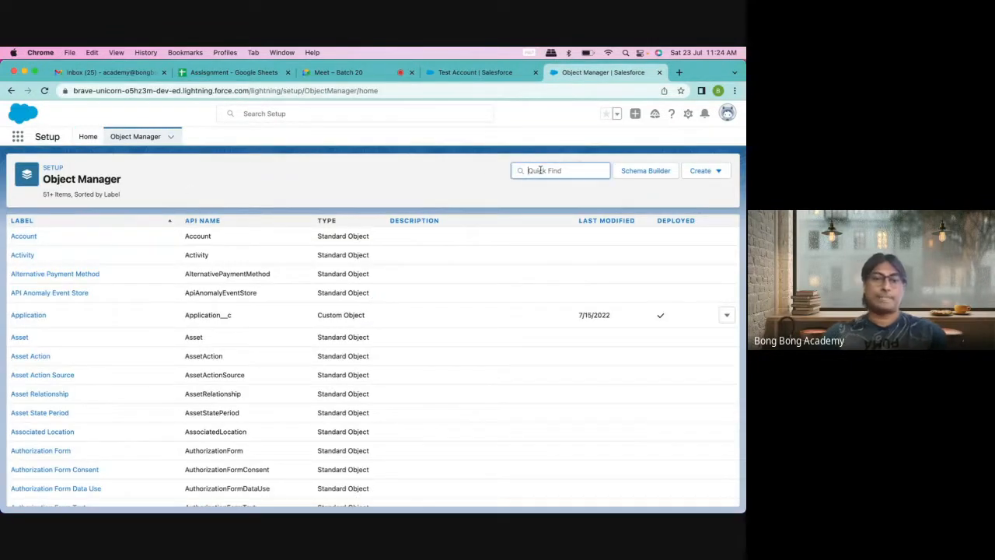
{"action": "type", "text": "applica"}
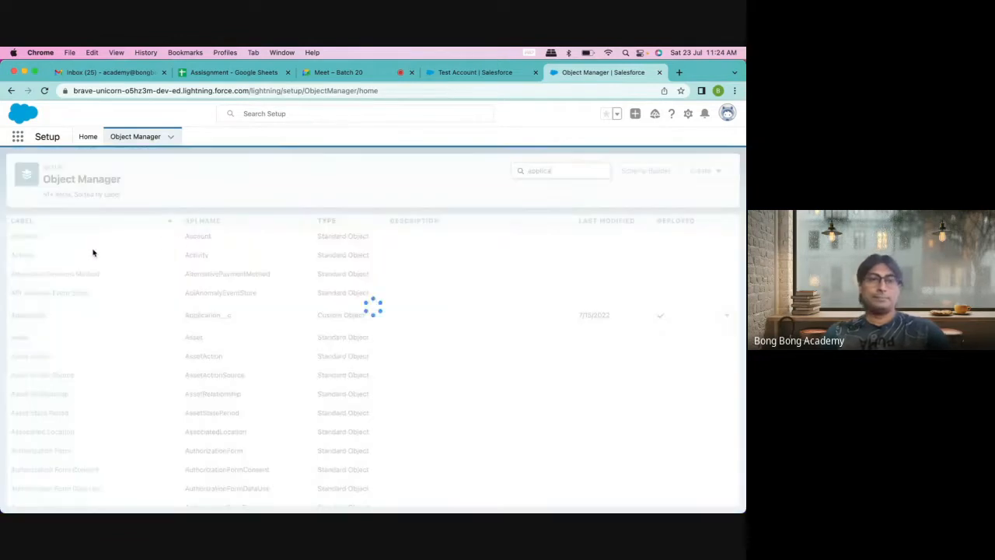
{"action": "left_click", "coordinate": [31, 240]}
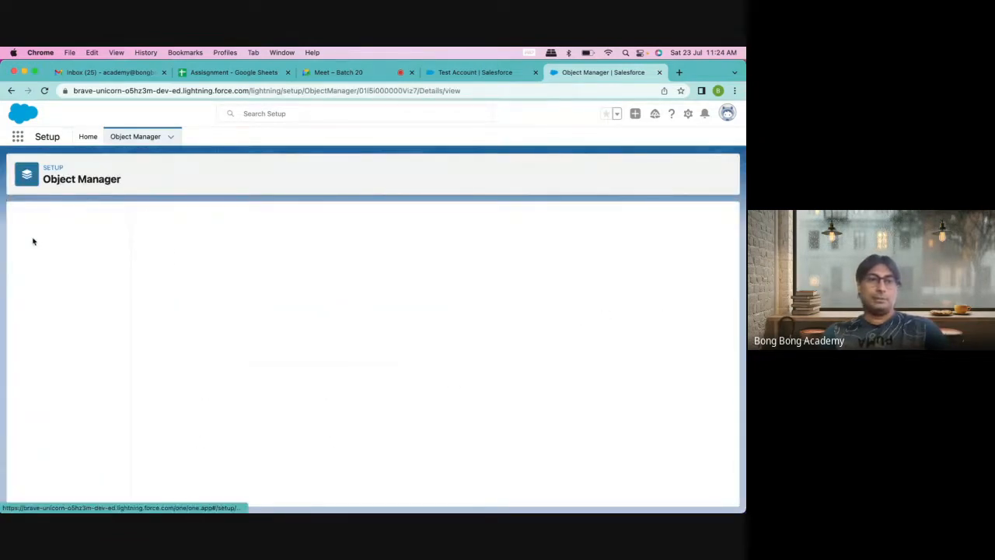
{"action": "left_click", "coordinate": [62, 239]}
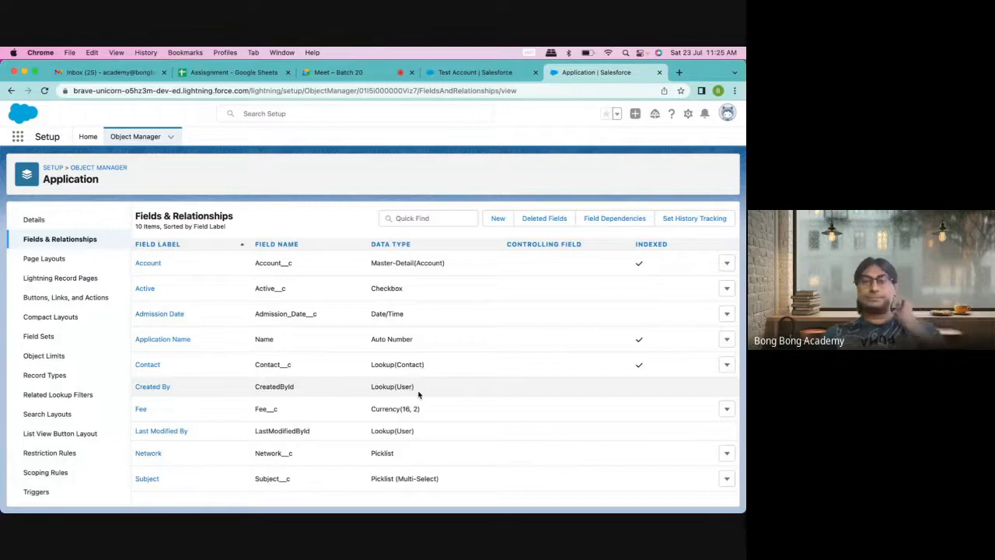
{"action": "left_click", "coordinate": [495, 219]}
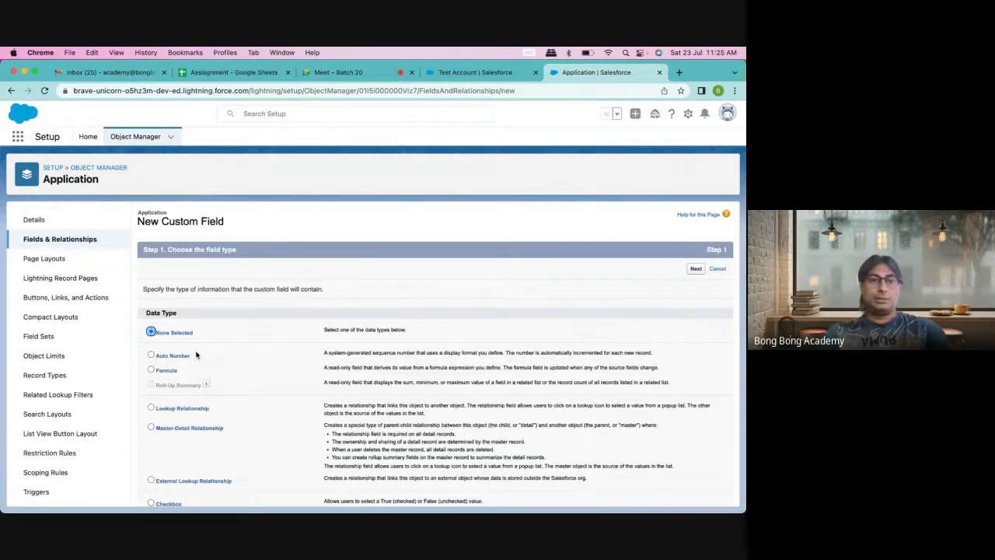
Step: Define a Formula field labelled 'Difference' returning Currency and advance to formula entry
{"action": "scroll", "coordinate": [194, 354], "scroll_direction": "down", "scroll_amount": 3}
{"action": "scroll", "coordinate": [233, 327], "scroll_direction": "down", "scroll_amount": 5}
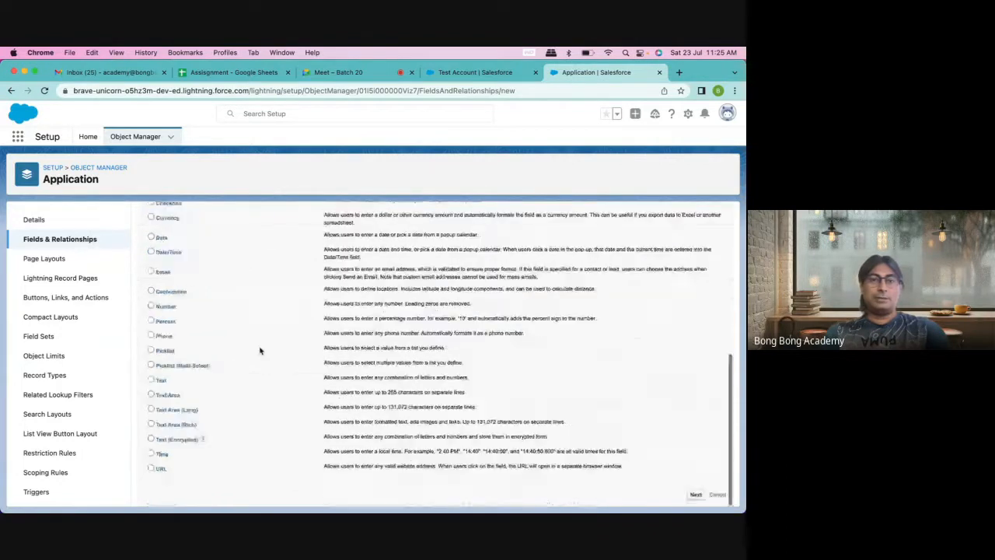
{"action": "left_click", "coordinate": [696, 495]}
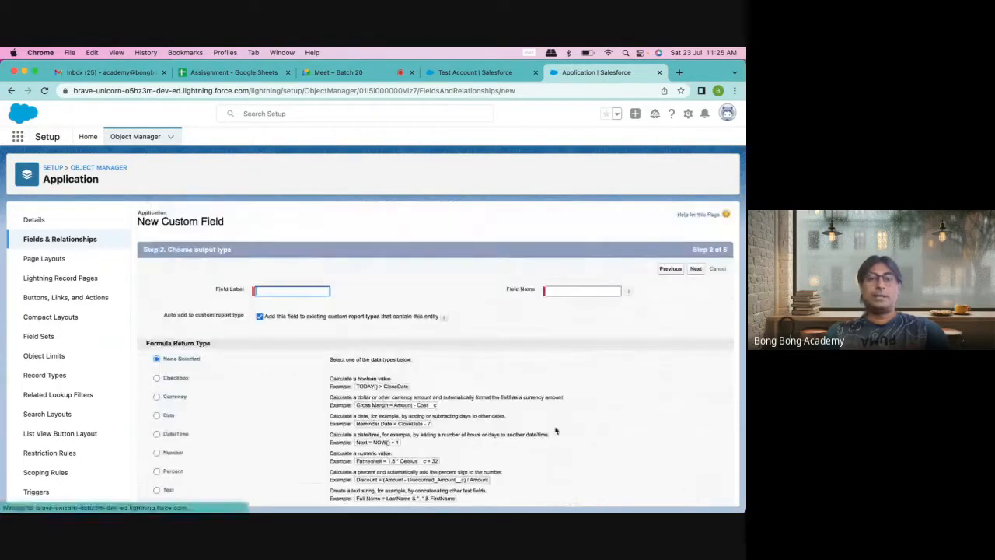
{"action": "scroll", "coordinate": [445, 327], "scroll_direction": "down", "scroll_amount": 1}
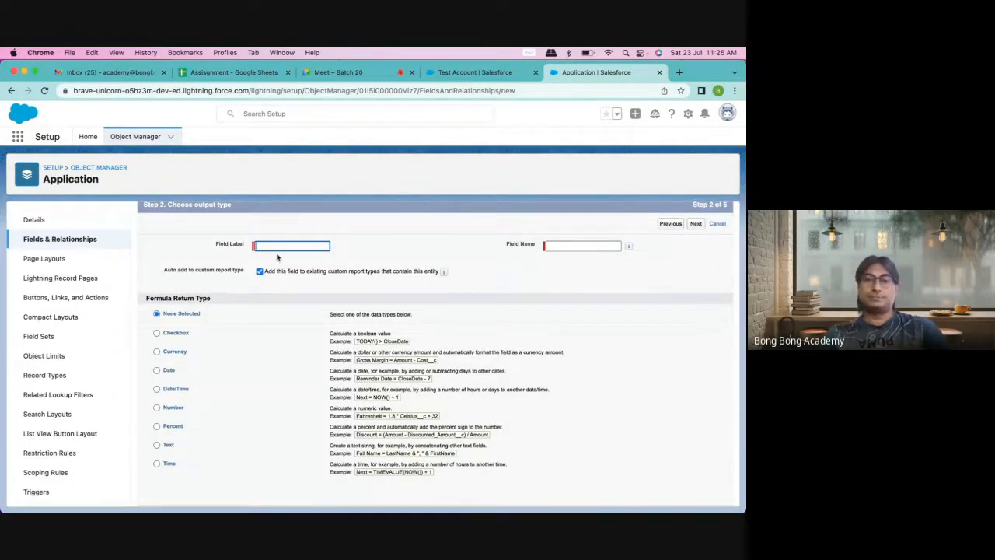
{"action": "type", "text": "Dif"}
{"action": "type", "text": "fernce"}
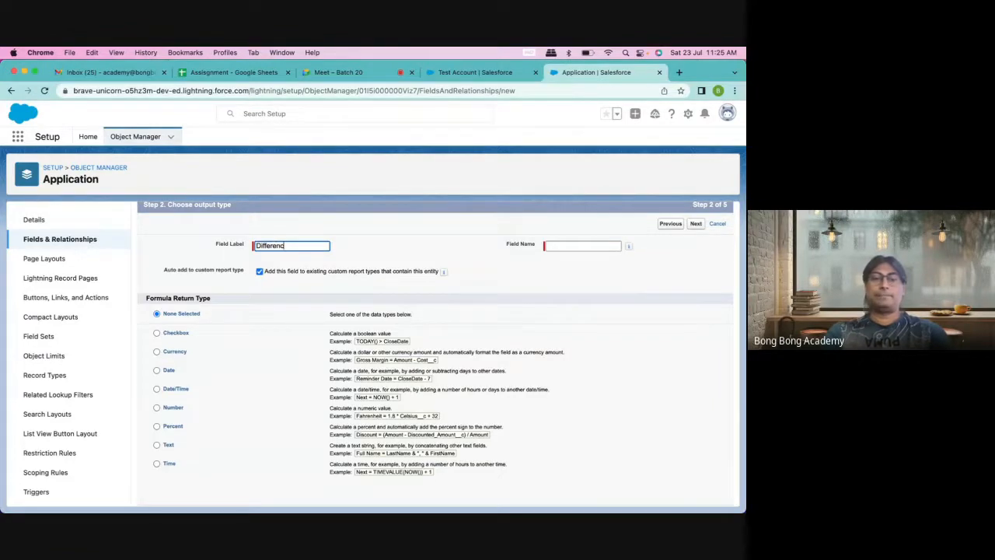
{"action": "type", "text": "e"}
{"action": "left_click", "coordinate": [573, 247]}
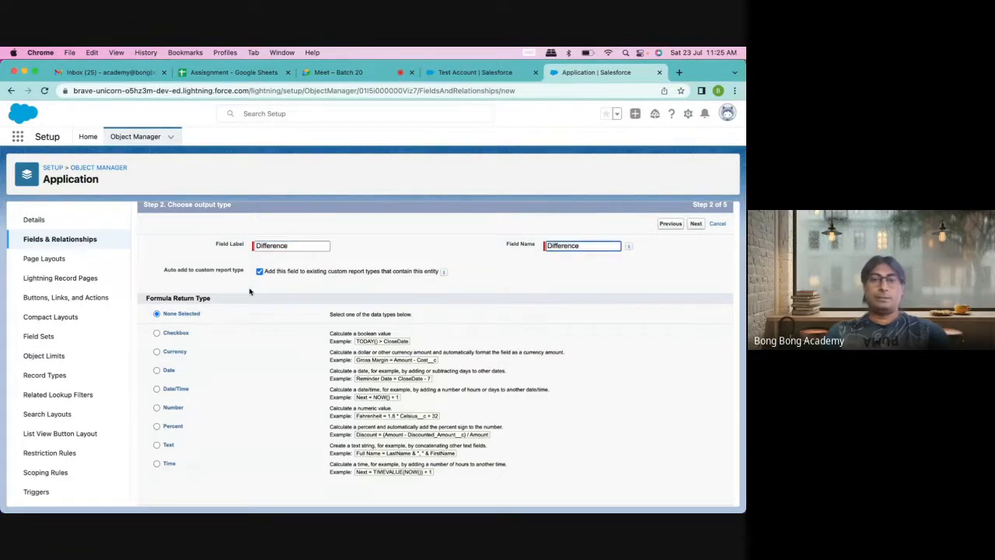
{"action": "scroll", "coordinate": [250, 291], "scroll_direction": "down", "scroll_amount": 1}
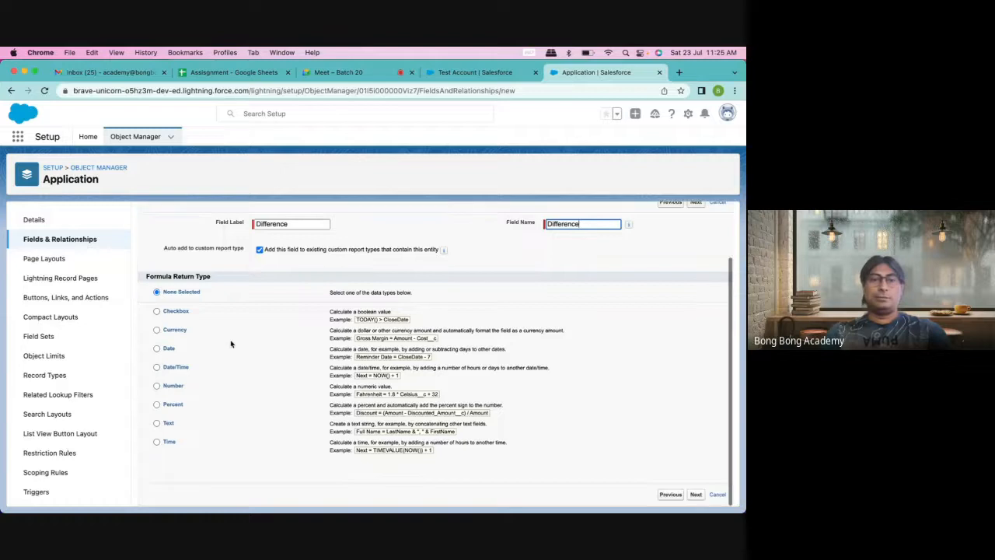
{"action": "left_click", "coordinate": [156, 330]}
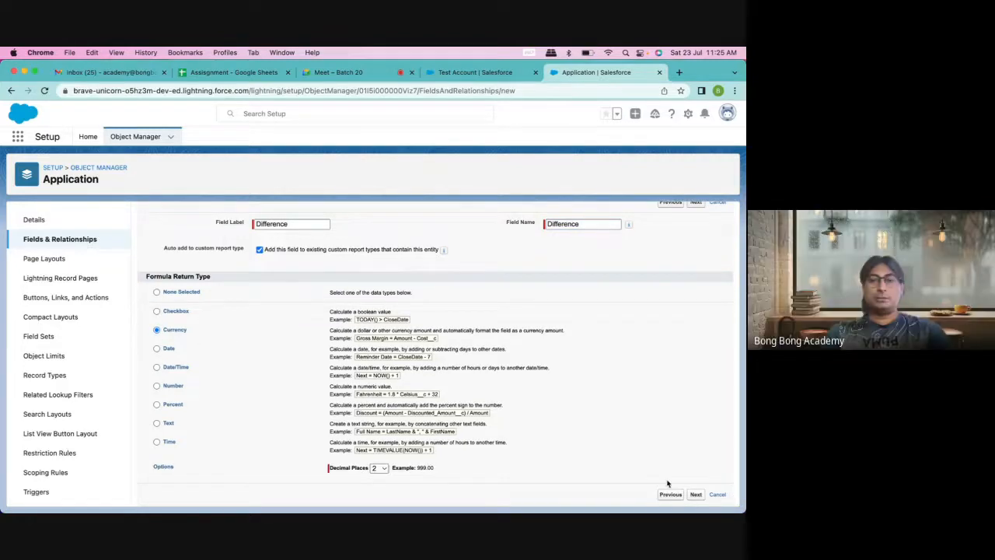
{"action": "left_click", "coordinate": [696, 494]}
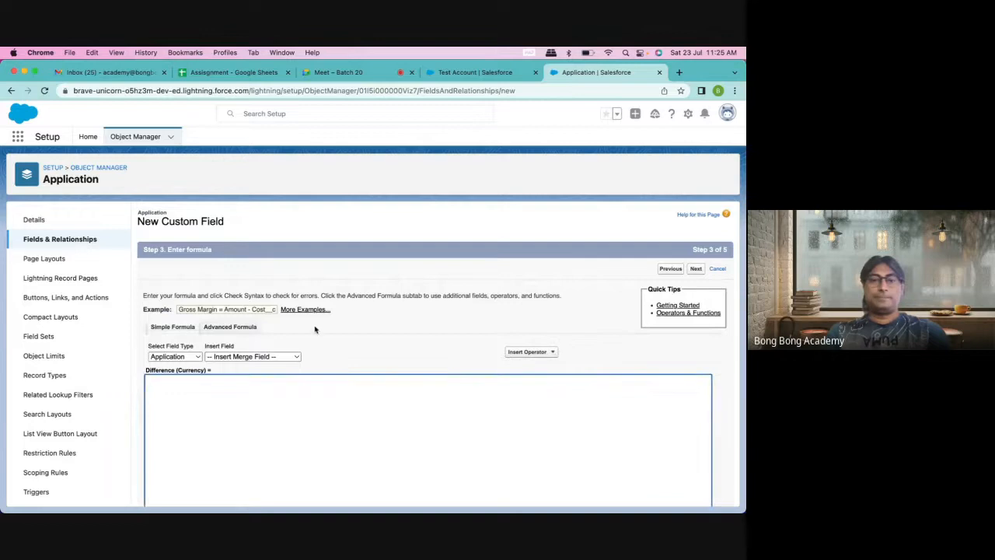
{"action": "scroll", "coordinate": [315, 330], "scroll_direction": "down", "scroll_amount": 3}
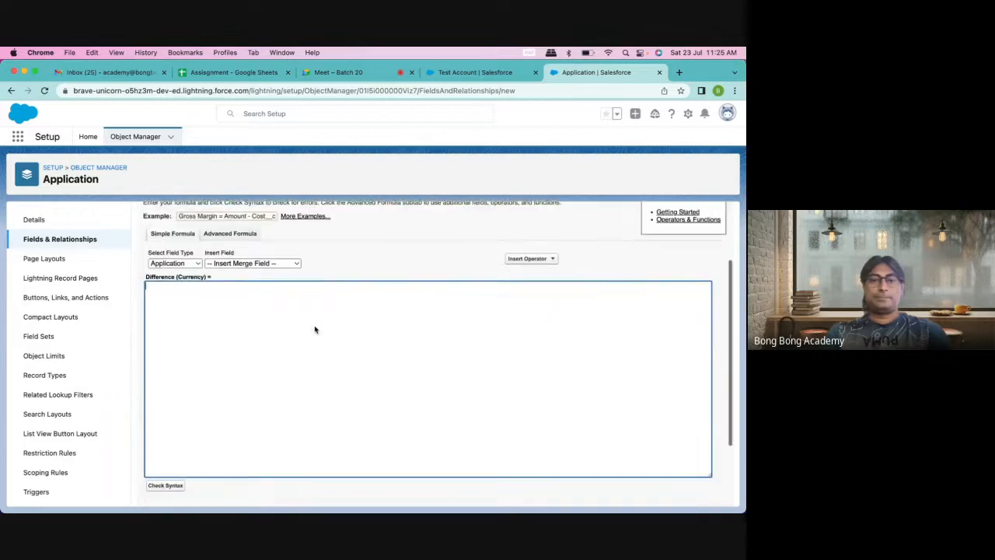
Step: Switch the Difference formula to Advanced Formula, list insertable fields, then return to Test Account
{"action": "left_click", "coordinate": [222, 234]}
{"action": "scroll", "coordinate": [213, 356], "scroll_direction": "down", "scroll_amount": 3}
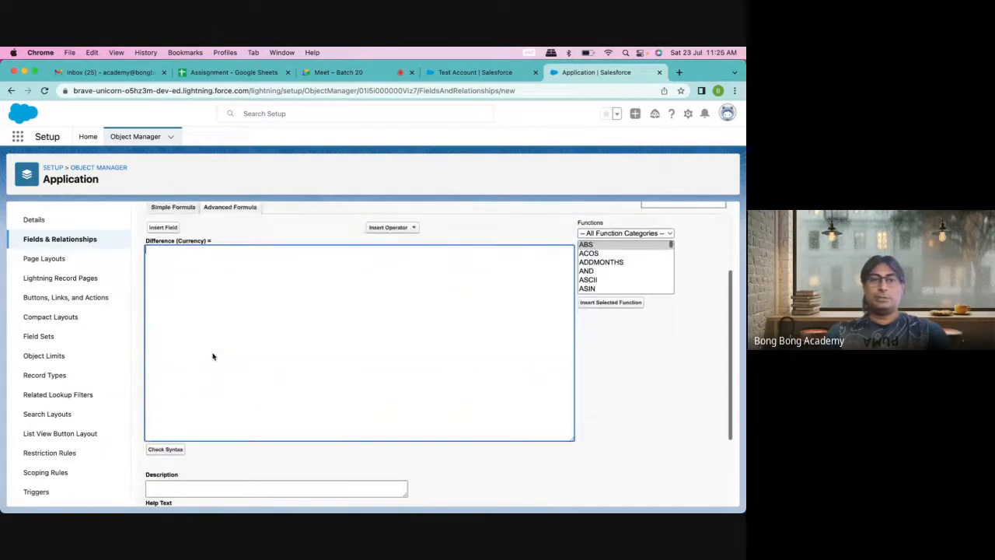
{"action": "left_click", "coordinate": [165, 226]}
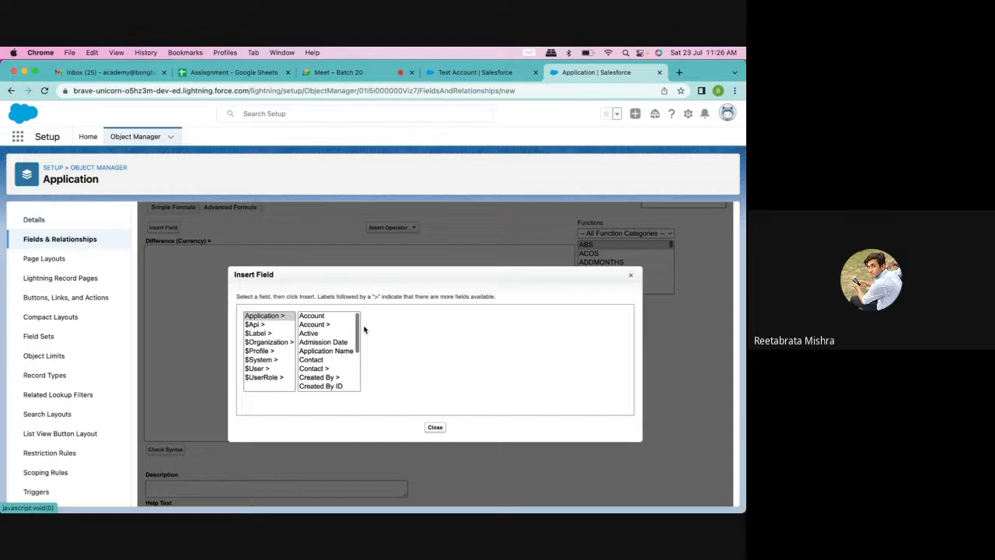
{"action": "left_click", "coordinate": [458, 74]}
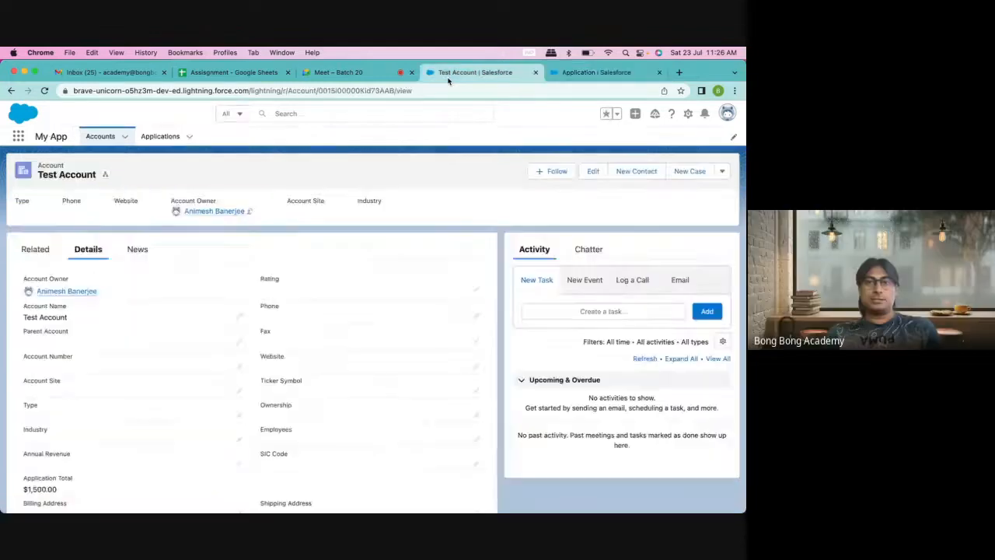
Step: Open application A-0001 from Test Account's related Applications, then return to the Difference formula's field list
{"action": "scroll", "coordinate": [163, 391], "scroll_direction": "down", "scroll_amount": 3}
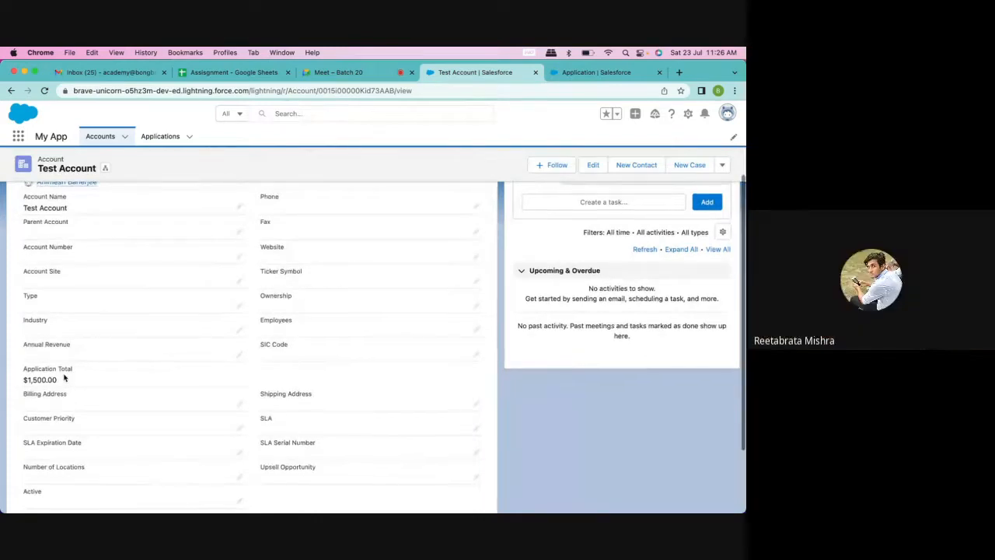
{"action": "scroll", "coordinate": [49, 268], "scroll_direction": "up", "scroll_amount": 3}
{"action": "left_click", "coordinate": [36, 253]}
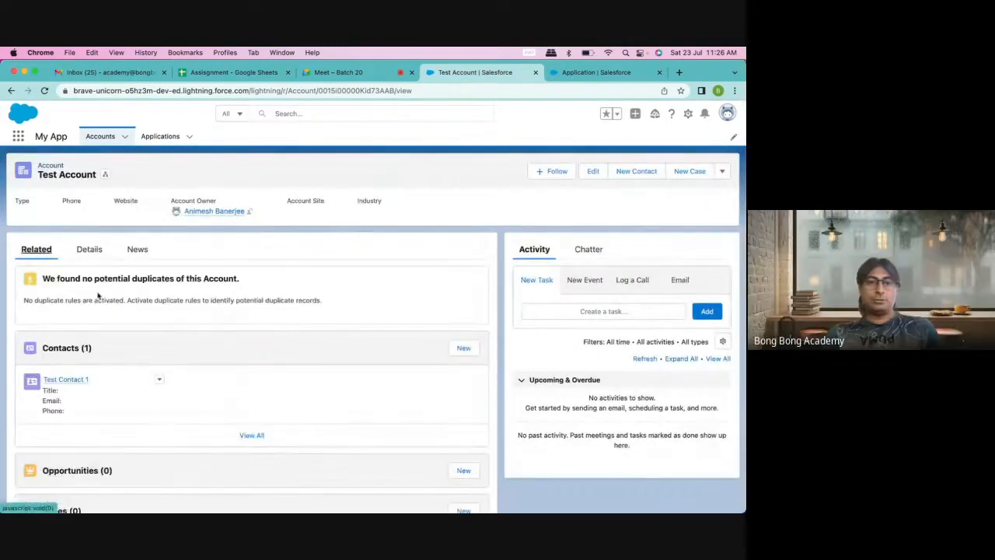
{"action": "scroll", "coordinate": [160, 432], "scroll_direction": "down", "scroll_amount": 3}
{"action": "scroll", "coordinate": [160, 430], "scroll_direction": "down", "scroll_amount": 5}
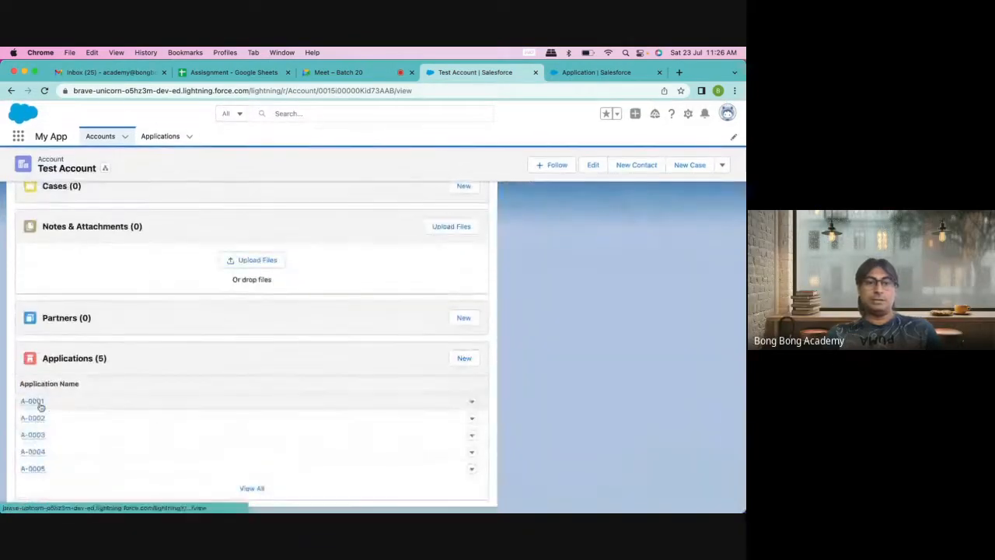
{"action": "left_click", "coordinate": [37, 402]}
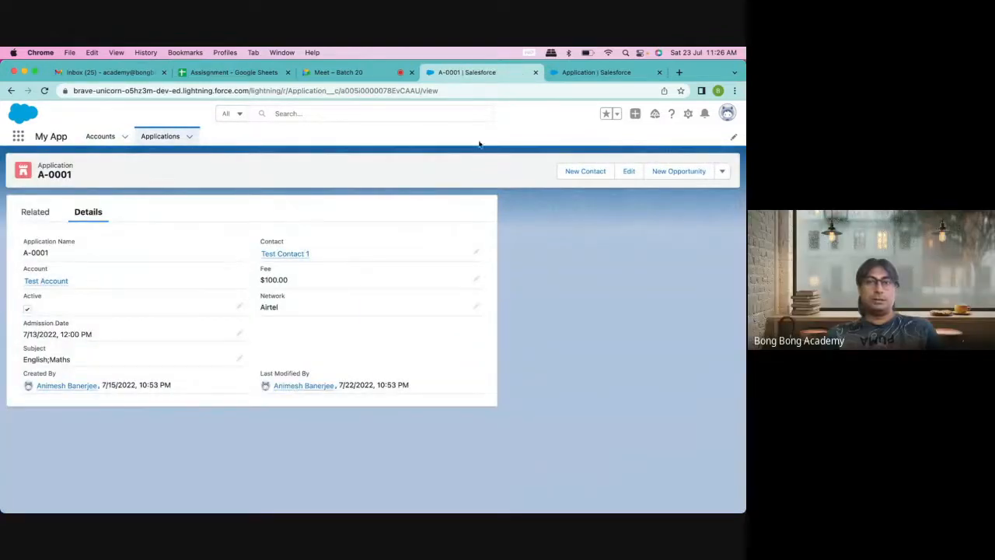
{"action": "left_click", "coordinate": [590, 72]}
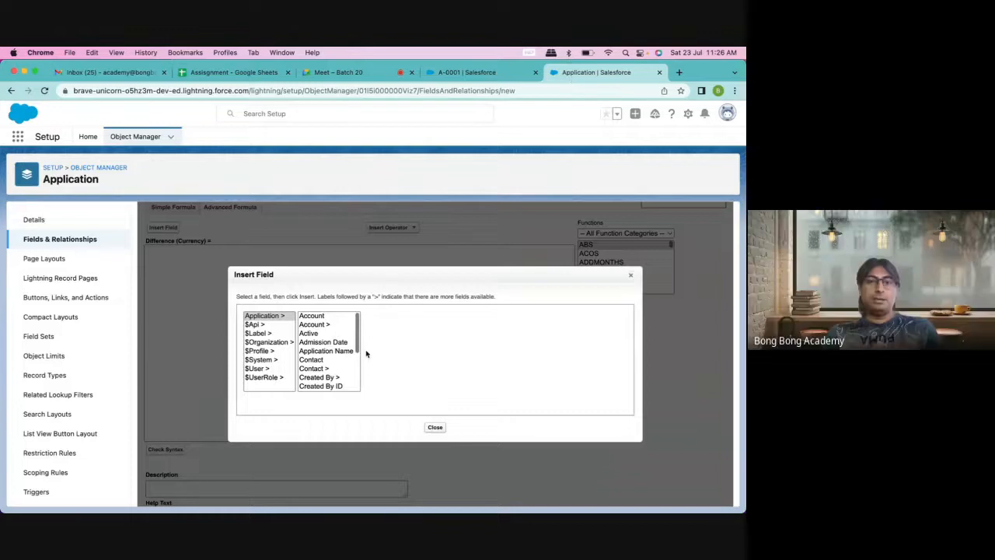
Step: Browse the Insert Field list, expanding Created By and selecting Fee
{"action": "left_click", "coordinate": [355, 378]}
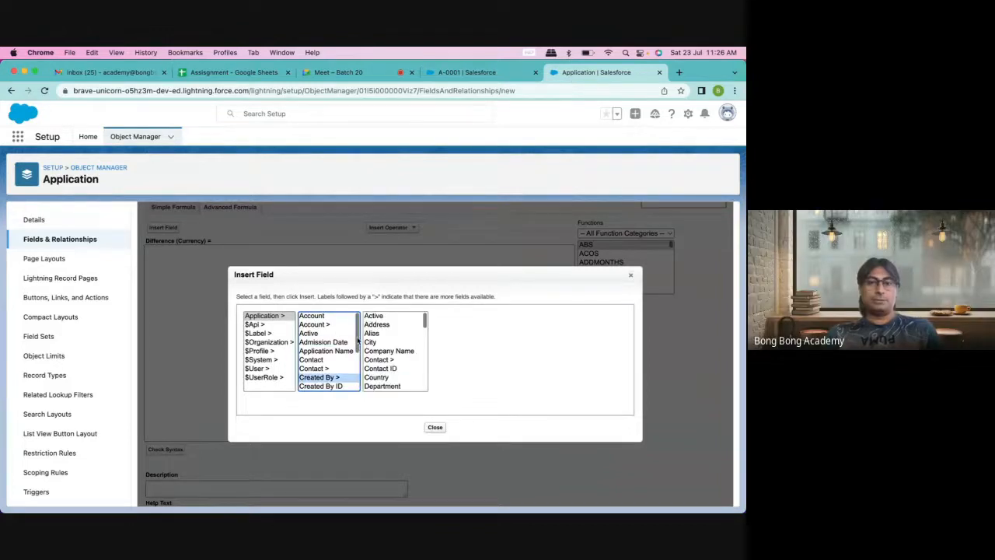
{"action": "scroll", "coordinate": [357, 340], "scroll_direction": "down", "scroll_amount": 3}
{"action": "left_click", "coordinate": [307, 334]}
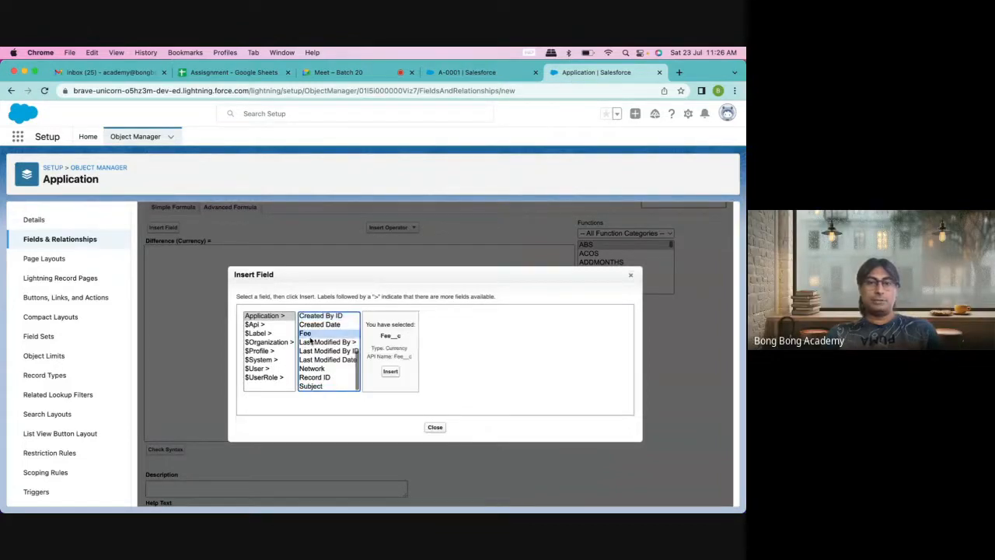
{"action": "scroll", "coordinate": [352, 379], "scroll_direction": "up", "scroll_amount": 2}
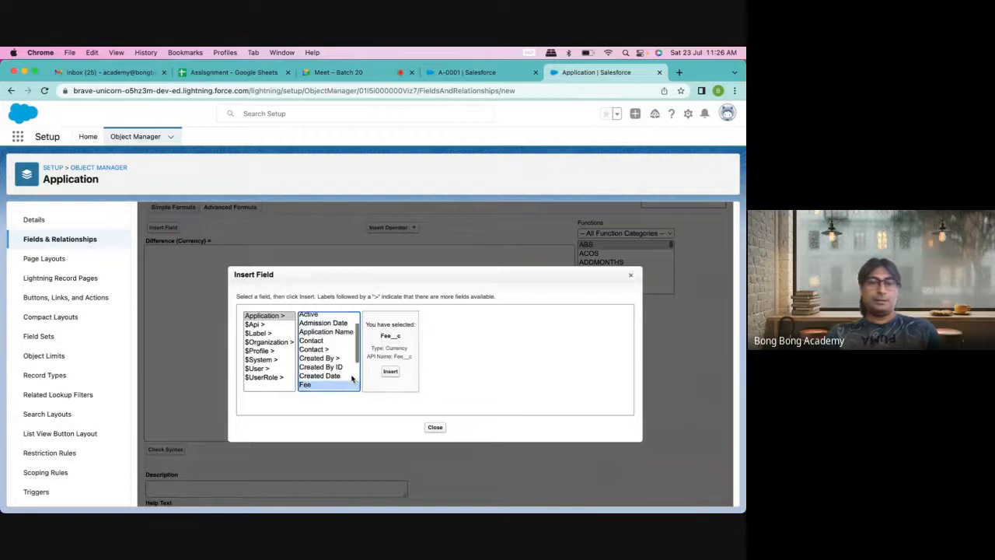
{"action": "scroll", "coordinate": [352, 379], "scroll_direction": "up", "scroll_amount": 2}
{"action": "scroll", "coordinate": [352, 379], "scroll_direction": "down", "scroll_amount": 4}
{"action": "scroll", "coordinate": [353, 379], "scroll_direction": "up", "scroll_amount": 5}
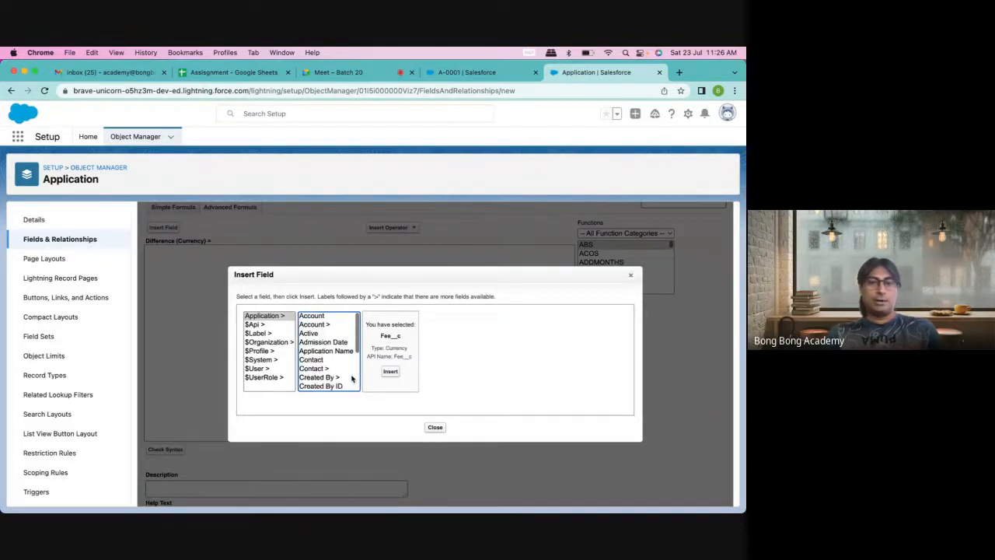
{"action": "scroll", "coordinate": [353, 379], "scroll_direction": "down", "scroll_amount": 4}
{"action": "scroll", "coordinate": [352, 378], "scroll_direction": "up", "scroll_amount": 4}
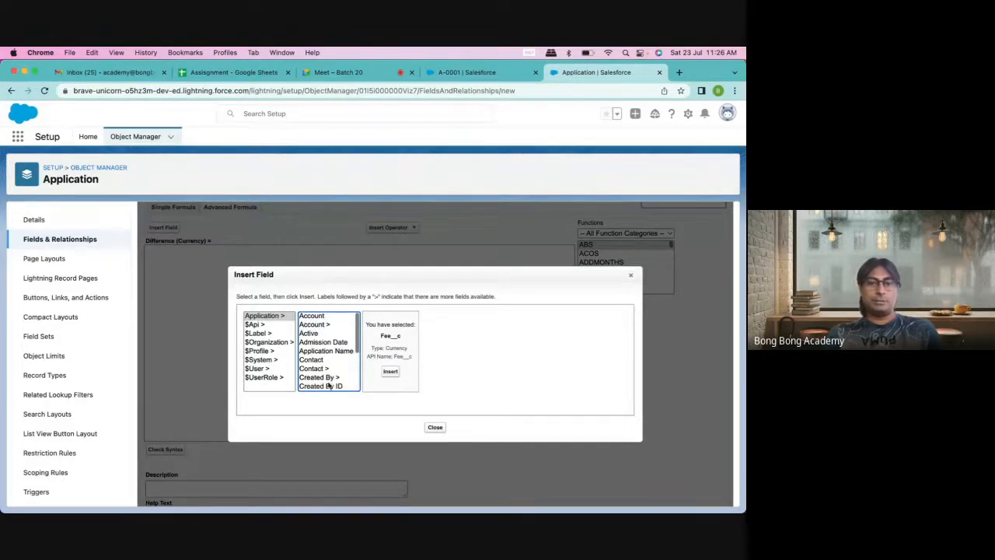
Step: Insert the Account's Application Total field, adding Account__r.Application_Total__c to the formula
{"action": "left_click", "coordinate": [328, 327]}
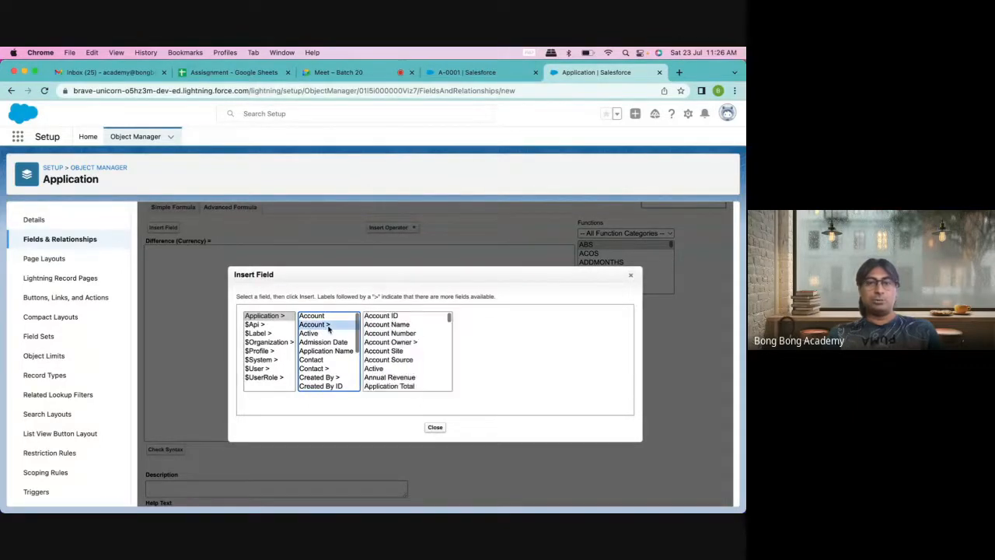
{"action": "scroll", "coordinate": [424, 351], "scroll_direction": "down", "scroll_amount": 2}
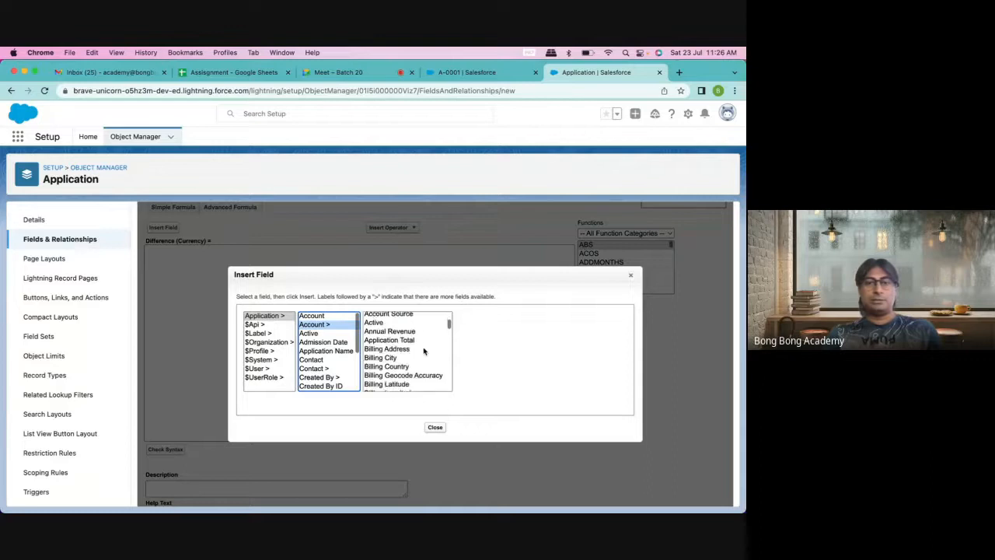
{"action": "scroll", "coordinate": [423, 351], "scroll_direction": "down", "scroll_amount": 6}
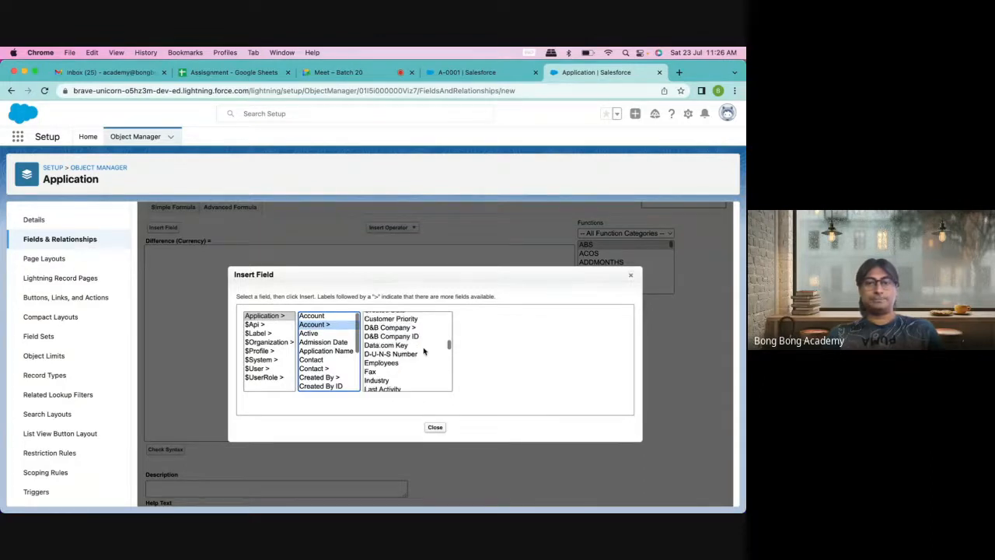
{"action": "scroll", "coordinate": [423, 351], "scroll_direction": "down", "scroll_amount": 8}
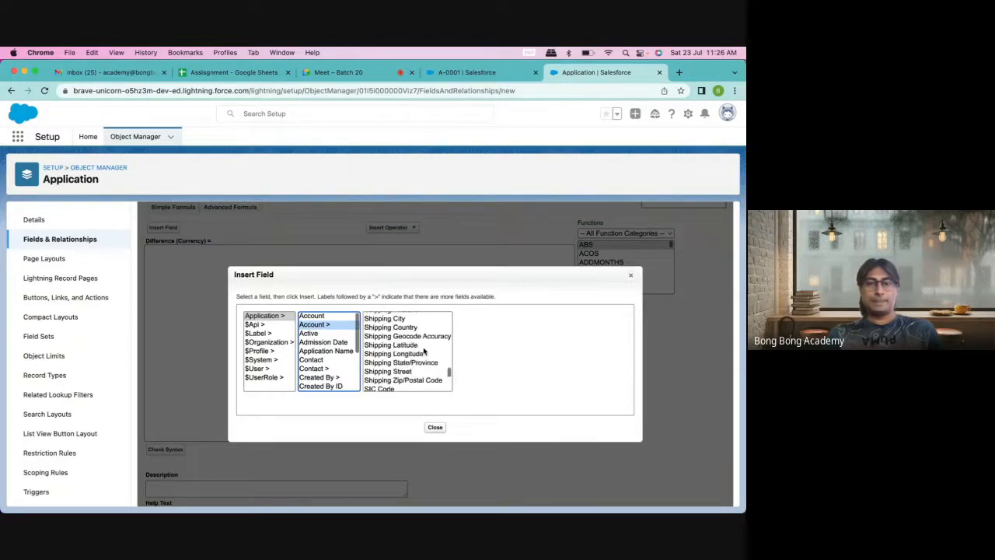
{"action": "scroll", "coordinate": [424, 351], "scroll_direction": "down", "scroll_amount": 4}
{"action": "scroll", "coordinate": [423, 351], "scroll_direction": "up", "scroll_amount": 3}
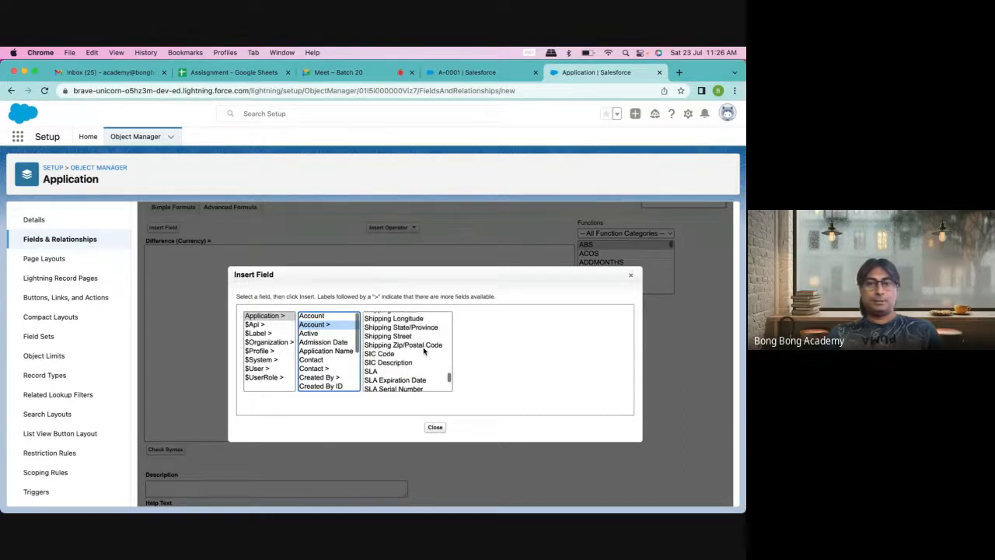
{"action": "scroll", "coordinate": [423, 352], "scroll_direction": "up", "scroll_amount": 12}
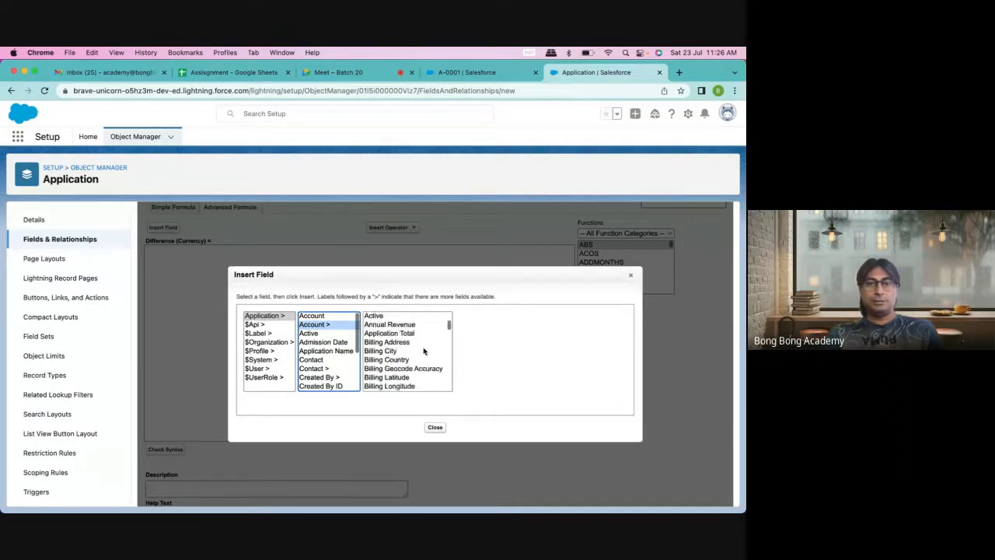
{"action": "scroll", "coordinate": [423, 351], "scroll_direction": "up", "scroll_amount": 2}
{"action": "scroll", "coordinate": [423, 351], "scroll_direction": "up", "scroll_amount": 2}
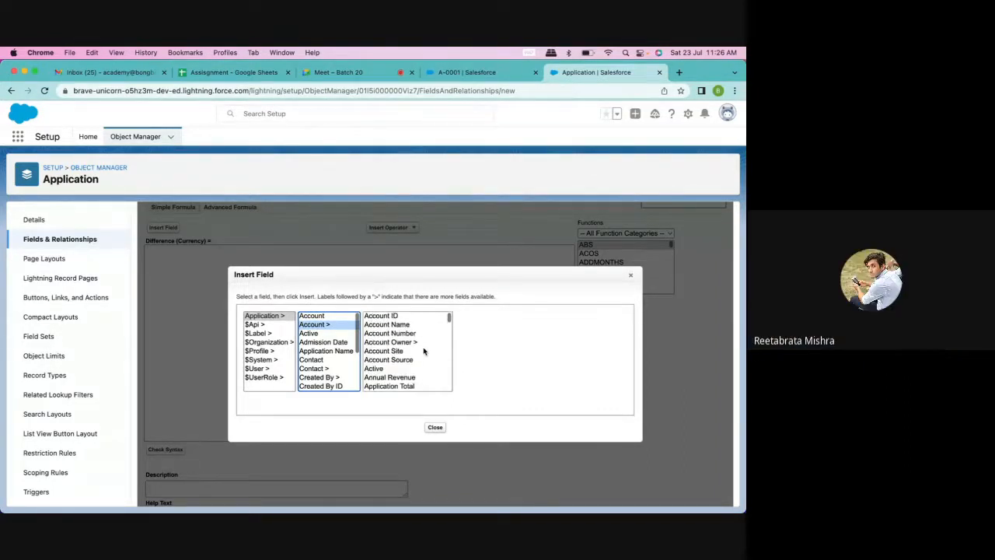
{"action": "scroll", "coordinate": [424, 351], "scroll_direction": "up", "scroll_amount": 1}
{"action": "scroll", "coordinate": [393, 359], "scroll_direction": "down", "scroll_amount": 2}
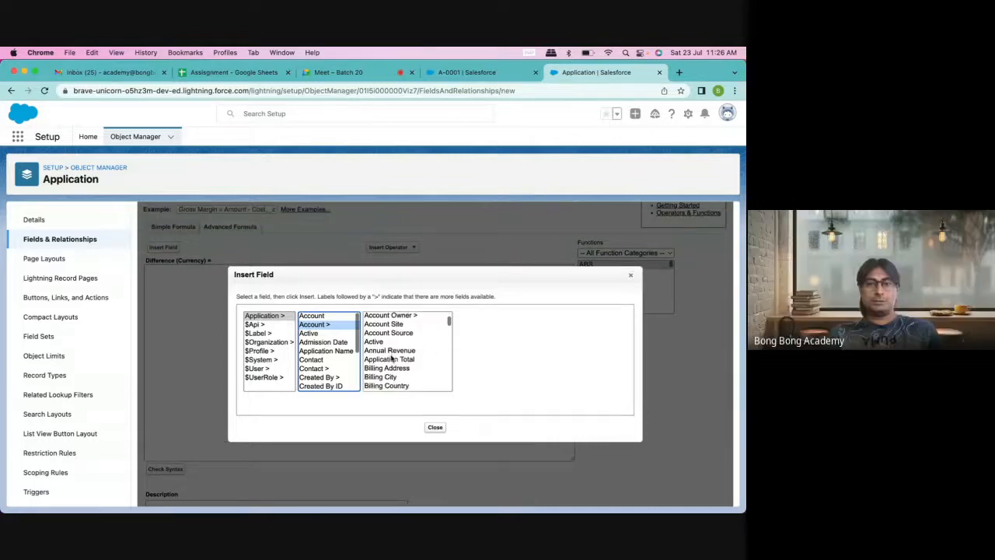
{"action": "left_click", "coordinate": [395, 359]}
{"action": "left_click", "coordinate": [509, 371]}
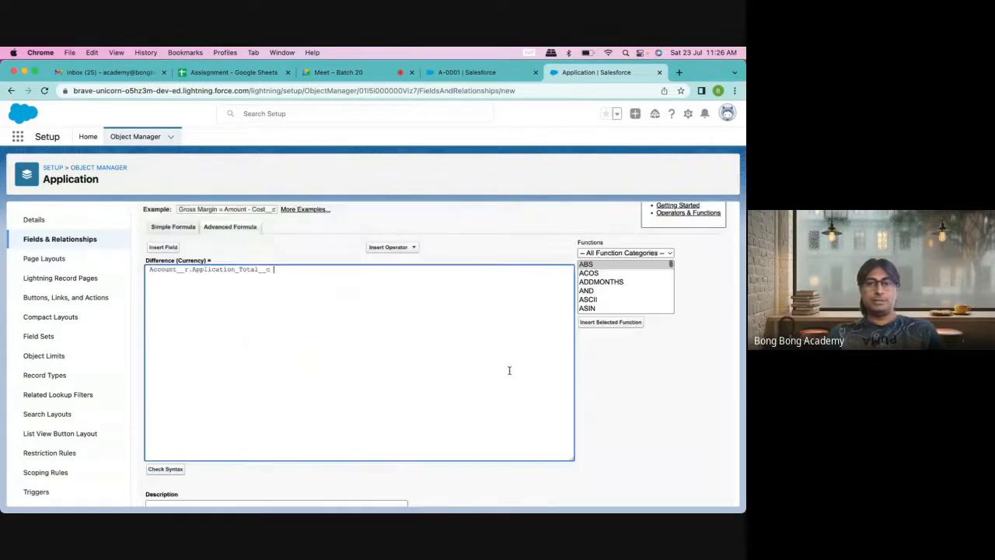
Step: Add a subtraction operator after Account__r.Application_Total__c in the Difference formula
{"action": "scroll", "coordinate": [298, 296], "scroll_direction": "up", "scroll_amount": 1}
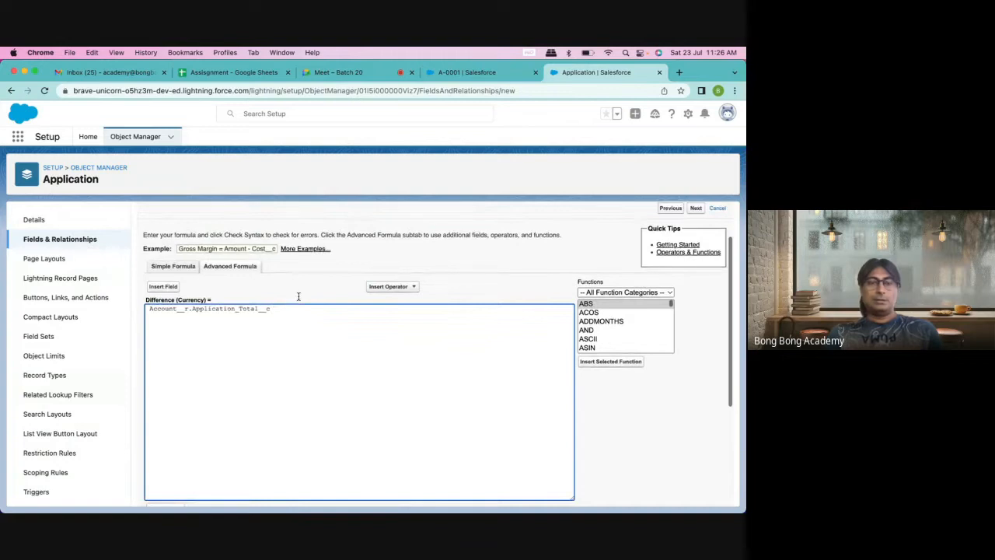
{"action": "left_click", "coordinate": [413, 287]}
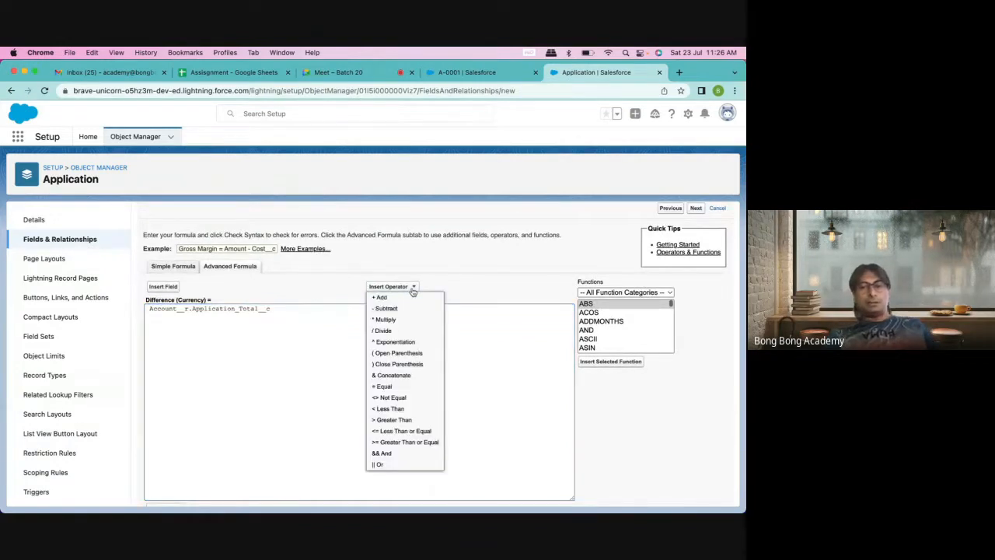
{"action": "left_click", "coordinate": [381, 309]}
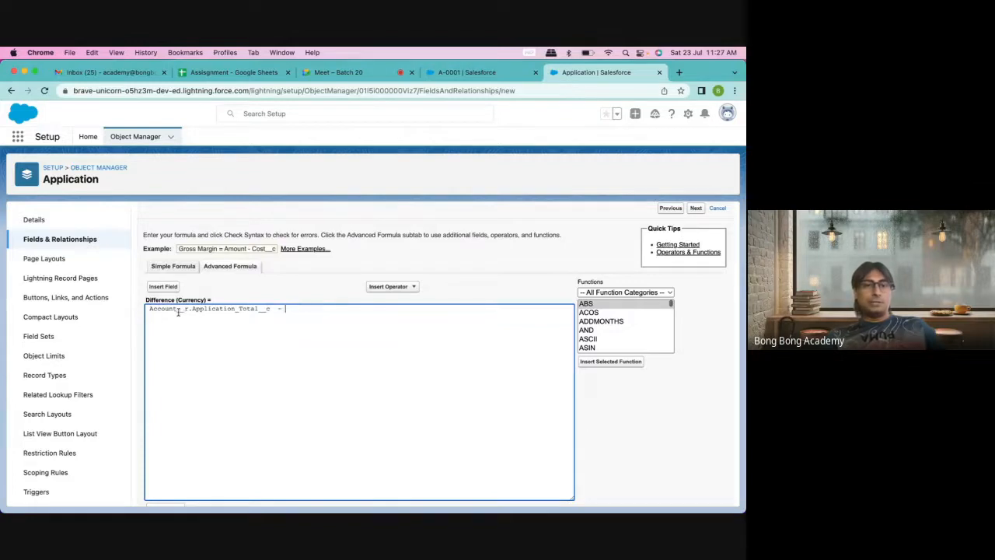
{"action": "left_click_drag", "start_coordinate": [178, 311], "coordinate": [187, 311]}
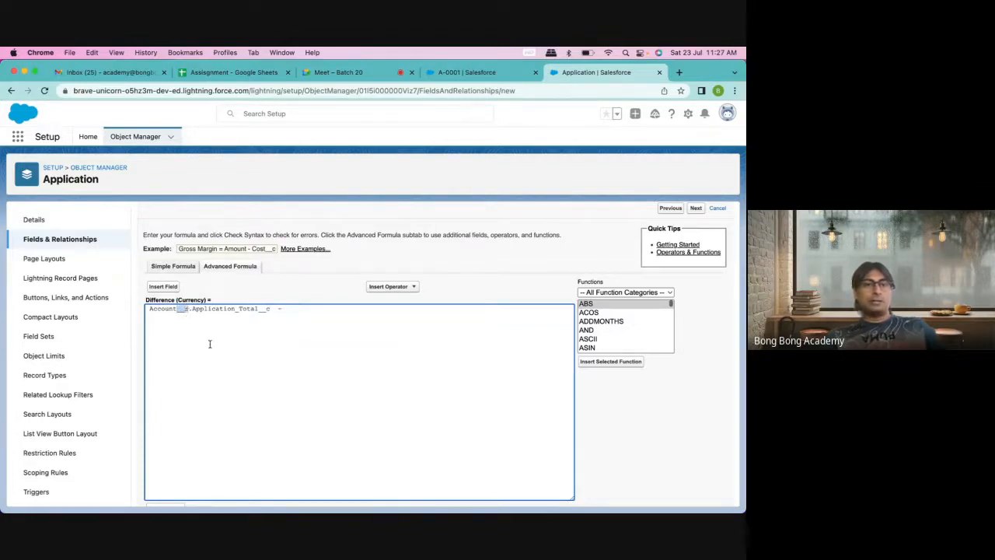
{"action": "left_click_drag", "start_coordinate": [192, 312], "coordinate": [177, 311]}
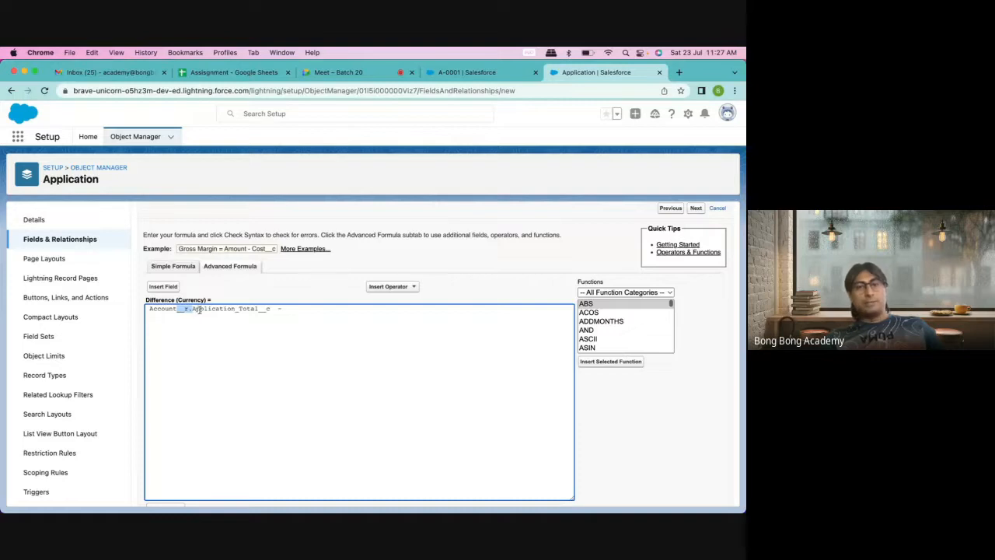
{"action": "double_click", "coordinate": [199, 310]}
{"action": "left_click", "coordinate": [276, 332]}
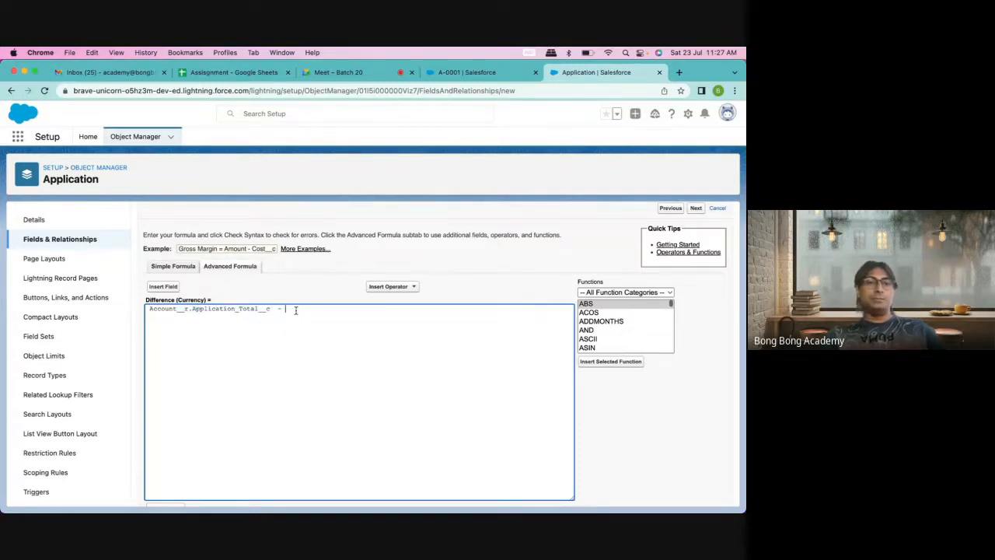
Step: Insert the Fee field so the formula reads Account__r.Application_Total__c - Fee__c
{"action": "left_click", "coordinate": [171, 288]}
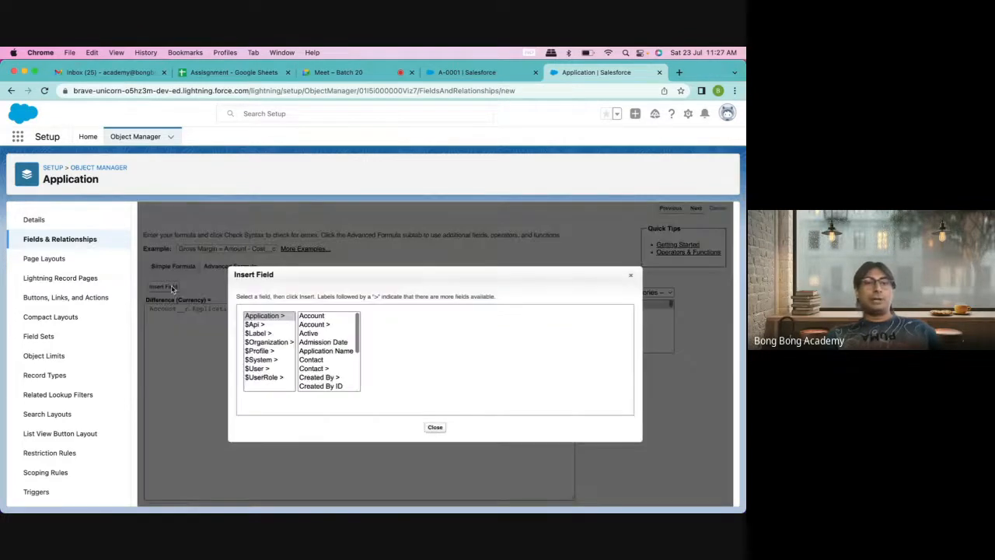
{"action": "scroll", "coordinate": [348, 371], "scroll_direction": "down", "scroll_amount": 3}
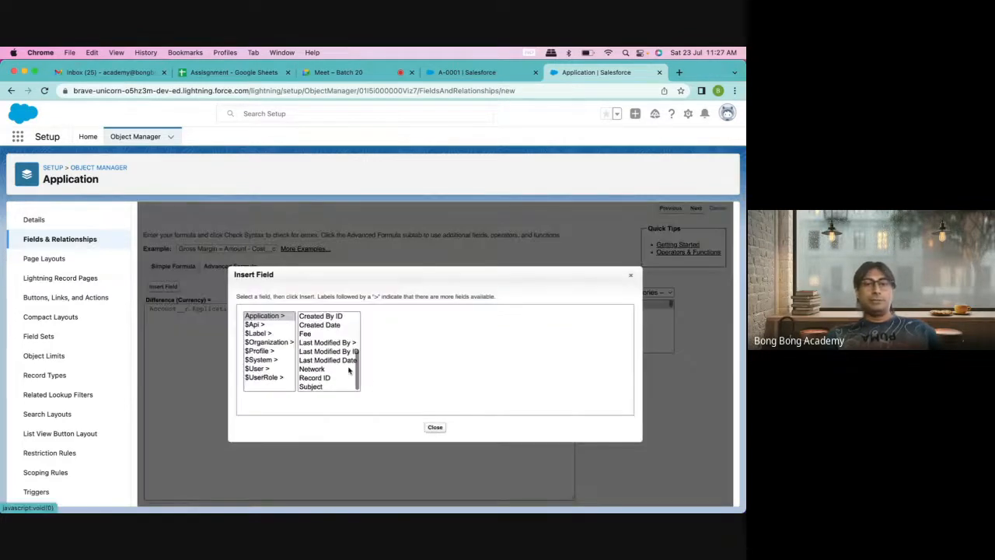
{"action": "left_click", "coordinate": [315, 333]}
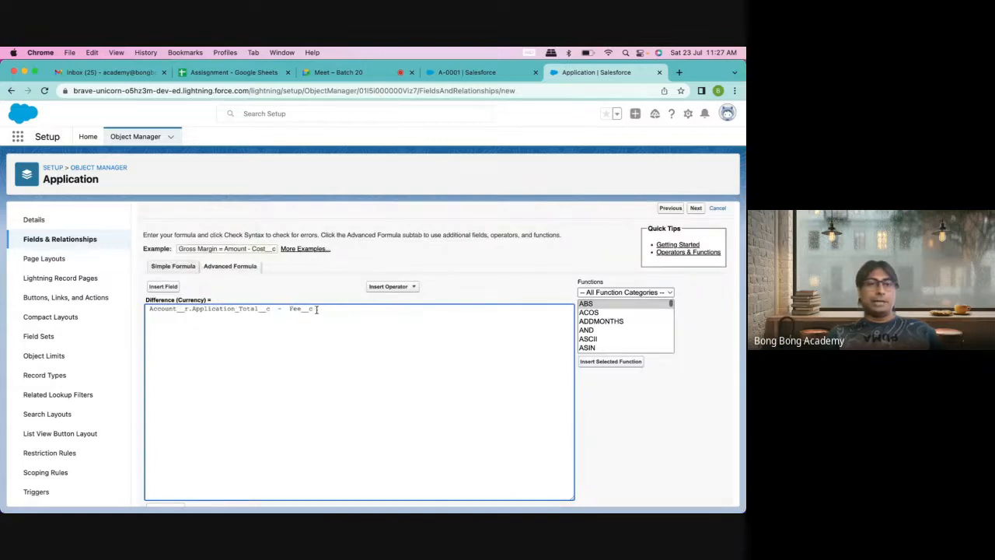
{"action": "left_click_drag", "start_coordinate": [318, 310], "coordinate": [109, 324]}
{"action": "left_click", "coordinate": [257, 356]}
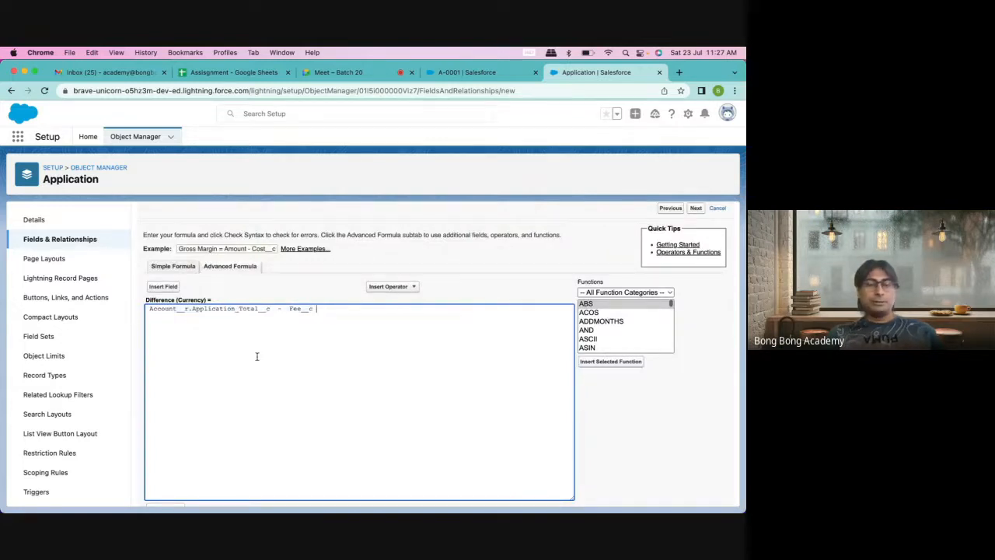
{"action": "scroll", "coordinate": [257, 356], "scroll_direction": "down", "scroll_amount": 2}
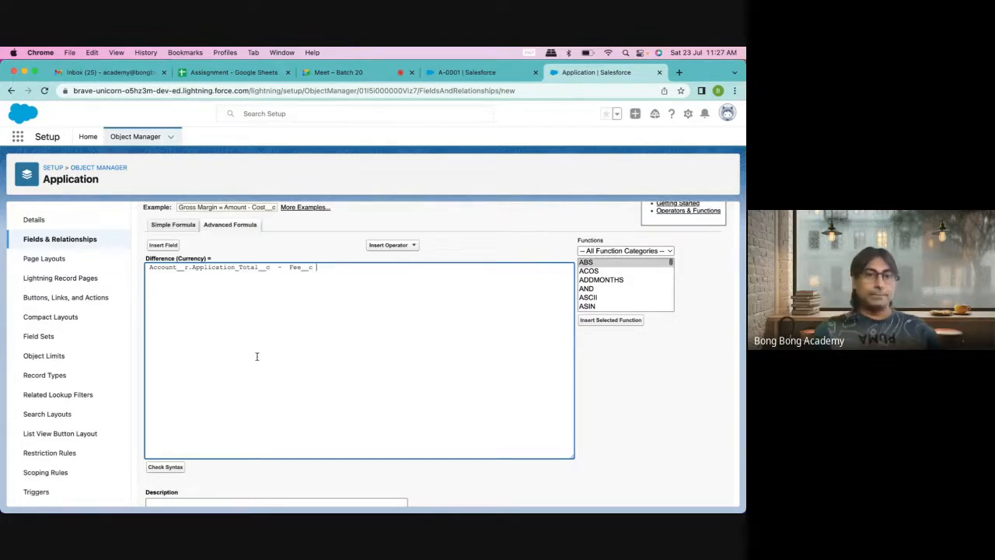
Step: Check the Difference formula's syntax for errors
{"action": "left_click", "coordinate": [169, 470]}
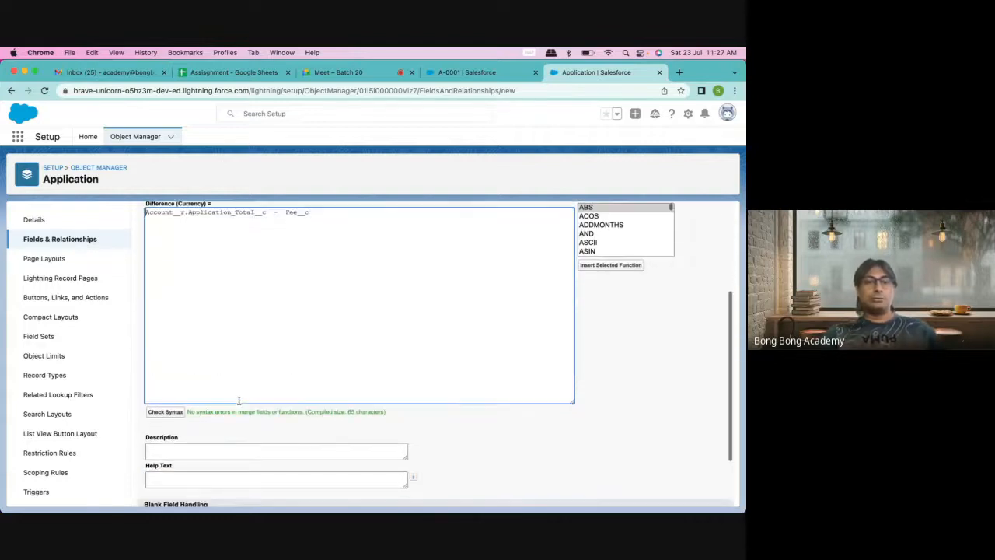
{"action": "scroll", "coordinate": [189, 417], "scroll_direction": "up", "scroll_amount": 1}
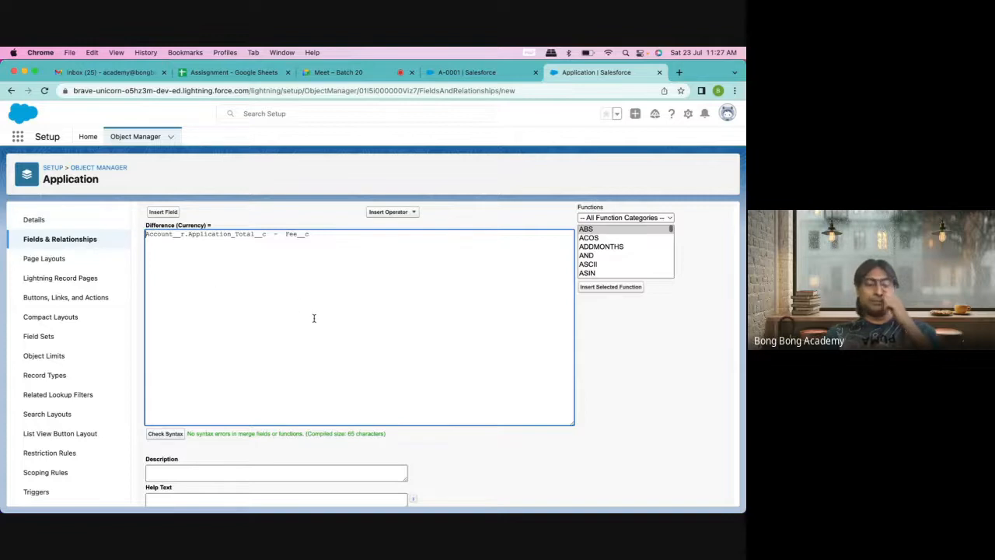
{"action": "scroll", "coordinate": [337, 411], "scroll_direction": "down", "scroll_amount": 3}
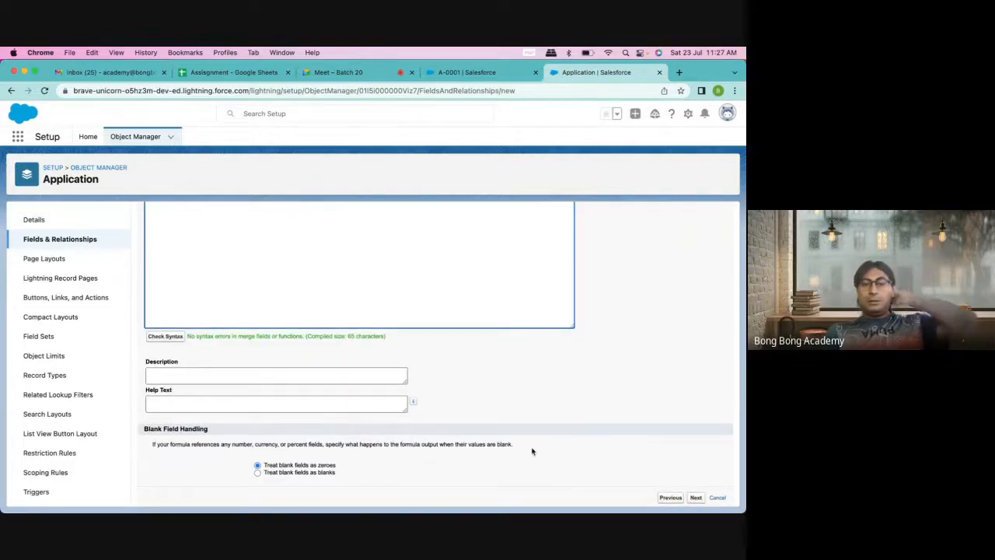
{"action": "scroll", "coordinate": [537, 453], "scroll_direction": "down", "scroll_amount": 1}
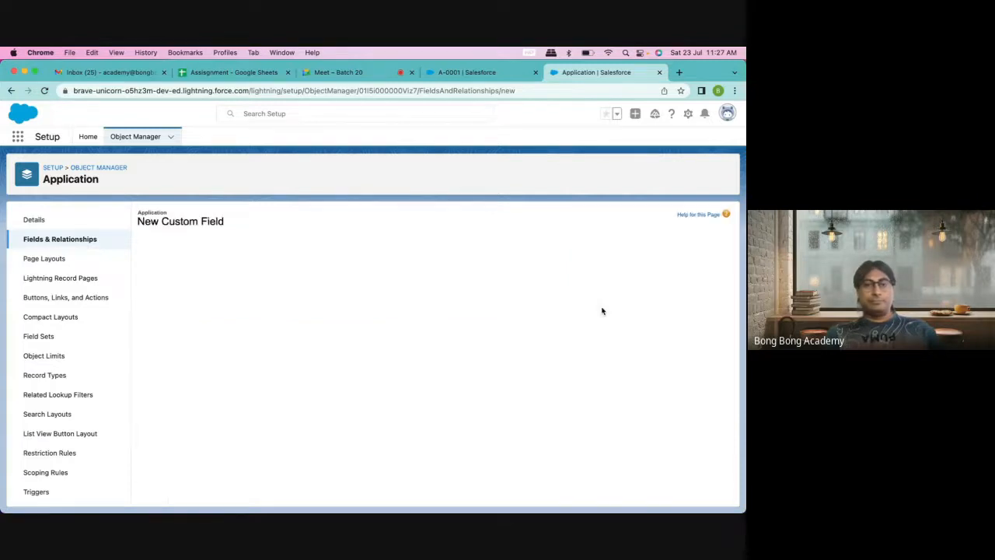
Step: Make the Difference field visible to all profiles and save it to Application
{"action": "left_click", "coordinate": [546, 358]}
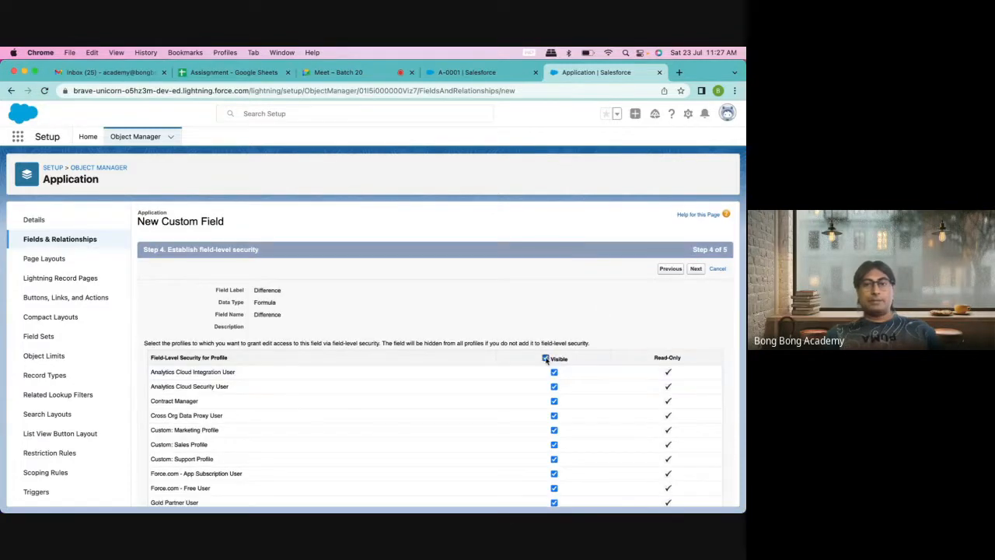
{"action": "left_click", "coordinate": [696, 269]}
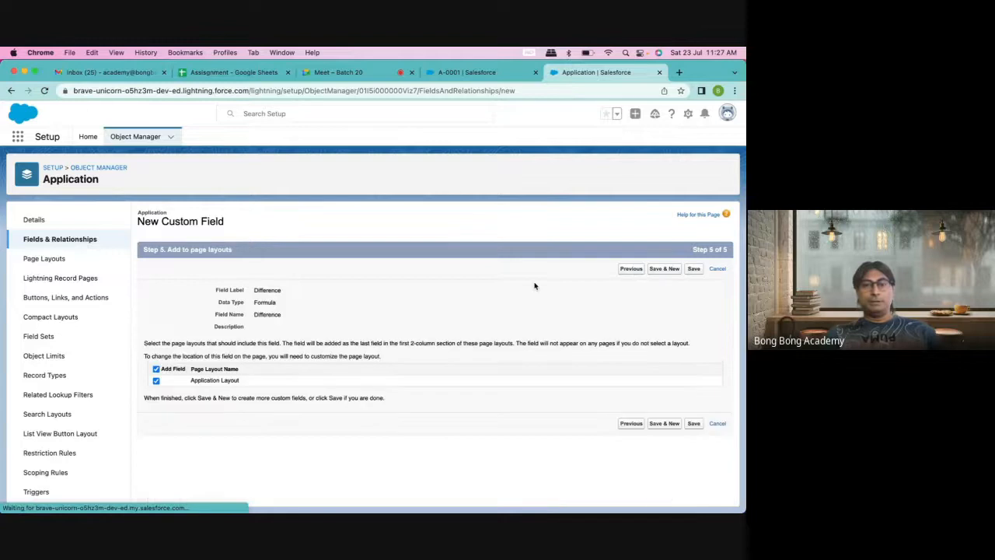
{"action": "left_click", "coordinate": [695, 269]}
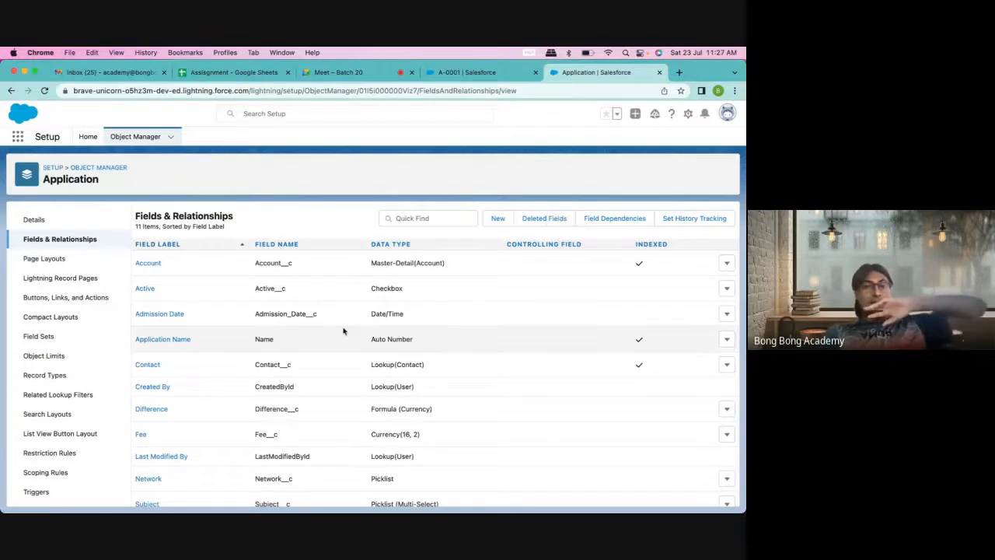
{"action": "scroll", "coordinate": [256, 342], "scroll_direction": "down", "scroll_amount": 1}
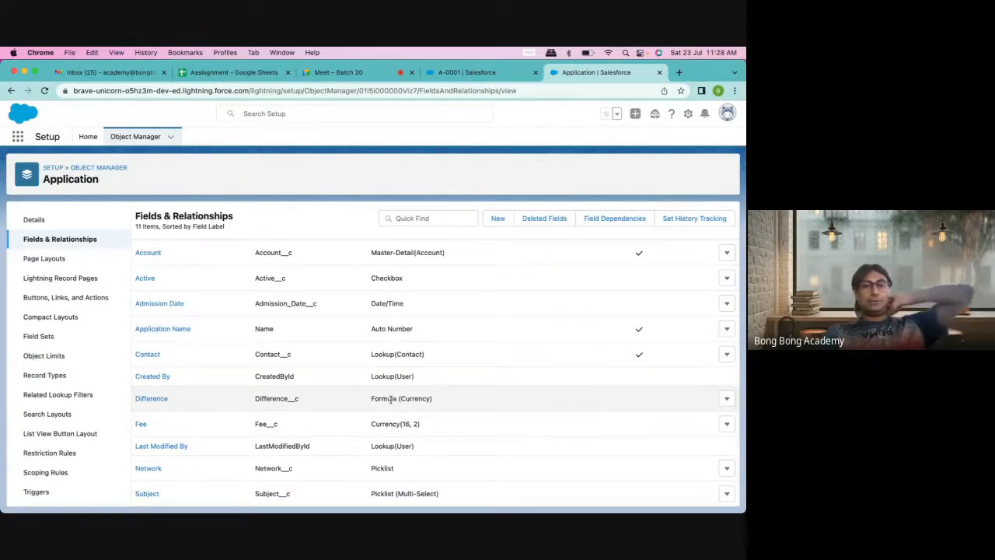
Step: Reload A-0001 so its Difference shows $1,400.00, then go to the Applications list
{"action": "left_click", "coordinate": [456, 74]}
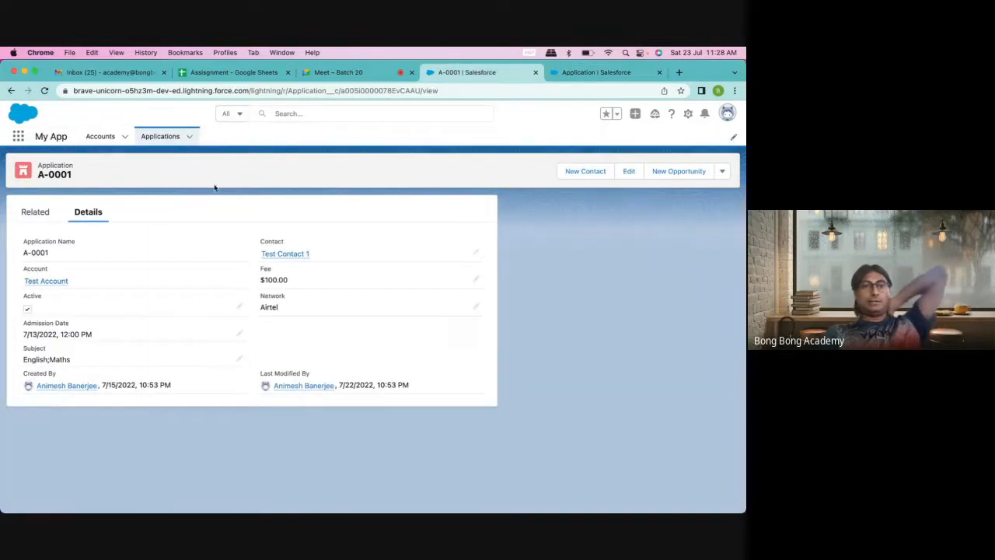
{"action": "left_click", "coordinate": [47, 90]}
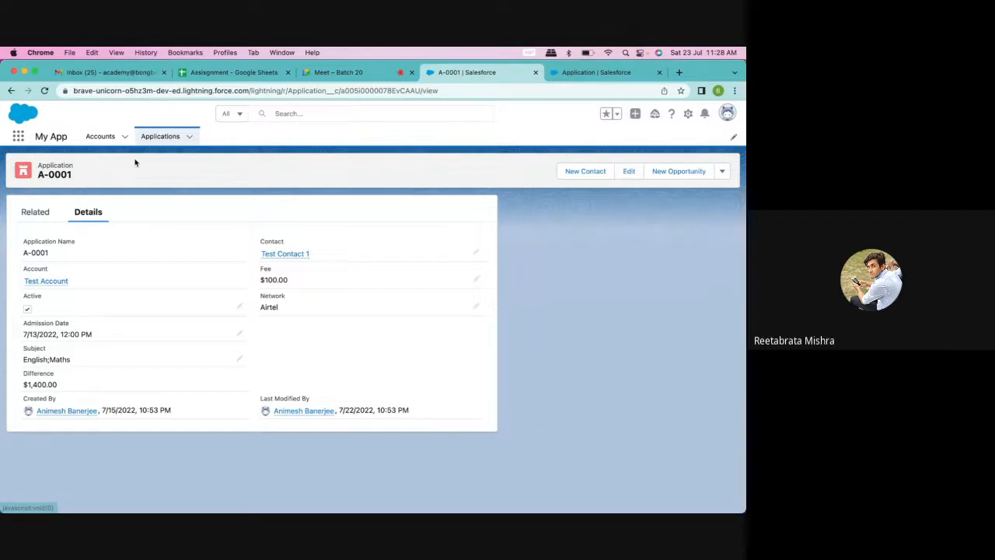
{"action": "left_click", "coordinate": [160, 136]}
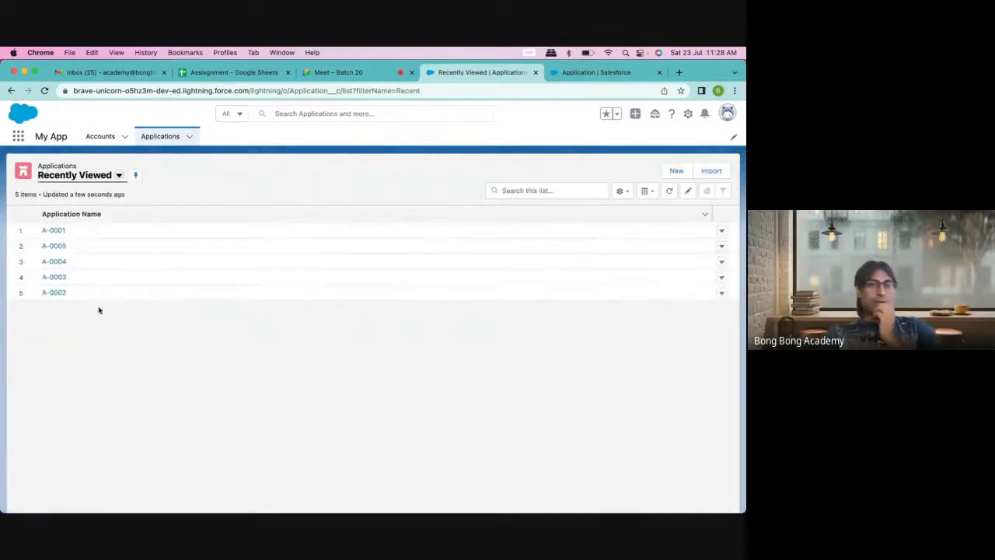
Step: Review A-0005's $1,000.00 Difference, open and cancel a new application, then go to Accounts
{"action": "left_click", "coordinate": [54, 246]}
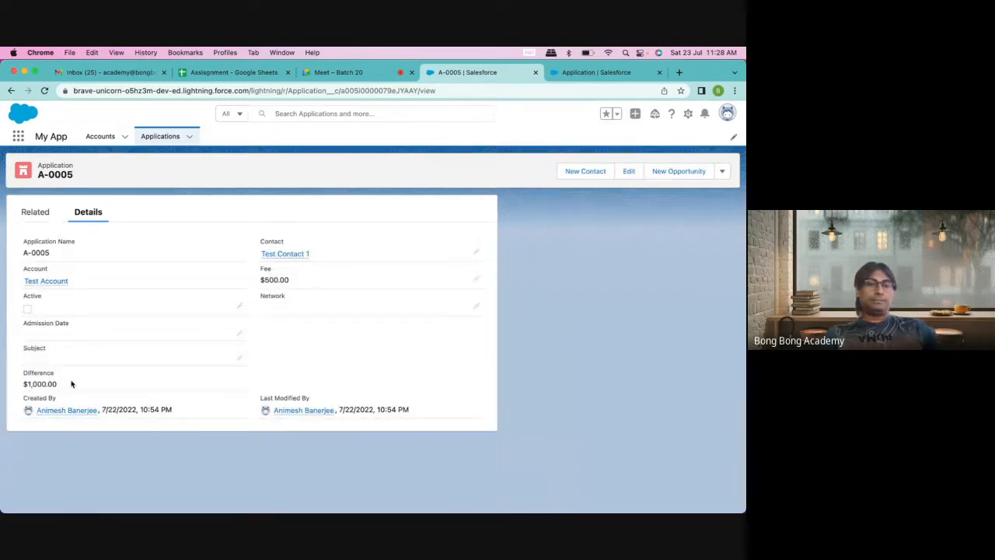
{"action": "left_click", "coordinate": [161, 137]}
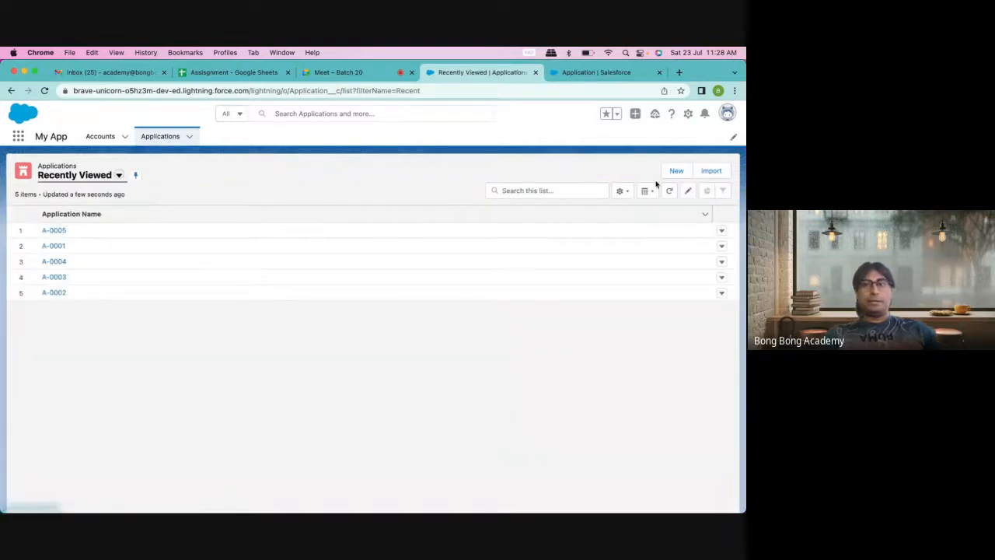
{"action": "left_click", "coordinate": [665, 172]}
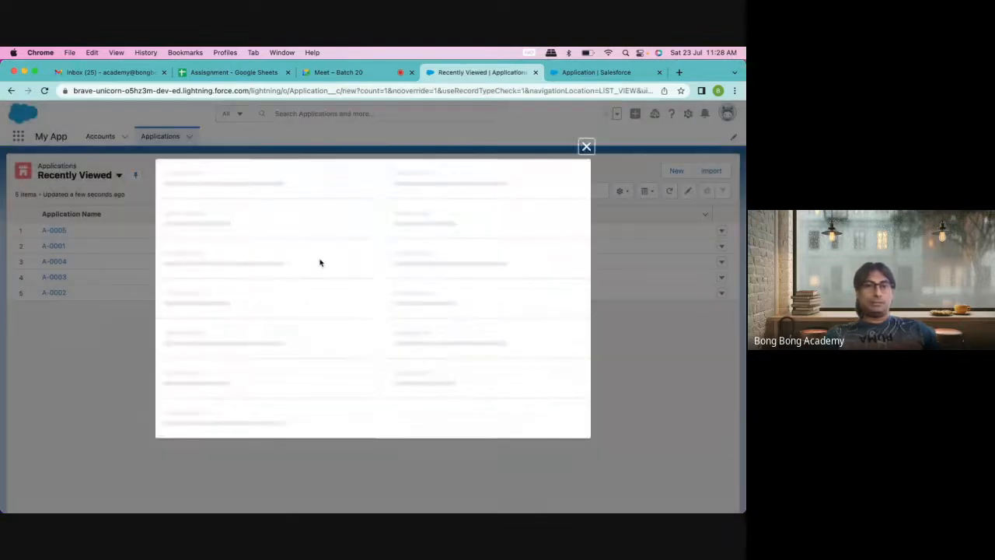
{"action": "left_click", "coordinate": [586, 113]}
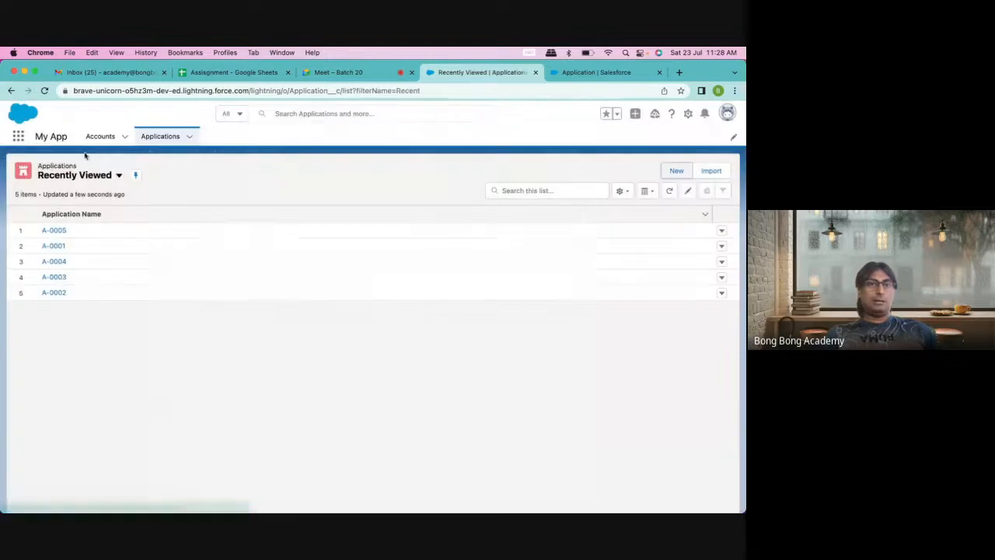
{"action": "left_click", "coordinate": [93, 136]}
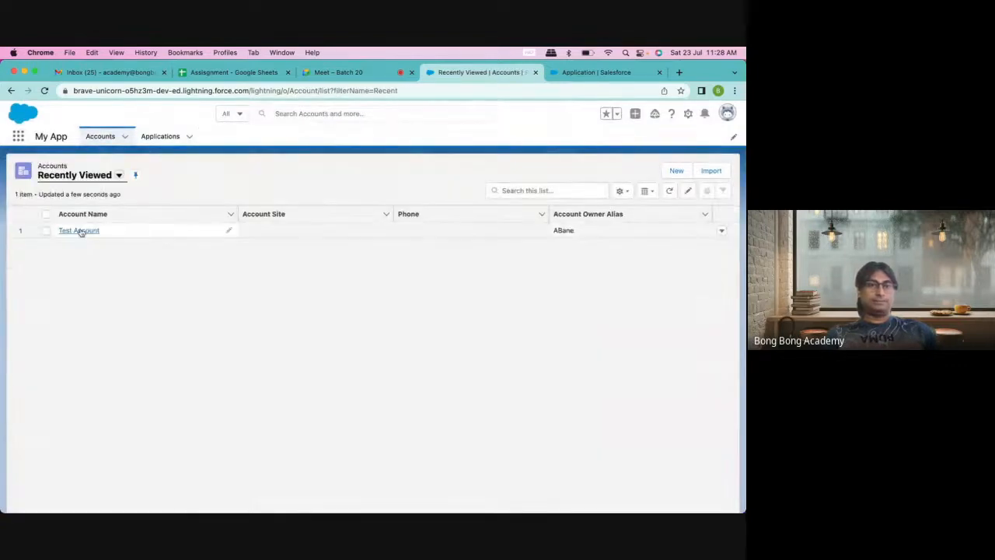
Step: Create application A-0006 under Test Account with contact Test Contact 1 and a $600.00 fee
{"action": "left_click", "coordinate": [78, 229]}
{"action": "scroll", "coordinate": [220, 363], "scroll_direction": "down", "scroll_amount": 10}
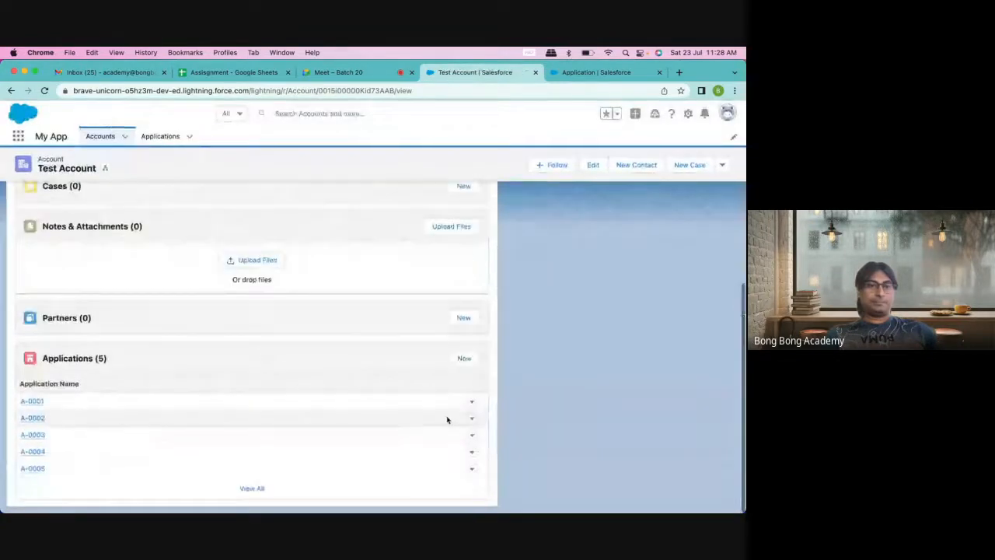
{"action": "left_click", "coordinate": [464, 359]}
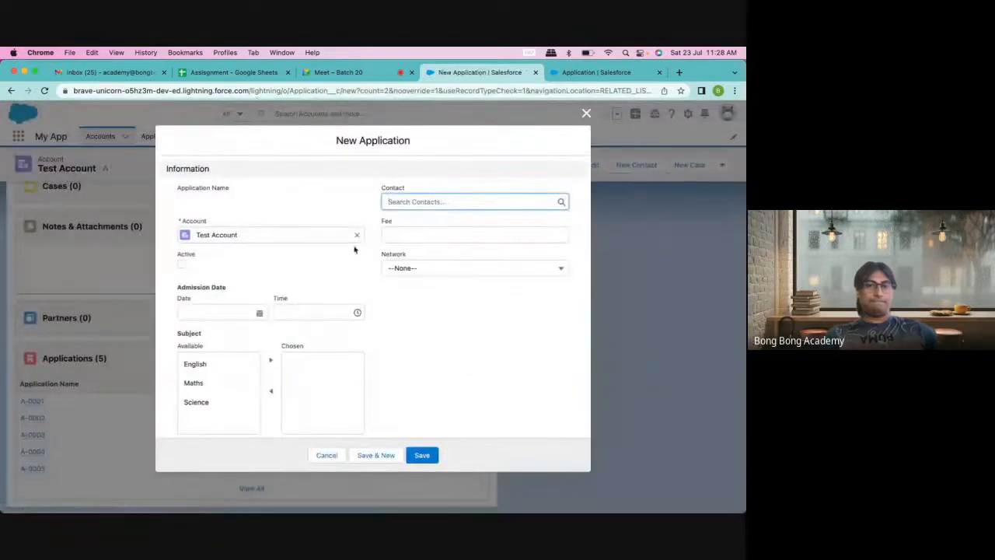
{"action": "left_click", "coordinate": [412, 201]}
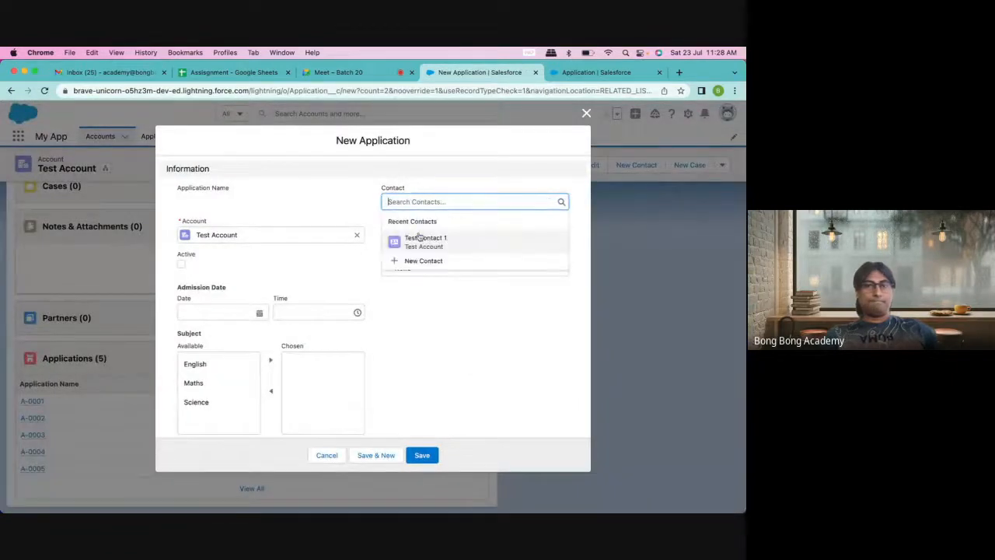
{"action": "left_click", "coordinate": [414, 238]}
{"action": "left_click", "coordinate": [402, 237]}
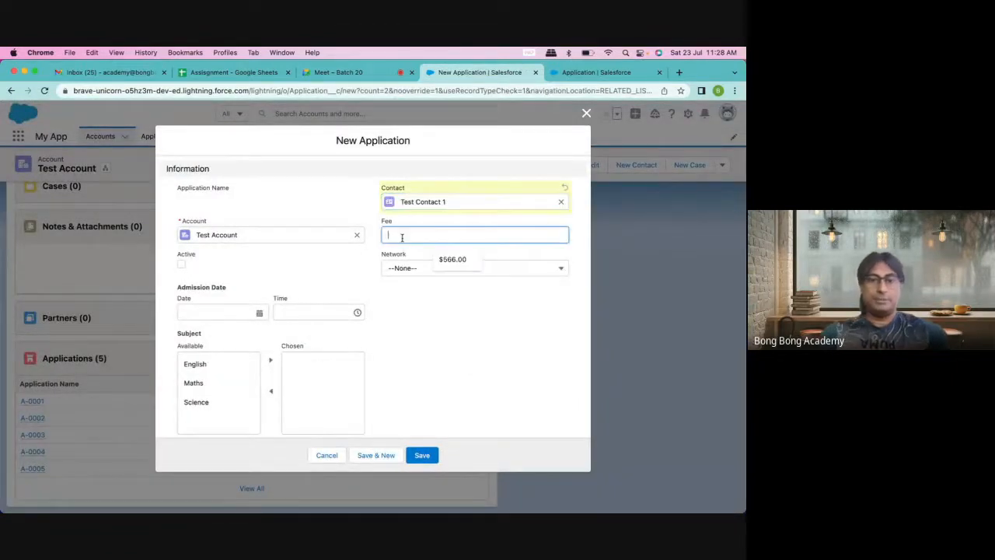
{"action": "type", "text": "60"}
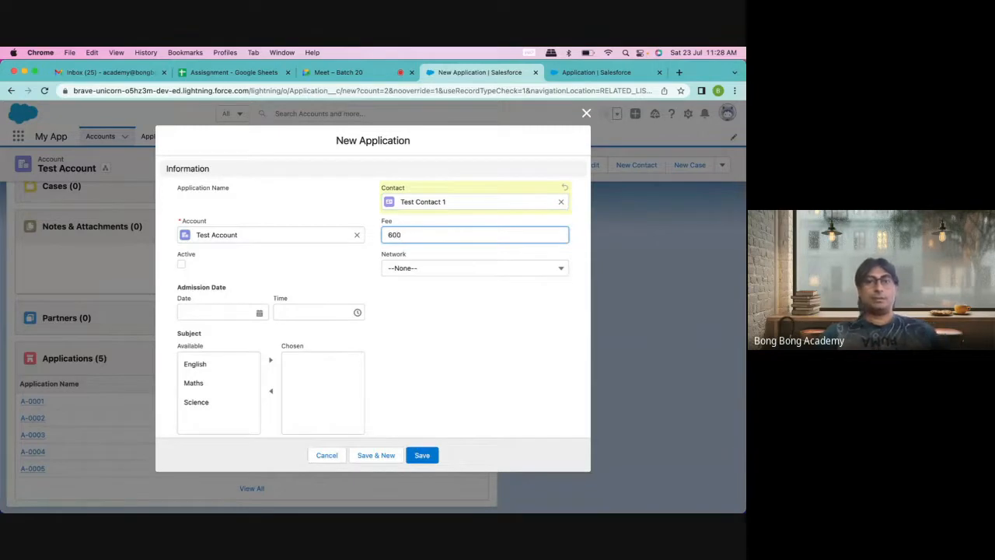
{"action": "type", "text": "0"}
{"action": "left_click", "coordinate": [431, 329]}
{"action": "left_click", "coordinate": [422, 454]}
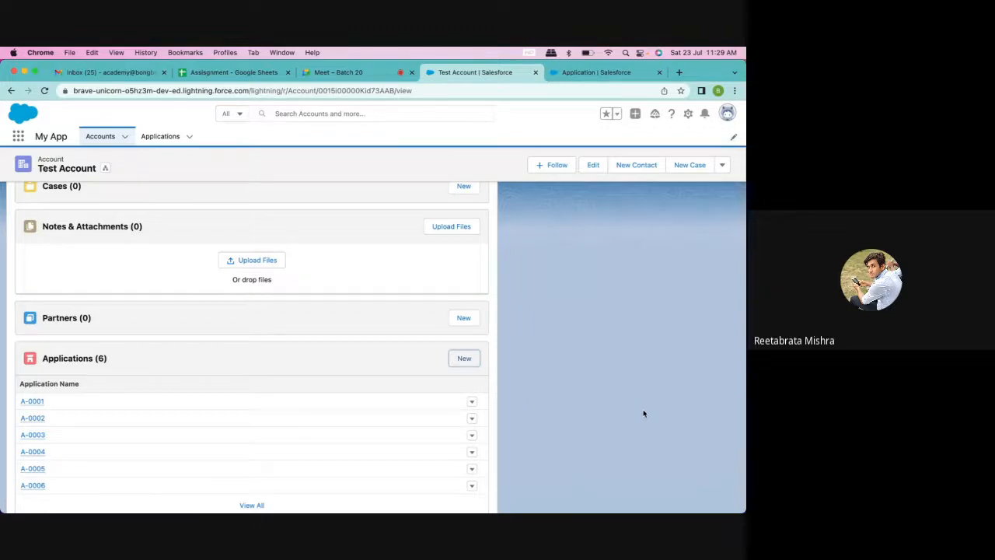
Step: Open A-0001 and A-0006 in new browser tabs and compare their Difference values
{"action": "mouse_move", "coordinate": [35, 403]}
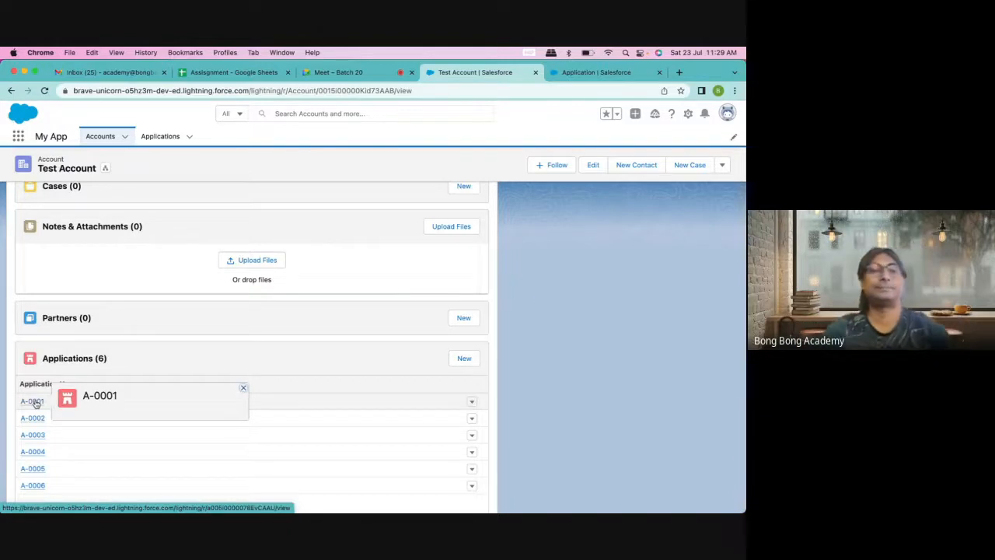
{"action": "right_click", "coordinate": [34, 400]}
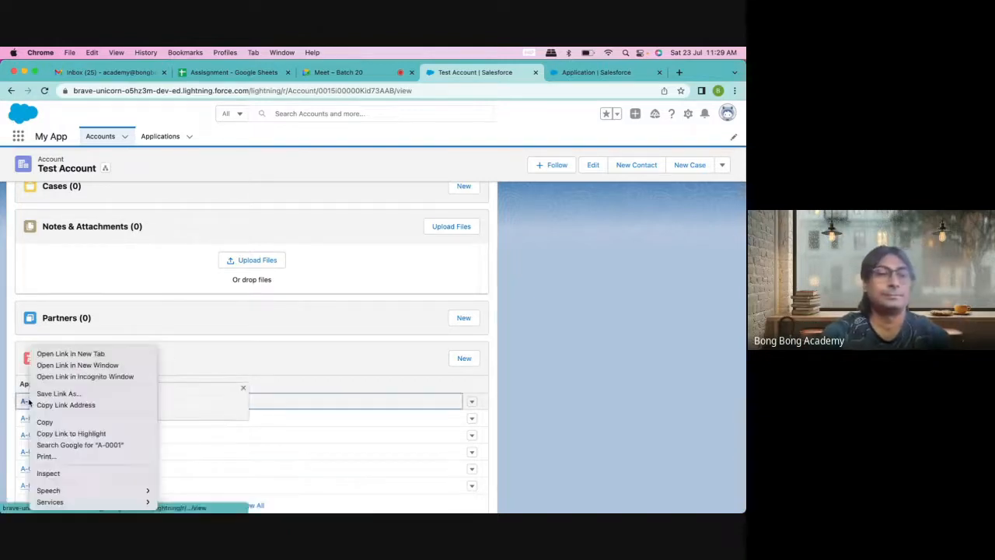
{"action": "left_click", "coordinate": [91, 356]}
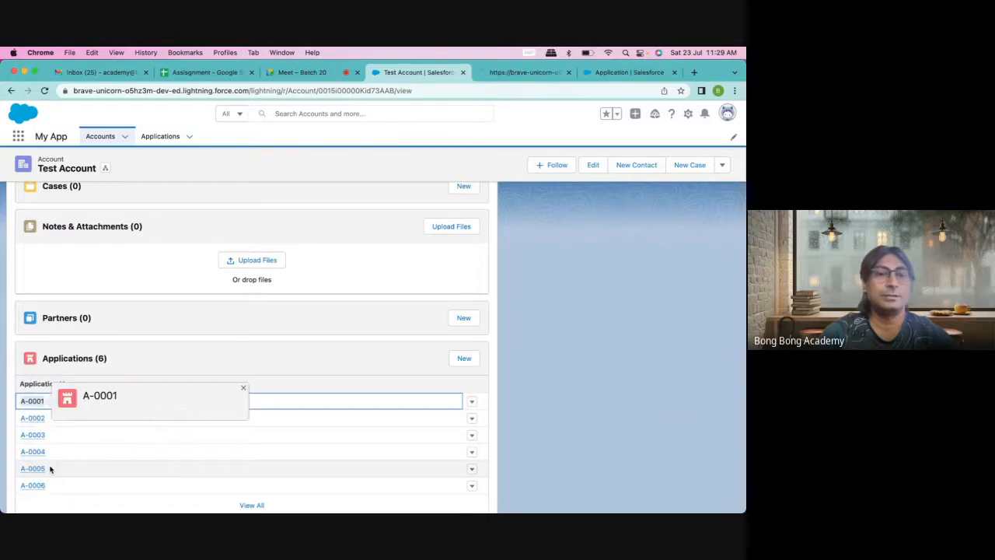
{"action": "right_click", "coordinate": [36, 485]}
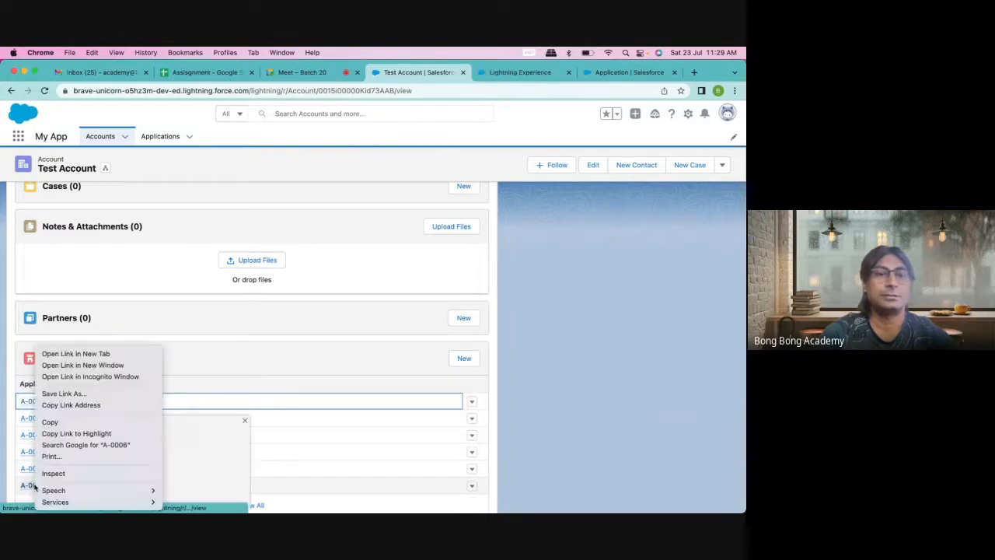
{"action": "left_click", "coordinate": [109, 354]}
{"action": "left_click", "coordinate": [463, 73]}
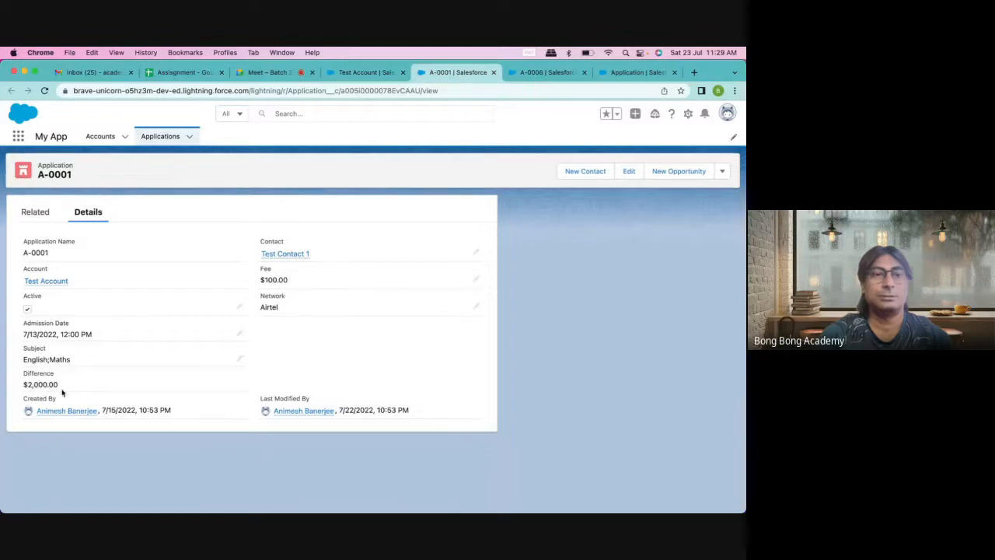
{"action": "left_click", "coordinate": [545, 72]}
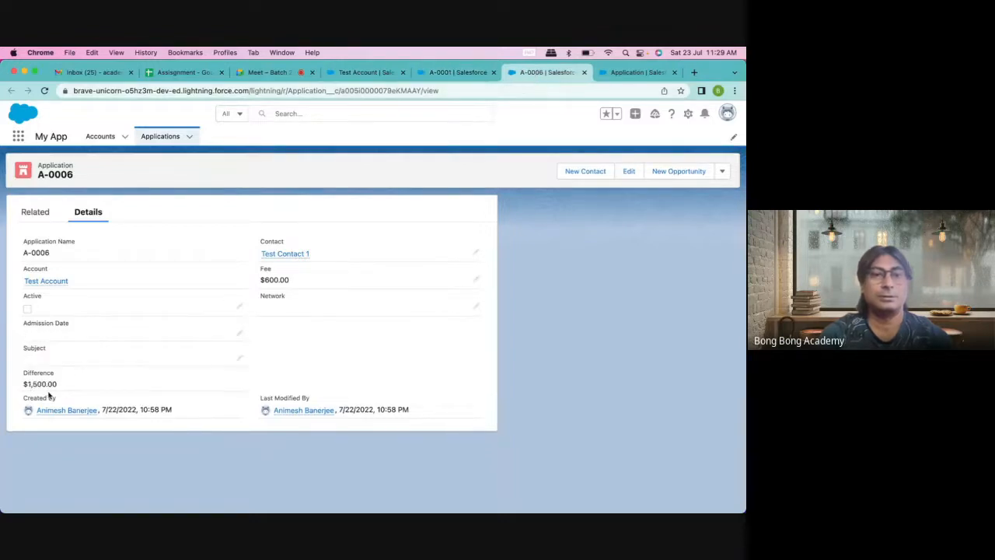
{"action": "left_click", "coordinate": [458, 72]}
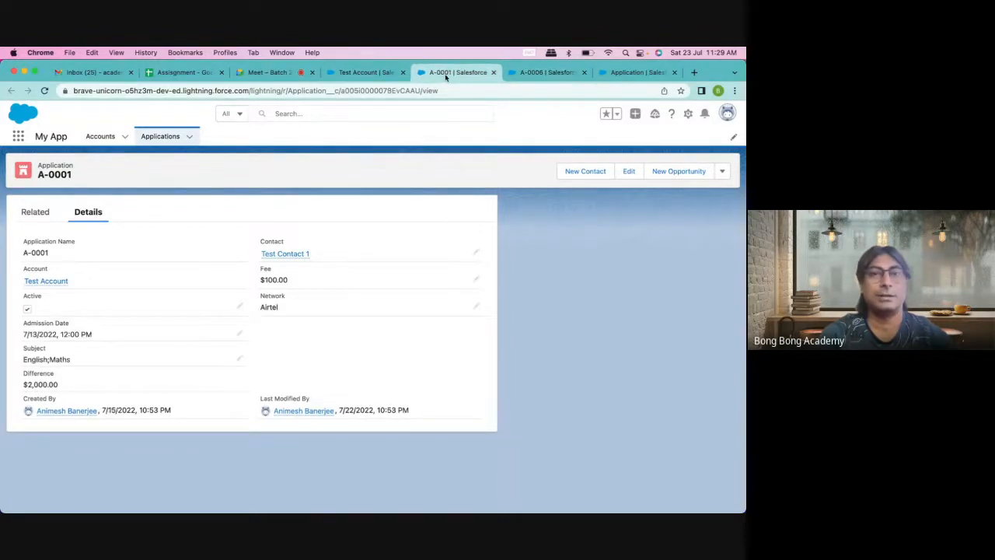
Step: Confirm Test Account's Application Total of $2,100.00 and close the A-0001 and A-0006 tabs
{"action": "left_click", "coordinate": [364, 72]}
{"action": "scroll", "coordinate": [232, 233], "scroll_direction": "up", "scroll_amount": 10}
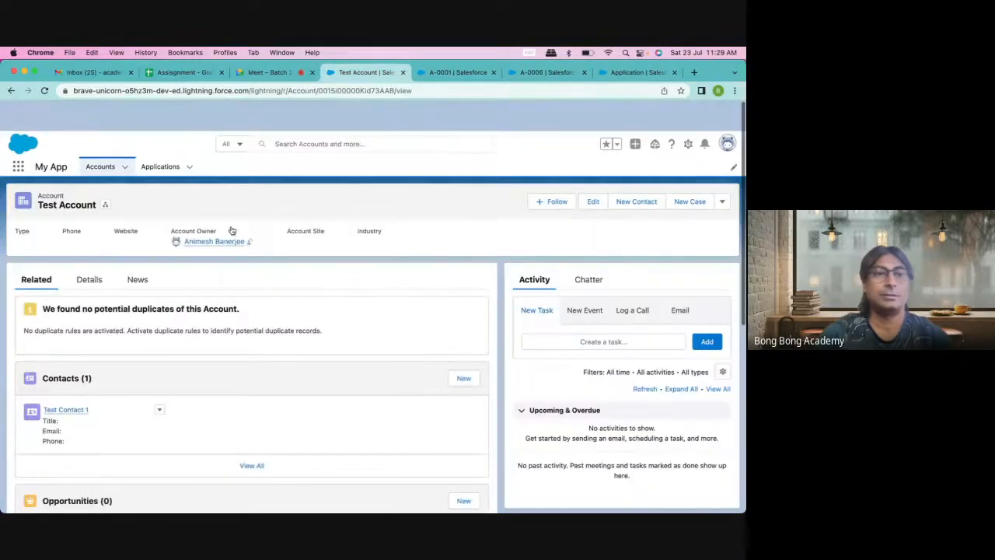
{"action": "left_click", "coordinate": [87, 249]}
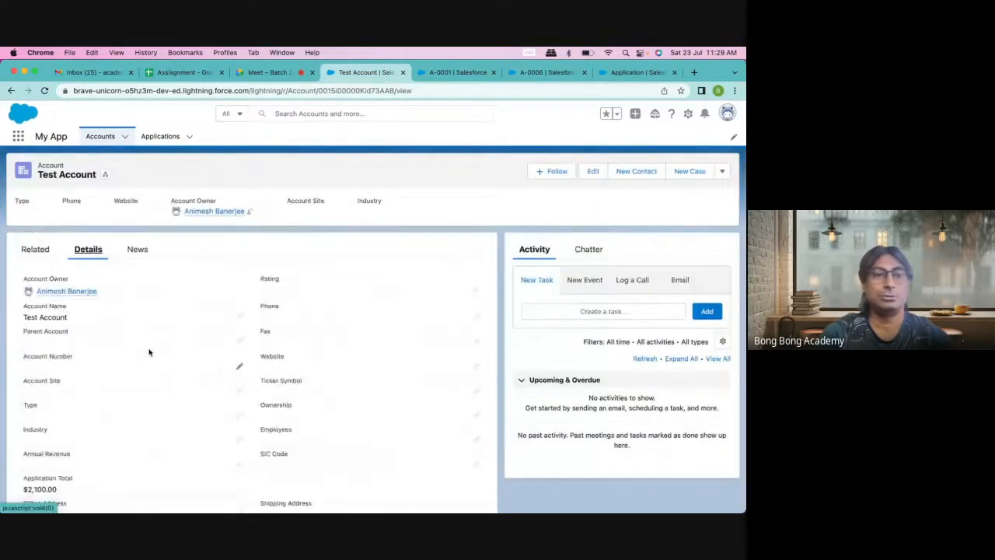
{"action": "scroll", "coordinate": [149, 352], "scroll_direction": "down", "scroll_amount": 2}
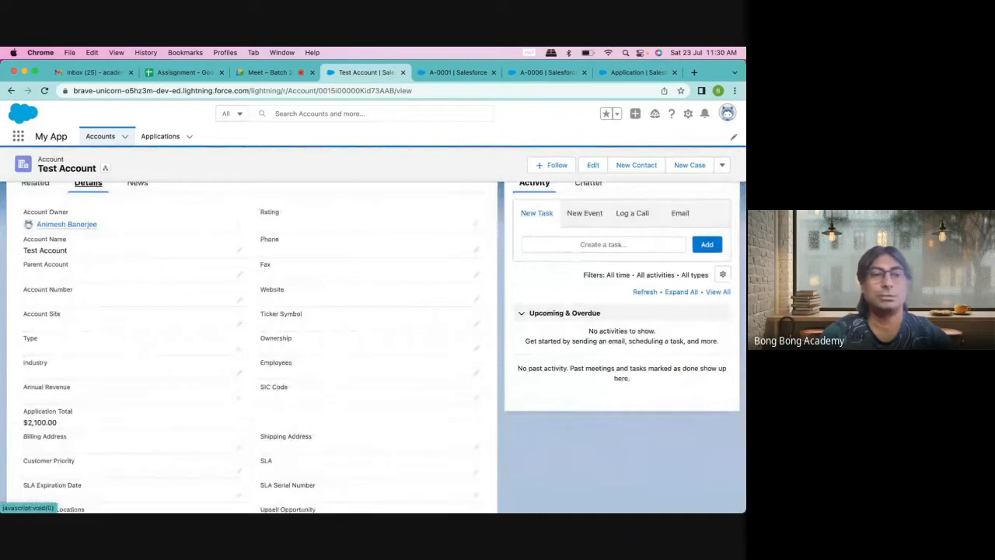
{"action": "mouse_move", "coordinate": [554, 489]}
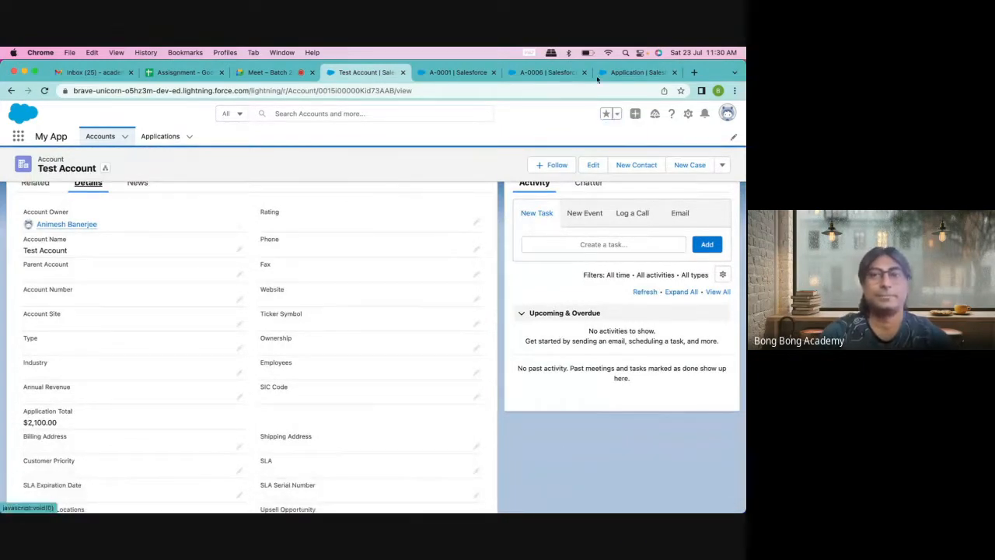
{"action": "left_click", "coordinate": [562, 72]}
{"action": "left_click", "coordinate": [584, 73]}
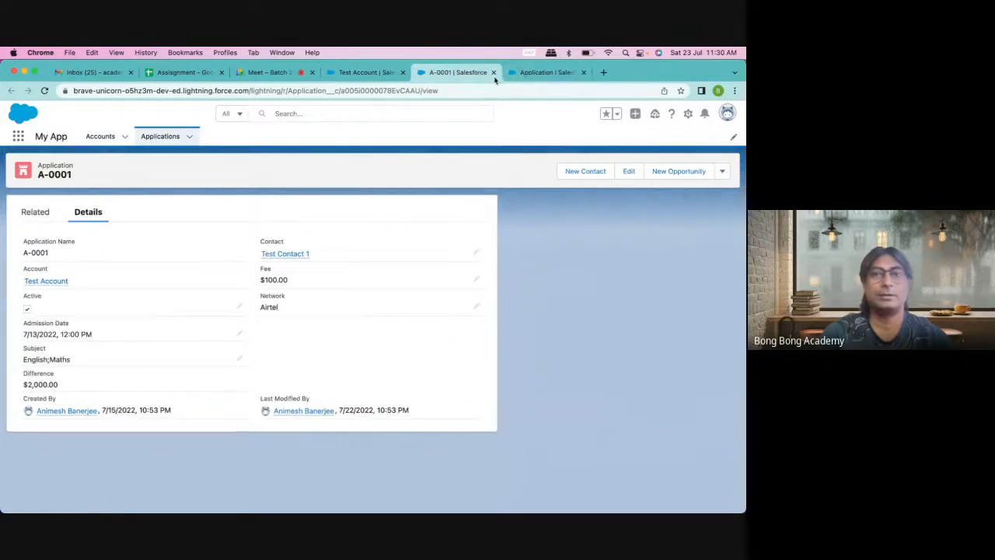
{"action": "left_click", "coordinate": [493, 73]}
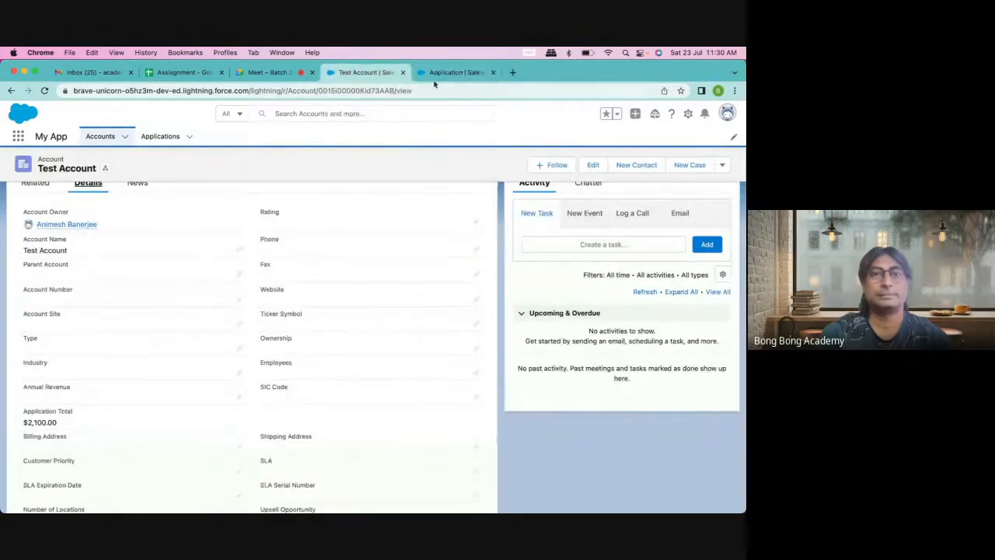
{"action": "left_click", "coordinate": [442, 74]}
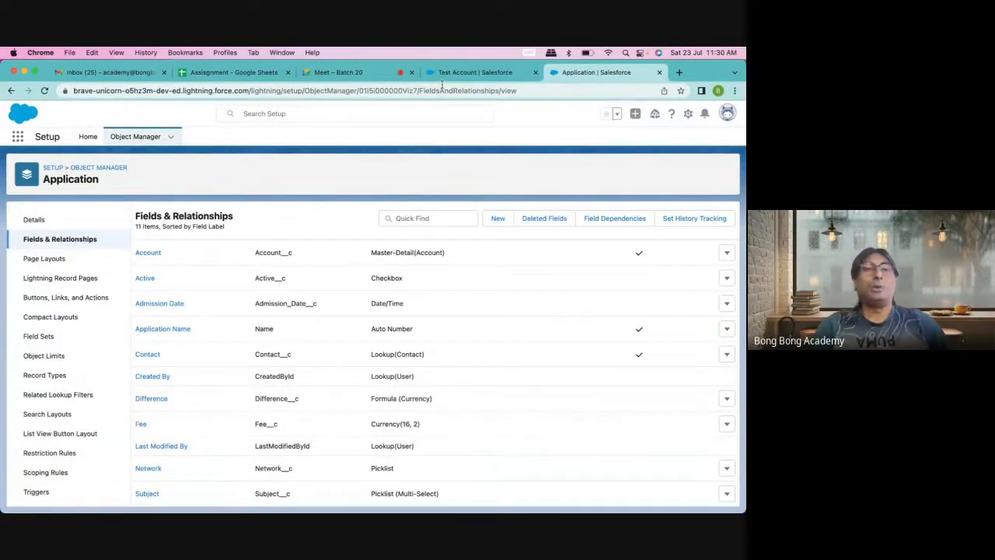
Step: Close the Application Object Manager tab, returning to Test Account's $2,100.00 Application Total
{"action": "left_click", "coordinate": [659, 73]}
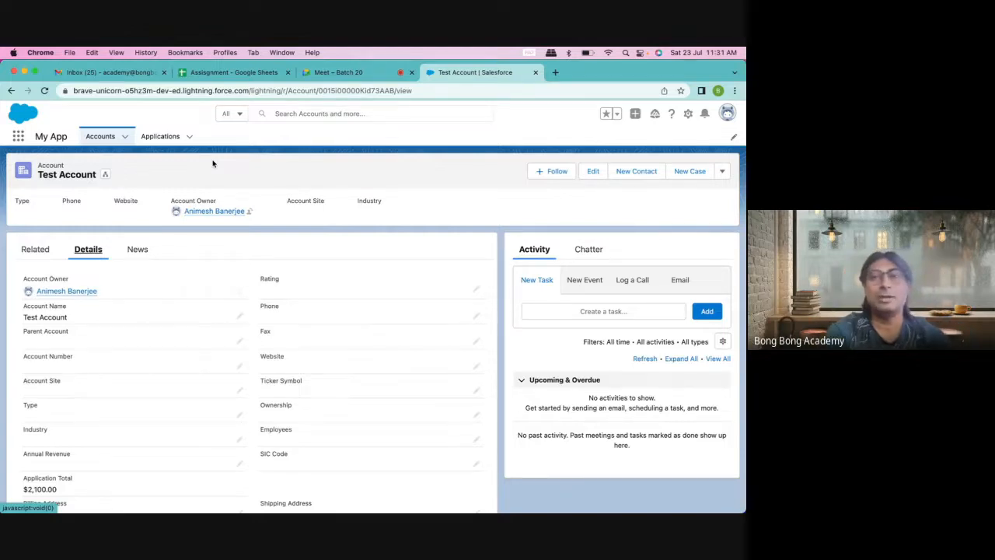
Step: Open Setup Home in a new tab from the setup menu
{"action": "left_click", "coordinate": [689, 115]}
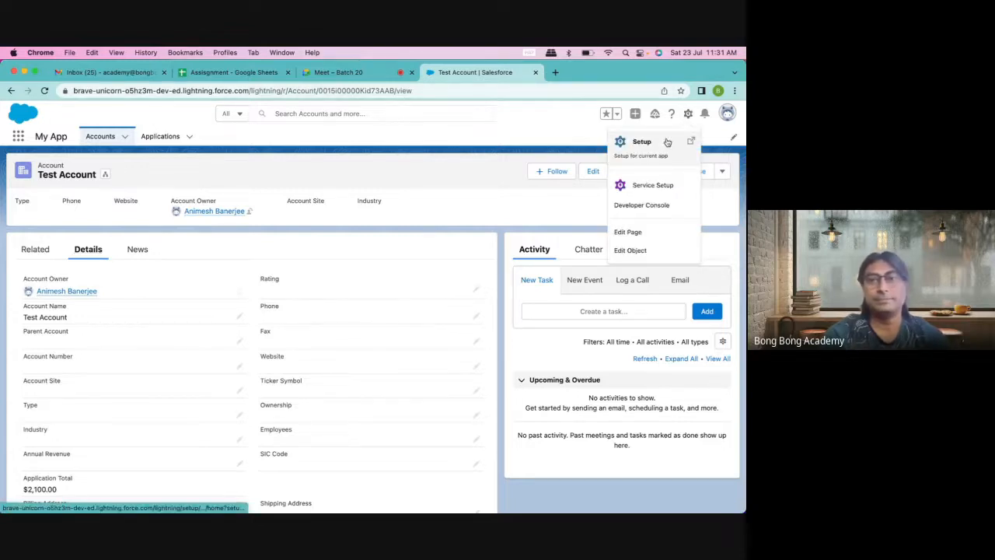
{"action": "left_click", "coordinate": [547, 125]}
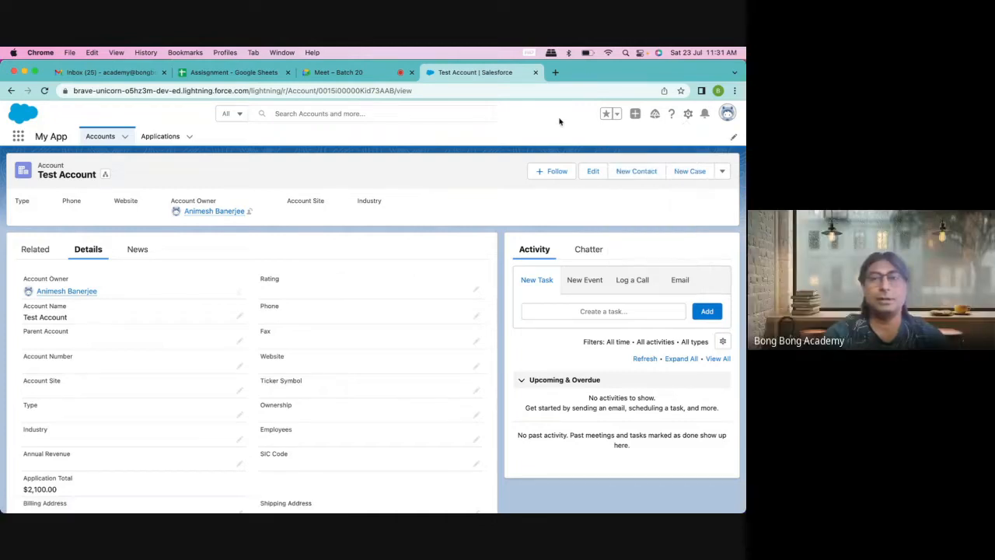
{"action": "left_click", "coordinate": [688, 116]}
{"action": "left_click", "coordinate": [660, 141]}
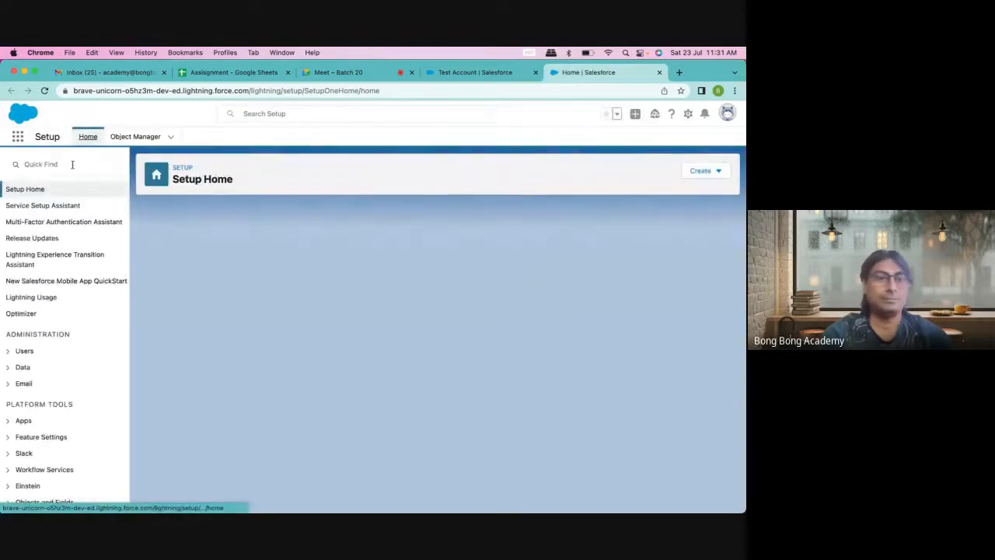
Step: Filter Setup Quick Find by 'data', browse the results, and open a blank browser tab
{"action": "left_click", "coordinate": [72, 164]}
{"action": "type", "text": "data"}
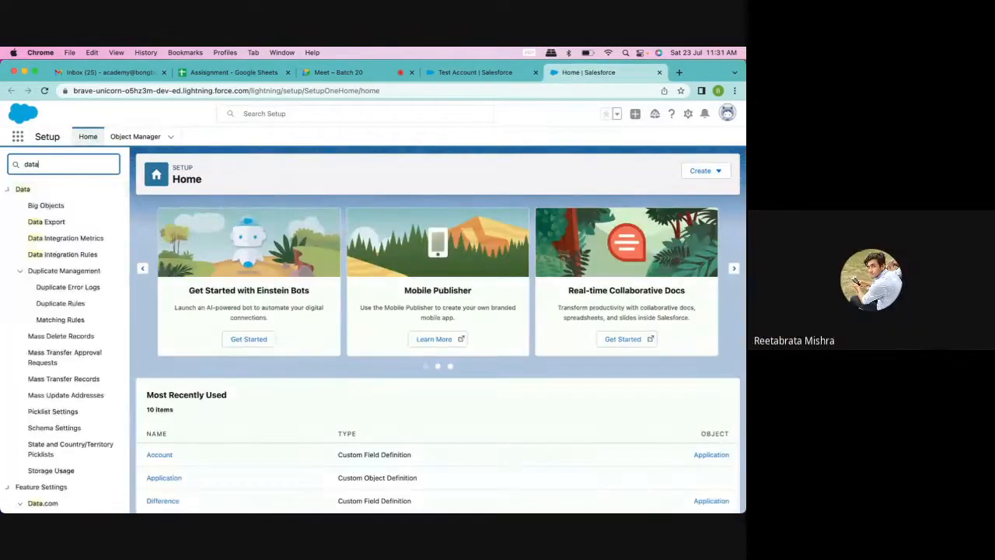
{"action": "scroll", "coordinate": [73, 211], "scroll_direction": "down", "scroll_amount": 3}
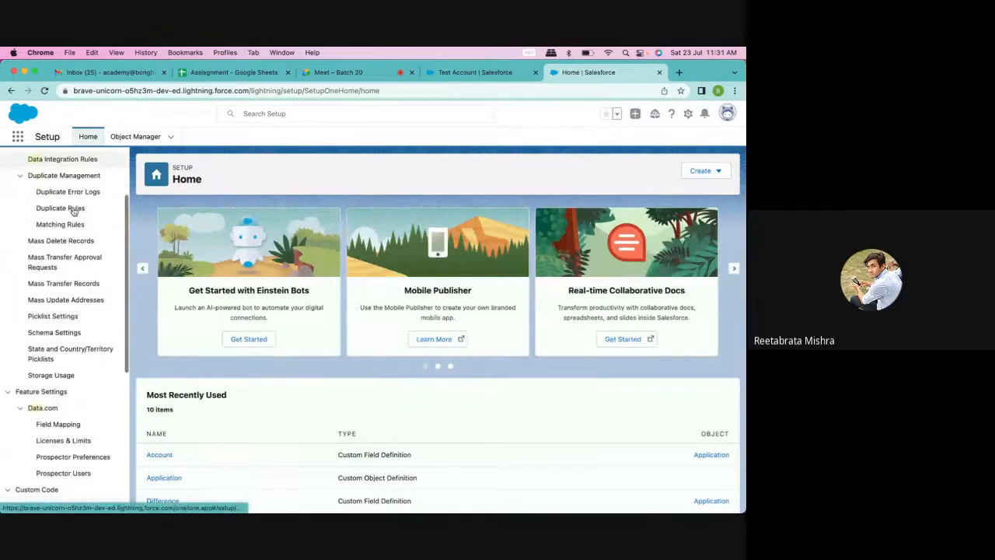
{"action": "scroll", "coordinate": [73, 212], "scroll_direction": "up", "scroll_amount": 2}
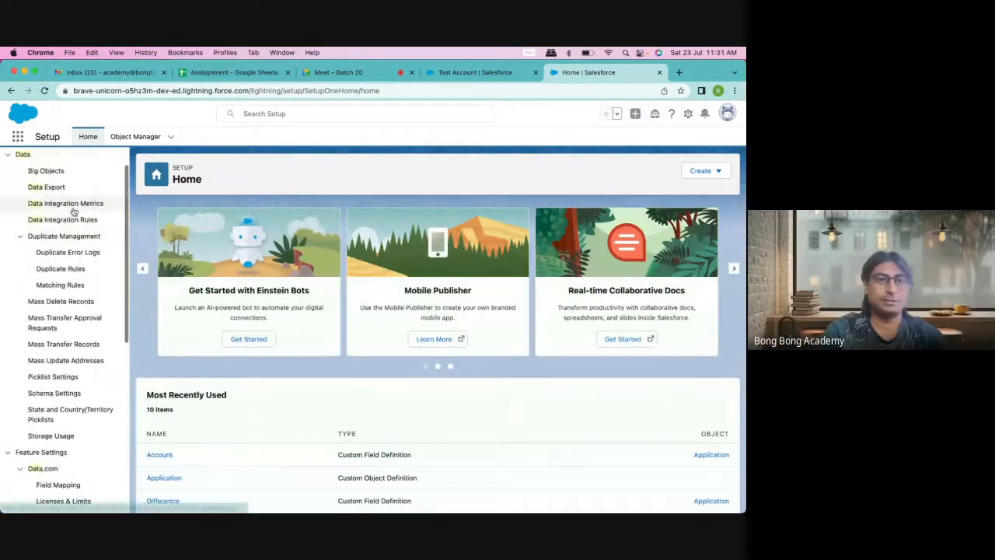
{"action": "scroll", "coordinate": [74, 226], "scroll_direction": "up", "scroll_amount": 1}
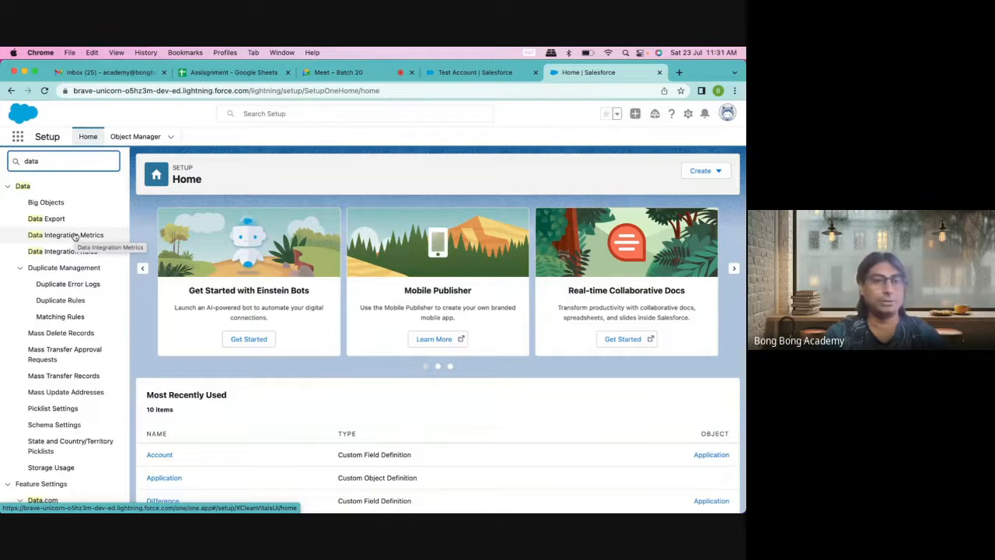
{"action": "scroll", "coordinate": [75, 235], "scroll_direction": "down", "scroll_amount": 5}
{"action": "scroll", "coordinate": [75, 235], "scroll_direction": "up", "scroll_amount": 5}
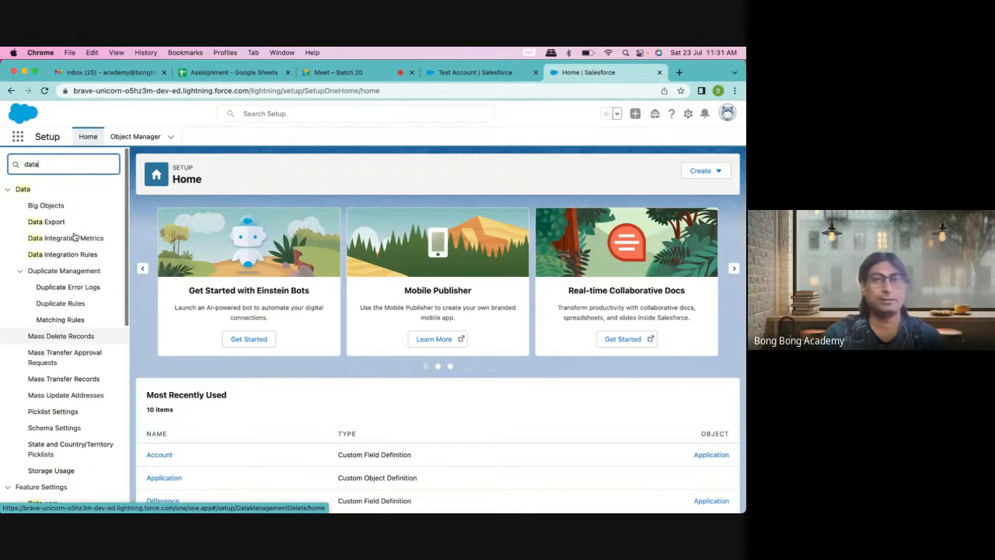
{"action": "left_click", "coordinate": [679, 73]}
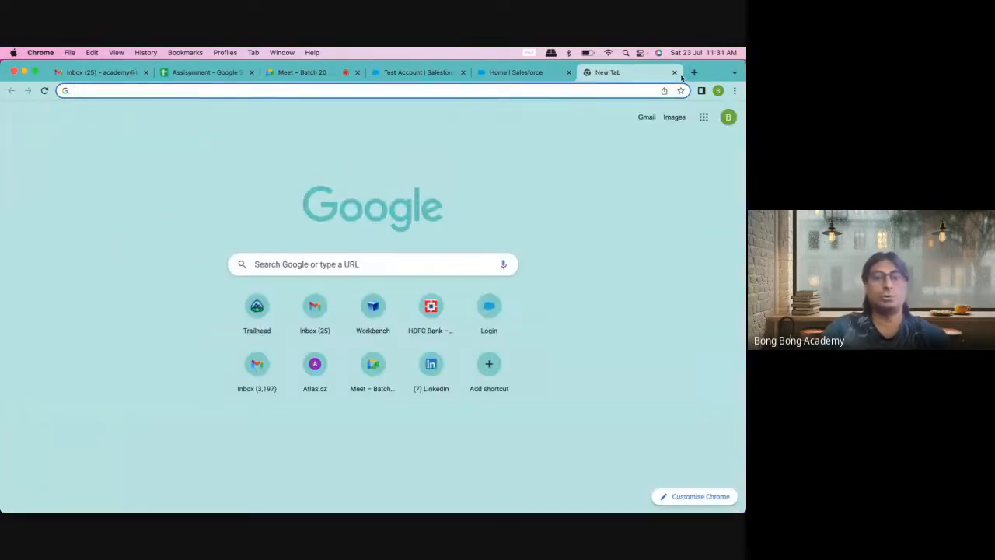
Step: Load workbench.developerforce.com, agree to the terms of service, and log in with Salesforce
{"action": "type", "text": "workbench.developerforce.com"}
{"action": "key", "text": "Return"}
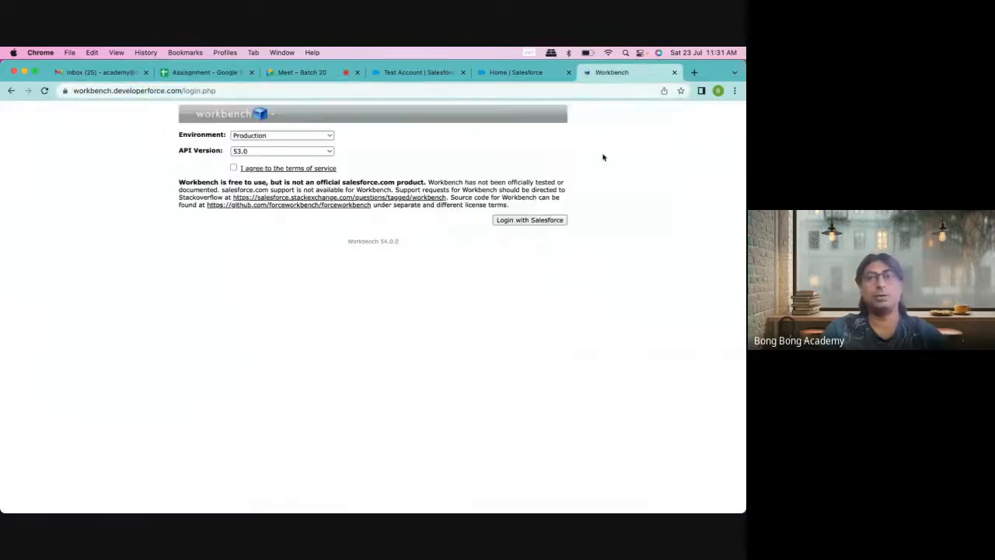
{"action": "left_click", "coordinate": [234, 167]}
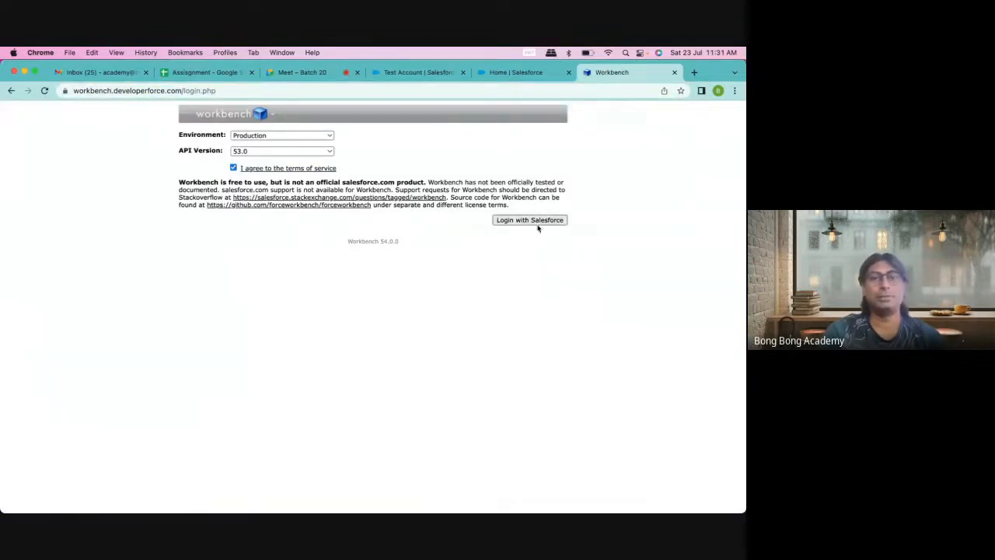
{"action": "left_click", "coordinate": [541, 221]}
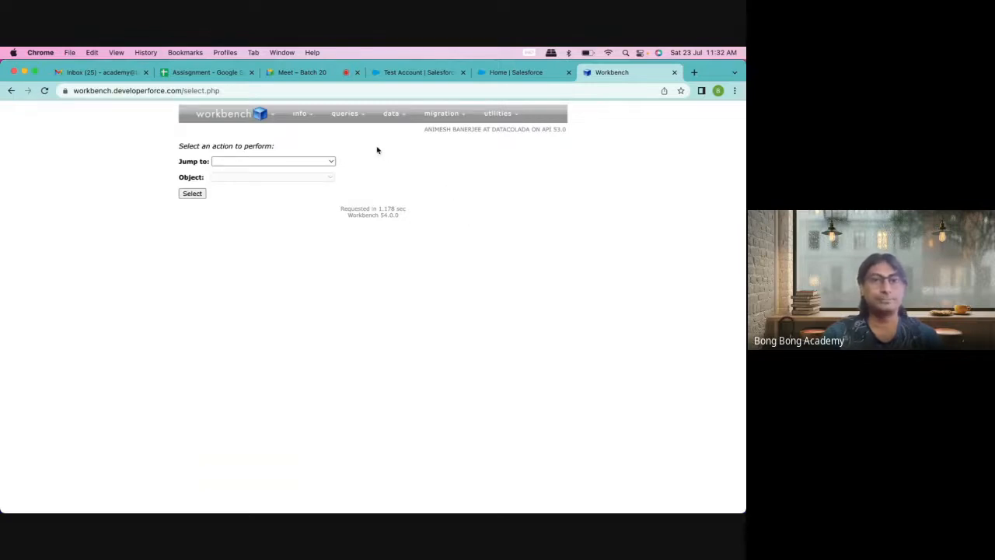
{"action": "left_click", "coordinate": [267, 162]}
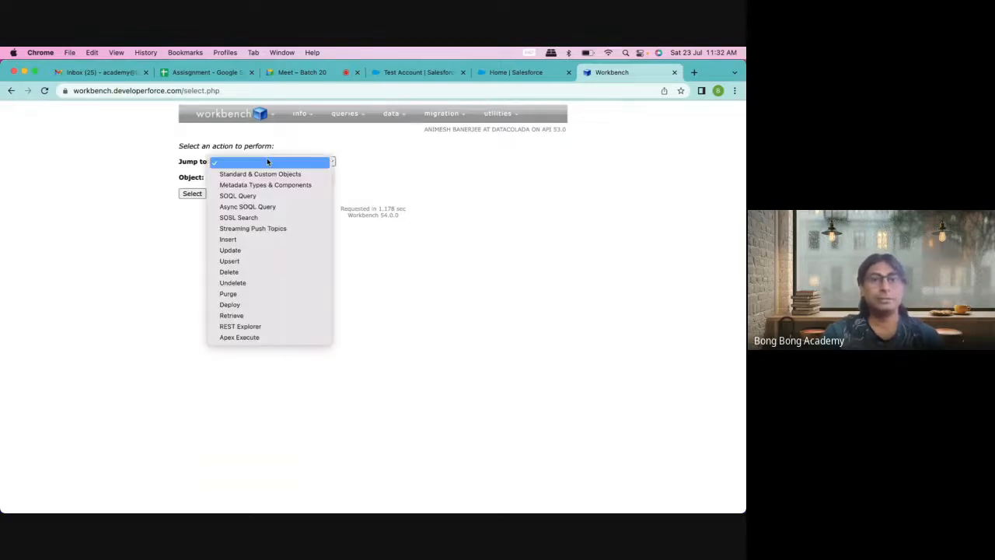
{"action": "left_click", "coordinate": [431, 171]}
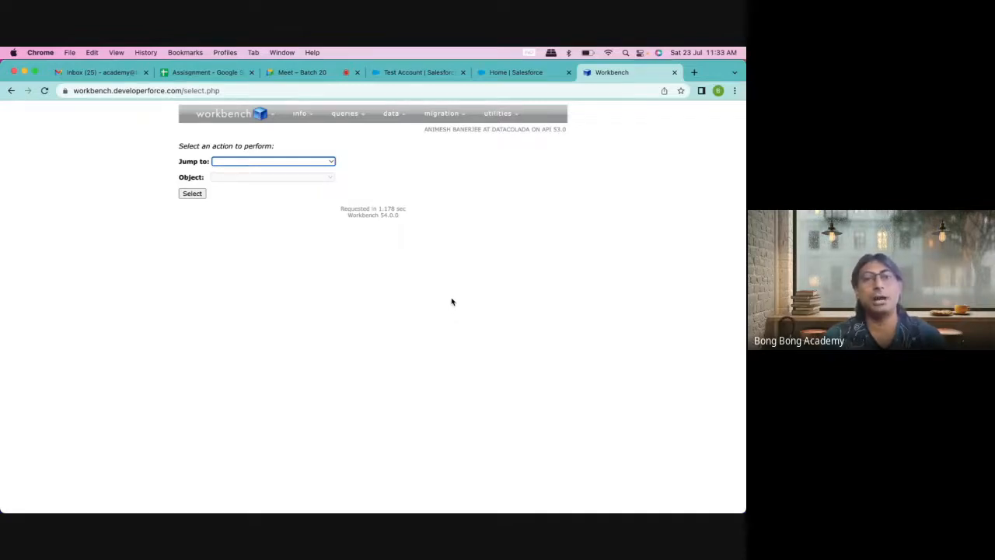
{"action": "mouse_move", "coordinate": [454, 511]}
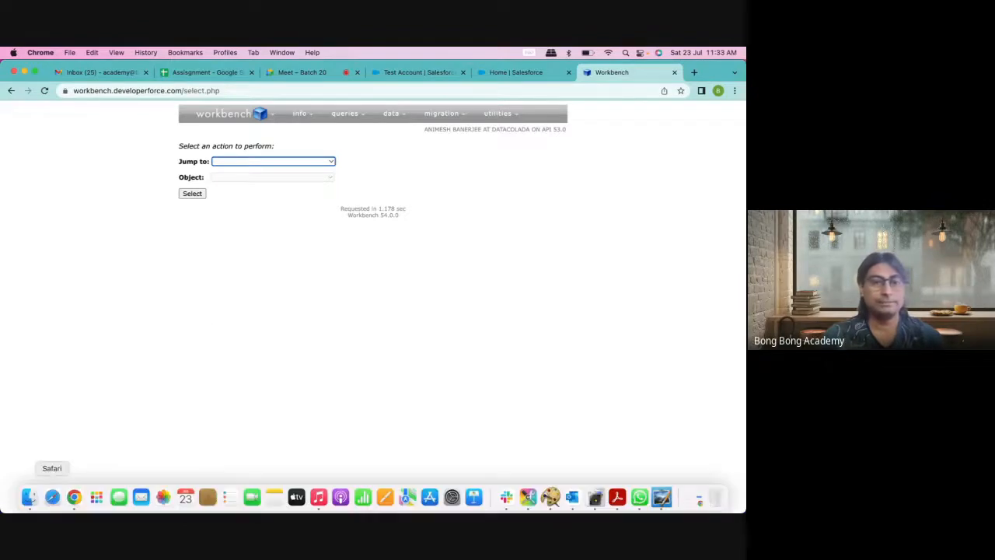
{"action": "left_click", "coordinate": [420, 277]}
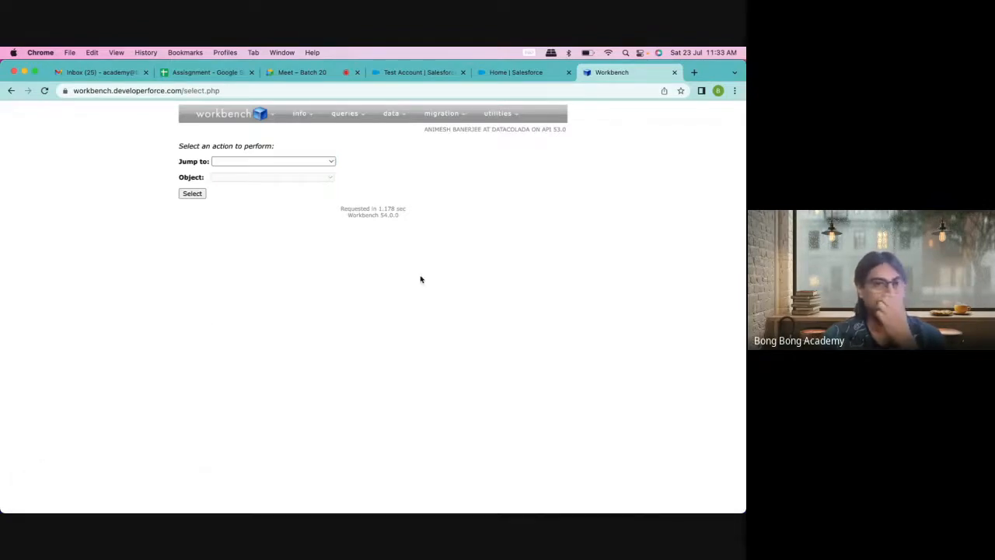
{"action": "mouse_move", "coordinate": [391, 114]}
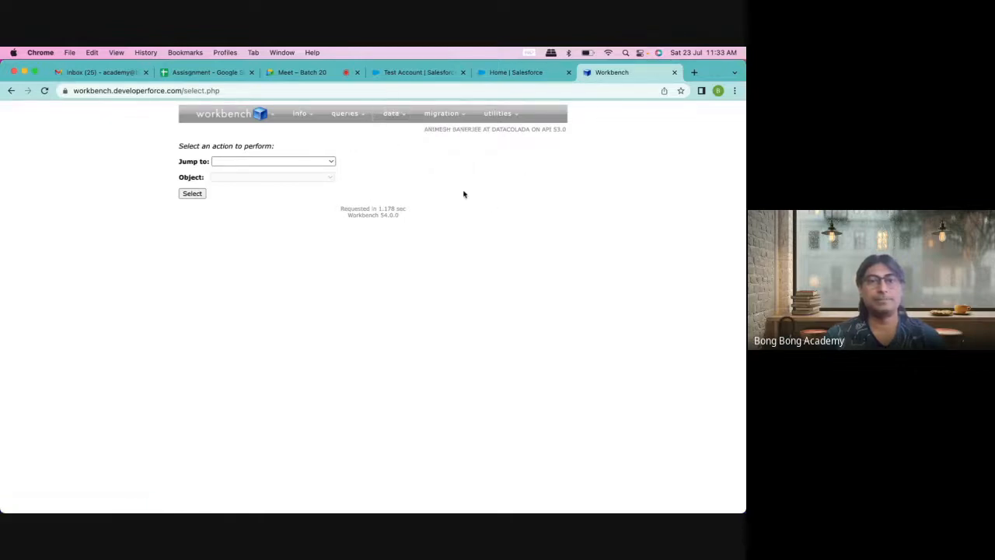
{"action": "mouse_move", "coordinate": [351, 117]}
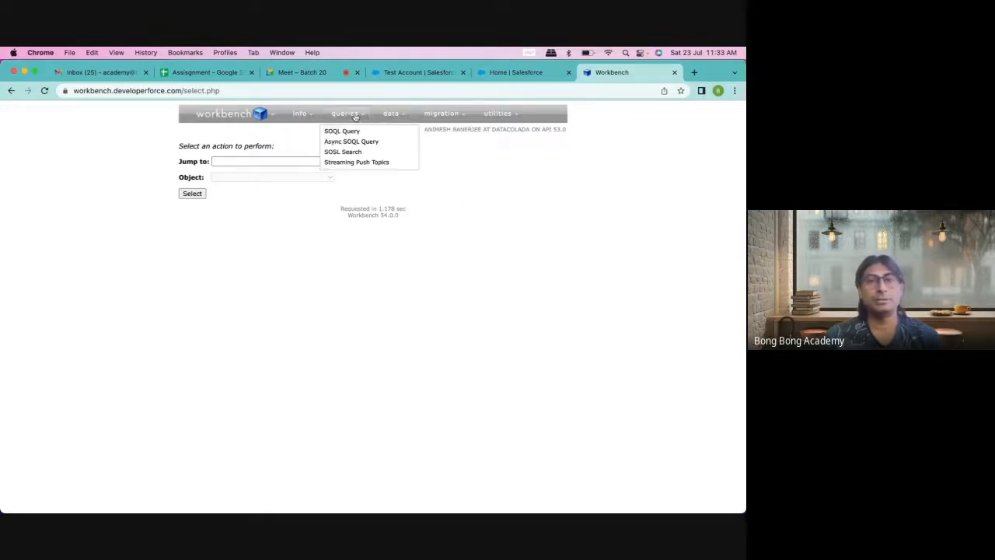
Step: Set Workbench's action to SOQL Query on the Account object, then return to the Test Account record
{"action": "left_click", "coordinate": [235, 160]}
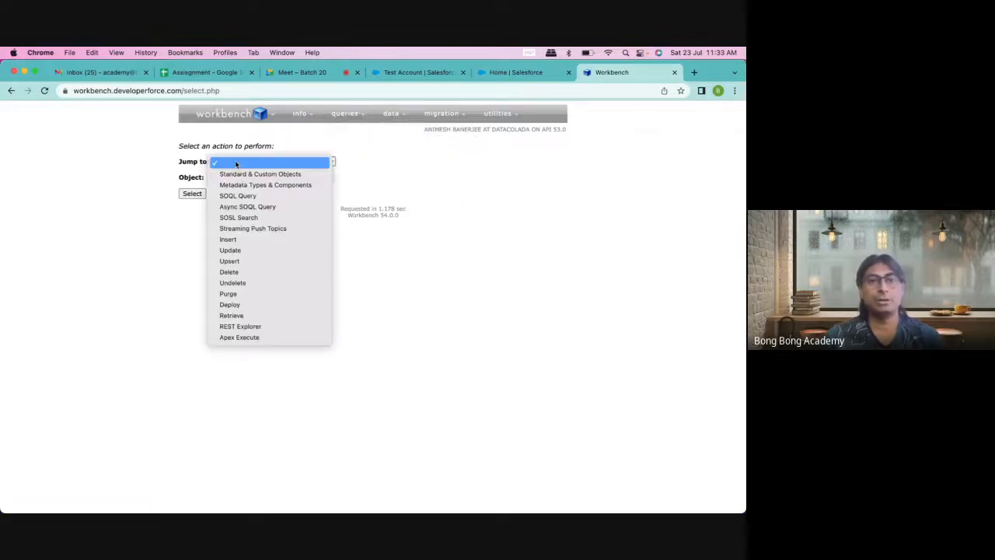
{"action": "left_click", "coordinate": [231, 197]}
{"action": "left_click", "coordinate": [232, 178]}
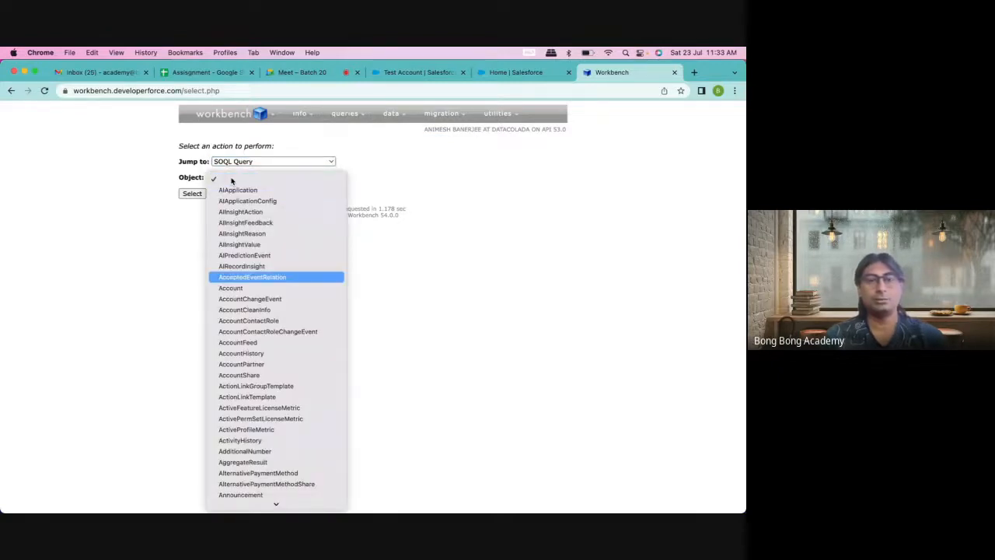
{"action": "left_click", "coordinate": [230, 290]}
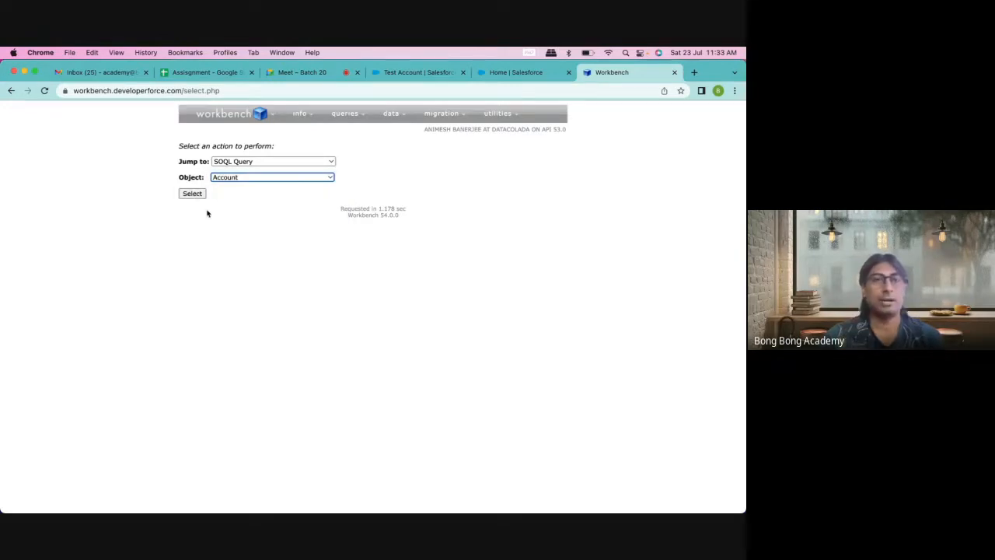
{"action": "left_click", "coordinate": [437, 73]}
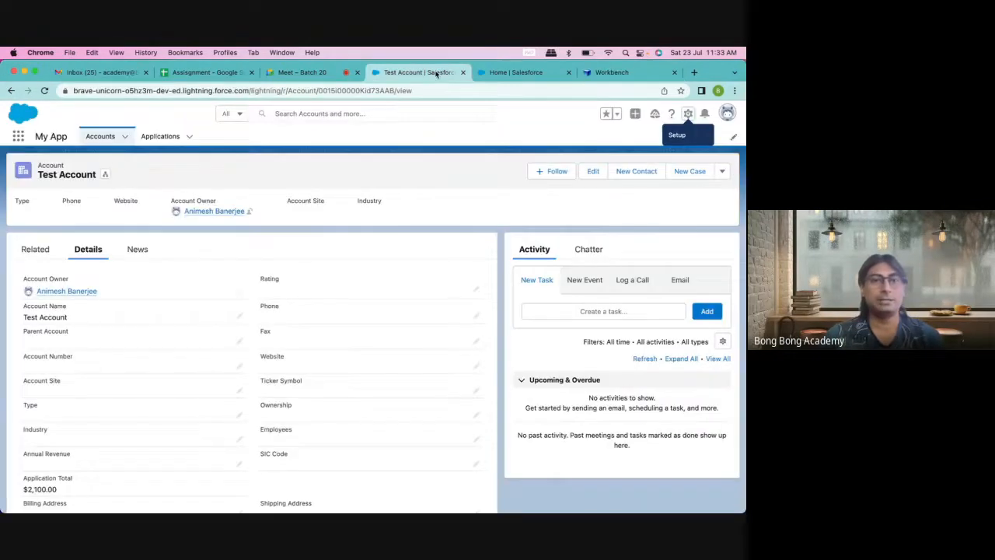
Step: Show the All Accounts list view with its 14 accounts in Salesforce
{"action": "left_click", "coordinate": [100, 136]}
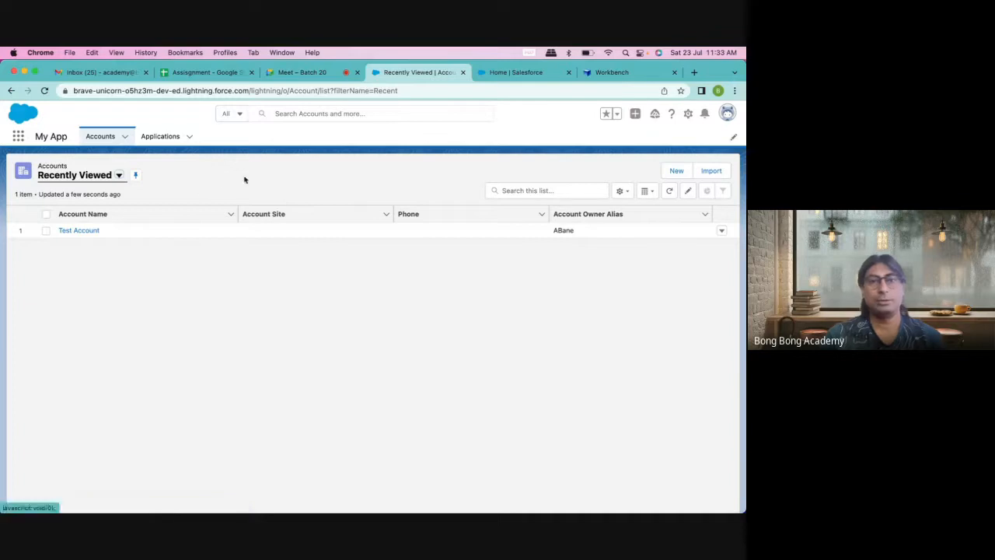
{"action": "left_click", "coordinate": [119, 175]}
{"action": "left_click", "coordinate": [72, 211]}
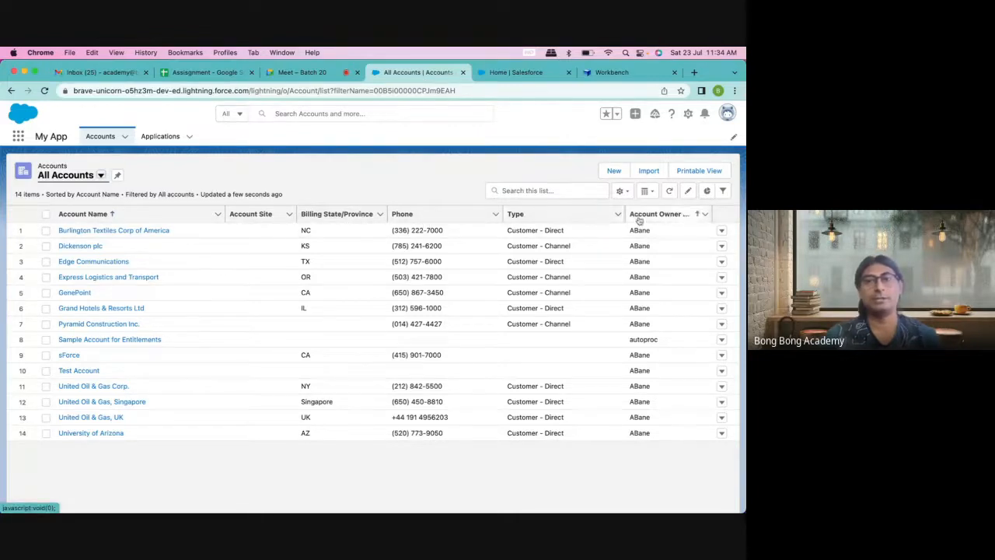
{"action": "left_click", "coordinate": [515, 73]}
Step: Build and run SELECT Id,Name FROM Account in Workbench's SOQL query builder
{"action": "left_click", "coordinate": [611, 73]}
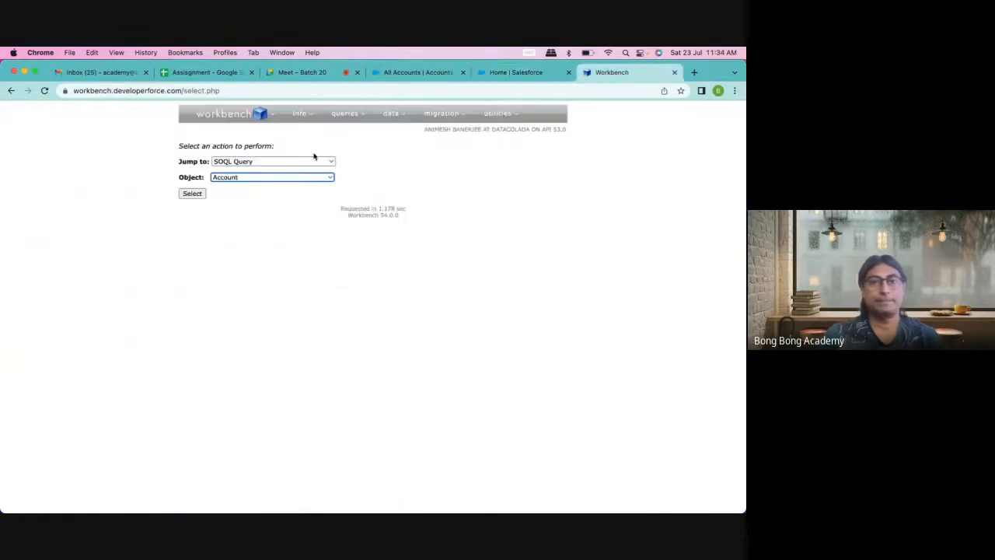
{"action": "left_click", "coordinate": [194, 194]}
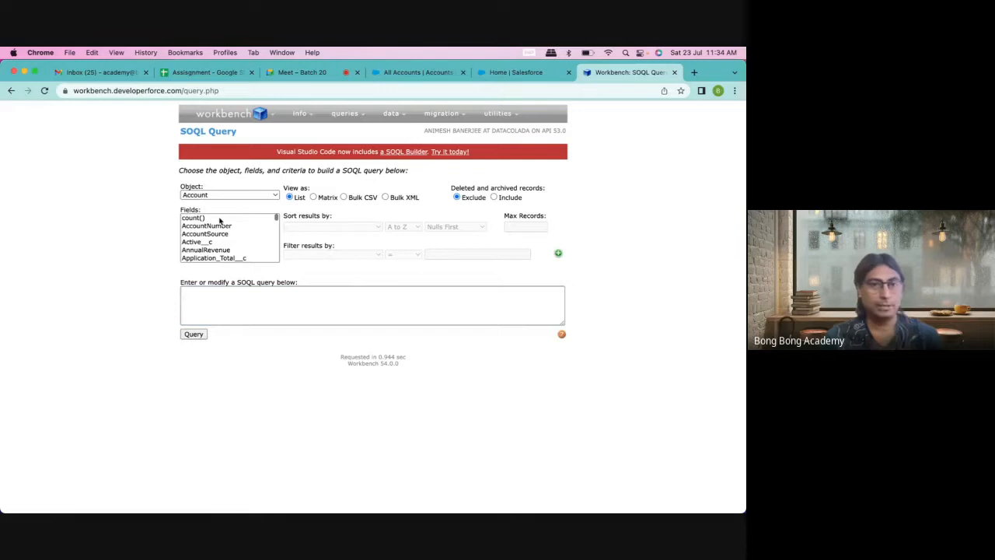
{"action": "scroll", "coordinate": [219, 221], "scroll_direction": "down", "scroll_amount": 10}
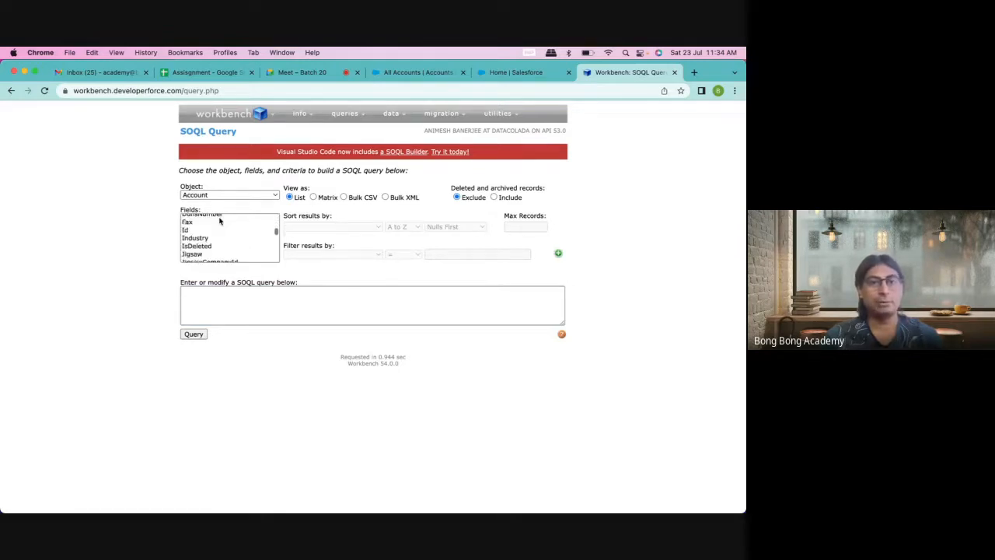
{"action": "scroll", "coordinate": [219, 221], "scroll_direction": "down", "scroll_amount": 5}
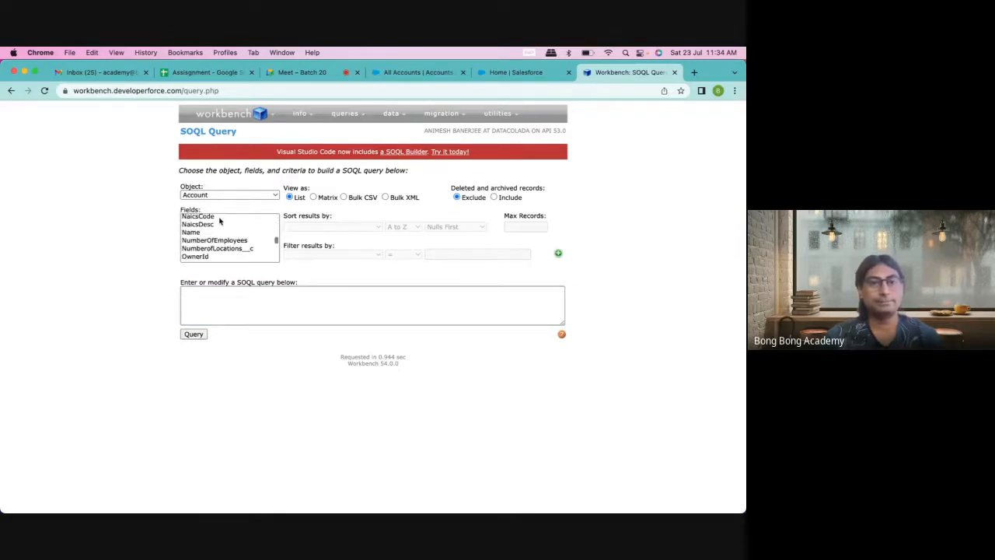
{"action": "left_click", "coordinate": [193, 231]}
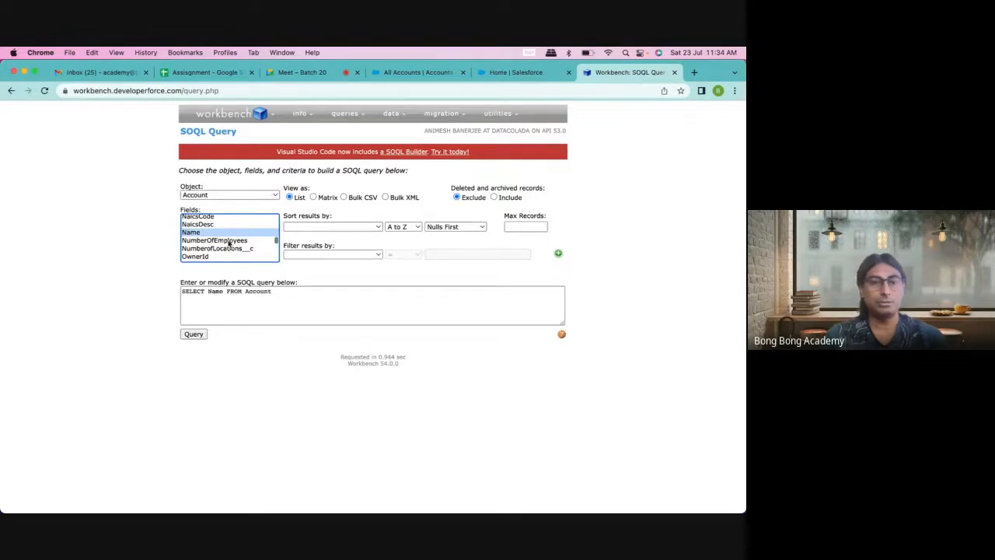
{"action": "scroll", "coordinate": [229, 244], "scroll_direction": "down", "scroll_amount": 2}
{"action": "scroll", "coordinate": [229, 244], "scroll_direction": "up", "scroll_amount": 6}
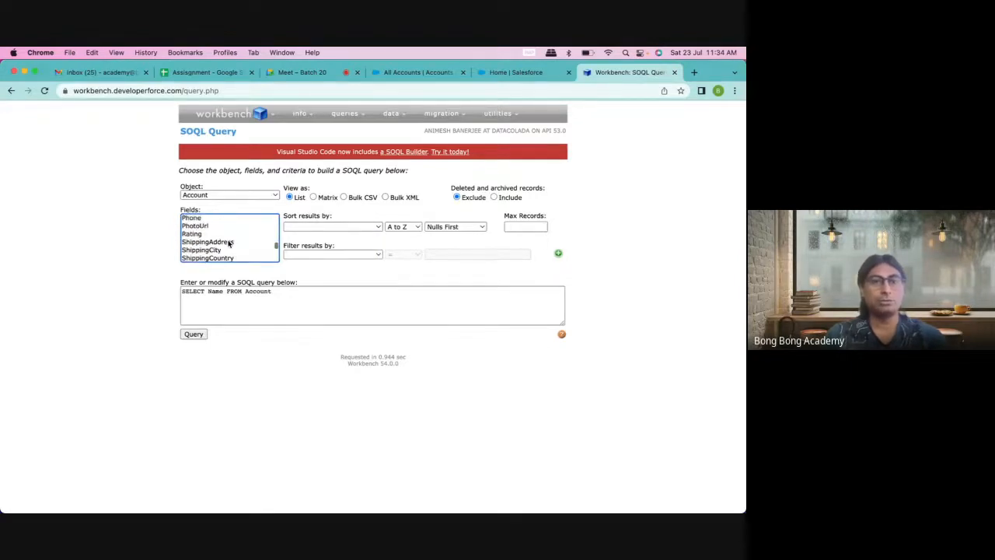
{"action": "scroll", "coordinate": [229, 244], "scroll_direction": "up", "scroll_amount": 1}
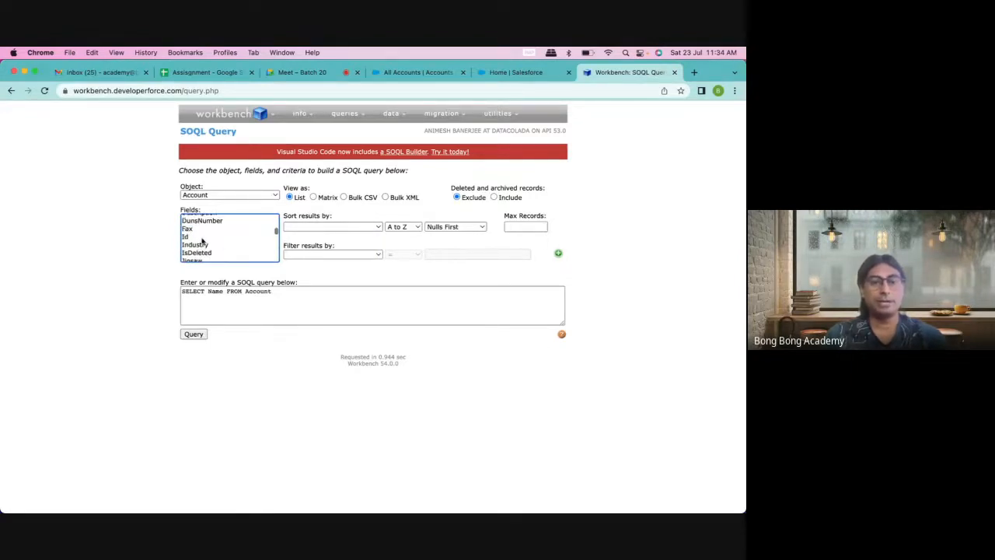
{"action": "left_click", "coordinate": [200, 237], "text": "super"}
{"action": "scroll", "coordinate": [233, 243], "scroll_direction": "down", "scroll_amount": 3}
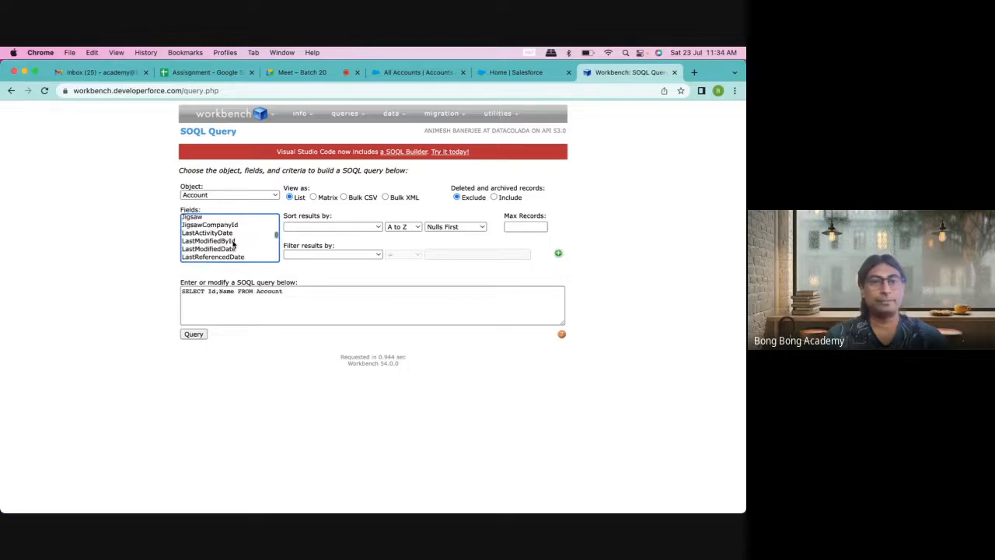
{"action": "scroll", "coordinate": [234, 243], "scroll_direction": "down", "scroll_amount": 2}
{"action": "scroll", "coordinate": [233, 244], "scroll_direction": "down", "scroll_amount": 5}
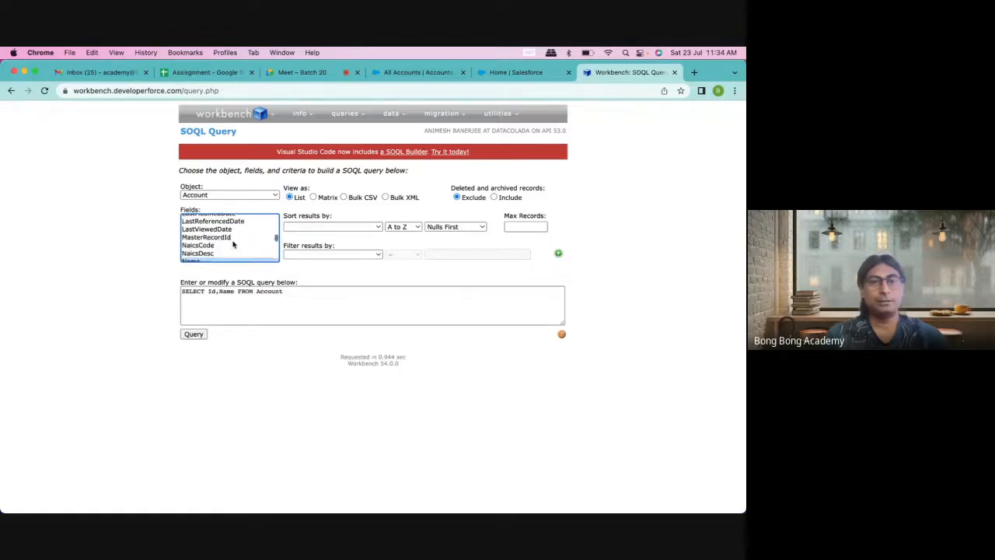
{"action": "left_click", "coordinate": [194, 336]}
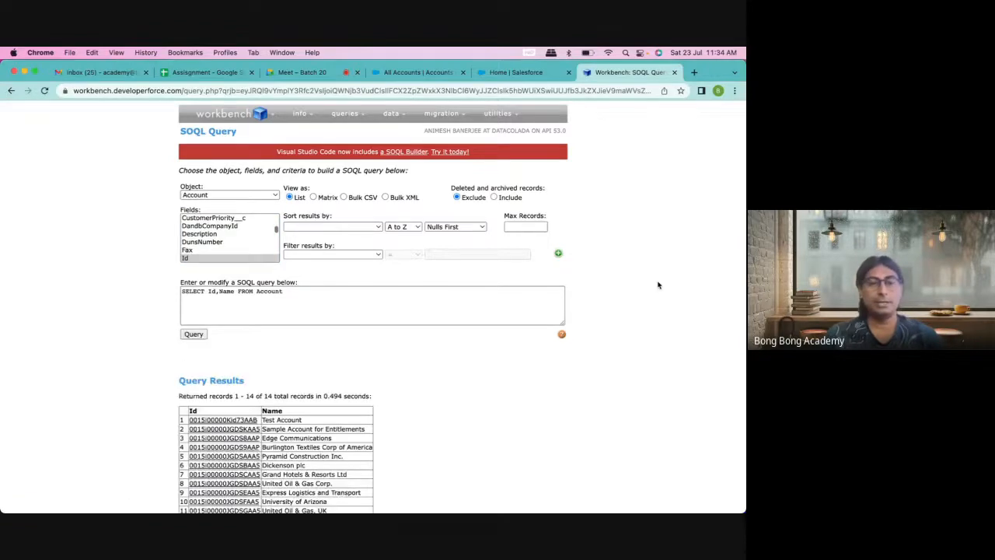
Step: Check the 14 results against the Salesforce accounts list and switch the output to Bulk CSV
{"action": "scroll", "coordinate": [658, 284], "scroll_direction": "down", "scroll_amount": 2}
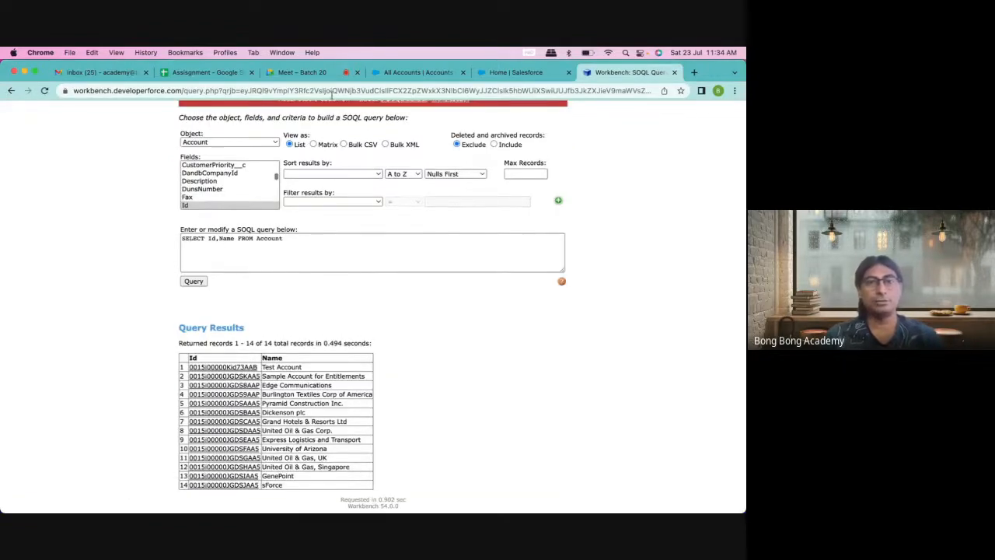
{"action": "left_click", "coordinate": [412, 73]}
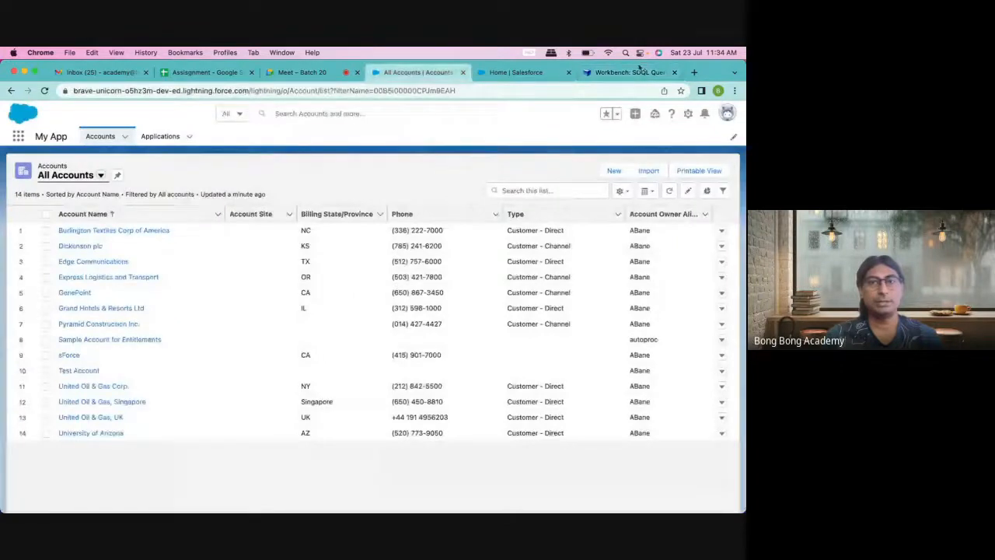
{"action": "left_click", "coordinate": [635, 71]}
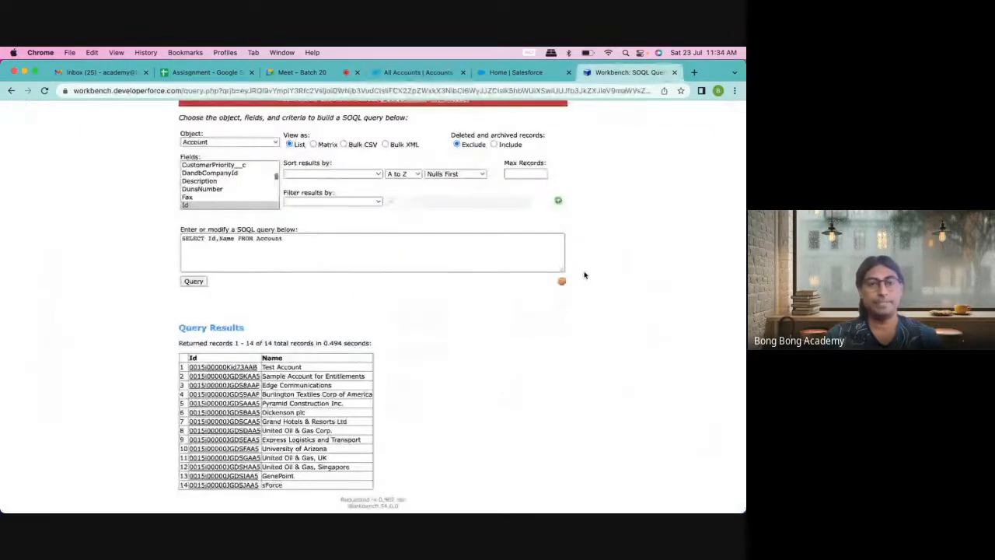
{"action": "scroll", "coordinate": [584, 274], "scroll_direction": "up", "scroll_amount": 2}
{"action": "left_click", "coordinate": [344, 197]}
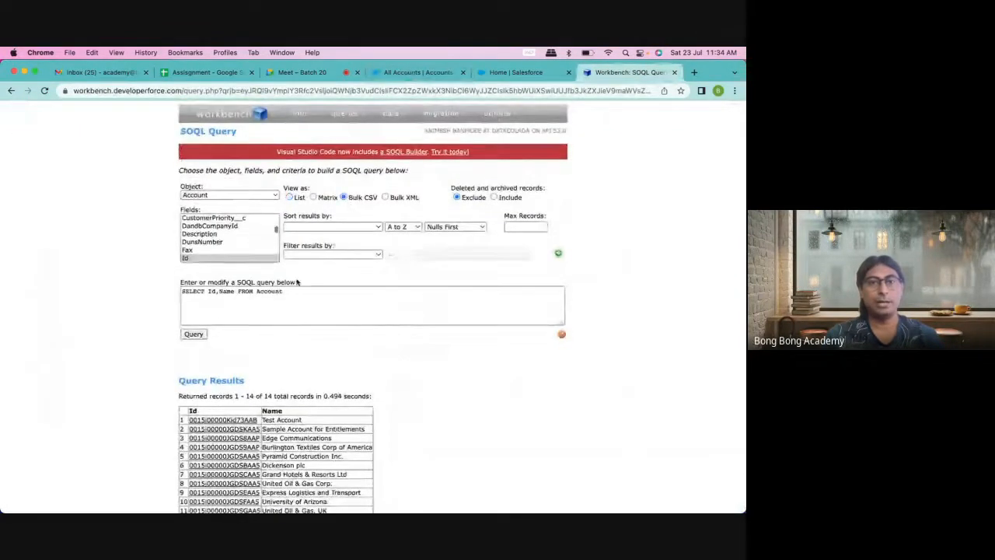
Step: Run the bulk account query, download the 14-record batch CSV, and show it in Finder
{"action": "left_click", "coordinate": [194, 335]}
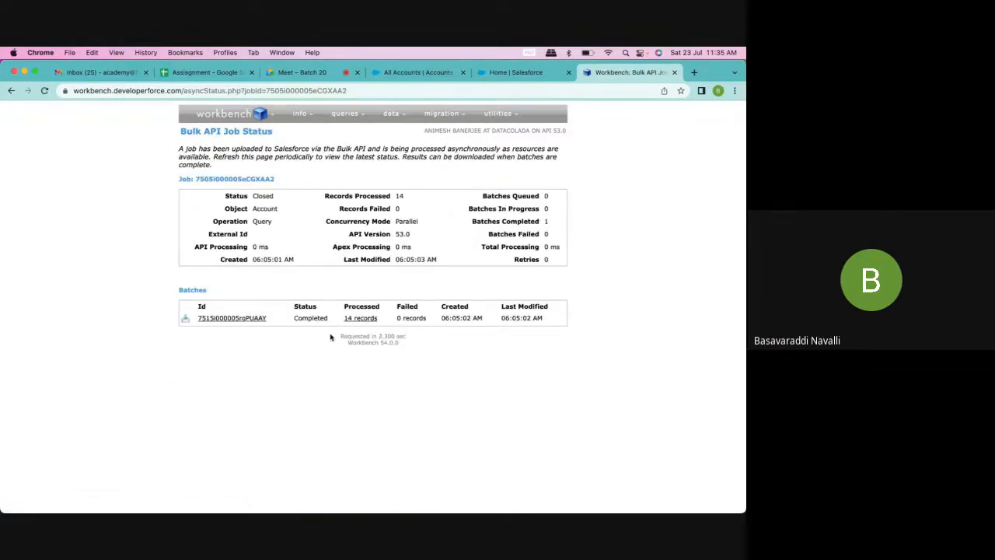
{"action": "left_click", "coordinate": [185, 319]}
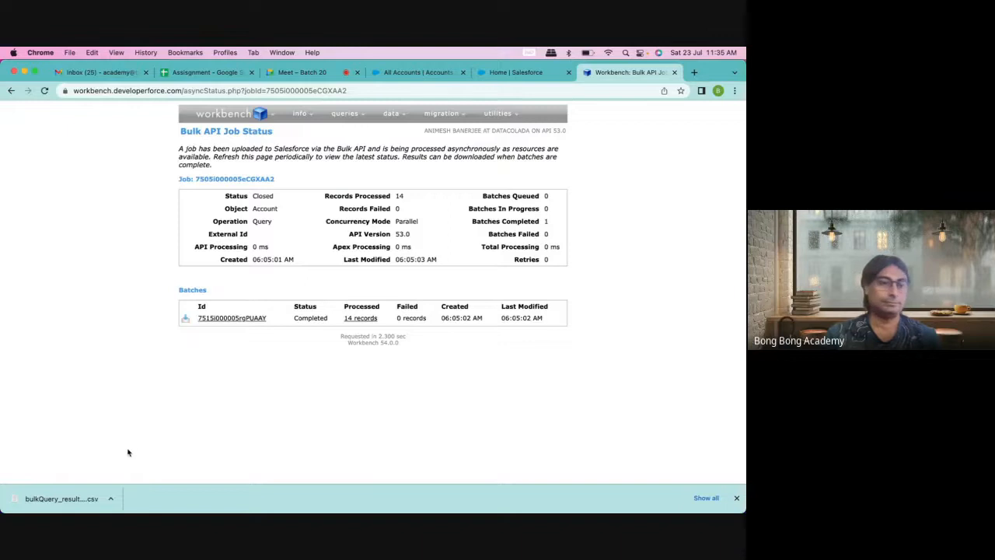
{"action": "left_click", "coordinate": [111, 498]}
{"action": "left_click", "coordinate": [139, 484]}
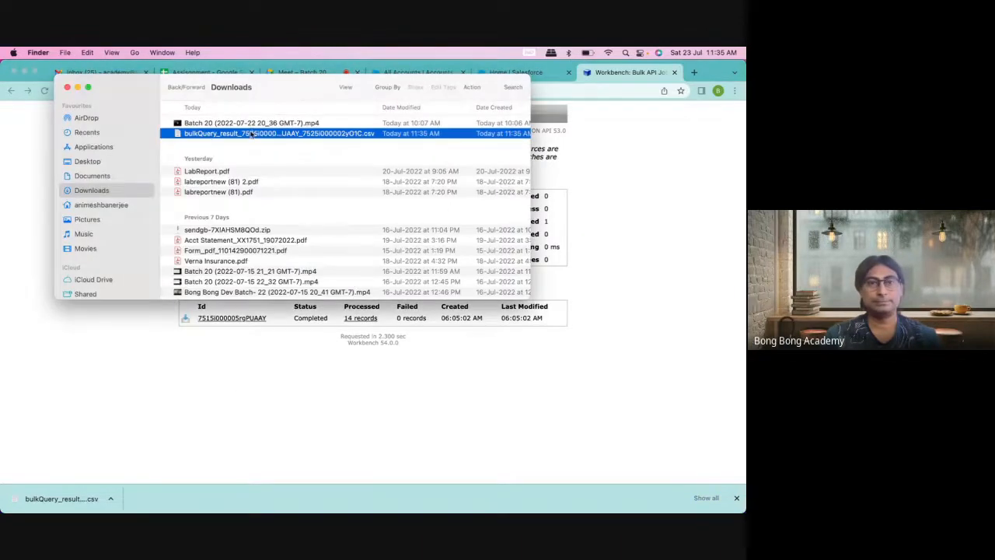
Step: Rename the downloaded CSV to AccountRead.csv, since Account.csv is already taken
{"action": "left_click", "coordinate": [251, 134]}
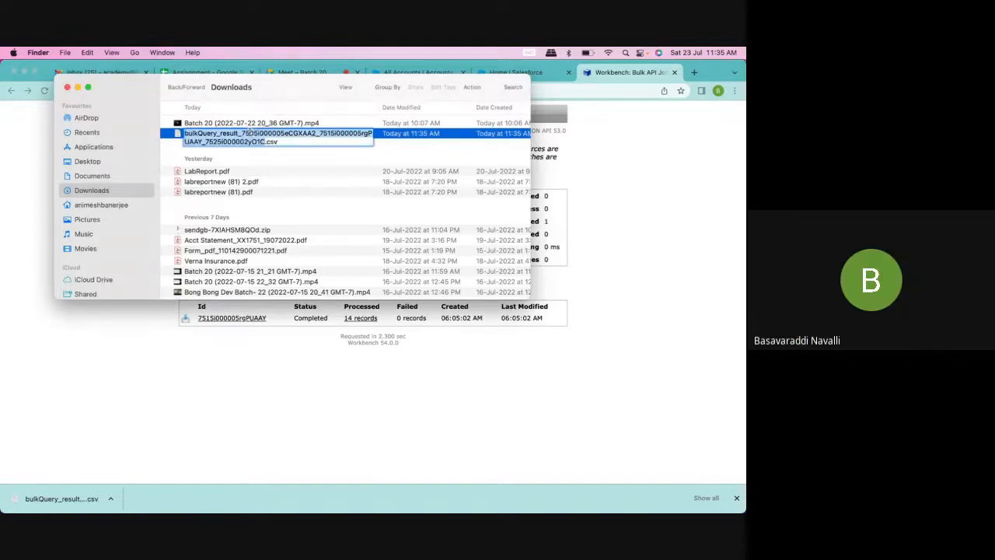
{"action": "type", "text": "Acc"}
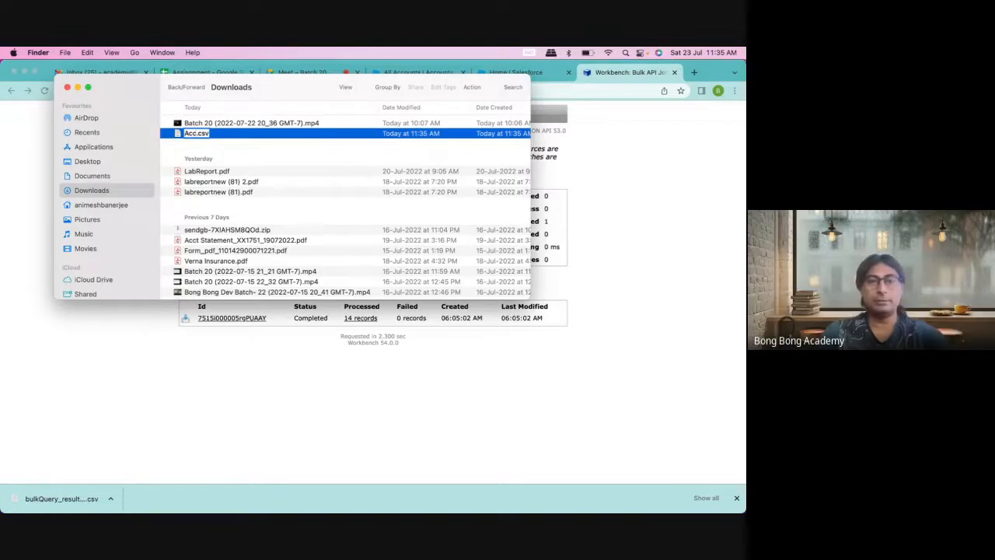
{"action": "type", "text": "ount"}
{"action": "left_click", "coordinate": [320, 158]}
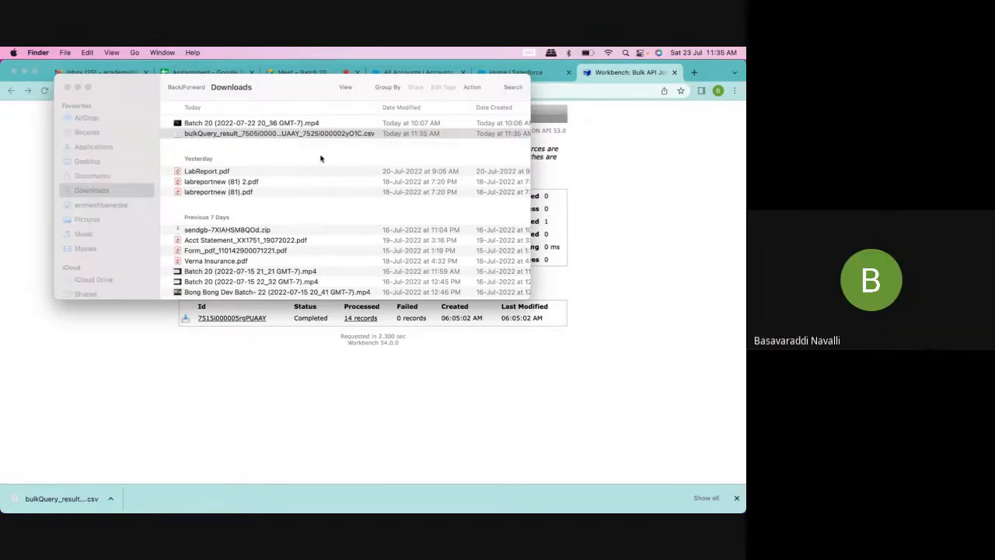
{"action": "left_click", "coordinate": [373, 239]}
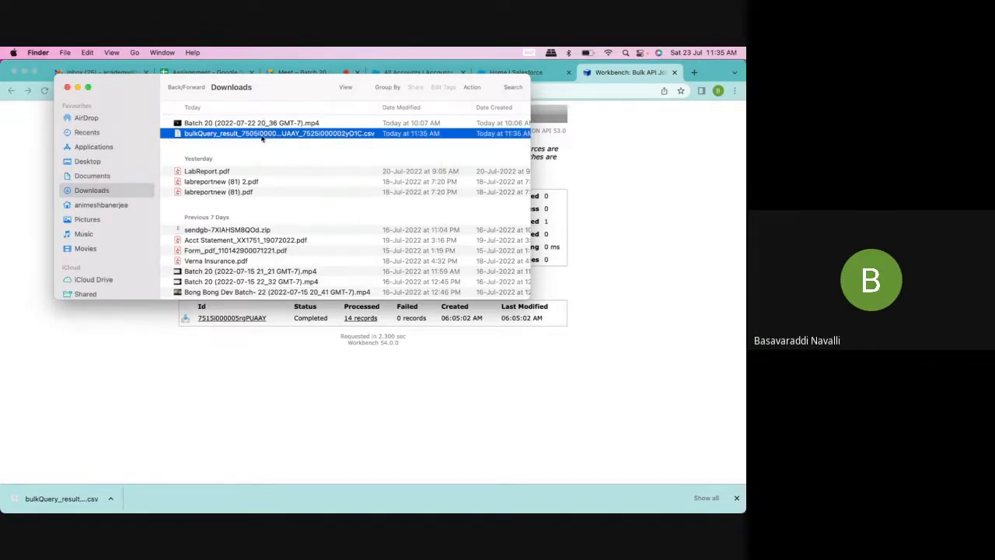
{"action": "left_click", "coordinate": [262, 135]}
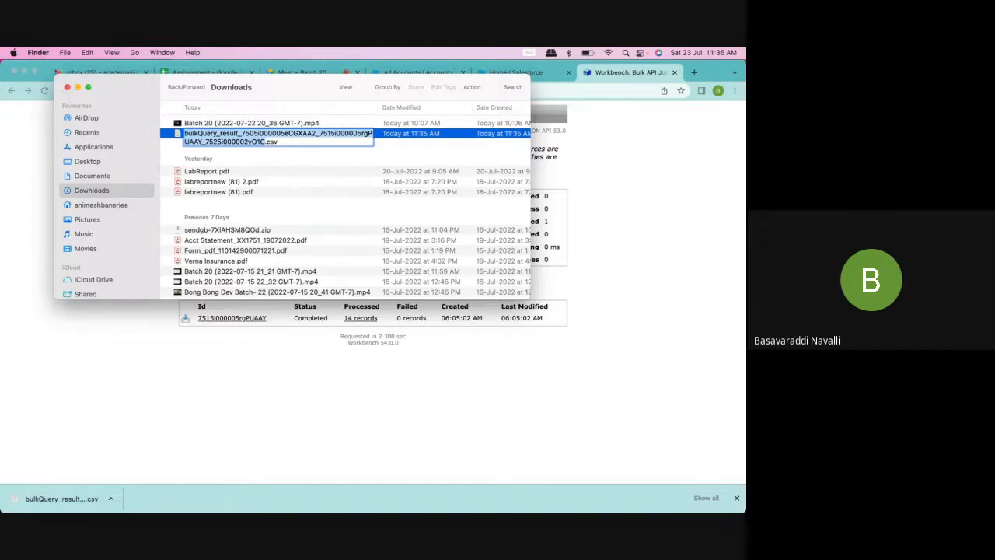
{"action": "type", "text": "Account"}
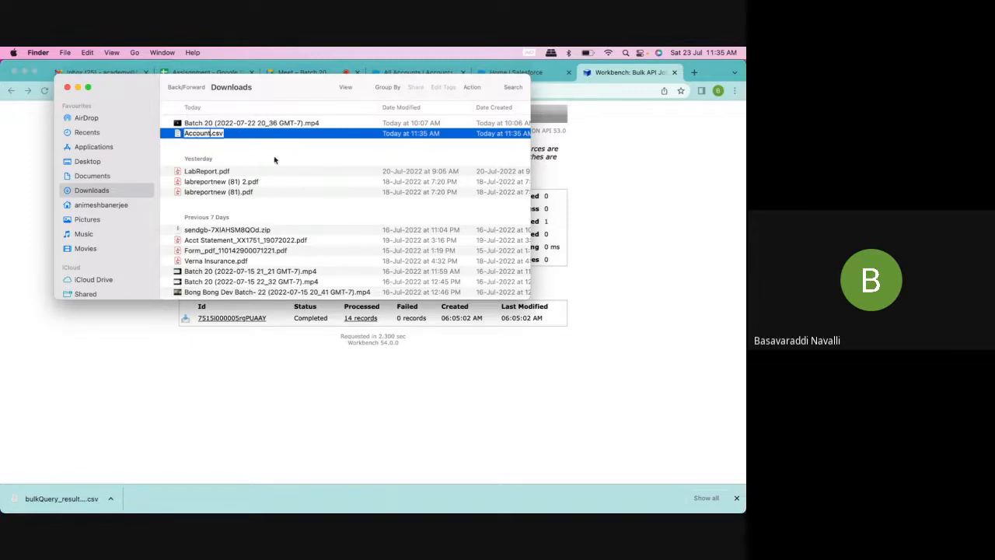
{"action": "key", "text": "Return"}
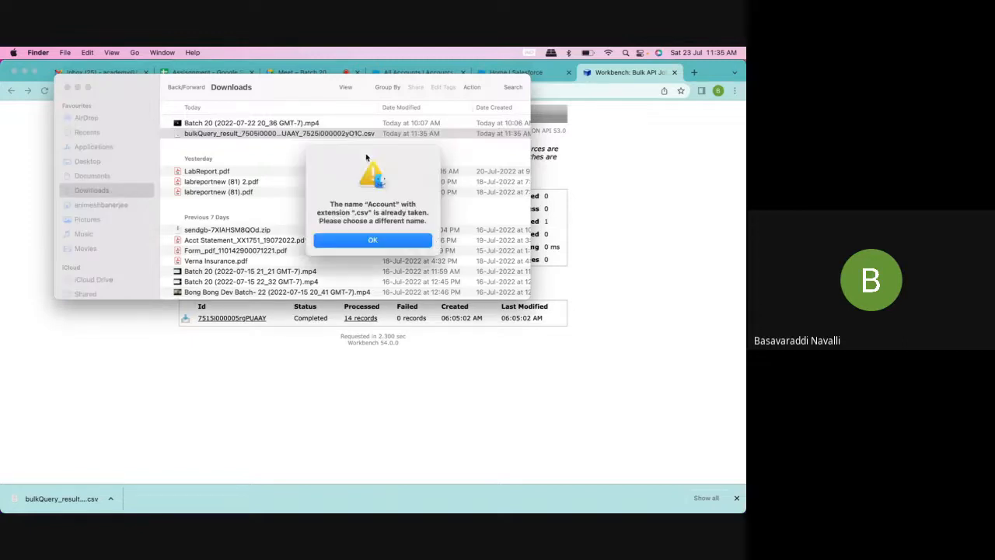
{"action": "left_click", "coordinate": [369, 242]}
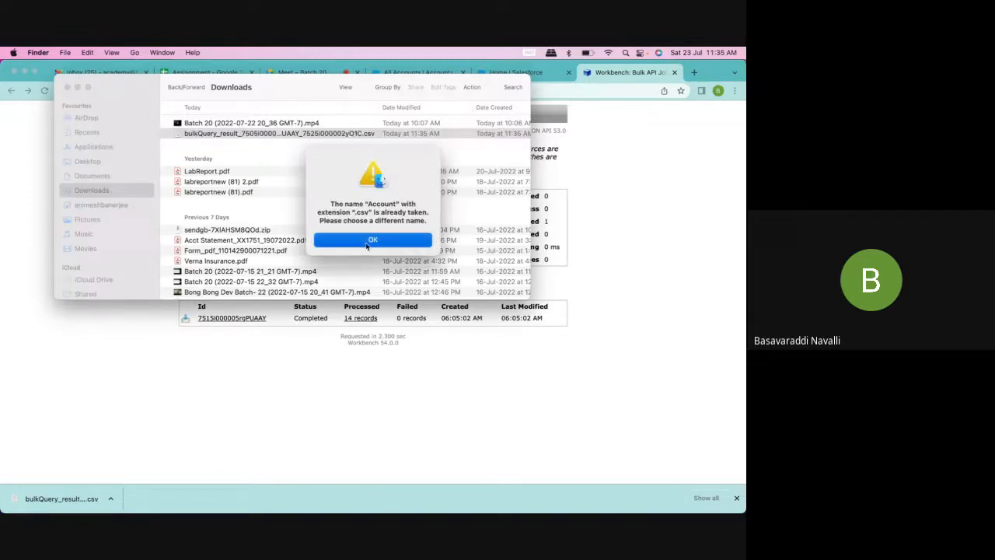
{"action": "left_click", "coordinate": [237, 137]}
{"action": "type", "text": "Account"}
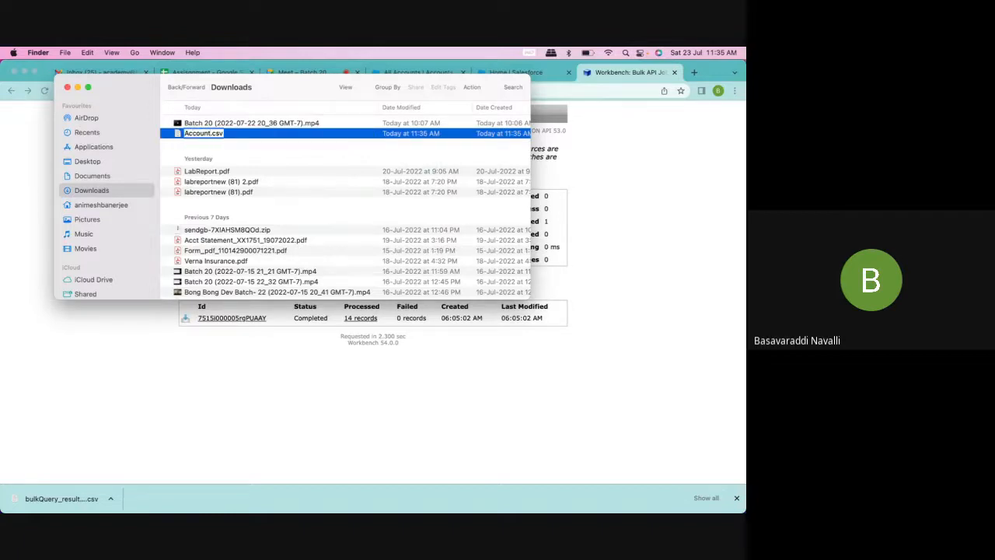
{"action": "type", "text": "Read"}
{"action": "key", "text": "Return"}
Step: Open AccountRead.csv in Microsoft Excel
{"action": "right_click", "coordinate": [214, 134]}
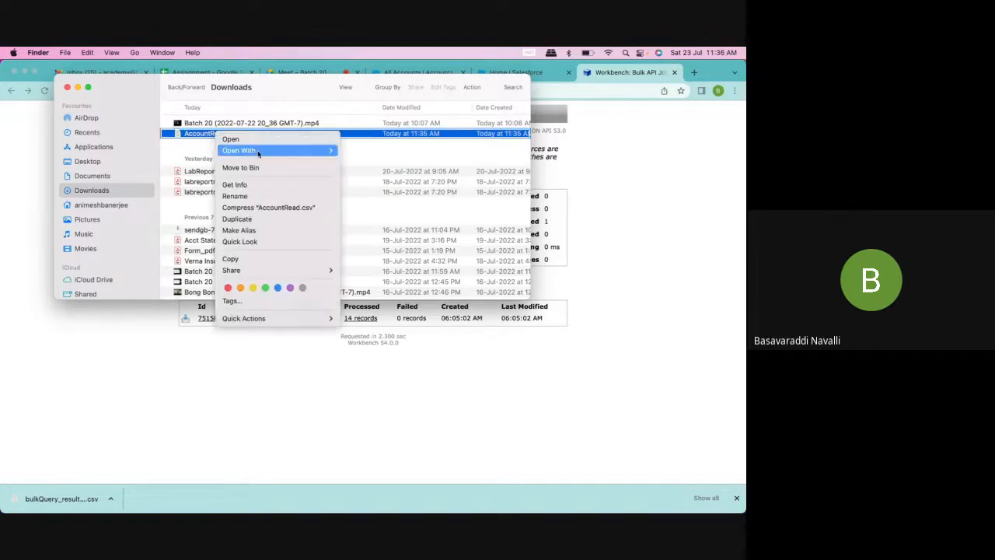
{"action": "mouse_move", "coordinate": [257, 151]}
{"action": "left_click", "coordinate": [380, 179]}
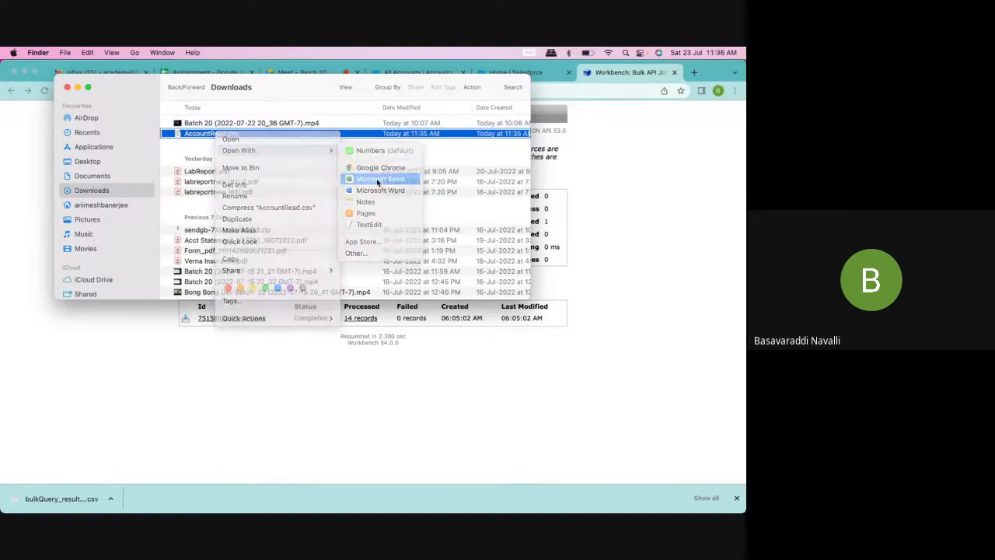
{"action": "left_click", "coordinate": [634, 243]}
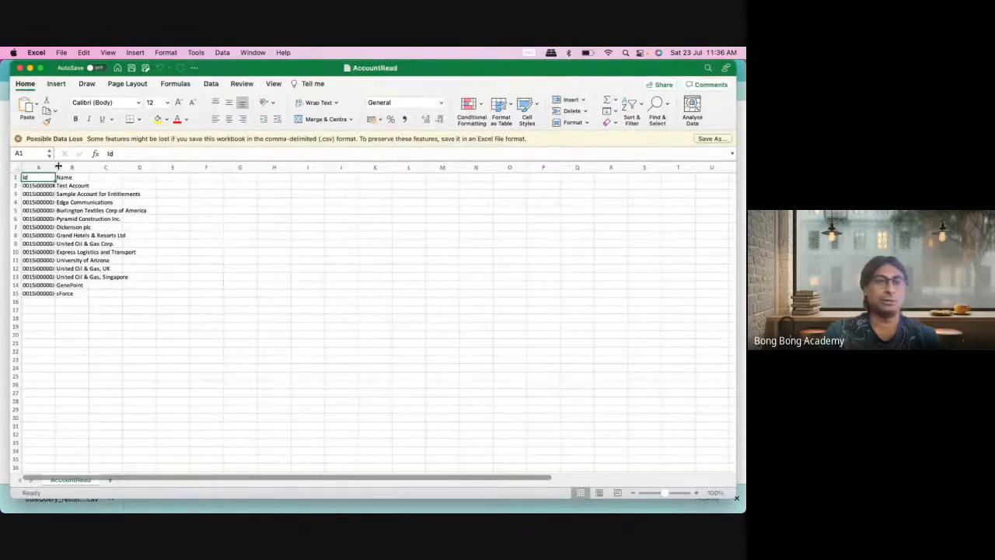
Step: Widen column A, autofit column B, and select the account data in A2:B15
{"action": "left_click_drag", "start_coordinate": [55, 168], "coordinate": [83, 167]}
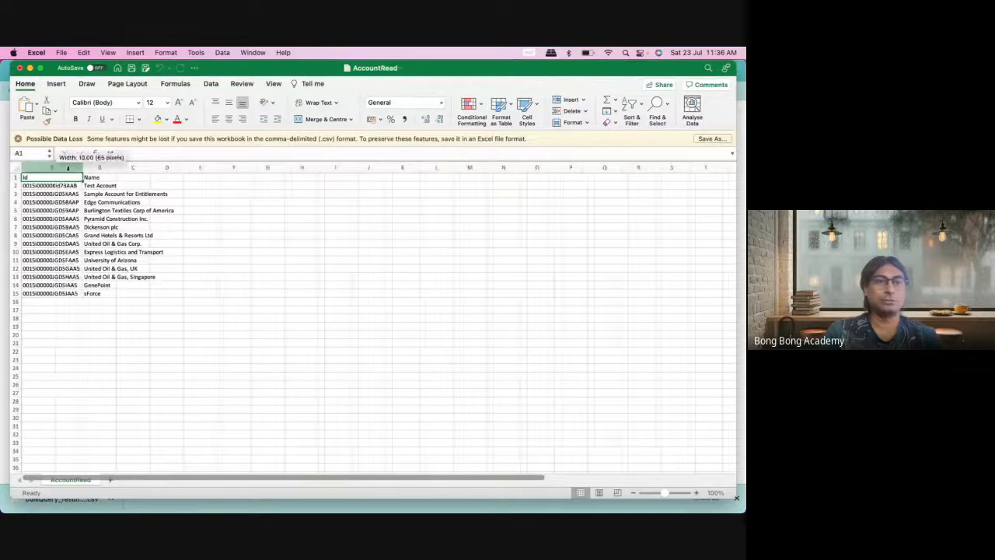
{"action": "double_click", "coordinate": [116, 167]}
{"action": "left_click", "coordinate": [231, 281]}
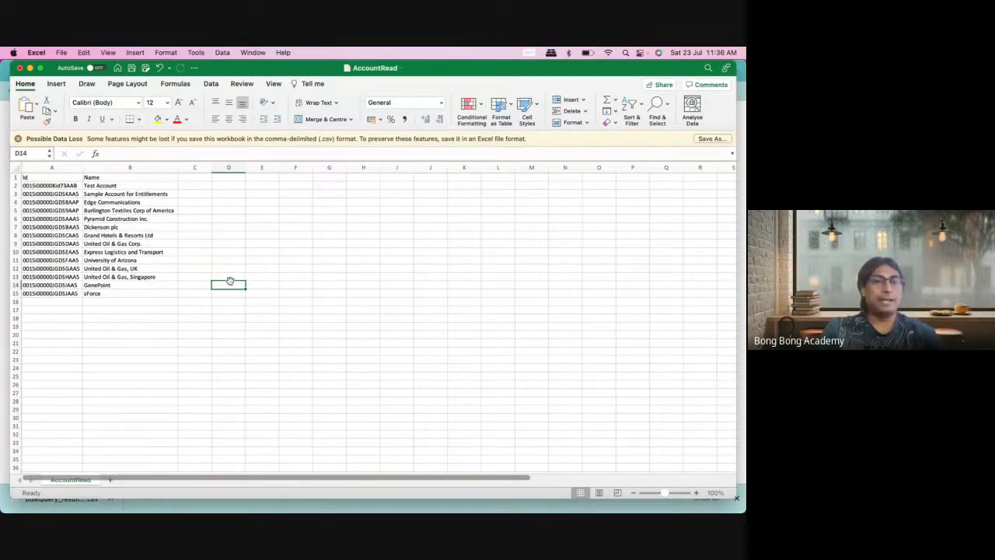
{"action": "left_click_drag", "start_coordinate": [38, 188], "coordinate": [127, 295]}
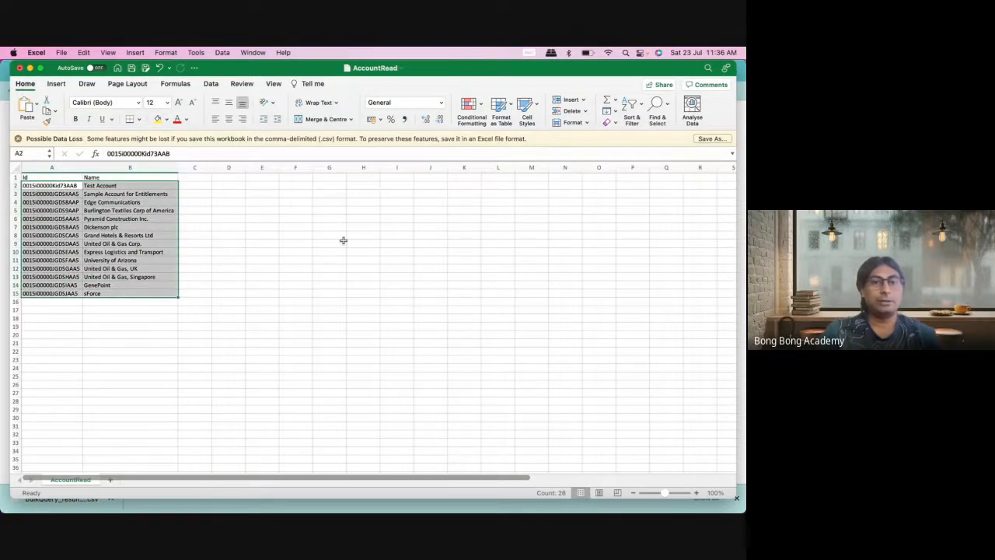
{"action": "mouse_move", "coordinate": [71, 497]}
{"action": "left_click", "coordinate": [28, 496]}
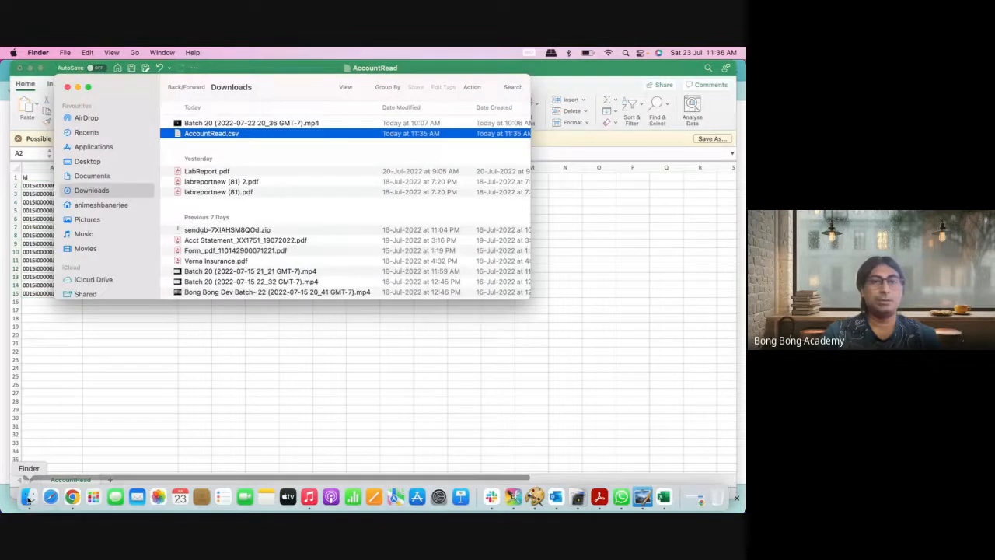
Step: Open AccountRead.csv in TextEdit to read its raw quoted Id,Name lines, then close it
{"action": "right_click", "coordinate": [239, 135]}
{"action": "mouse_move", "coordinate": [311, 153]}
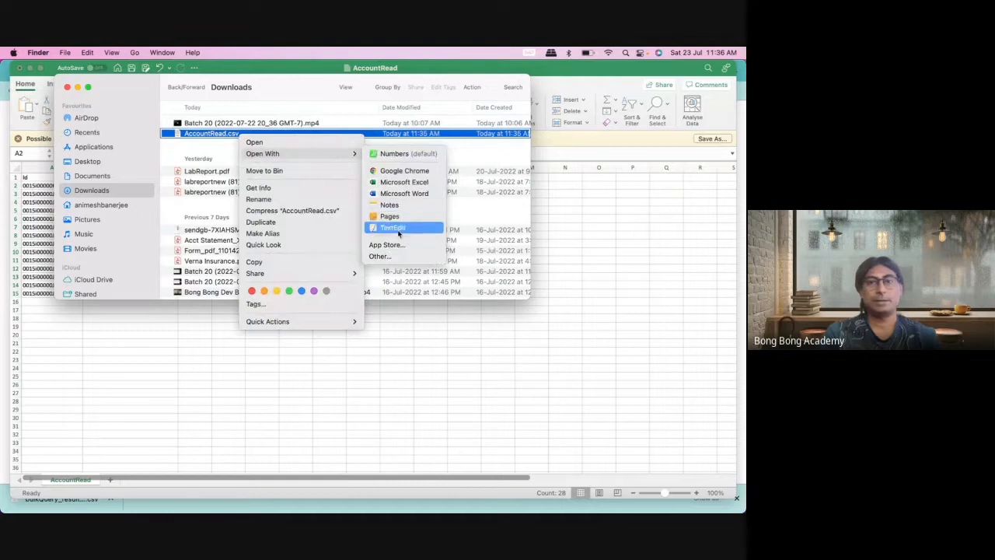
{"action": "left_click", "coordinate": [395, 227]}
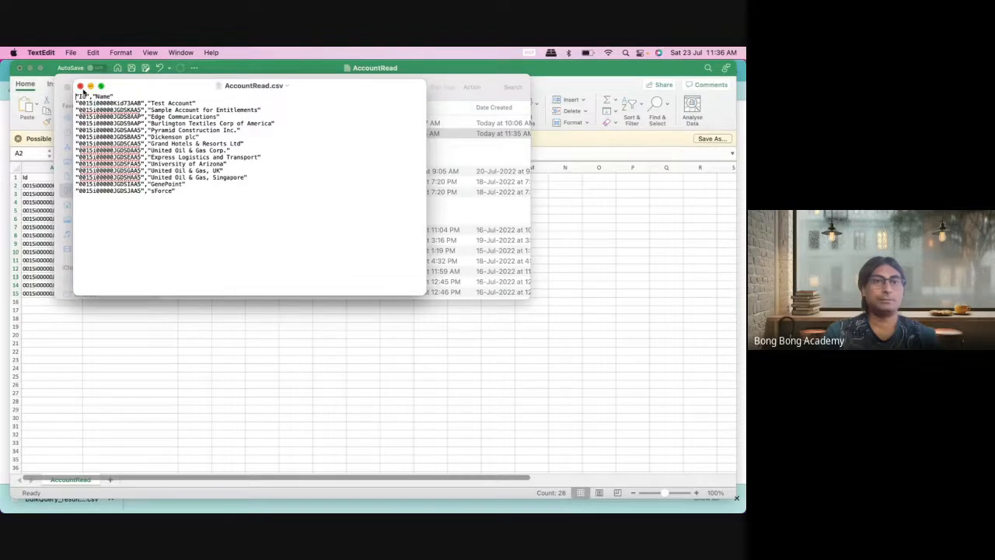
{"action": "left_click", "coordinate": [79, 86]}
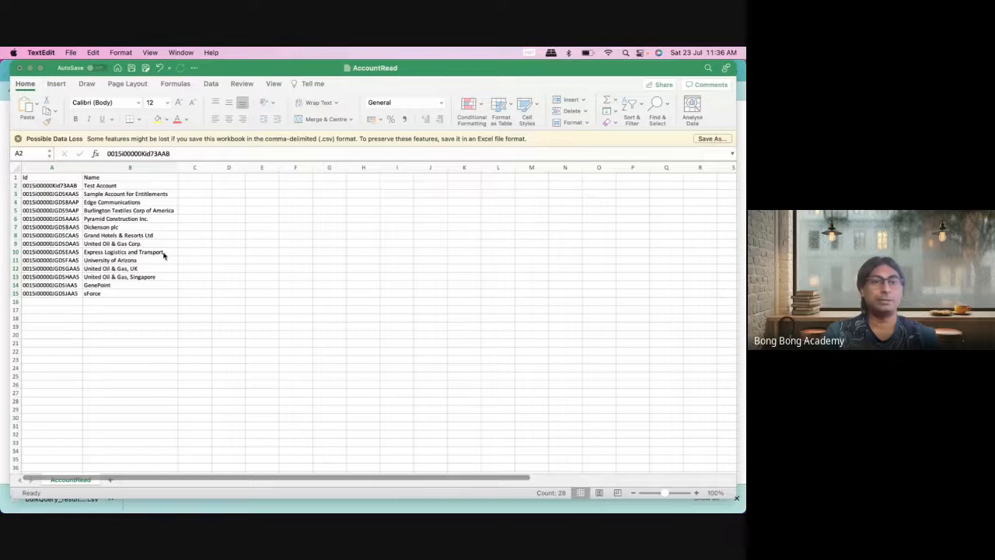
Step: Close the AccountRead.csv workbook with Don't Save and show Excel's start gallery
{"action": "left_click", "coordinate": [47, 189]}
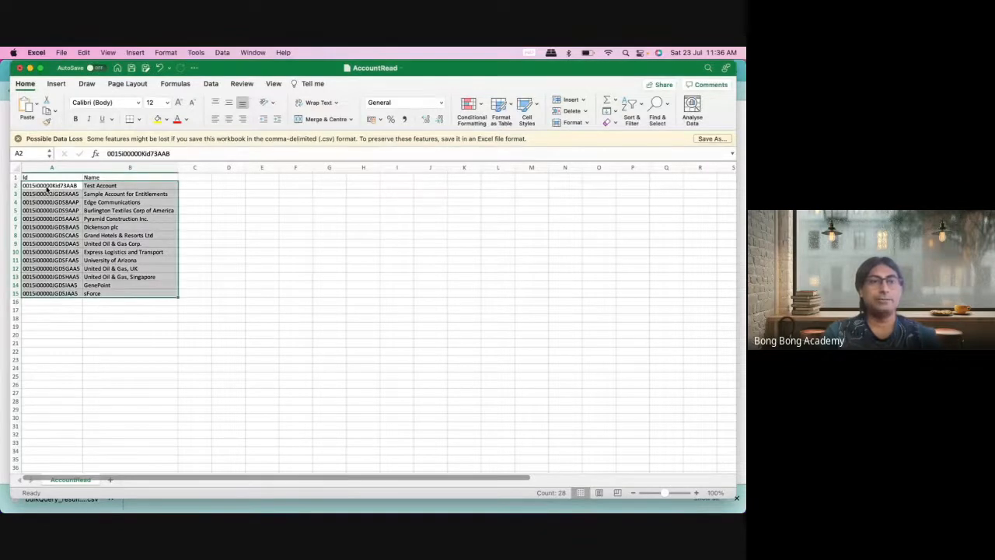
{"action": "left_click", "coordinate": [49, 193]}
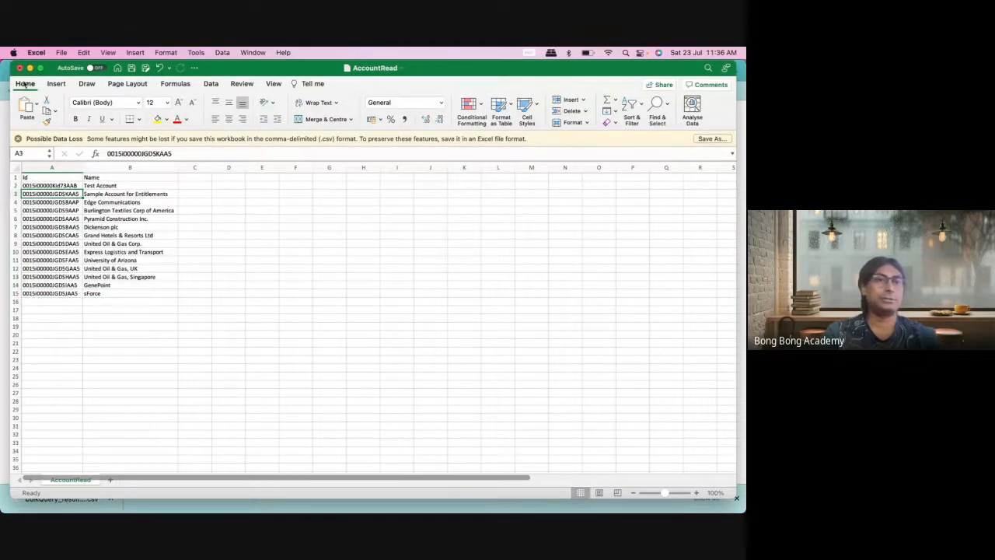
{"action": "key", "text": "super+Tab"}
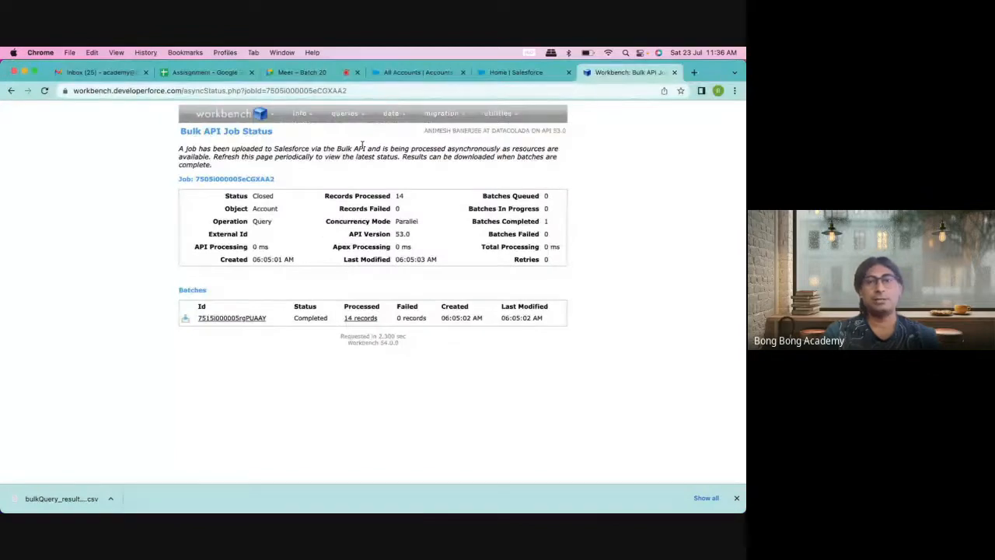
{"action": "mouse_move", "coordinate": [393, 116]}
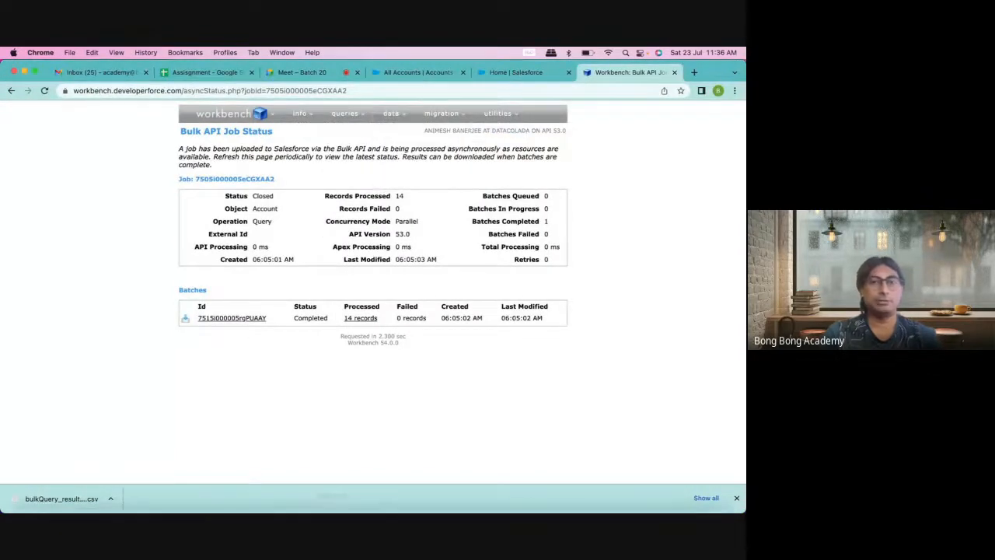
{"action": "mouse_move", "coordinate": [513, 510]}
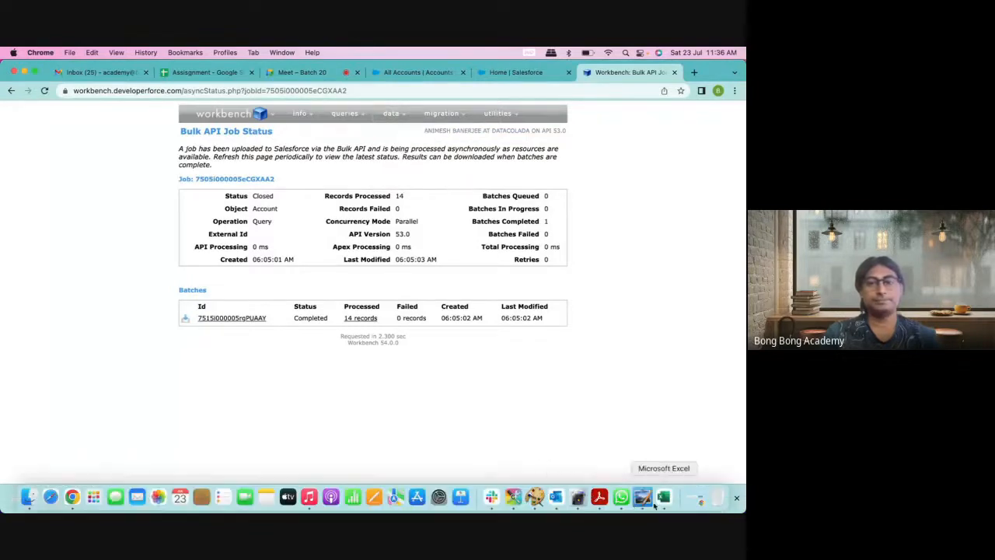
{"action": "left_click", "coordinate": [663, 498]}
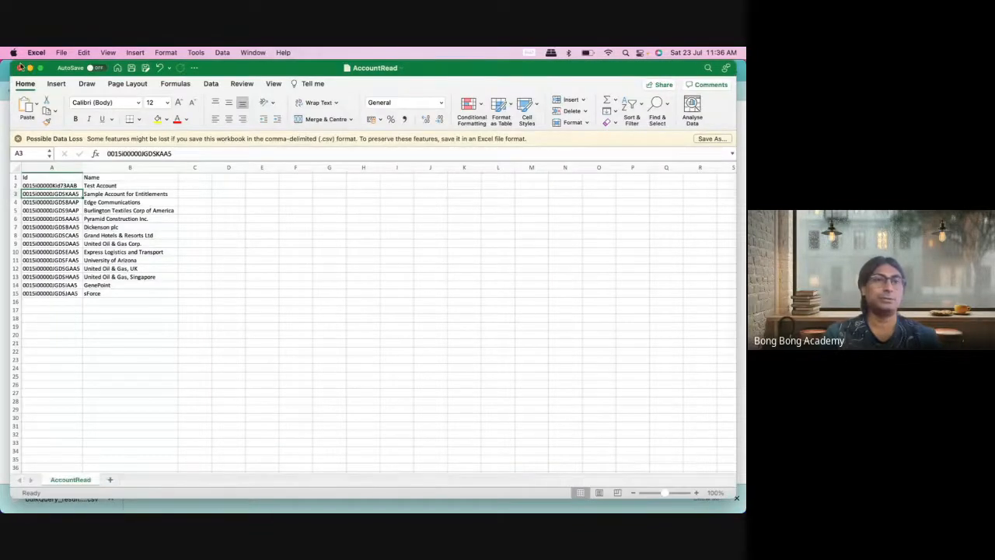
{"action": "key", "text": "super+w"}
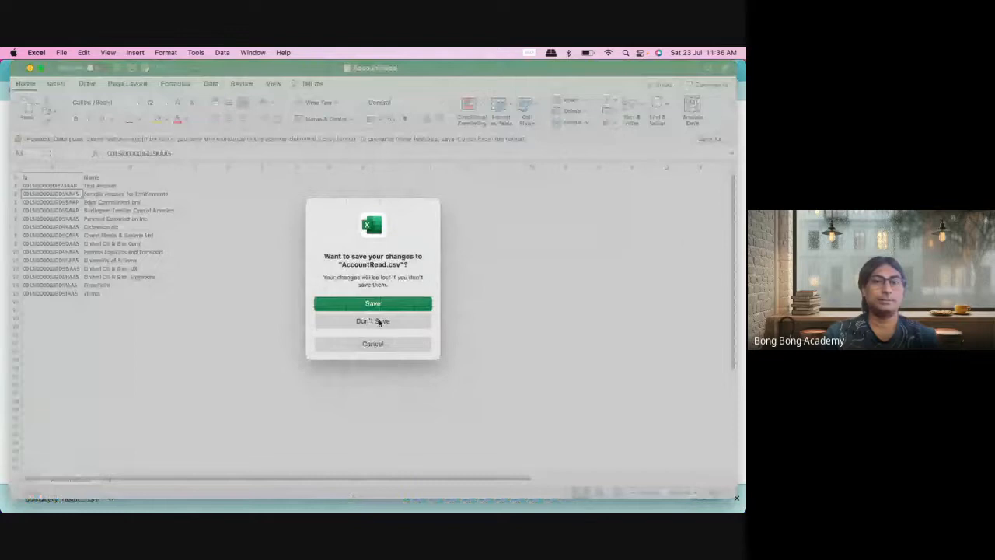
{"action": "left_click", "coordinate": [381, 321]}
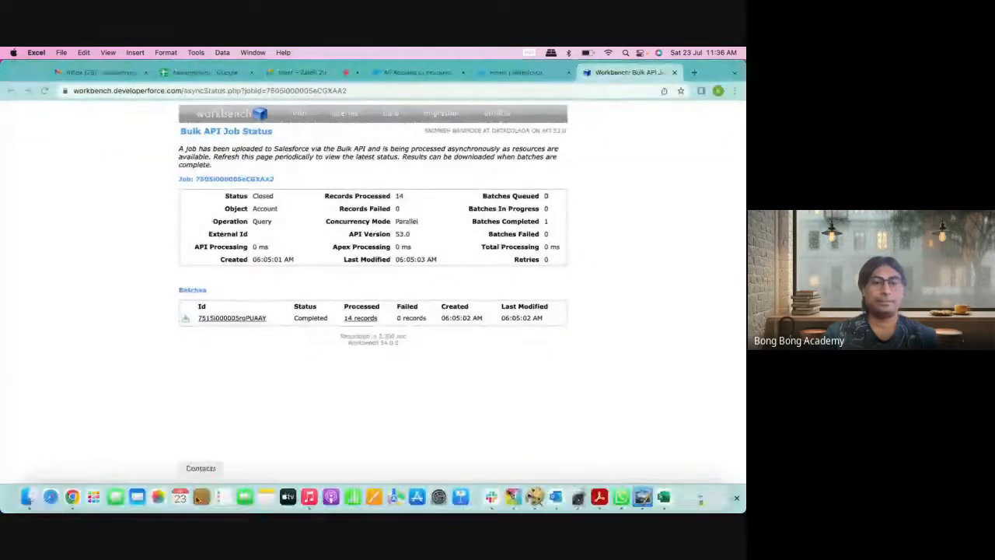
{"action": "left_click", "coordinate": [663, 509]}
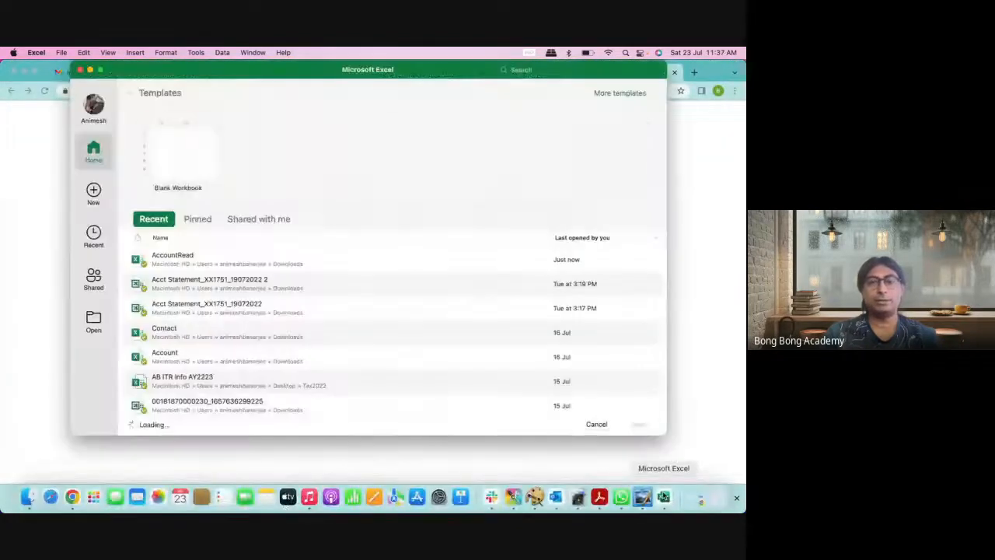
Step: Create blank workbook Book1 with the heading 'Name' in cell A1
{"action": "double_click", "coordinate": [195, 153]}
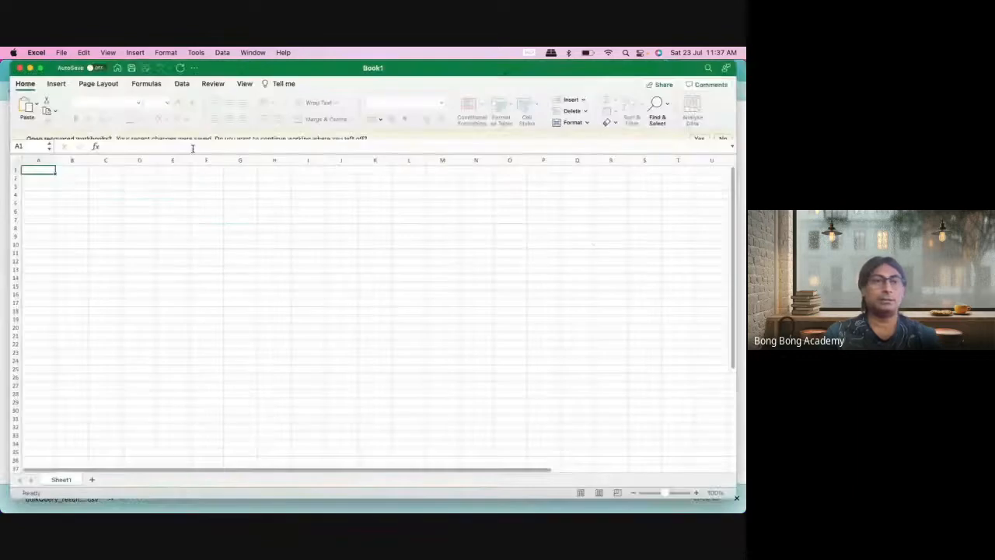
{"action": "left_click", "coordinate": [71, 179]}
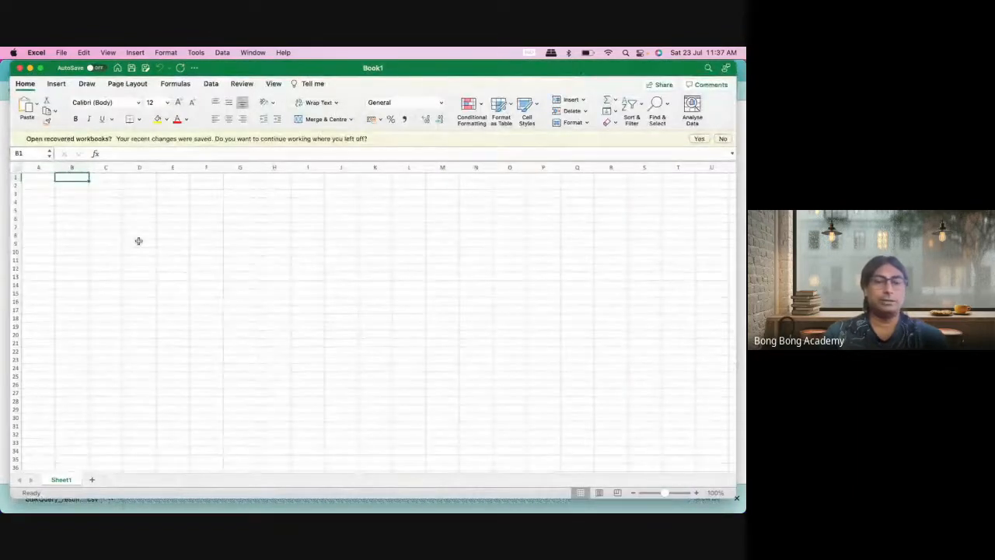
{"action": "left_click", "coordinate": [52, 178]}
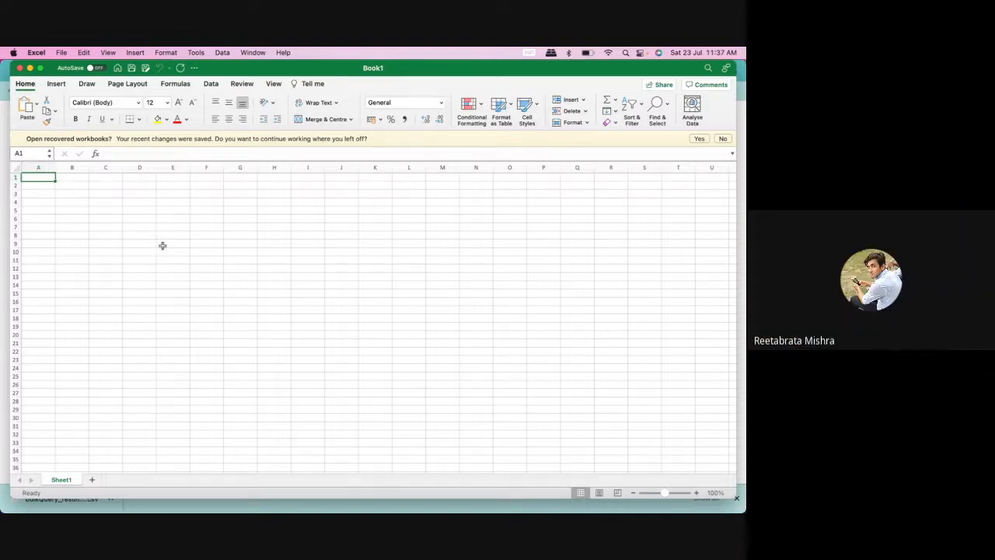
{"action": "type", "text": "Name"}
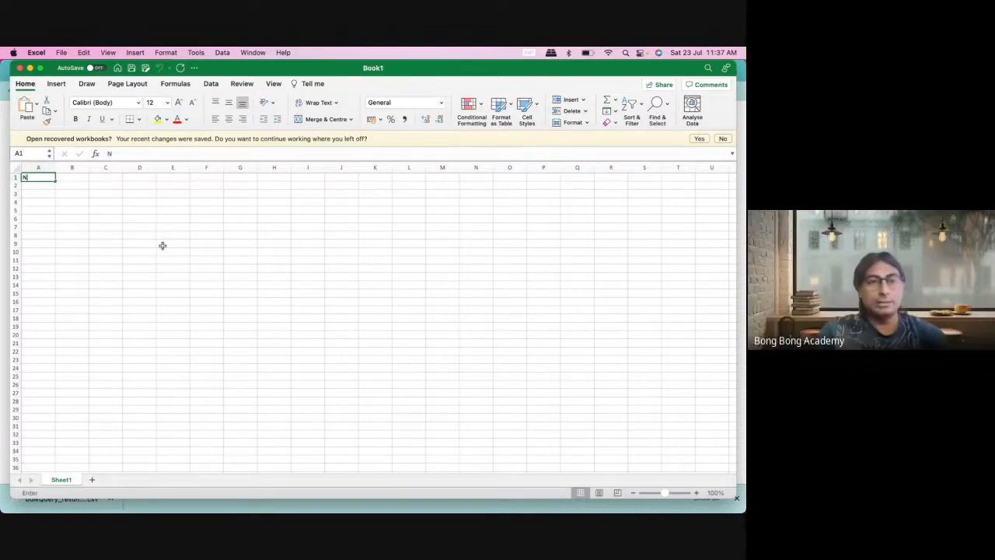
{"action": "left_click", "coordinate": [104, 194]}
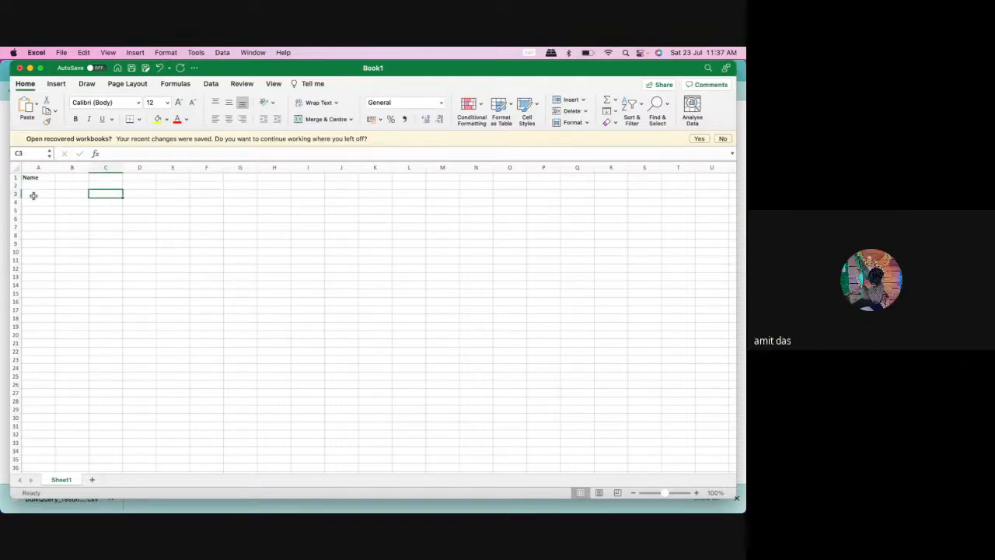
{"action": "mouse_move", "coordinate": [179, 497]}
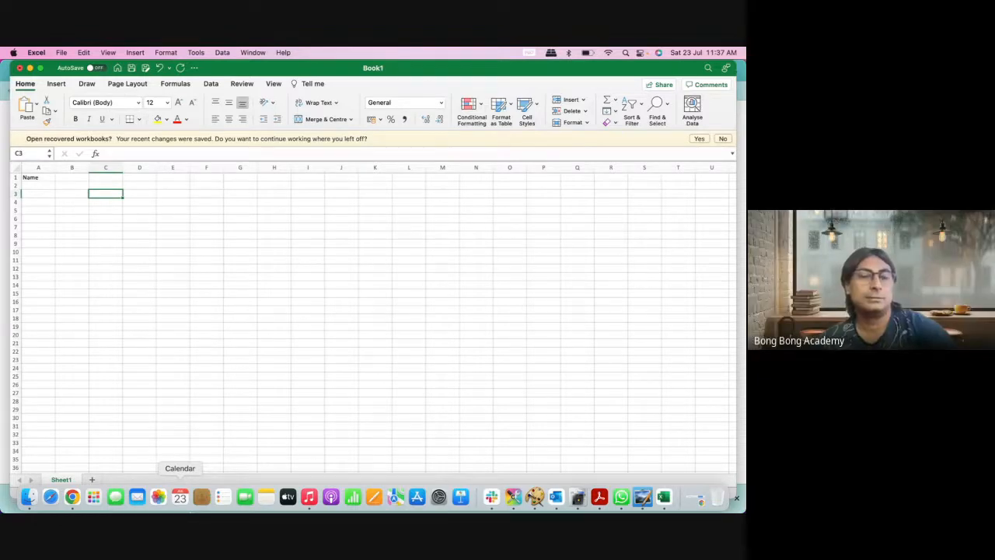
{"action": "left_click", "coordinate": [73, 493]}
Step: From the All Accounts list, start a new account and enter 'Test Account 1' as Account Name
{"action": "left_click", "coordinate": [408, 72]}
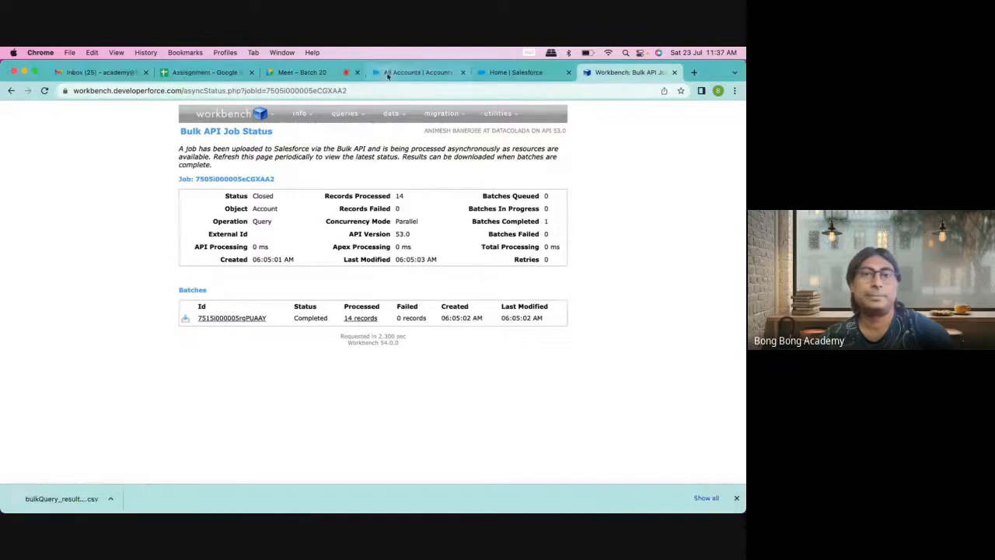
{"action": "left_click", "coordinate": [614, 172]}
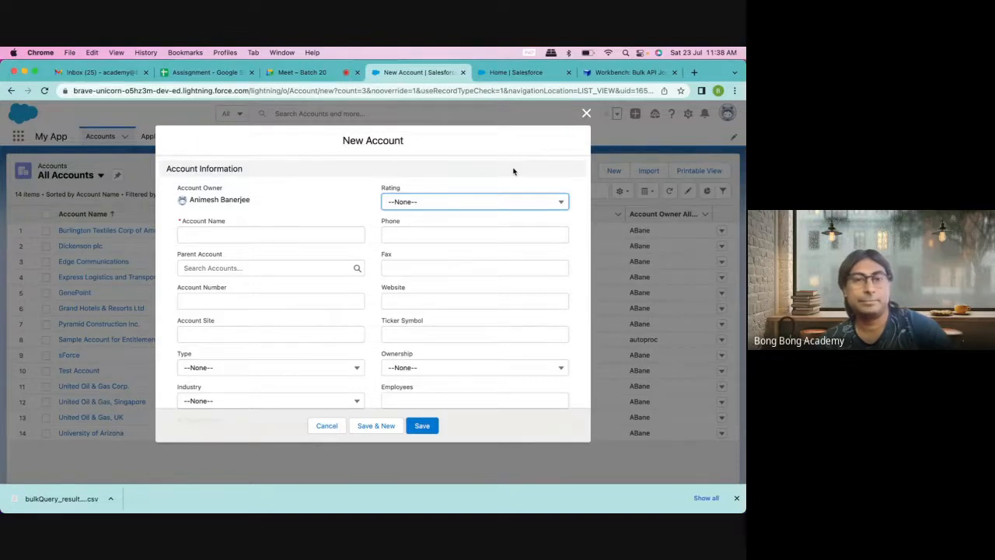
{"action": "scroll", "coordinate": [513, 171], "scroll_direction": "down", "scroll_amount": 10}
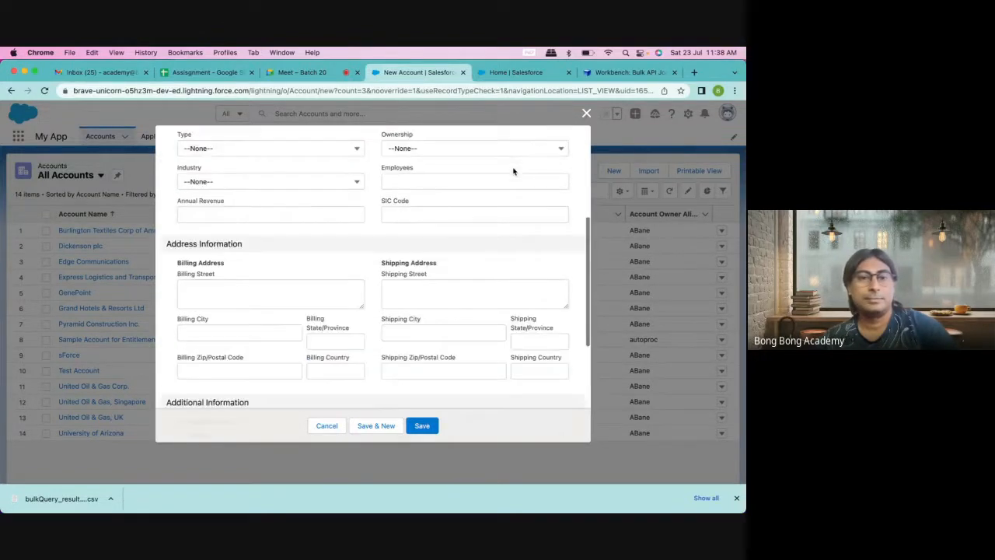
{"action": "scroll", "coordinate": [513, 171], "scroll_direction": "up", "scroll_amount": 10}
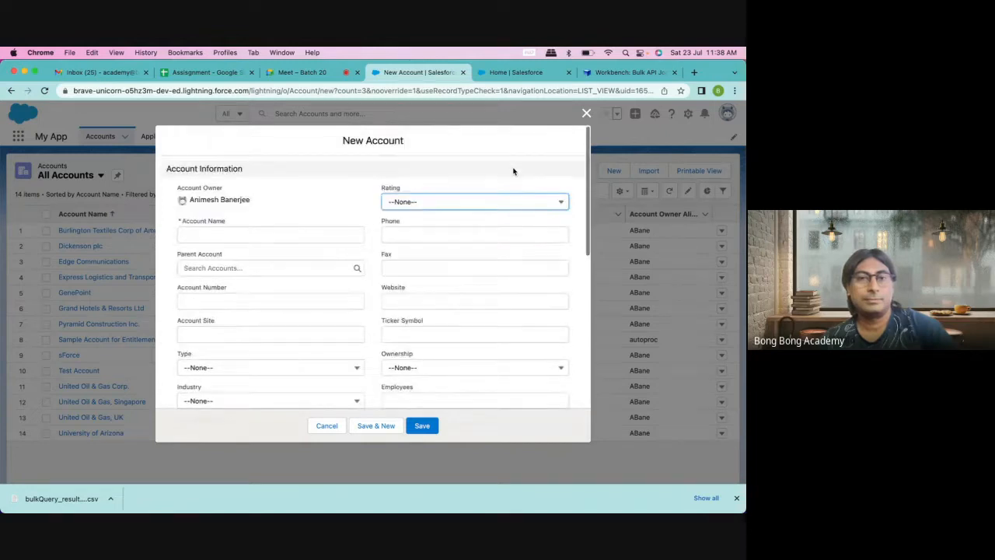
{"action": "left_click", "coordinate": [225, 234]}
{"action": "type", "text": "T"}
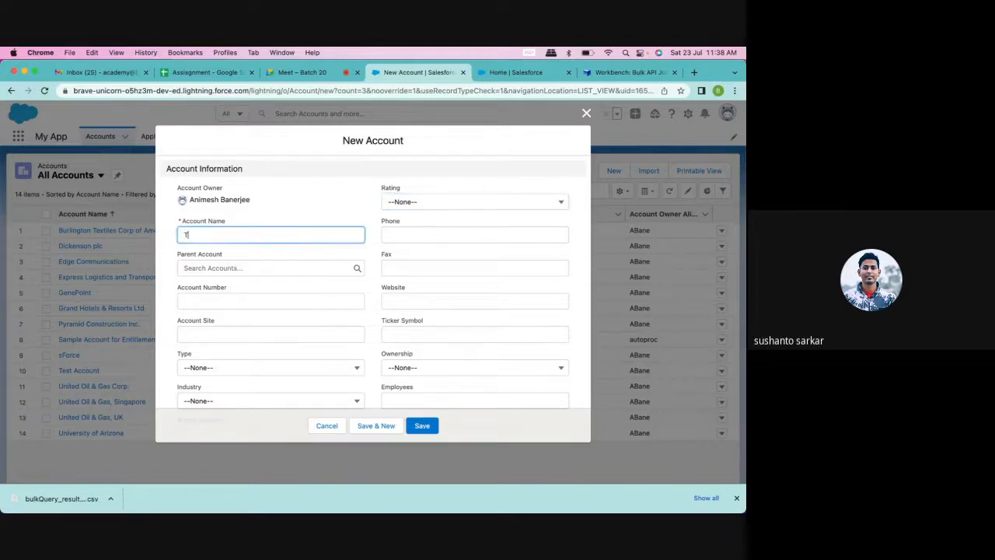
{"action": "type", "text": "est Accoun"}
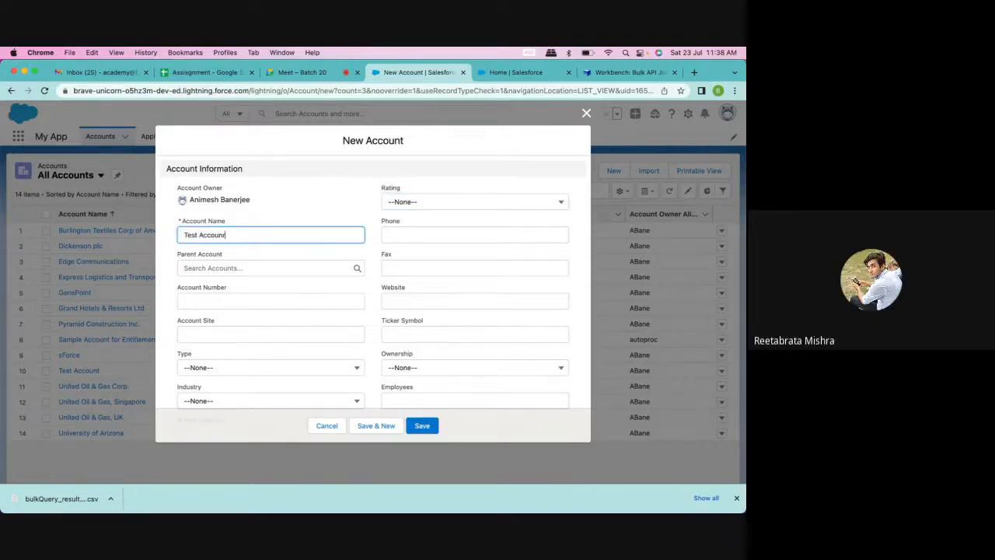
{"action": "type", "text": "t 1"}
Step: Copy the account name text and save the new Test Account 1 account
{"action": "key", "text": "super+a"}
{"action": "key", "text": "super+c"}
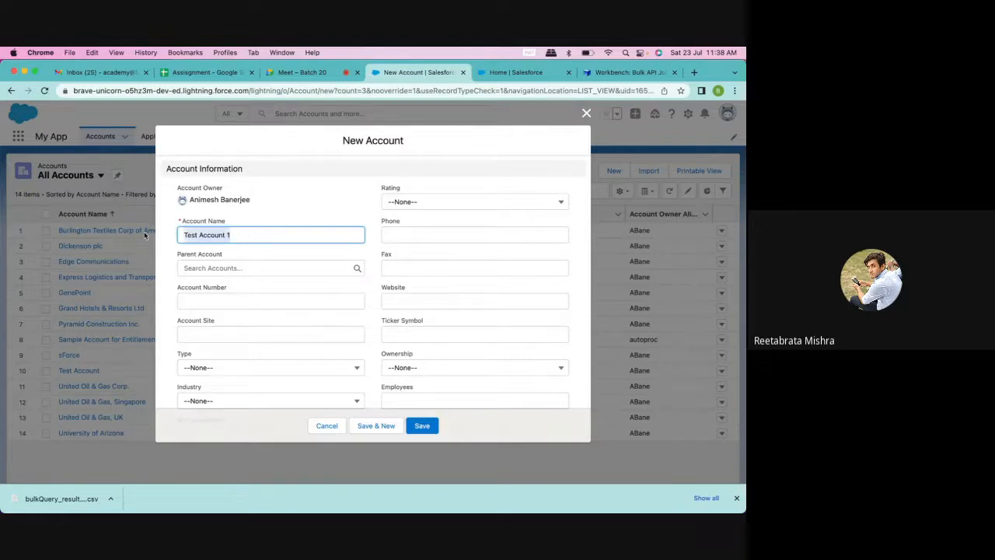
{"action": "scroll", "coordinate": [329, 296], "scroll_direction": "down", "scroll_amount": 1}
{"action": "left_click", "coordinate": [262, 274]}
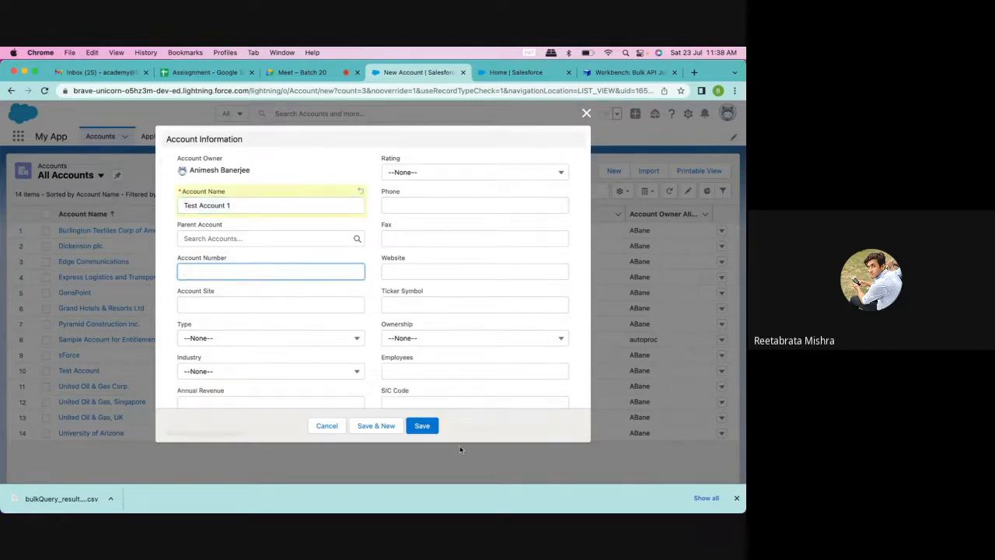
{"action": "left_click", "coordinate": [434, 426]}
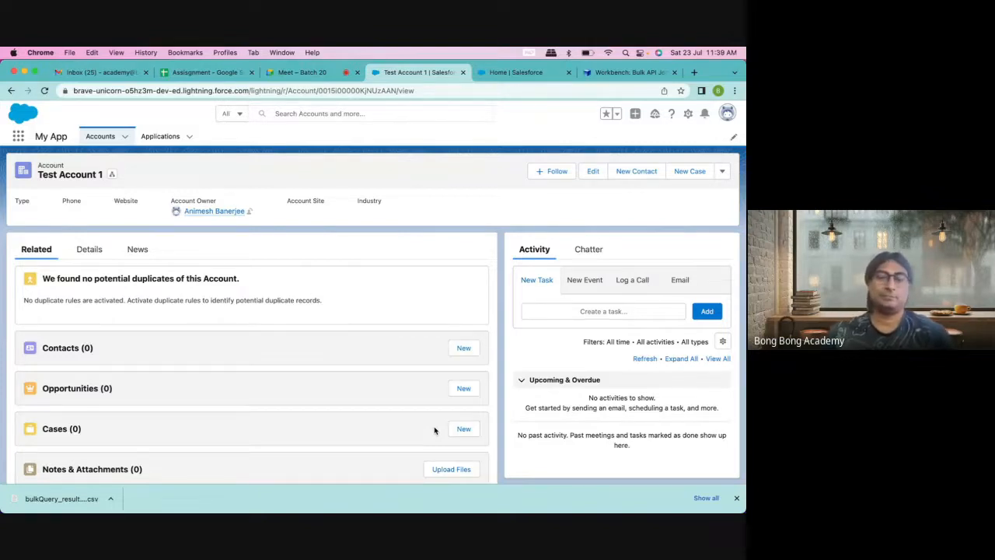
Step: Add a related contact with First Name 'Test' and Last Name 'Contact 1', and save it
{"action": "left_click", "coordinate": [465, 351]}
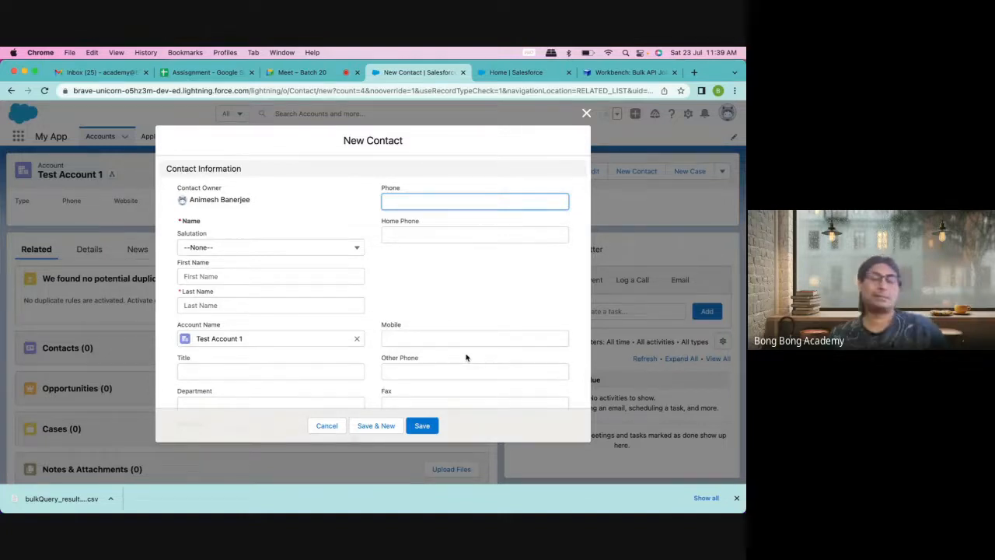
{"action": "scroll", "coordinate": [433, 285], "scroll_direction": "down", "scroll_amount": 2}
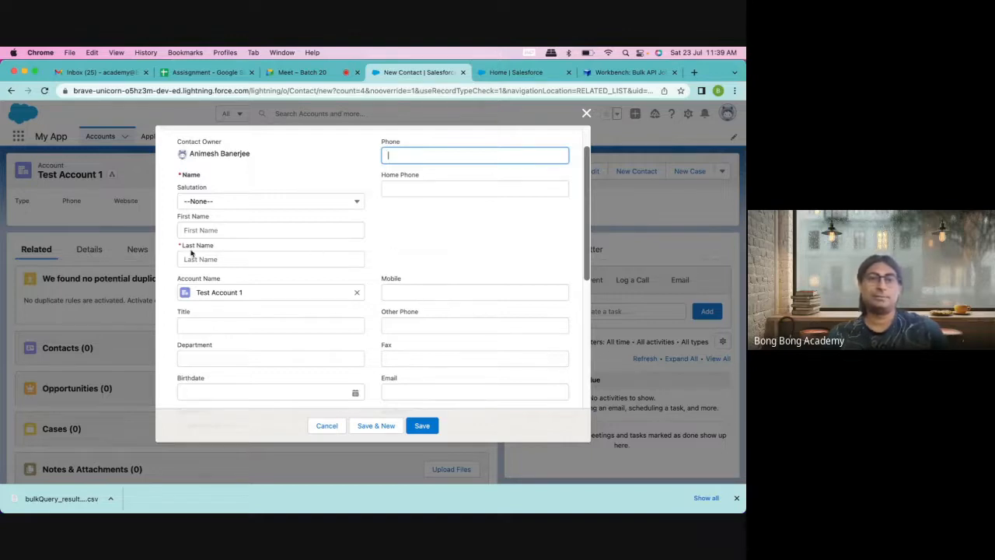
{"action": "left_click", "coordinate": [219, 255]}
{"action": "left_click", "coordinate": [177, 248]}
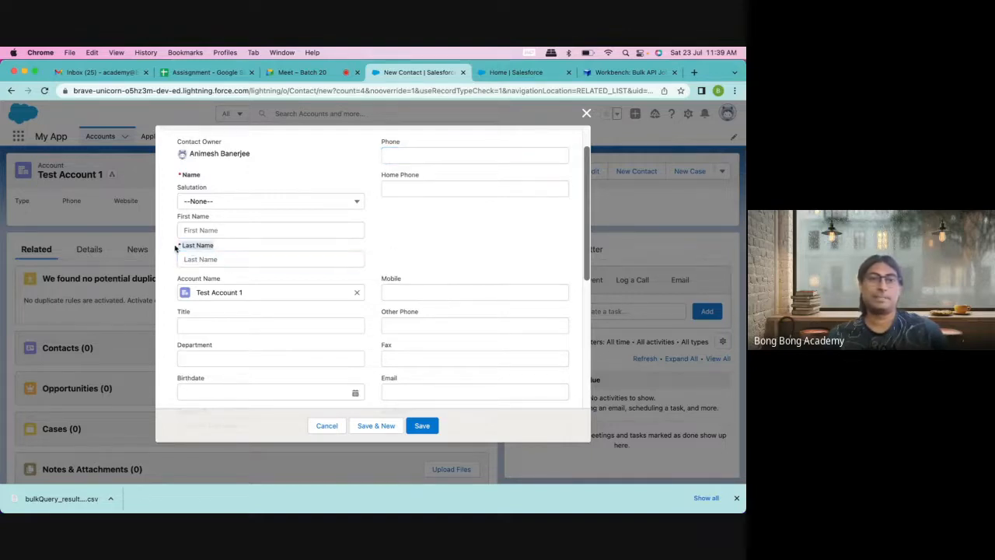
{"action": "left_click", "coordinate": [197, 233]}
{"action": "left_click", "coordinate": [192, 259]}
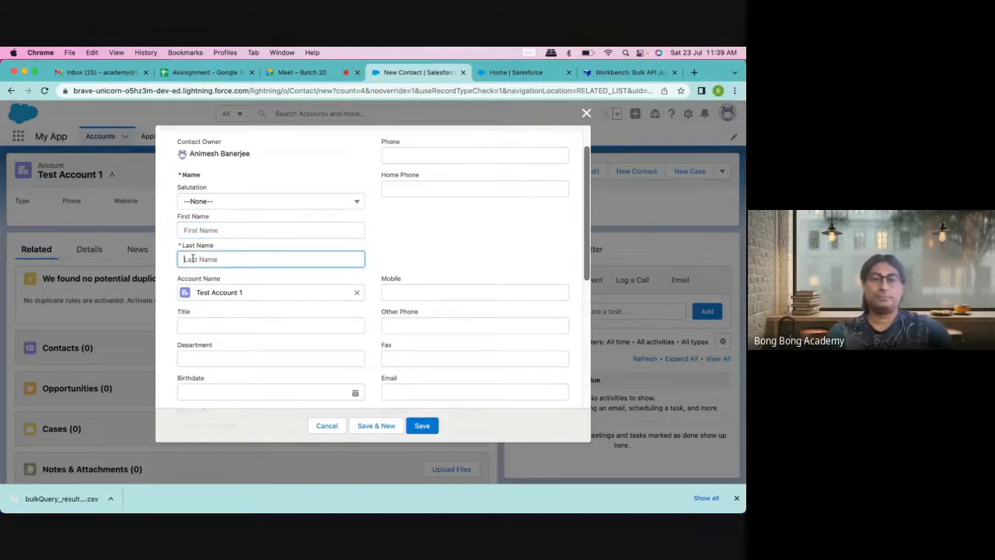
{"action": "type", "text": "Conta"}
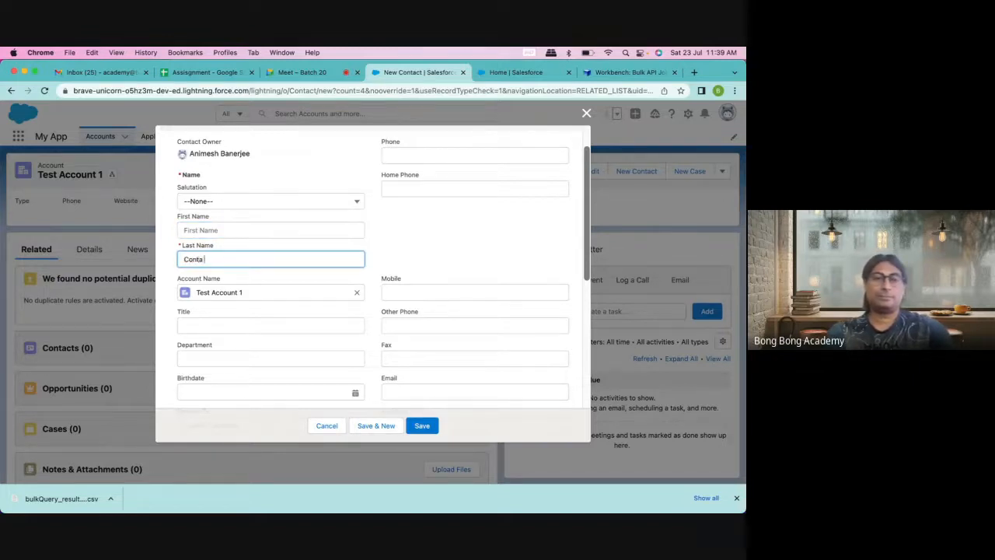
{"action": "type", "text": "ct 1"}
{"action": "left_click", "coordinate": [201, 231]}
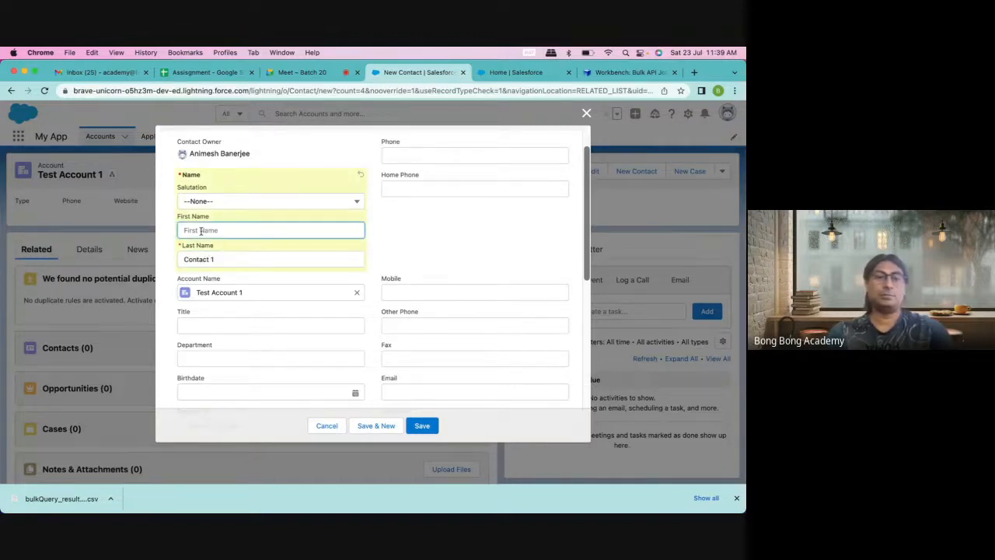
{"action": "type", "text": "Test"}
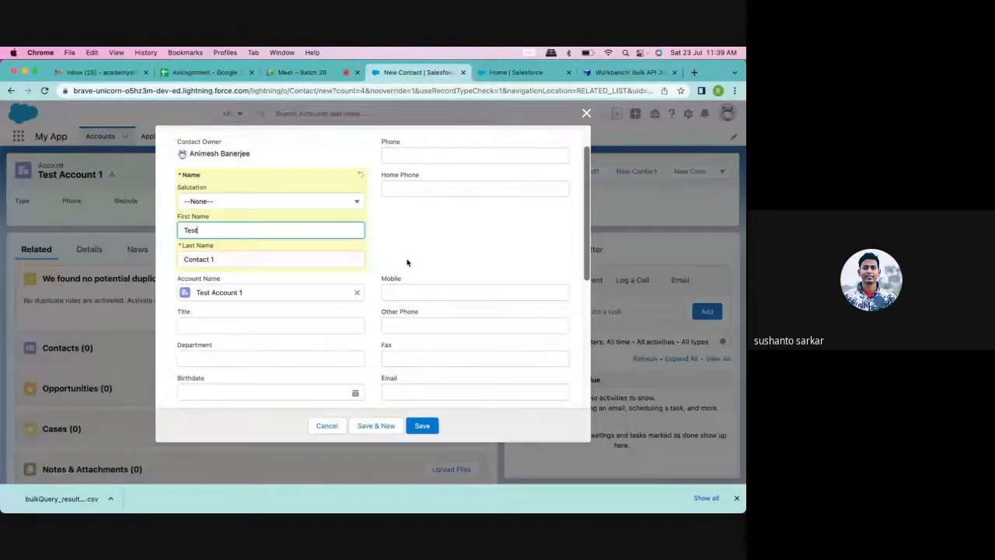
{"action": "left_click", "coordinate": [426, 432]}
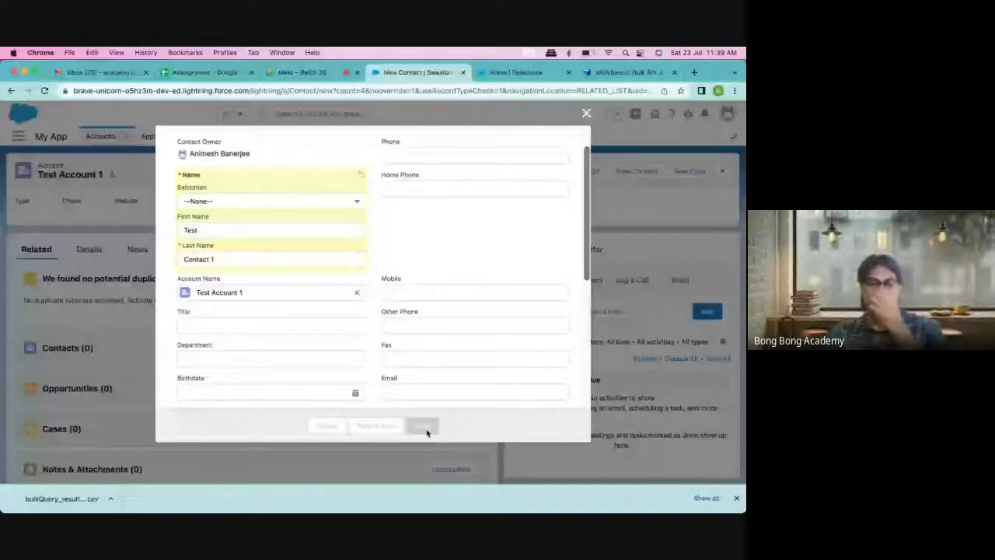
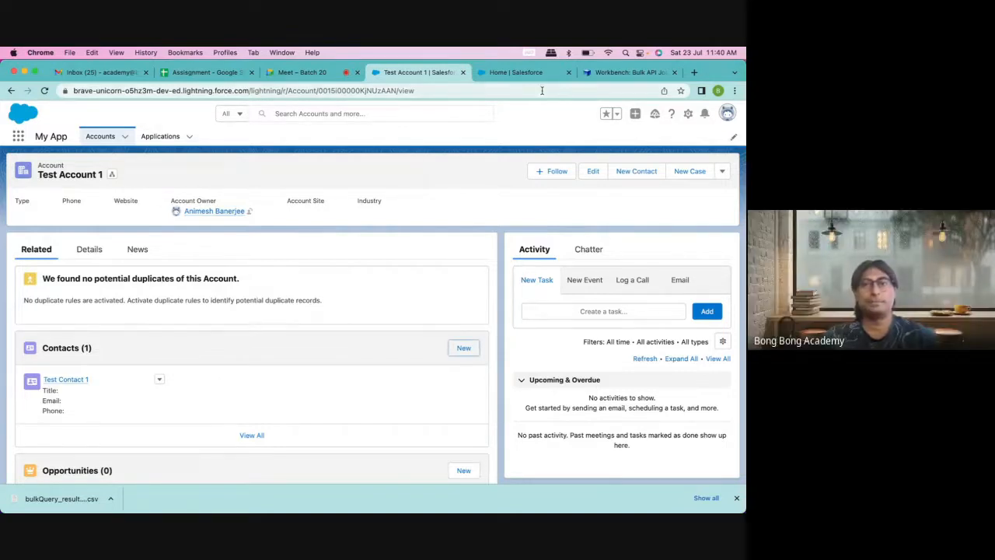
Step: Open a new Chrome tab beside Salesforce and focus the Google search box
{"action": "left_click", "coordinate": [694, 73]}
{"action": "left_click", "coordinate": [287, 267]}
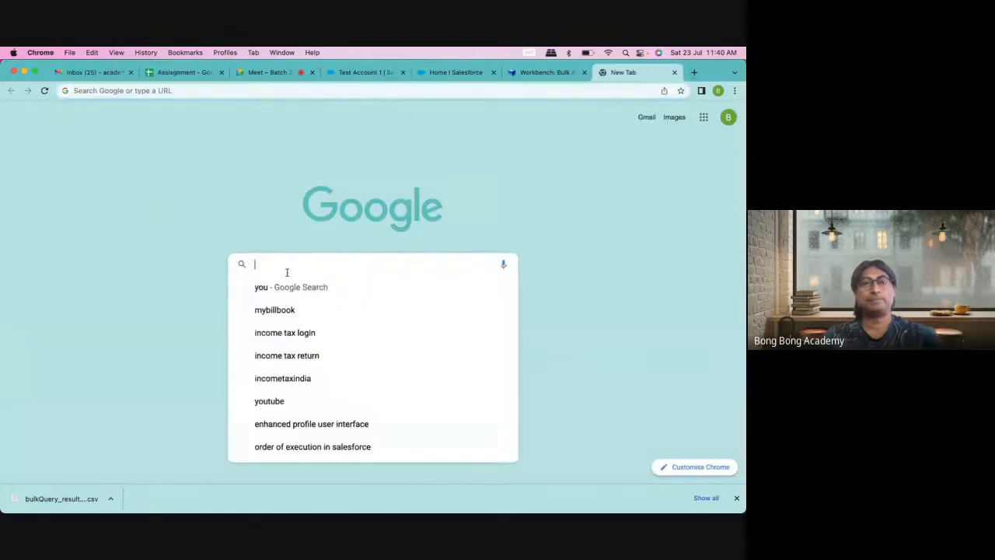
Step: Search Google for 'salesforce max field' and scroll through the results
{"action": "type", "text": "salesforce "}
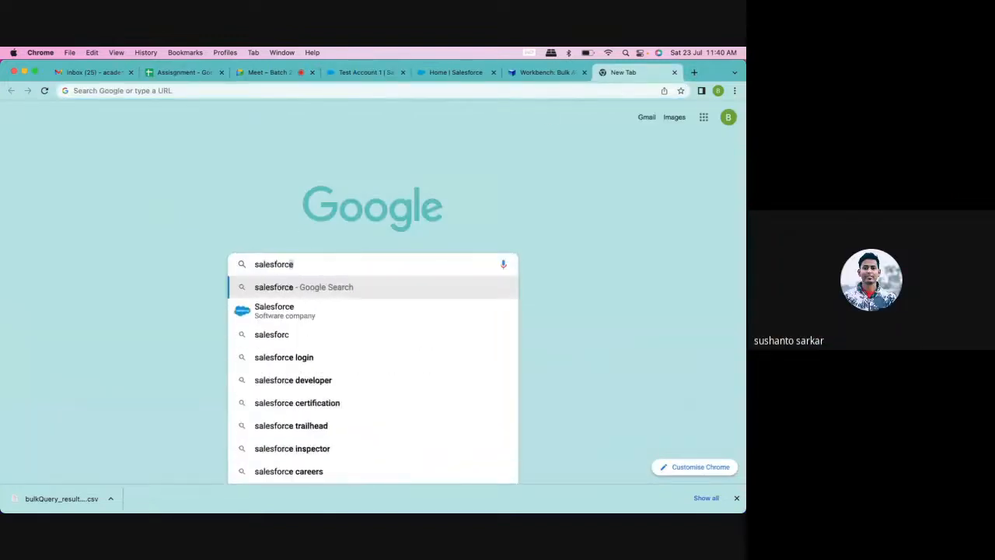
{"action": "type", "text": "max field"}
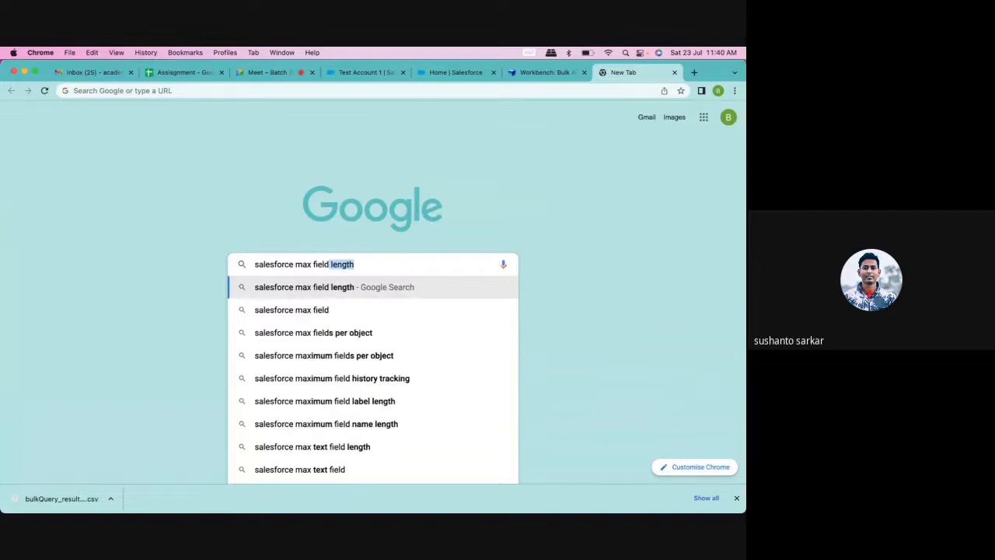
{"action": "key", "text": "BackSpace"}
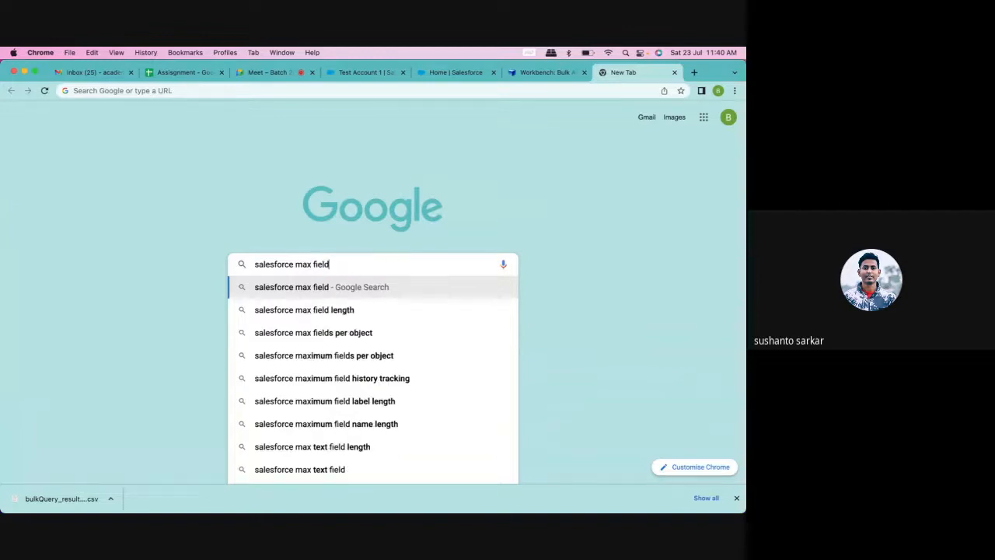
{"action": "key", "text": "Return"}
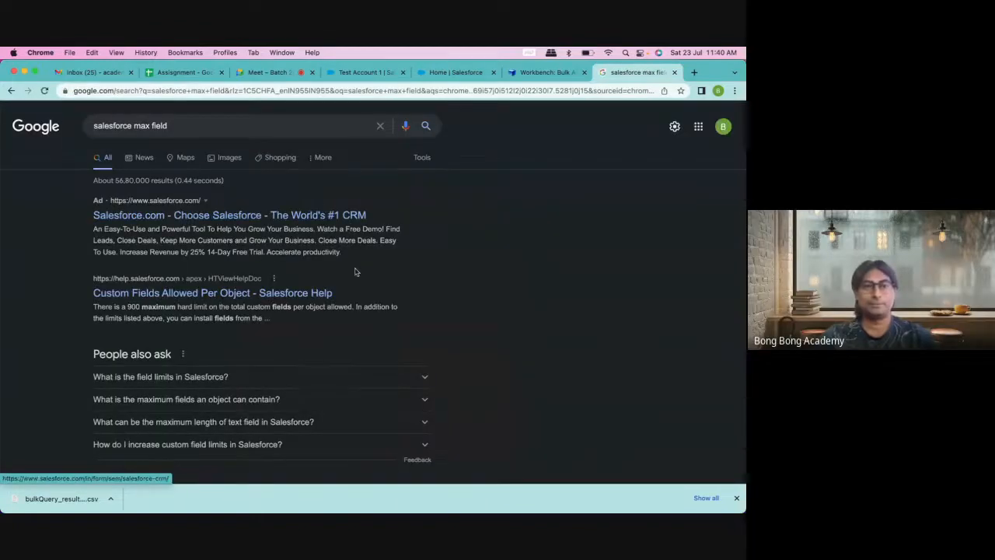
{"action": "scroll", "coordinate": [355, 272], "scroll_direction": "down", "scroll_amount": 1}
{"action": "scroll", "coordinate": [355, 271], "scroll_direction": "down", "scroll_amount": 1}
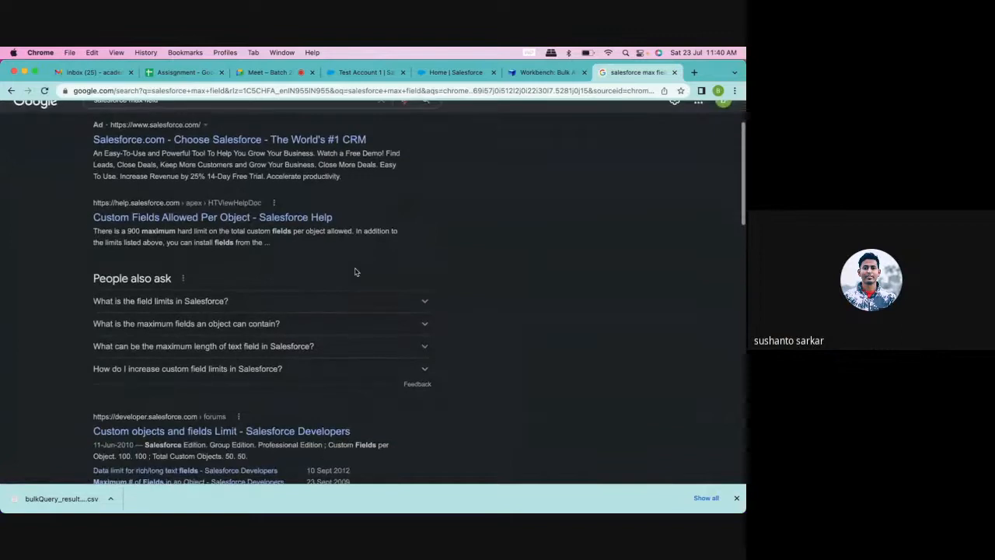
{"action": "scroll", "coordinate": [355, 271], "scroll_direction": "down", "scroll_amount": 2}
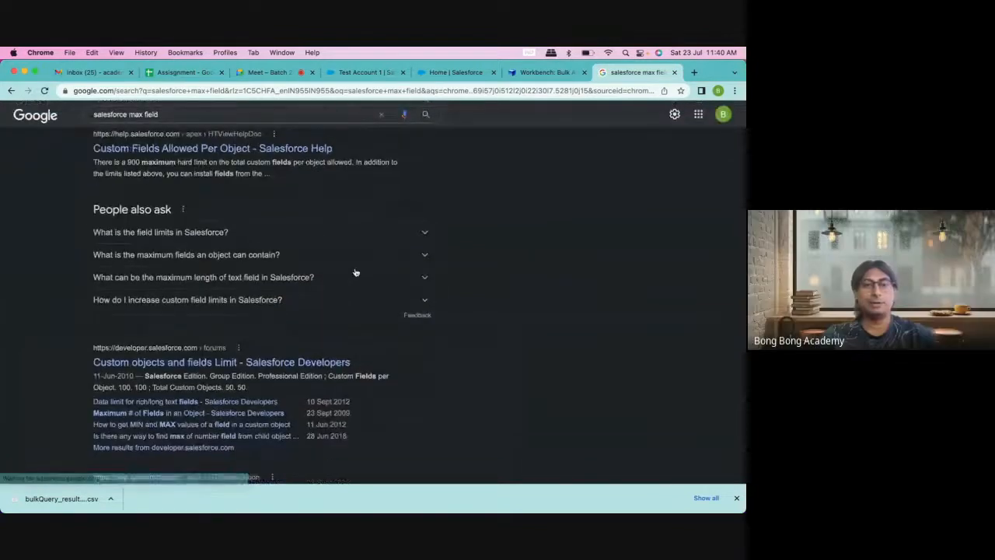
{"action": "scroll", "coordinate": [356, 271], "scroll_direction": "down", "scroll_amount": 1}
{"action": "scroll", "coordinate": [355, 271], "scroll_direction": "down", "scroll_amount": 3}
{"action": "scroll", "coordinate": [355, 272], "scroll_direction": "down", "scroll_amount": 1}
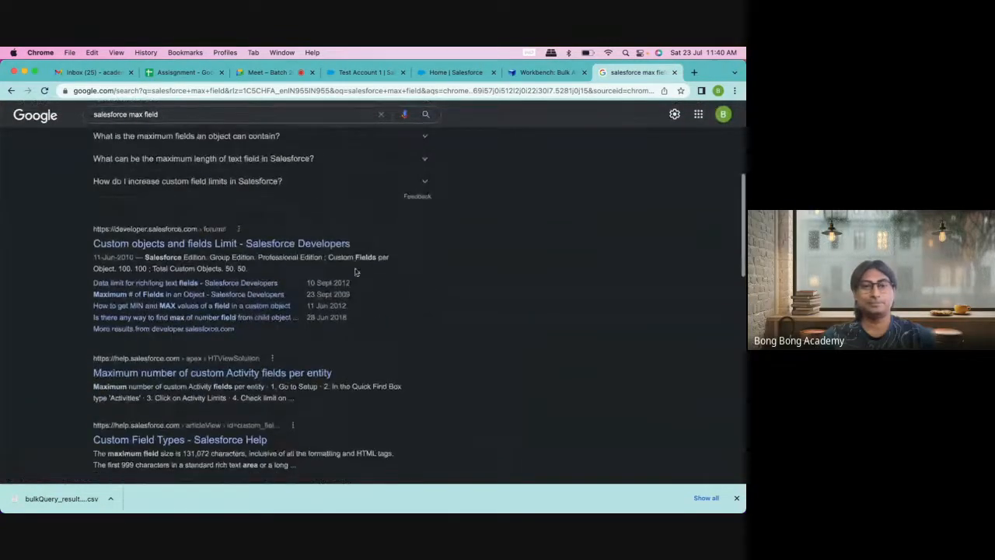
{"action": "scroll", "coordinate": [357, 300], "scroll_direction": "up", "scroll_amount": 8}
{"action": "scroll", "coordinate": [357, 300], "scroll_direction": "down", "scroll_amount": 1}
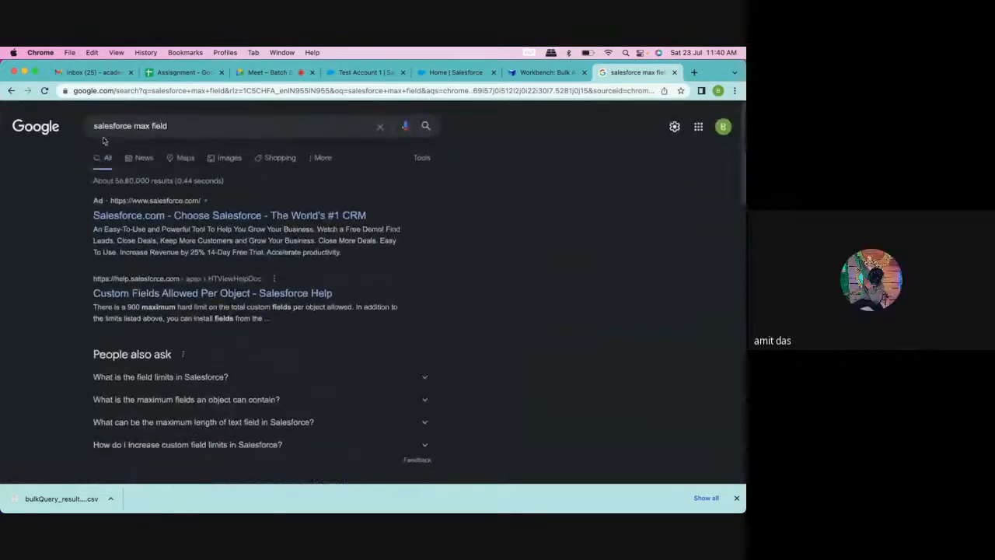
Step: Refine the search to 'salesforce max field number'
{"action": "left_click", "coordinate": [151, 126]}
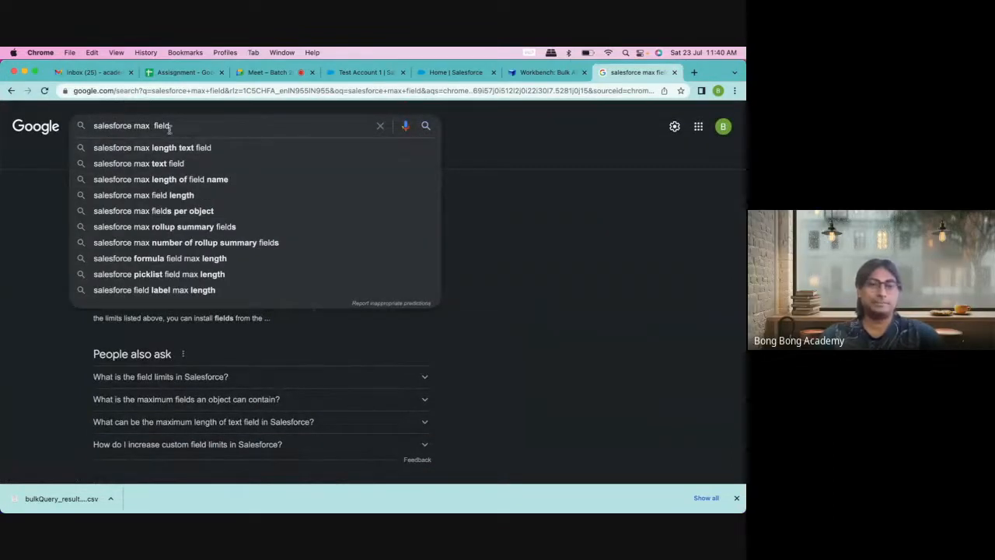
{"action": "type", "text": "f"}
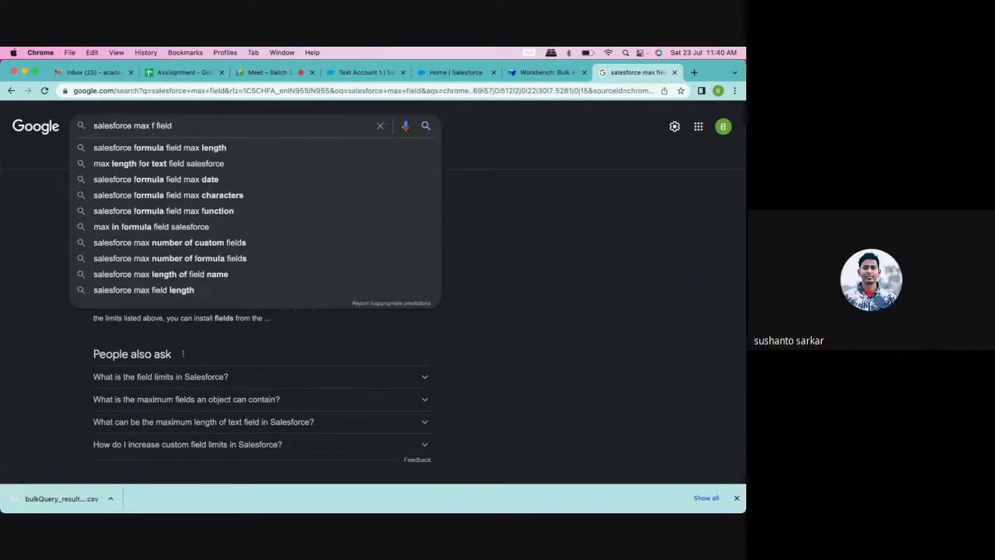
{"action": "key", "text": "BackSpace"}
{"action": "key", "text": "BackSpace"}
{"action": "left_click", "coordinate": [188, 123]}
{"action": "type", "text": "num"}
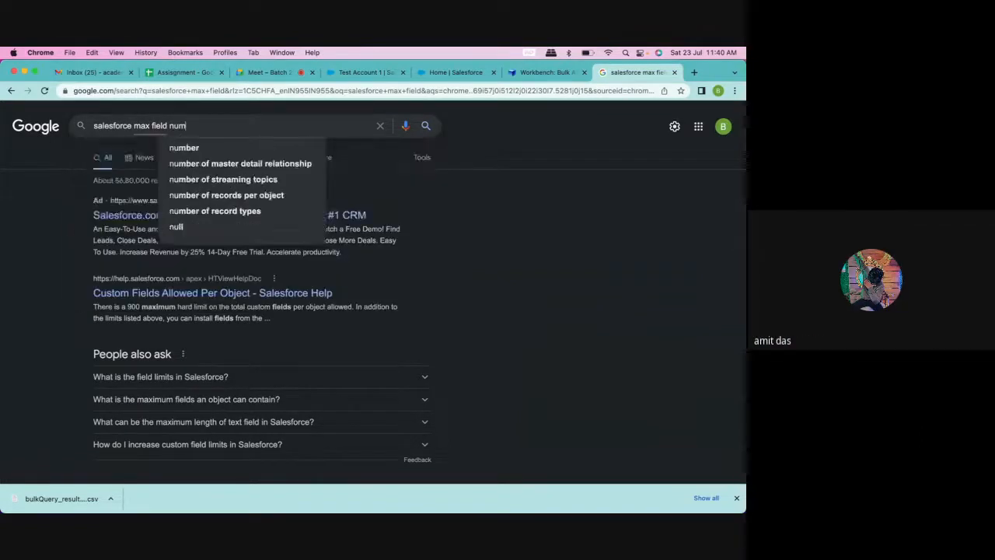
{"action": "type", "text": "ber"}
{"action": "key", "text": "Return"}
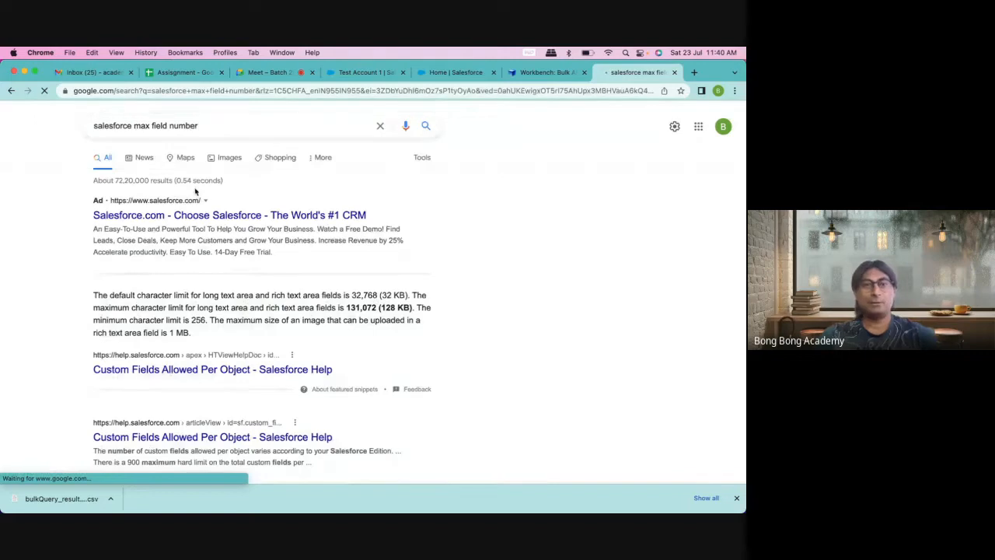
Step: Open the Salesforce Stack Exchange result on custom-object field limits in a new tab and switch to it
{"action": "scroll", "coordinate": [429, 257], "scroll_direction": "down", "scroll_amount": 1}
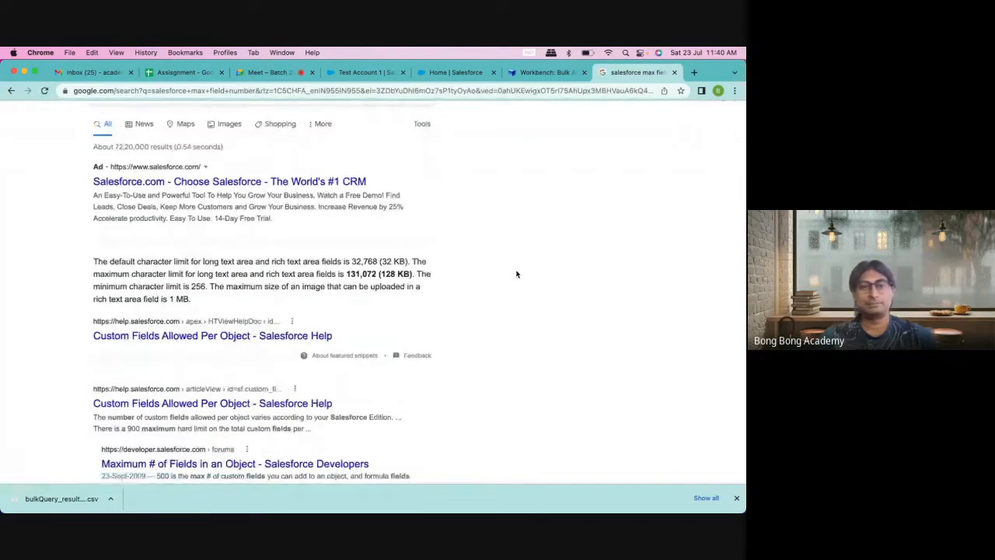
{"action": "scroll", "coordinate": [516, 273], "scroll_direction": "down", "scroll_amount": 2}
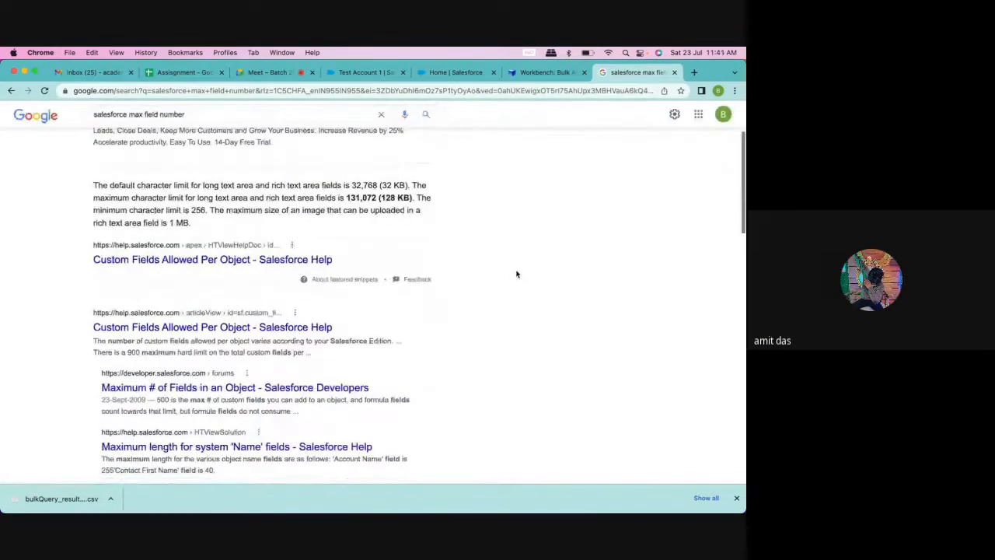
{"action": "scroll", "coordinate": [516, 273], "scroll_direction": "down", "scroll_amount": 5}
{"action": "scroll", "coordinate": [516, 273], "scroll_direction": "down", "scroll_amount": 5}
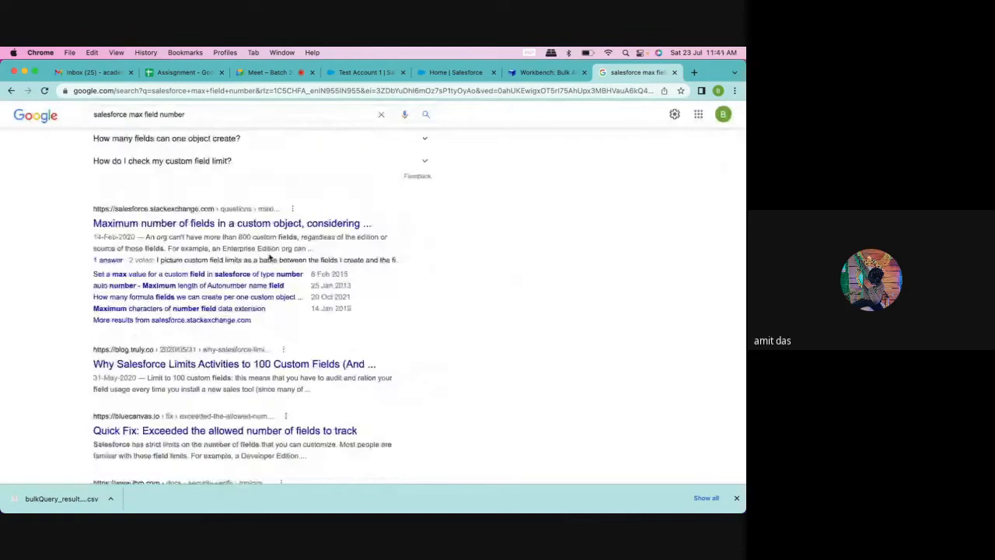
{"action": "right_click", "coordinate": [221, 226]}
{"action": "left_click", "coordinate": [260, 232]}
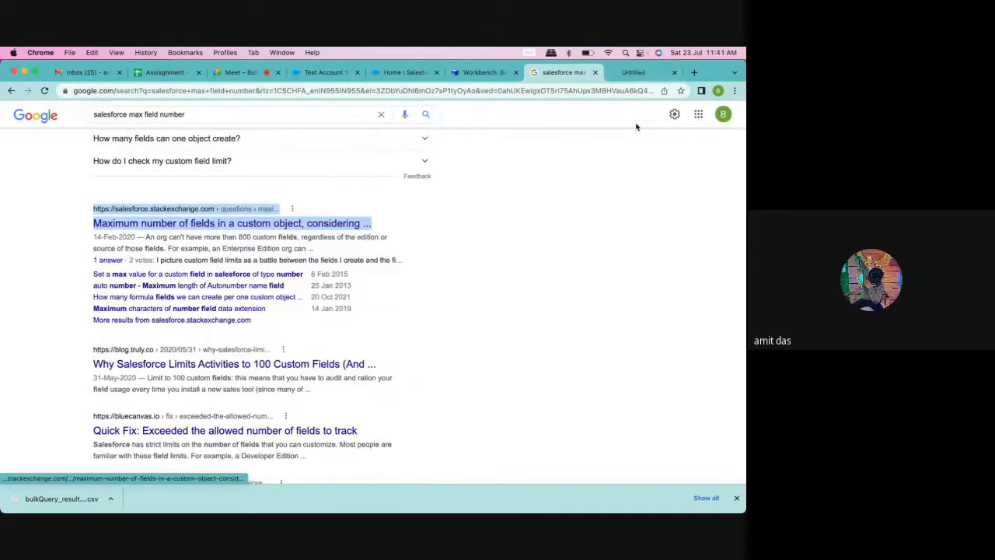
{"action": "left_click", "coordinate": [619, 72]}
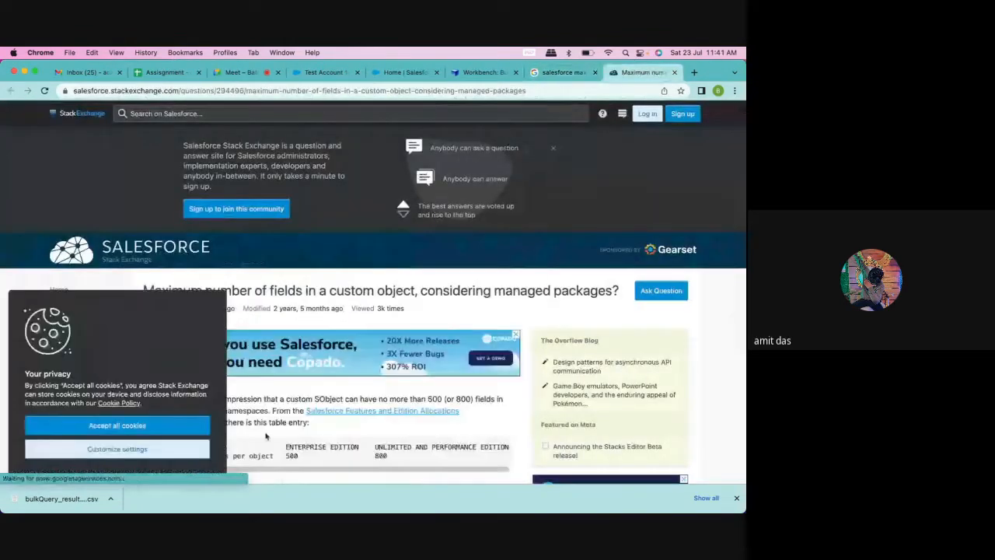
Step: Find the field-limit table and select the 800 and 500 edition limits
{"action": "scroll", "coordinate": [243, 402], "scroll_direction": "down", "scroll_amount": 5}
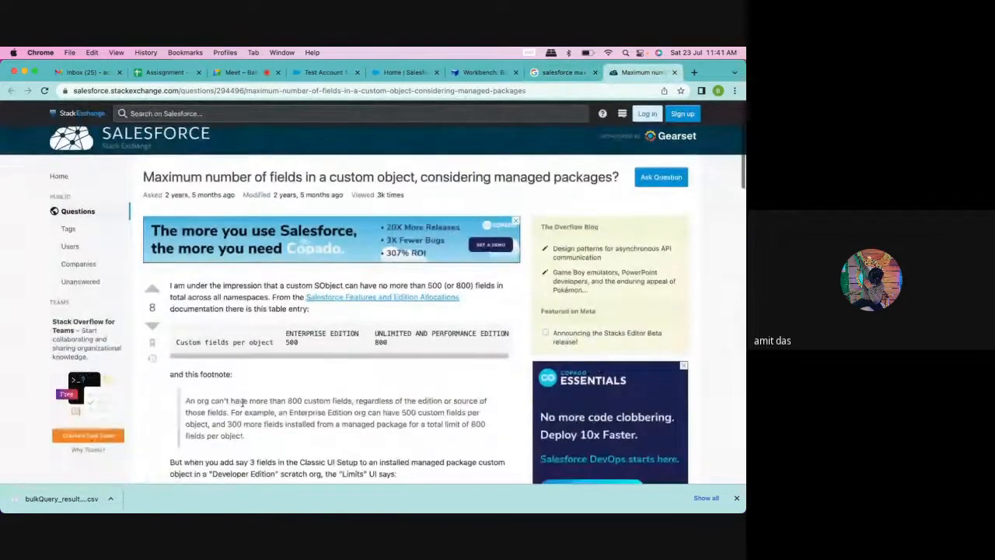
{"action": "left_click_drag", "start_coordinate": [376, 254], "coordinate": [393, 266]}
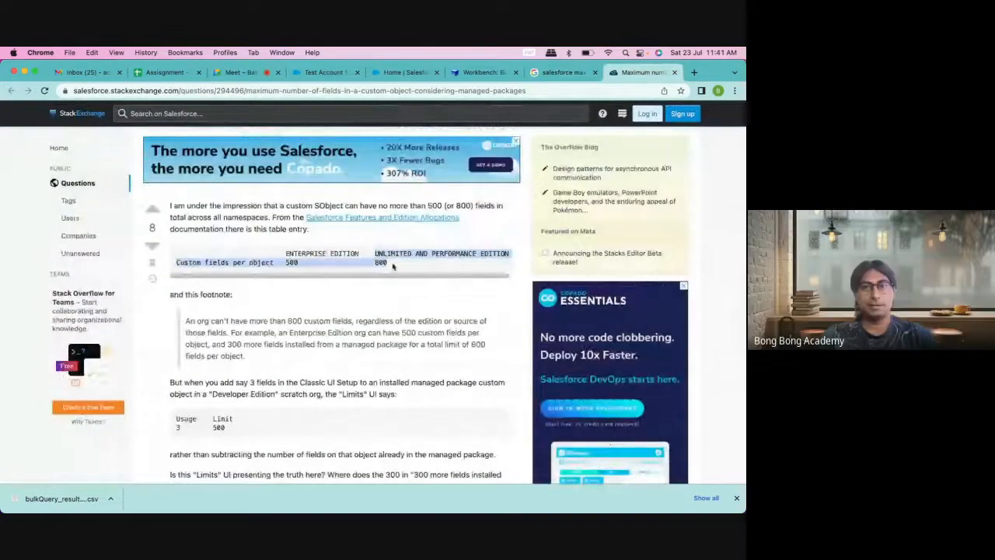
{"action": "left_click", "coordinate": [385, 263]}
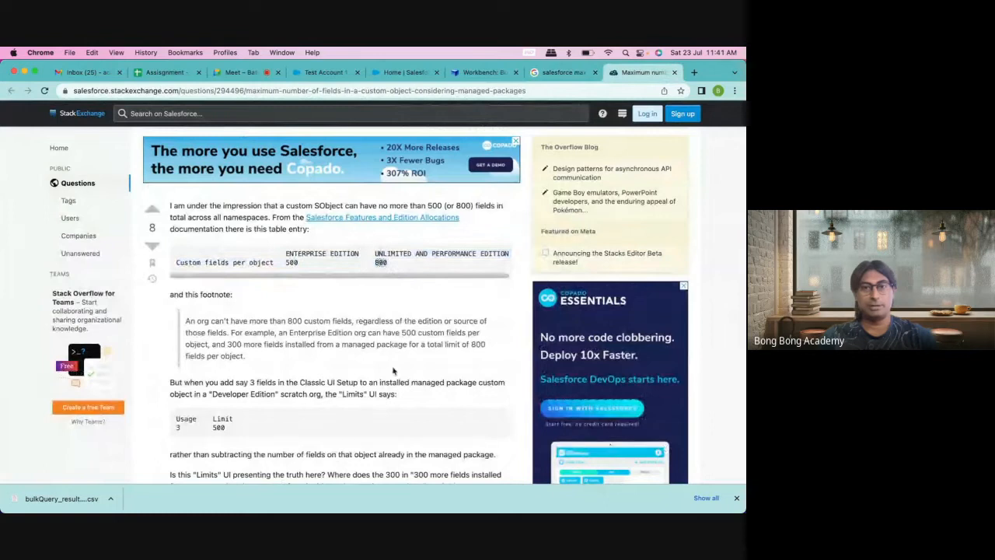
{"action": "double_click", "coordinate": [292, 263]}
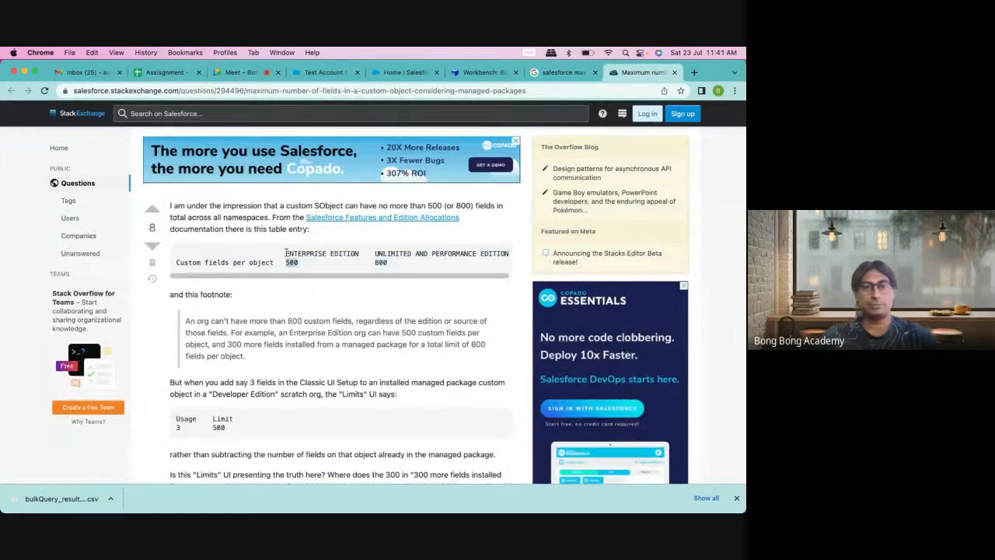
Step: Read through the answer, then close the Stack Exchange tab
{"action": "scroll", "coordinate": [338, 365], "scroll_direction": "down", "scroll_amount": 10}
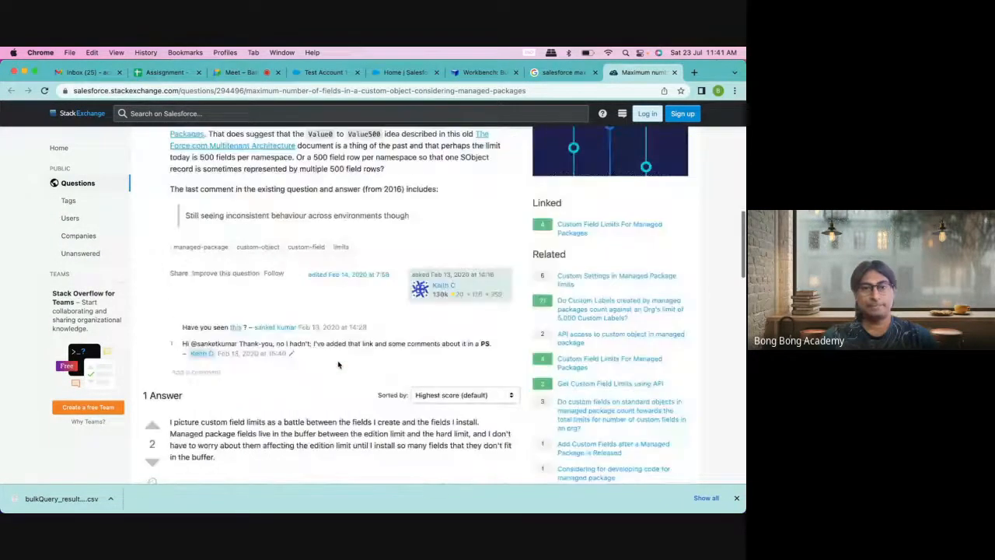
{"action": "scroll", "coordinate": [338, 365], "scroll_direction": "down", "scroll_amount": 5}
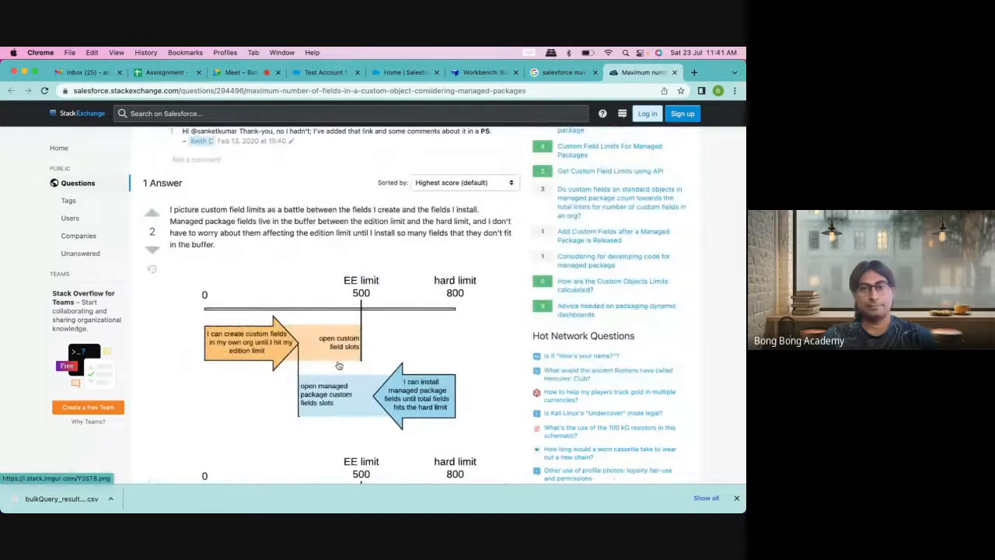
{"action": "scroll", "coordinate": [338, 365], "scroll_direction": "down", "scroll_amount": 3}
{"action": "scroll", "coordinate": [338, 365], "scroll_direction": "down", "scroll_amount": 2}
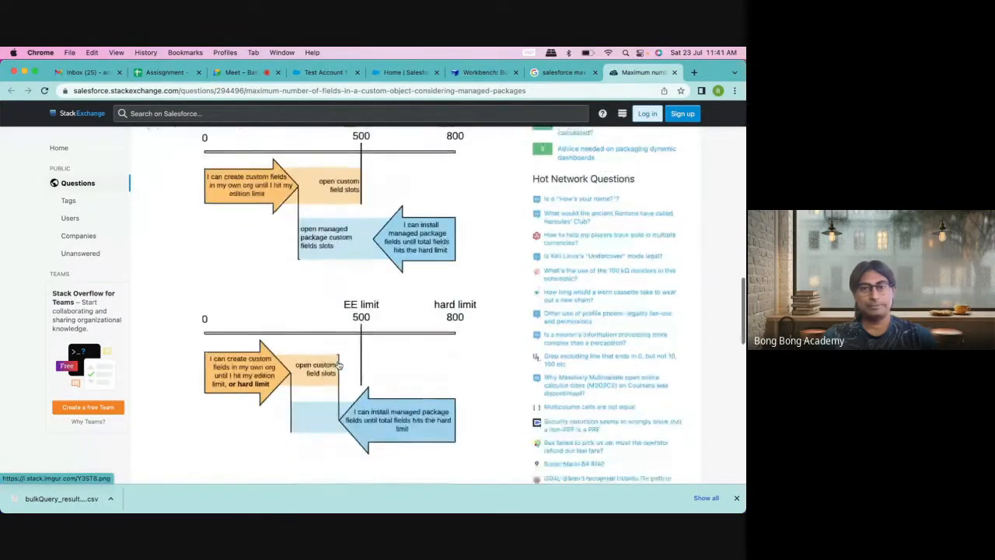
{"action": "scroll", "coordinate": [338, 364], "scroll_direction": "down", "scroll_amount": 10}
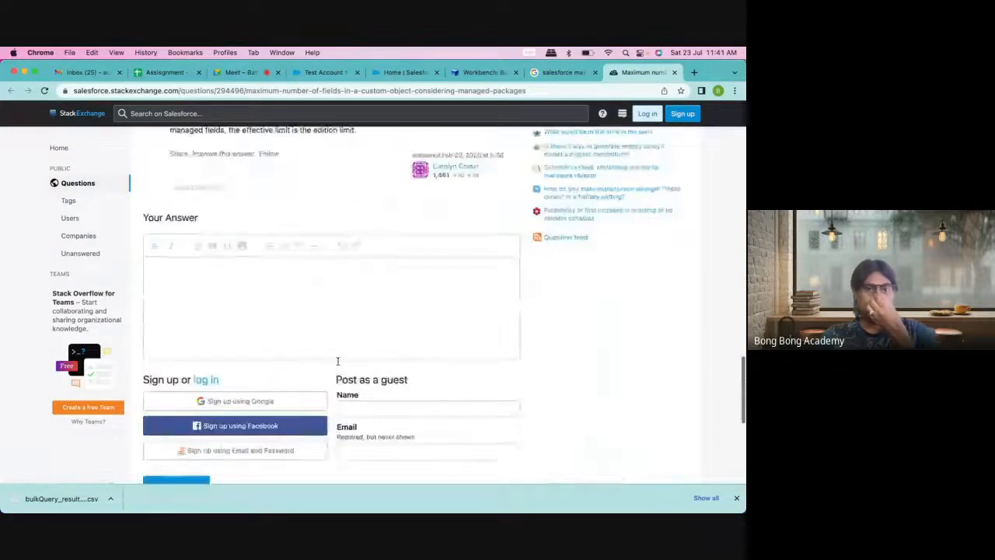
{"action": "scroll", "coordinate": [338, 360], "scroll_direction": "up", "scroll_amount": 20}
{"action": "scroll", "coordinate": [338, 365], "scroll_direction": "up", "scroll_amount": 3}
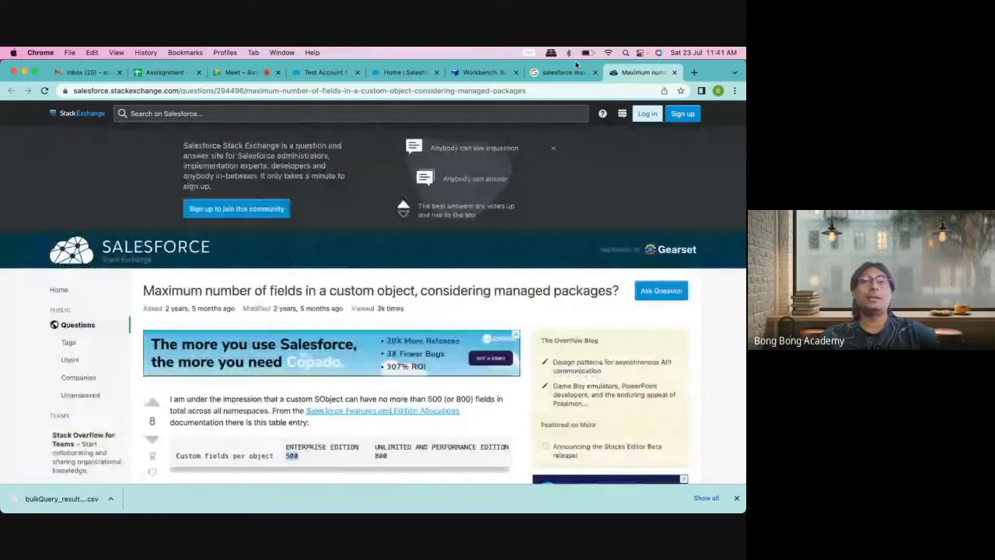
{"action": "left_click", "coordinate": [674, 73]}
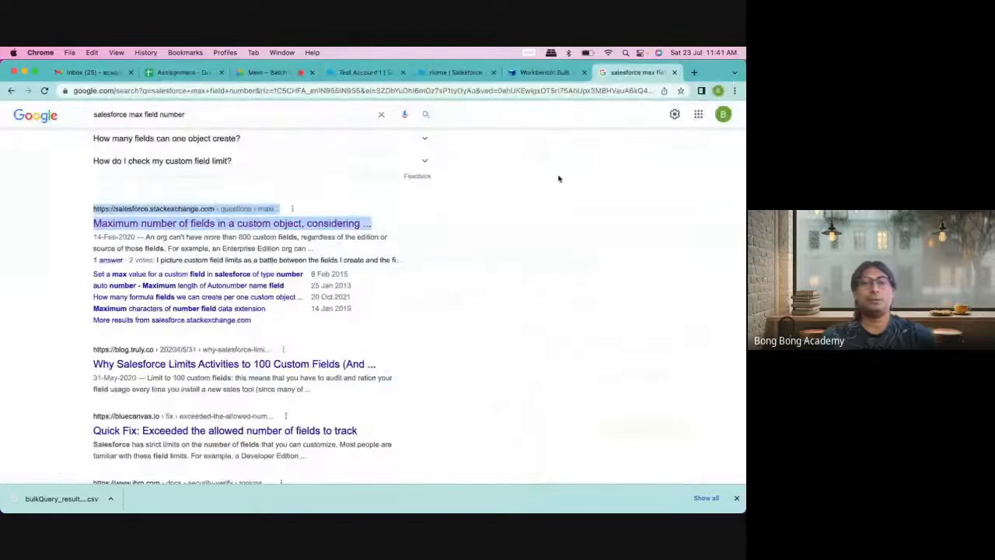
Step: Close the Google results tab and move past the Meet and Test Account 1 tabs to Excel's Book1
{"action": "left_click", "coordinate": [674, 73]}
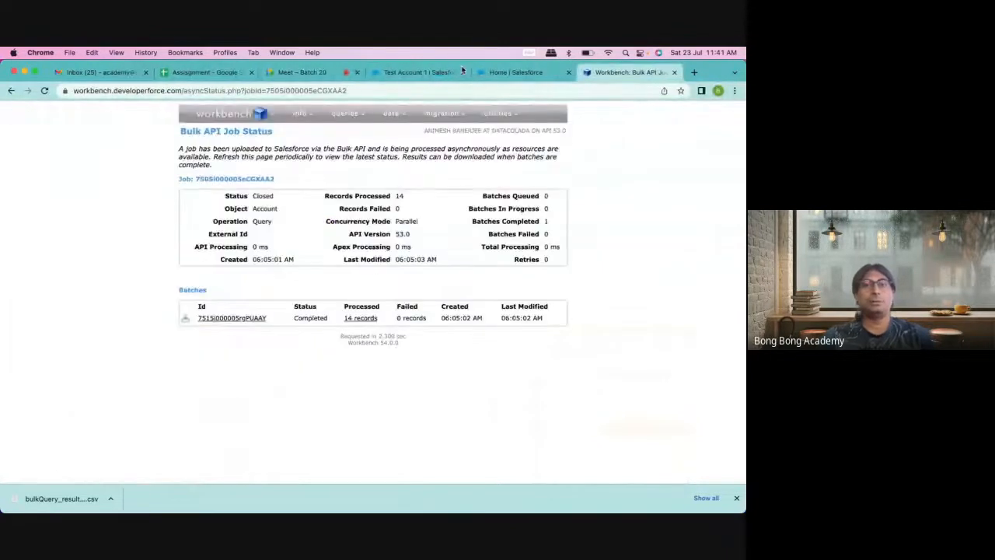
{"action": "left_click", "coordinate": [303, 72]}
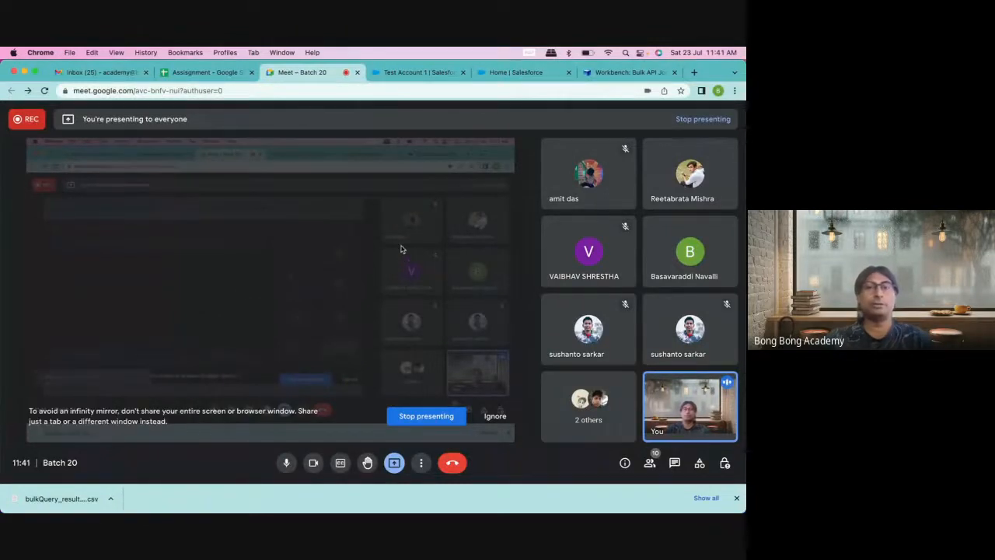
{"action": "left_click", "coordinate": [417, 72]}
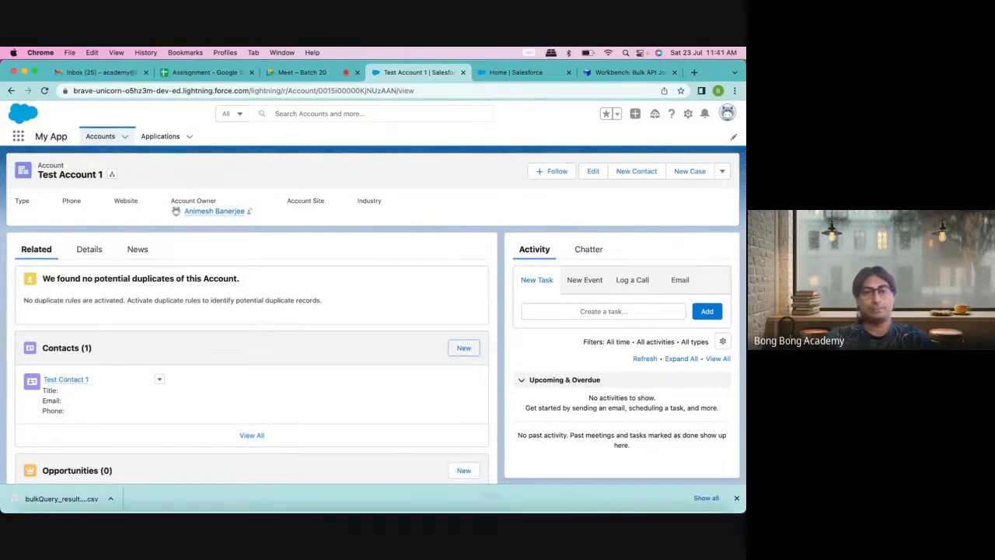
{"action": "mouse_move", "coordinate": [621, 501]}
{"action": "left_click", "coordinate": [665, 498]}
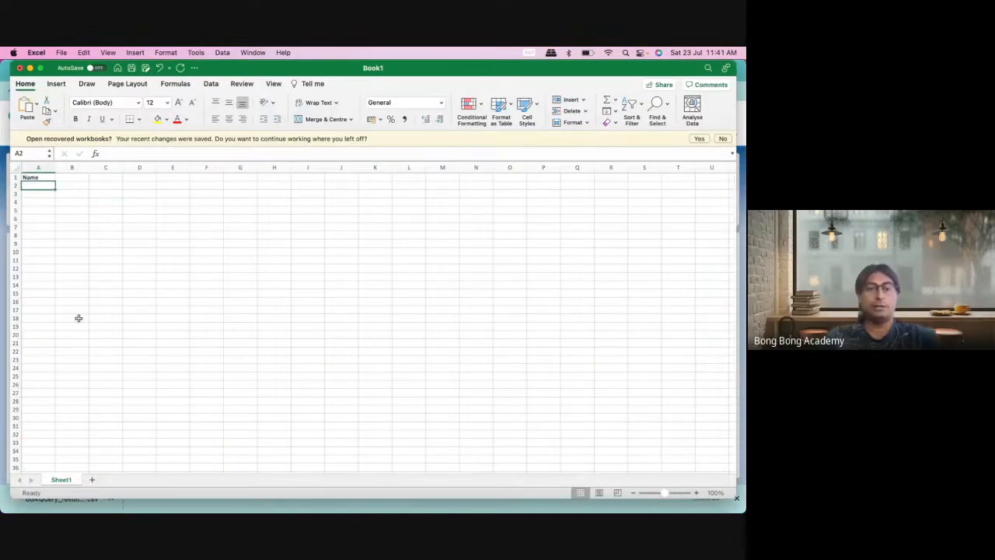
Step: Enter Account 100 in A2 and fill the series down to Account 110 in A12
{"action": "type", "text": "Account 100"}
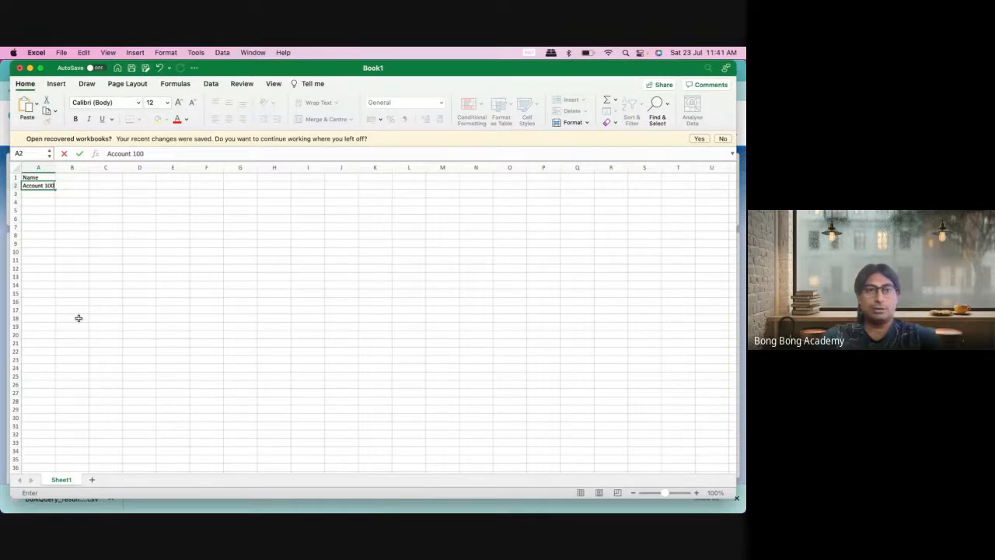
{"action": "left_click", "coordinate": [57, 216]}
{"action": "left_click", "coordinate": [38, 186]}
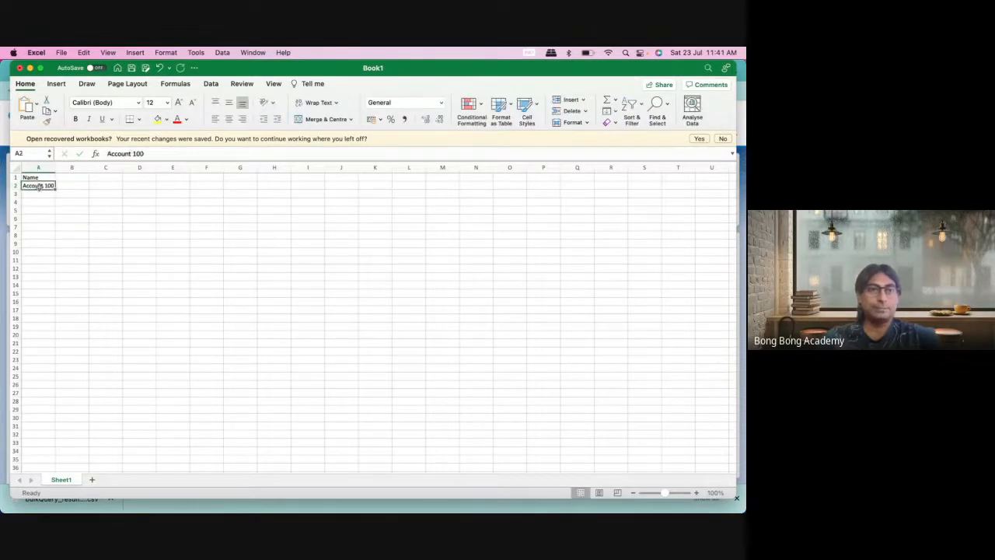
{"action": "left_click_drag", "start_coordinate": [55, 189], "coordinate": [59, 265]}
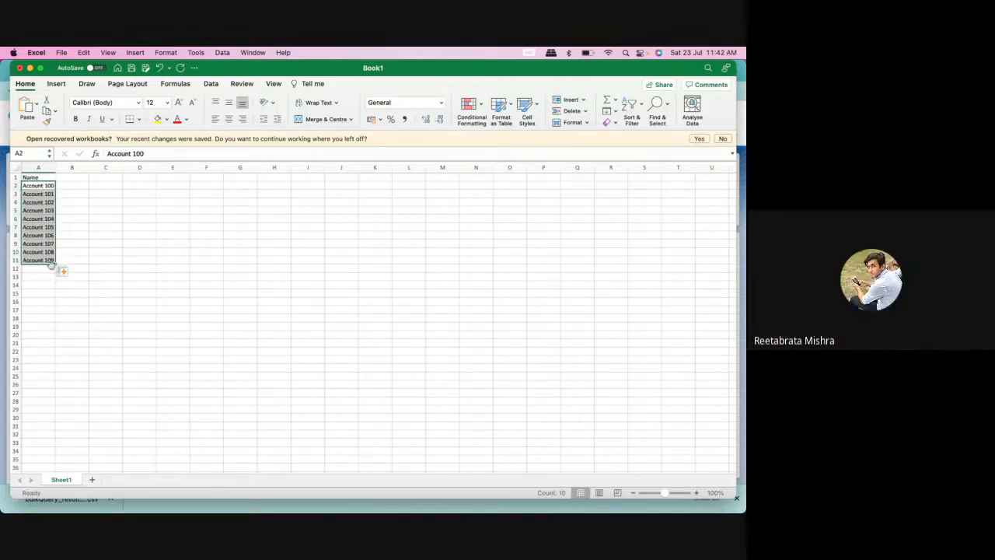
{"action": "left_click", "coordinate": [113, 235]}
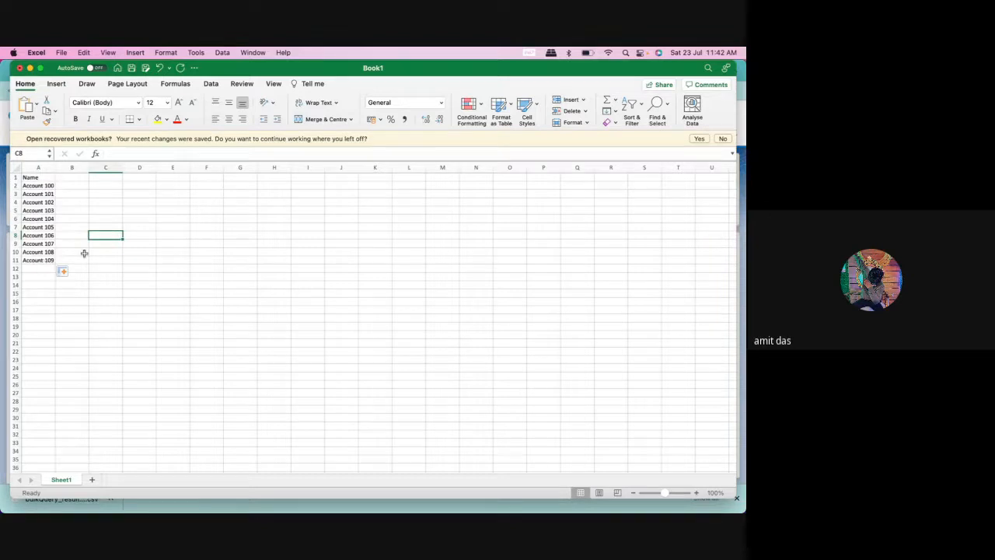
{"action": "left_click", "coordinate": [47, 263]}
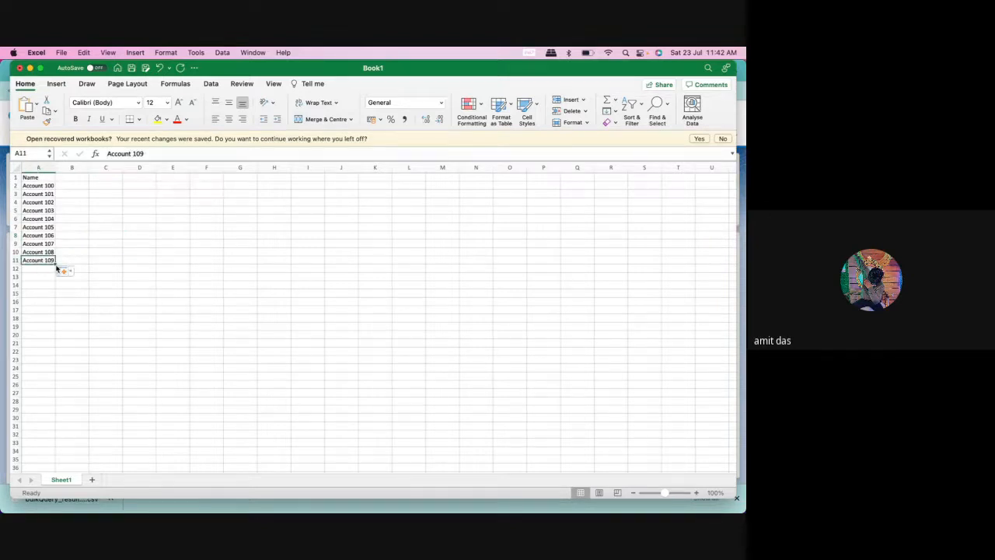
{"action": "left_click", "coordinate": [59, 269]}
{"action": "left_click", "coordinate": [58, 269]}
{"action": "left_click_drag", "start_coordinate": [54, 263], "coordinate": [55, 272]}
{"action": "left_click", "coordinate": [180, 221]}
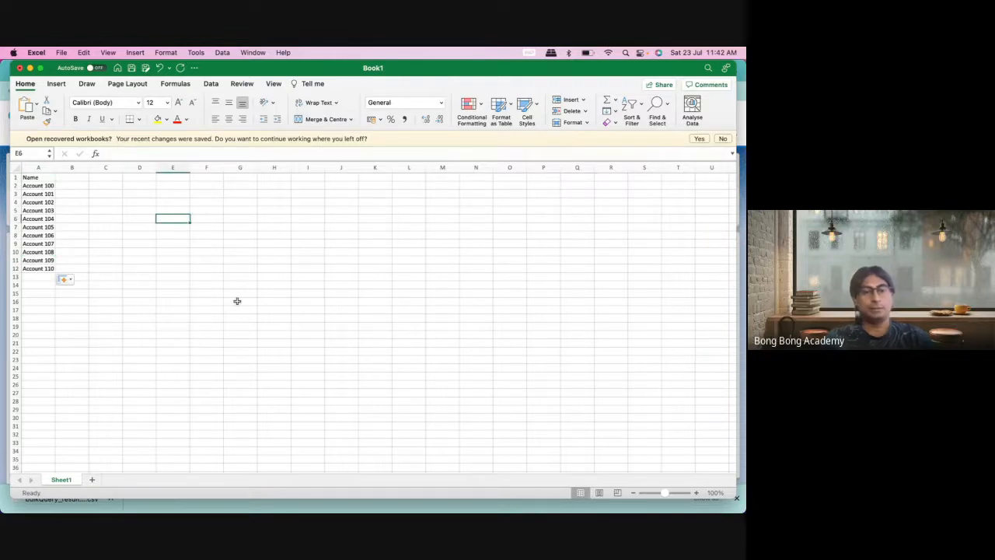
{"action": "left_click", "coordinate": [60, 52]}
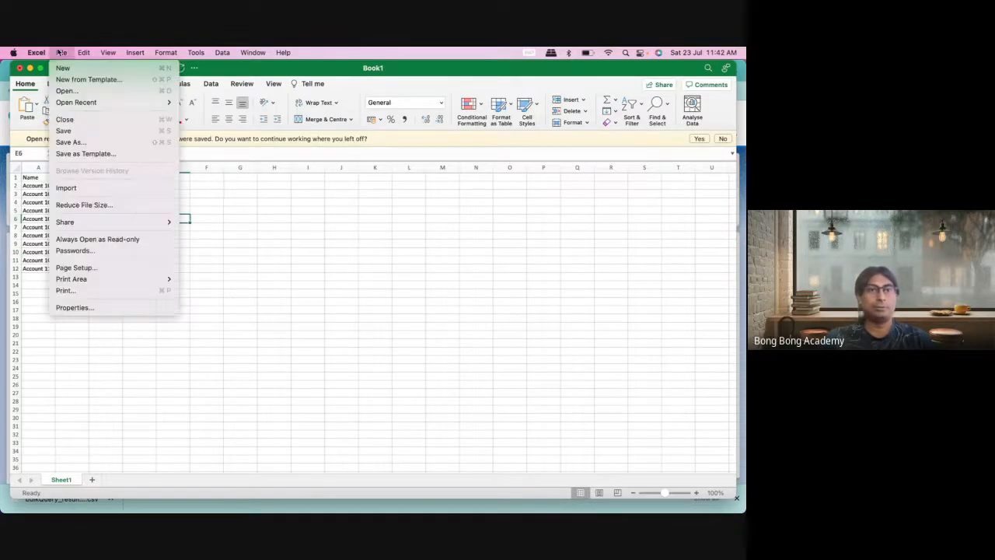
Step: Save the workbook as AccountNew in CSV UTF-8 (Comma-delimited) format and close the window
{"action": "left_click", "coordinate": [117, 143]}
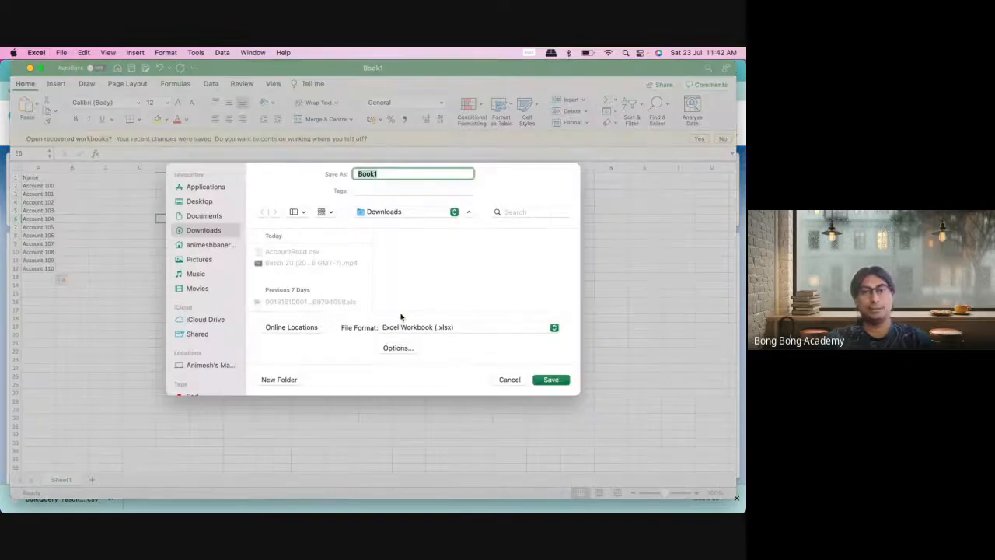
{"action": "left_click", "coordinate": [406, 327]}
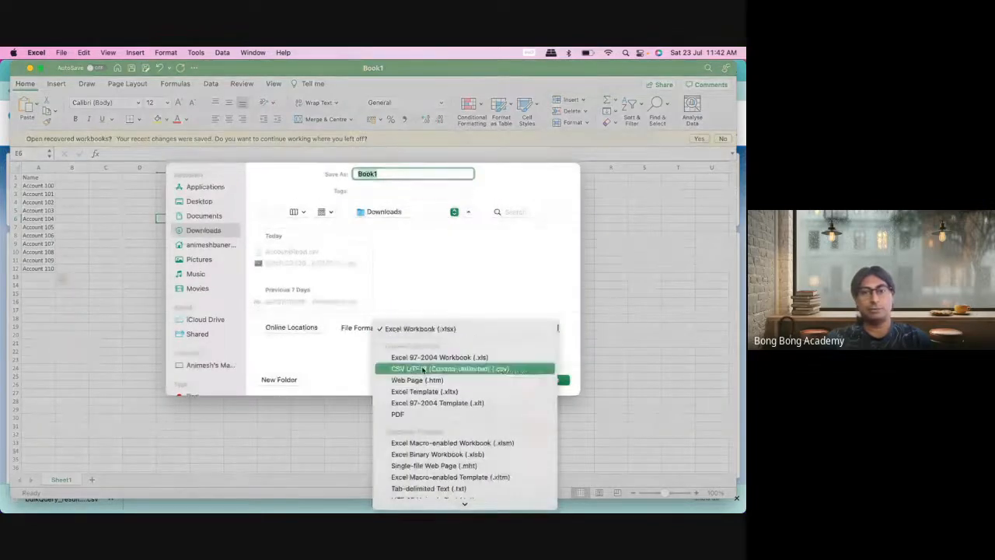
{"action": "scroll", "coordinate": [429, 420], "scroll_direction": "down", "scroll_amount": 3}
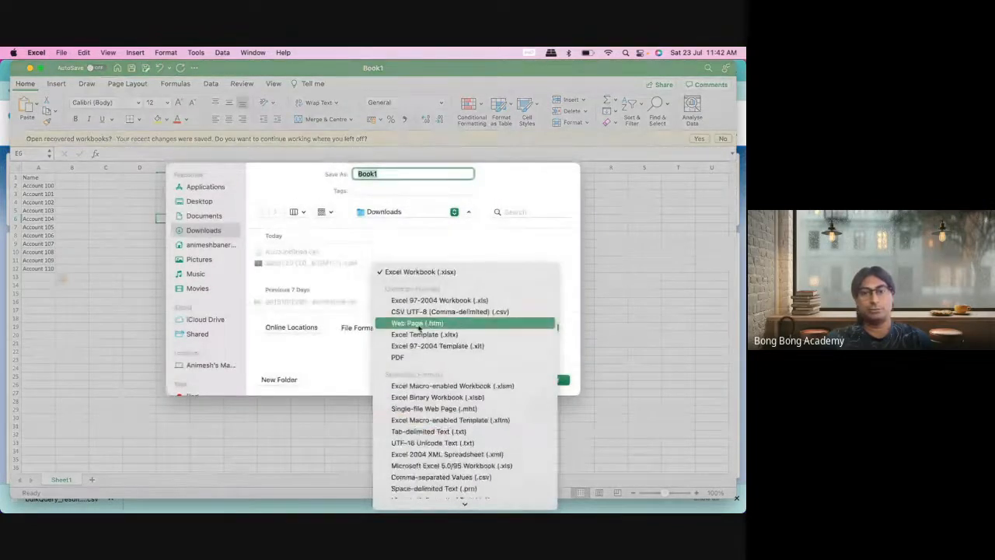
{"action": "left_click", "coordinate": [461, 311]}
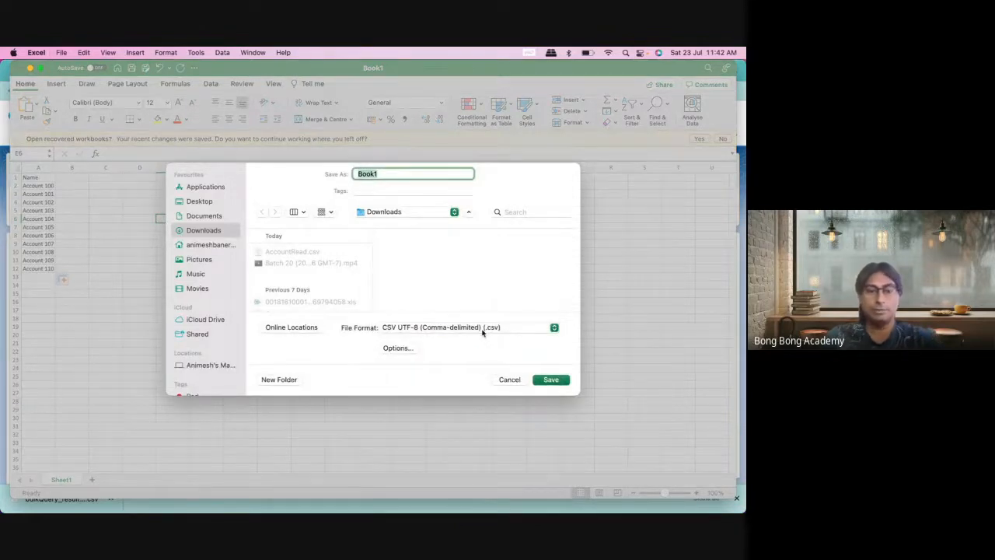
{"action": "type", "text": "AccountNew"}
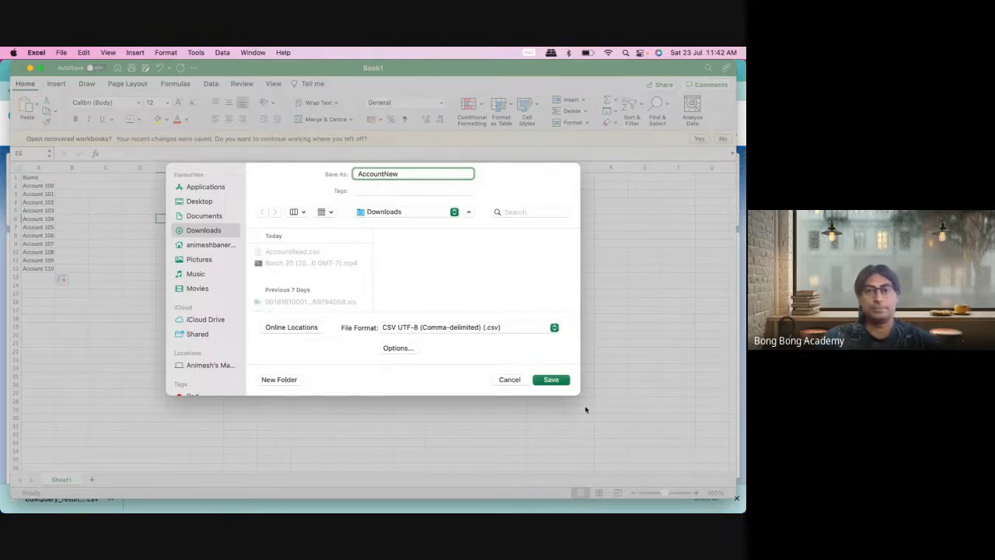
{"action": "left_click", "coordinate": [559, 381]}
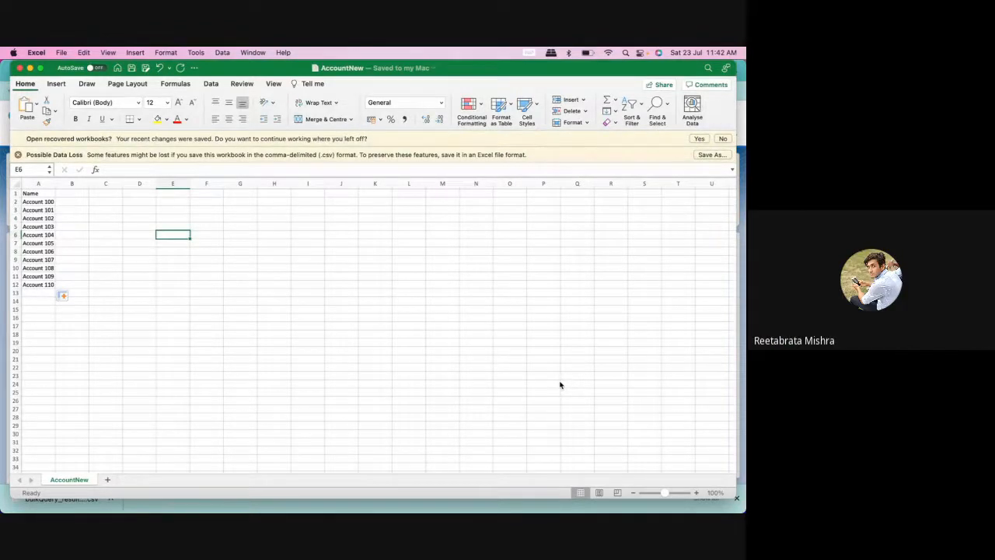
{"action": "left_click", "coordinate": [19, 68]}
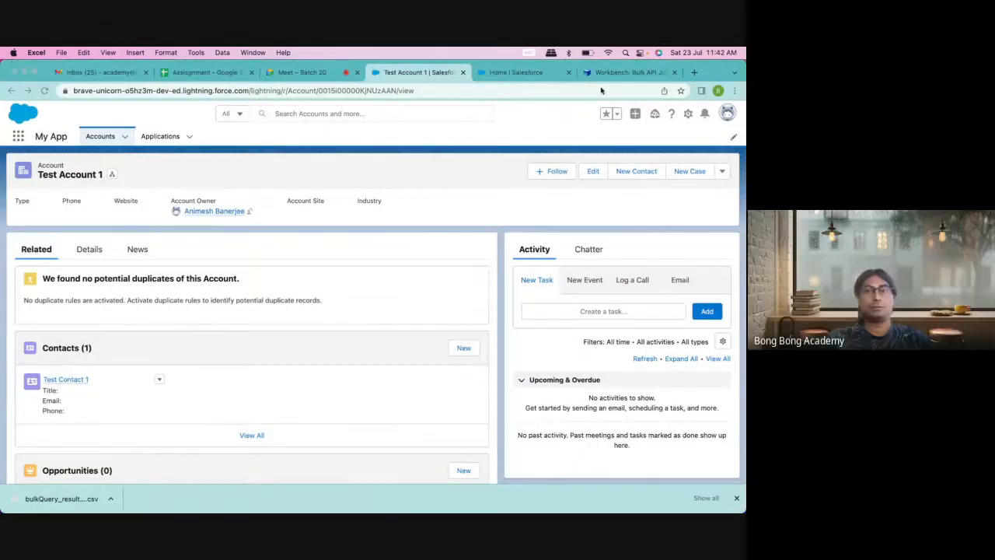
Step: Start a Workbench insert of Account records from the file AccountNew.csv
{"action": "left_click", "coordinate": [622, 72]}
{"action": "mouse_move", "coordinate": [402, 117]}
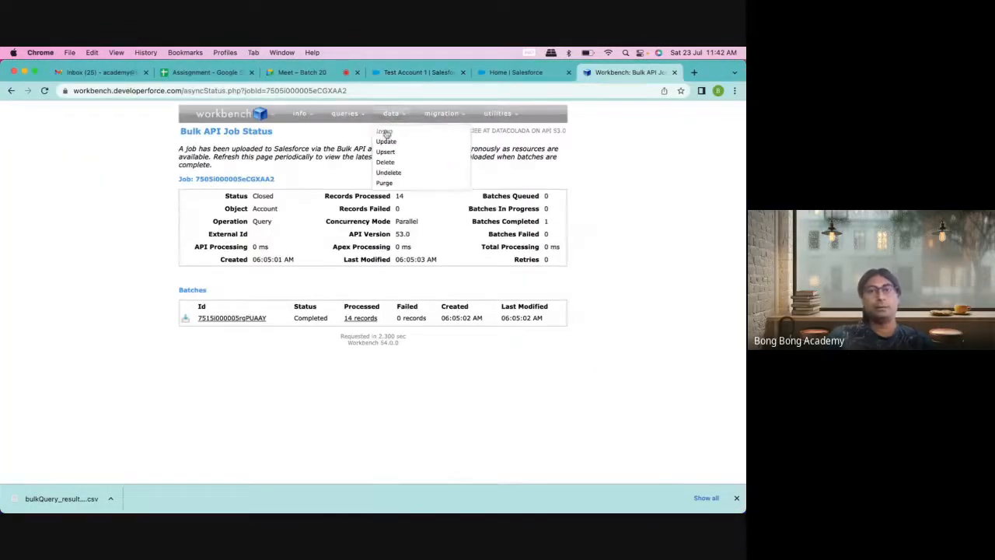
{"action": "left_click", "coordinate": [386, 132]}
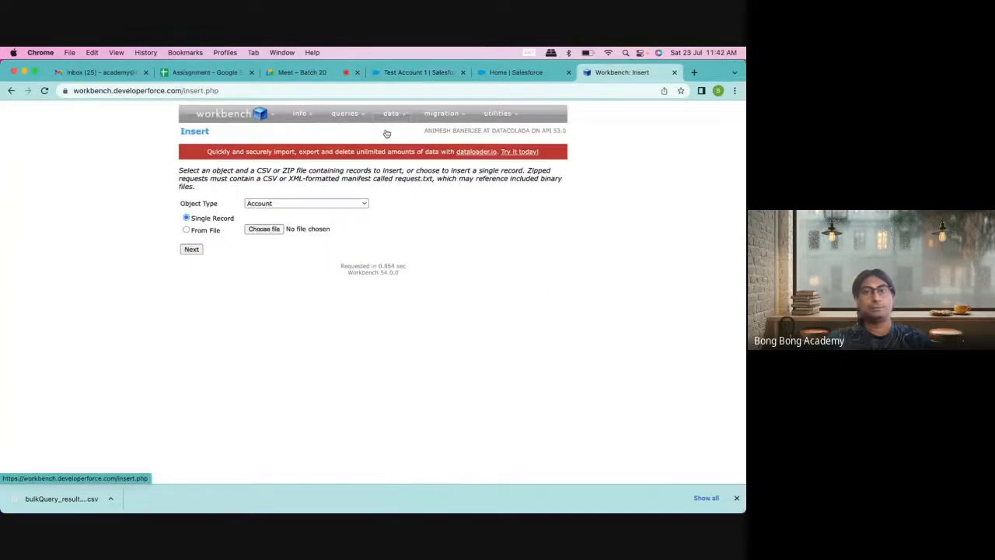
{"action": "left_click", "coordinate": [264, 229]}
{"action": "left_click", "coordinate": [303, 225]}
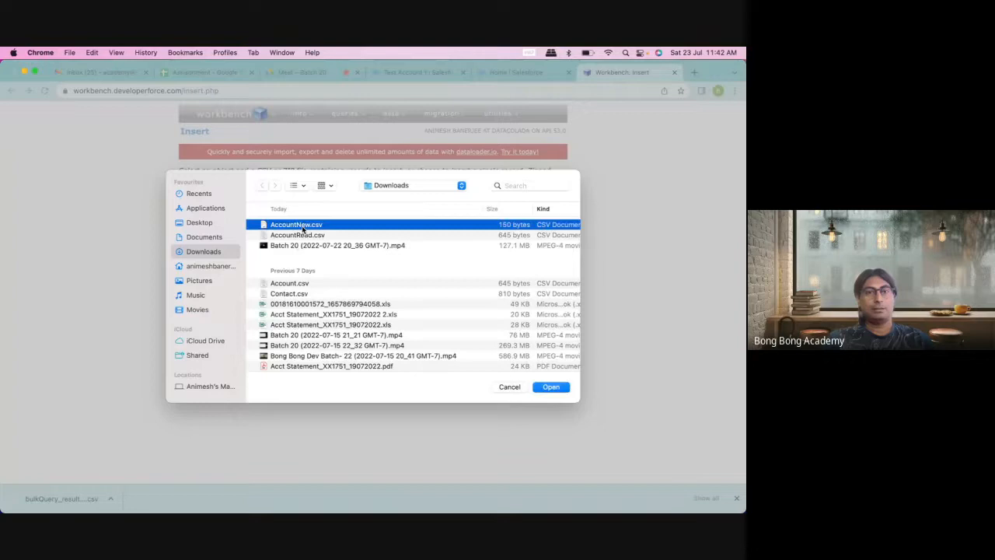
{"action": "left_click", "coordinate": [550, 386]}
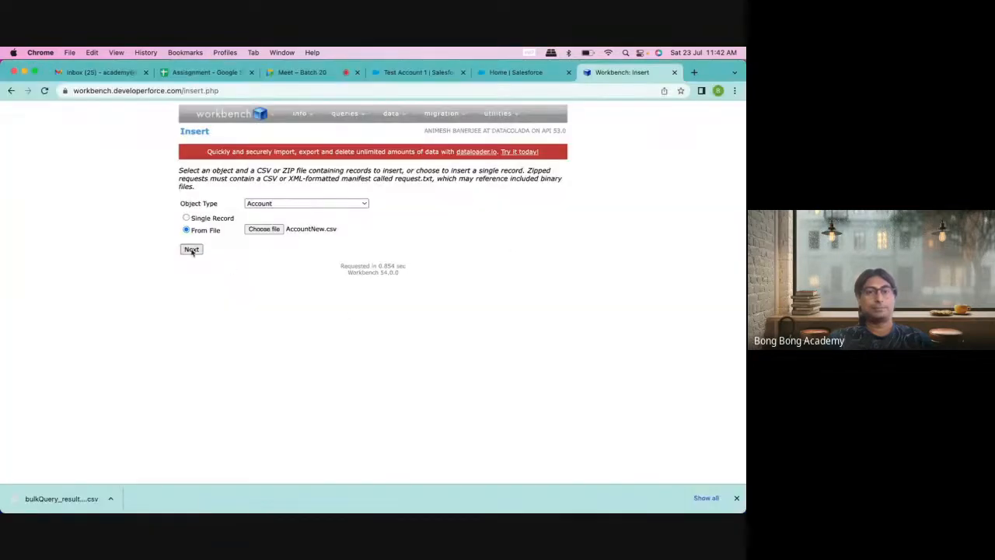
{"action": "left_click", "coordinate": [192, 250]}
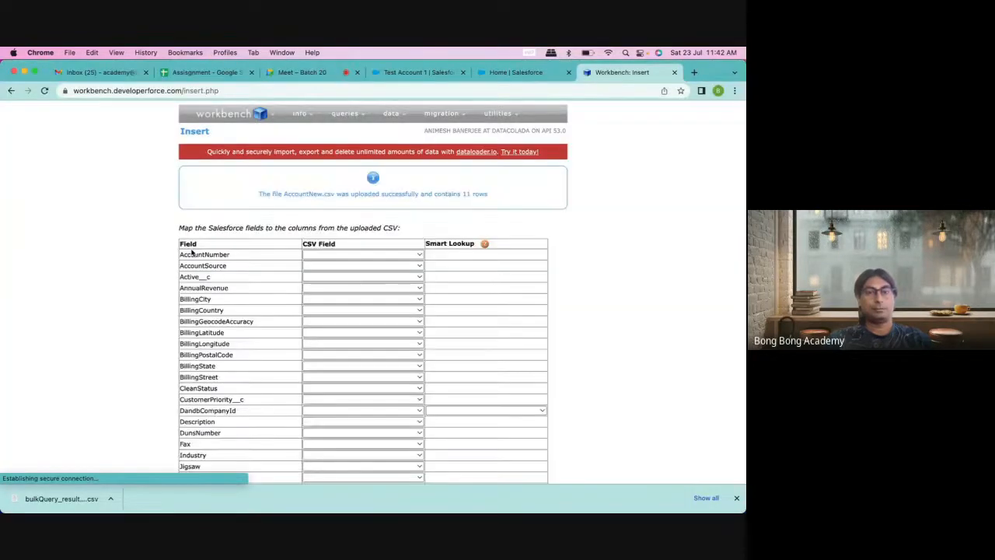
Step: Map the Account Name field to the CSV Name column and submit the mapping
{"action": "scroll", "coordinate": [245, 302], "scroll_direction": "down", "scroll_amount": 5}
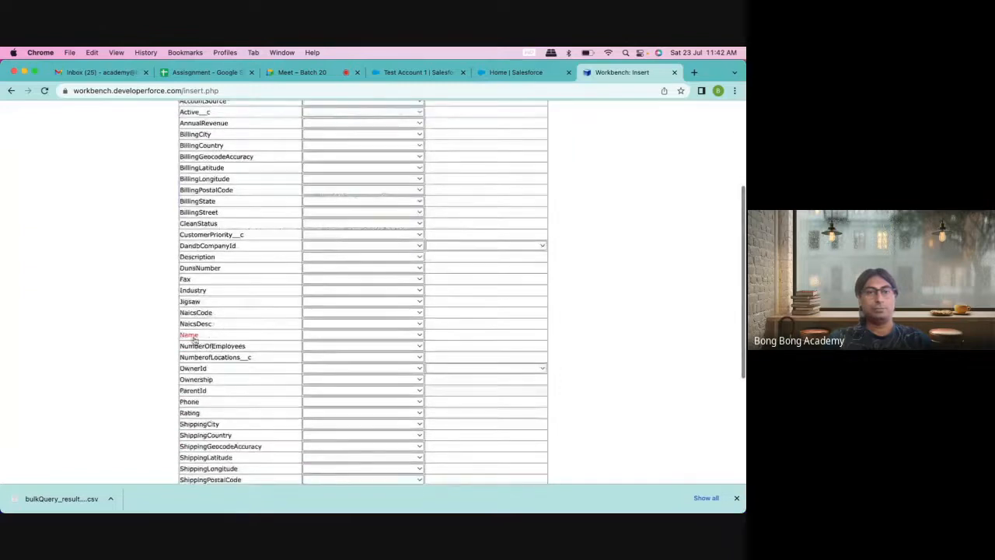
{"action": "left_click", "coordinate": [327, 335]}
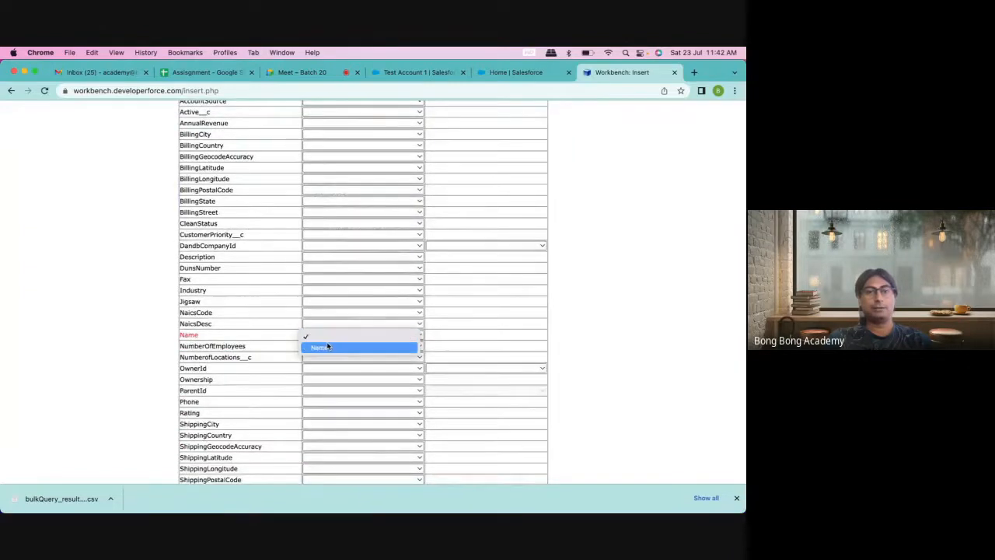
{"action": "left_click", "coordinate": [324, 348]}
{"action": "scroll", "coordinate": [156, 373], "scroll_direction": "down", "scroll_amount": 6}
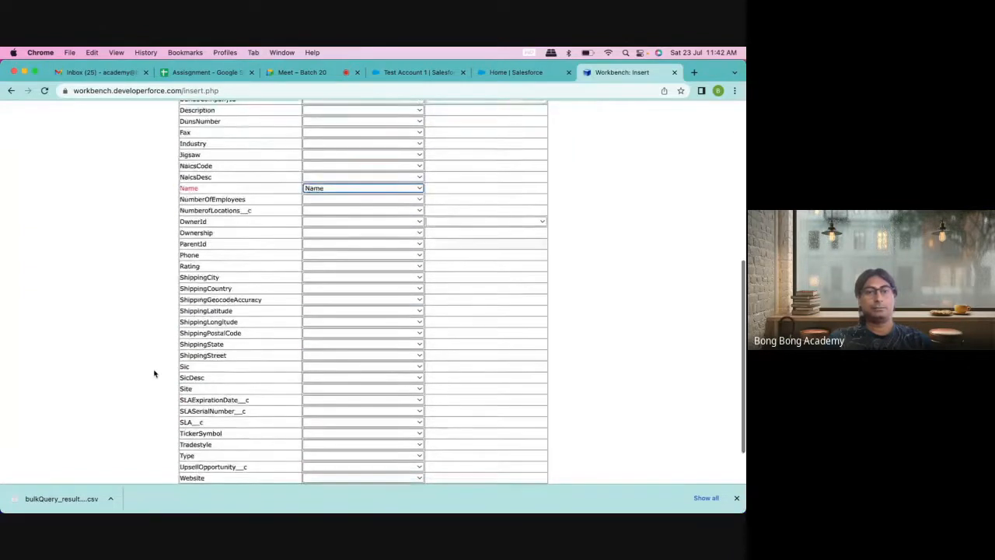
{"action": "left_click", "coordinate": [199, 449]}
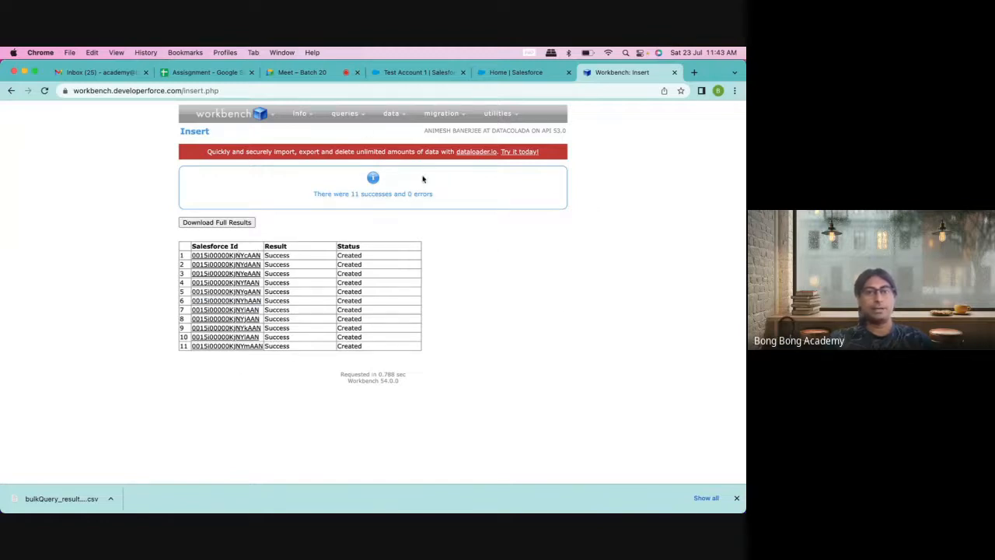
Step: Run SELECT Id,Name FROM Account as a Bulk CSV query and download the 26-record result
{"action": "mouse_move", "coordinate": [347, 120]}
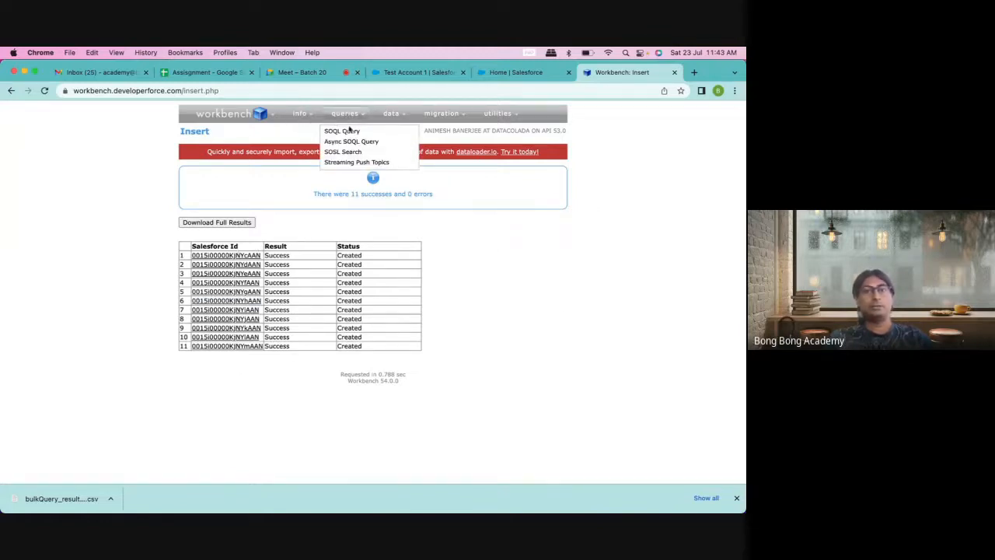
{"action": "left_click", "coordinate": [342, 131]}
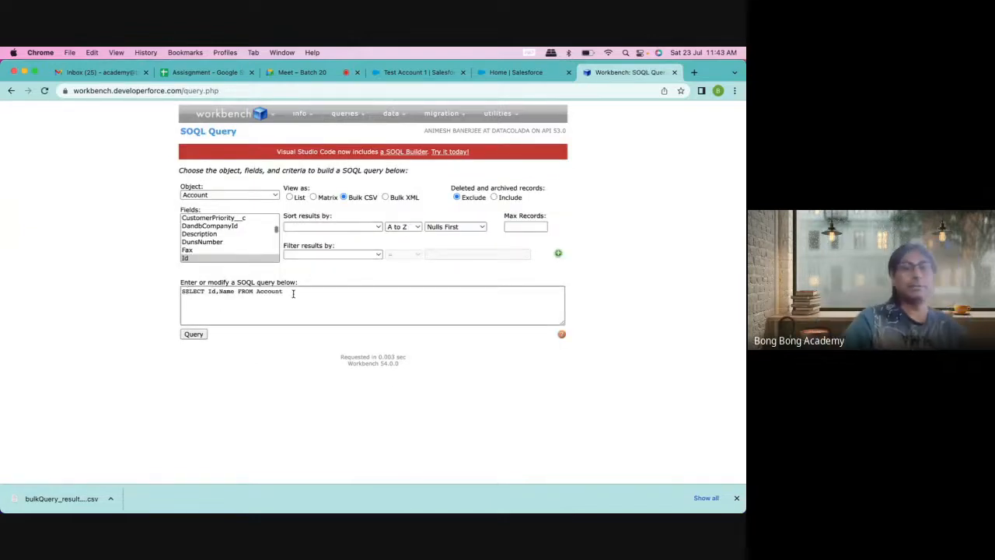
{"action": "left_click", "coordinate": [194, 334]}
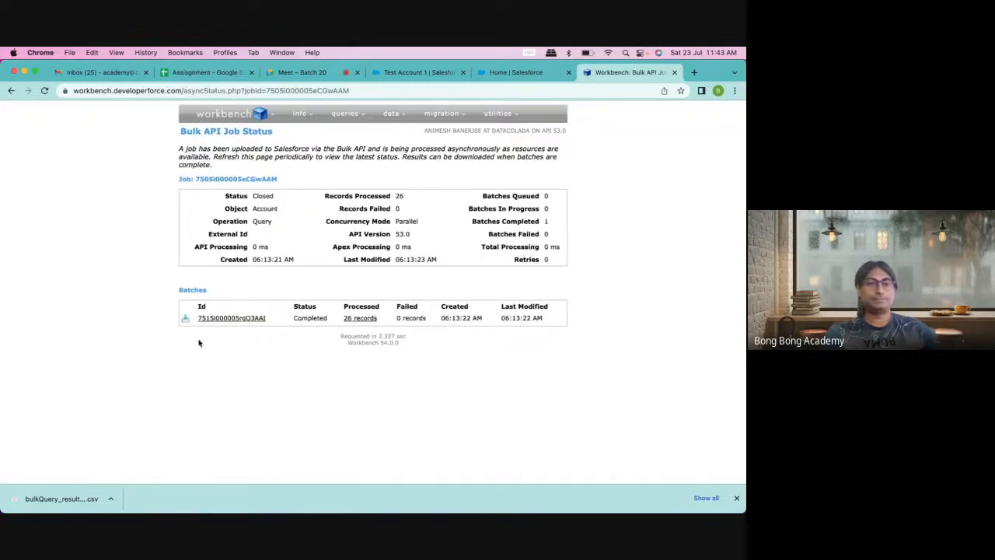
{"action": "left_click", "coordinate": [185, 321]}
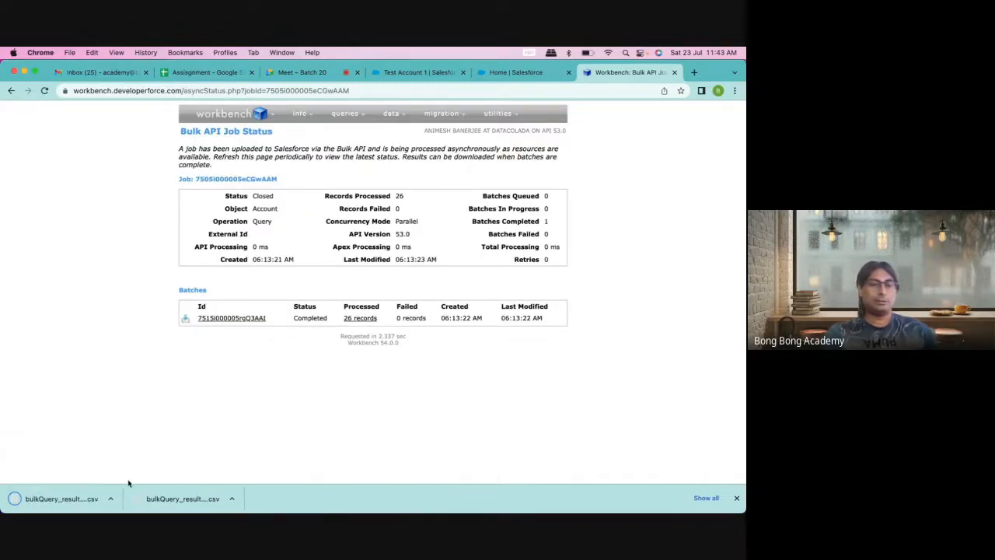
{"action": "left_click", "coordinate": [111, 499]}
Step: Show the download in Finder and move the old AccountRead.csv to the Bin
{"action": "left_click", "coordinate": [156, 487]}
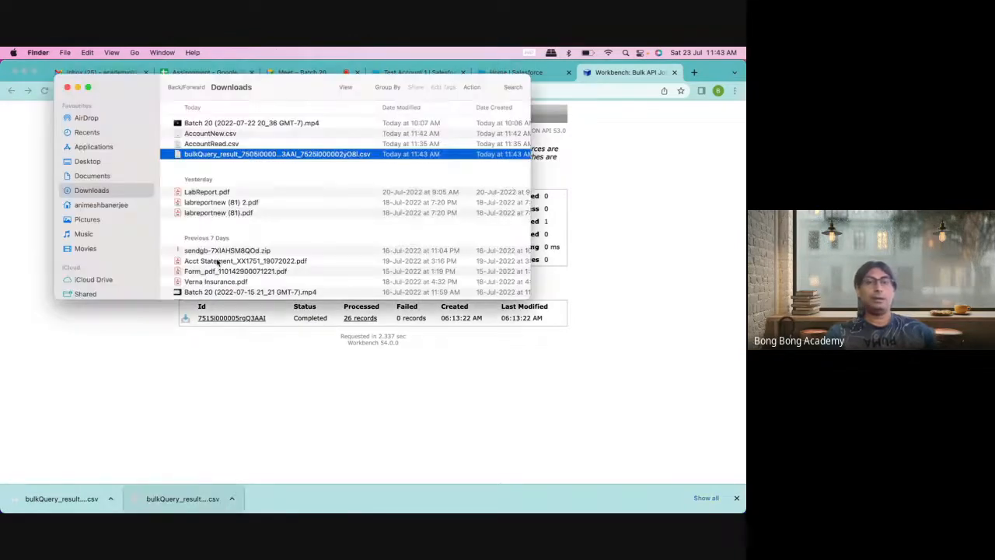
{"action": "left_click", "coordinate": [204, 144]}
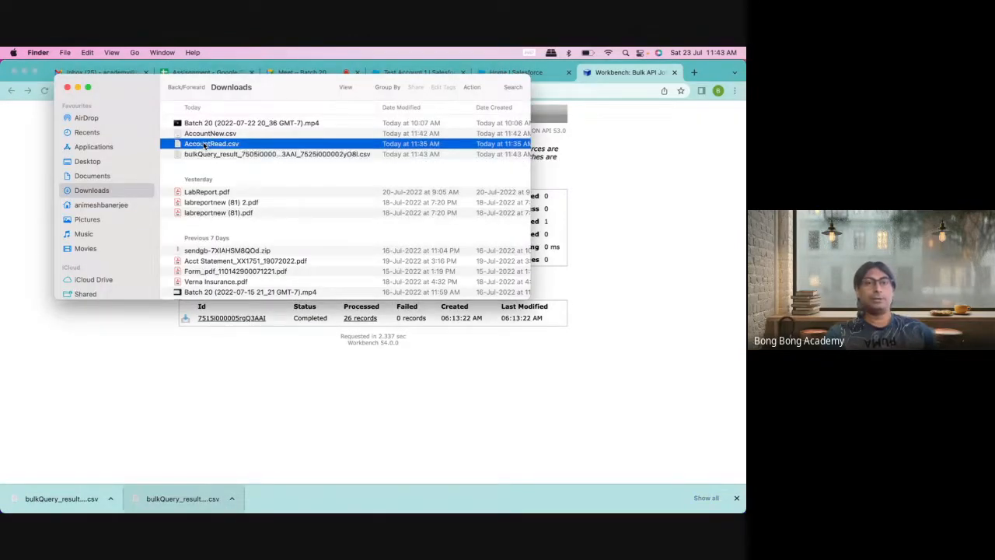
{"action": "right_click", "coordinate": [206, 145]}
{"action": "left_click", "coordinate": [233, 177]}
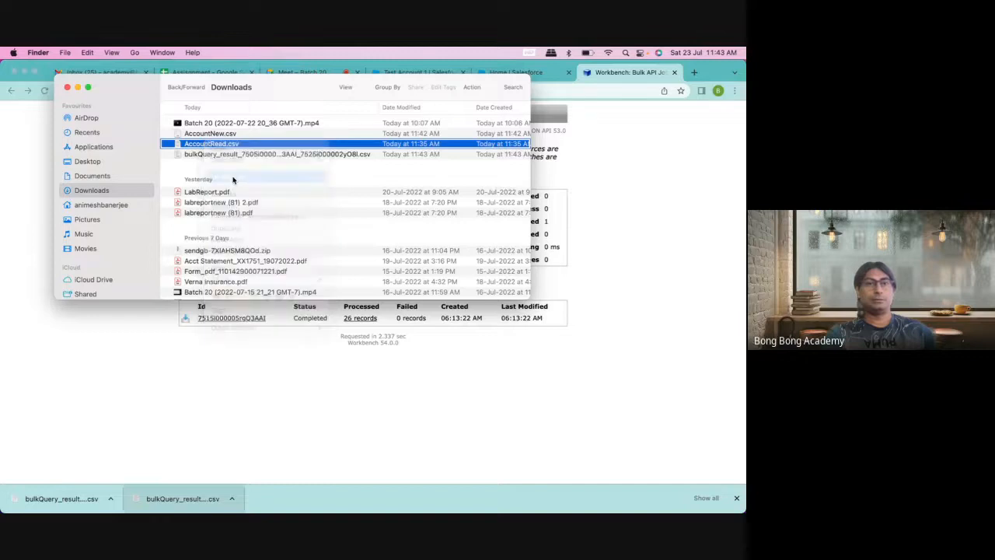
Step: Rename the bulkQuery result file to AccountRead.csv and open it in Microsoft Excel
{"action": "right_click", "coordinate": [218, 148]}
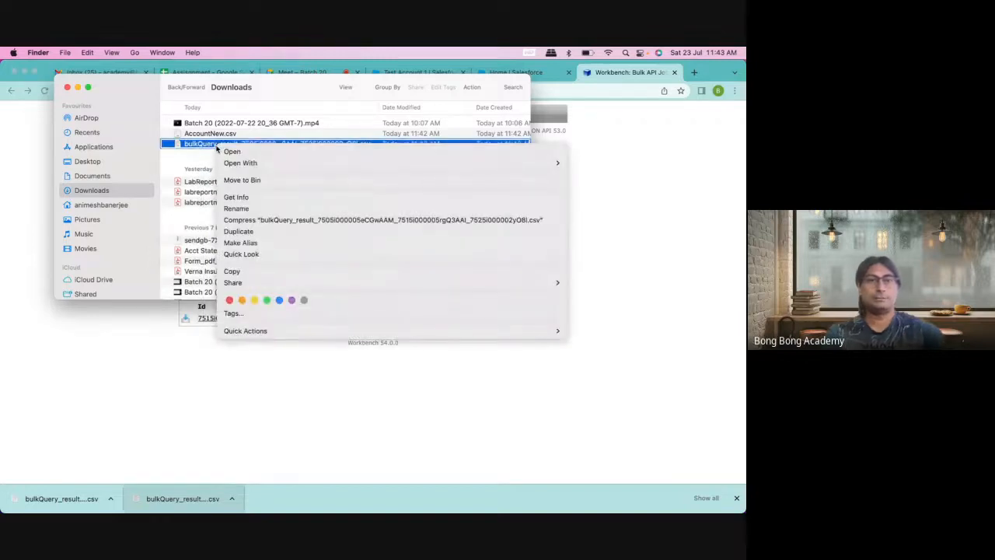
{"action": "mouse_move", "coordinate": [242, 162]}
{"action": "left_click", "coordinate": [237, 208]}
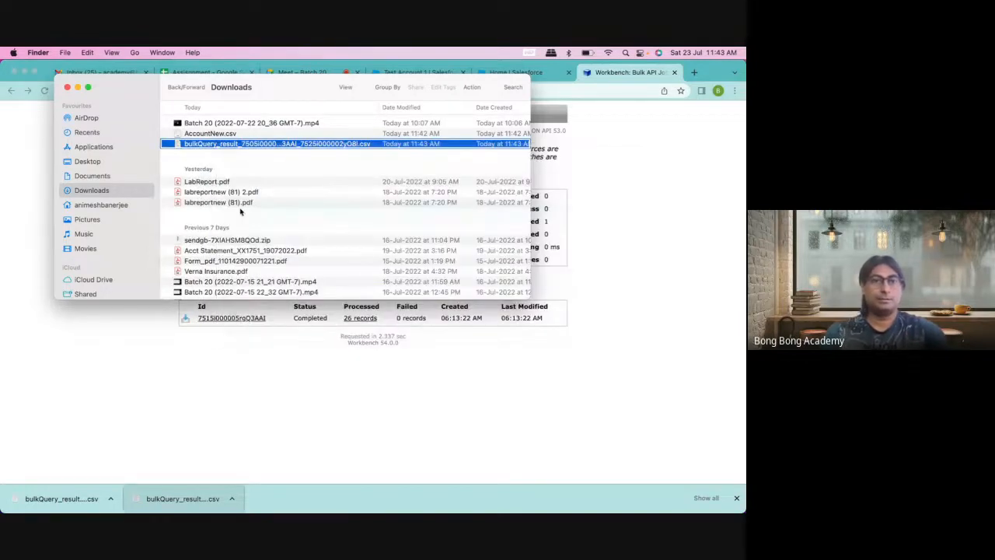
{"action": "type", "text": "Accoun"}
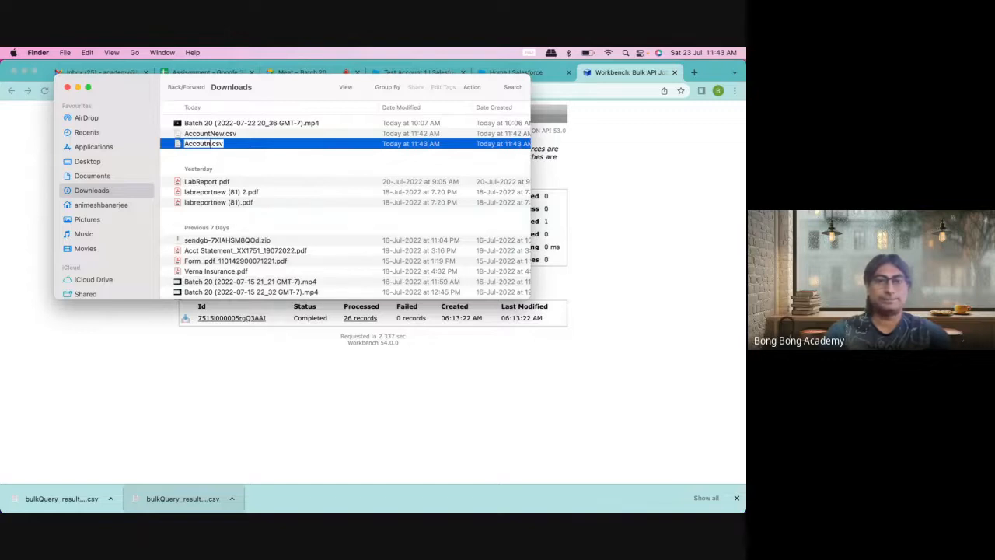
{"action": "type", "text": "t"}
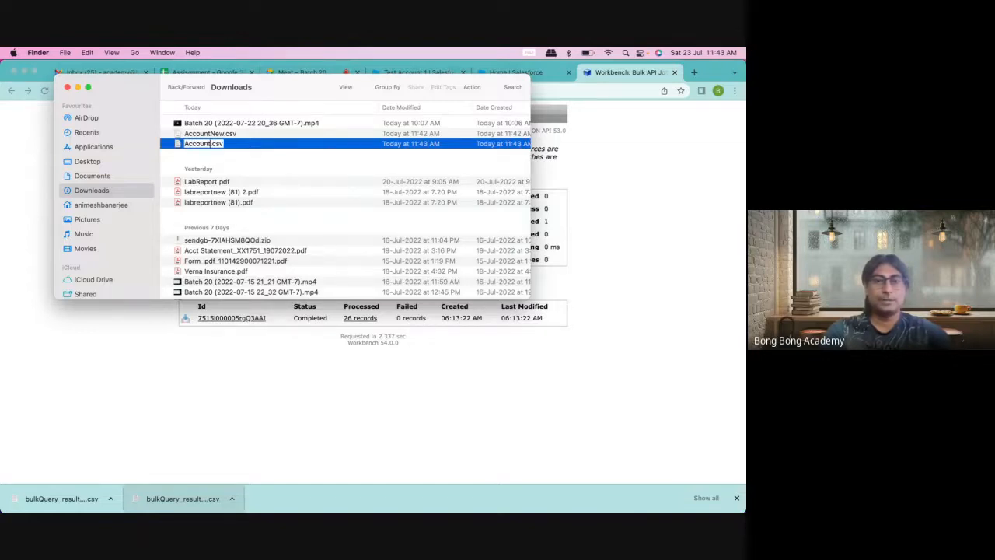
{"action": "type", "text": "Read"}
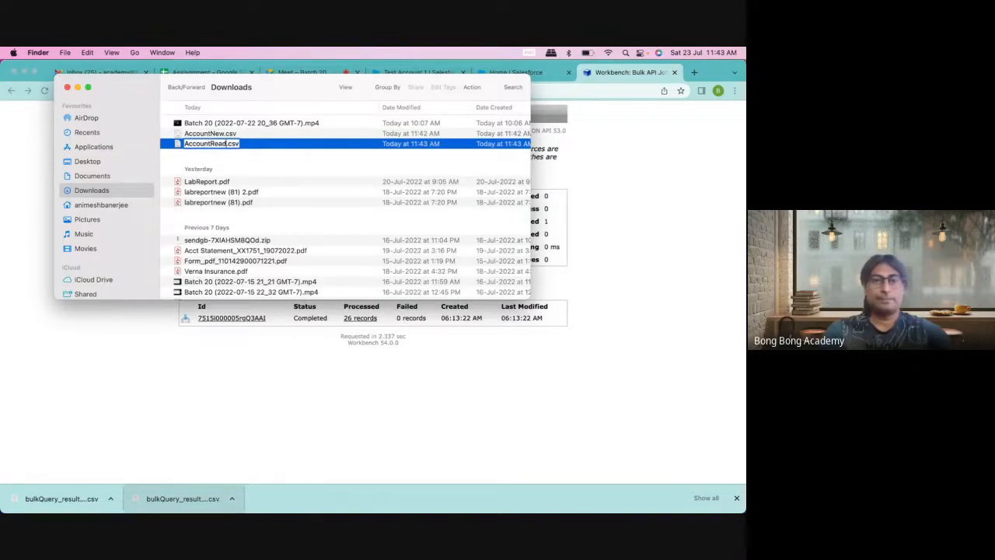
{"action": "key", "text": "Return"}
{"action": "right_click", "coordinate": [228, 145]}
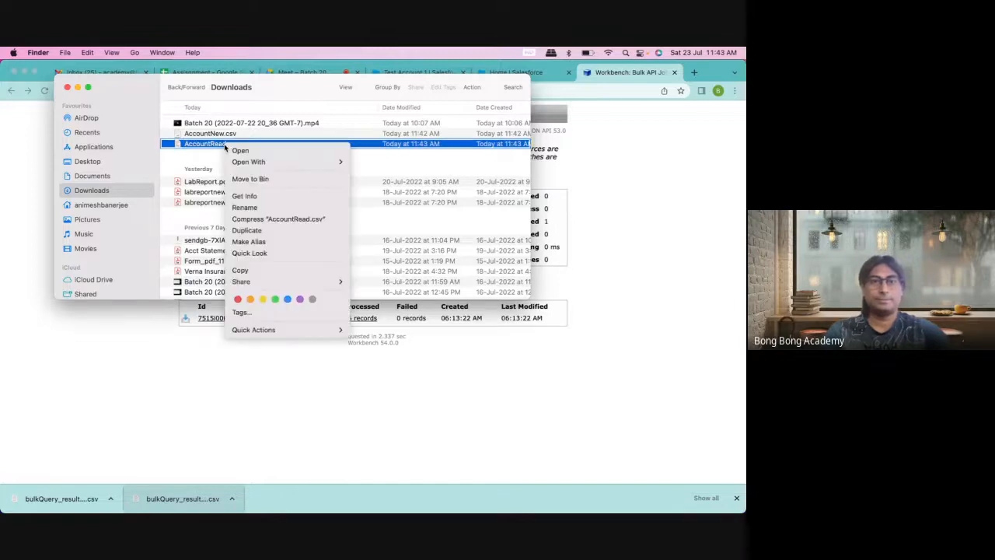
{"action": "mouse_move", "coordinate": [309, 161]}
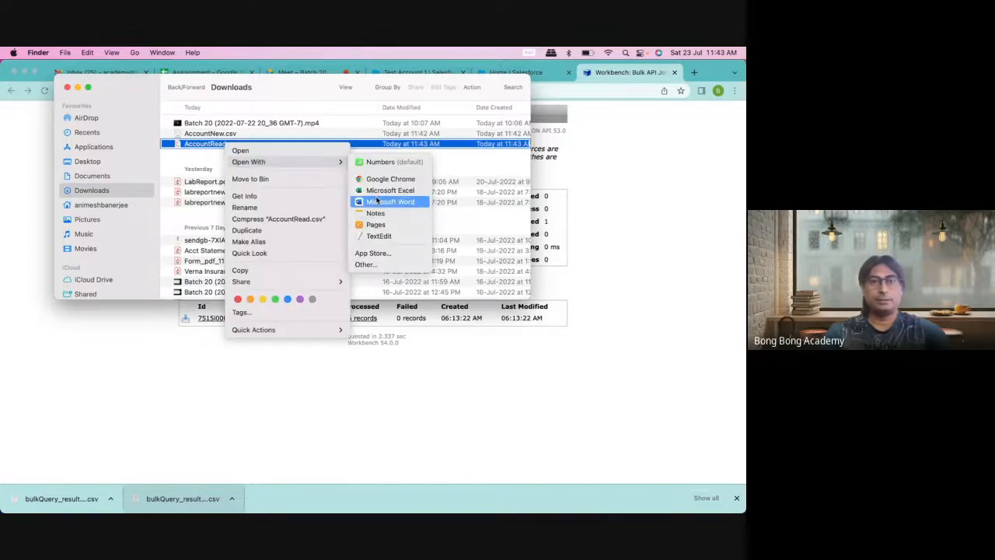
{"action": "left_click", "coordinate": [381, 190]}
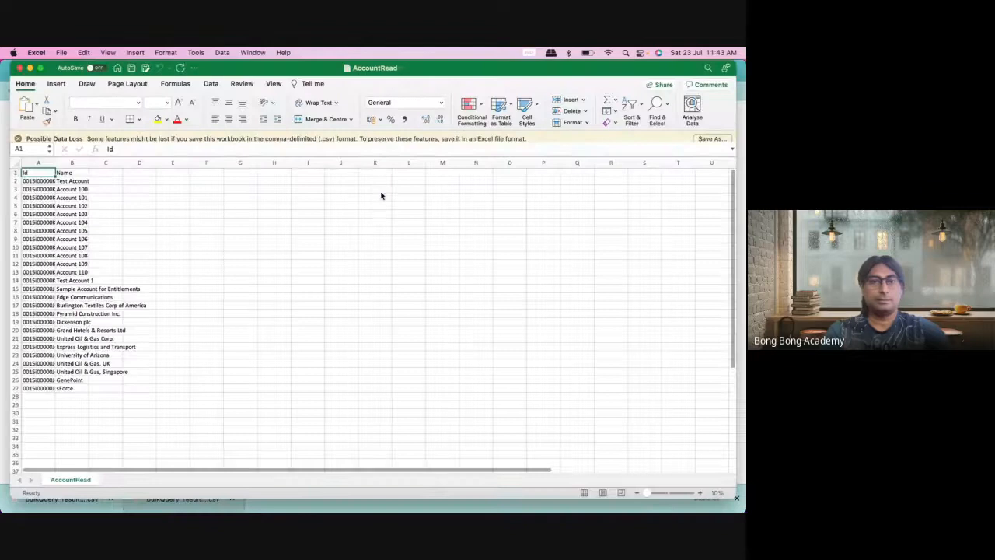
Step: Widen the Id and Name columns to show full values, then return to the Workbench job status
{"action": "left_click_drag", "start_coordinate": [77, 169], "coordinate": [111, 277]}
{"action": "double_click", "coordinate": [117, 170]}
{"action": "left_click", "coordinate": [107, 185]}
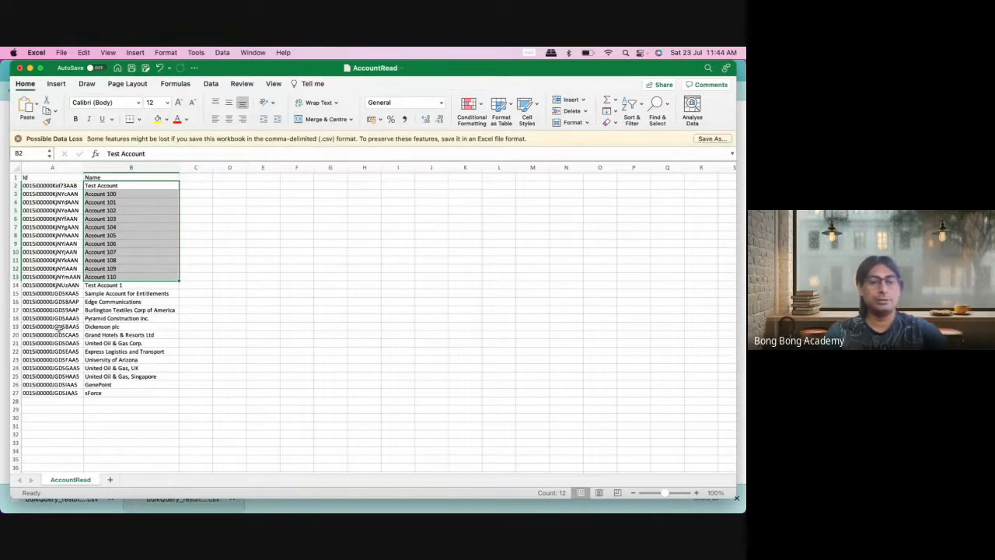
{"action": "key", "text": "super+Tab"}
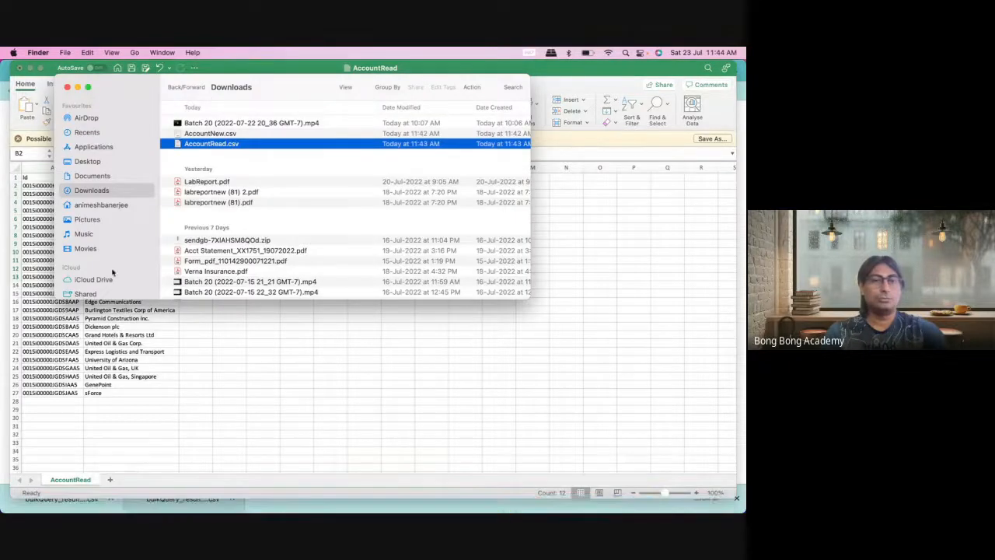
{"action": "key", "text": "super+Tab"}
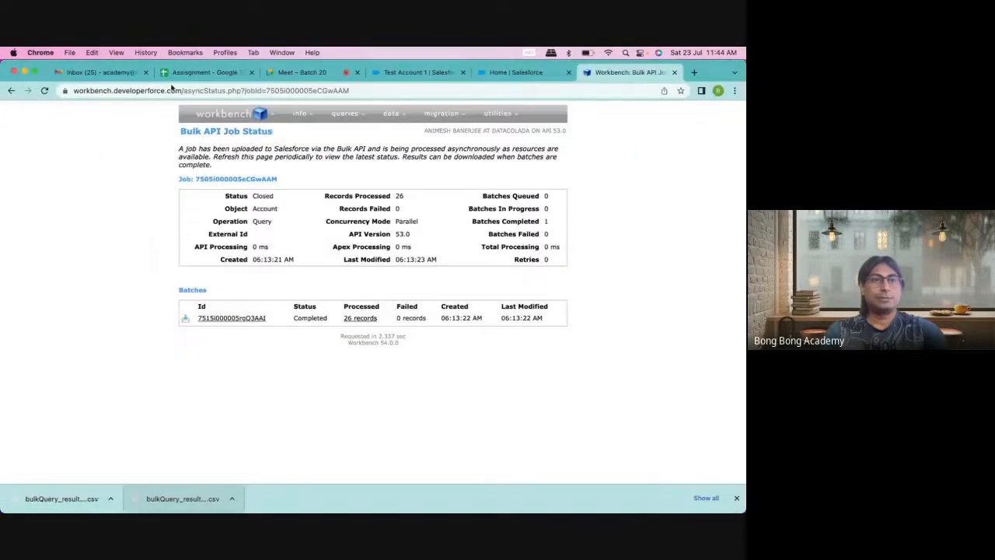
Step: Switch the Accounts list view from recently viewed to All Accounts, showing 26 accounts
{"action": "left_click", "coordinate": [386, 73]}
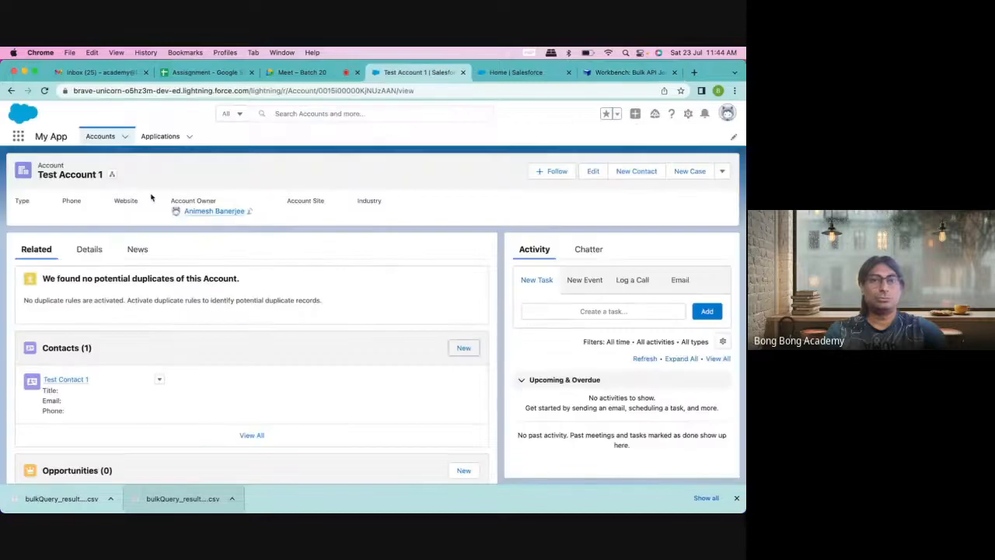
{"action": "left_click", "coordinate": [100, 136]}
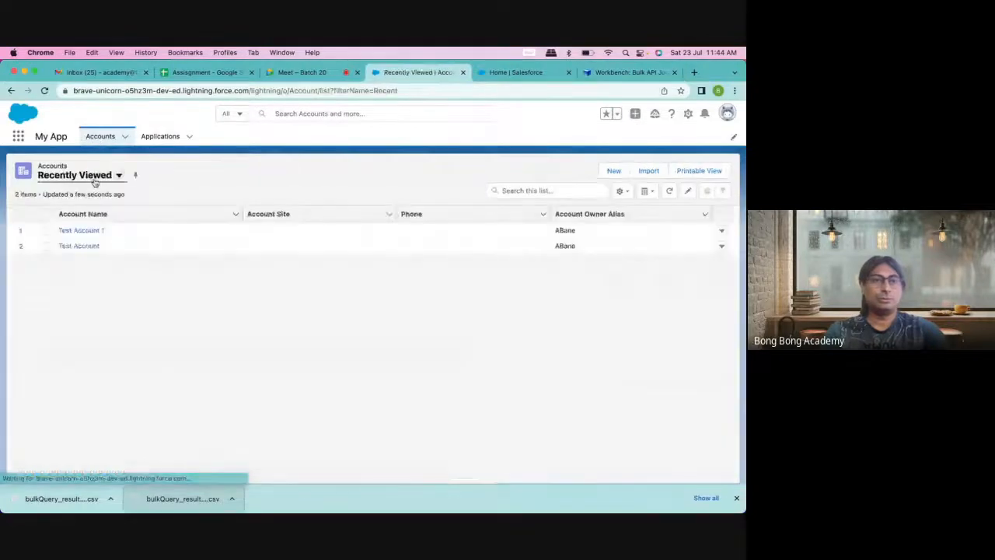
{"action": "left_click", "coordinate": [101, 178]}
{"action": "left_click", "coordinate": [91, 215]}
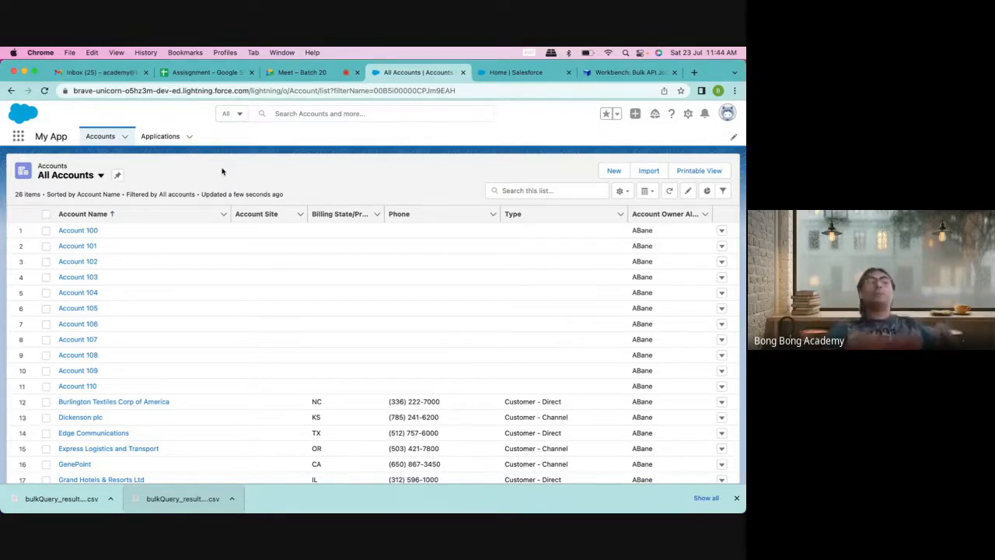
Step: Open the Account 110 record, then bring up the Downloads folder in Finder
{"action": "left_click", "coordinate": [79, 385]}
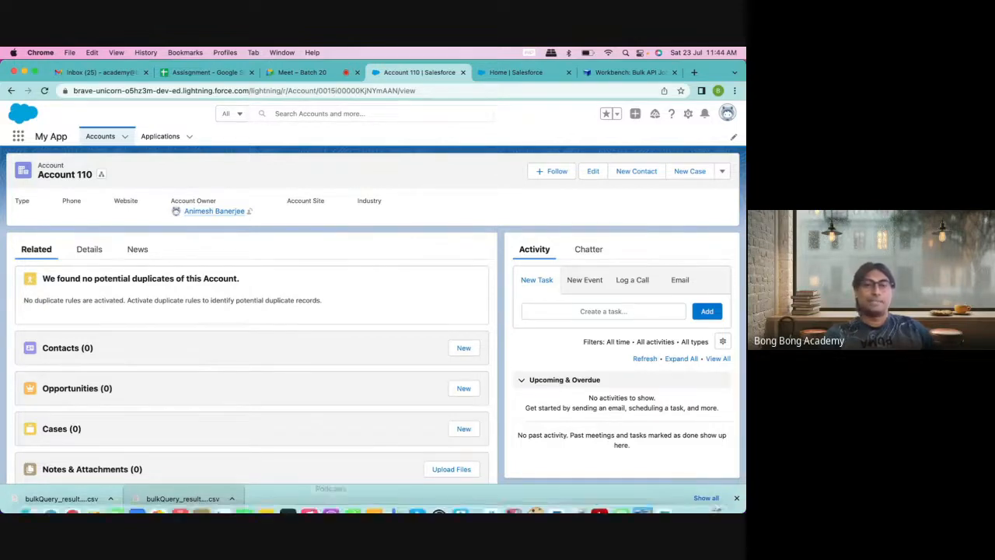
{"action": "left_click", "coordinate": [735, 500]}
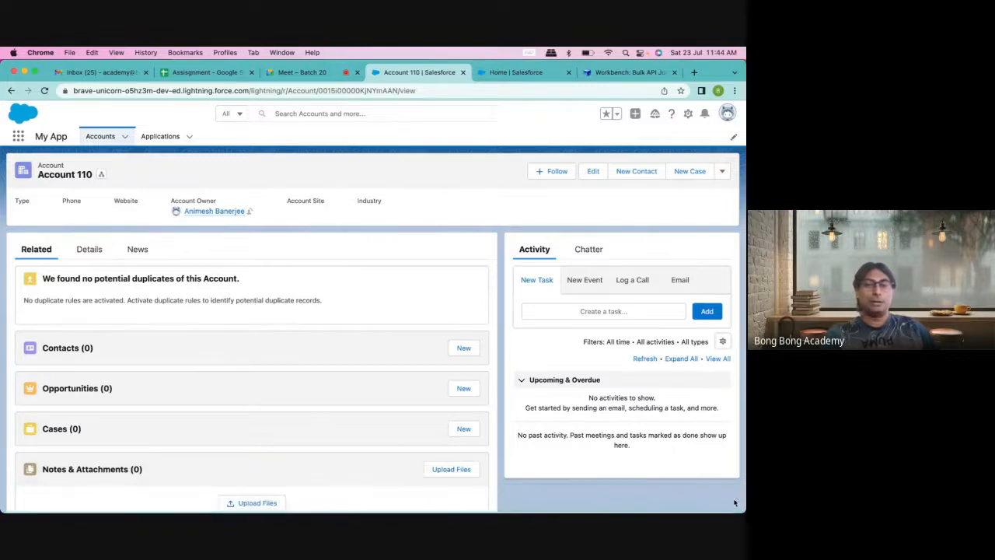
{"action": "left_click", "coordinate": [28, 498]}
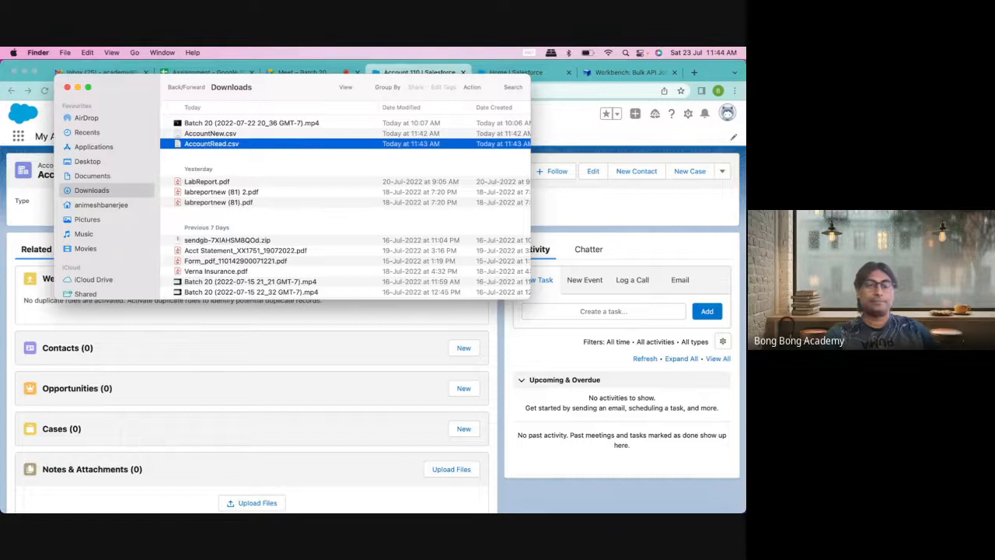
Step: Close the AccountRead workbook, answering its save prompt
{"action": "left_click", "coordinate": [664, 498]}
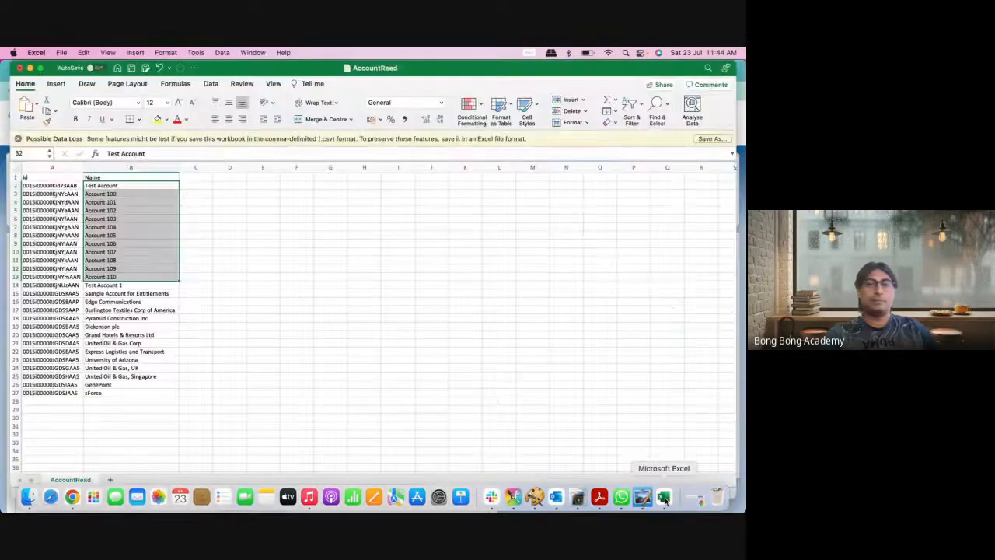
{"action": "left_click", "coordinate": [195, 359]}
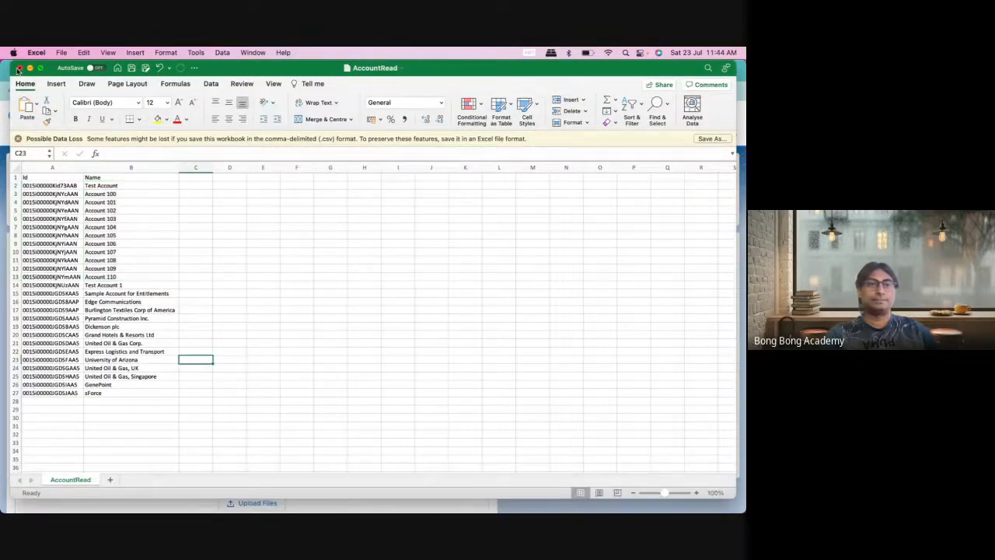
{"action": "key", "text": "super+w"}
{"action": "left_click", "coordinate": [406, 325]}
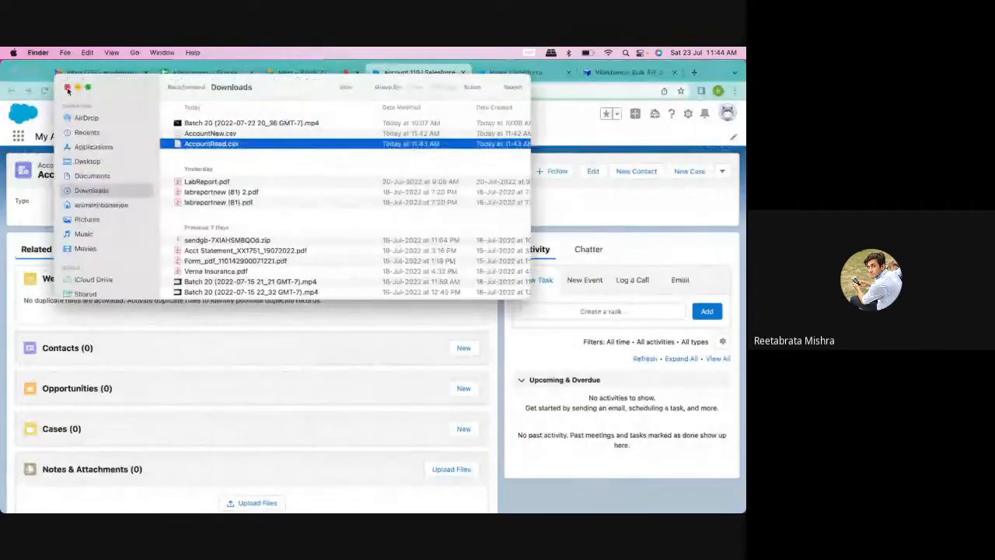
Step: Cancel the stray file picker and create a new blank Excel workbook
{"action": "key", "text": "Escape"}
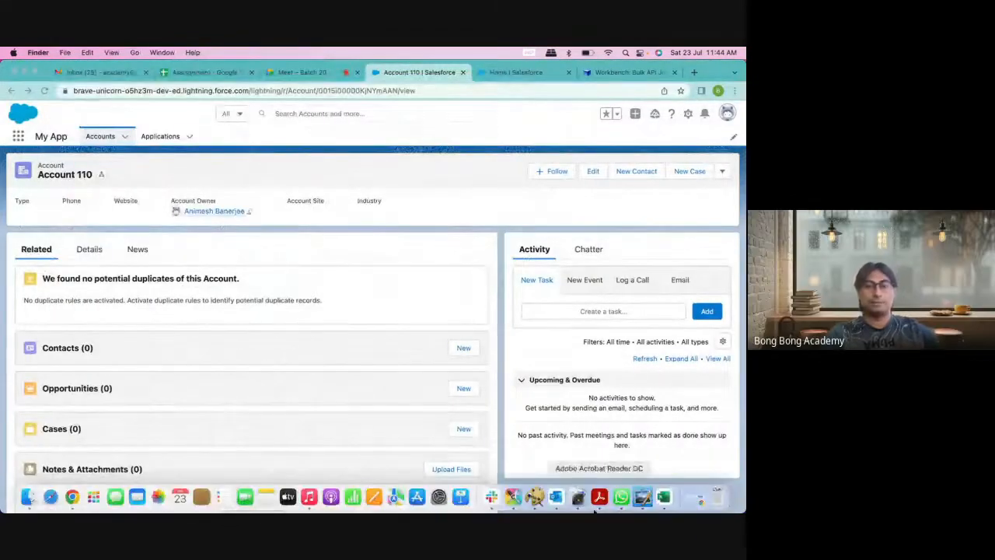
{"action": "left_click", "coordinate": [664, 497]}
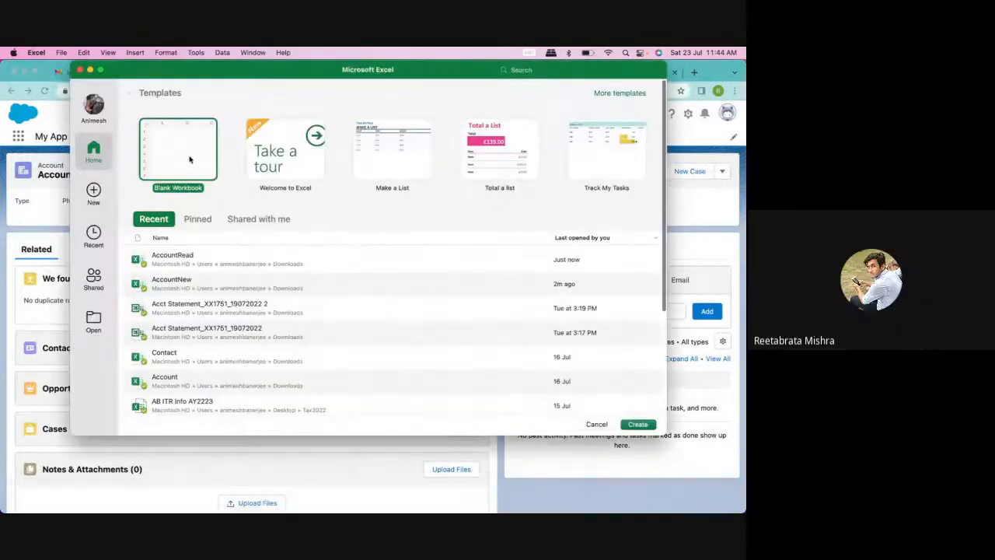
{"action": "double_click", "coordinate": [191, 158]}
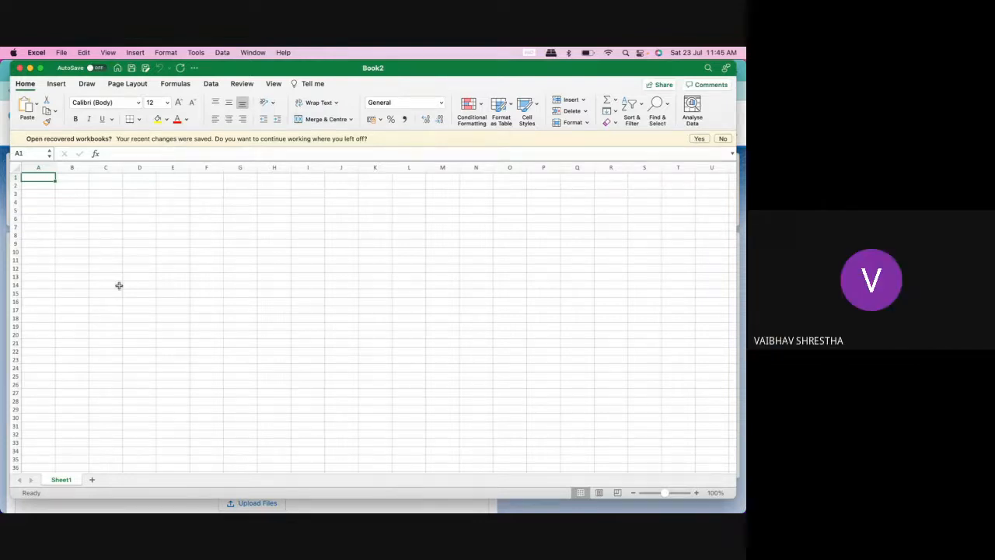
Step: Enter the column headers FirstName, LastName and AccountId in row 1
{"action": "type", "text": "FirstNam"}
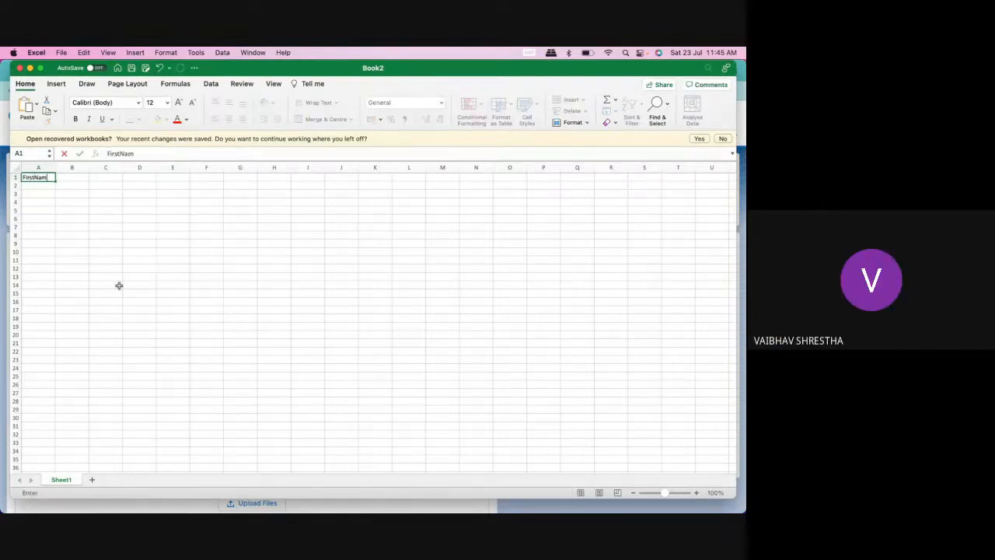
{"action": "type", "text": "e"}
{"action": "key", "text": "Tab"}
{"action": "type", "text": "Last"}
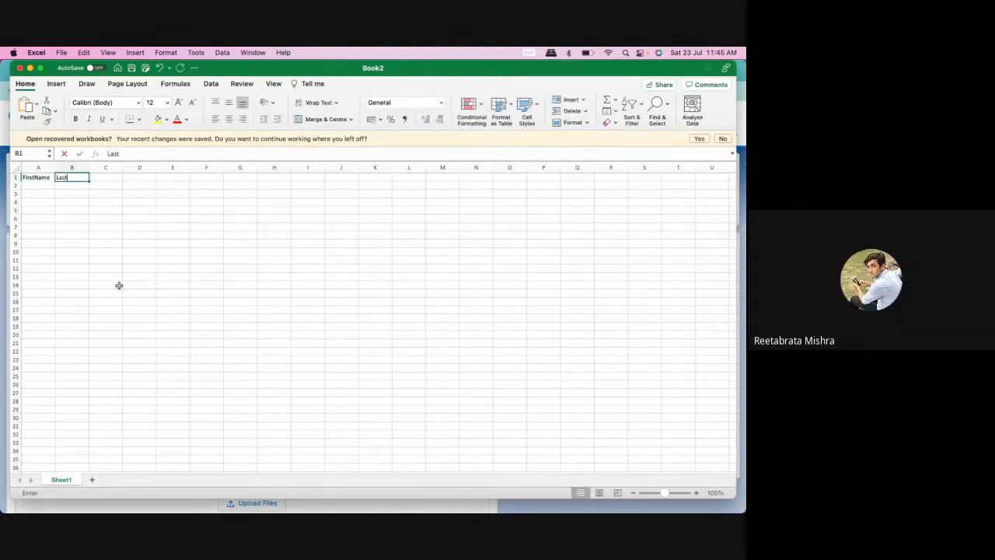
{"action": "type", "text": "Name"}
{"action": "key", "text": "Tab"}
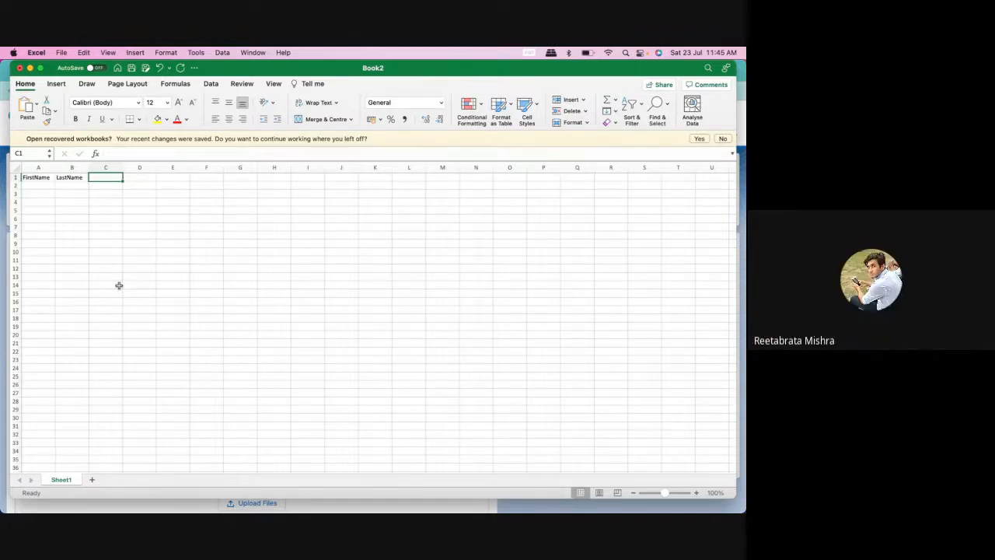
{"action": "type", "text": "Accou"}
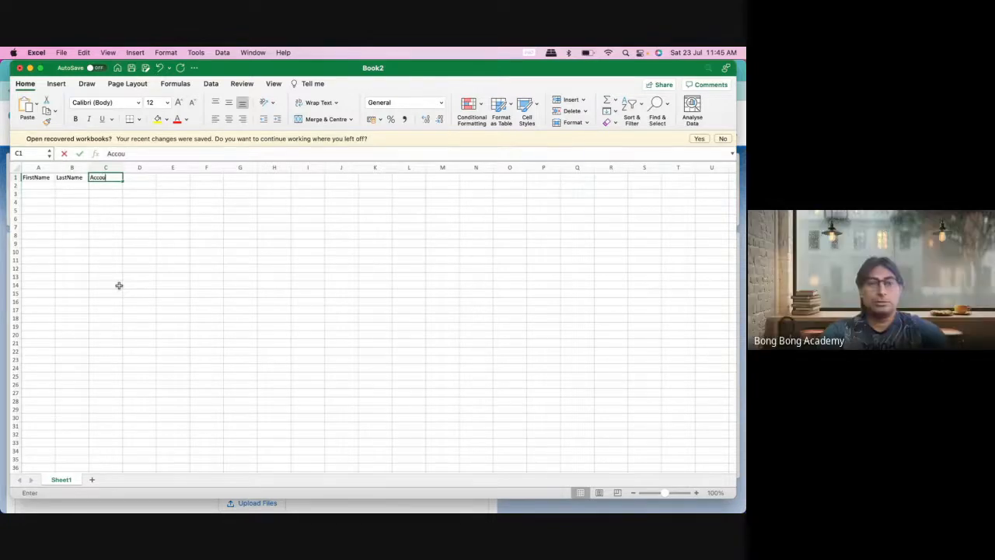
{"action": "type", "text": "t"}
{"action": "key", "text": "BackSpace"}
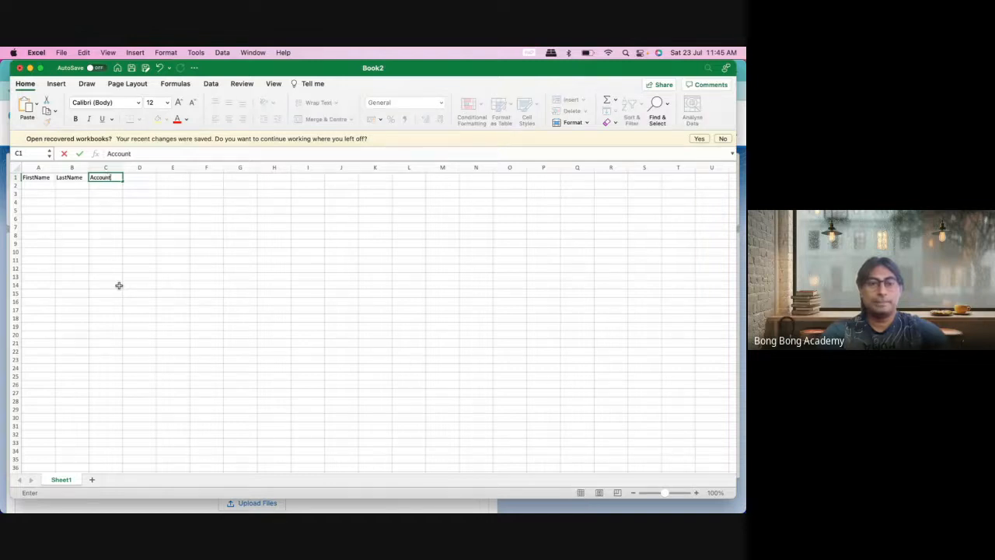
{"action": "type", "text": "ntId"}
{"action": "left_click", "coordinate": [56, 200]}
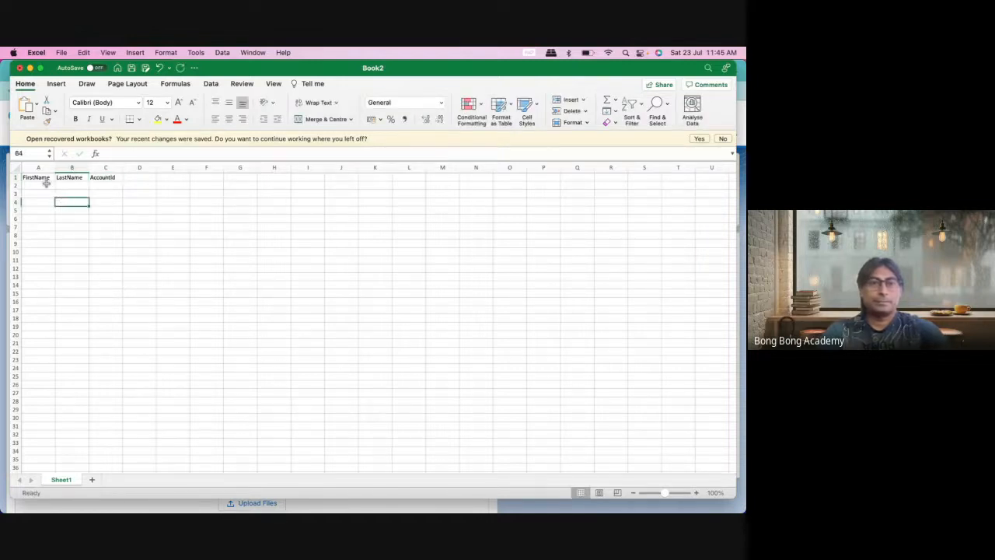
Step: Fill FirstName cells A2 through A11 with Test
{"action": "left_click", "coordinate": [44, 180]}
{"action": "left_click", "coordinate": [45, 187]}
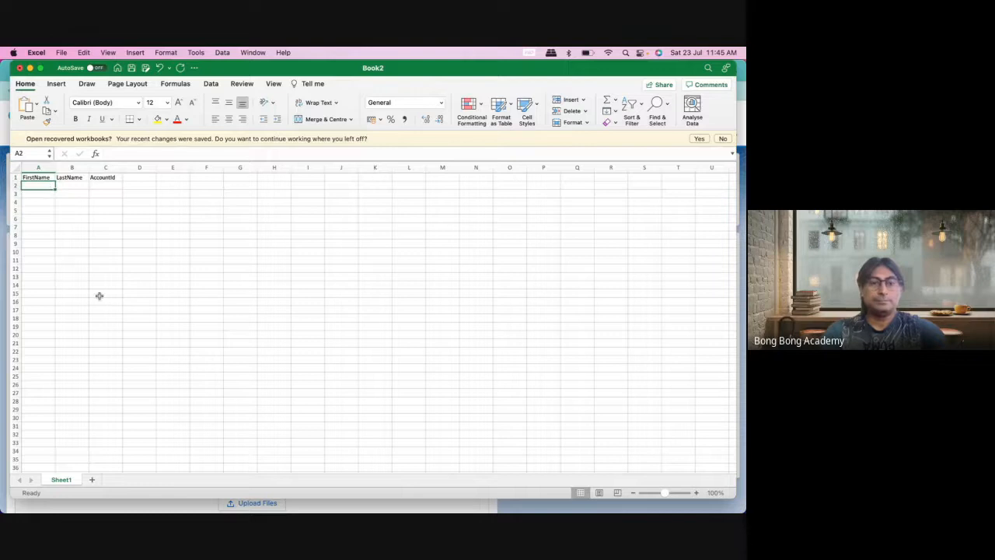
{"action": "type", "text": "Test"}
{"action": "left_click", "coordinate": [73, 233]}
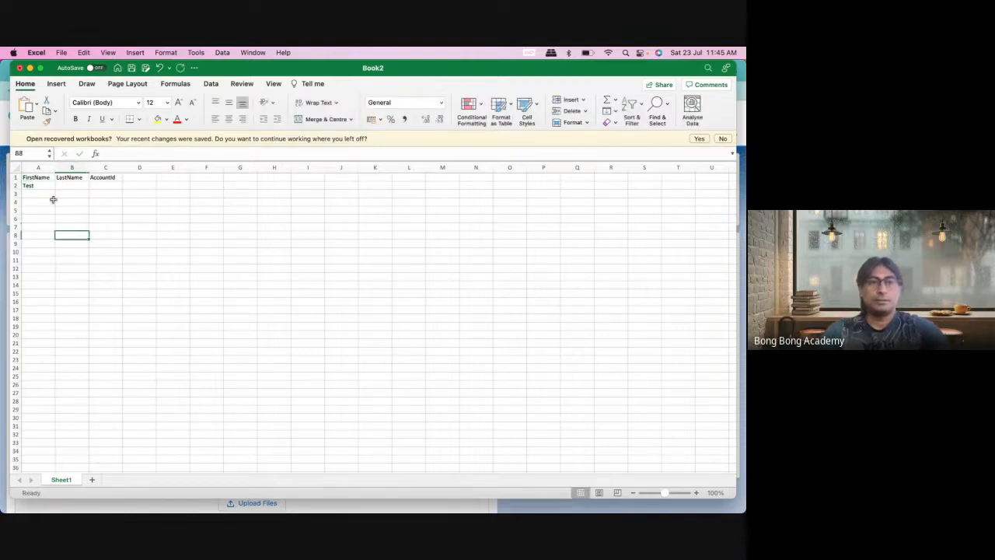
{"action": "left_click", "coordinate": [49, 185]}
{"action": "key", "text": "super+c"}
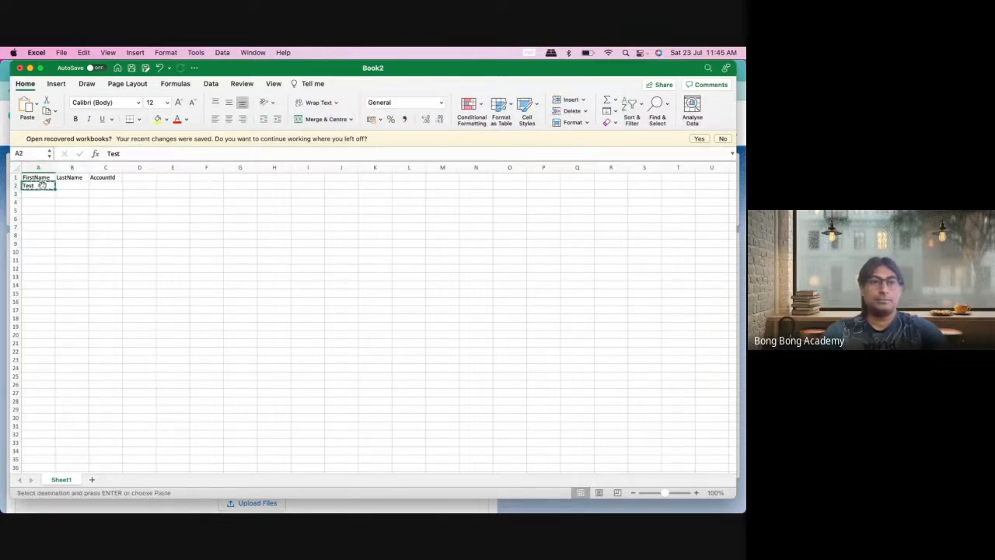
{"action": "left_click_drag", "start_coordinate": [43, 187], "coordinate": [43, 262]}
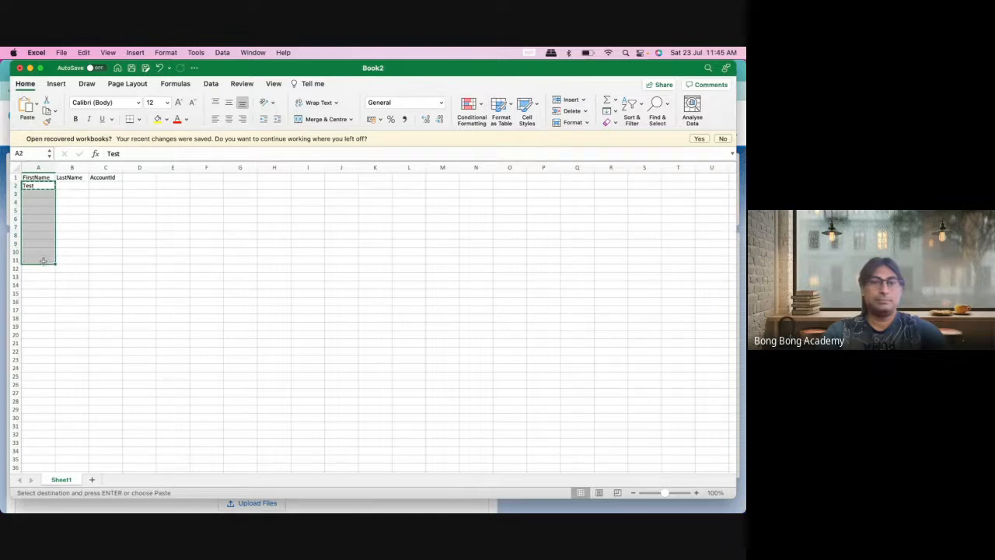
{"action": "key", "text": "super+v"}
Step: Enter LastName 100 in B2, fill down to LastName 109 in B11, and widen column B
{"action": "left_click", "coordinate": [100, 225]}
{"action": "left_click", "coordinate": [73, 186]}
{"action": "type", "text": "L"}
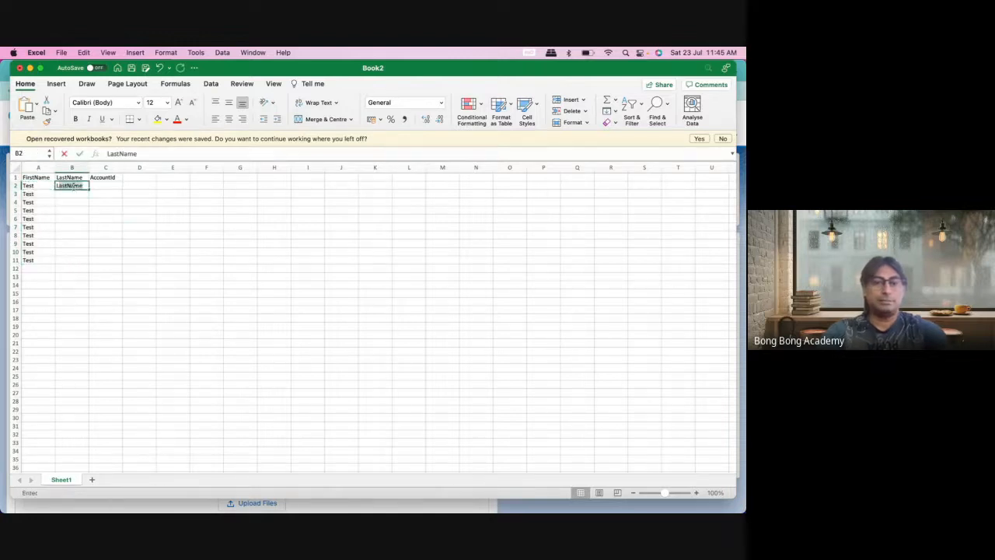
{"action": "key", "text": "Tab"}
{"action": "left_click", "coordinate": [84, 187]}
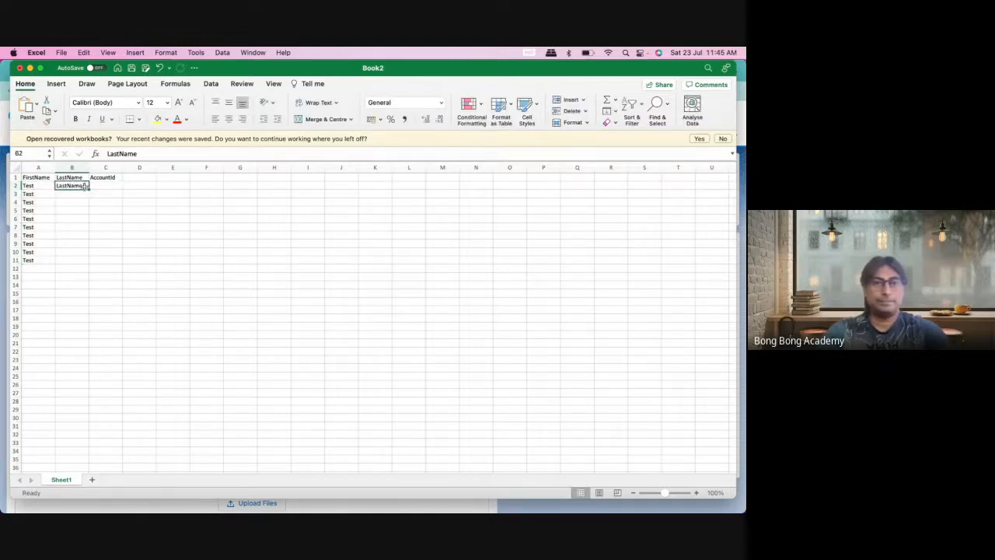
{"action": "double_click", "coordinate": [84, 187]}
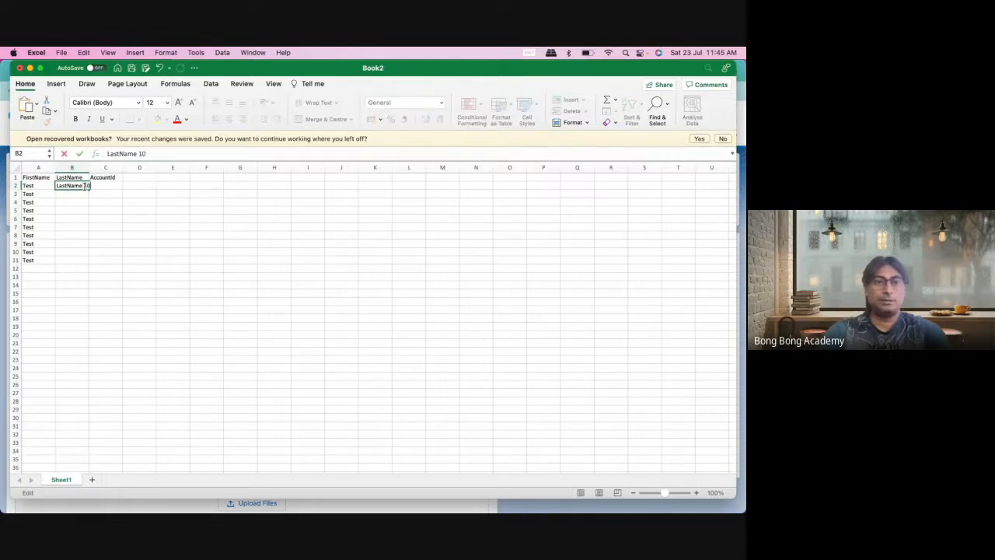
{"action": "left_click", "coordinate": [111, 209]}
{"action": "left_click", "coordinate": [84, 188]}
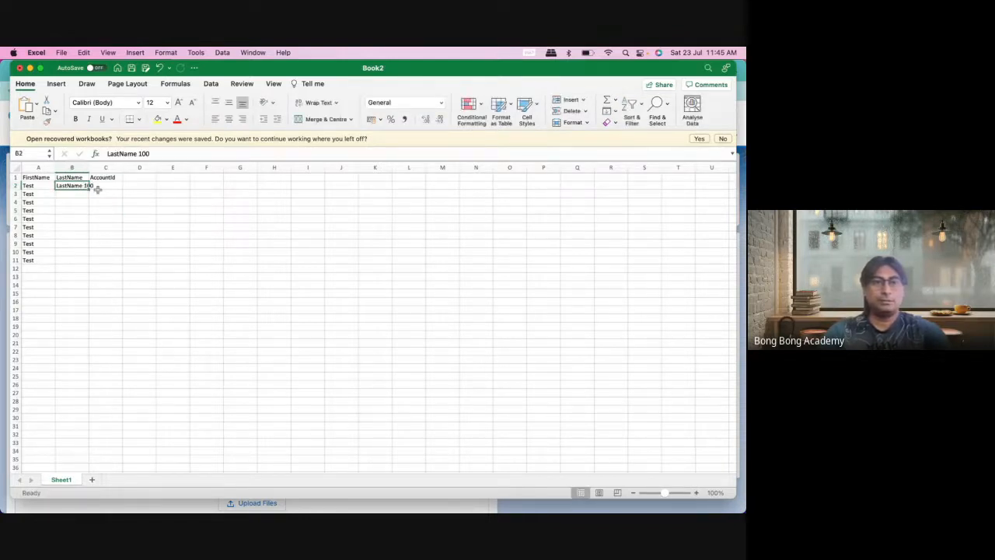
{"action": "left_click_drag", "start_coordinate": [97, 189], "coordinate": [93, 269]}
{"action": "left_click", "coordinate": [147, 253]}
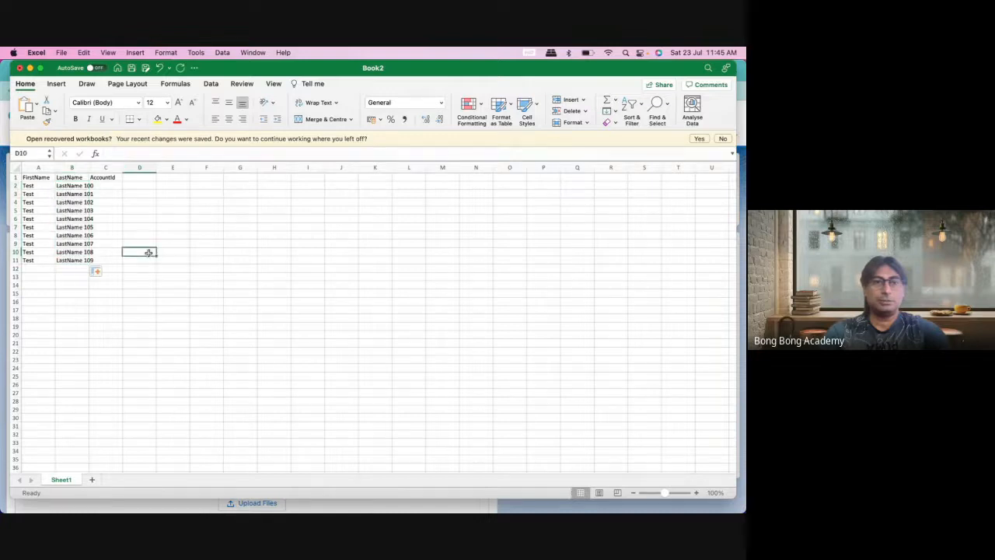
{"action": "left_click_drag", "start_coordinate": [89, 167], "coordinate": [96, 167]}
Step: Select cell C2, move the workbook aside and bring the Account 110 Salesforce page forward
{"action": "left_click", "coordinate": [119, 192]}
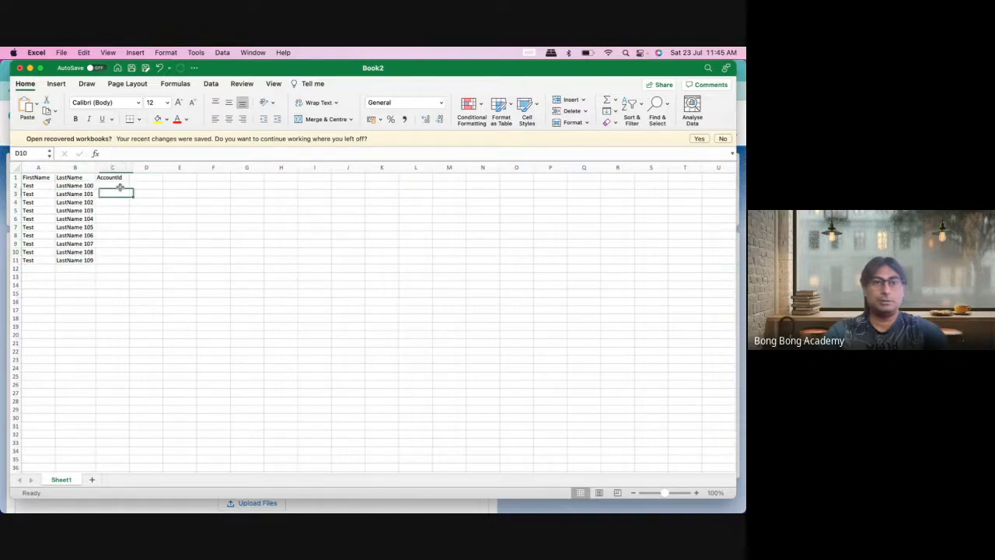
{"action": "left_click", "coordinate": [118, 186]}
{"action": "mouse_move", "coordinate": [94, 501]}
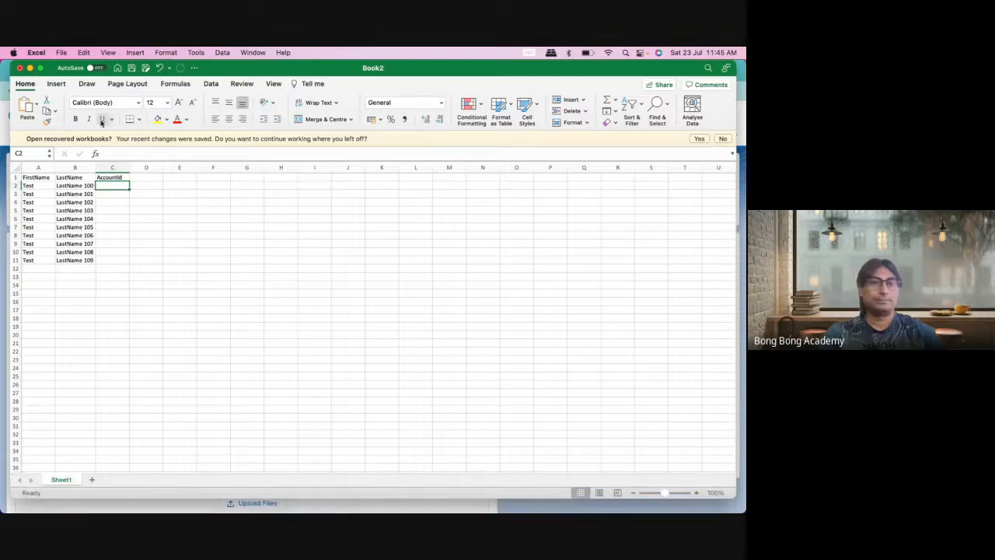
{"action": "left_click_drag", "start_coordinate": [57, 70], "coordinate": [122, 83]}
{"action": "left_click", "coordinate": [44, 134]}
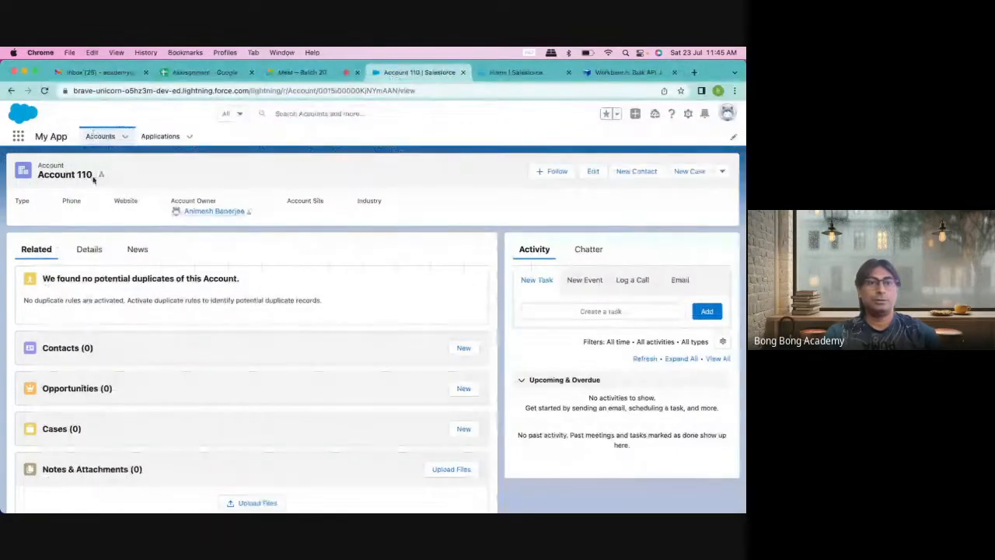
Step: Paste Account 110's record ID from the address bar into AccountId cells C2 through C6
{"action": "double_click", "coordinate": [335, 88]}
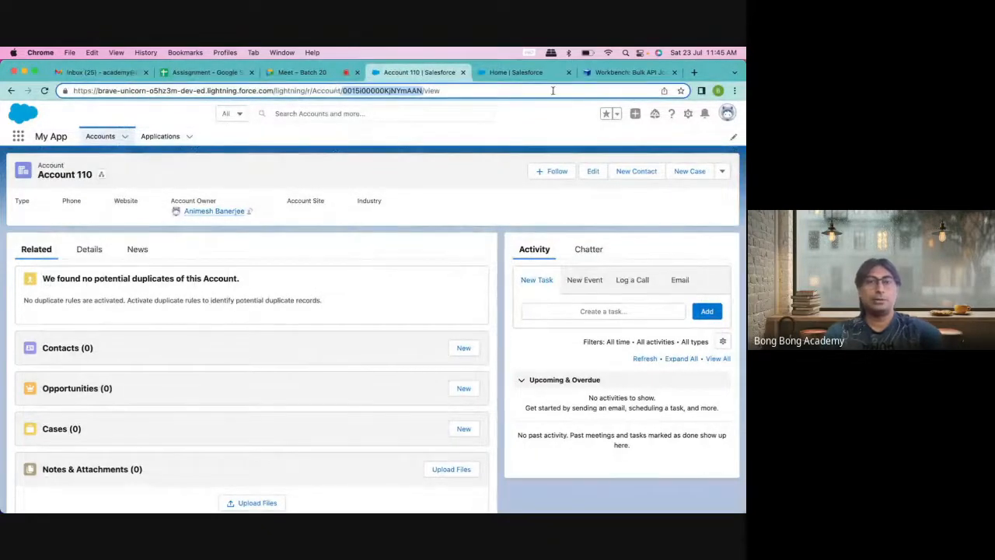
{"action": "left_click", "coordinate": [611, 72]}
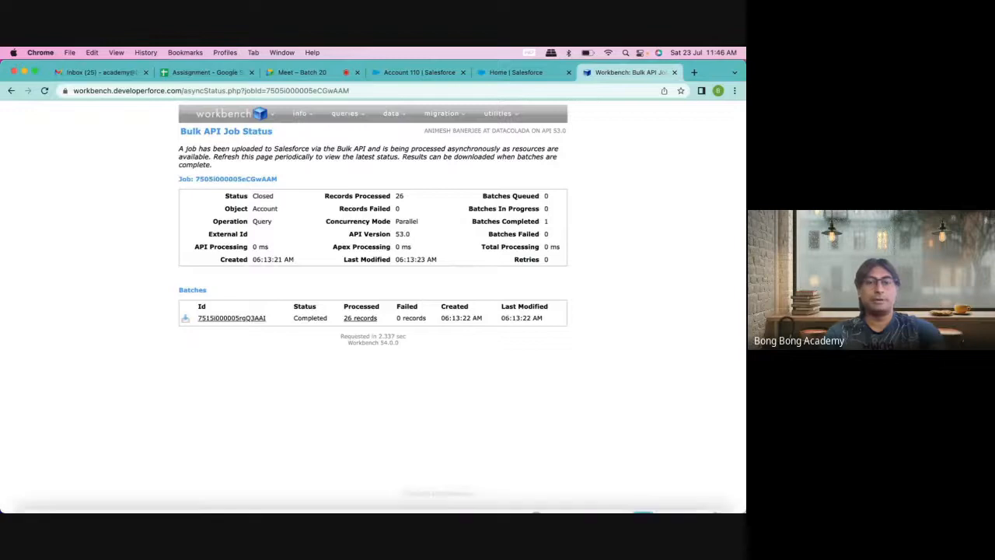
{"action": "mouse_move", "coordinate": [340, 511]}
{"action": "left_click", "coordinate": [664, 498]}
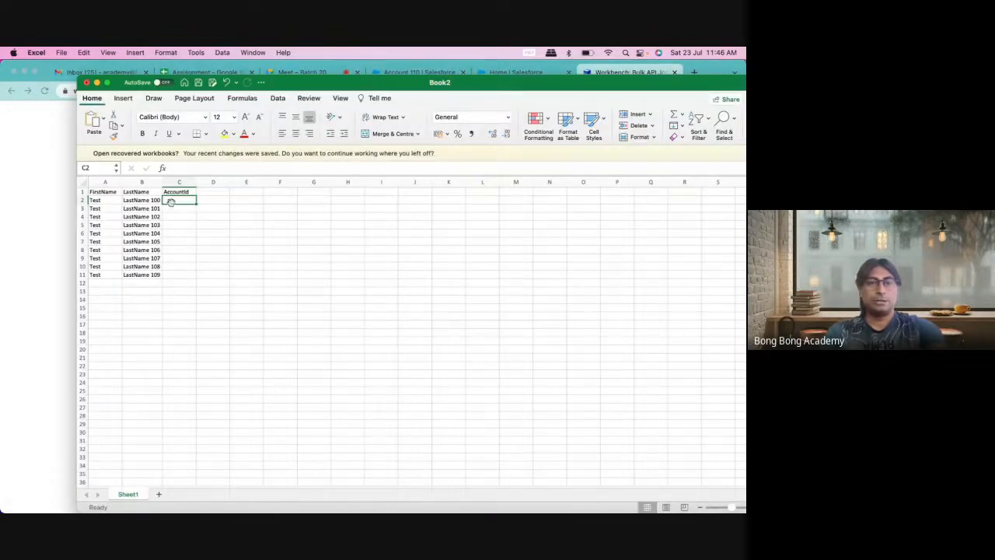
{"action": "left_click_drag", "start_coordinate": [185, 200], "coordinate": [185, 233]}
{"action": "key", "text": "super+v"}
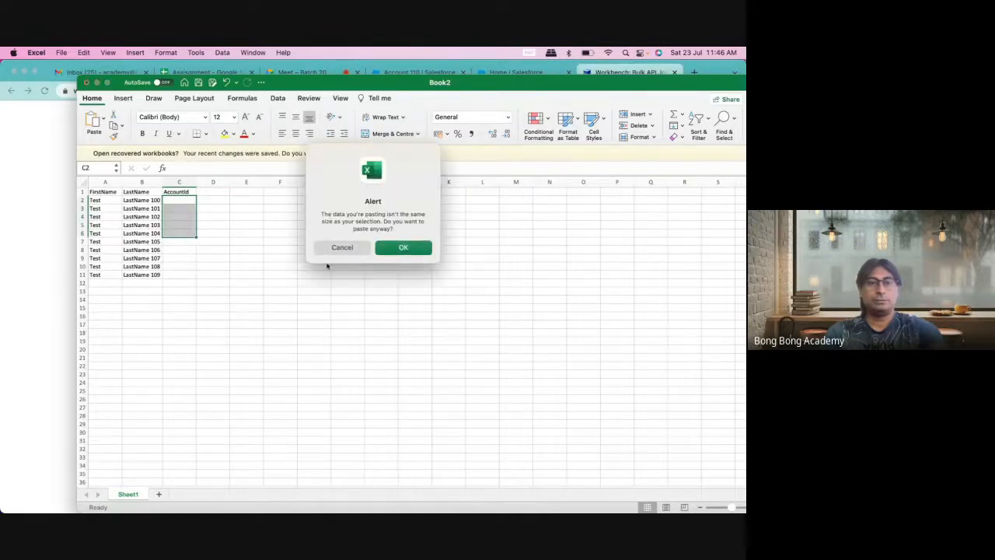
{"action": "left_click", "coordinate": [404, 247]}
{"action": "key", "text": "super+c"}
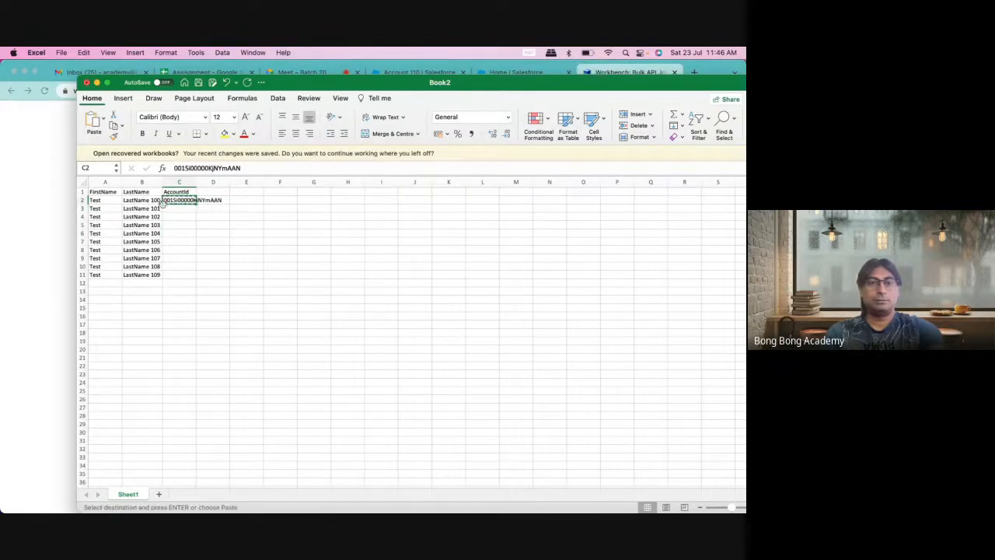
{"action": "left_click_drag", "start_coordinate": [177, 208], "coordinate": [178, 235]}
{"action": "key", "text": "super+v"}
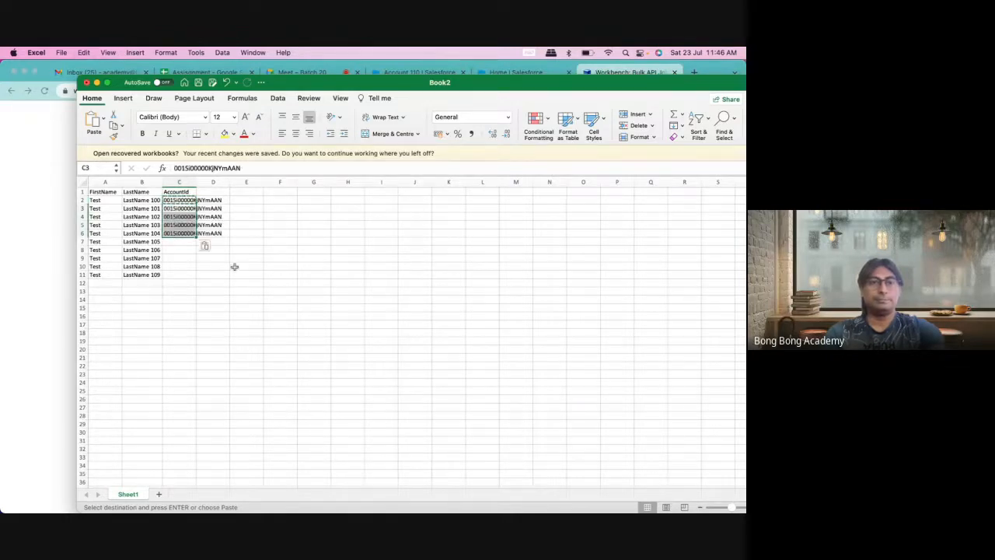
{"action": "left_click", "coordinate": [242, 290]}
Step: Open the Test Account 1 record and select its record ID in the address bar
{"action": "key", "text": "super+Tab"}
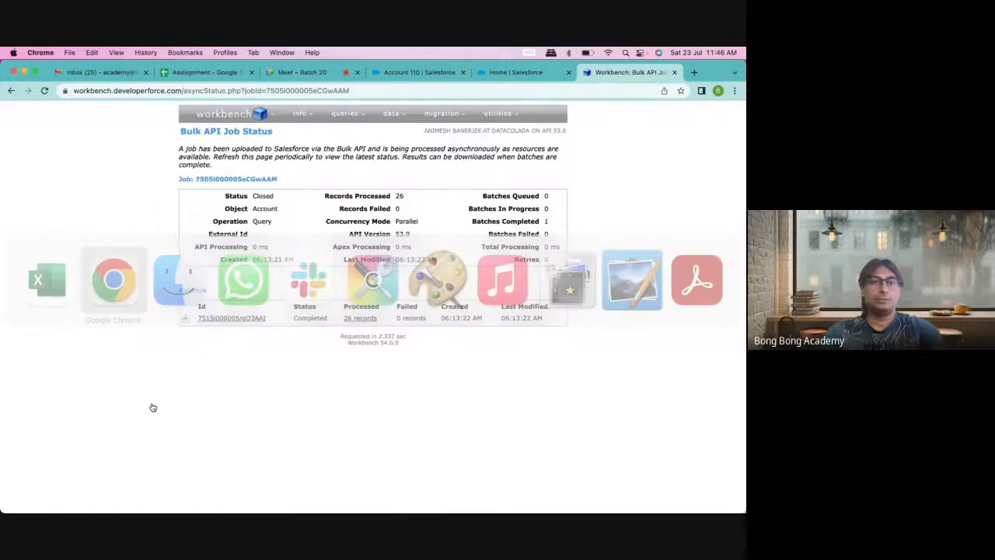
{"action": "left_click", "coordinate": [457, 70]}
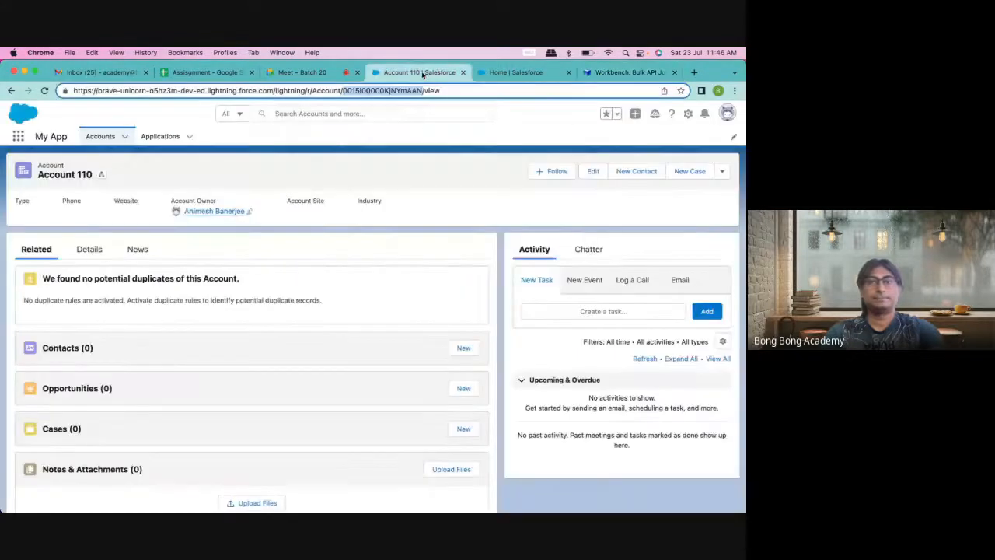
{"action": "left_click", "coordinate": [109, 141]}
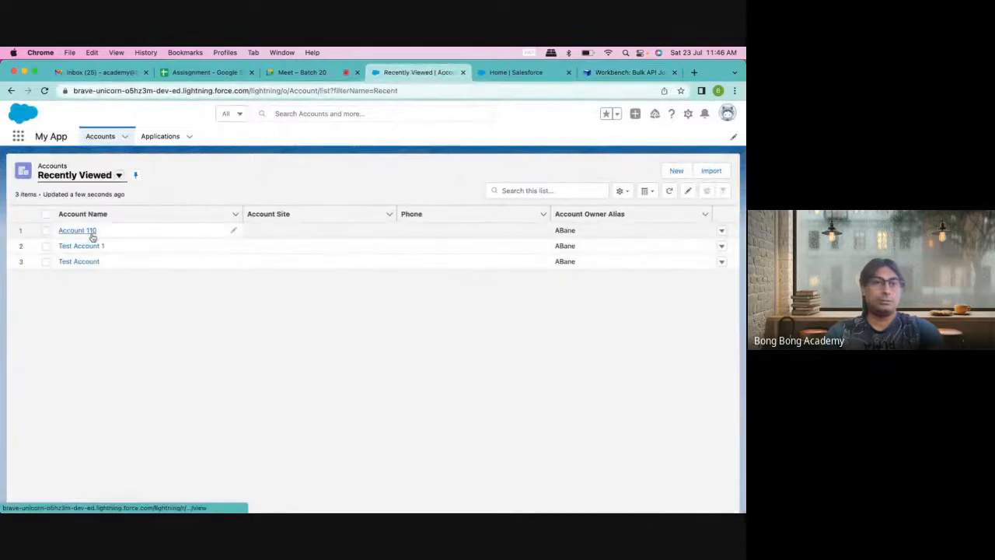
{"action": "left_click", "coordinate": [83, 246]}
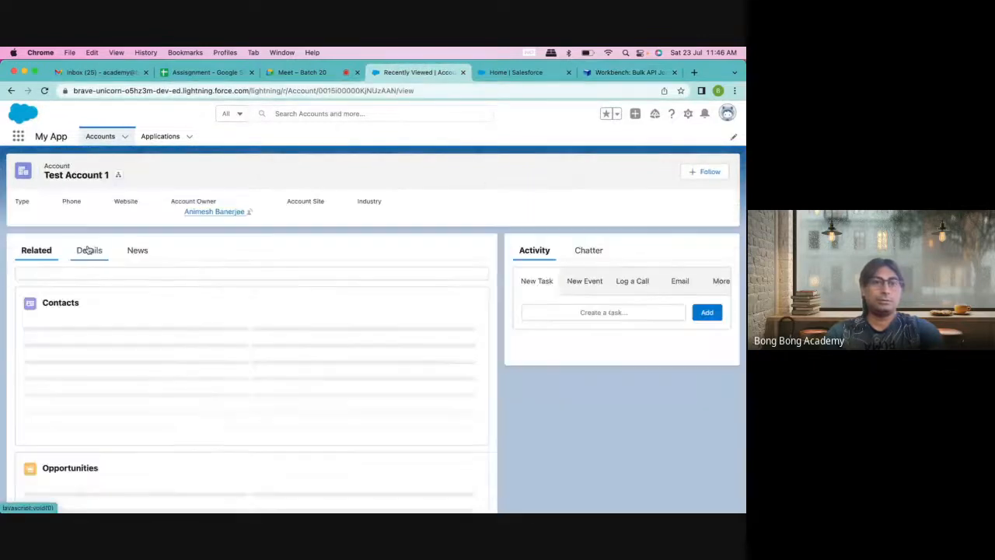
{"action": "double_click", "coordinate": [335, 91]}
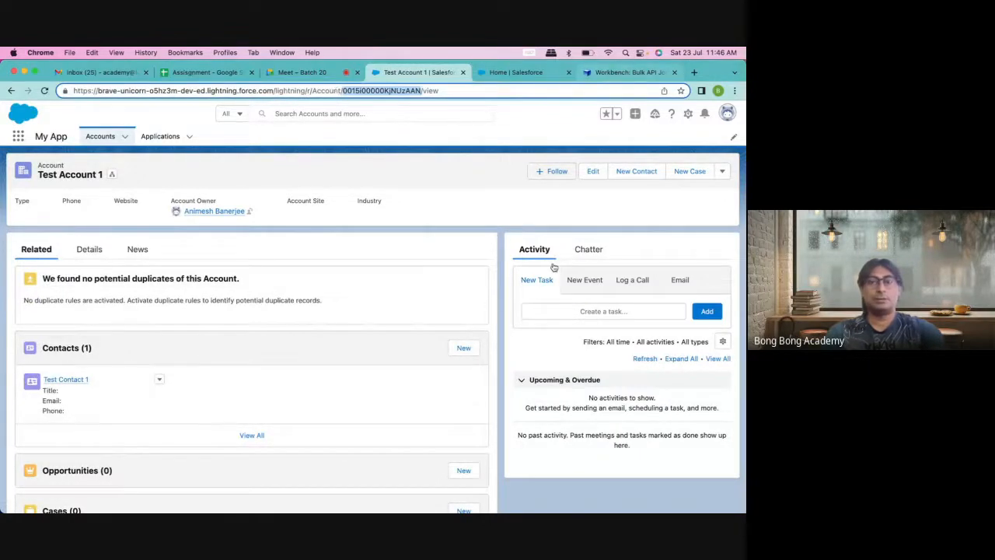
Step: Paste Test Account 1's record ID into C7 through C11 and fit column C to the IDs
{"action": "left_click", "coordinate": [665, 498]}
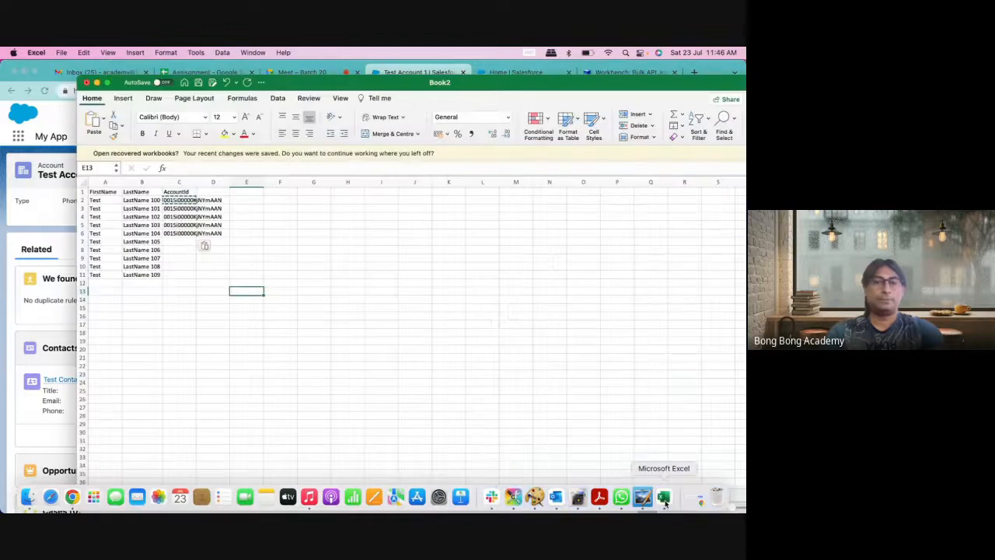
{"action": "left_click_drag", "start_coordinate": [172, 243], "coordinate": [174, 276]}
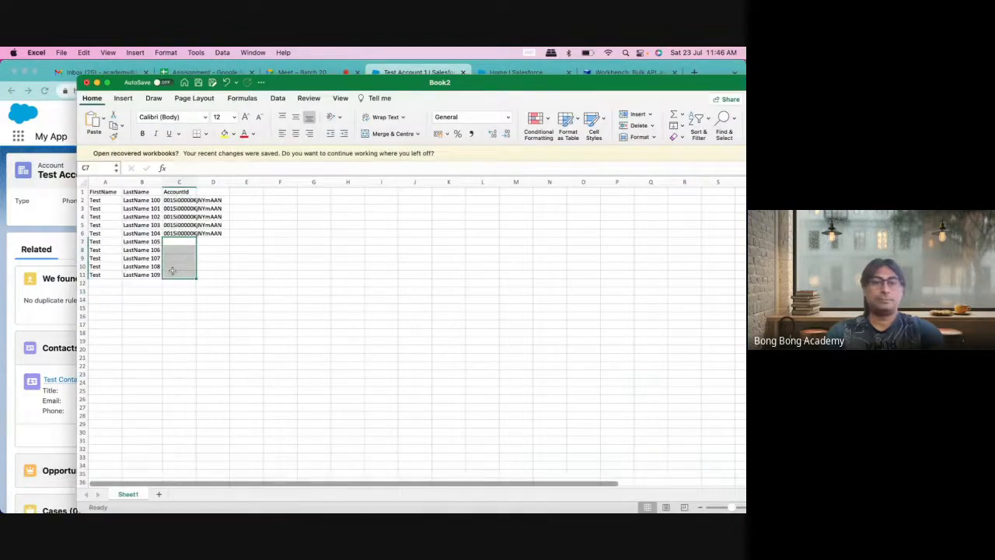
{"action": "key", "text": "super+v"}
{"action": "left_click", "coordinate": [402, 247]}
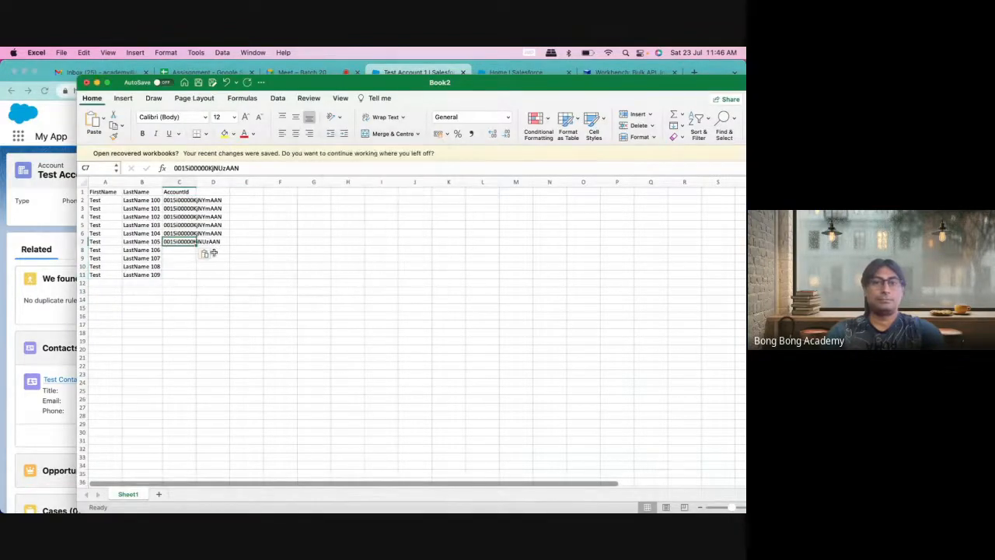
{"action": "left_click_drag", "start_coordinate": [171, 250], "coordinate": [171, 275]}
{"action": "key", "text": "super+v"}
{"action": "left_click", "coordinate": [233, 317]}
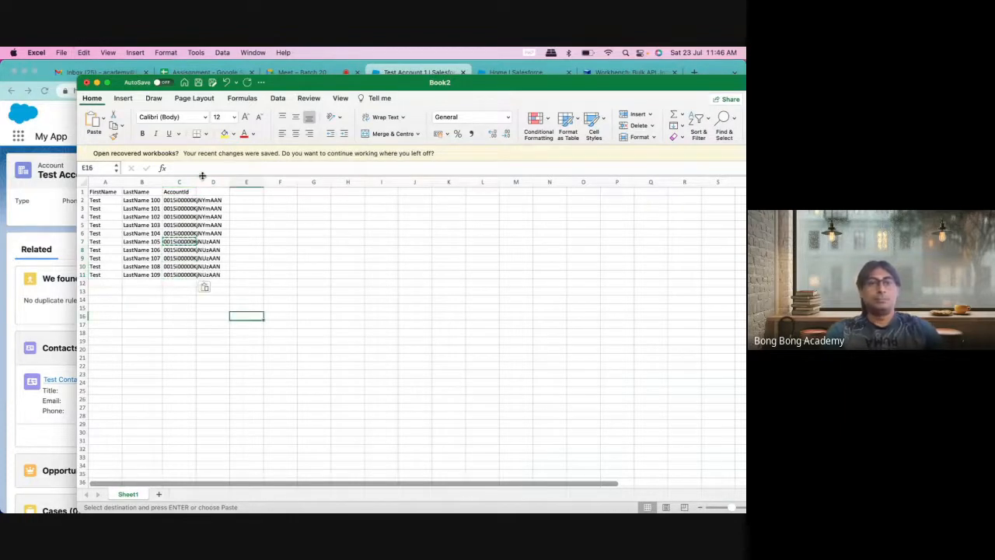
{"action": "double_click", "coordinate": [196, 181]}
{"action": "left_click", "coordinate": [185, 193]}
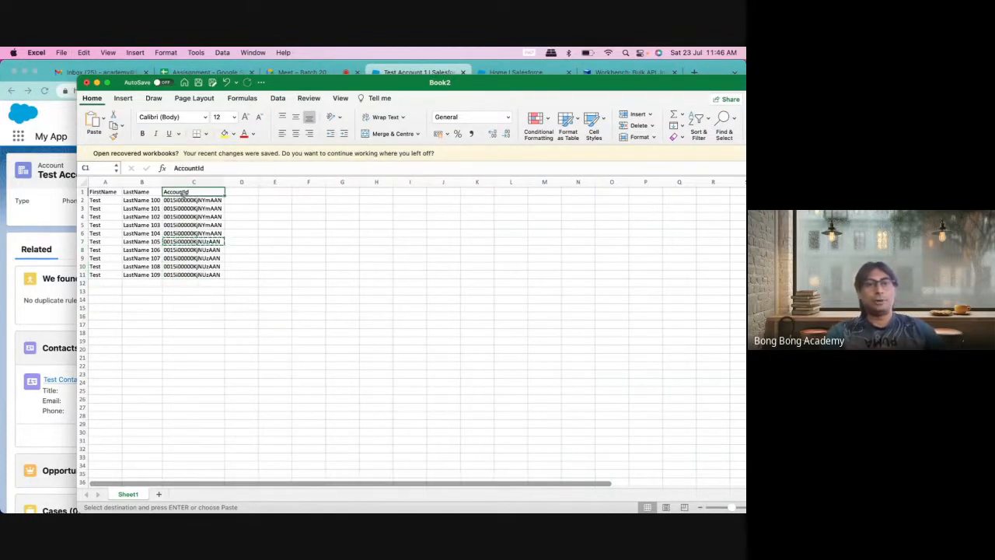
Step: Review the filled data rows 2–11 and the AccountId values in C2:C11
{"action": "left_click", "coordinate": [283, 267]}
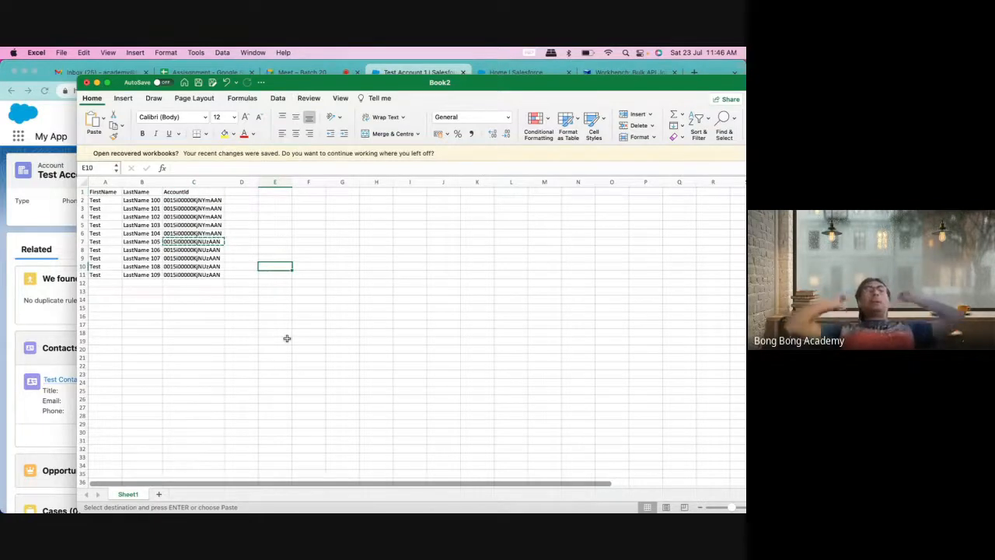
{"action": "left_click", "coordinate": [205, 324]}
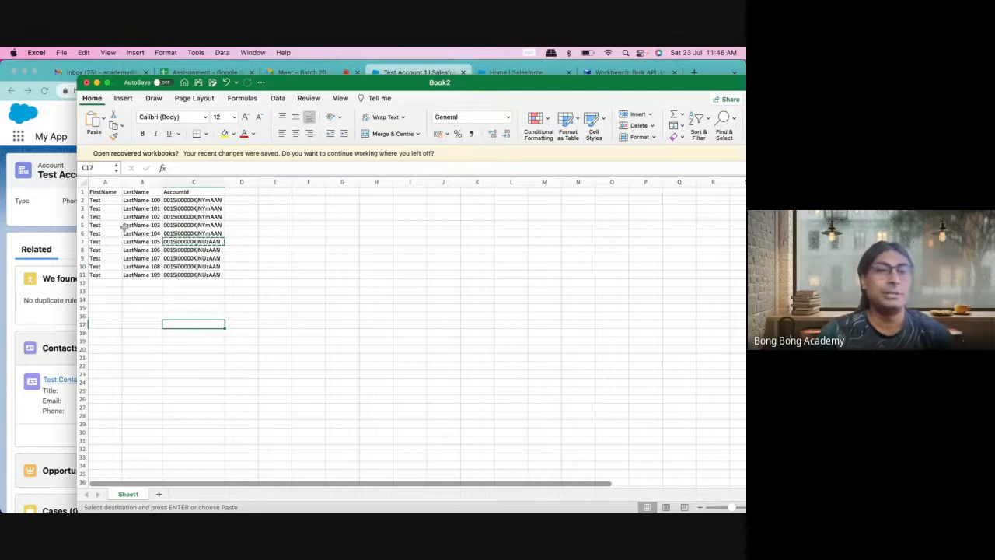
{"action": "left_click_drag", "start_coordinate": [82, 200], "coordinate": [83, 276]}
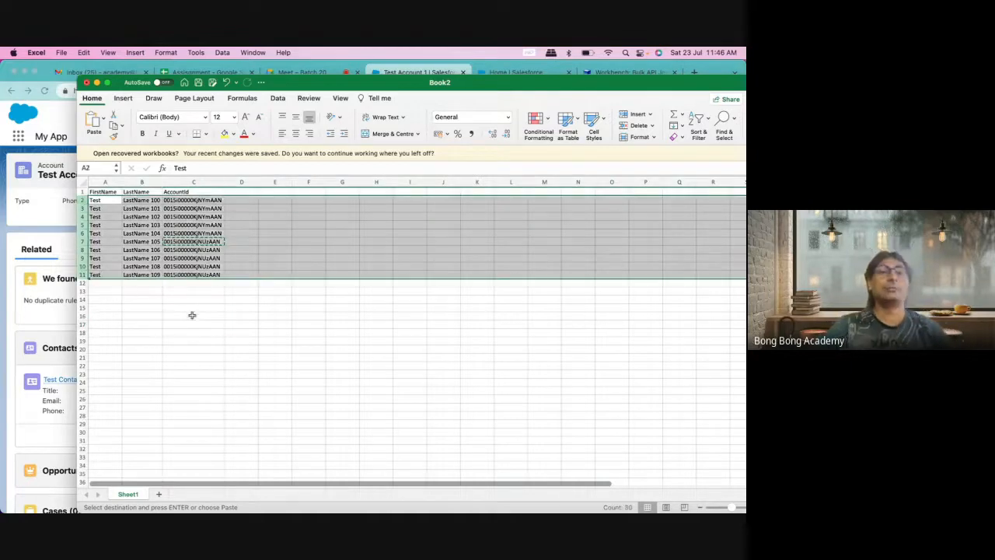
{"action": "left_click", "coordinate": [191, 317]}
{"action": "left_click", "coordinate": [230, 299]}
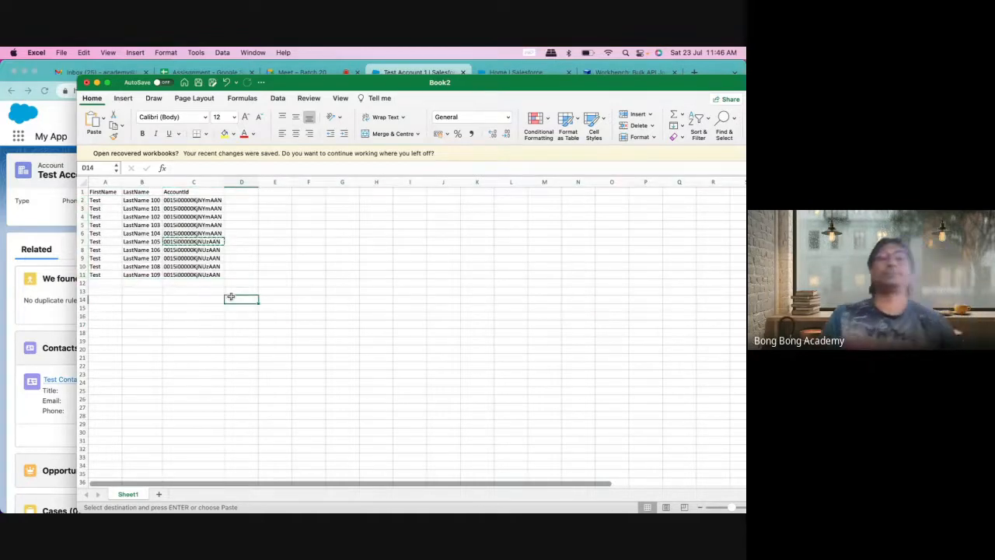
{"action": "left_click_drag", "start_coordinate": [187, 200], "coordinate": [186, 276]}
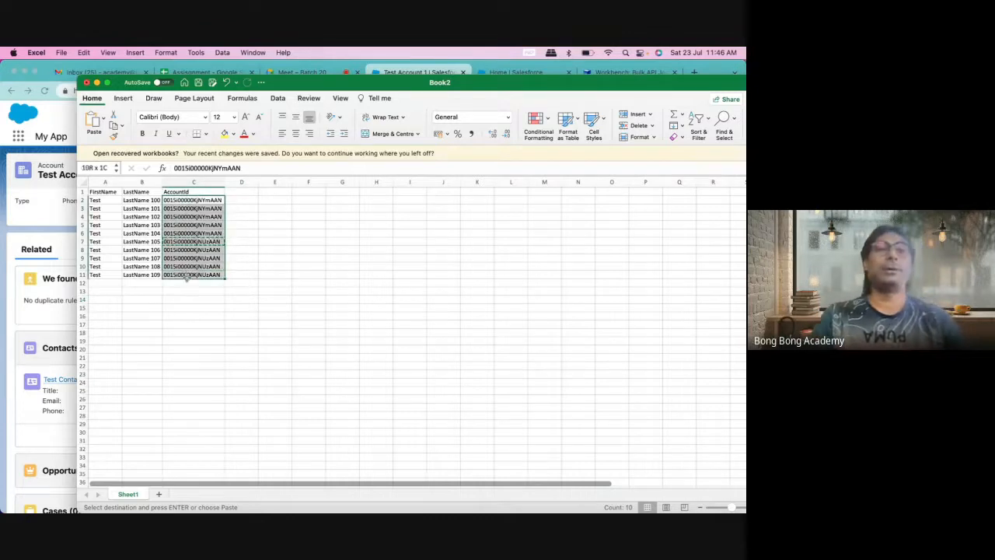
{"action": "left_click", "coordinate": [192, 308]}
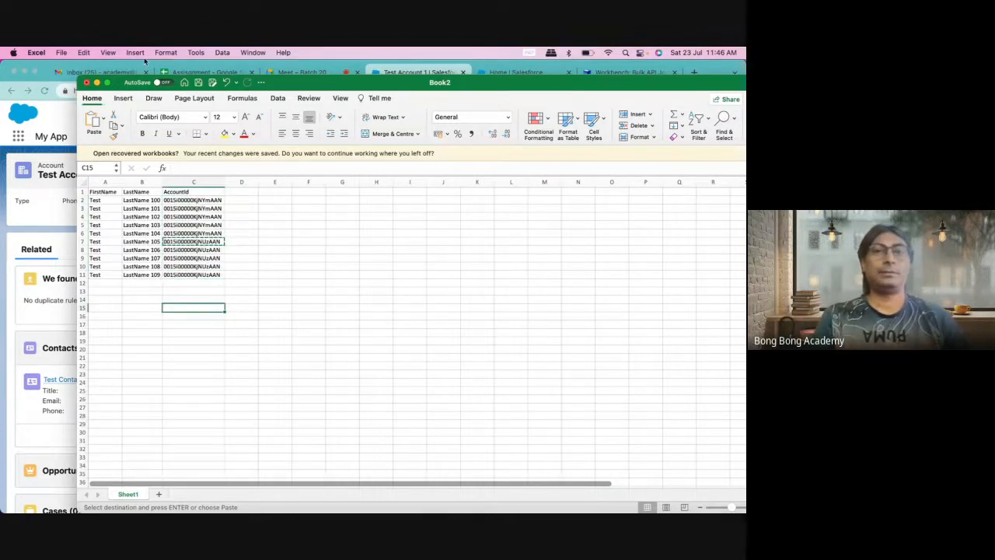
Step: Save the workbook in Downloads as ContactNew, CSV UTF-8 (Comma-delimited) format
{"action": "left_click", "coordinate": [60, 52]}
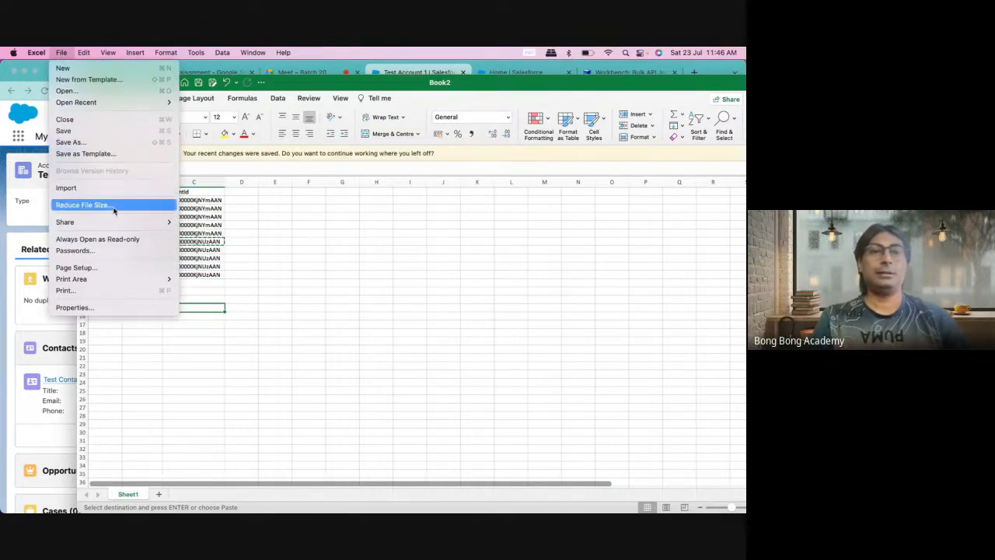
{"action": "left_click", "coordinate": [106, 143]}
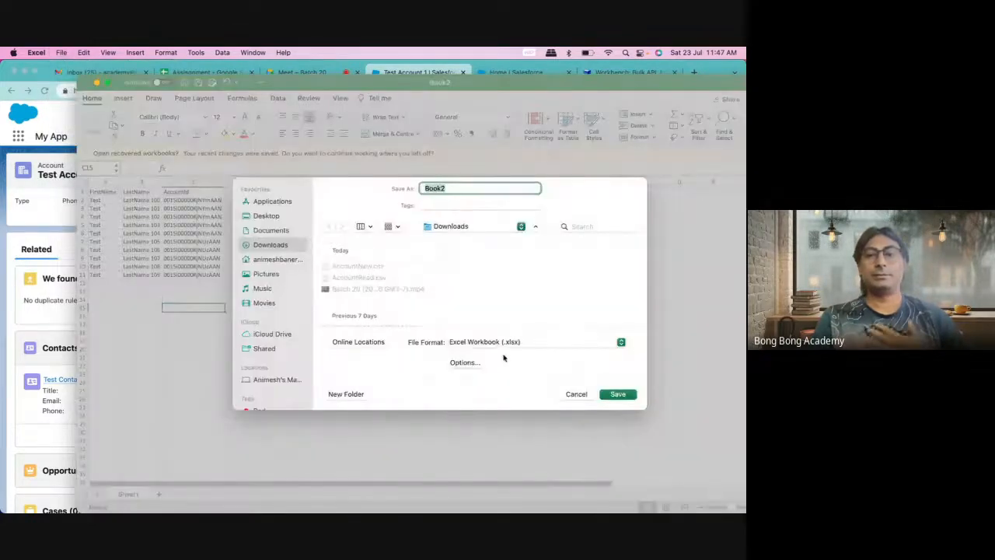
{"action": "left_click", "coordinate": [504, 344]}
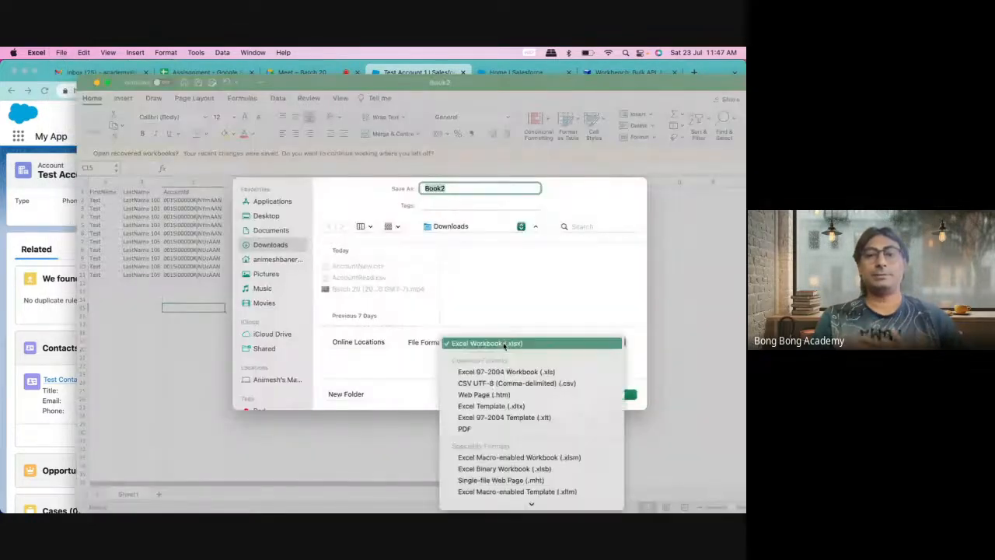
{"action": "left_click", "coordinate": [498, 383]}
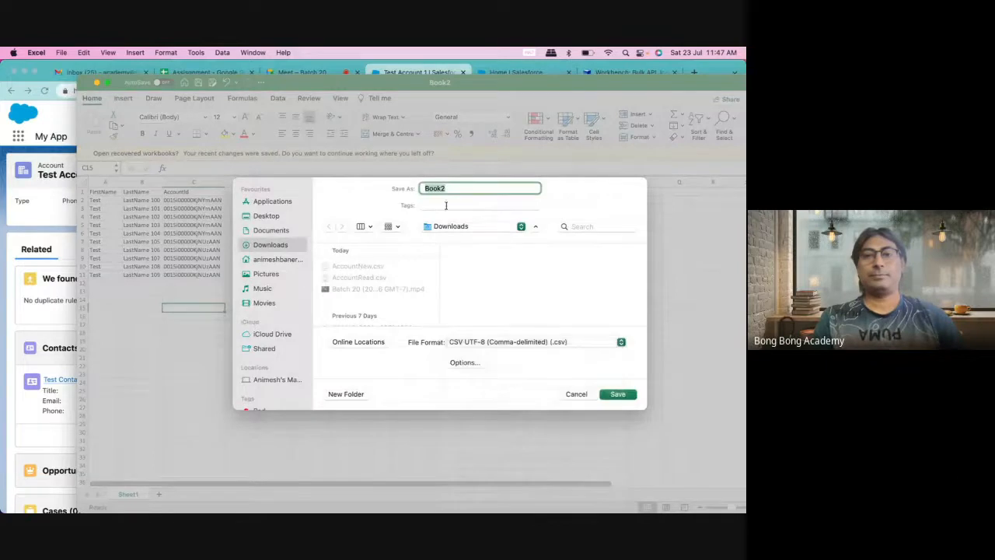
{"action": "type", "text": "ContactNew"}
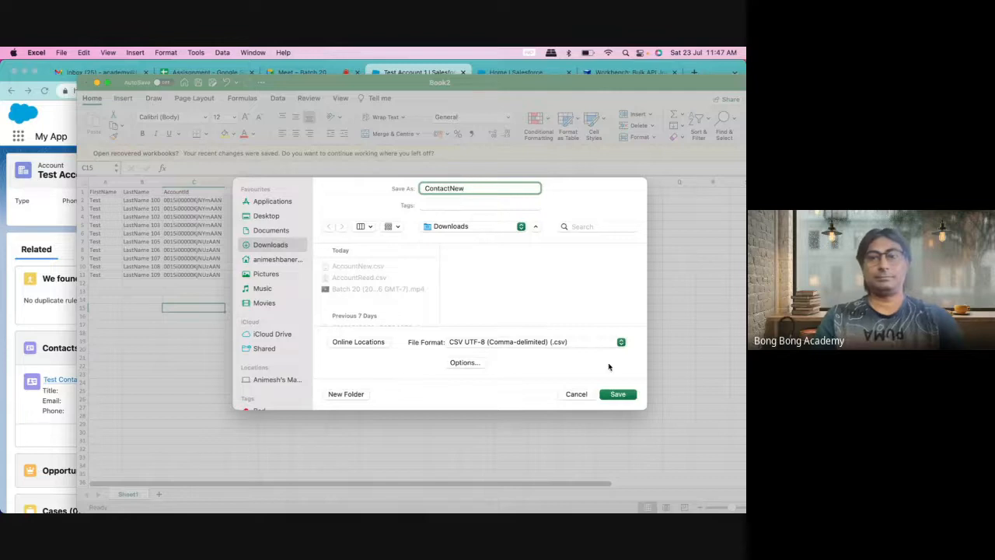
{"action": "left_click", "coordinate": [617, 394]}
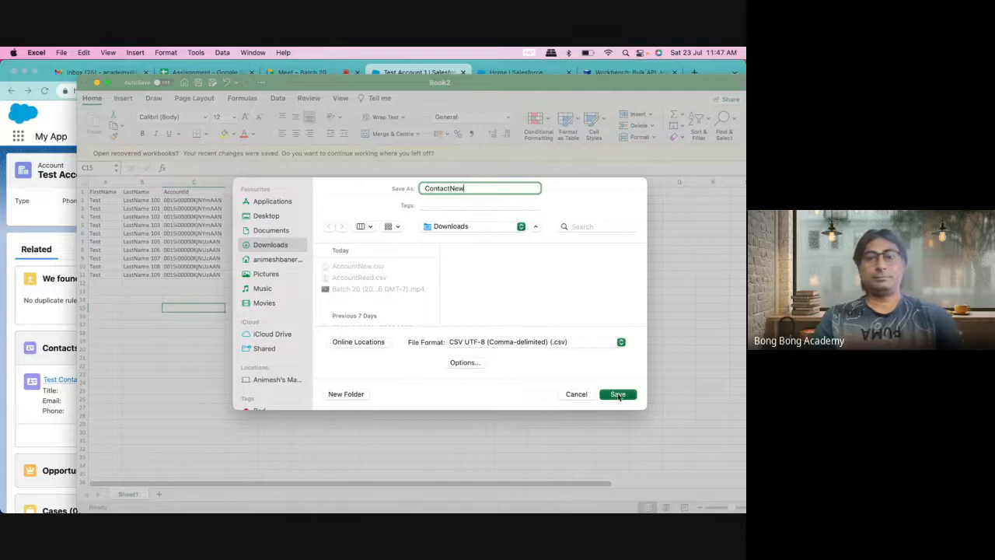
{"action": "left_click", "coordinate": [46, 222]}
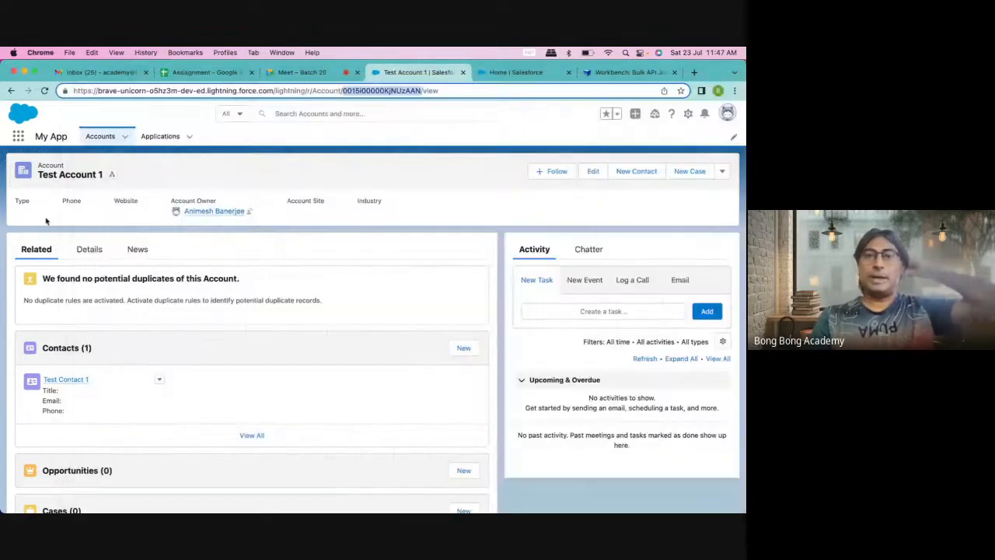
Step: Start a Workbench Insert with object type Contact, upload ContactNew.csv from file, and continue
{"action": "left_click", "coordinate": [630, 71]}
{"action": "mouse_move", "coordinate": [391, 113]}
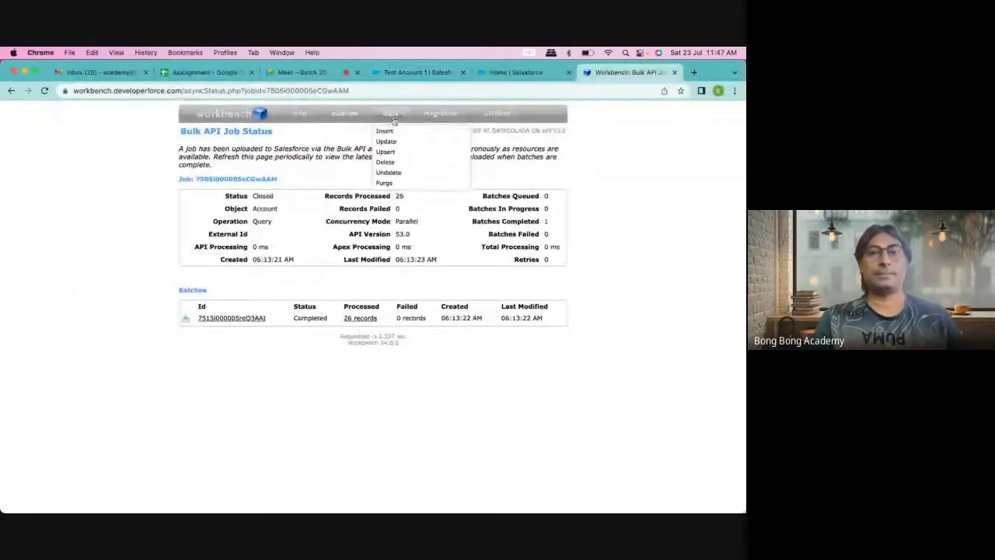
{"action": "left_click", "coordinate": [385, 132]}
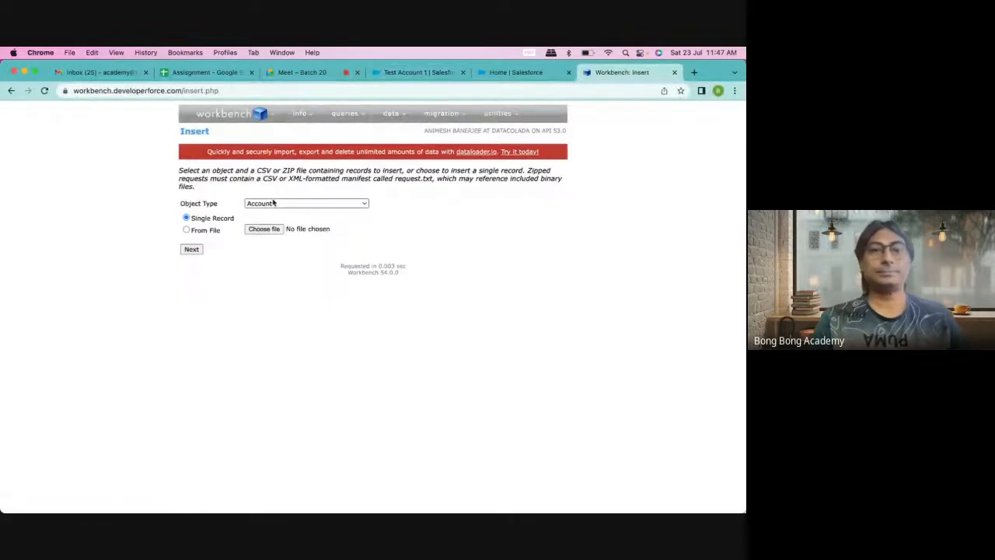
{"action": "left_click", "coordinate": [271, 204]}
{"action": "type", "text": "con"}
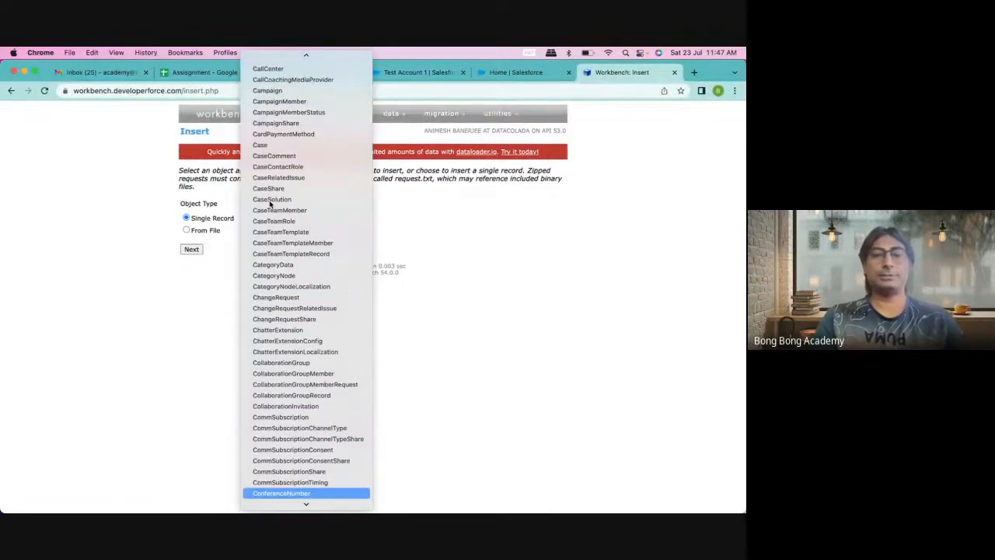
{"action": "type", "text": "t"}
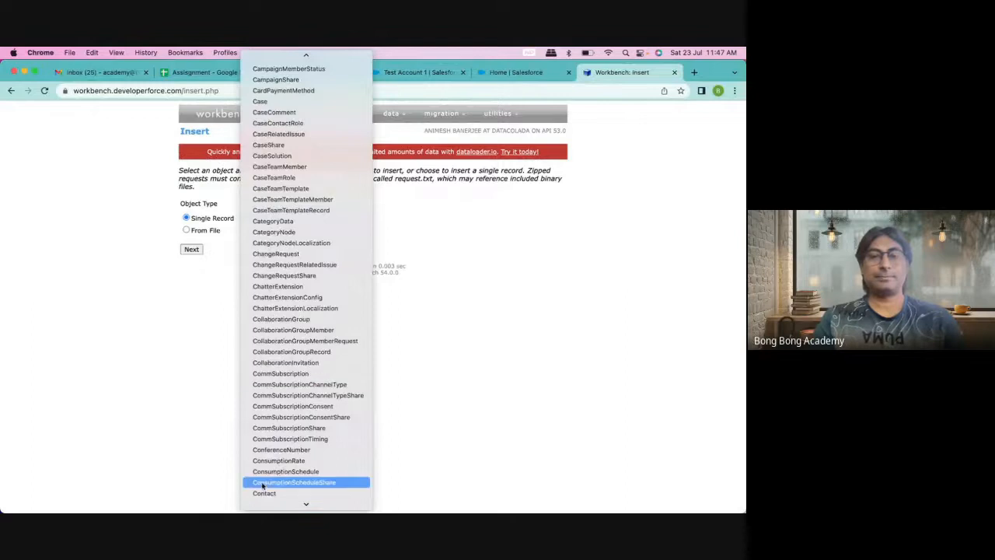
{"action": "left_click", "coordinate": [262, 493]}
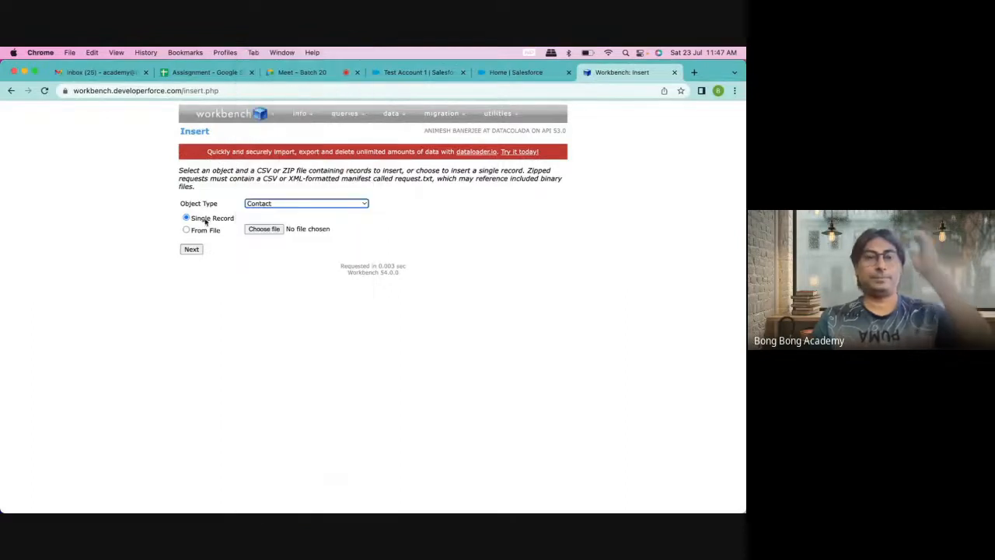
{"action": "left_click", "coordinate": [264, 229]}
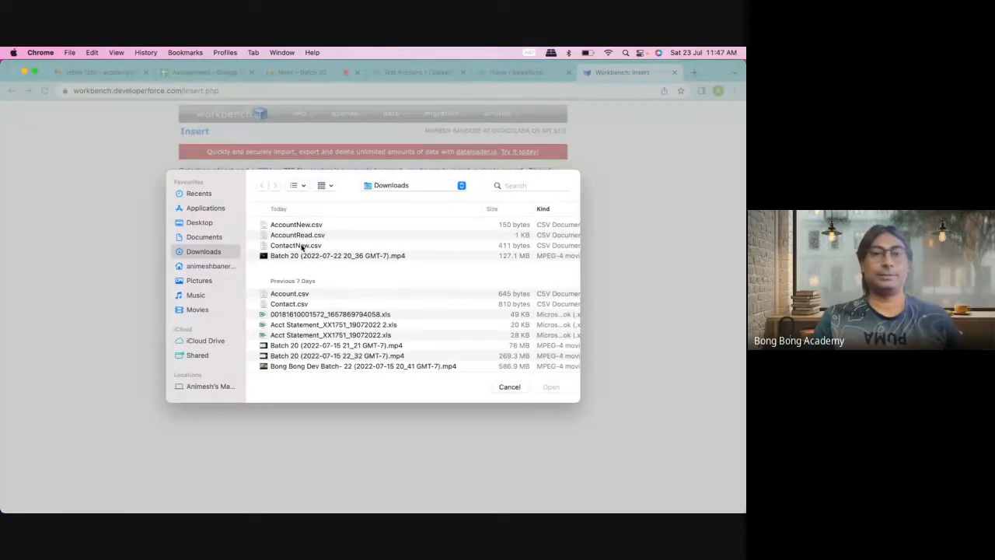
{"action": "left_click", "coordinate": [302, 246]}
{"action": "left_click", "coordinate": [550, 387]}
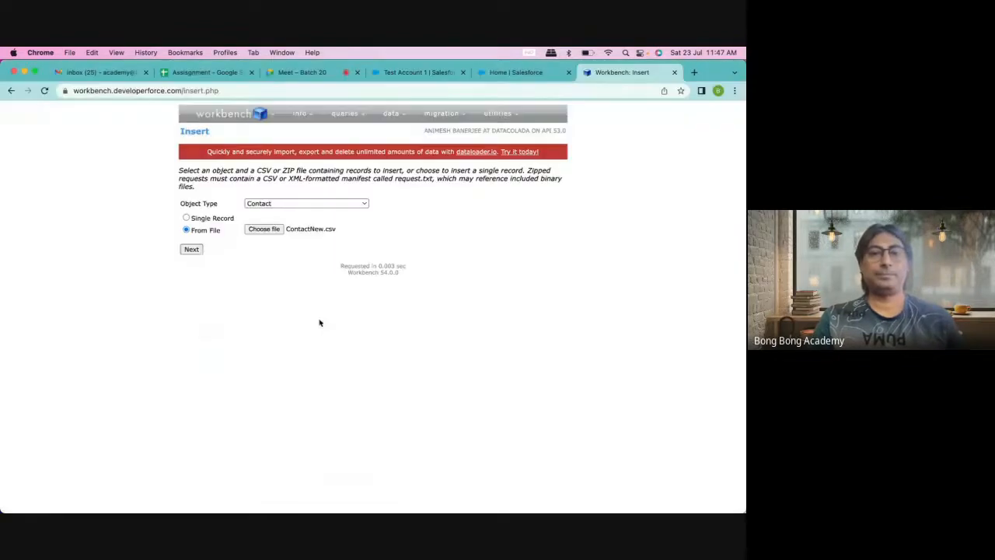
{"action": "left_click", "coordinate": [190, 250]}
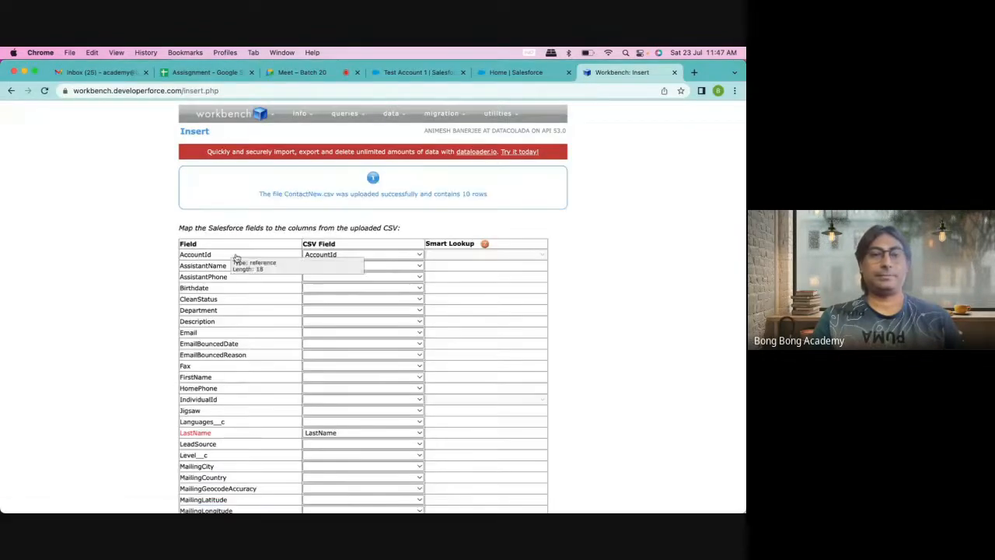
Step: Map AccountId, FirstName and LastName to their CSV columns and confirm inserting the 10 contacts
{"action": "left_click", "coordinate": [323, 257]}
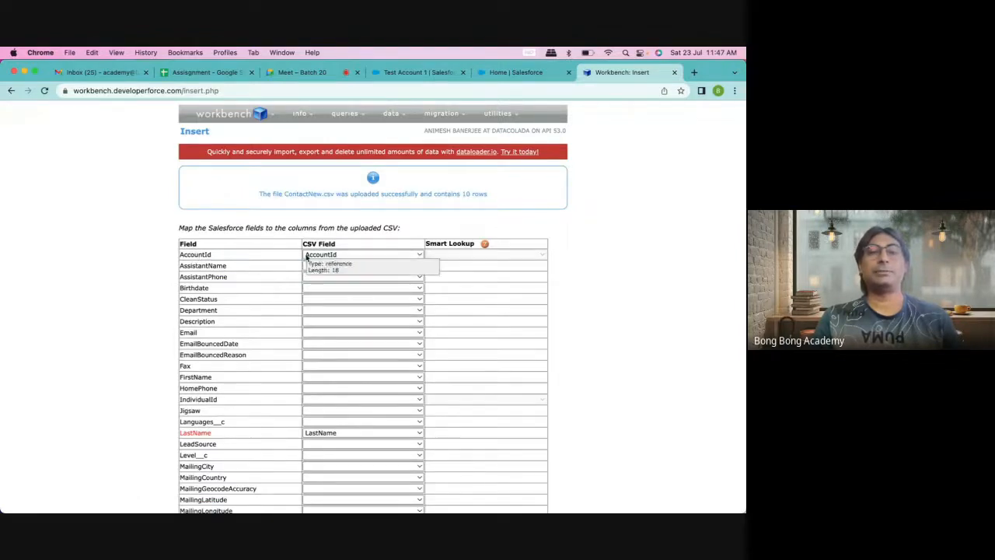
{"action": "left_click", "coordinate": [322, 259]}
{"action": "scroll", "coordinate": [290, 333], "scroll_direction": "down", "scroll_amount": 3}
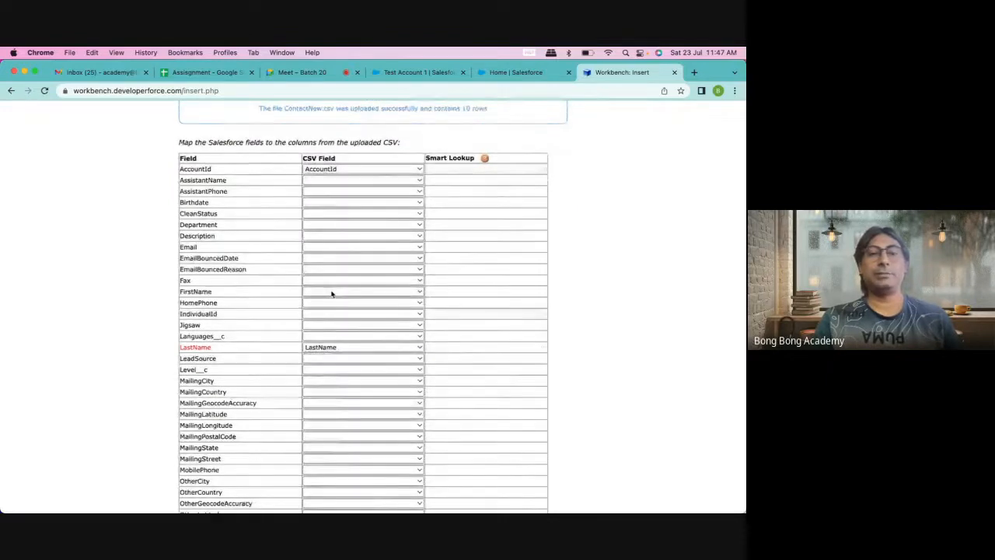
{"action": "left_click", "coordinate": [328, 293]}
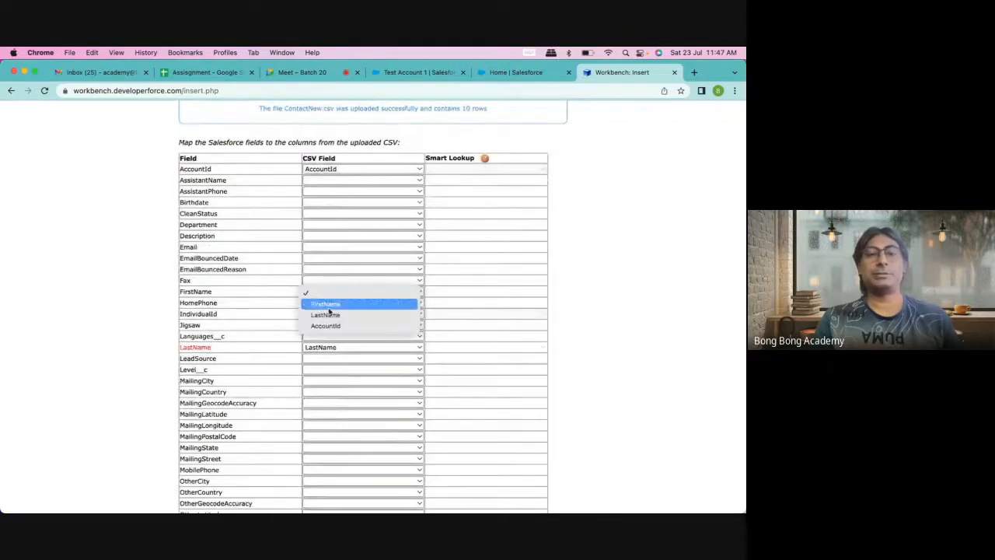
{"action": "left_click", "coordinate": [328, 304]}
{"action": "scroll", "coordinate": [255, 316], "scroll_direction": "down", "scroll_amount": 3}
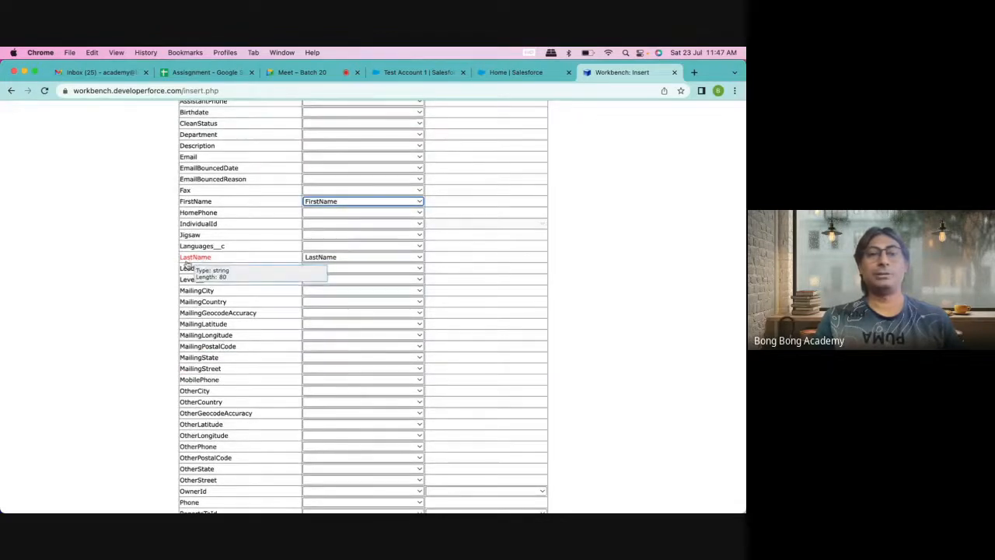
{"action": "scroll", "coordinate": [250, 295], "scroll_direction": "down", "scroll_amount": 3}
{"action": "left_click", "coordinate": [198, 477]}
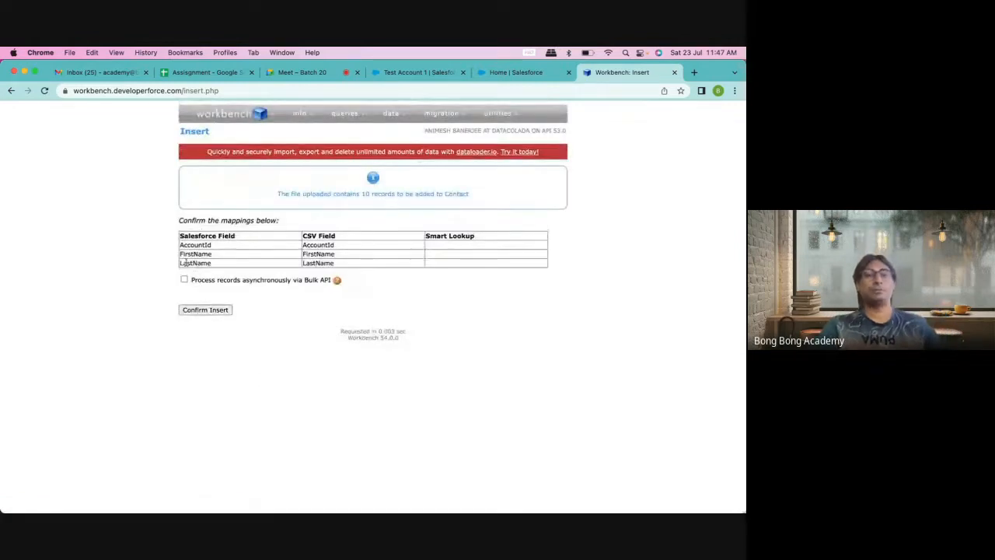
{"action": "left_click", "coordinate": [205, 311]}
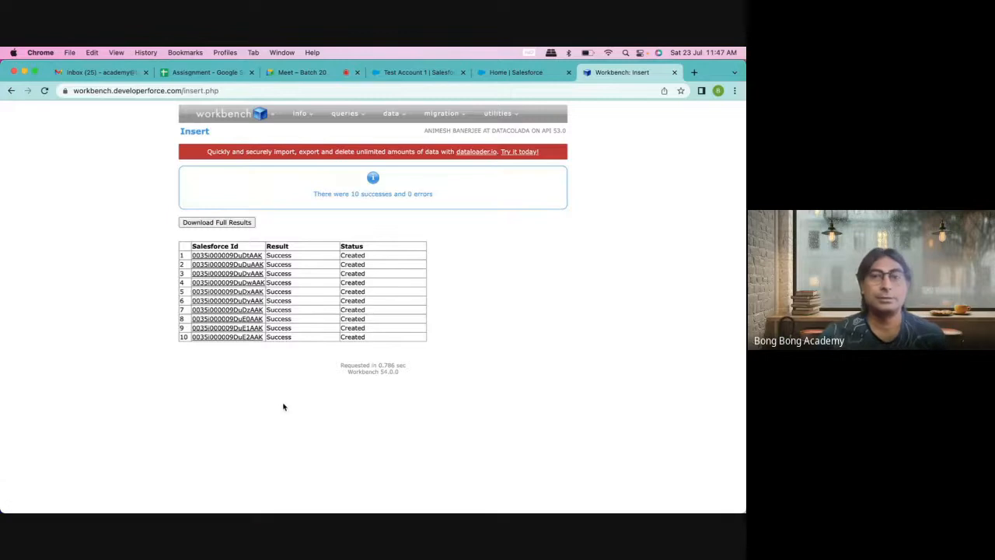
{"action": "left_click", "coordinate": [413, 73]}
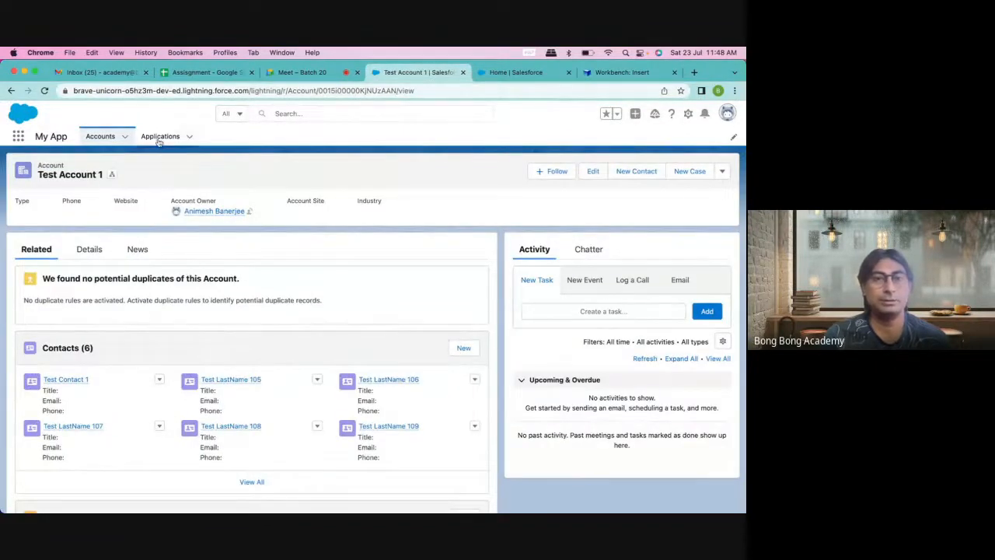
{"action": "left_click", "coordinate": [100, 137]}
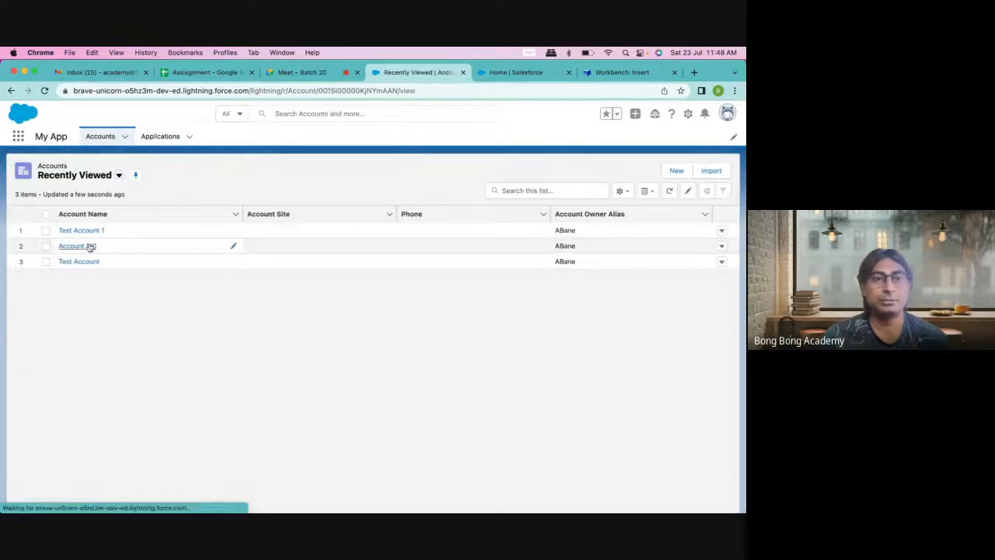
{"action": "left_click", "coordinate": [87, 245]}
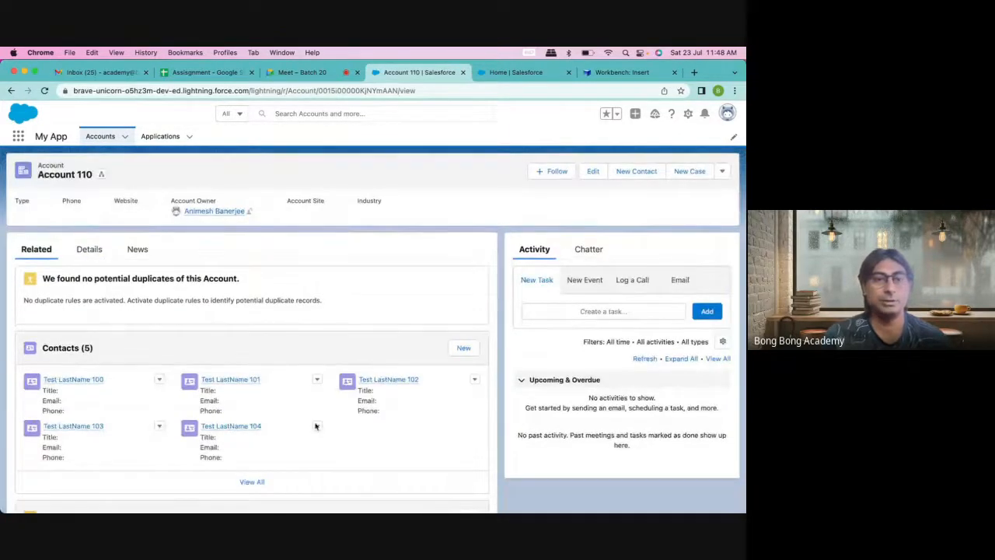
{"action": "left_click", "coordinate": [618, 73]}
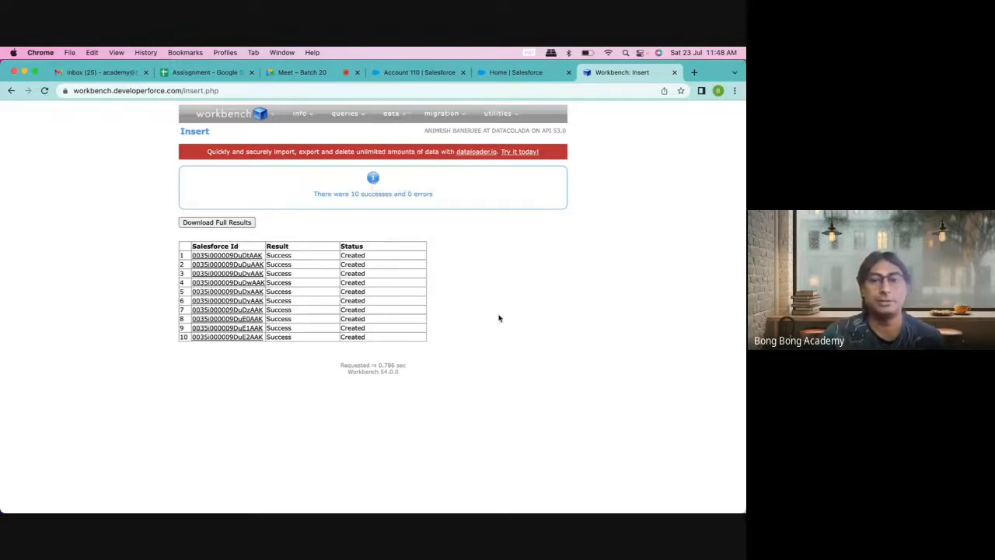
Step: Close the ContactNew spreadsheet and cancel the leftover file-open dialog
{"action": "mouse_move", "coordinate": [599, 496]}
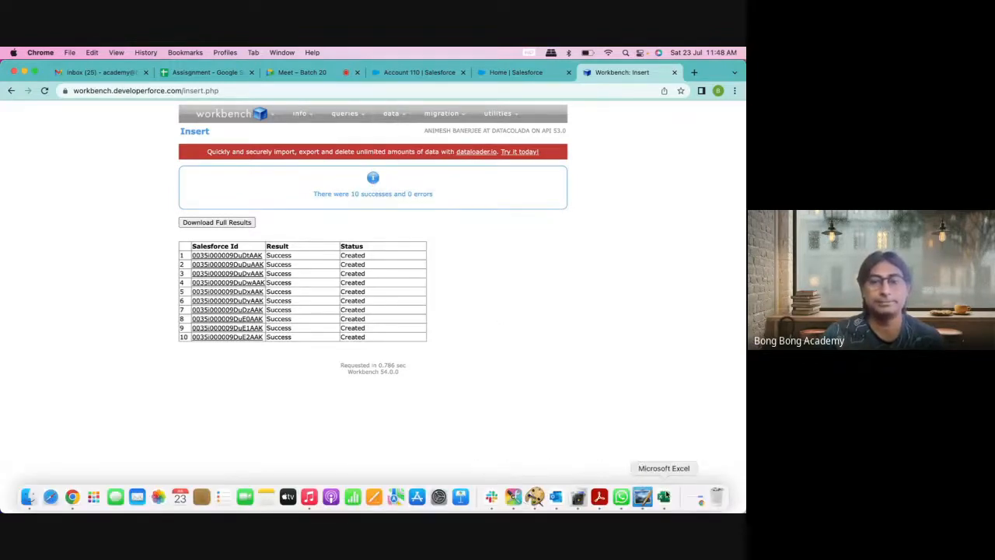
{"action": "left_click", "coordinate": [663, 496]}
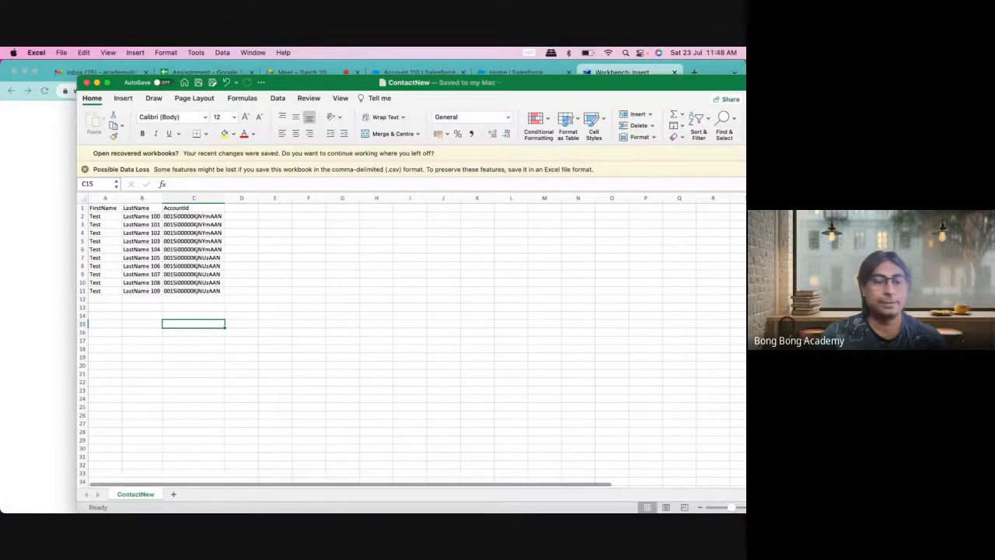
{"action": "left_click", "coordinate": [31, 499]}
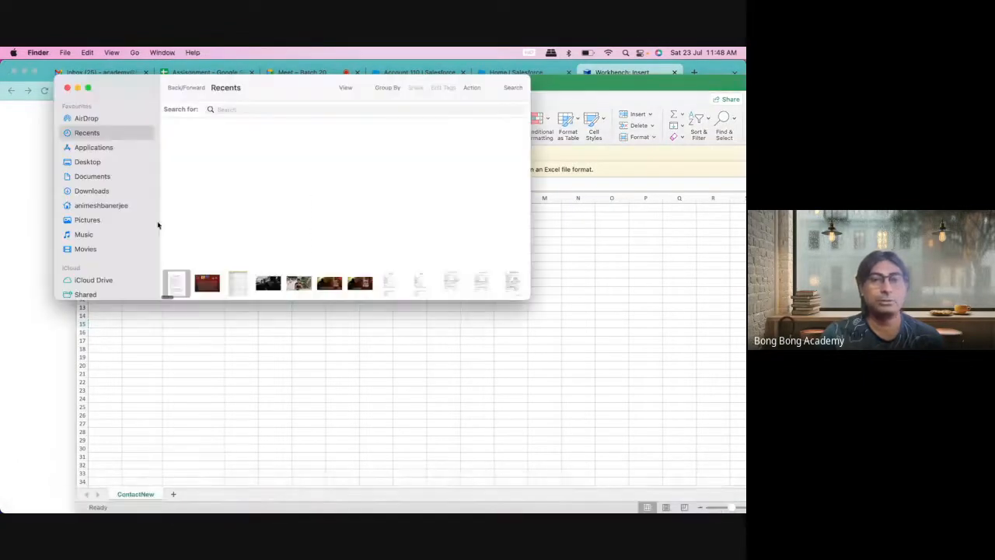
{"action": "left_click", "coordinate": [168, 373]}
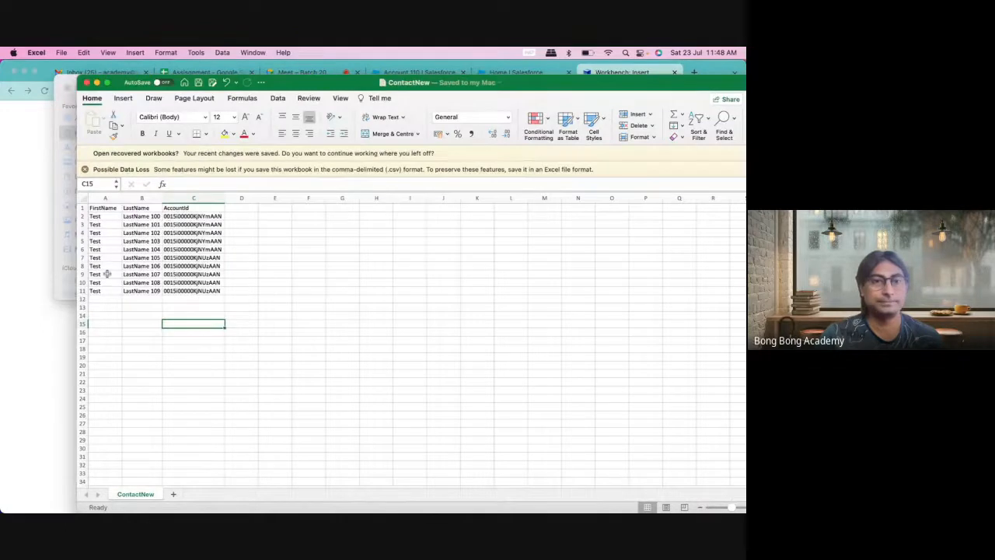
{"action": "mouse_move", "coordinate": [65, 507]}
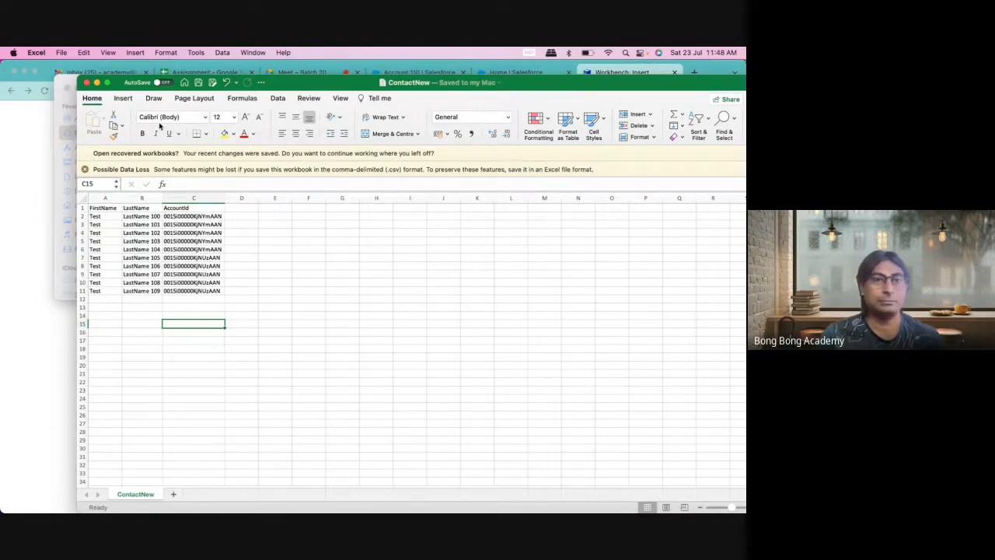
{"action": "left_click", "coordinate": [86, 82]}
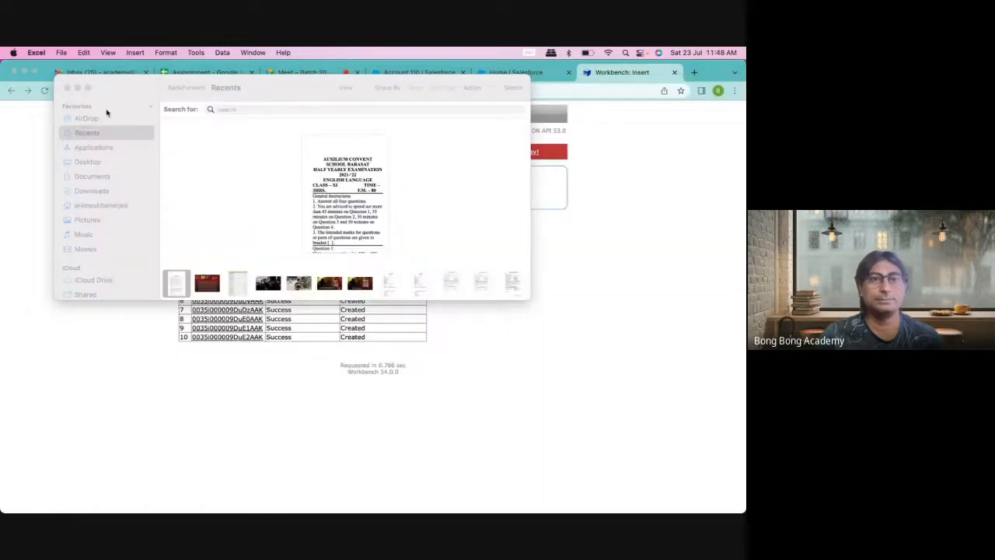
{"action": "left_click", "coordinate": [68, 89]}
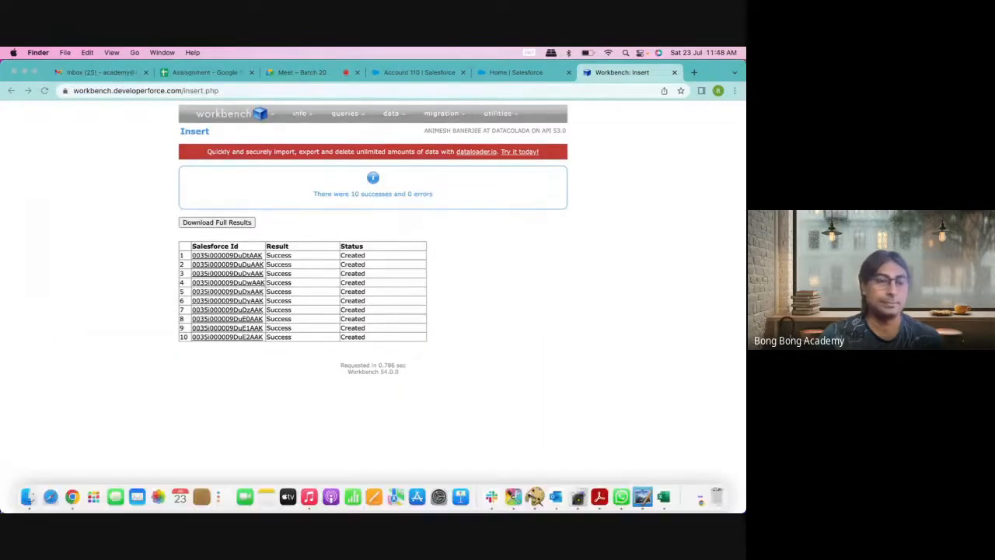
Step: Open a Finder window and navigate from Documents to the Downloads folder
{"action": "left_click", "coordinate": [30, 502]}
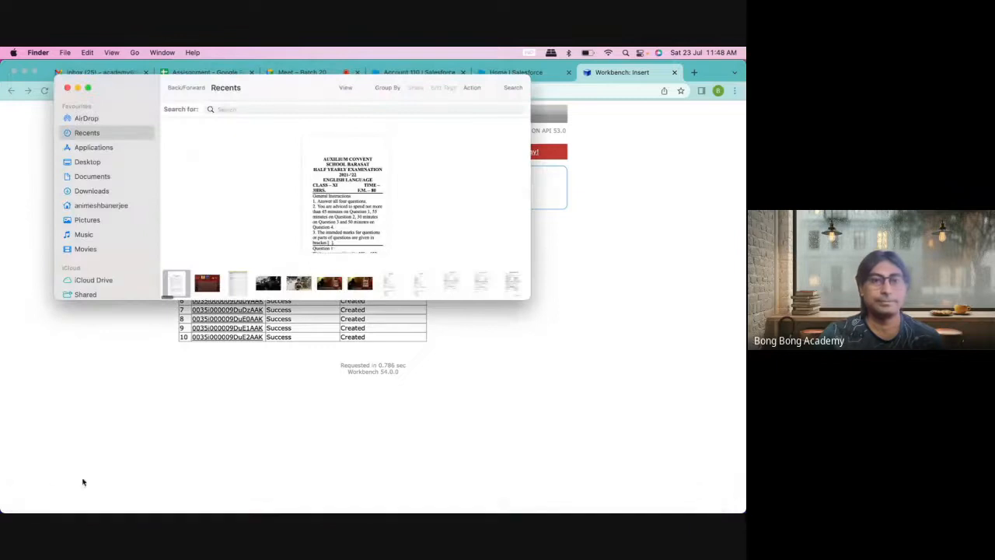
{"action": "left_click", "coordinate": [72, 498]}
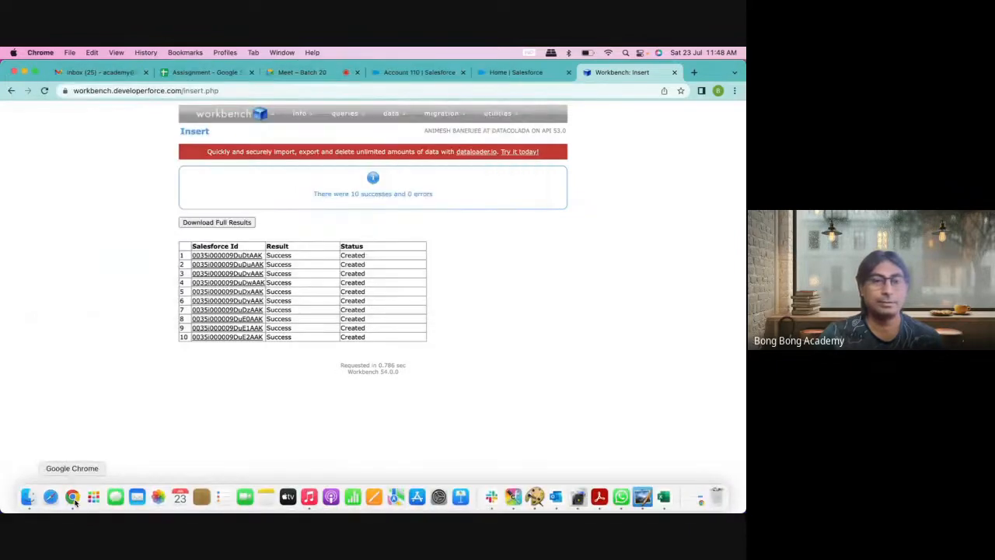
{"action": "left_click", "coordinate": [28, 497]}
{"action": "left_click", "coordinate": [93, 179]}
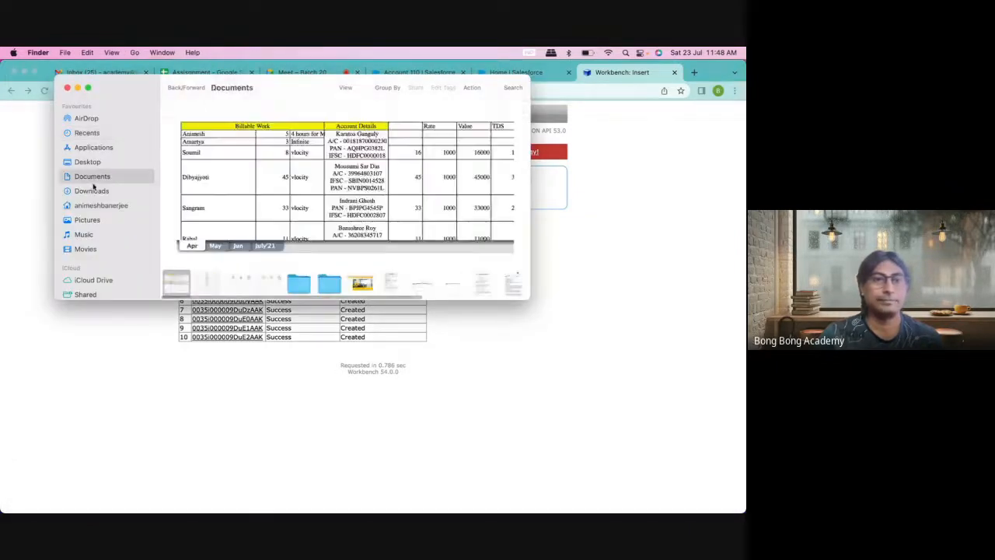
{"action": "left_click", "coordinate": [92, 192]}
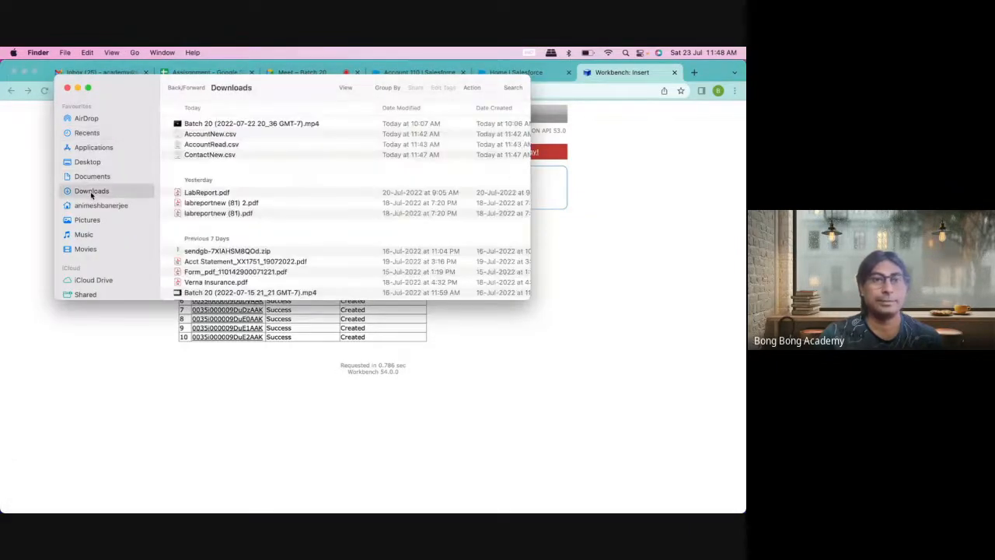
Step: Duplicate AccountRead.csv and rename the copy to AccountUpdate.csv
{"action": "left_click", "coordinate": [215, 135]}
{"action": "left_click", "coordinate": [224, 144]}
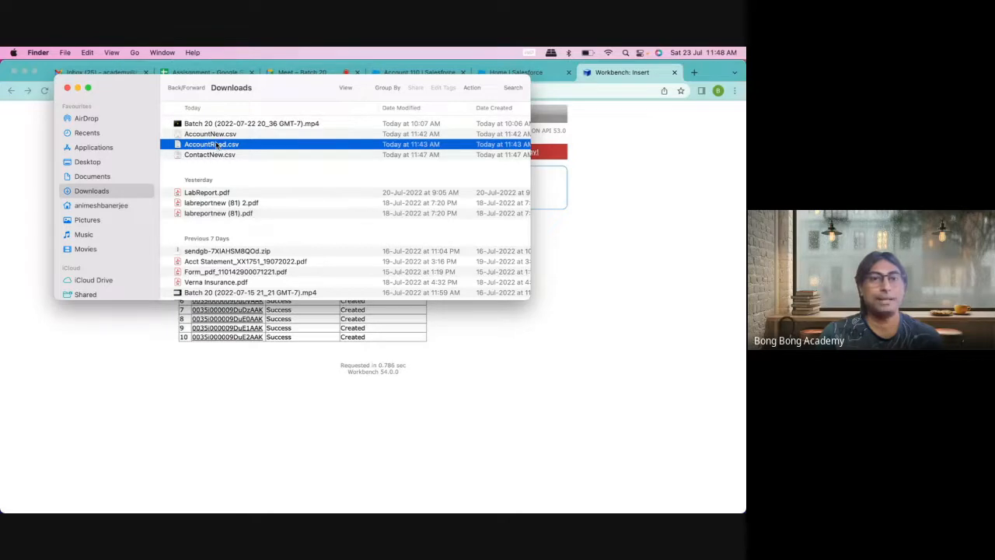
{"action": "right_click", "coordinate": [216, 145]}
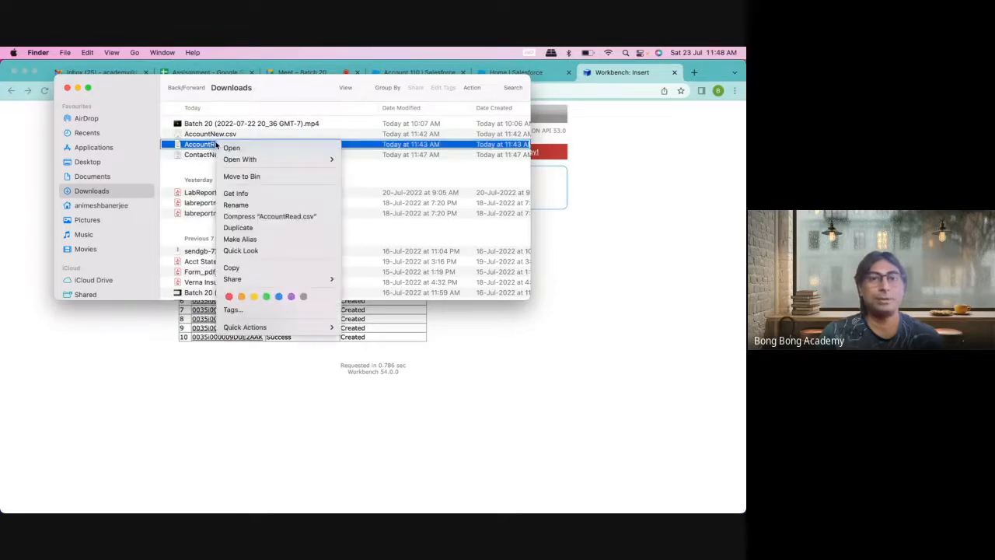
{"action": "left_click", "coordinate": [238, 230]}
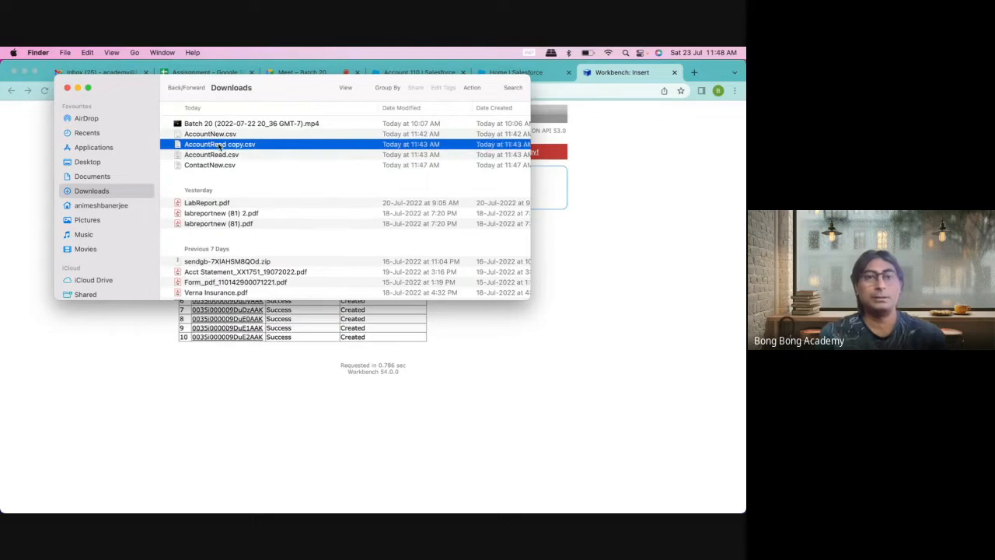
{"action": "left_click", "coordinate": [220, 145]}
{"action": "left_click", "coordinate": [213, 144]}
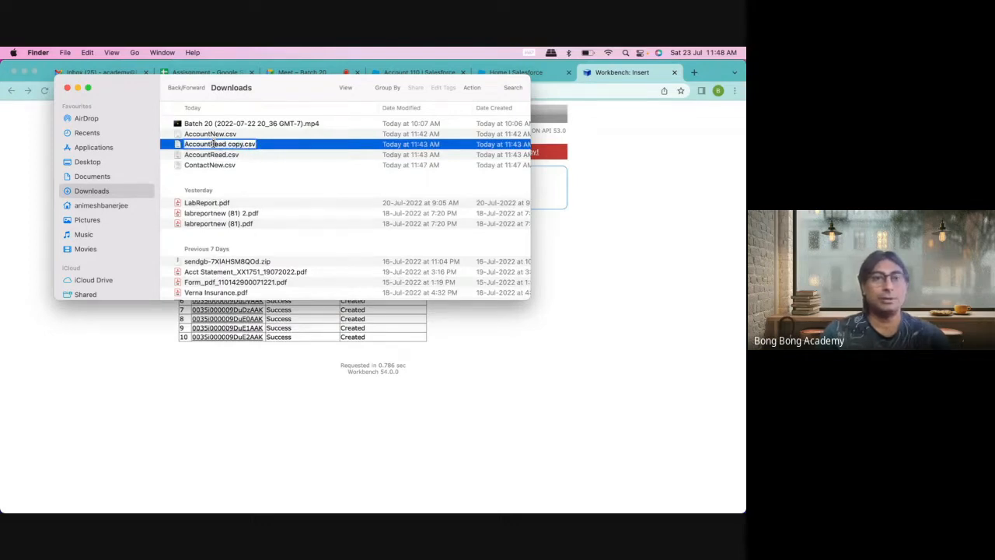
{"action": "left_click_drag", "start_coordinate": [211, 144], "coordinate": [243, 147]}
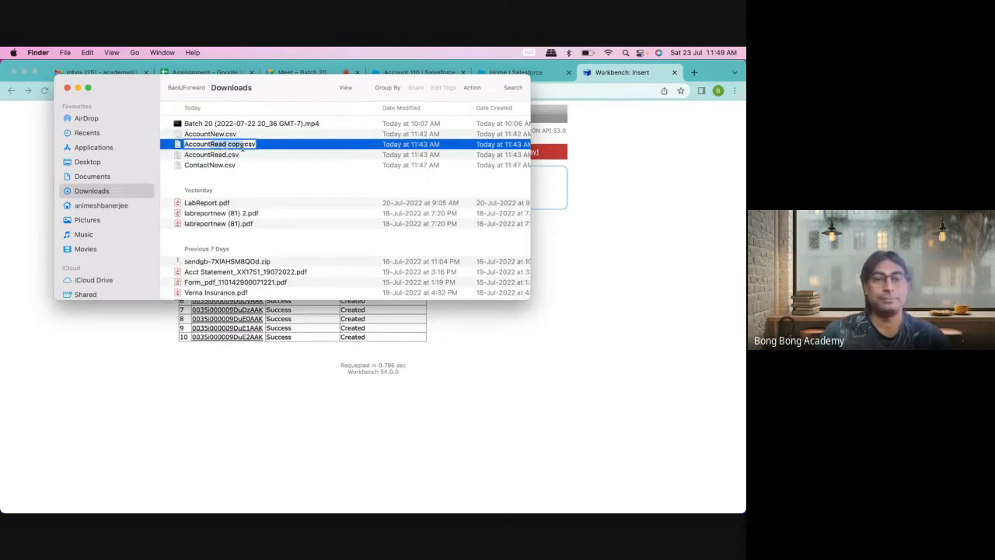
{"action": "type", "text": "Update"}
{"action": "left_click", "coordinate": [258, 165]}
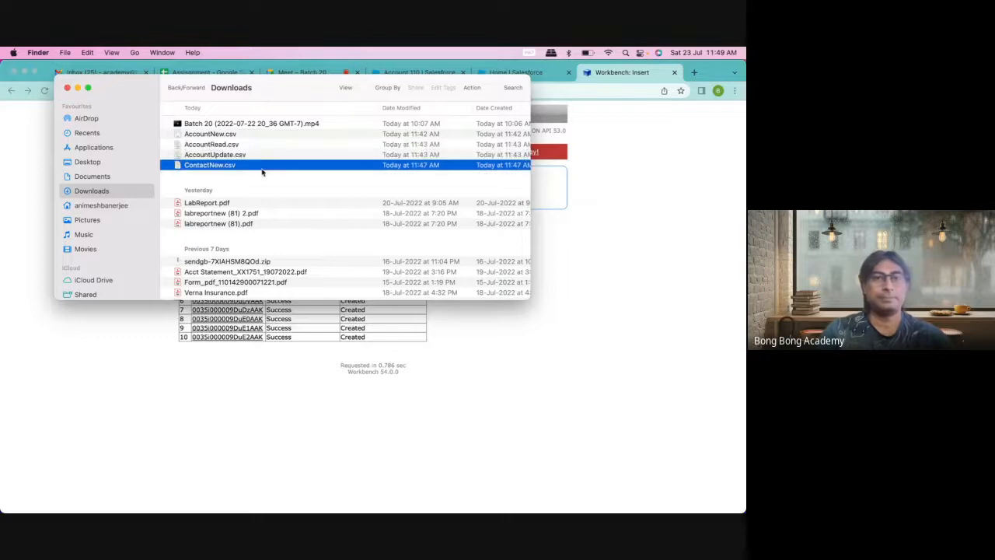
Step: Open AccountUpdate.csv in Microsoft Excel
{"action": "right_click", "coordinate": [231, 154]}
{"action": "mouse_move", "coordinate": [264, 169]}
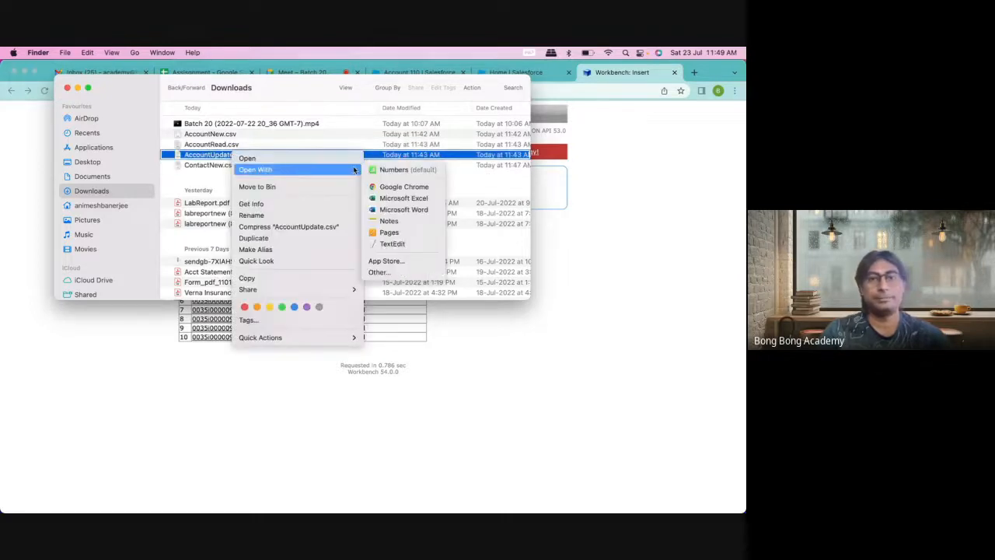
{"action": "left_click", "coordinate": [408, 201]}
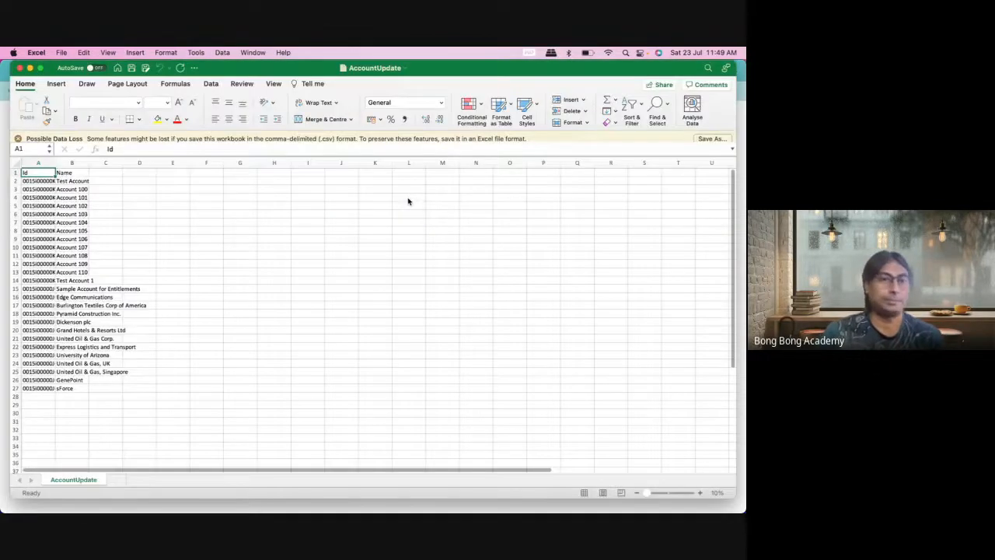
Step: Auto-fit columns A and B and clear the contents of rows 14–27
{"action": "double_click", "coordinate": [55, 167]}
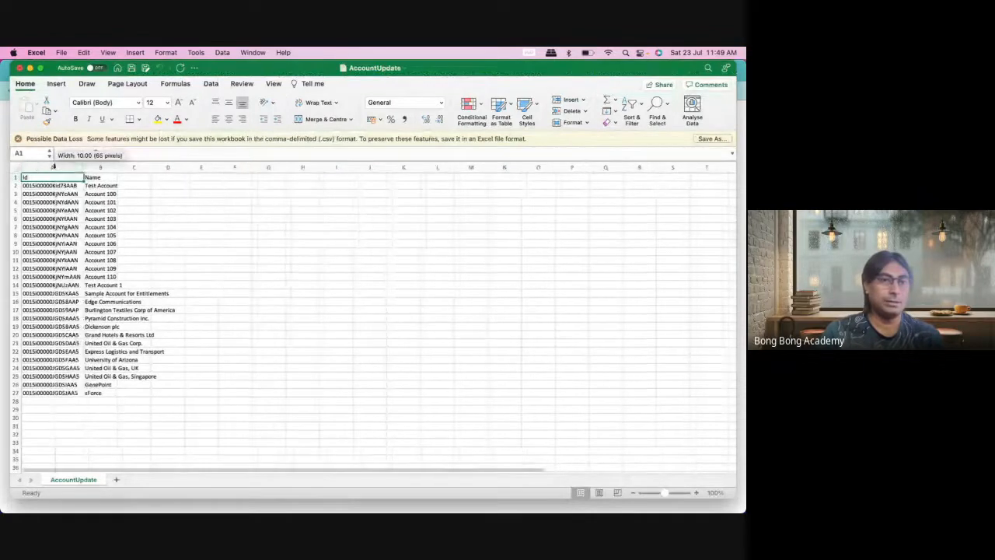
{"action": "double_click", "coordinate": [120, 167]}
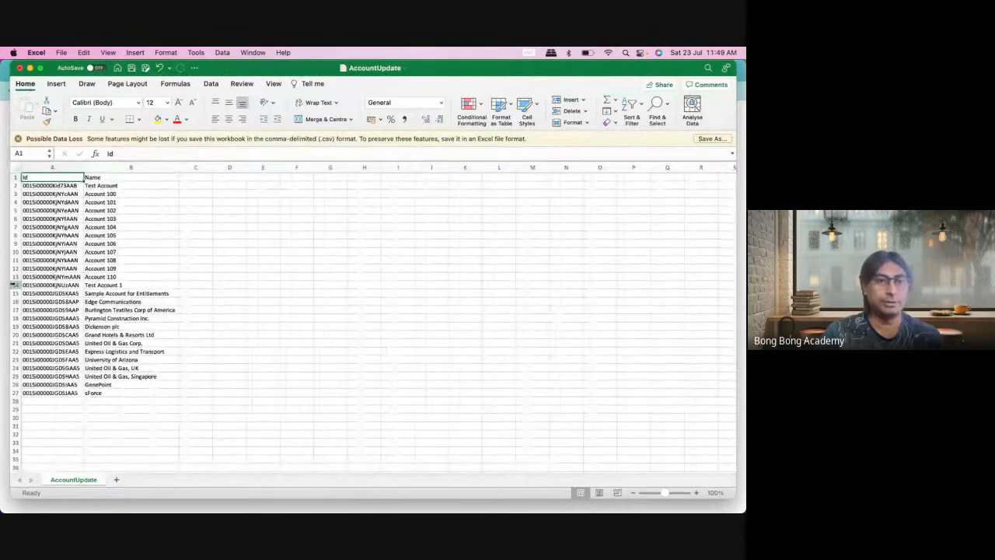
{"action": "left_click_drag", "start_coordinate": [13, 284], "coordinate": [11, 391]}
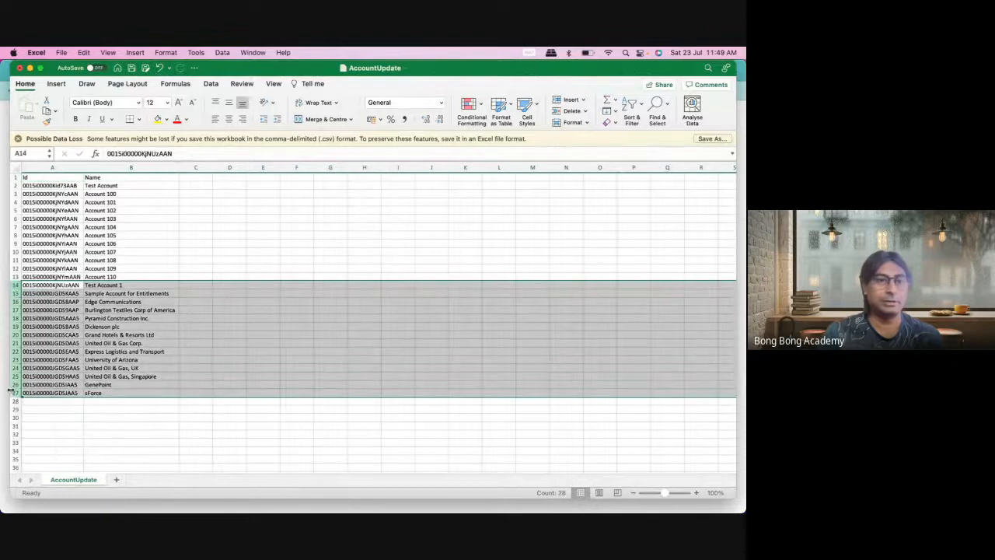
{"action": "right_click", "coordinate": [11, 391]}
{"action": "left_click", "coordinate": [61, 413]}
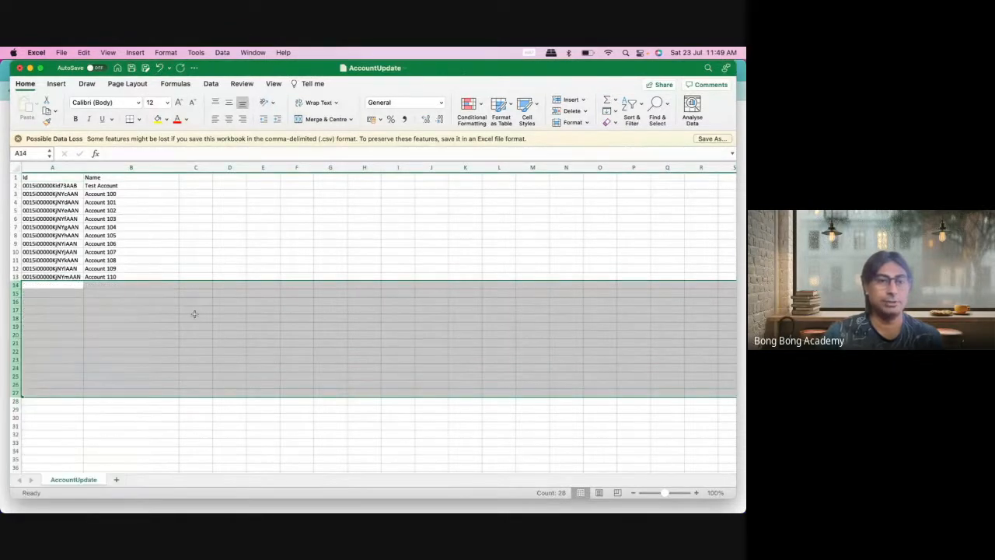
{"action": "left_click", "coordinate": [214, 270]}
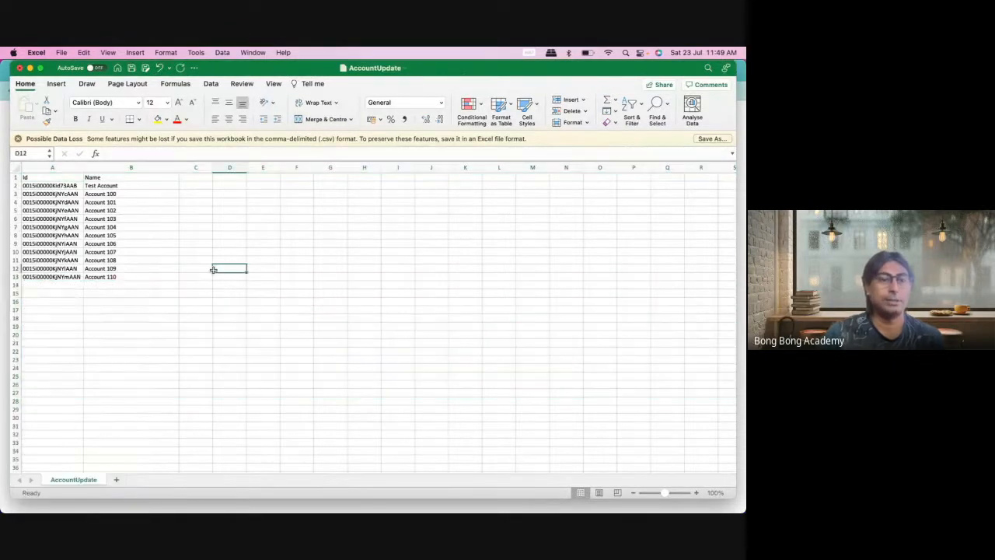
Step: Rename B3 and B4 to Account 1000 and 1010, fill down to Account 1100, and save
{"action": "left_click", "coordinate": [122, 194]}
{"action": "double_click", "coordinate": [136, 195]}
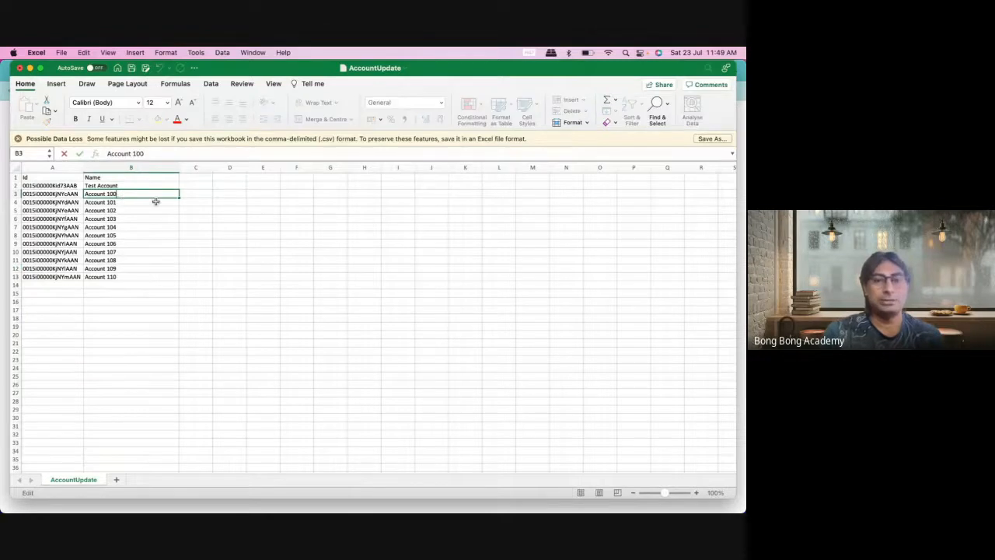
{"action": "type", "text": "0"}
{"action": "left_click", "coordinate": [144, 203]}
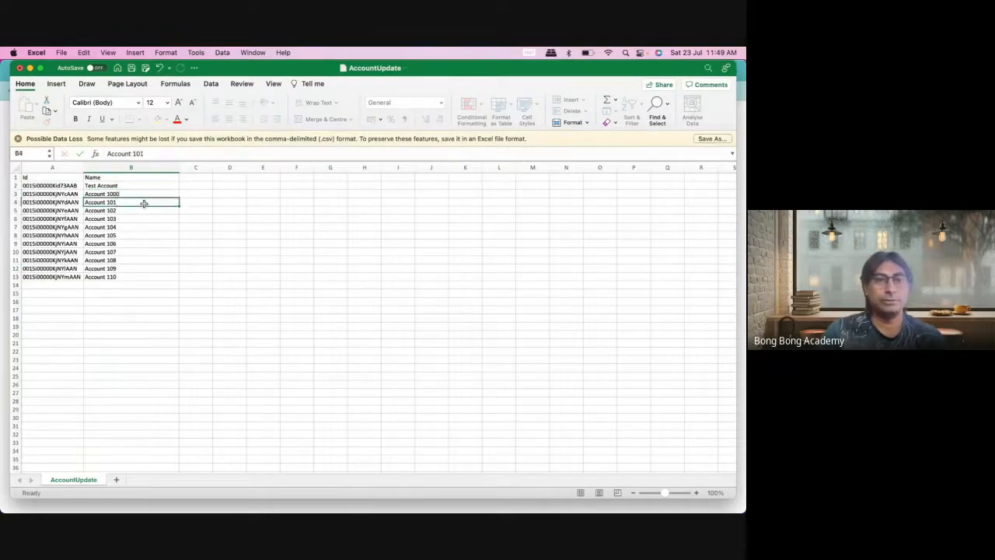
{"action": "double_click", "coordinate": [144, 202]}
{"action": "left_click", "coordinate": [144, 227]}
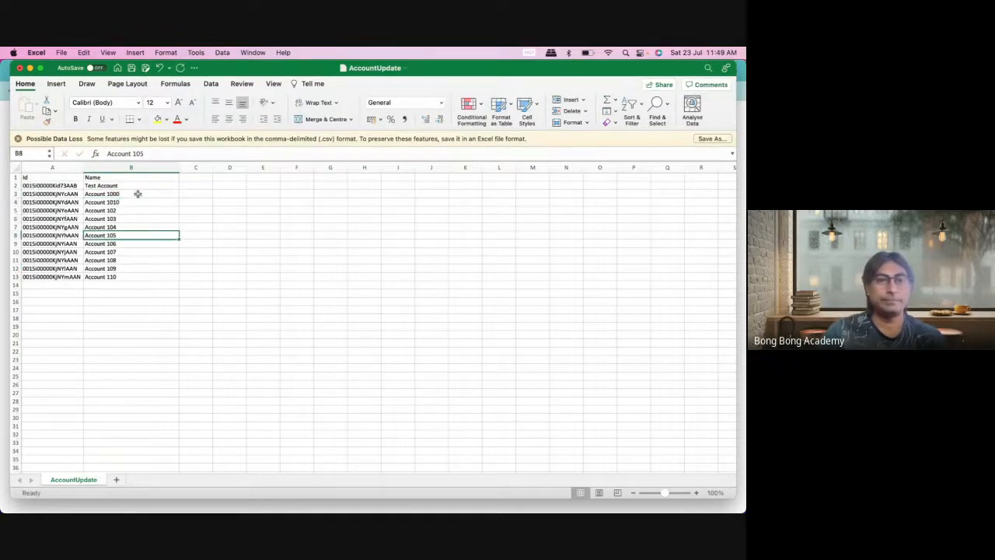
{"action": "left_click", "coordinate": [138, 194]}
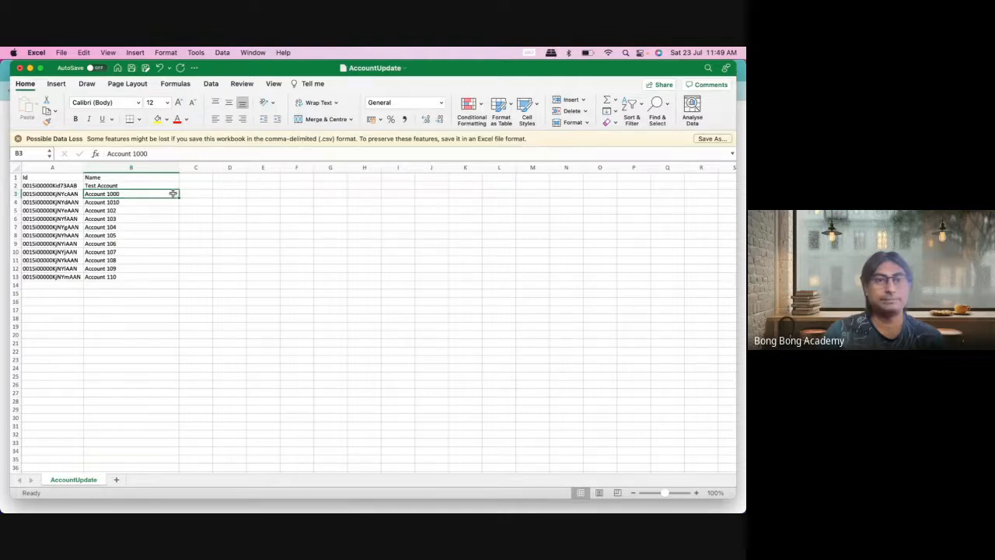
{"action": "left_click_drag", "start_coordinate": [172, 195], "coordinate": [180, 283]}
{"action": "left_click", "coordinate": [268, 326]}
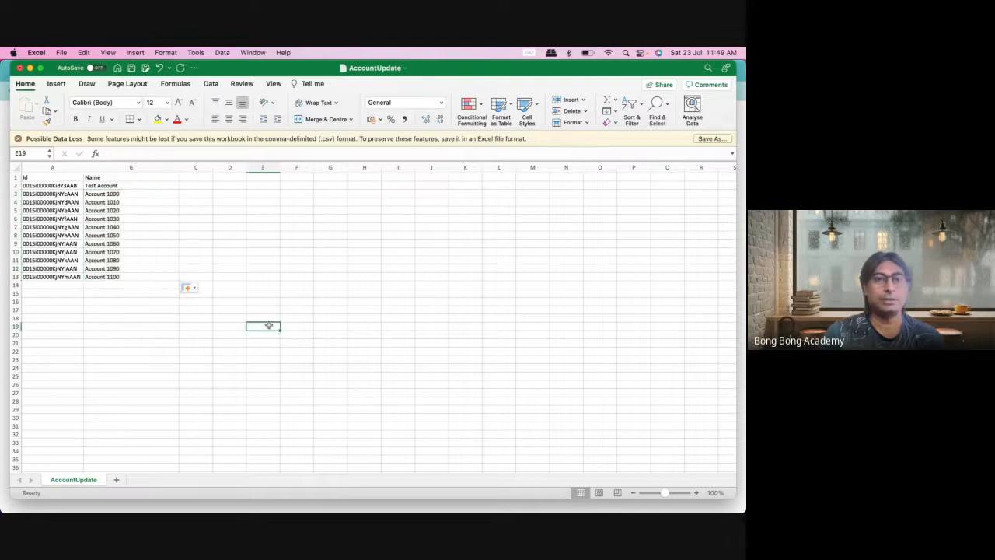
{"action": "key", "text": "super+s"}
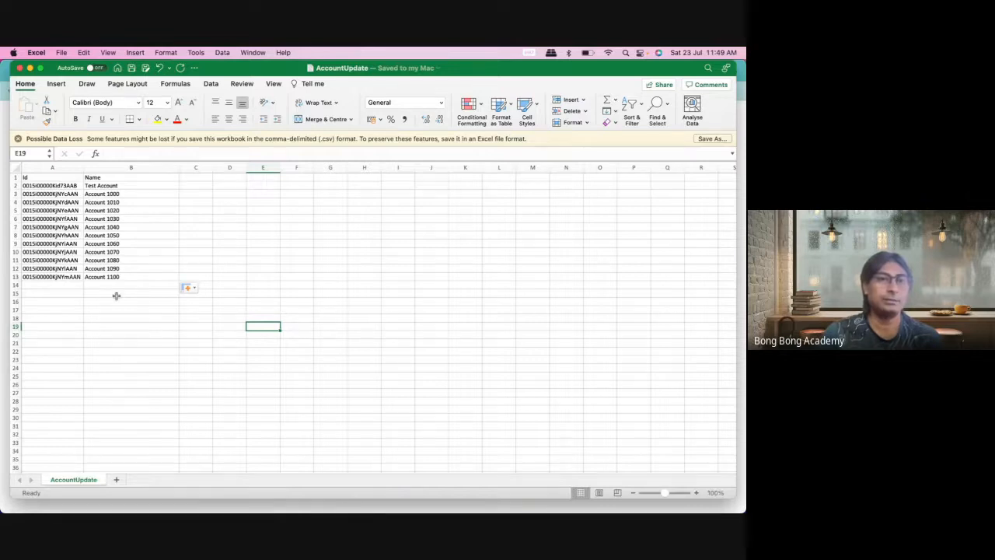
{"action": "left_click", "coordinate": [14, 510]}
Step: Start a Workbench Account update using AccountUpdate.csv as the upload file
{"action": "mouse_move", "coordinate": [391, 114]}
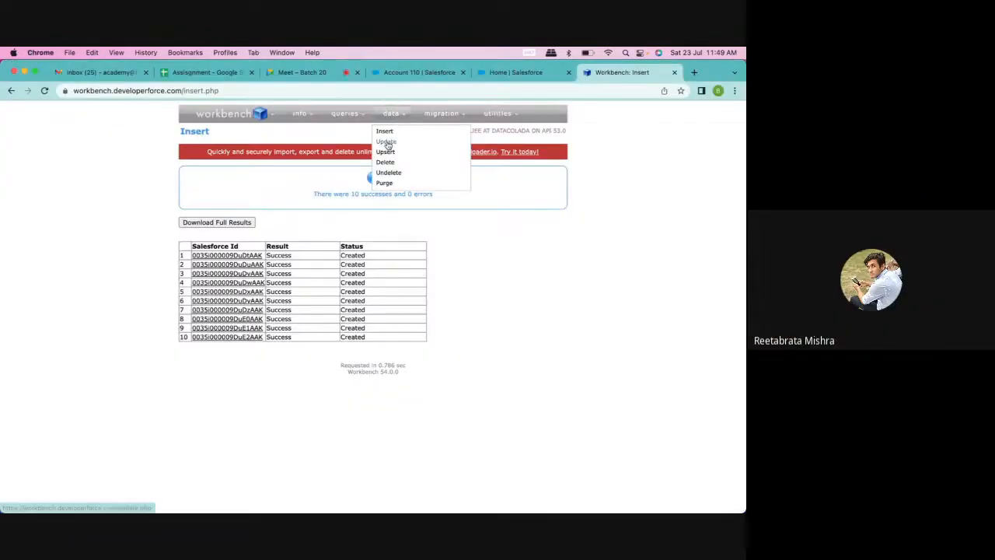
{"action": "left_click", "coordinate": [386, 142]}
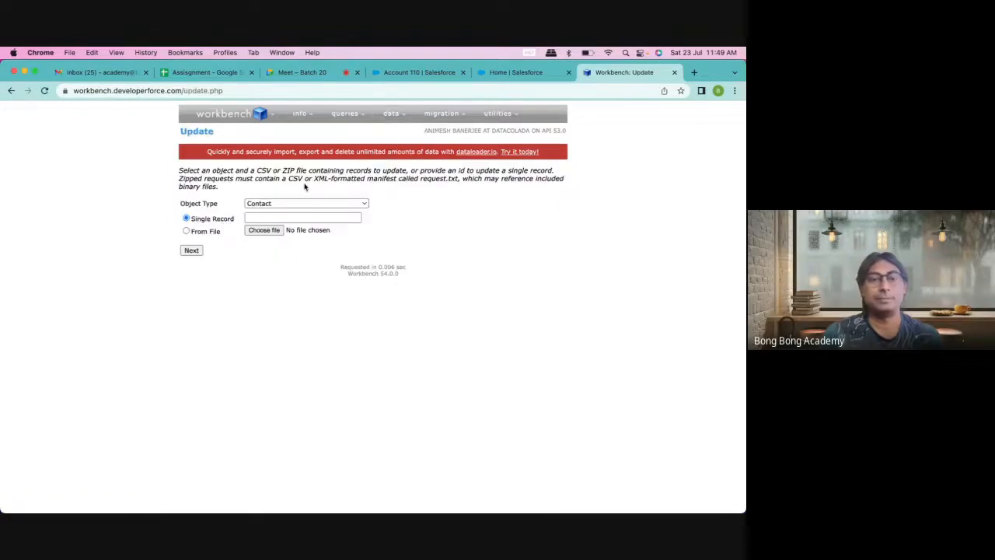
{"action": "left_click", "coordinate": [268, 204]}
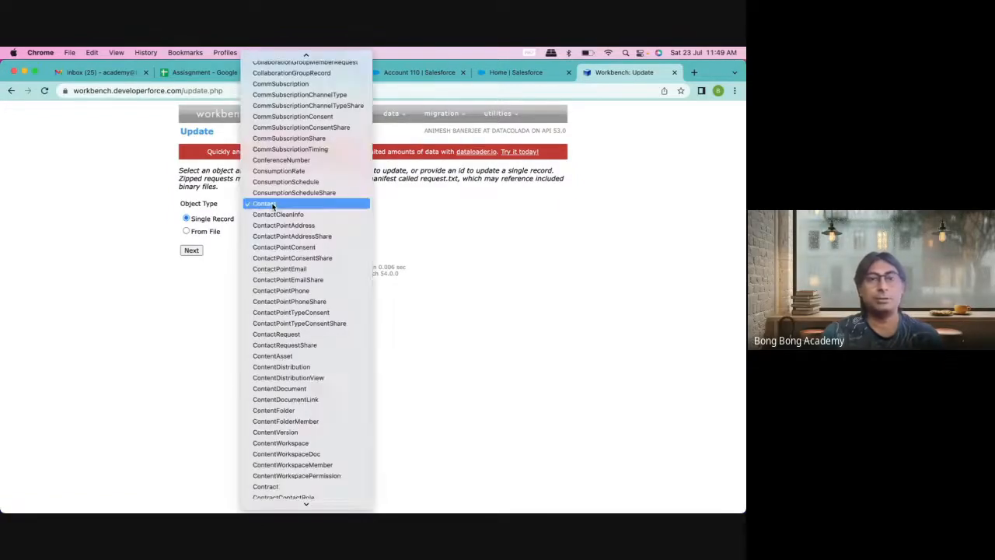
{"action": "key", "text": "a"}
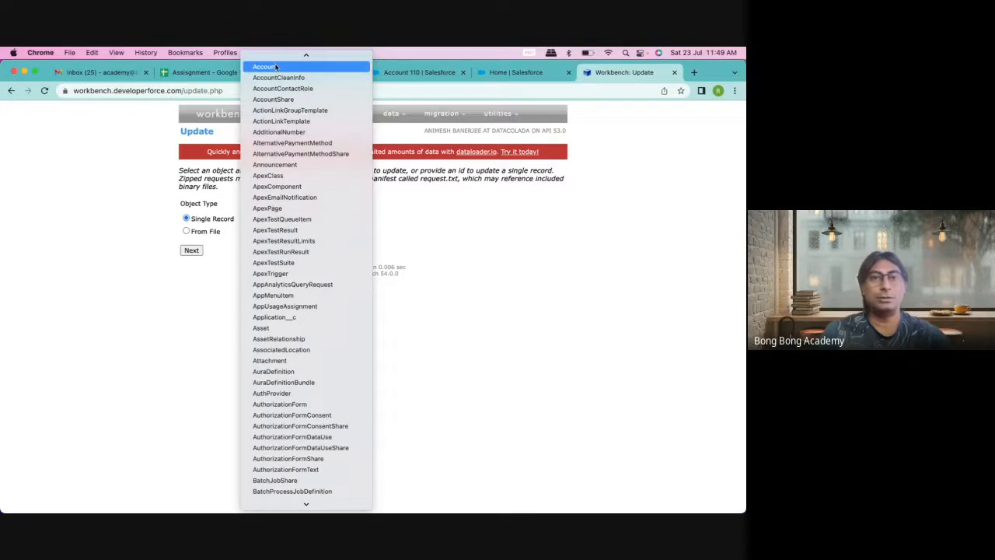
{"action": "left_click", "coordinate": [275, 67]}
{"action": "left_click", "coordinate": [264, 230]}
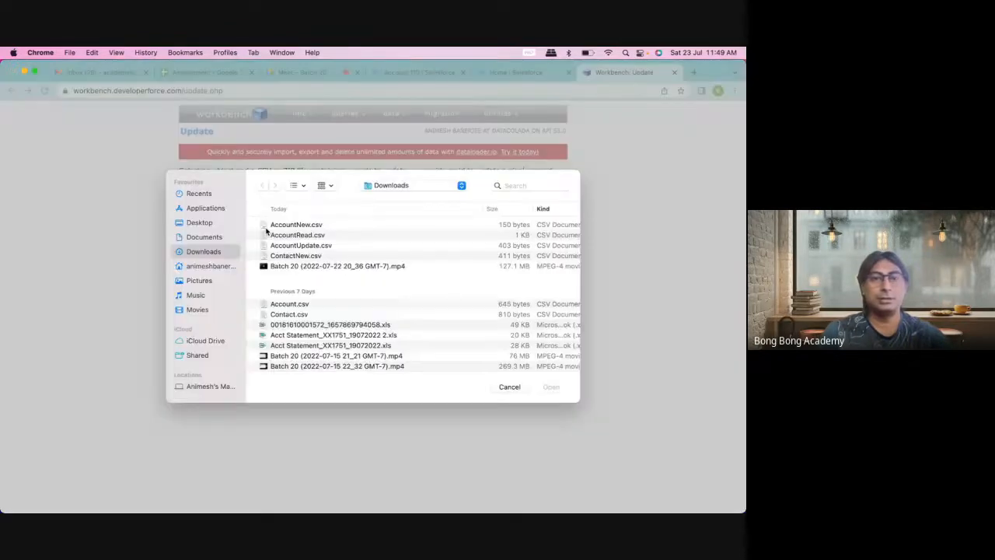
{"action": "left_click", "coordinate": [307, 244]}
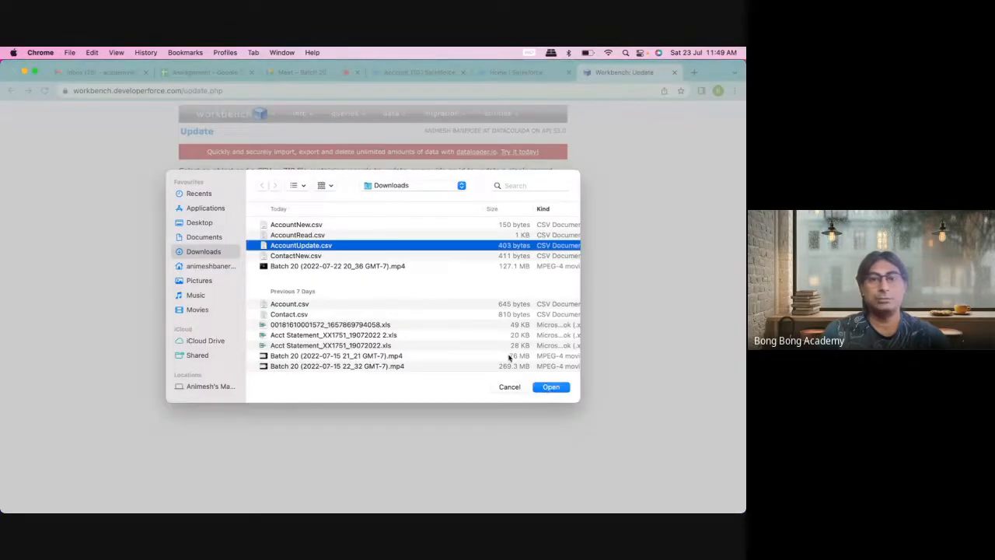
{"action": "left_click", "coordinate": [548, 387]}
{"action": "left_click", "coordinate": [191, 250]}
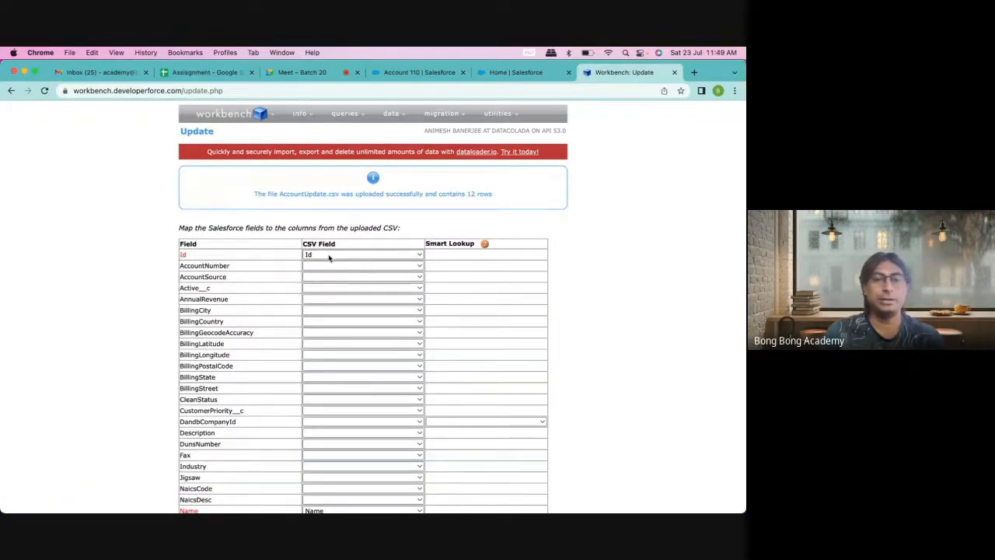
Step: Accept the Id and Name field mappings and confirm the account update
{"action": "scroll", "coordinate": [258, 295], "scroll_direction": "down", "scroll_amount": 3}
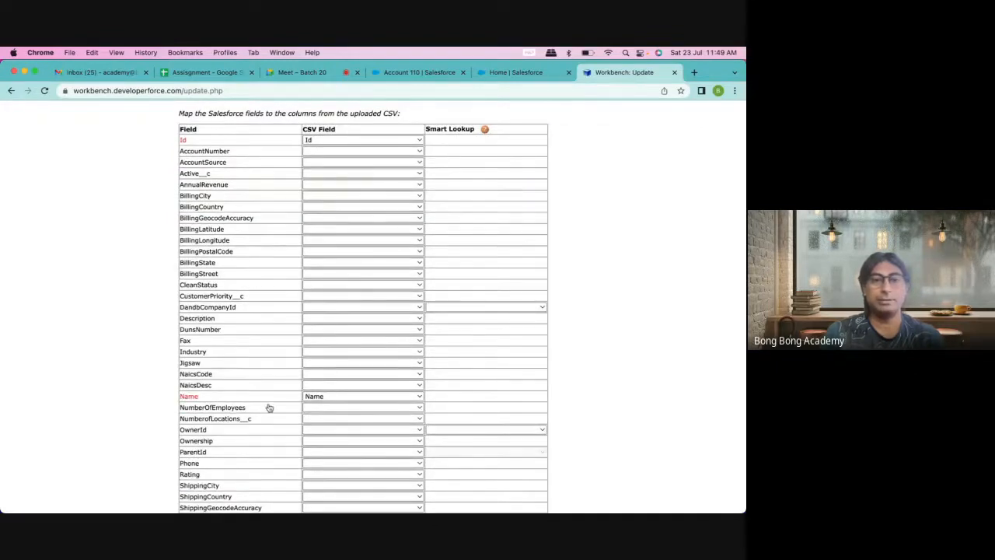
{"action": "scroll", "coordinate": [269, 408], "scroll_direction": "down", "scroll_amount": 6}
{"action": "left_click", "coordinate": [195, 478]}
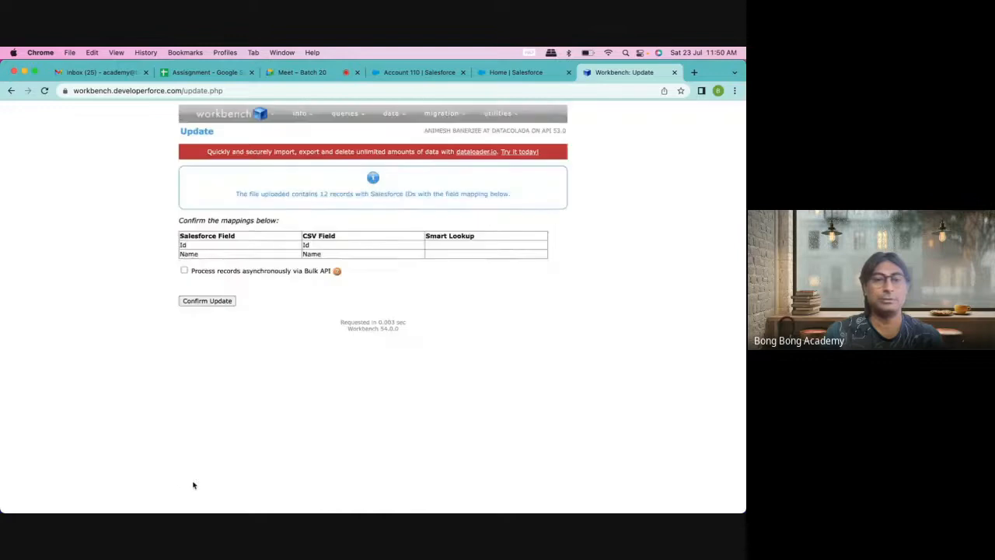
{"action": "left_click", "coordinate": [227, 303]}
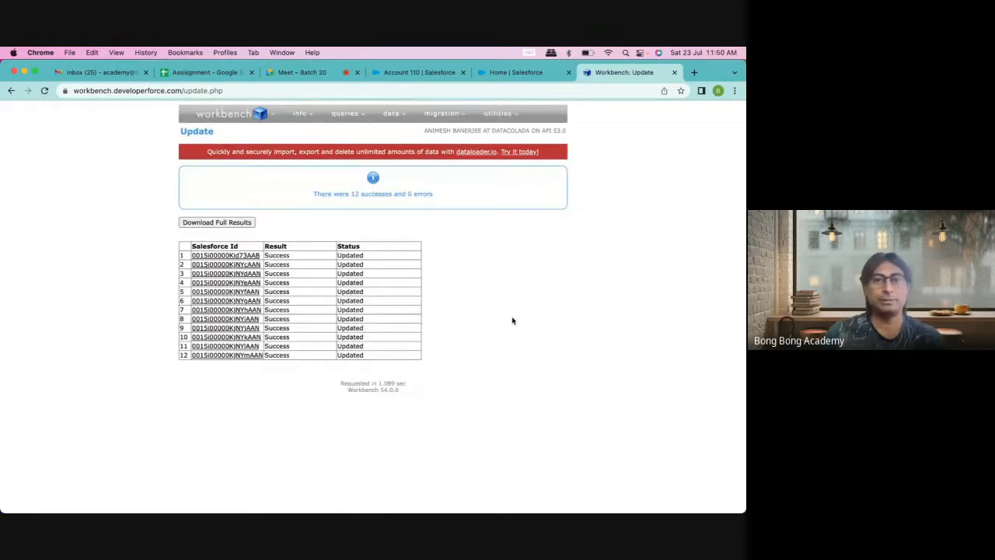
Step: Check Salesforce's All Accounts list view for the renamed accounts, then return to Workbench's results
{"action": "left_click", "coordinate": [412, 72]}
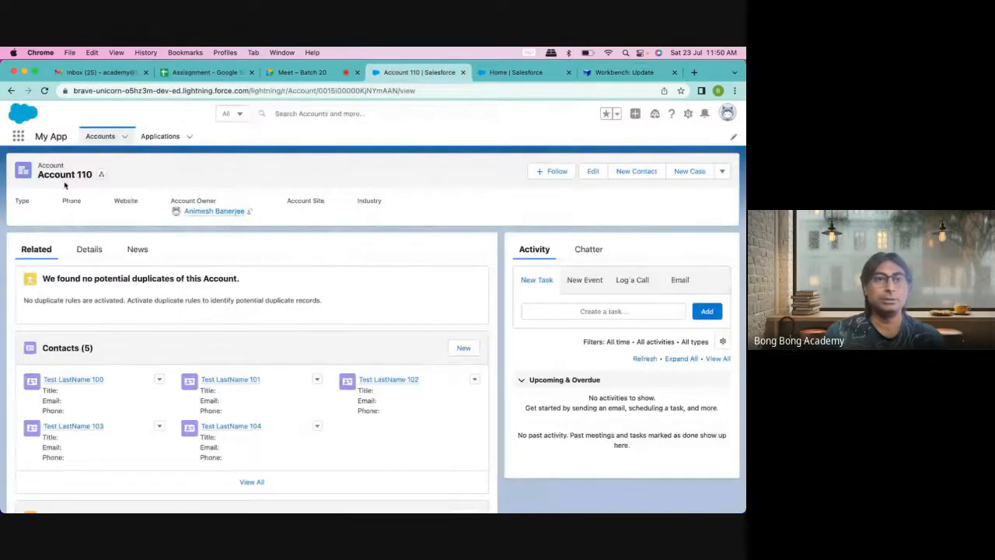
{"action": "key", "text": "super+r"}
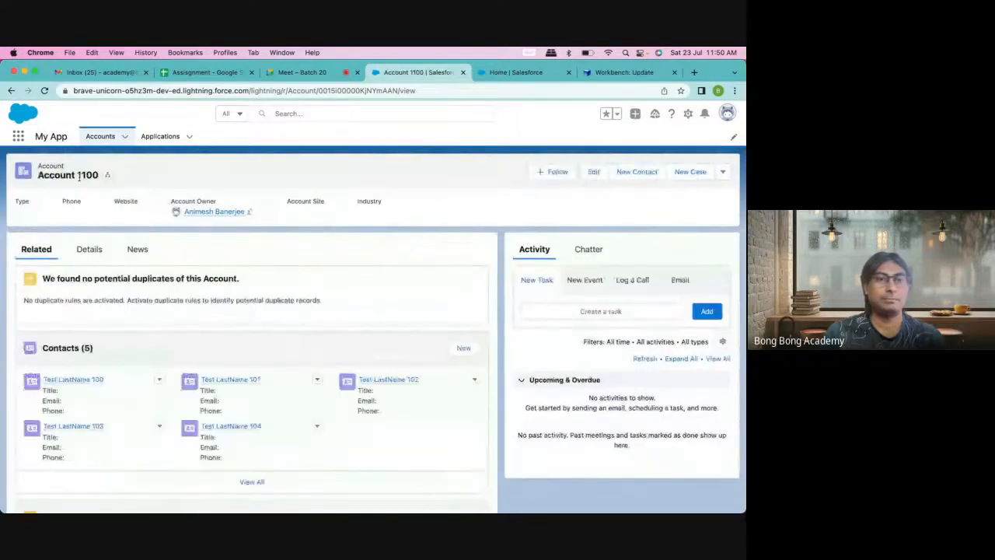
{"action": "left_click", "coordinate": [101, 137]}
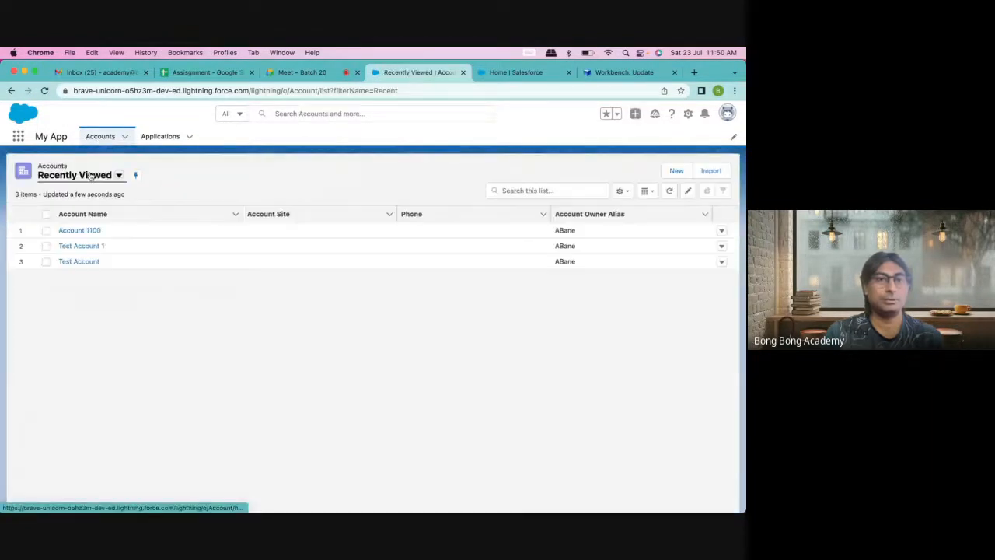
{"action": "left_click", "coordinate": [108, 176]}
{"action": "left_click", "coordinate": [87, 212]}
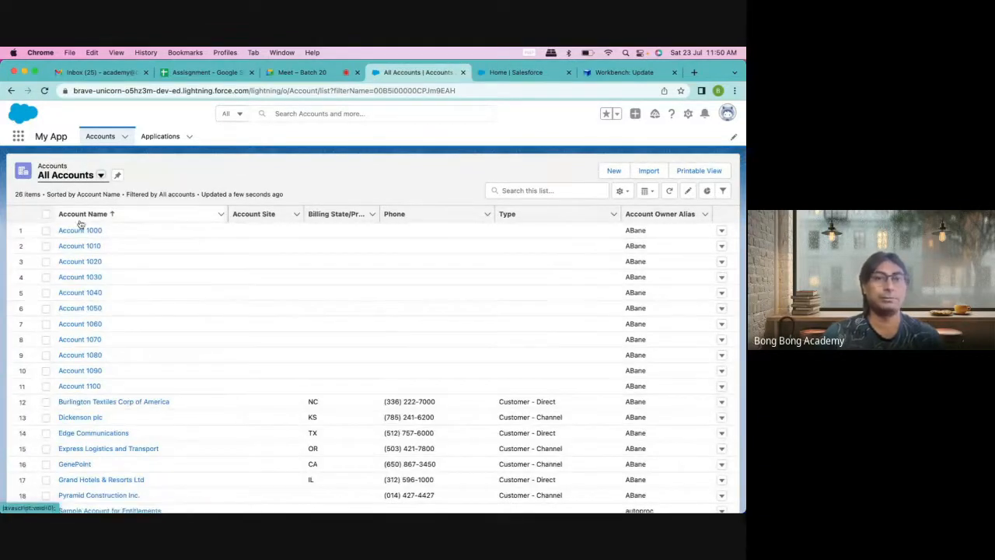
{"action": "left_click", "coordinate": [608, 75]}
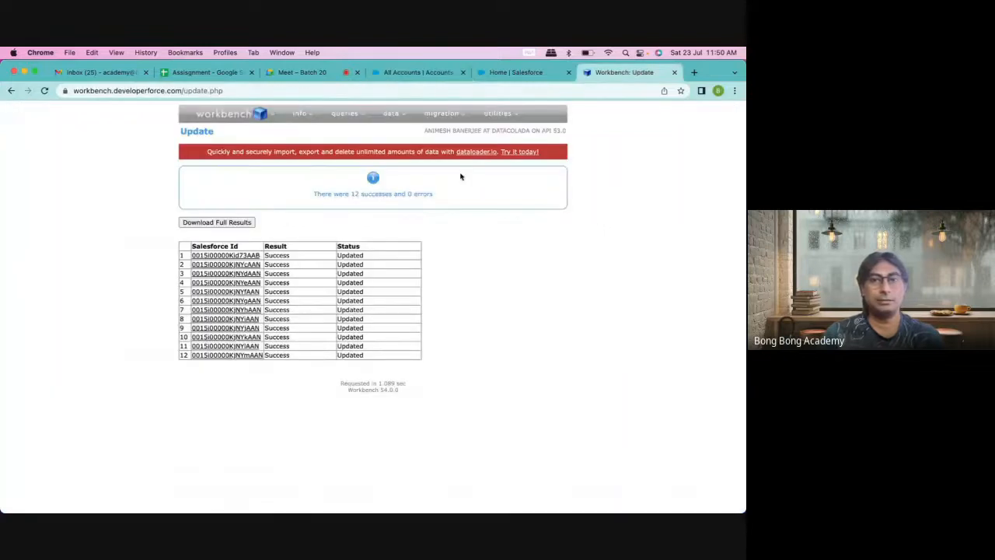
{"action": "mouse_move", "coordinate": [393, 116]}
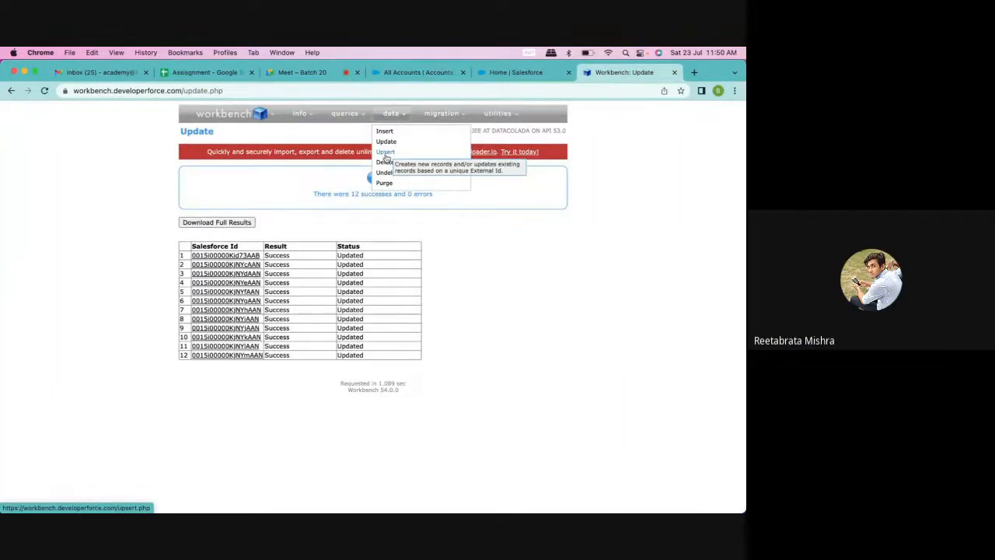
Step: Rename B3 and B4 to Account 10000 and 10100 and extend the series to Account 11500
{"action": "mouse_move", "coordinate": [574, 503]}
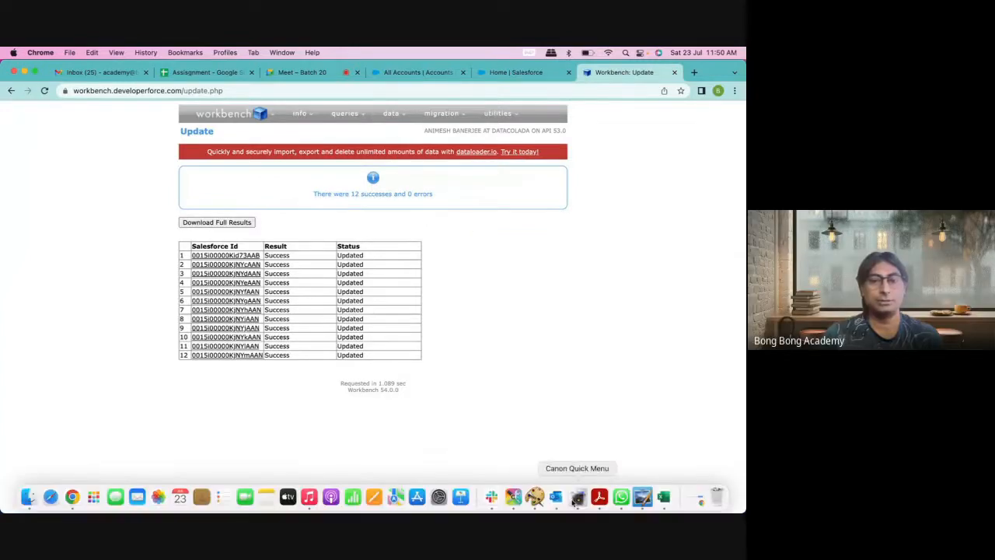
{"action": "left_click", "coordinate": [664, 497]}
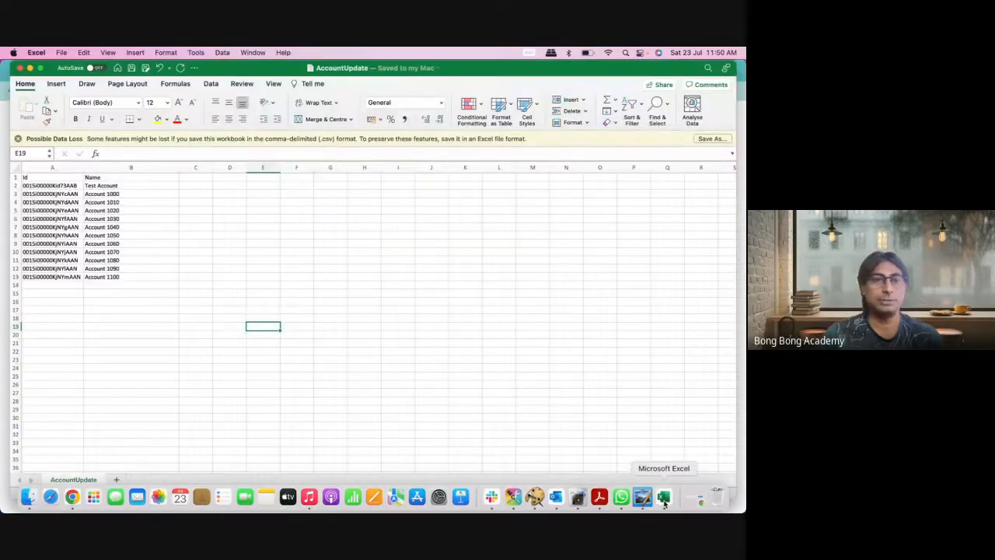
{"action": "left_click", "coordinate": [147, 193]}
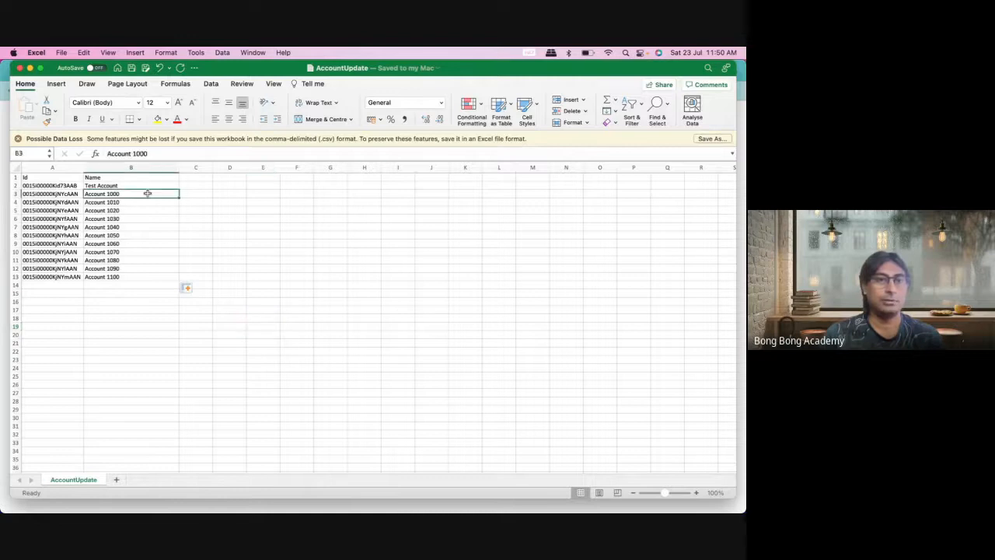
{"action": "double_click", "coordinate": [147, 192]}
{"action": "type", "text": "0"}
{"action": "double_click", "coordinate": [144, 202]}
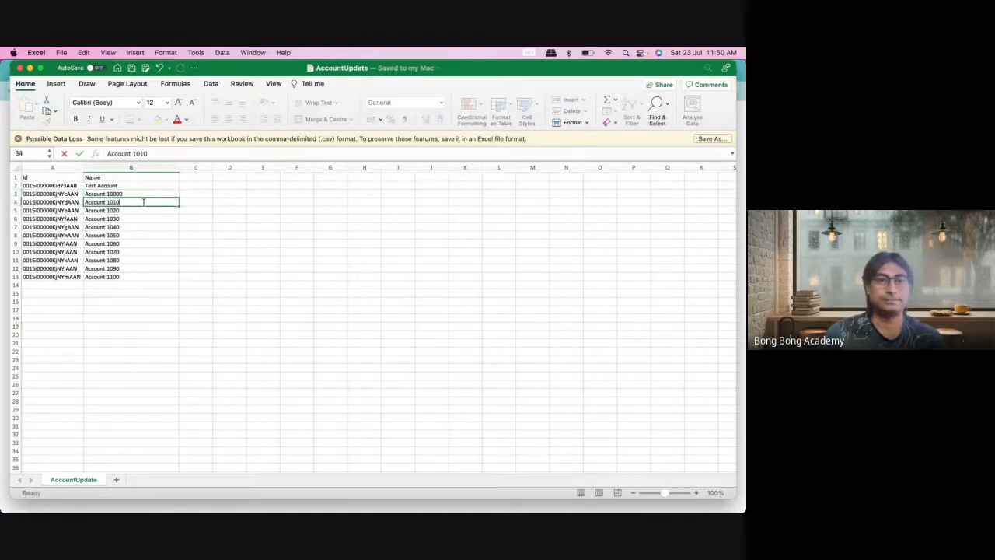
{"action": "type", "text": "0"}
{"action": "left_click", "coordinate": [151, 235]}
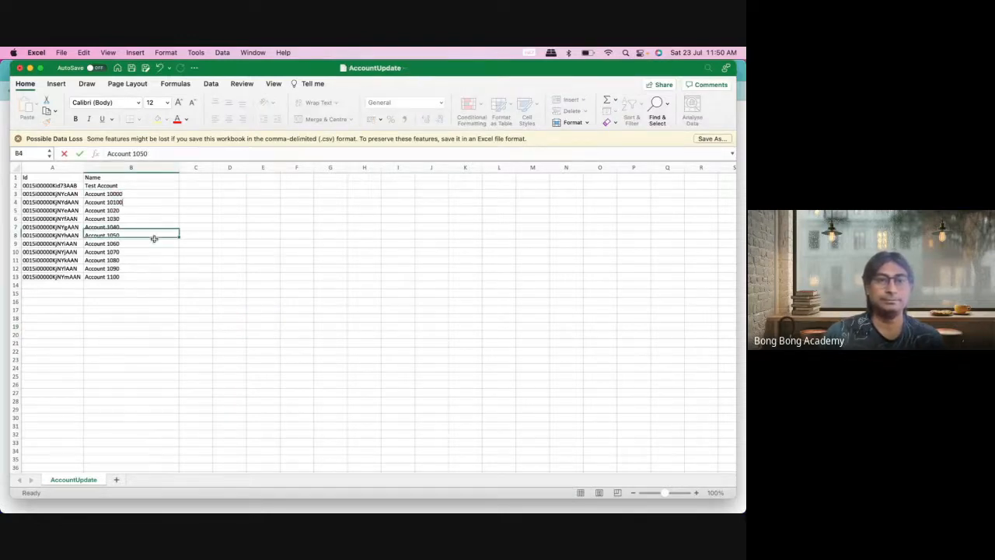
{"action": "left_click", "coordinate": [149, 194]}
{"action": "left_click_drag", "start_coordinate": [148, 194], "coordinate": [180, 223]}
{"action": "left_click_drag", "start_coordinate": [179, 289], "coordinate": [179, 319]}
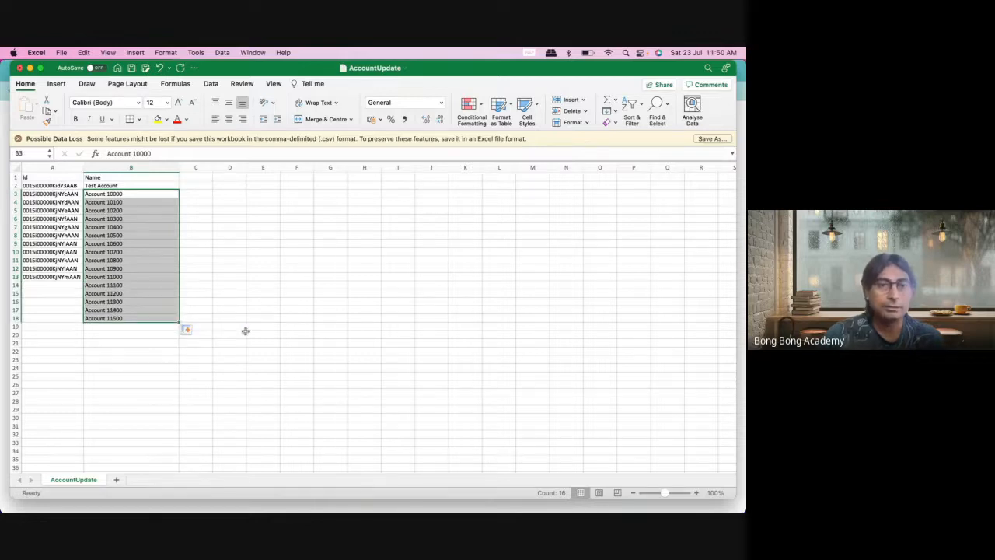
{"action": "left_click", "coordinate": [259, 291]}
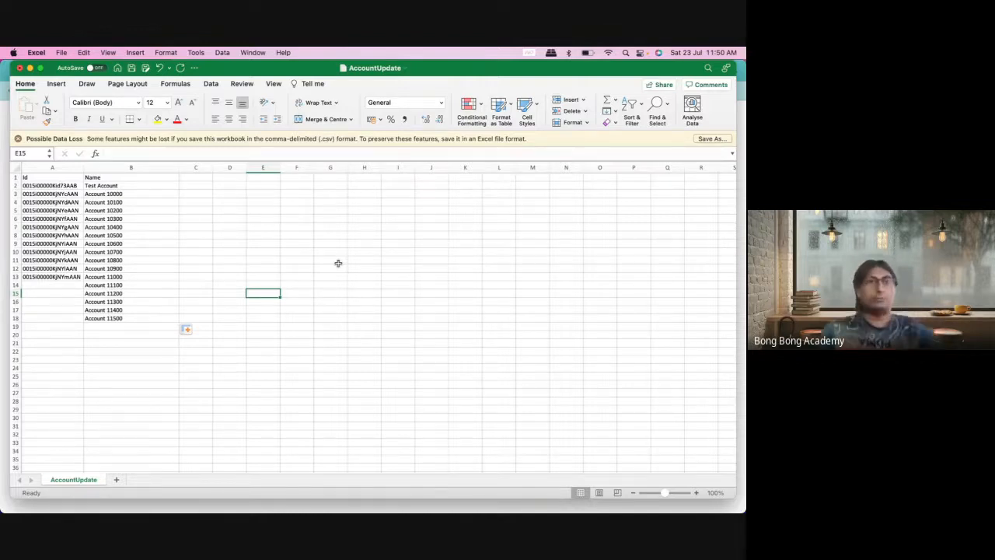
Step: Save a copy of the sheet as AccountUpsert in CSV format
{"action": "left_click", "coordinate": [62, 52]}
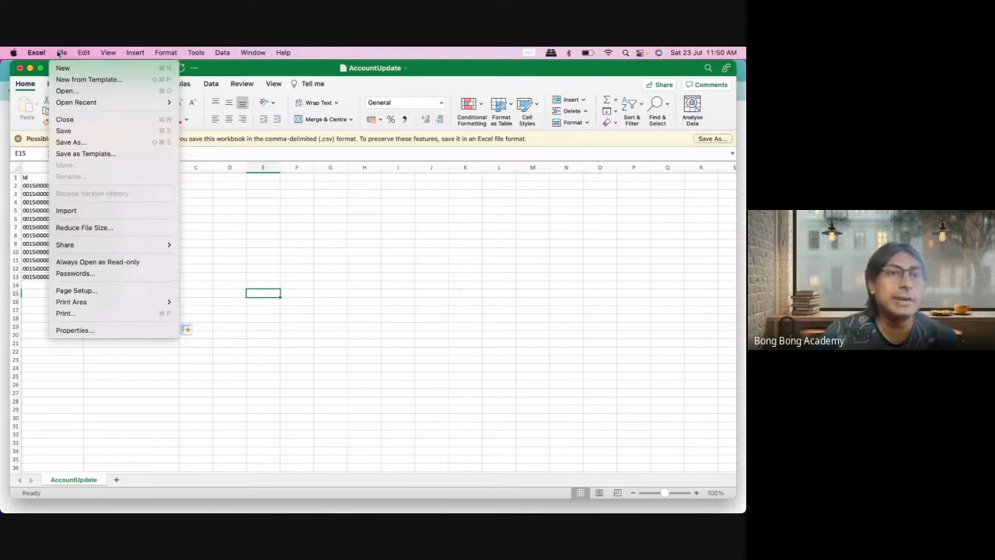
{"action": "left_click", "coordinate": [78, 142]}
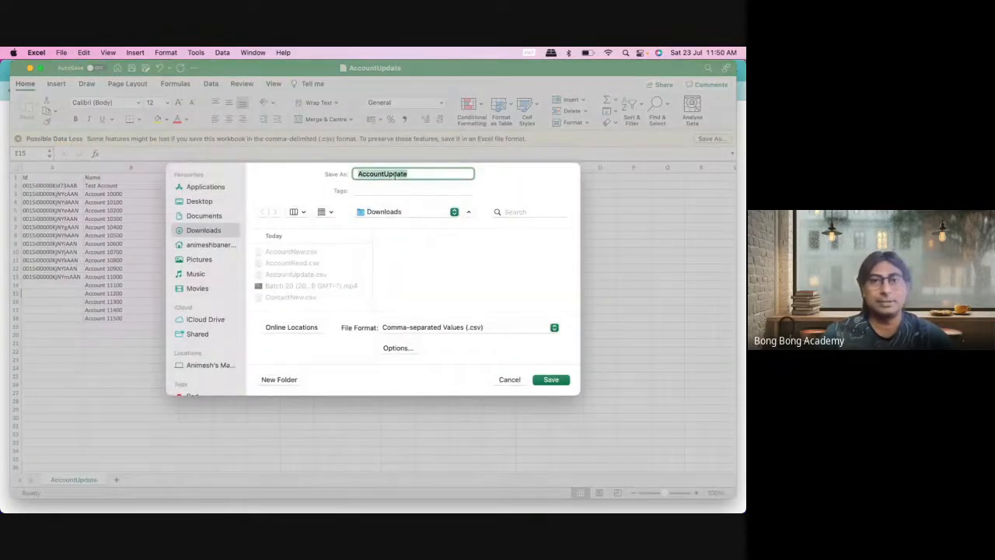
{"action": "left_click", "coordinate": [392, 174]}
{"action": "left_click_drag", "start_coordinate": [393, 174], "coordinate": [407, 174]}
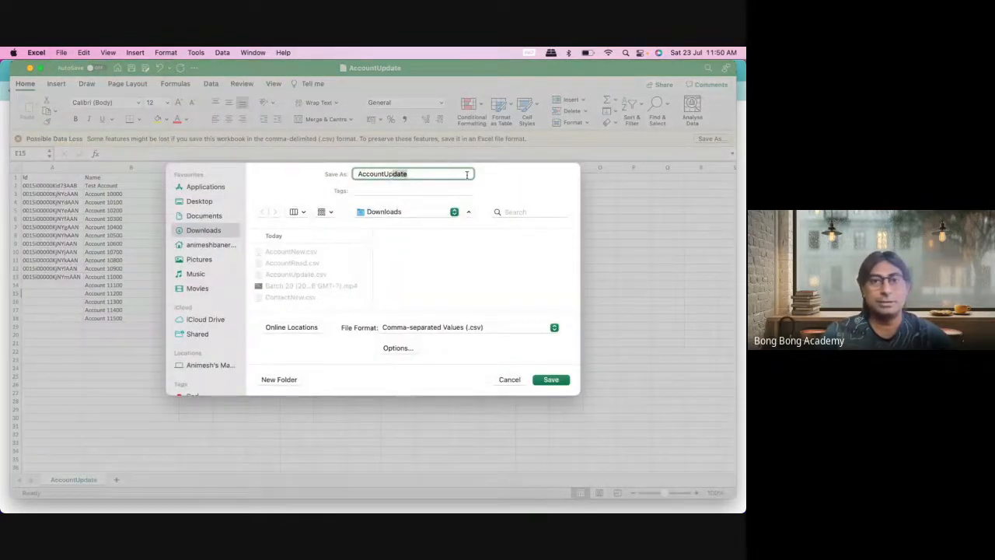
{"action": "type", "text": "ser"}
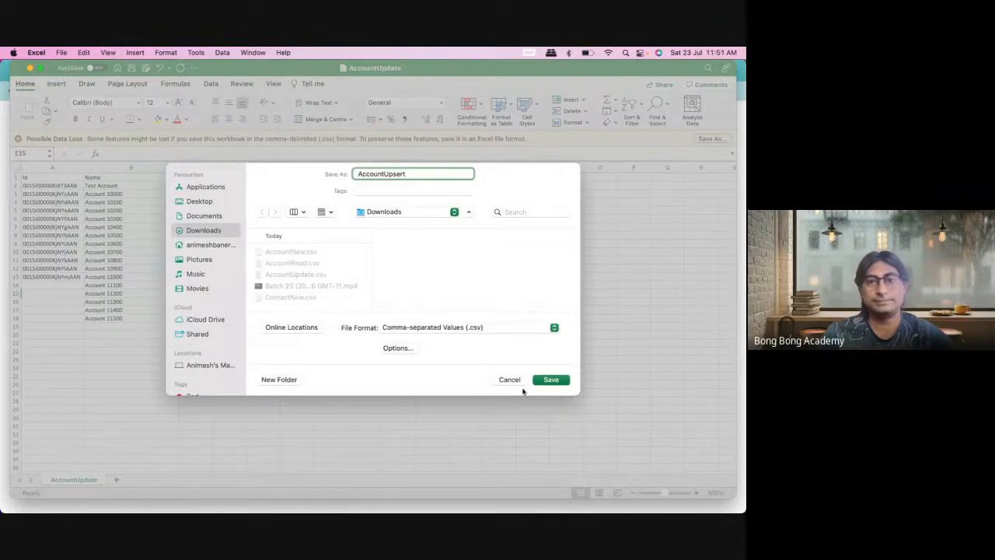
{"action": "left_click", "coordinate": [546, 380]}
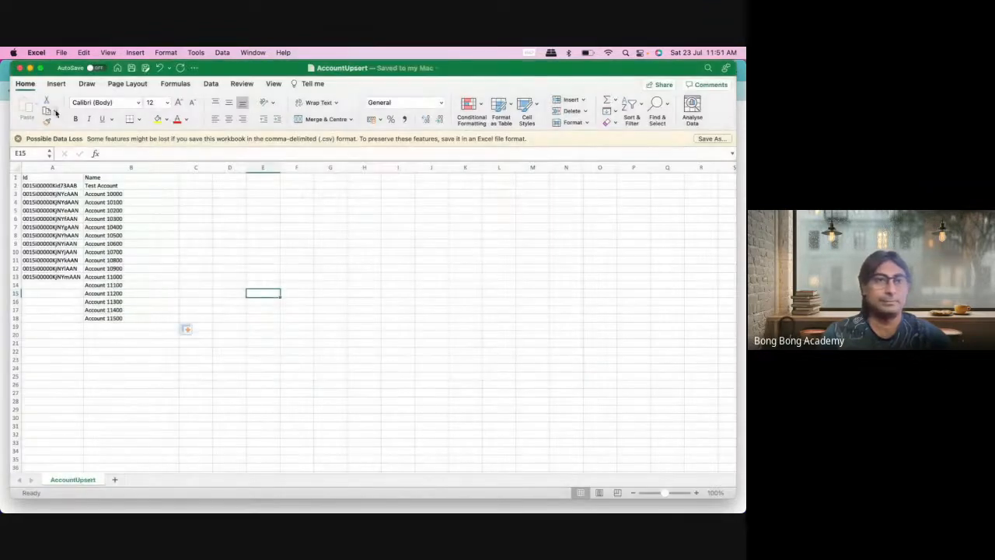
{"action": "left_click", "coordinate": [29, 68]}
{"action": "left_click", "coordinate": [39, 502]}
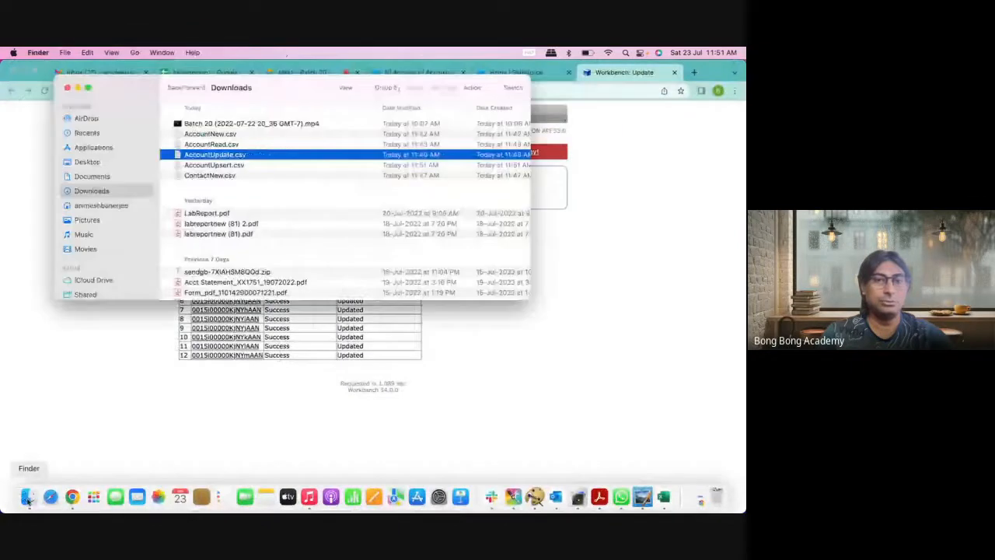
Step: Confirm AccountUpsert.csv is in Downloads, then attach it to a Workbench Account upsert
{"action": "left_click", "coordinate": [220, 165]}
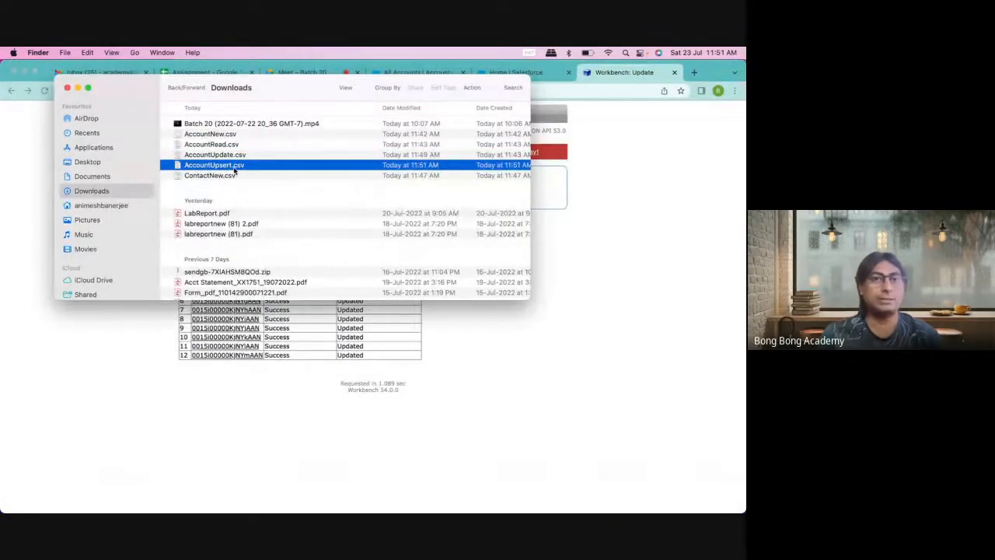
{"action": "left_click", "coordinate": [579, 315]}
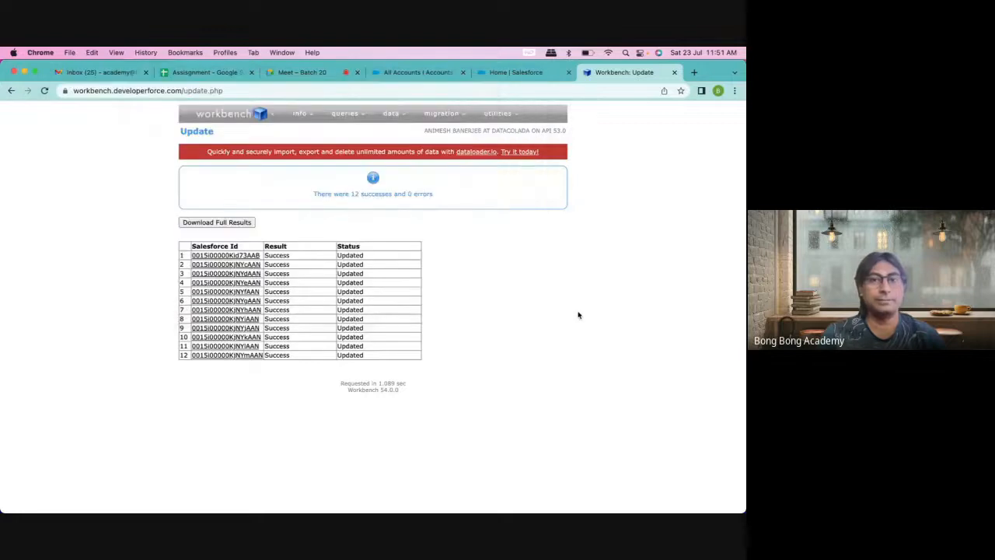
{"action": "mouse_move", "coordinate": [396, 123]}
{"action": "left_click", "coordinate": [385, 154]}
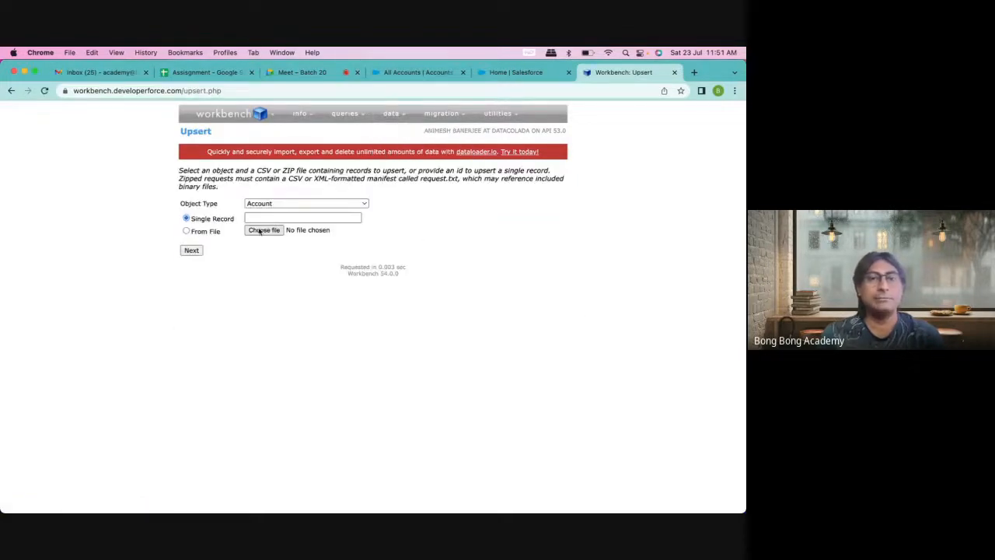
{"action": "left_click", "coordinate": [258, 231]}
{"action": "left_click", "coordinate": [315, 257]}
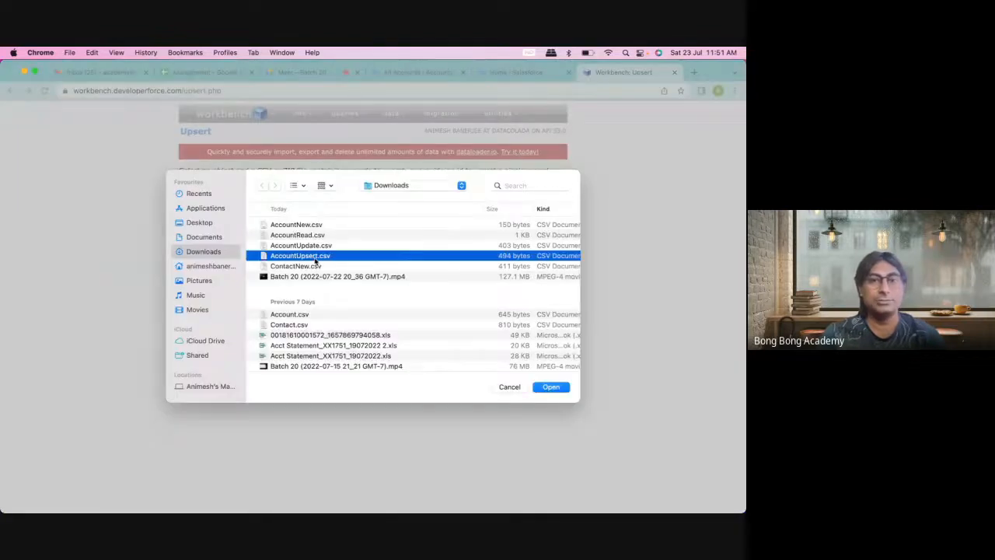
{"action": "left_click", "coordinate": [556, 387]}
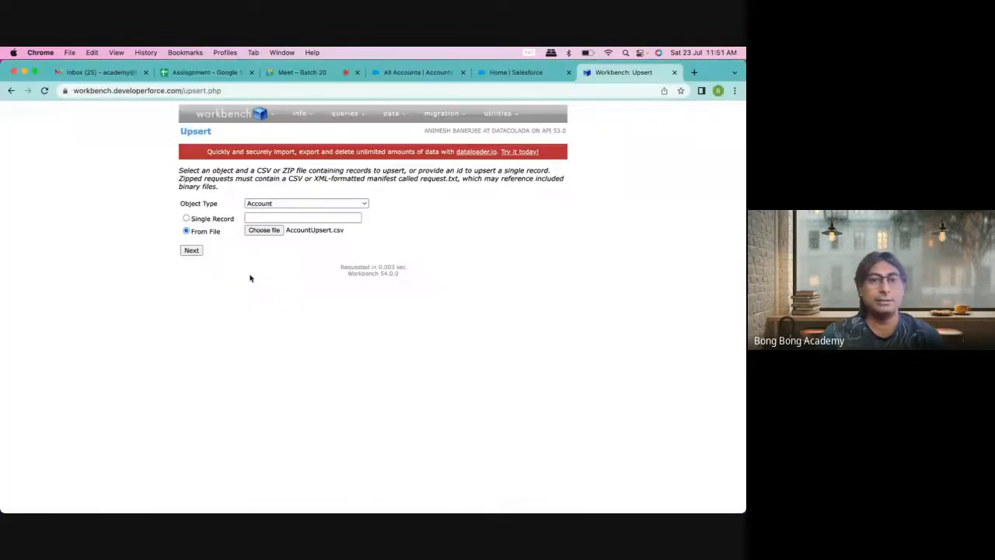
{"action": "left_click", "coordinate": [187, 251]}
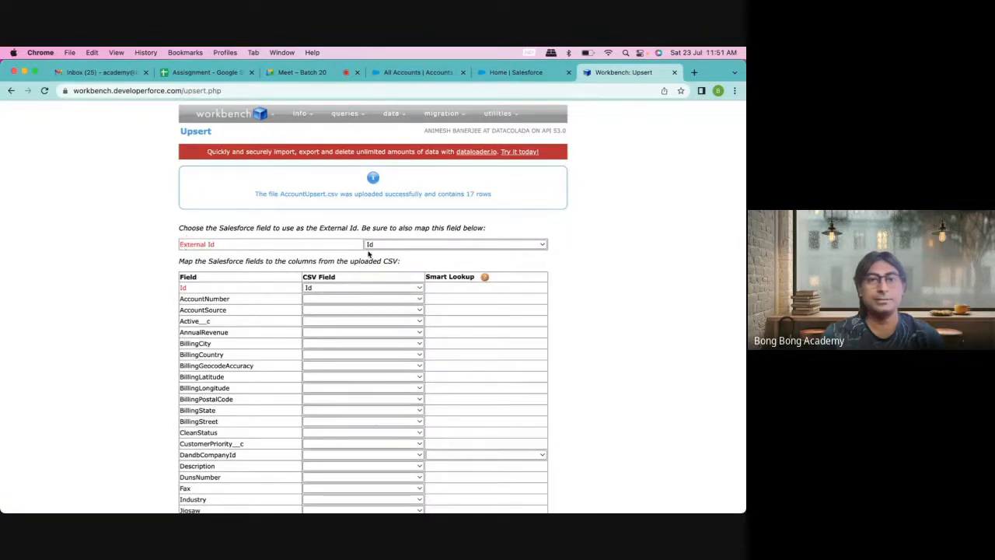
Step: Keep Id as the external Id, map the Id and Name fields, and run the upsert
{"action": "left_click", "coordinate": [404, 247]}
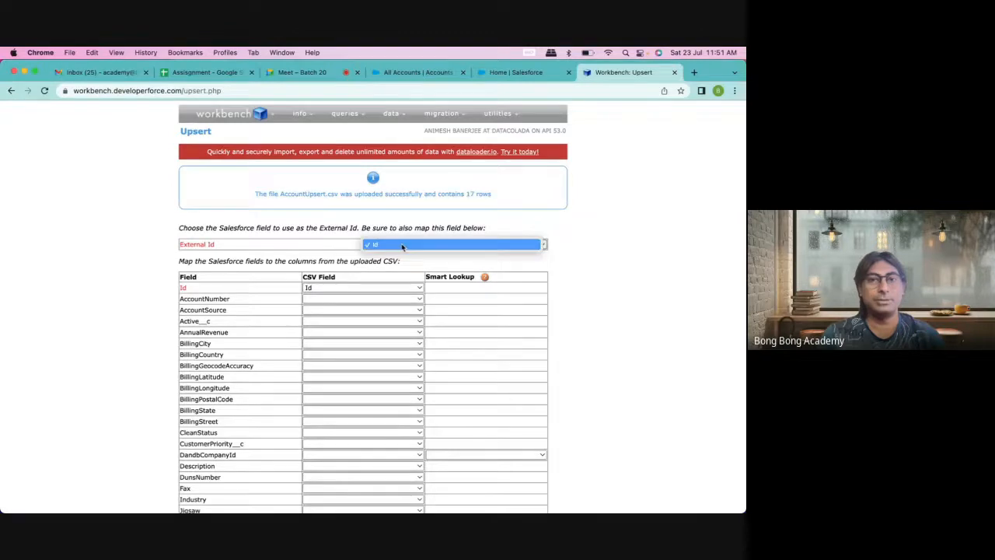
{"action": "scroll", "coordinate": [296, 245], "scroll_direction": "down", "scroll_amount": 10}
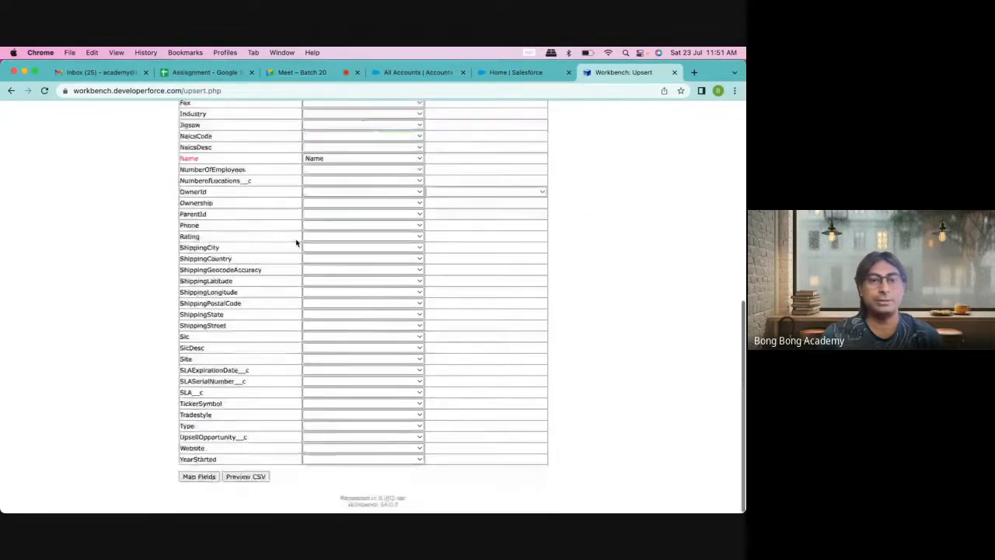
{"action": "left_click", "coordinate": [200, 472]}
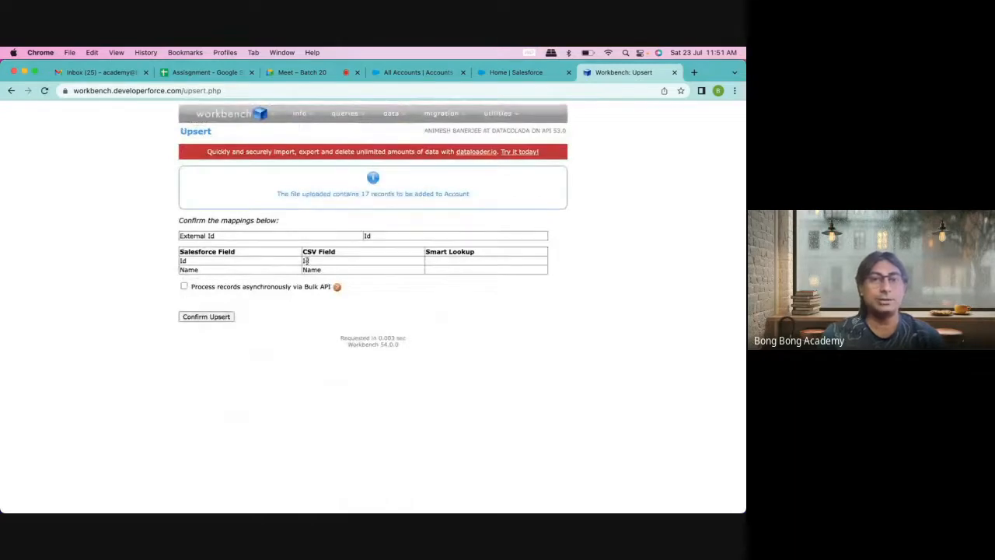
{"action": "double_click", "coordinate": [308, 270]}
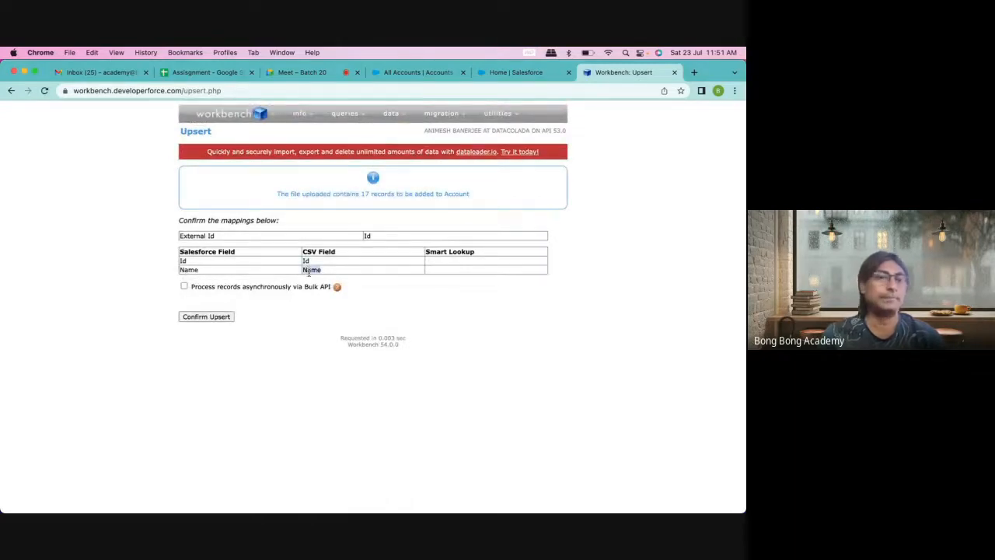
{"action": "left_click", "coordinate": [209, 319]}
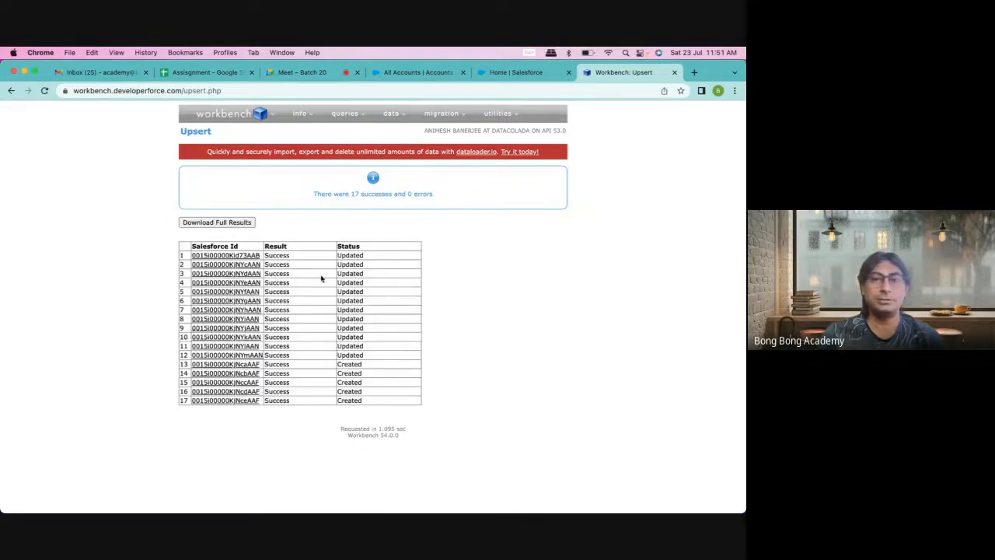
Step: Review the results: 12 records updated and 5 newly created
{"action": "left_click_drag", "start_coordinate": [344, 255], "coordinate": [352, 409]}
{"action": "left_click", "coordinate": [496, 380]}
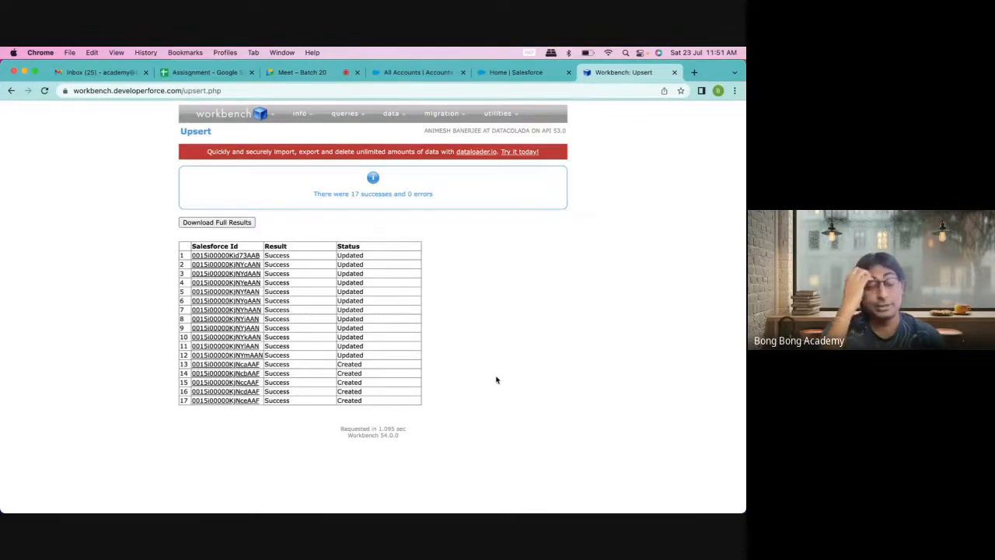
{"action": "mouse_move", "coordinate": [391, 114]}
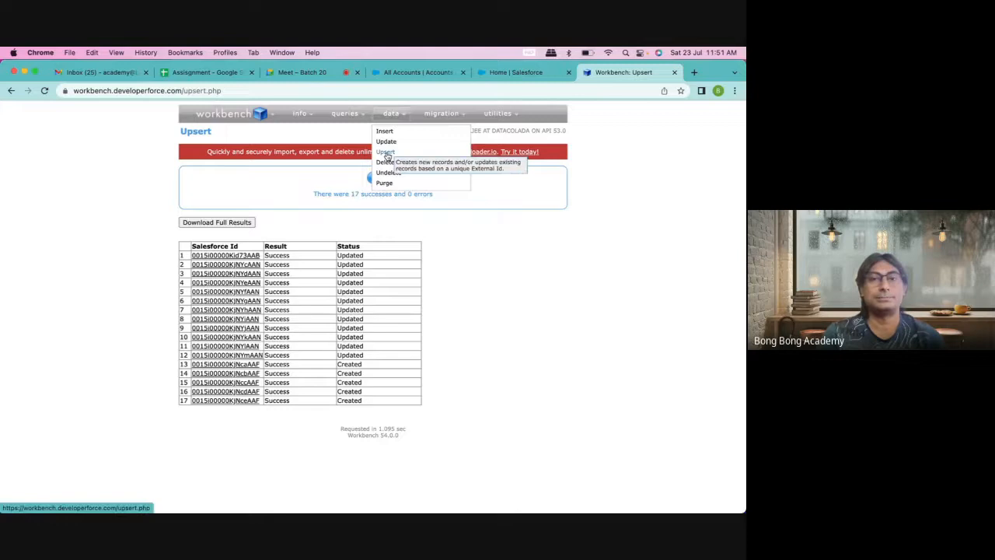
Step: Go to Workbench's Delete page, cancel the file picker, and open Downloads in Finder
{"action": "left_click", "coordinate": [385, 162]}
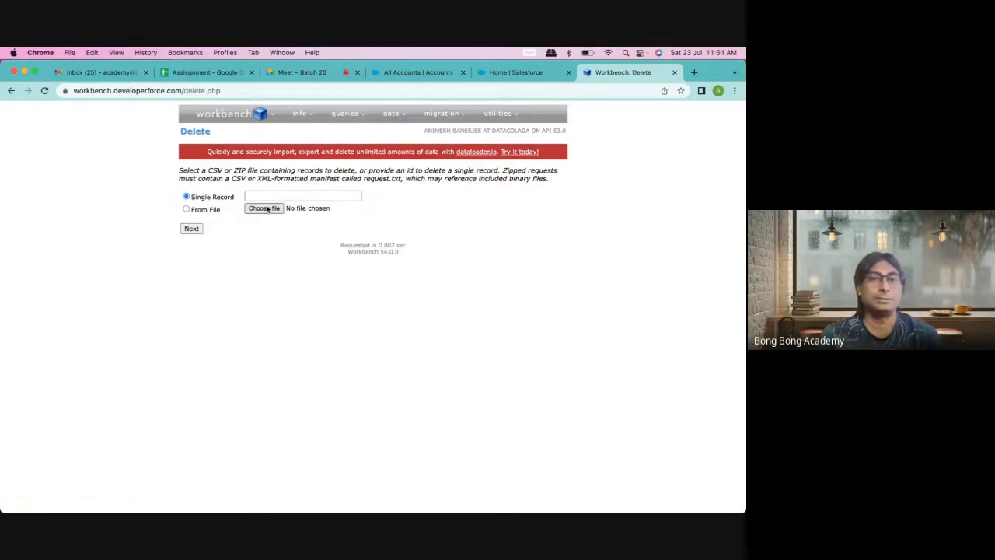
{"action": "left_click", "coordinate": [264, 208]}
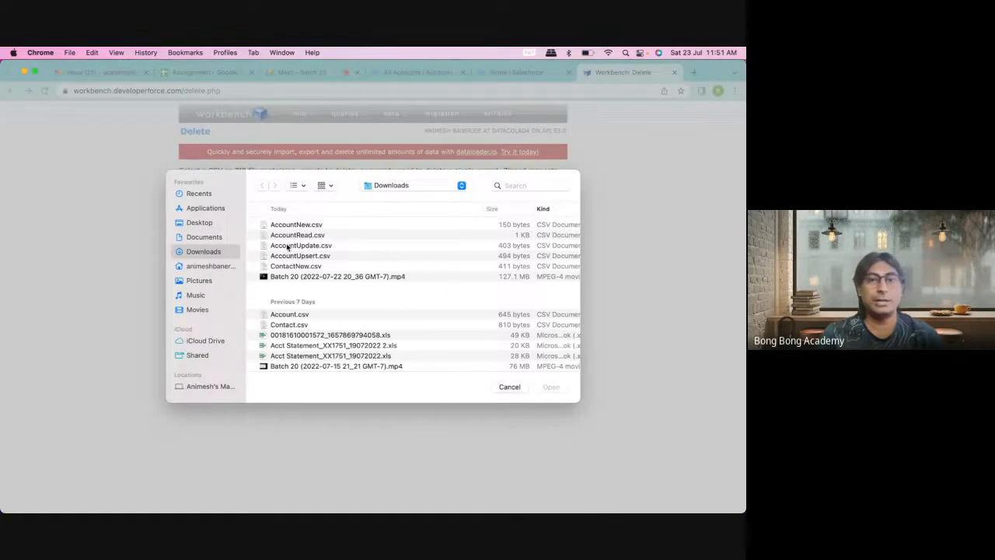
{"action": "left_click", "coordinate": [287, 246]}
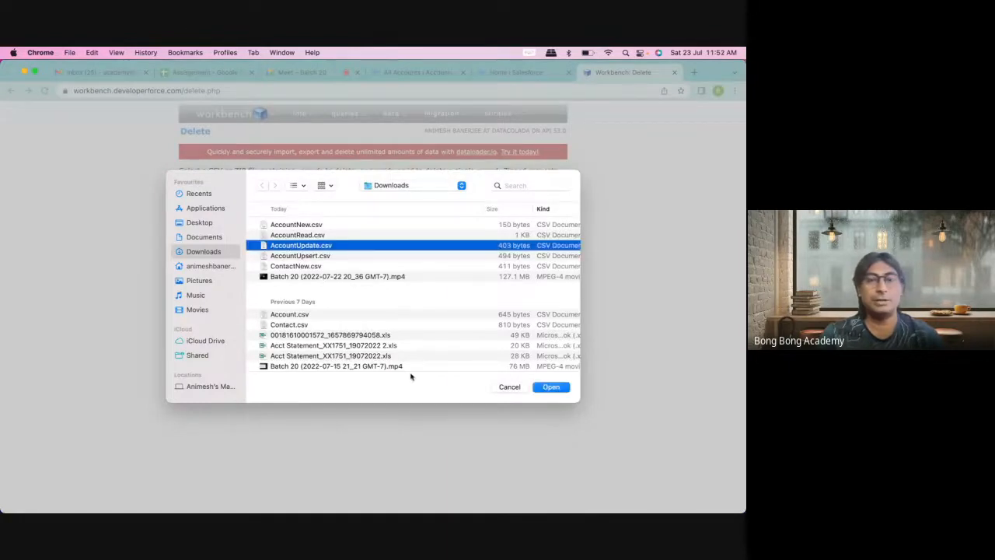
{"action": "left_click", "coordinate": [509, 386]}
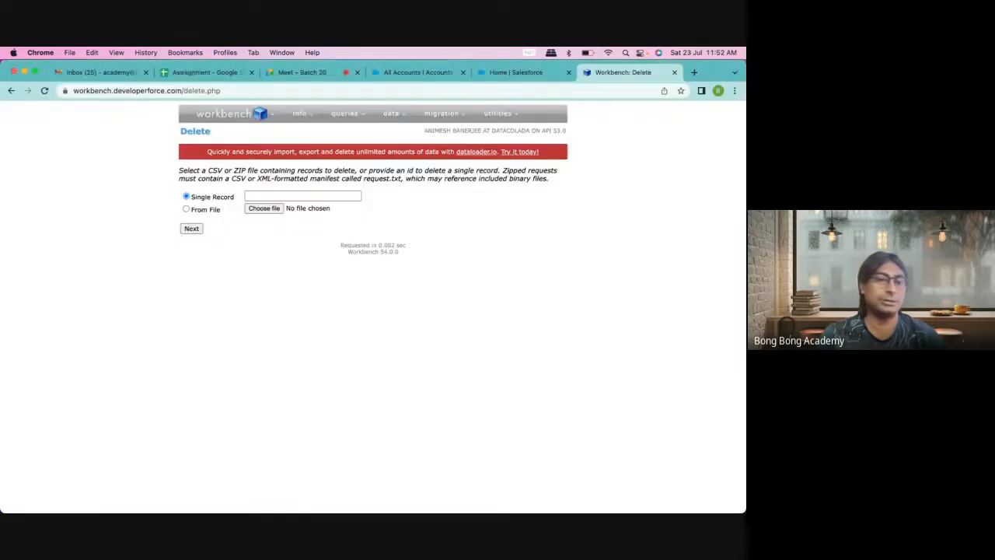
{"action": "left_click", "coordinate": [27, 496]}
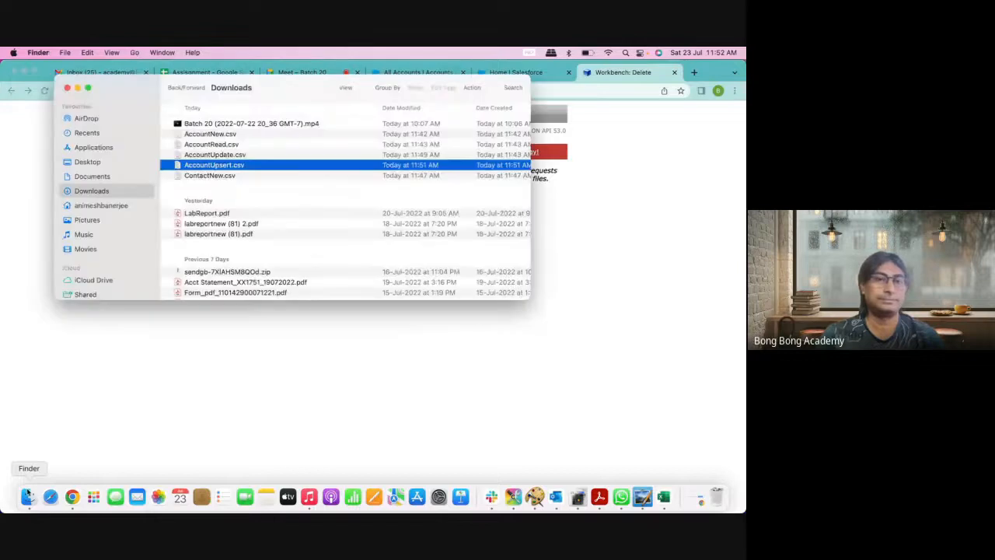
Step: Duplicate AccountUpdate.csv and rename the copy AccountDelete.csv
{"action": "left_click", "coordinate": [215, 156]}
{"action": "right_click", "coordinate": [217, 156]}
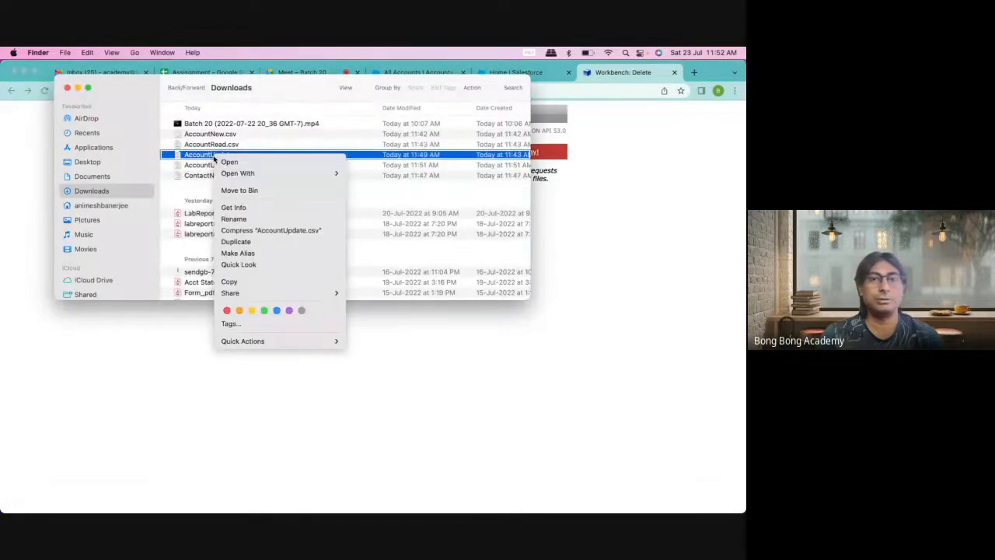
{"action": "left_click", "coordinate": [245, 242]}
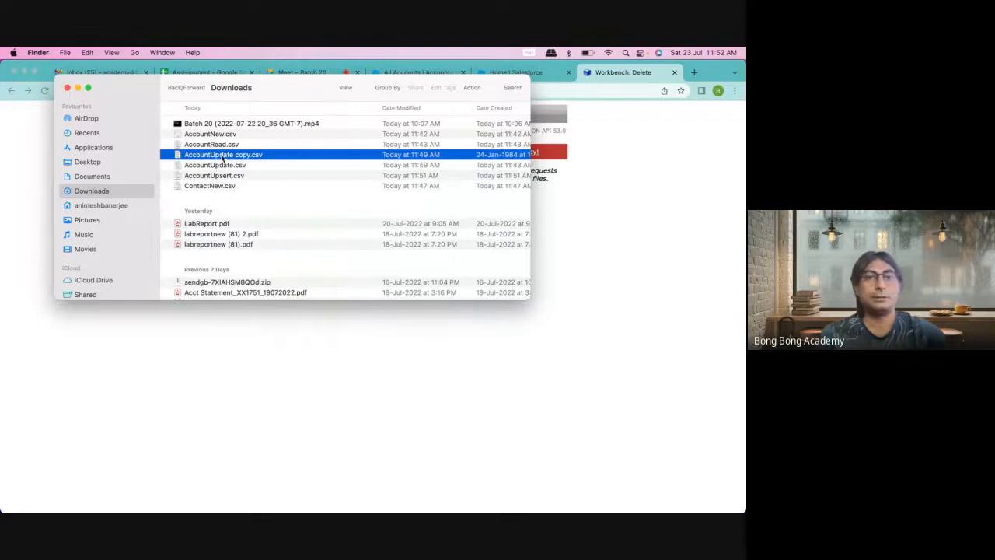
{"action": "left_click", "coordinate": [222, 156]}
{"action": "left_click_drag", "start_coordinate": [210, 154], "coordinate": [246, 154]}
{"action": "type", "text": "Delete"}
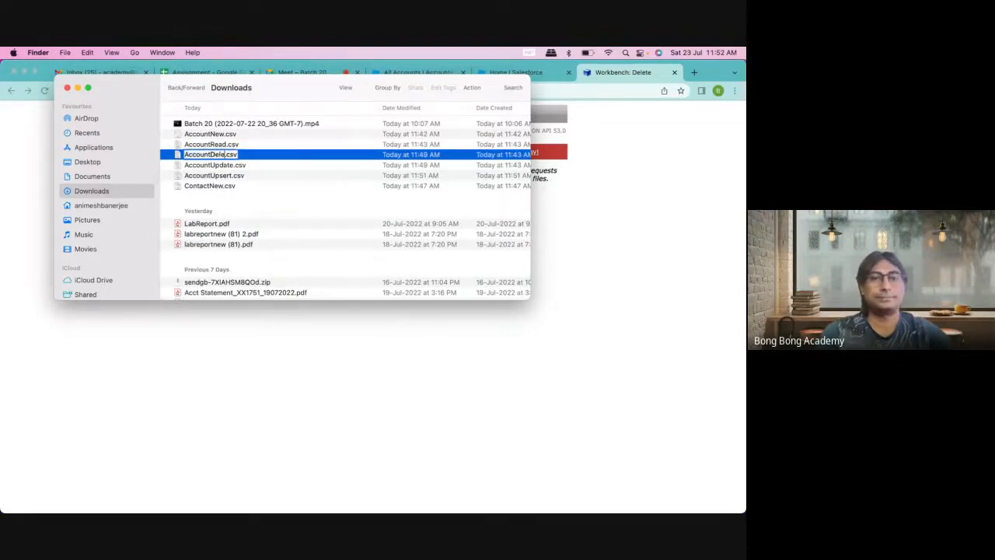
{"action": "key", "text": "Return"}
Step: Open AccountDelete.csv in Microsoft Excel
{"action": "left_click", "coordinate": [230, 136]}
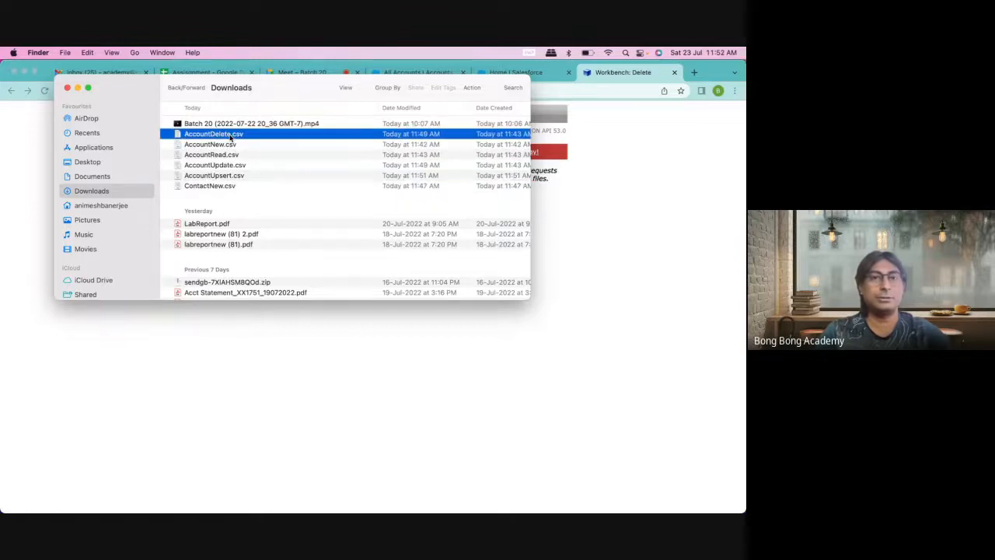
{"action": "right_click", "coordinate": [231, 136]}
{"action": "mouse_move", "coordinate": [262, 152]}
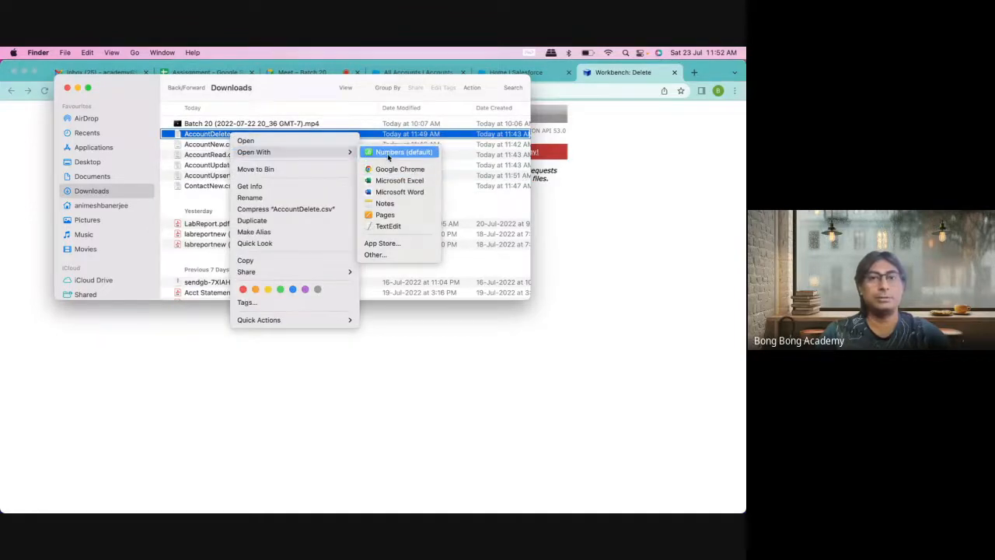
{"action": "left_click", "coordinate": [388, 181]}
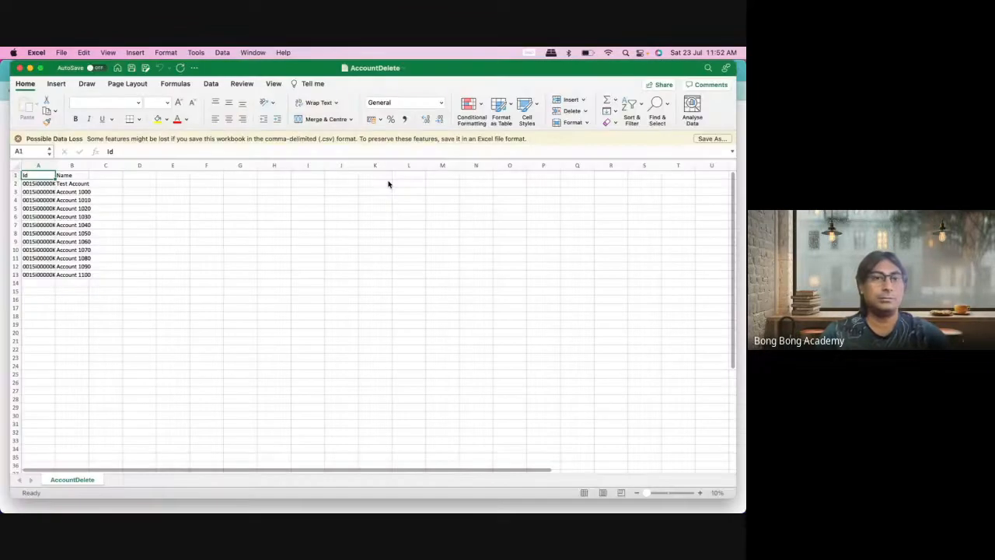
Step: Delete the Name column so only Ids remain, then close the AccountDelete workbook
{"action": "left_click", "coordinate": [72, 164]}
{"action": "right_click", "coordinate": [71, 166]}
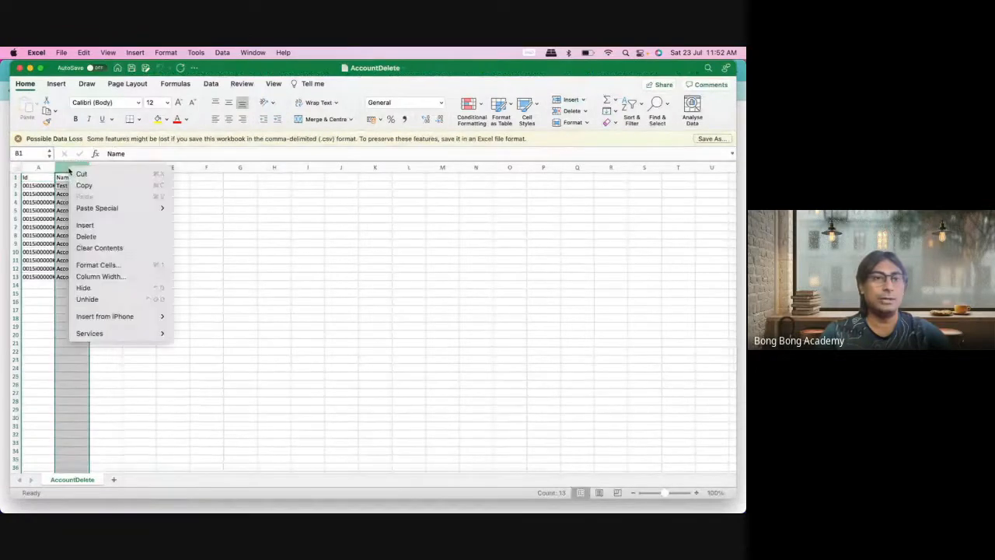
{"action": "left_click", "coordinate": [110, 238]}
{"action": "left_click", "coordinate": [140, 235]}
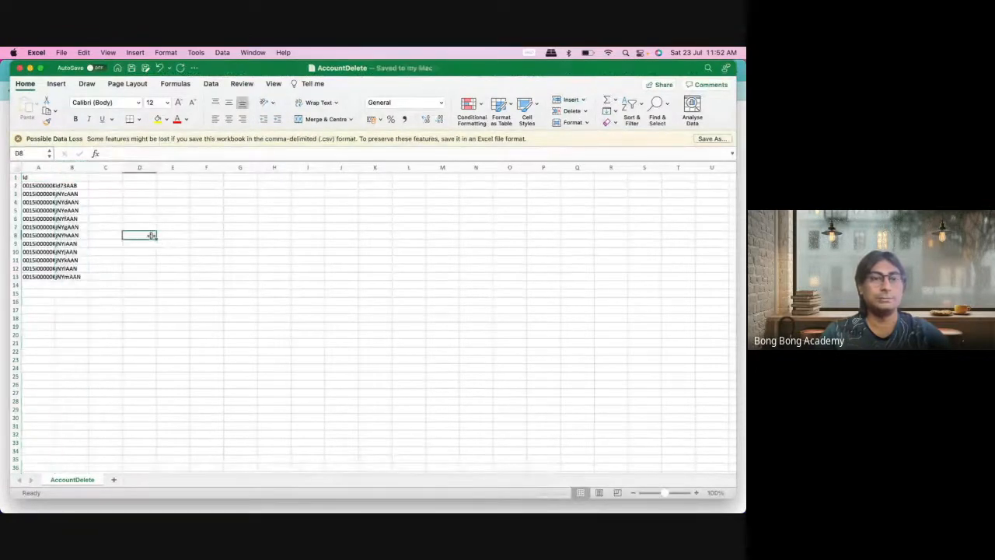
{"action": "left_click", "coordinate": [20, 67]}
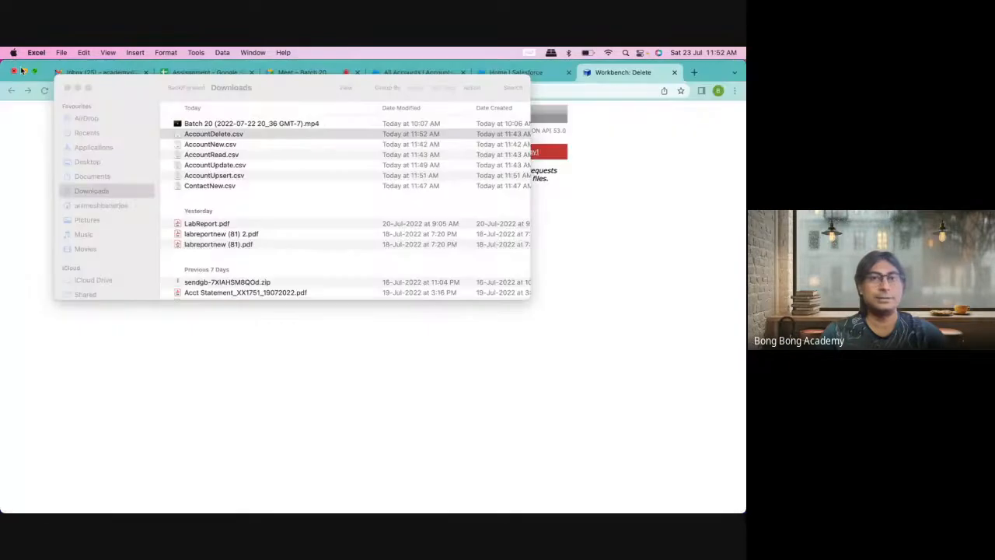
Step: Close the Downloads Finder window and return to Workbench's Delete page
{"action": "left_click", "coordinate": [93, 84]}
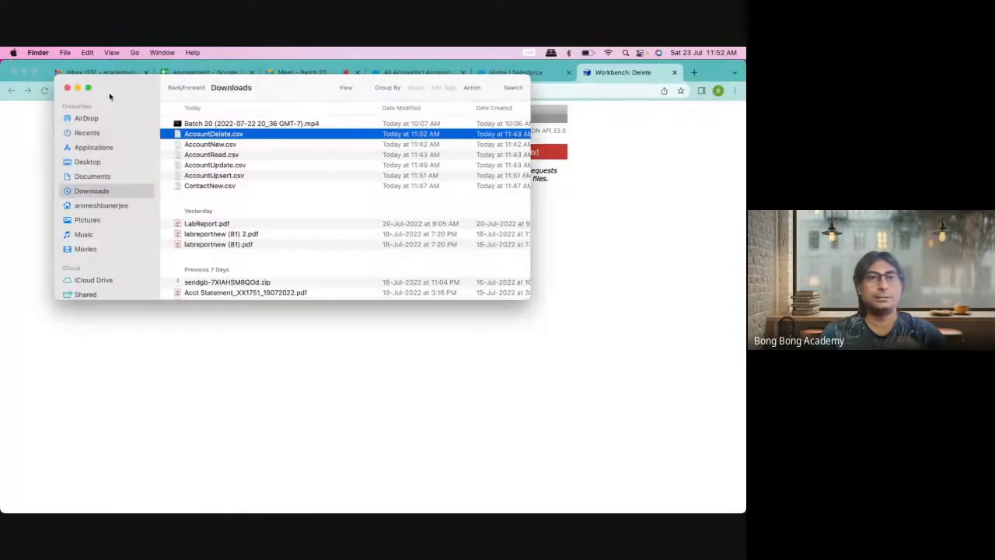
{"action": "left_click", "coordinate": [67, 88]}
{"action": "left_click", "coordinate": [518, 72]}
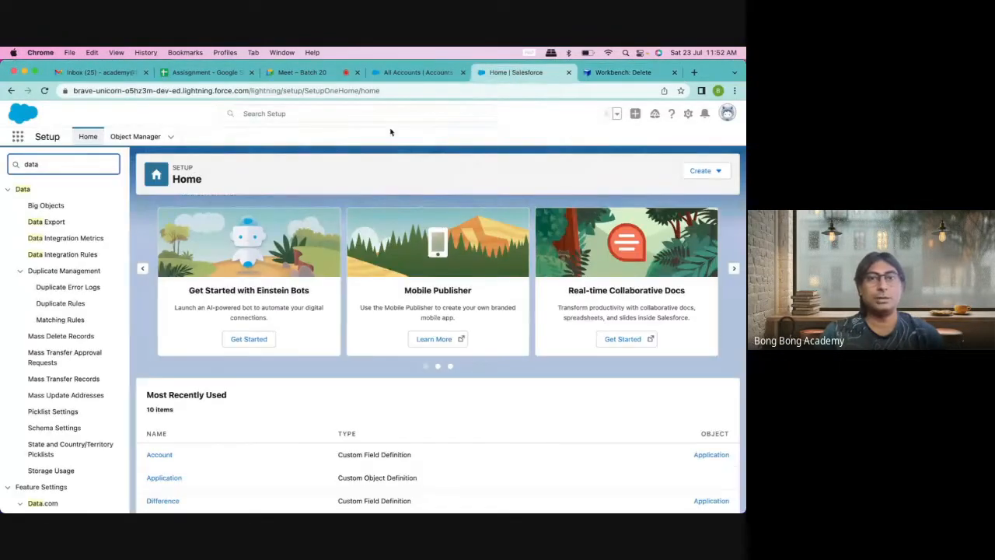
{"action": "left_click", "coordinate": [622, 73]}
{"action": "mouse_move", "coordinate": [390, 114]}
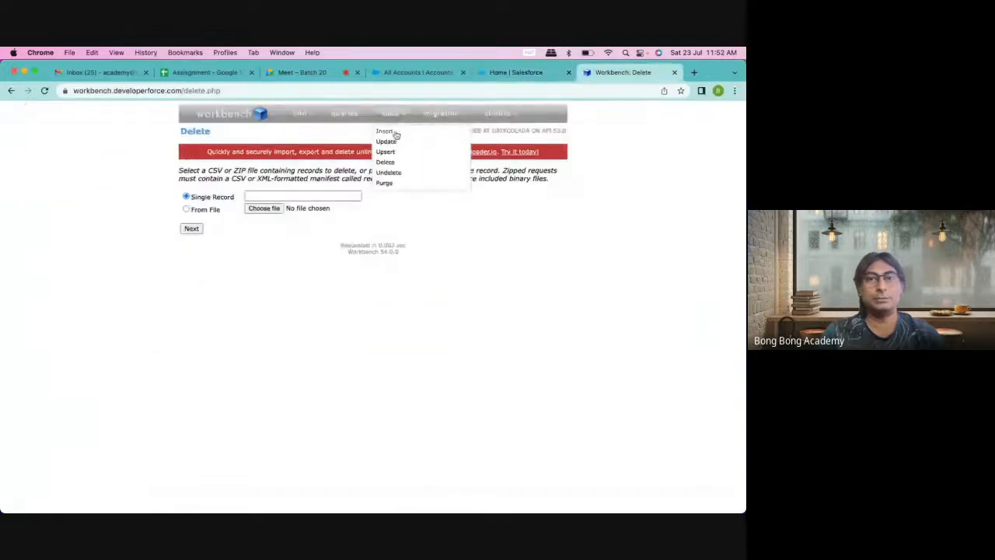
{"action": "left_click", "coordinate": [386, 163]}
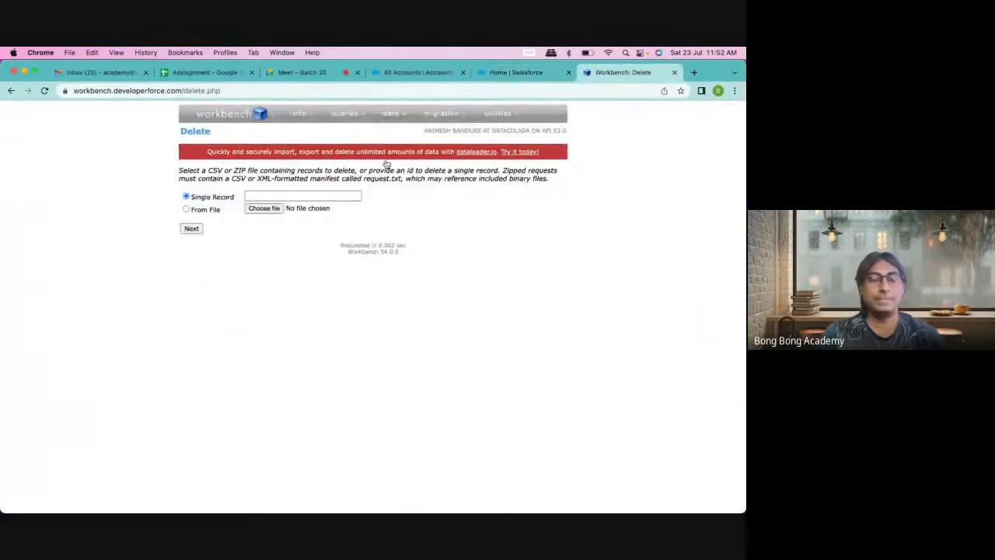
Step: Upload AccountDelete.csv, map the Id column, and delete the 12 accounts
{"action": "left_click", "coordinate": [276, 208]}
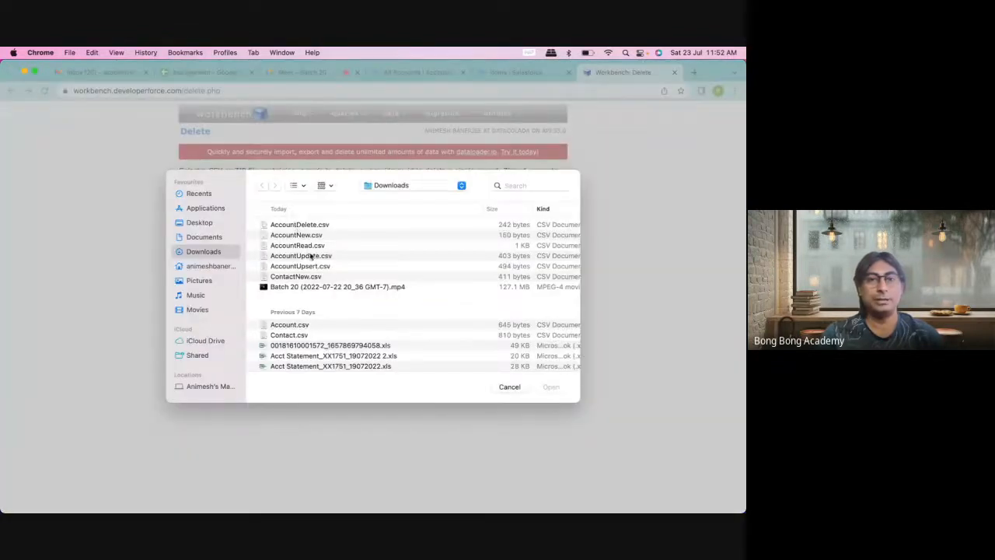
{"action": "left_click", "coordinate": [303, 224]}
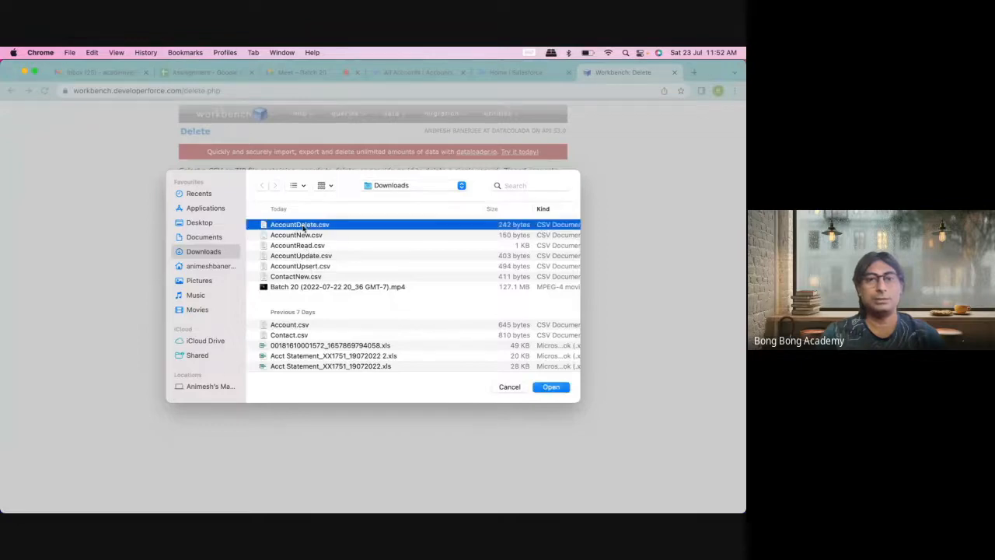
{"action": "left_click", "coordinate": [554, 387]}
{"action": "left_click", "coordinate": [191, 228]}
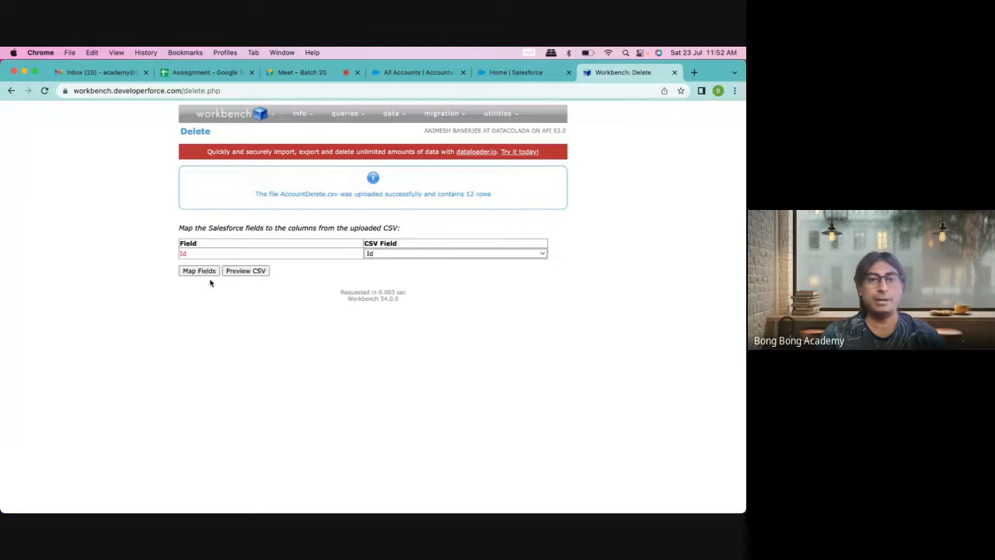
{"action": "left_click", "coordinate": [210, 271]}
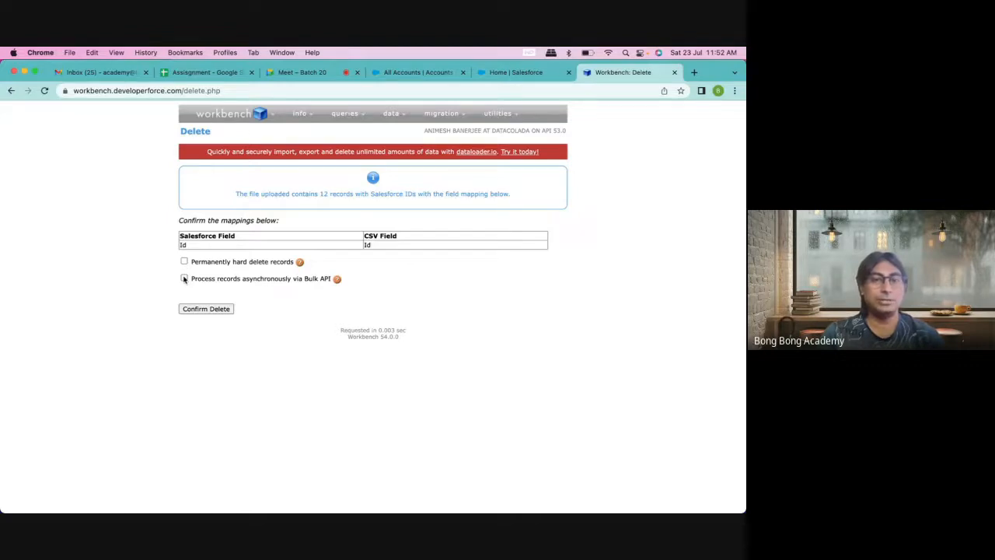
{"action": "left_click", "coordinate": [216, 310]}
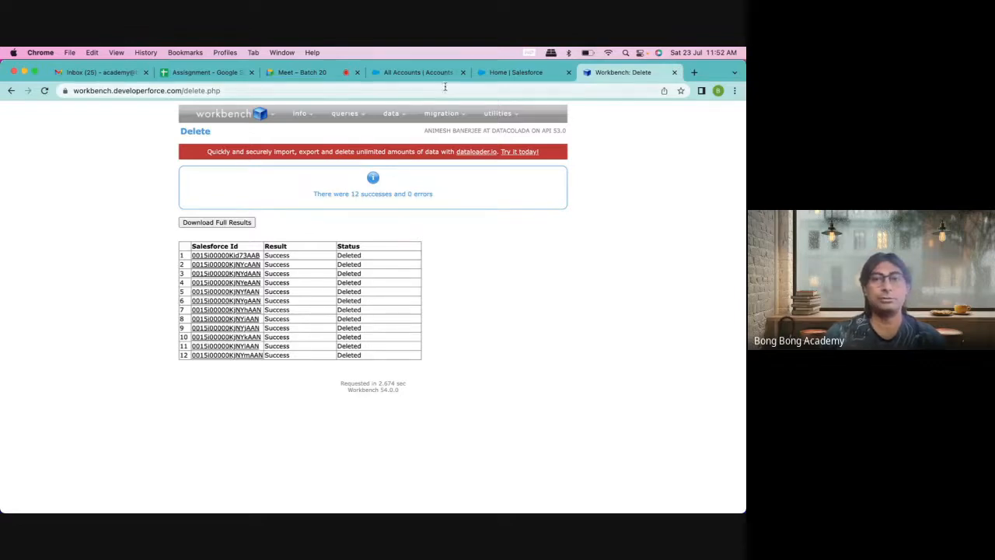
Step: Verify the deleted accounts are gone from All Accounts, then return to Workbench's results
{"action": "left_click", "coordinate": [391, 74]}
{"action": "left_click", "coordinate": [100, 138]}
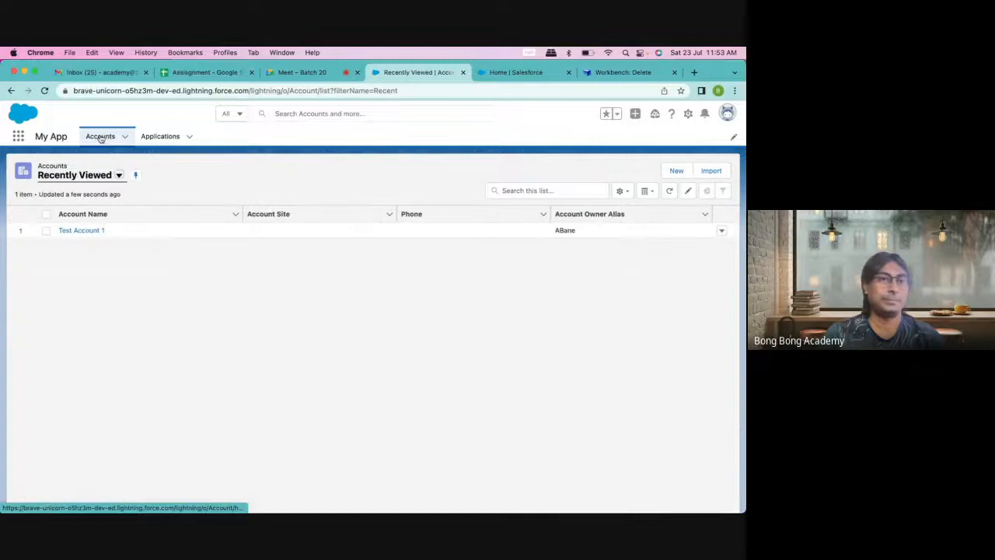
{"action": "left_click", "coordinate": [118, 175]}
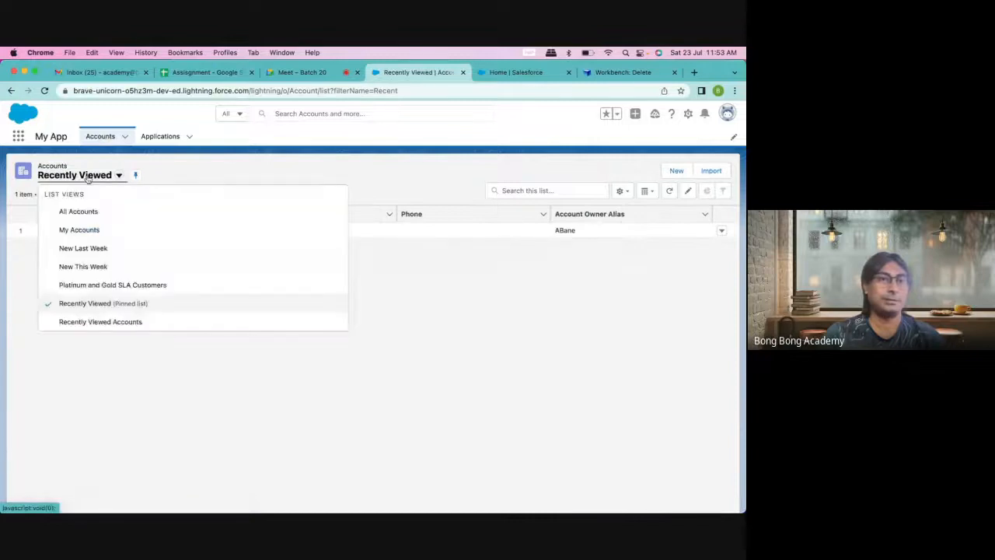
{"action": "left_click", "coordinate": [186, 206]}
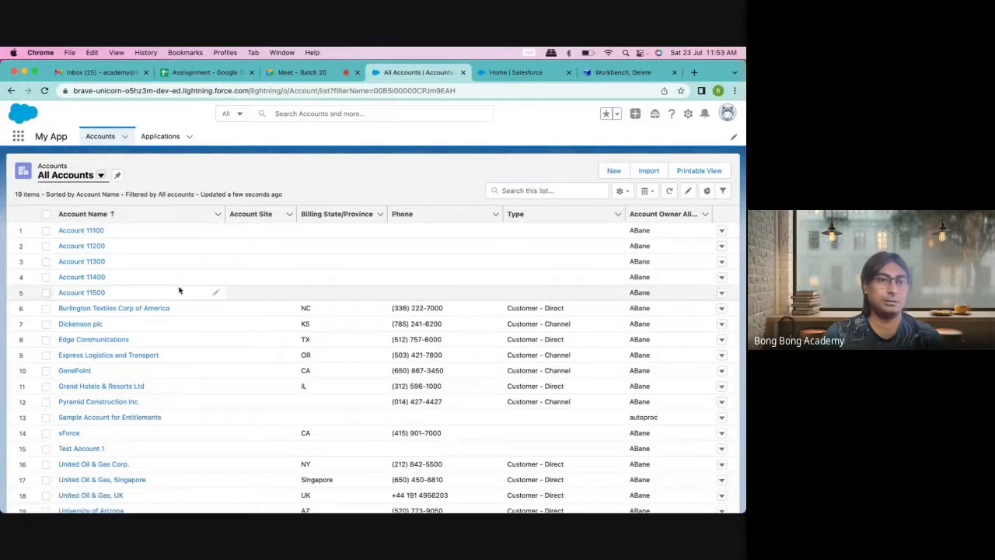
{"action": "scroll", "coordinate": [138, 332], "scroll_direction": "down", "scroll_amount": 1}
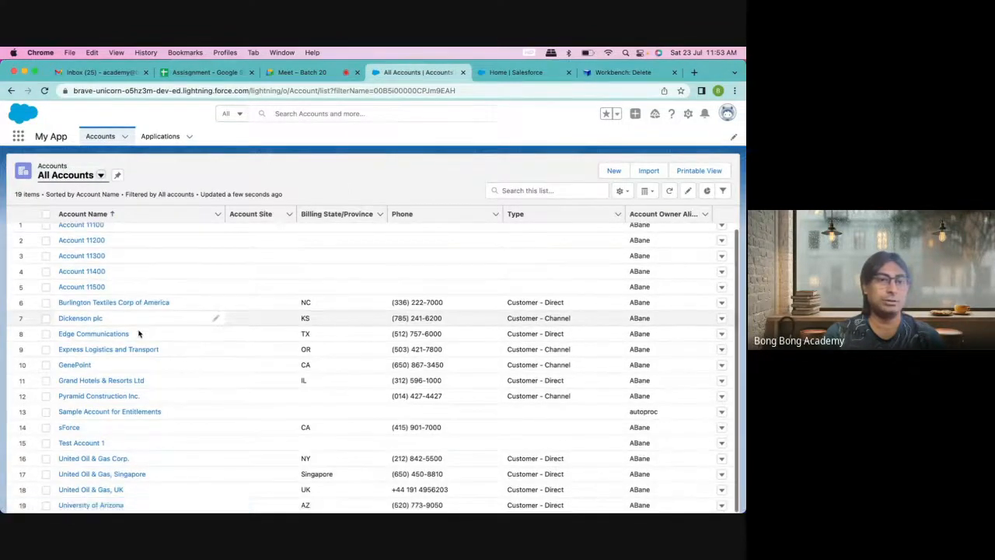
{"action": "scroll", "coordinate": [137, 333], "scroll_direction": "up", "scroll_amount": 1}
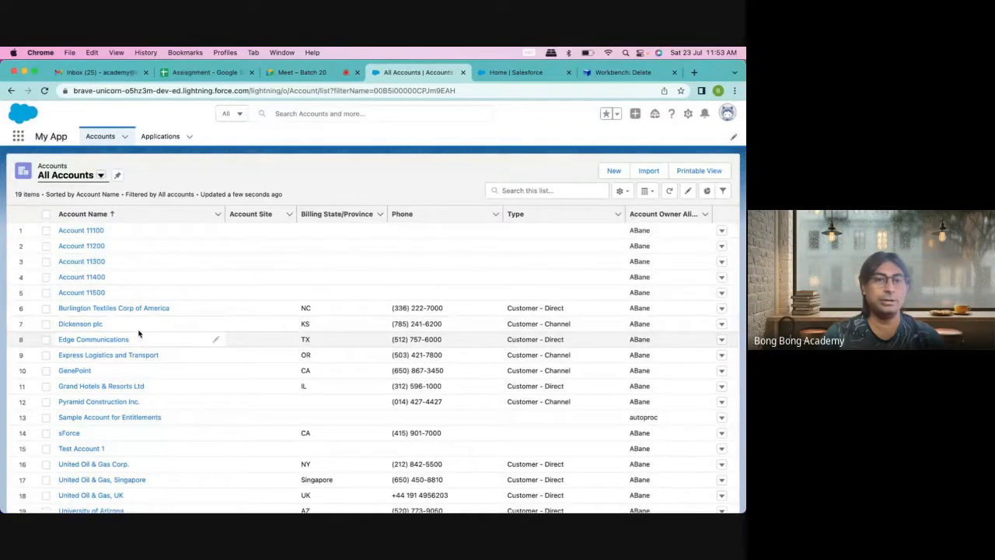
{"action": "left_click", "coordinate": [614, 72]}
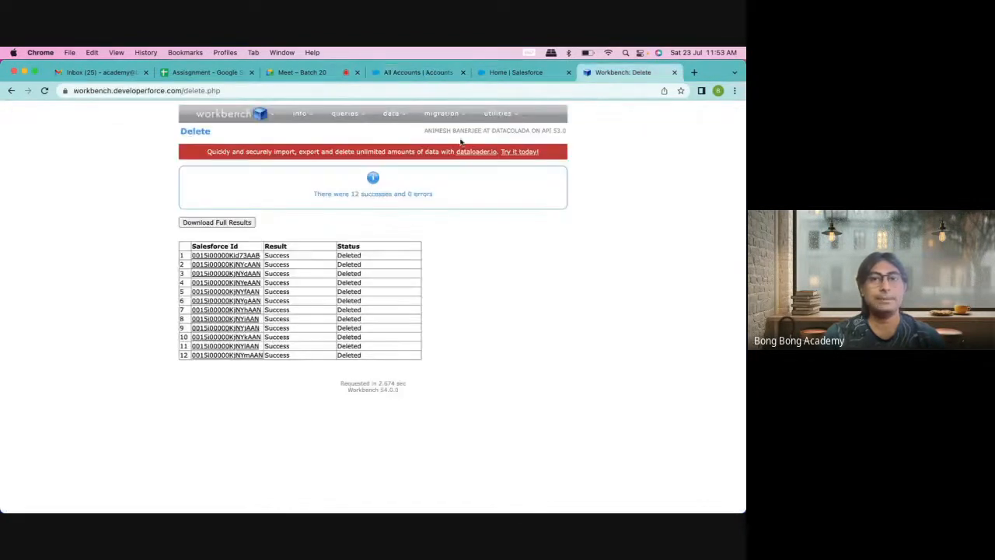
Step: Undelete the 12 accounts from AccountDelete.csv in Workbench, mapping the Id field (12 successes, 0 errors)
{"action": "mouse_move", "coordinate": [391, 115]}
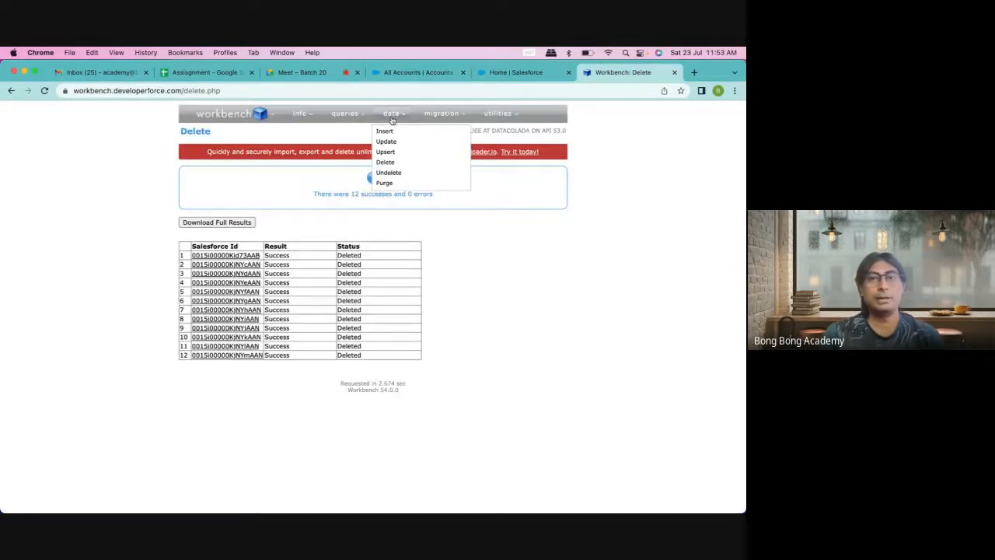
{"action": "left_click", "coordinate": [386, 174]}
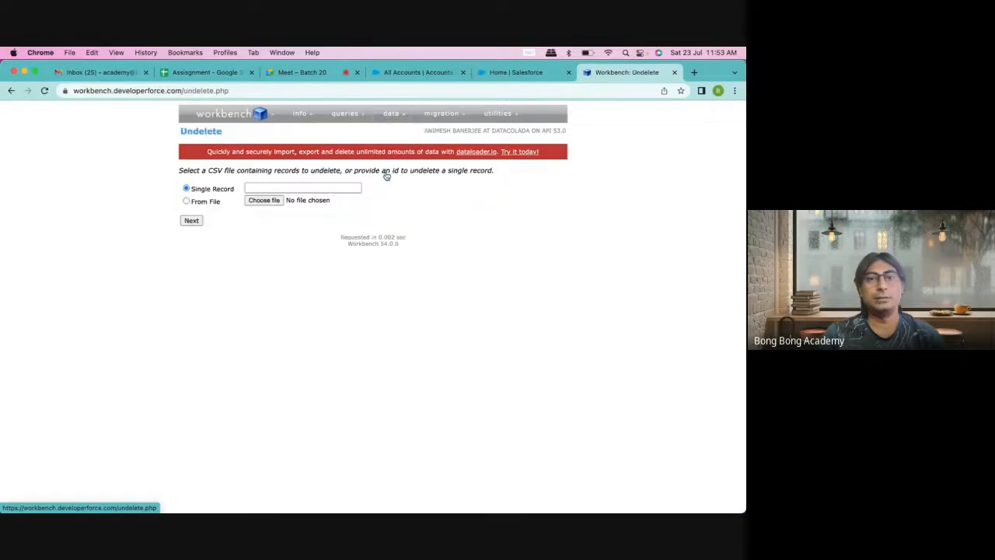
{"action": "left_click", "coordinate": [264, 201]}
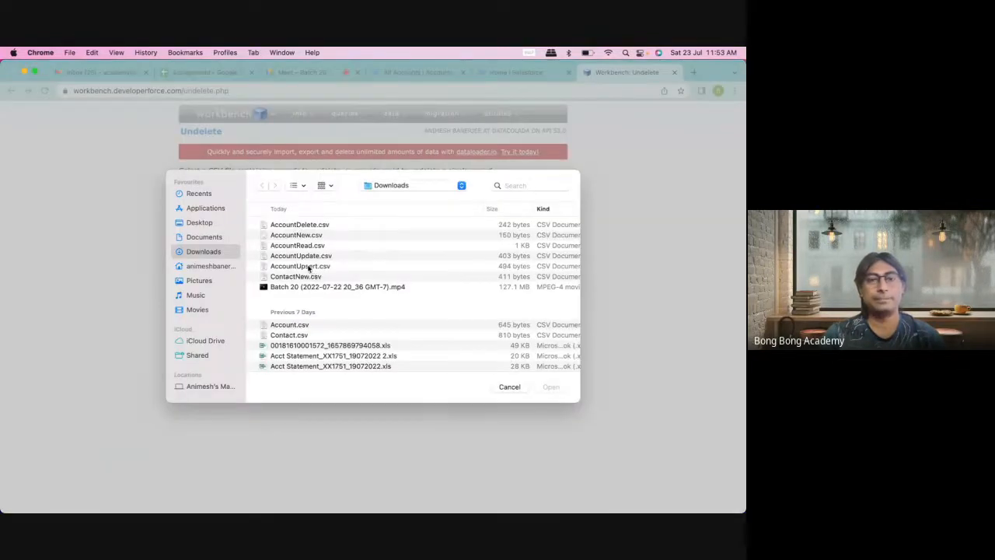
{"action": "left_click", "coordinate": [309, 226]}
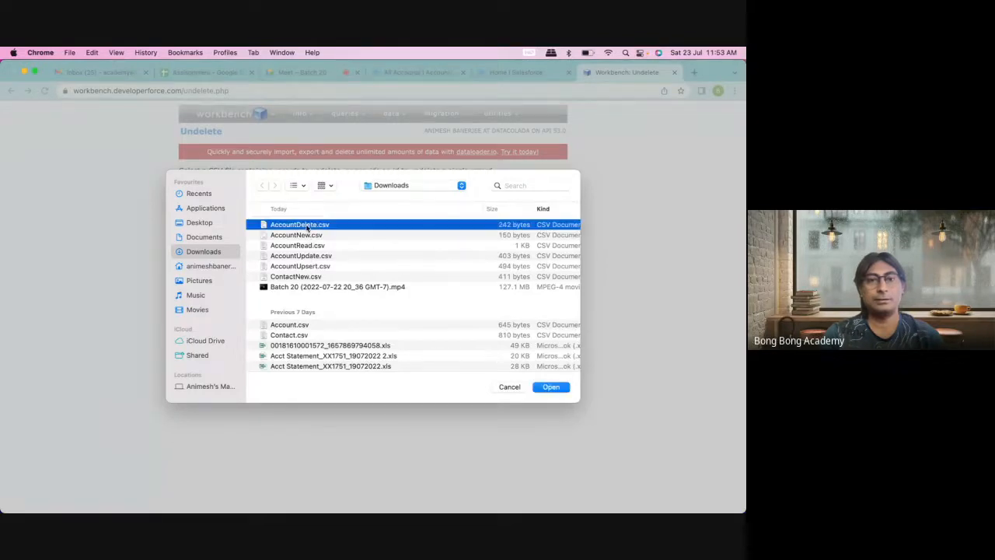
{"action": "left_click", "coordinate": [543, 387]}
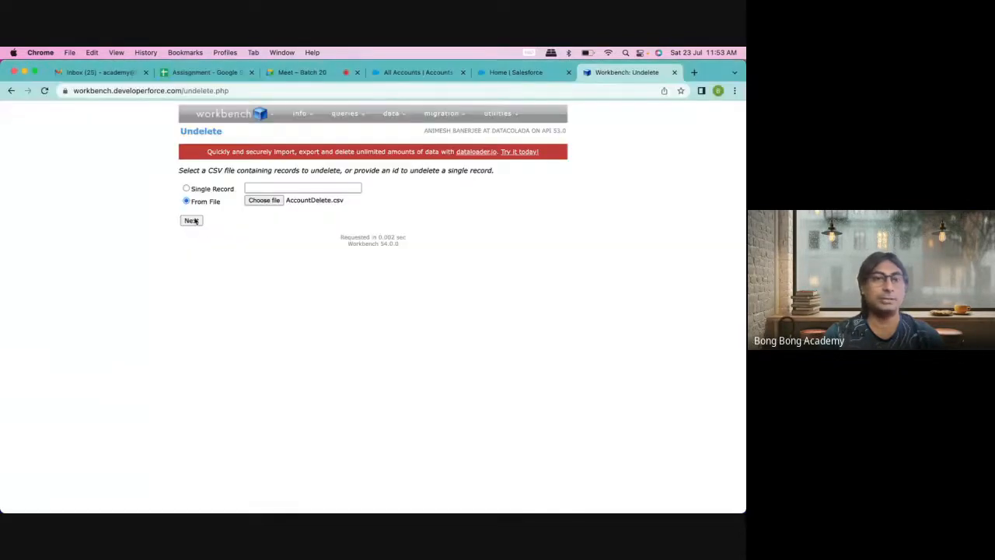
{"action": "left_click", "coordinate": [193, 221]}
{"action": "left_click", "coordinate": [197, 270]}
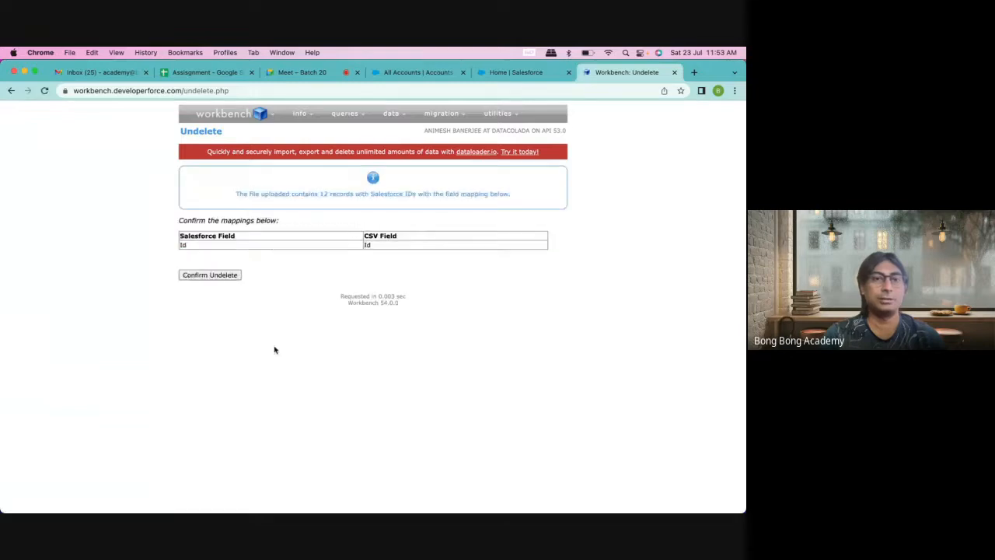
{"action": "left_click", "coordinate": [214, 275]}
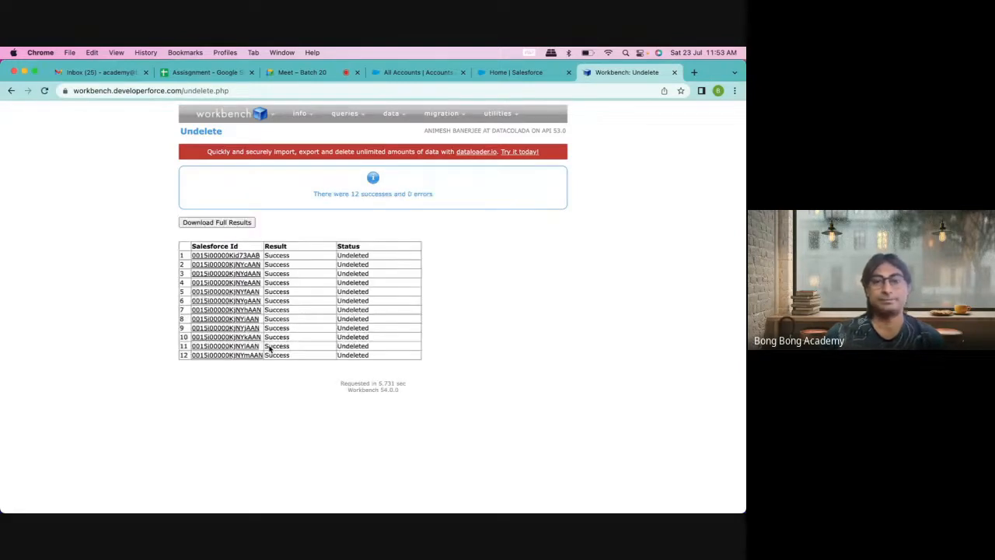
Step: Refresh Salesforce's All Accounts list to confirm 31 items, then return to the Workbench results
{"action": "left_click", "coordinate": [493, 72]}
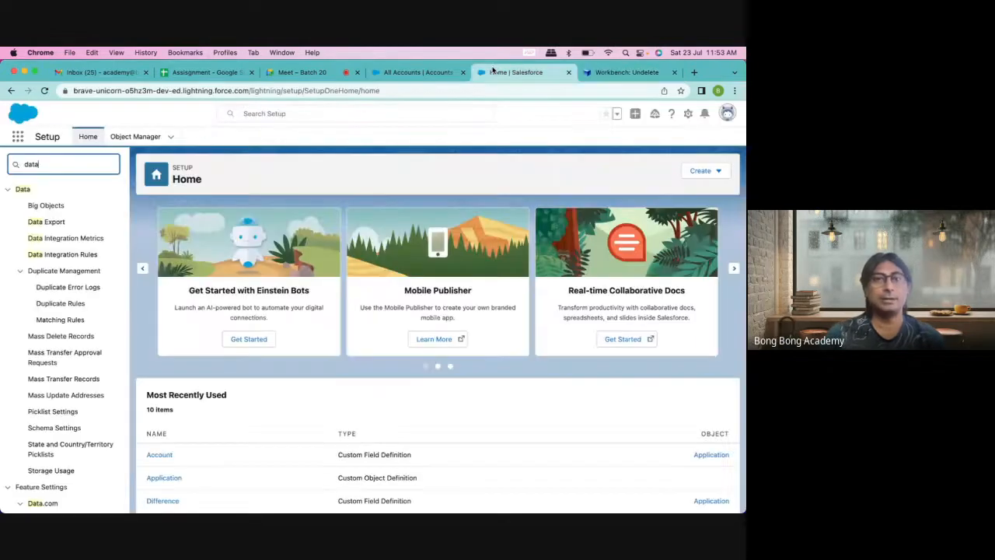
{"action": "left_click", "coordinate": [417, 72]}
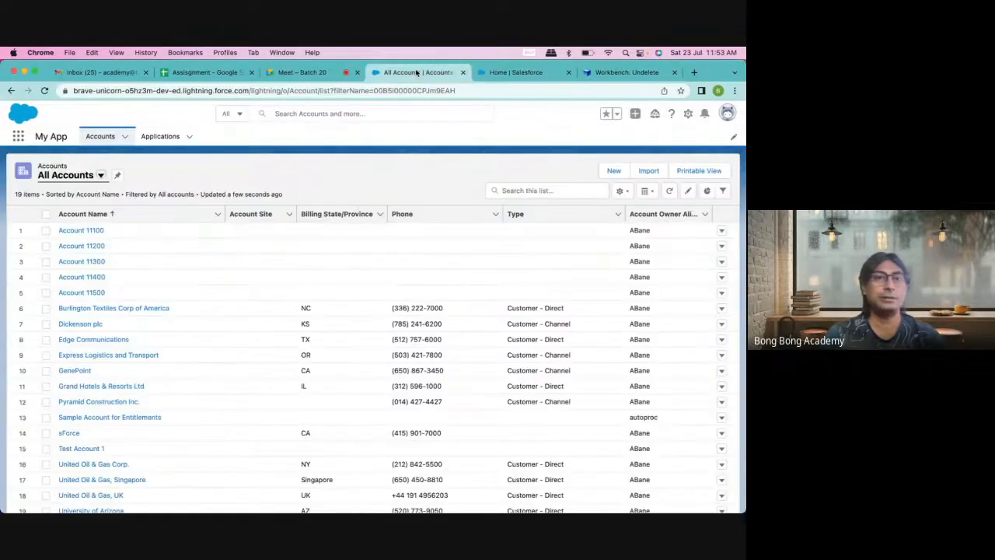
{"action": "left_click", "coordinate": [45, 91]}
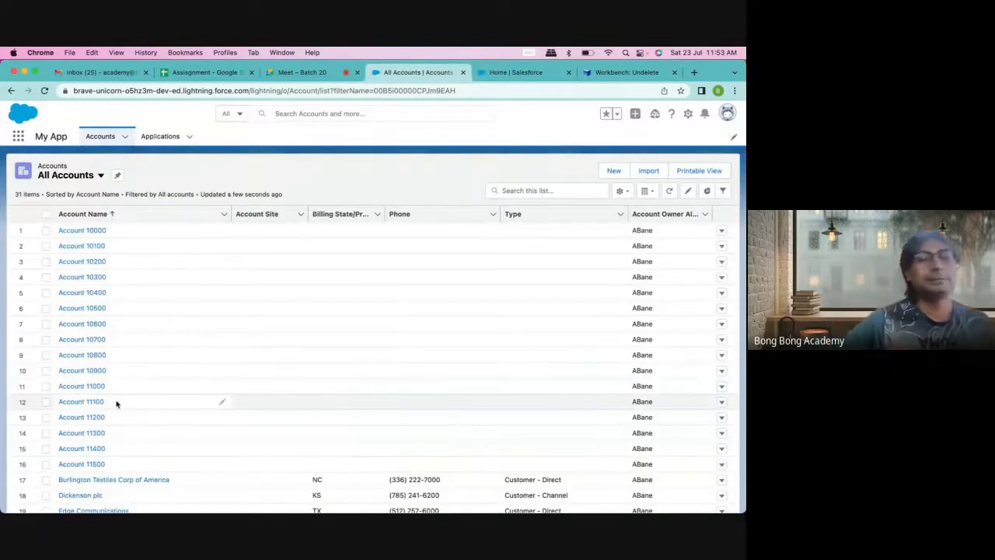
{"action": "left_click", "coordinate": [592, 77]}
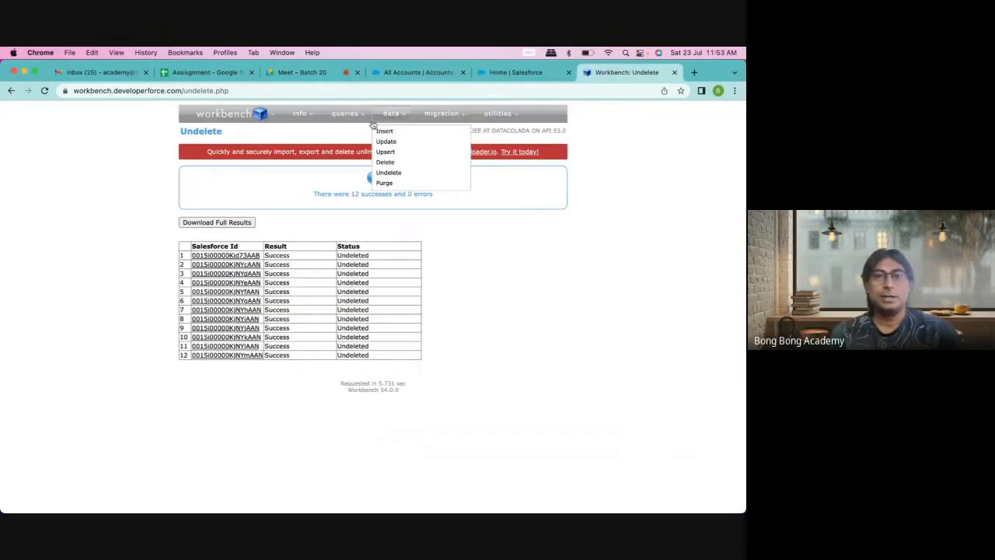
Step: Delete the 12 accounts again using AccountDelete.csv with the Id mapping (12 successes, 0 errors)
{"action": "mouse_move", "coordinate": [354, 117]}
{"action": "mouse_move", "coordinate": [393, 115]}
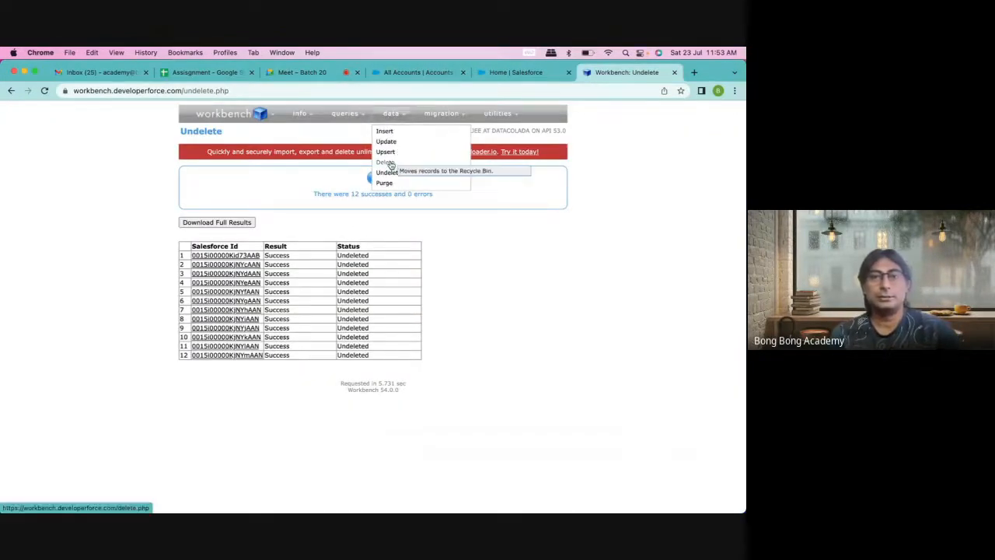
{"action": "left_click", "coordinate": [391, 165]}
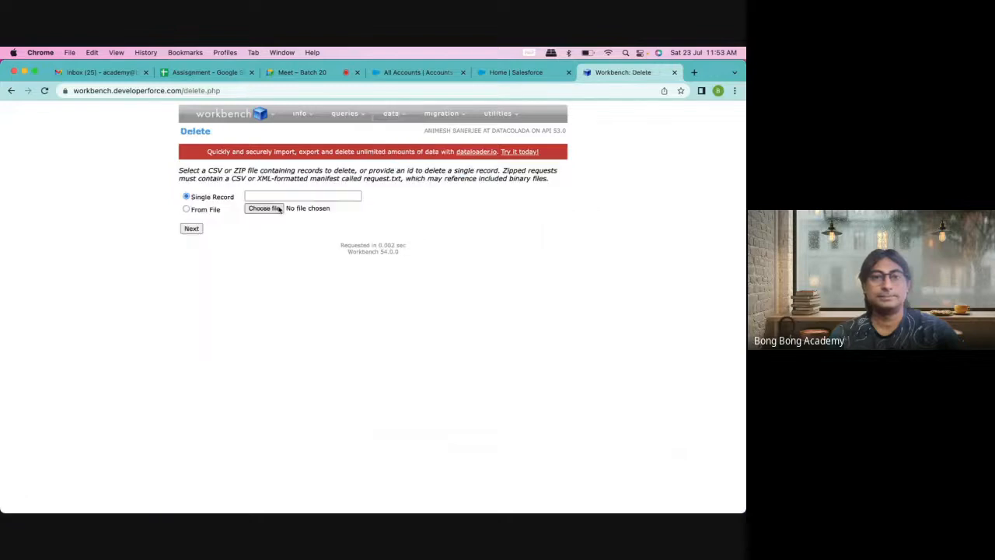
{"action": "left_click", "coordinate": [265, 208]}
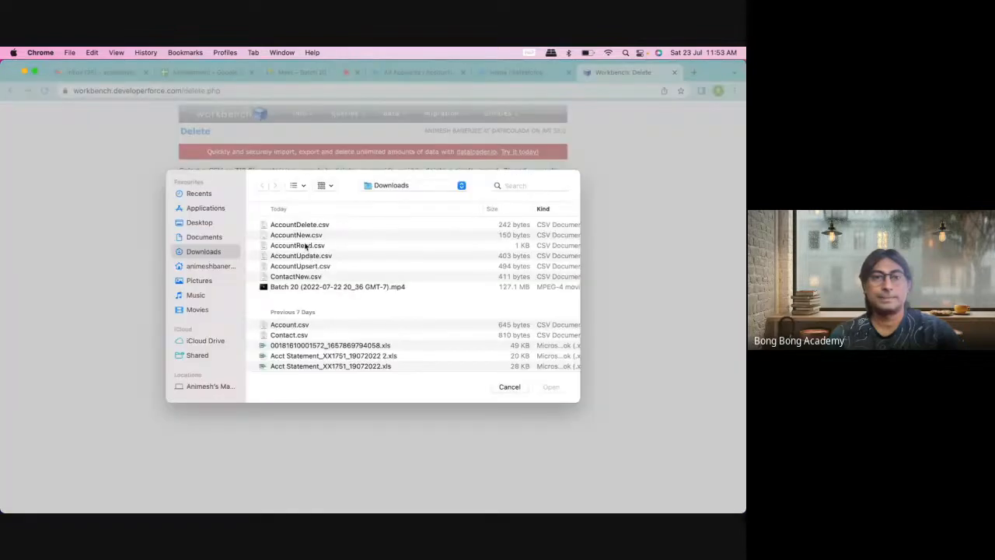
{"action": "left_click", "coordinate": [300, 225]}
{"action": "left_click", "coordinate": [551, 386]}
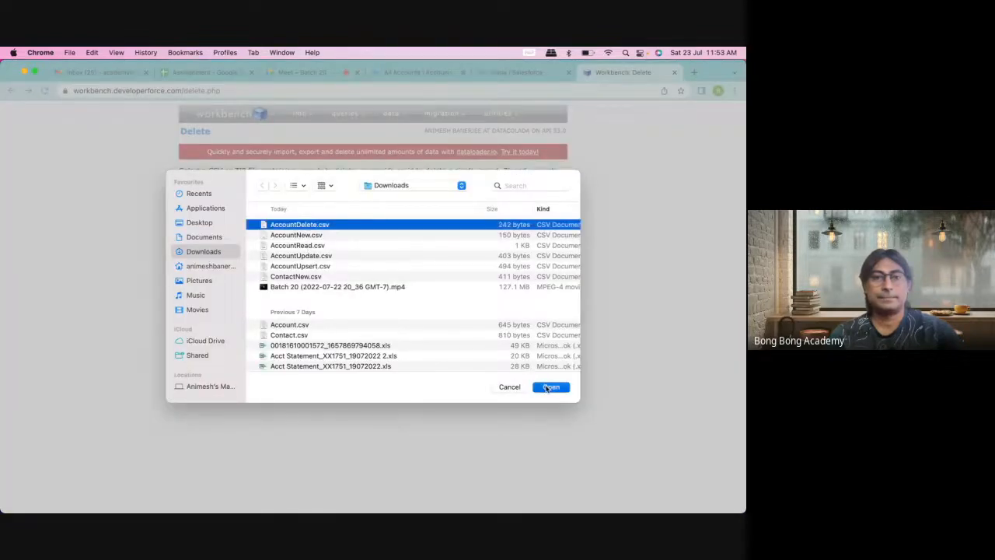
{"action": "left_click", "coordinate": [201, 230]}
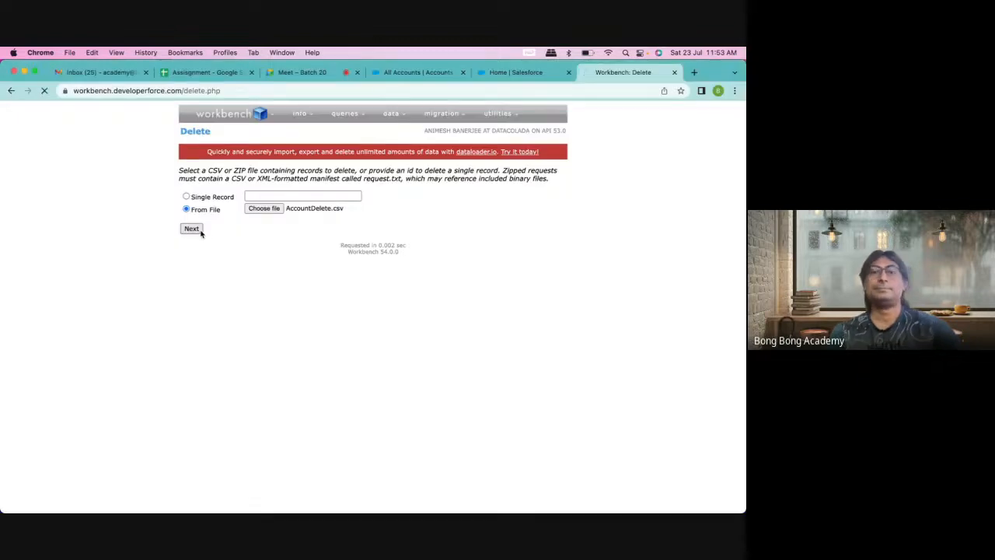
{"action": "left_click", "coordinate": [201, 271]}
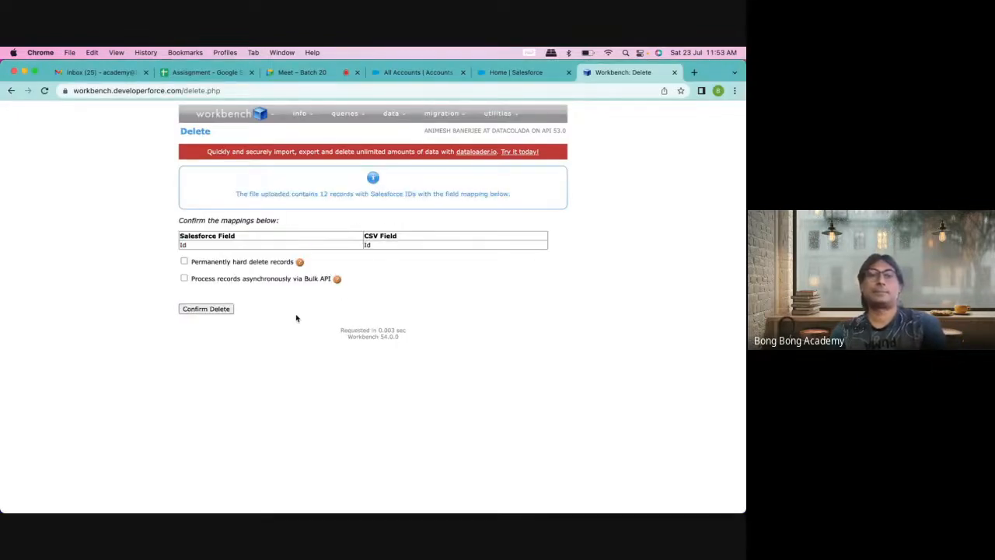
{"action": "left_click", "coordinate": [217, 311]}
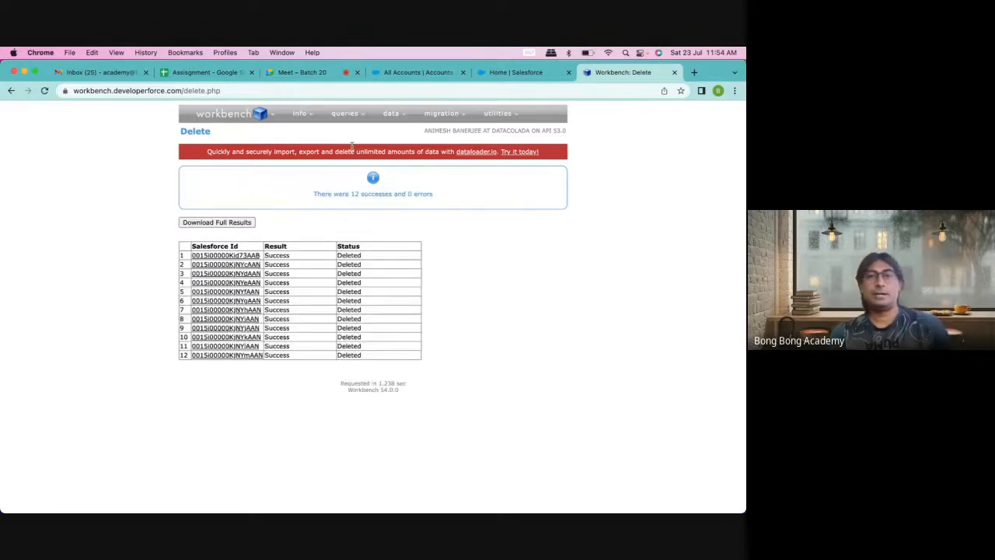
Step: Purge the 12 AccountDelete.csv accounts permanently (12 successes, 0 errors), then go to Data > Undelete
{"action": "mouse_move", "coordinate": [392, 117]}
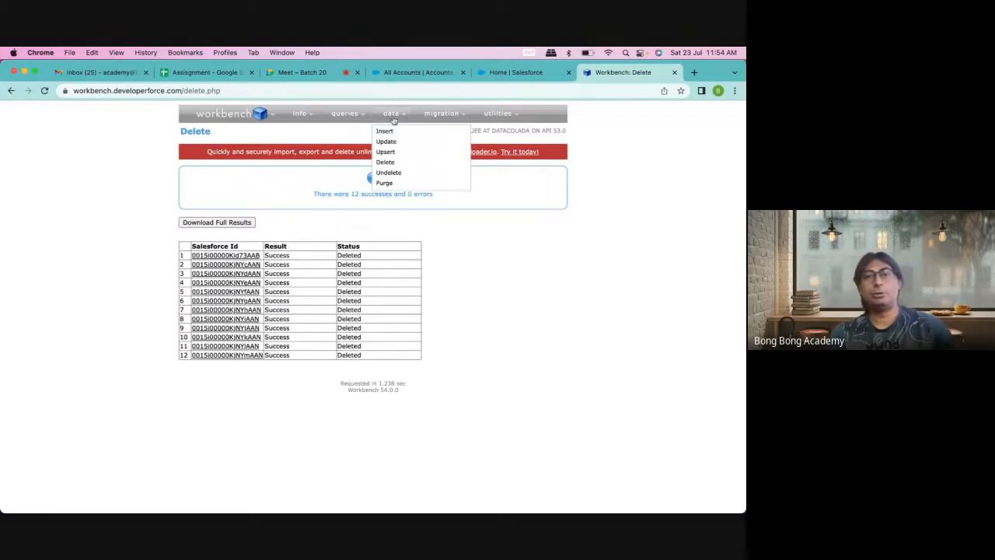
{"action": "left_click", "coordinate": [385, 184]}
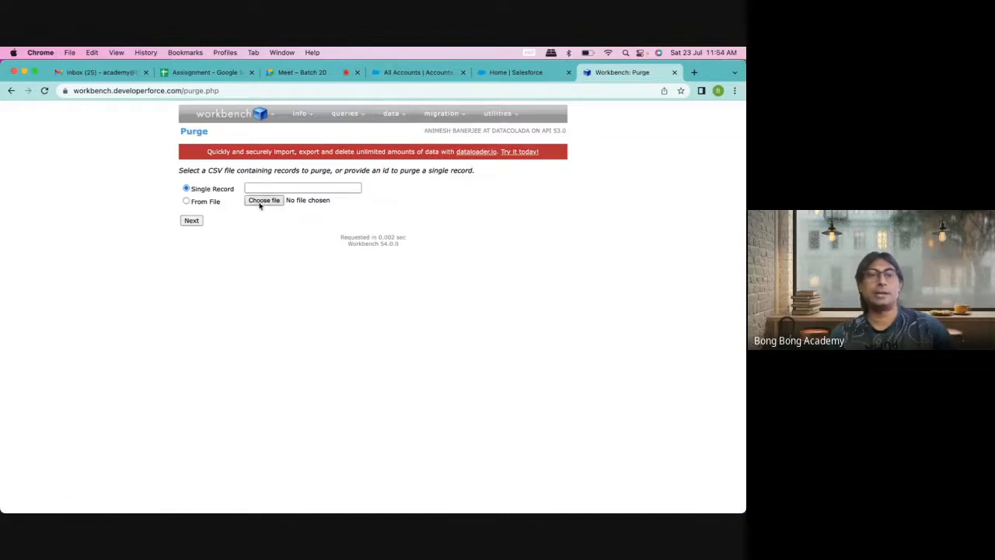
{"action": "left_click", "coordinate": [262, 201]}
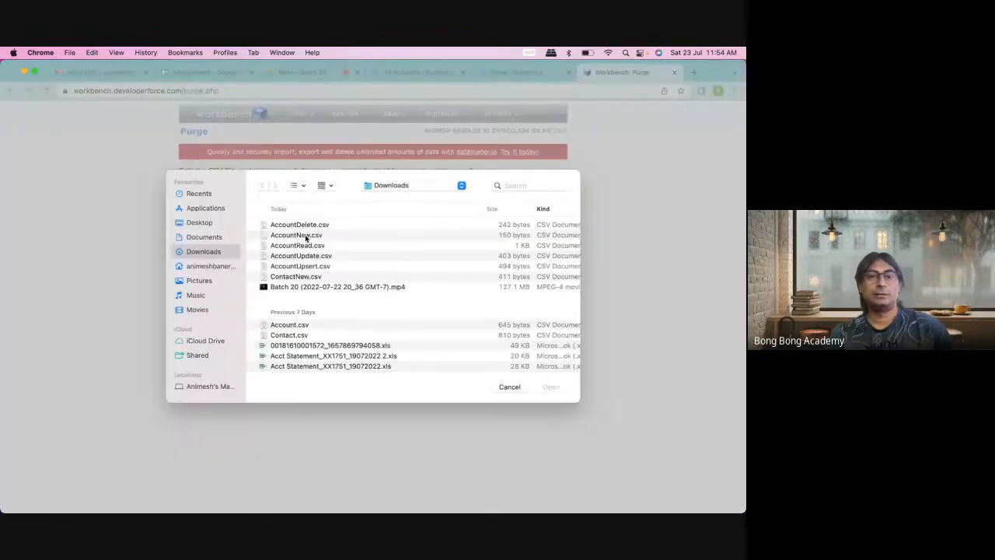
{"action": "left_click", "coordinate": [303, 224]}
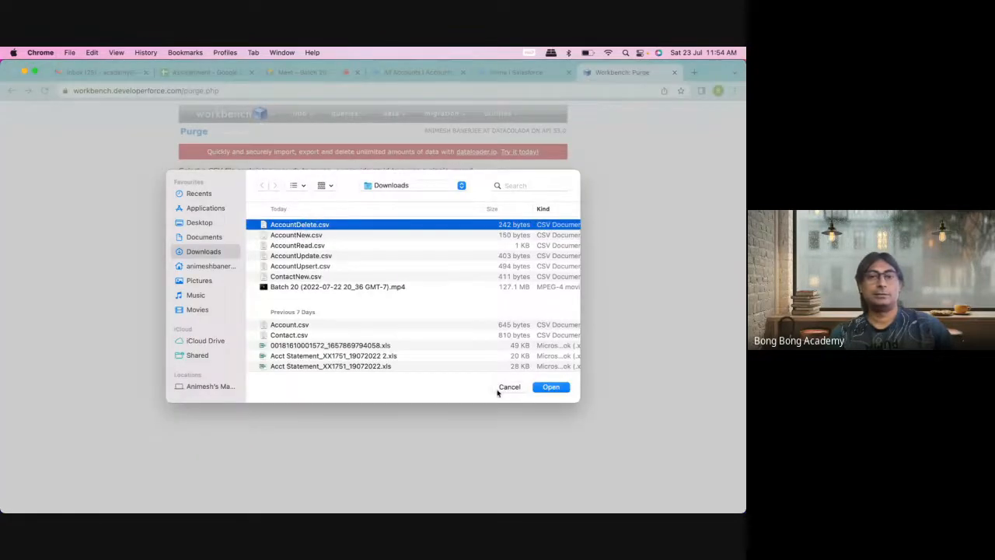
{"action": "left_click", "coordinate": [544, 388]}
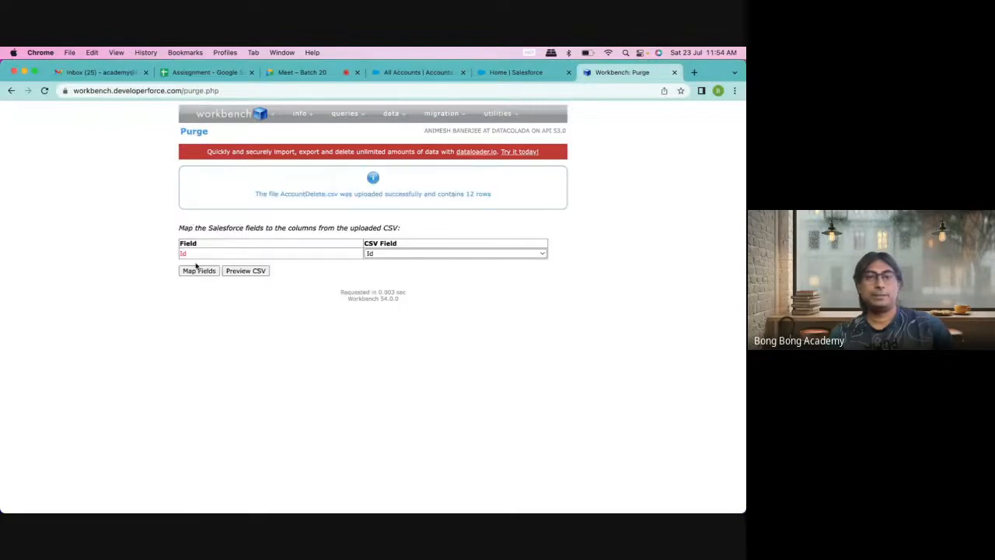
{"action": "left_click", "coordinate": [196, 274]}
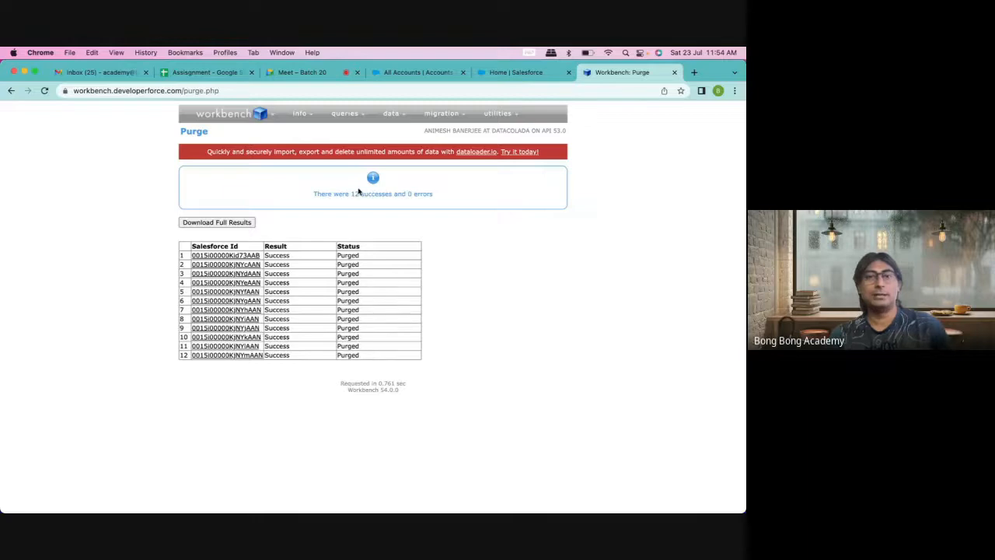
{"action": "mouse_move", "coordinate": [391, 121]}
{"action": "left_click", "coordinate": [389, 172]}
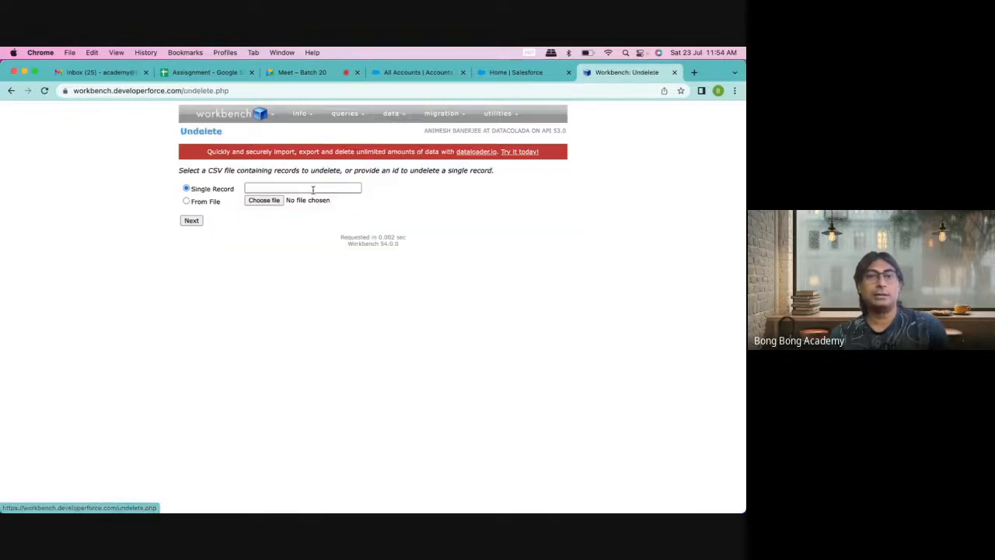
Step: Attempt to undelete the 12 purged accounts from AccountDelete.csv; all 12 fail as not in the recycle bin
{"action": "left_click", "coordinate": [262, 201]}
{"action": "left_click", "coordinate": [308, 225]}
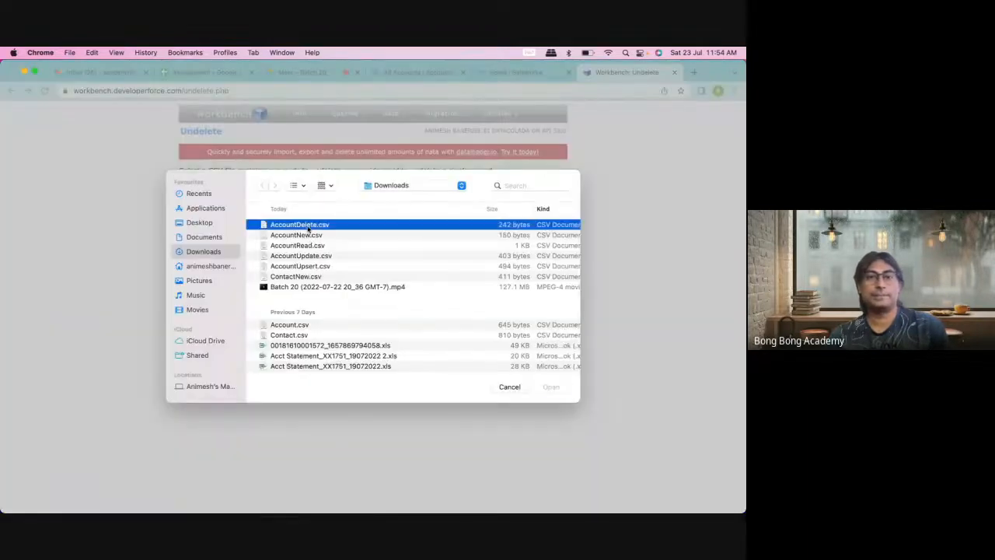
{"action": "left_click", "coordinate": [551, 388]}
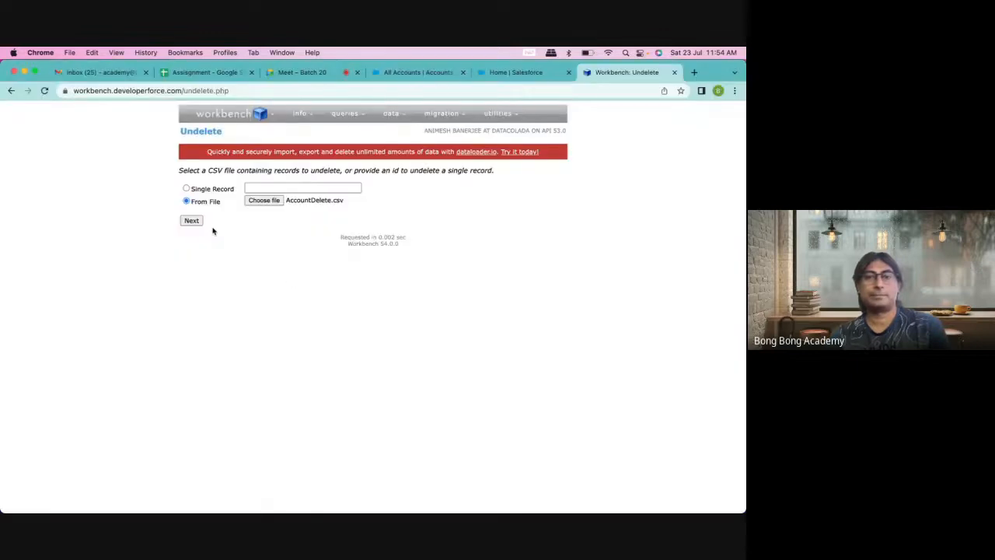
{"action": "left_click", "coordinate": [192, 222]}
{"action": "left_click", "coordinate": [196, 270]}
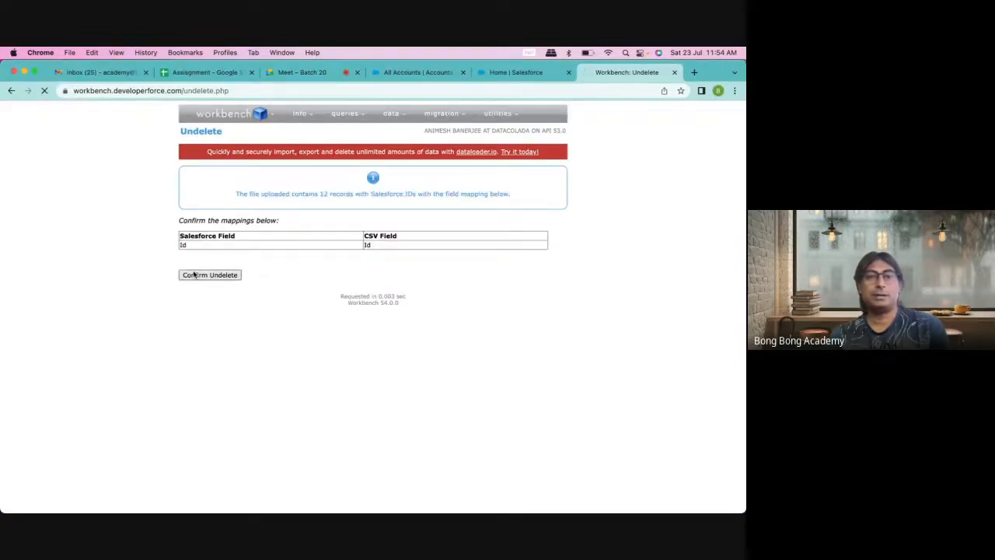
{"action": "left_click", "coordinate": [194, 274]}
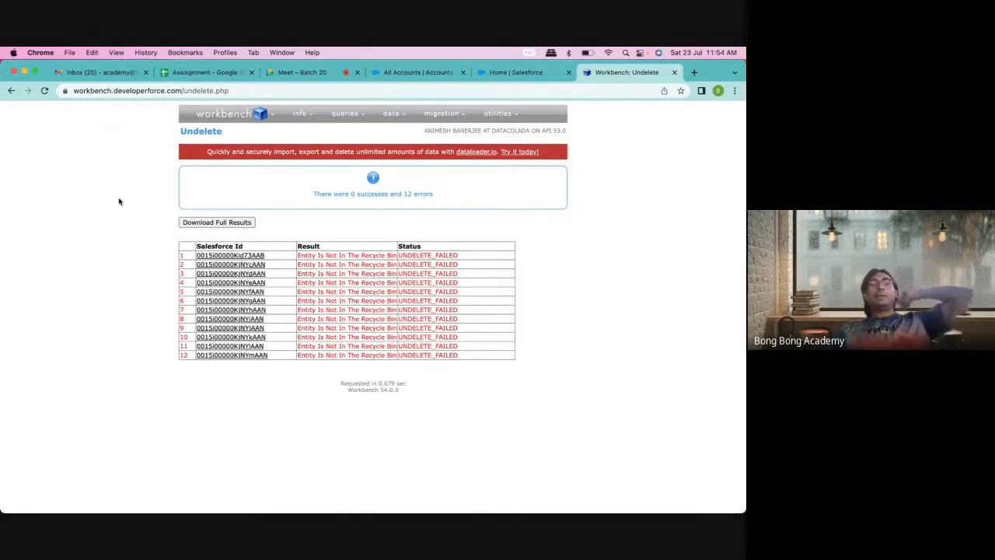
Step: Load AccountDelete.csv, 12 records, into Data > Delete and accept the Id field mapping
{"action": "mouse_move", "coordinate": [391, 119]}
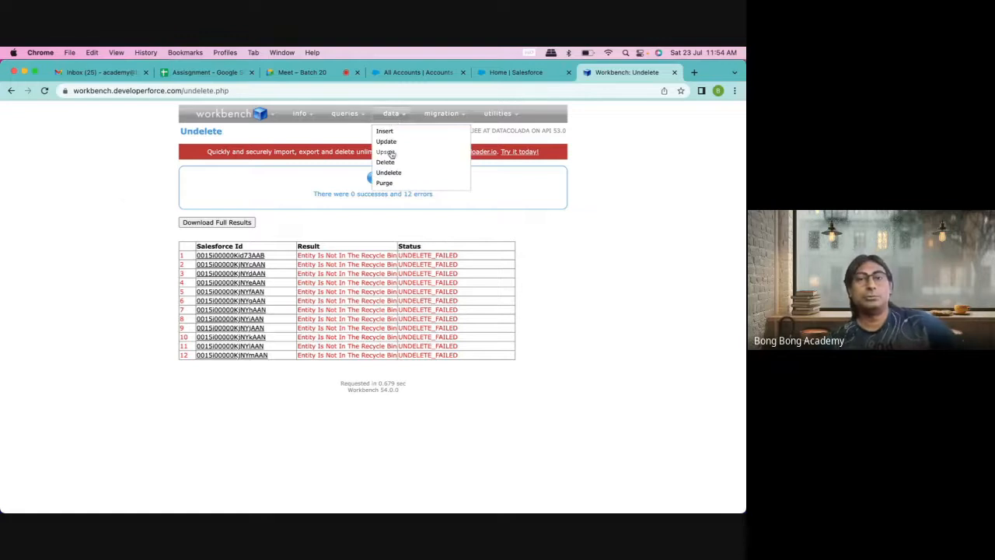
{"action": "left_click", "coordinate": [384, 162]}
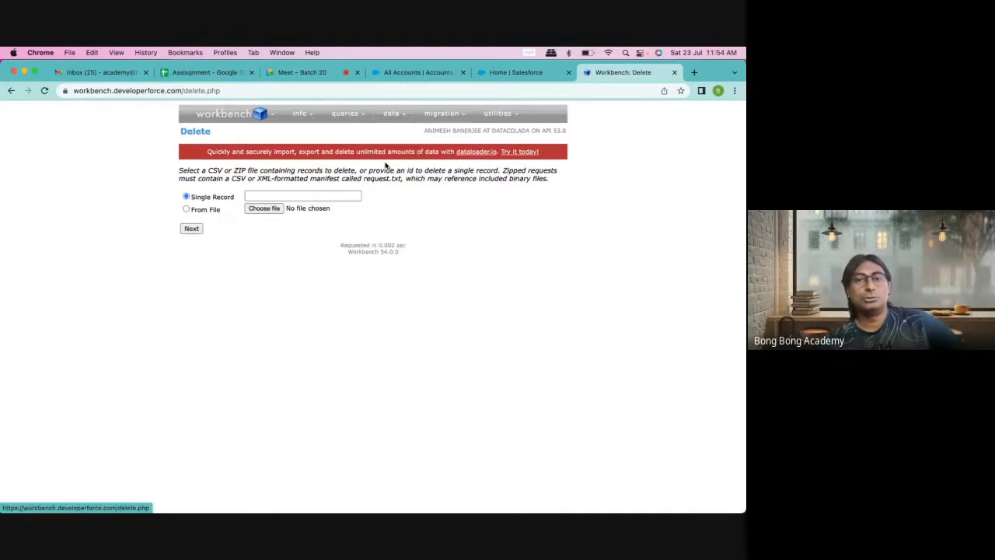
{"action": "left_click", "coordinate": [264, 208]}
{"action": "left_click", "coordinate": [316, 226]}
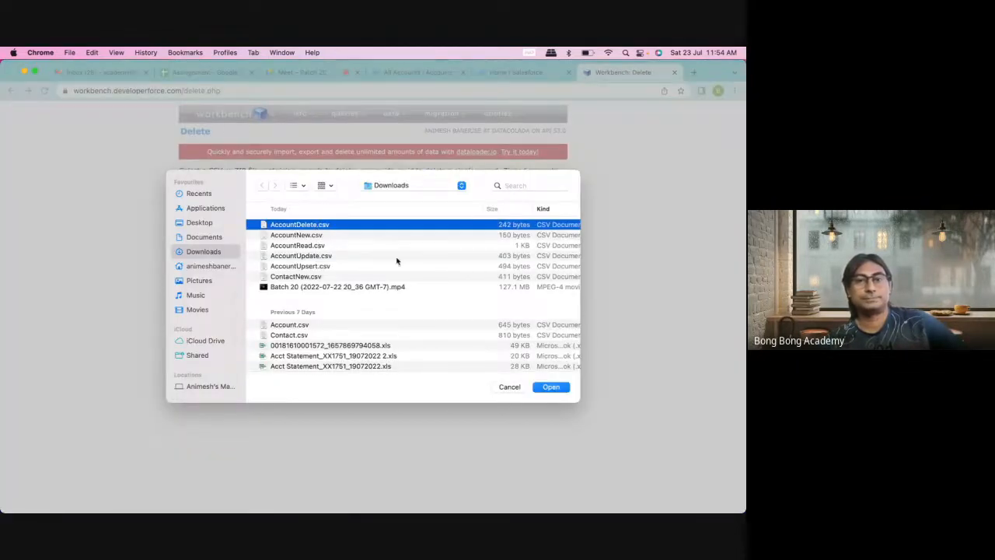
{"action": "left_click", "coordinate": [542, 386]}
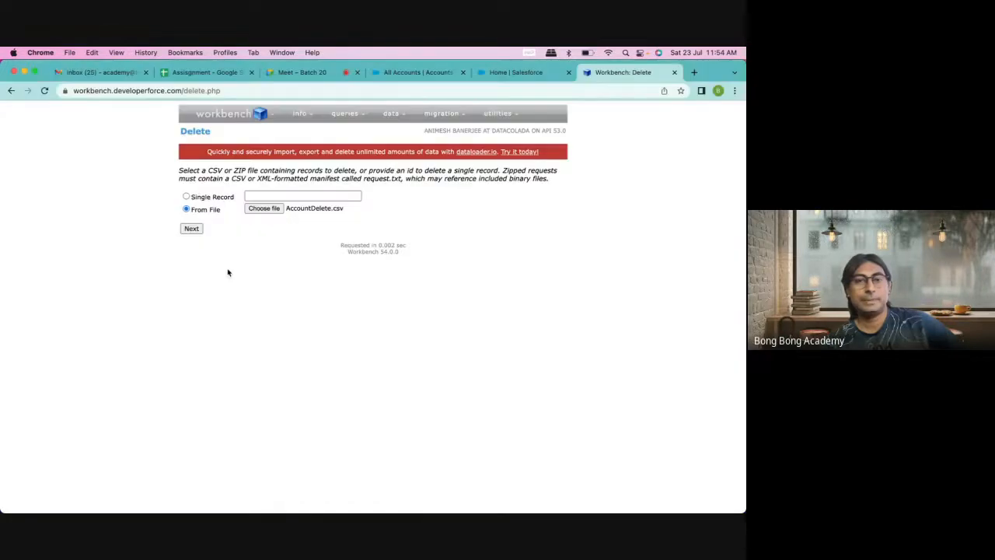
{"action": "left_click", "coordinate": [191, 228]}
{"action": "left_click", "coordinate": [195, 272]}
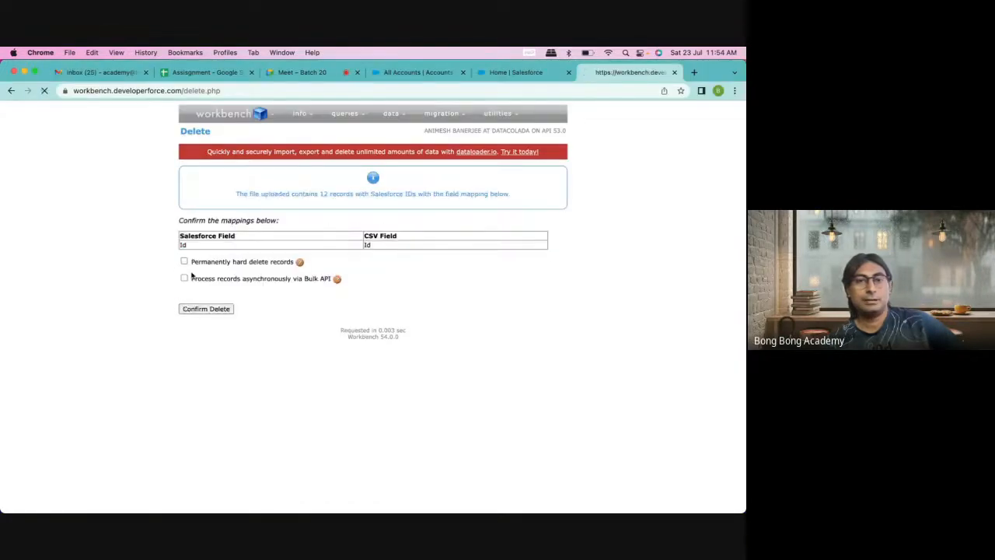
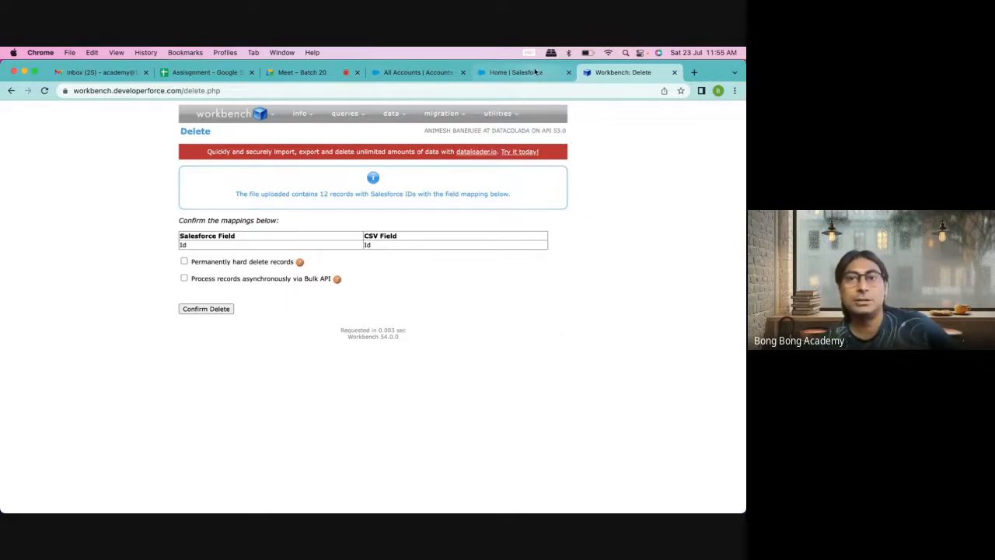
Step: Search Setup Quick Find for 'import' and open the Data Import Wizard
{"action": "left_click", "coordinate": [532, 74]}
{"action": "key", "text": "super+a"}
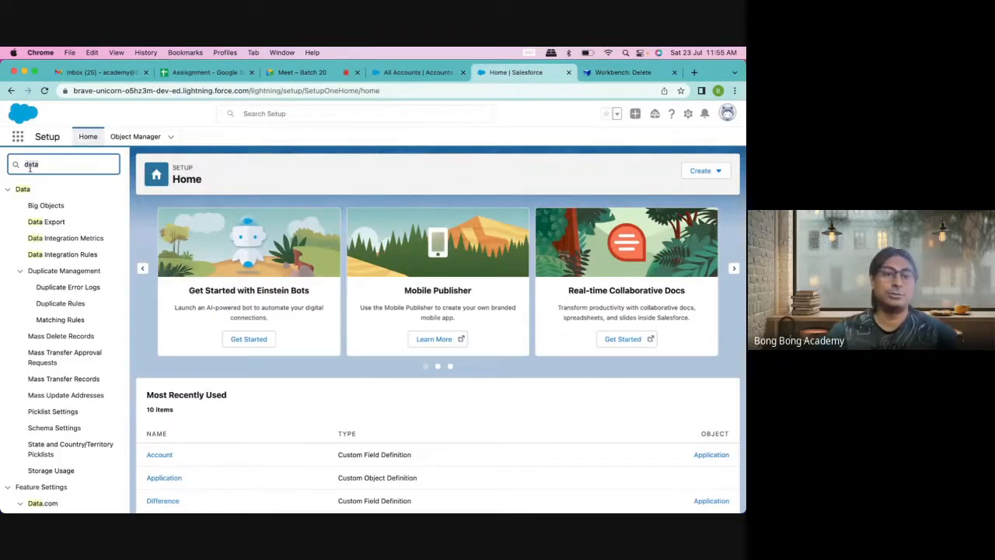
{"action": "type", "text": "import"}
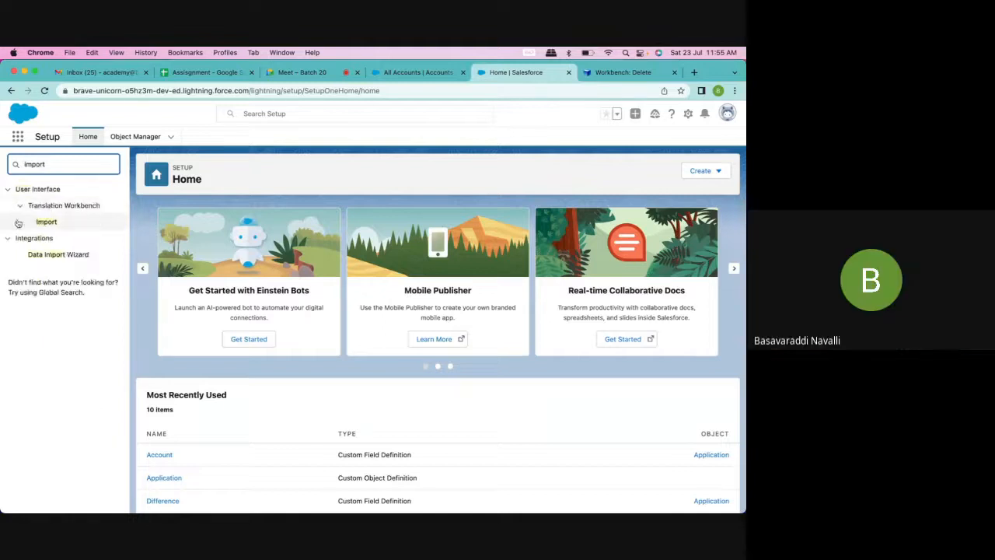
{"action": "left_click", "coordinate": [71, 254]}
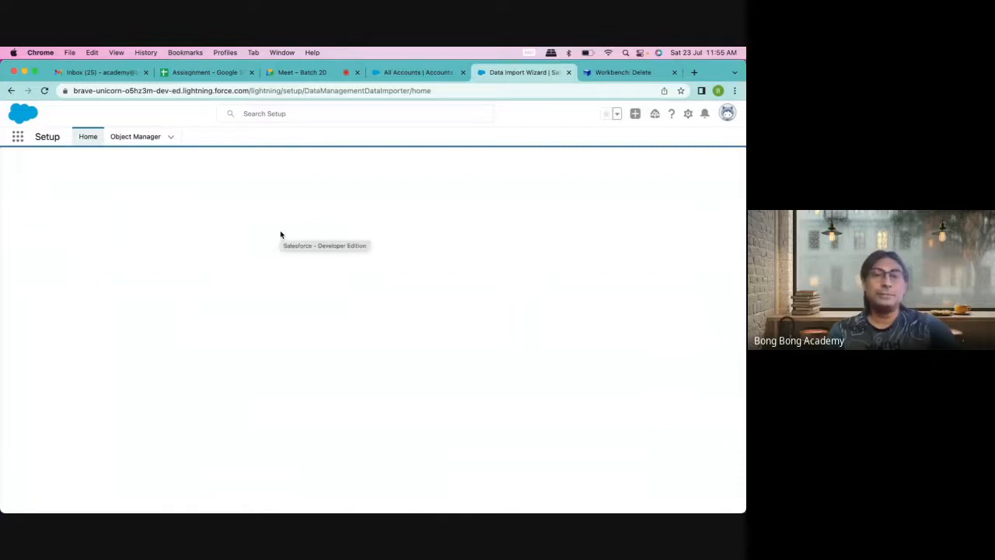
Step: Launch the import wizard to add new records to Accounts and Contacts
{"action": "scroll", "coordinate": [345, 373], "scroll_direction": "down", "scroll_amount": 5}
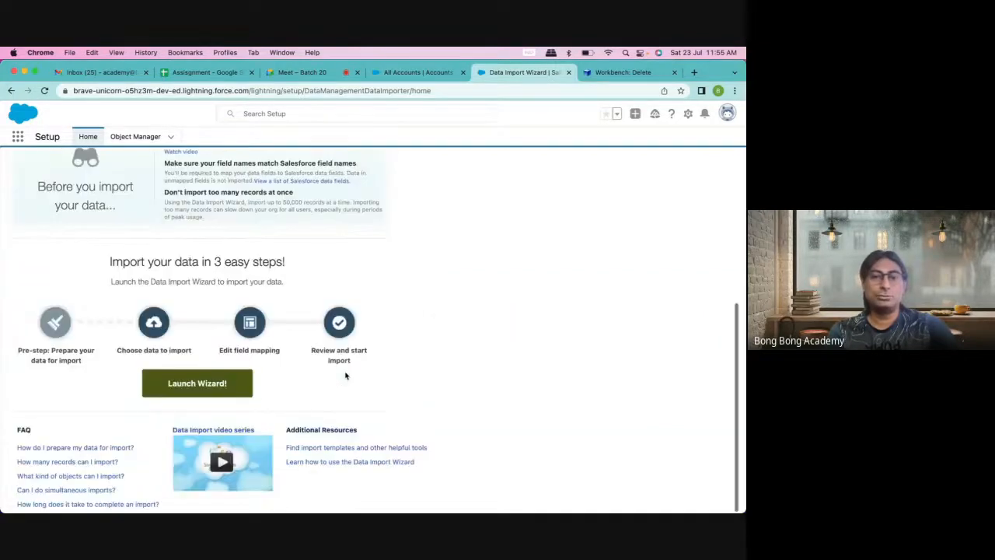
{"action": "left_click", "coordinate": [215, 385]}
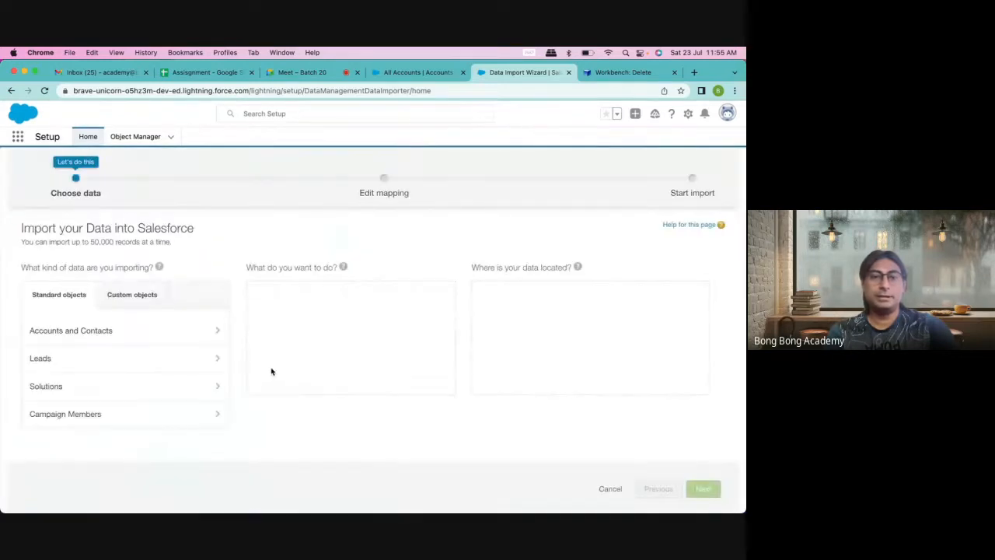
{"action": "left_click", "coordinate": [126, 336]}
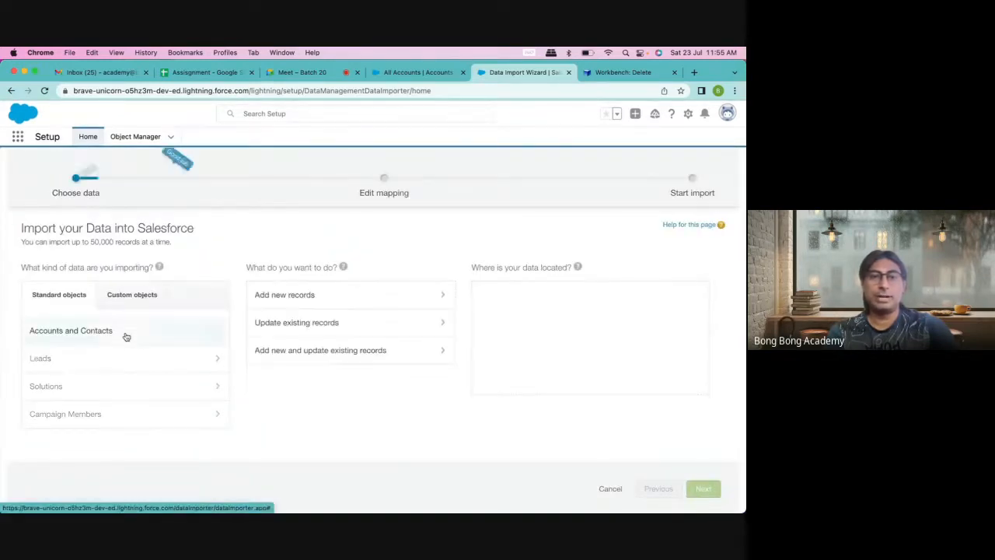
{"action": "left_click", "coordinate": [298, 300]}
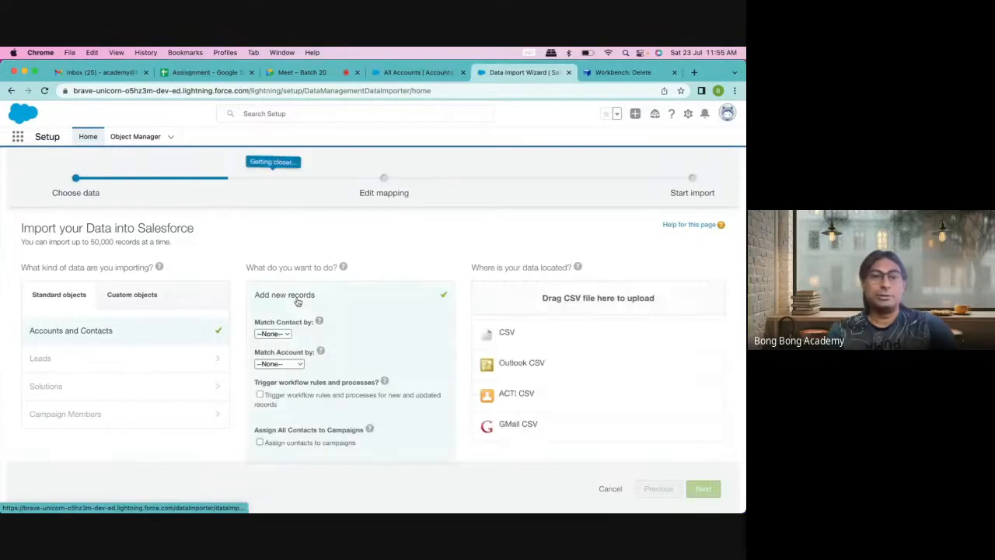
Step: Match contacts by Name and accounts by Name & Site
{"action": "left_click", "coordinate": [285, 336]}
{"action": "left_click", "coordinate": [282, 345]}
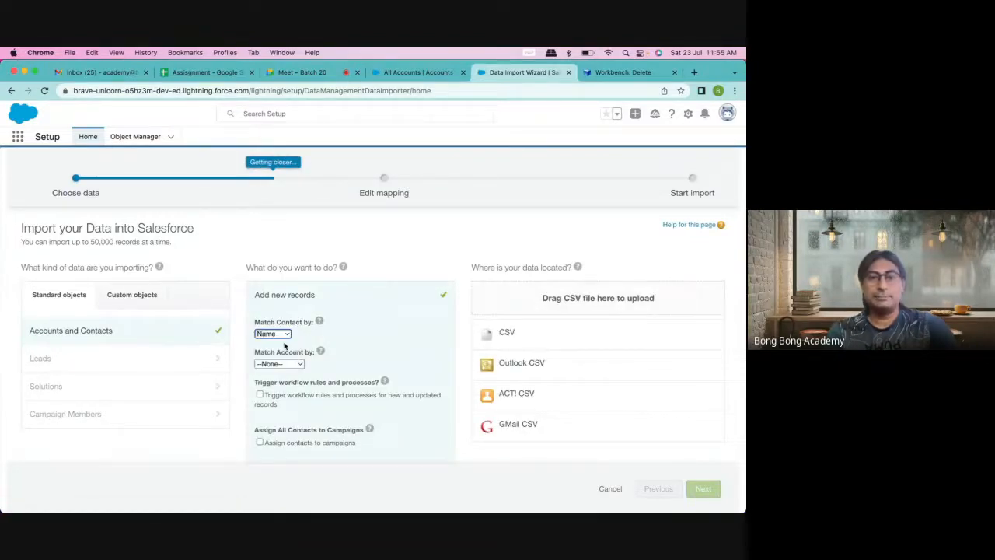
{"action": "left_click", "coordinate": [288, 364]}
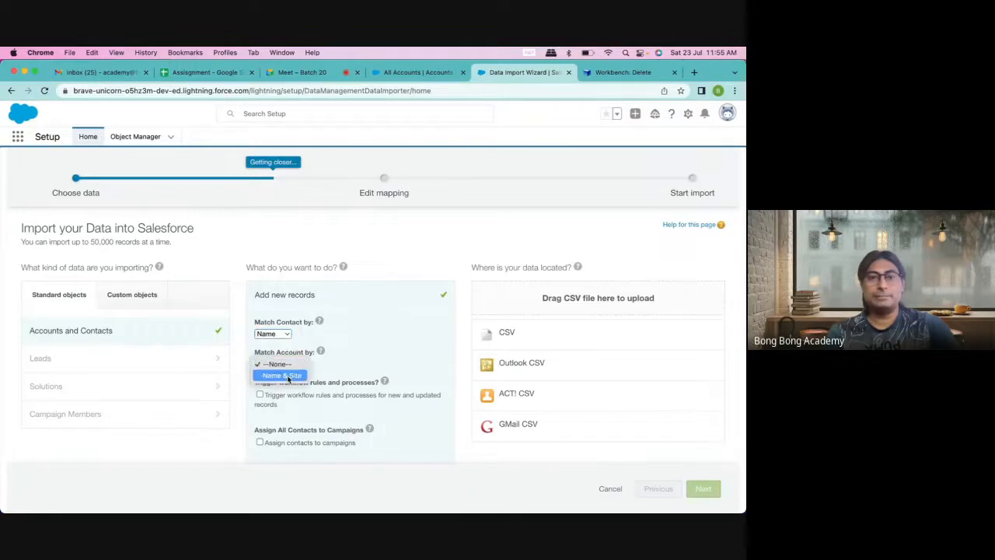
{"action": "left_click", "coordinate": [349, 342]}
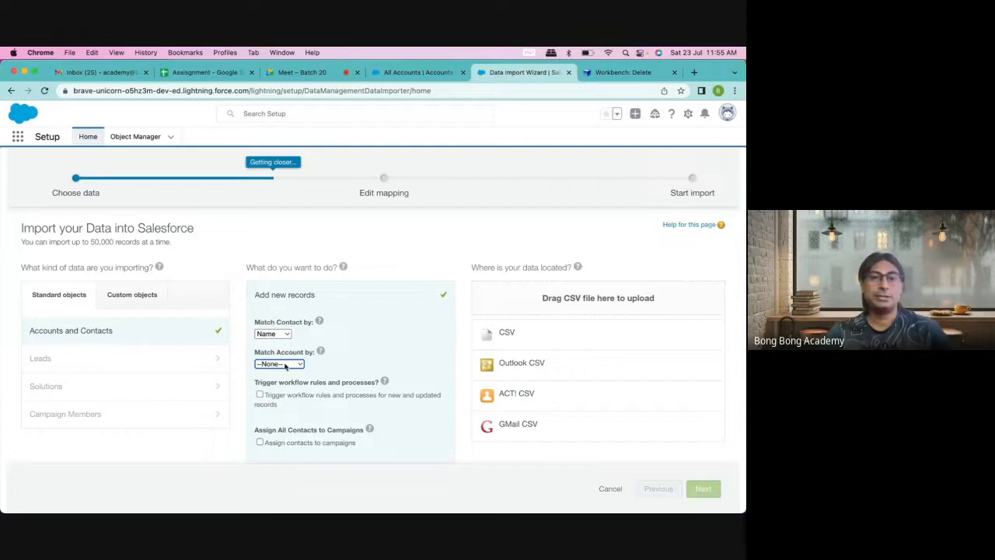
{"action": "left_click", "coordinate": [284, 365]}
{"action": "left_click", "coordinate": [280, 375]}
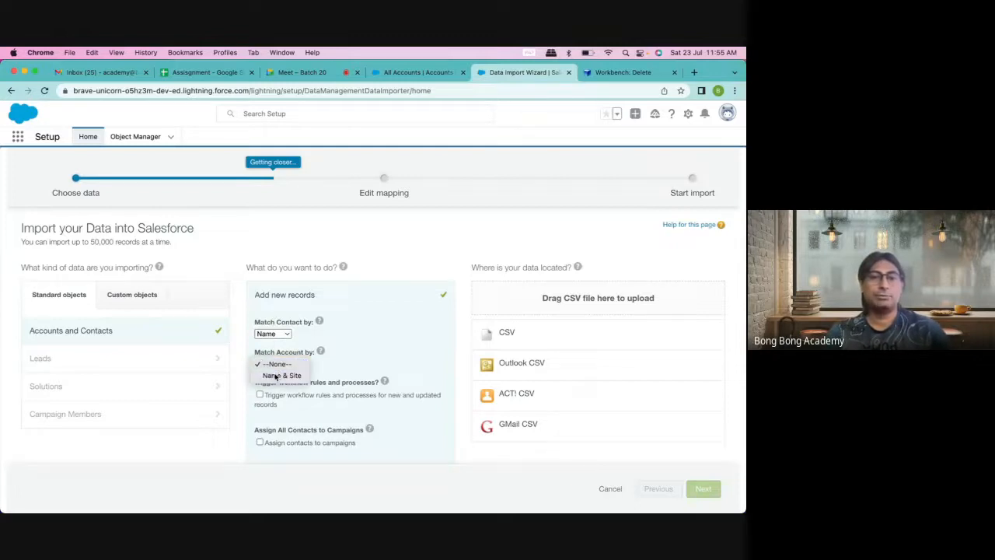
{"action": "left_click", "coordinate": [272, 333]}
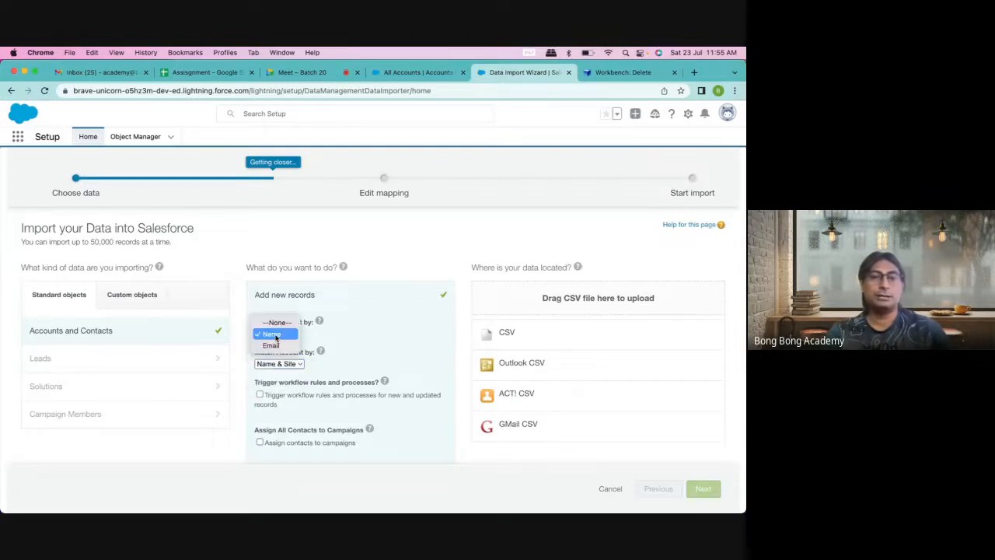
{"action": "left_click", "coordinate": [154, 303]}
Step: Show the custom objects available for import, including Applications
{"action": "scroll", "coordinate": [456, 268], "scroll_direction": "down", "scroll_amount": 3}
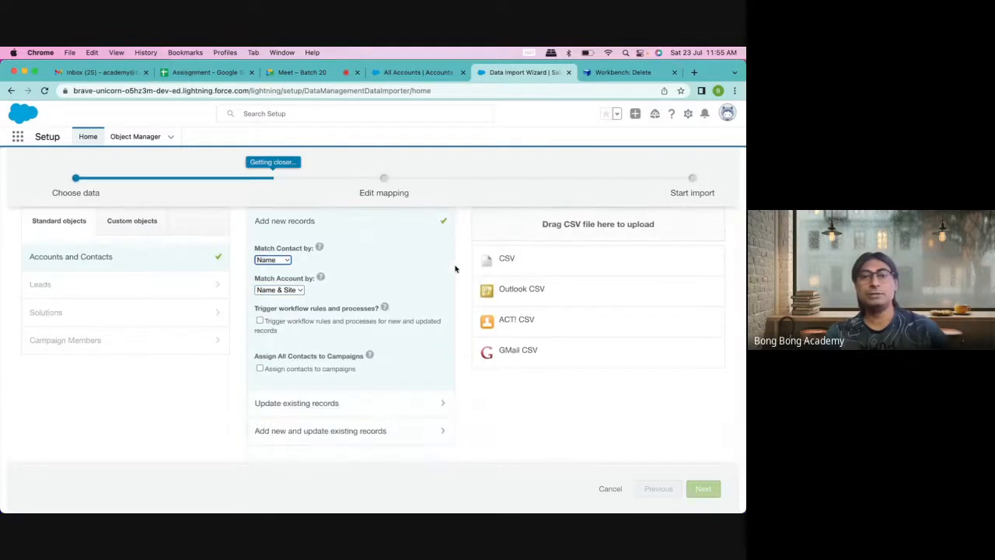
{"action": "scroll", "coordinate": [317, 272], "scroll_direction": "up", "scroll_amount": 3}
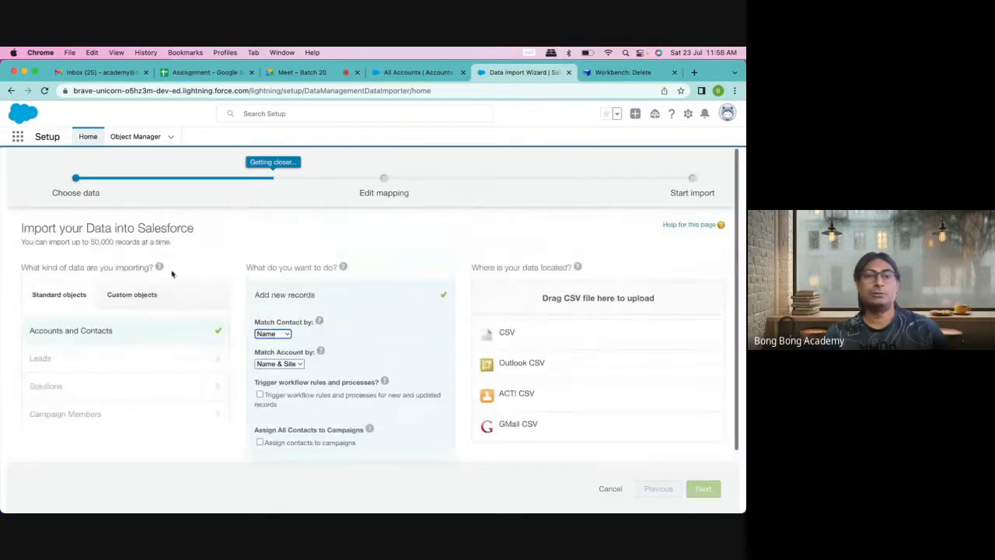
{"action": "left_click", "coordinate": [141, 298]}
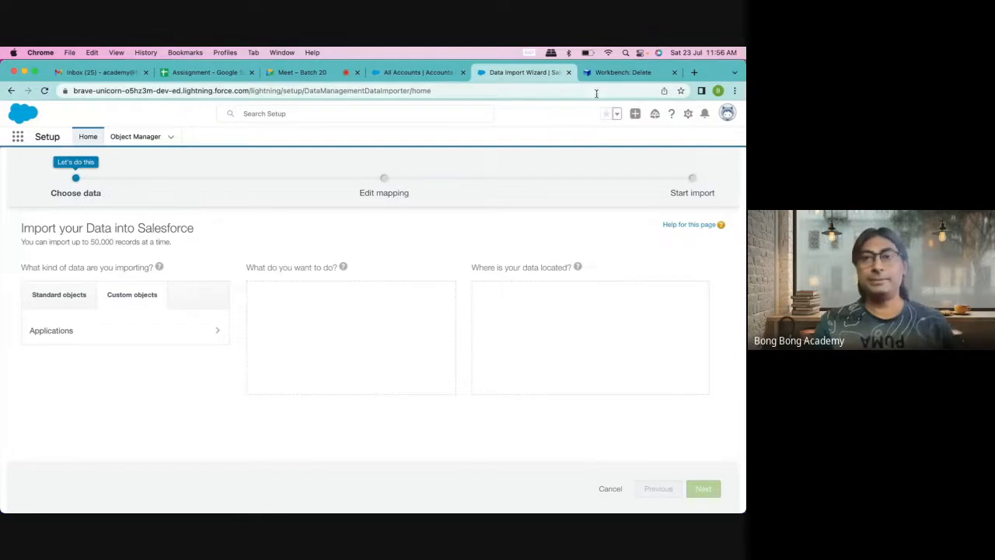
Step: Review the Workbench delete page, launch Excel, then return to the All Accounts list of 31 accounts
{"action": "left_click", "coordinate": [611, 74]}
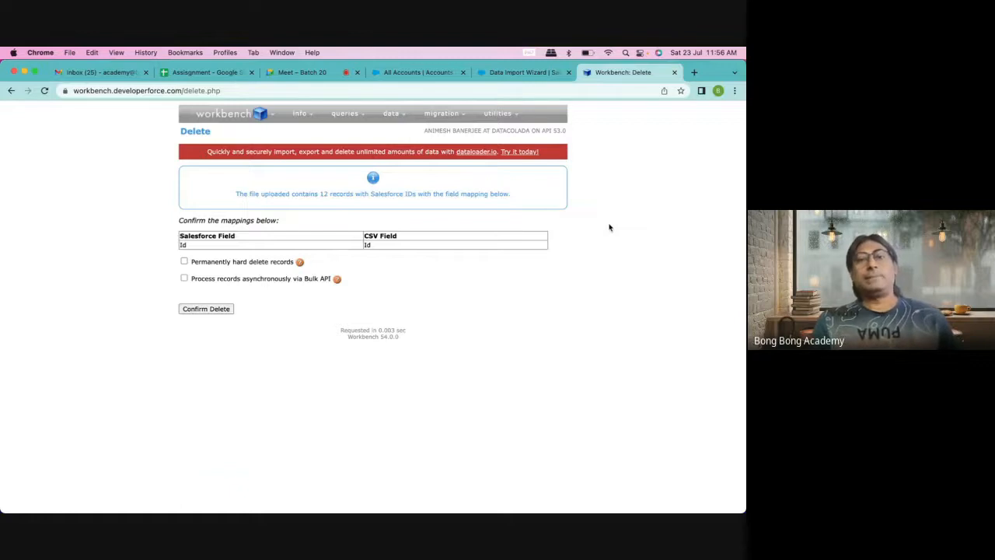
{"action": "mouse_move", "coordinate": [400, 116]}
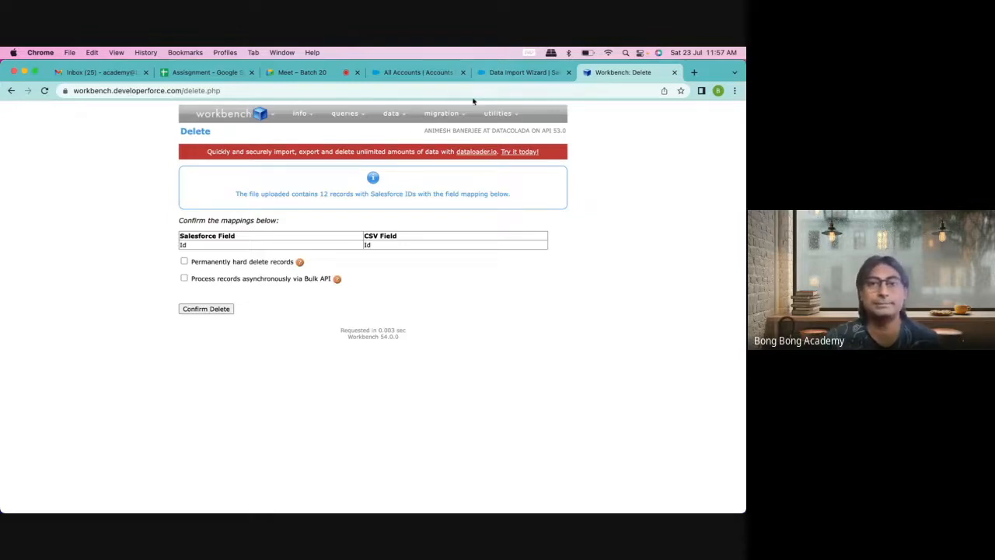
{"action": "mouse_move", "coordinate": [416, 506]}
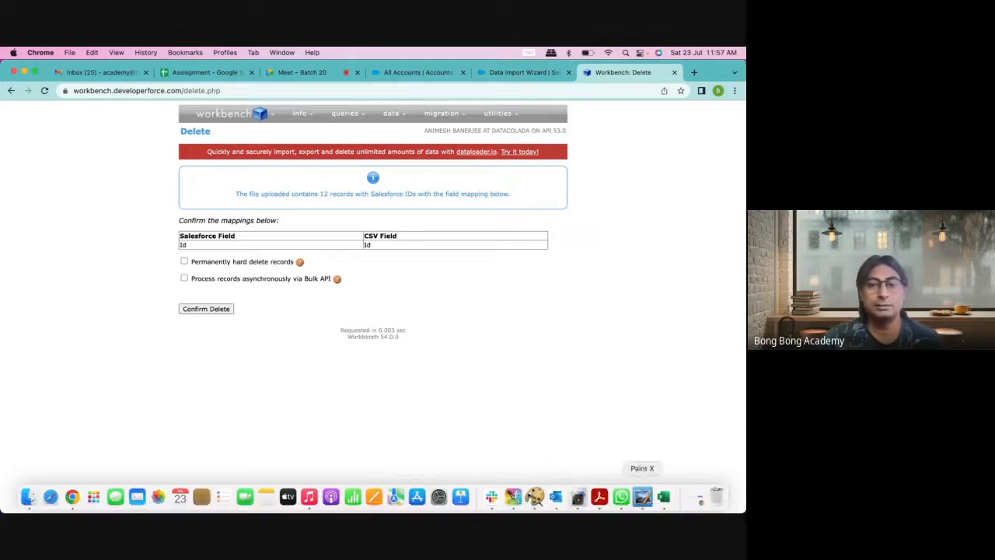
{"action": "left_click", "coordinate": [663, 506]}
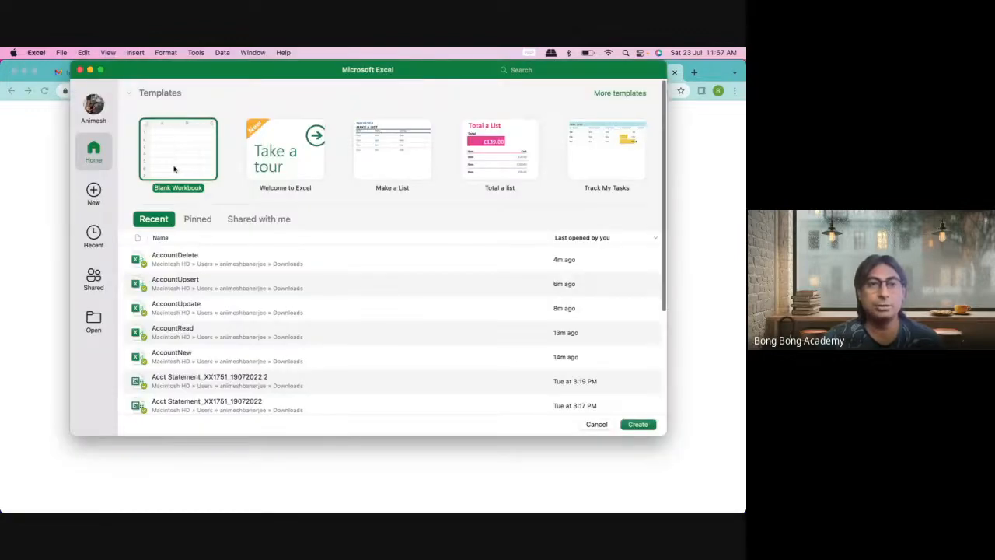
{"action": "left_click", "coordinate": [44, 206]}
{"action": "left_click", "coordinate": [424, 76]}
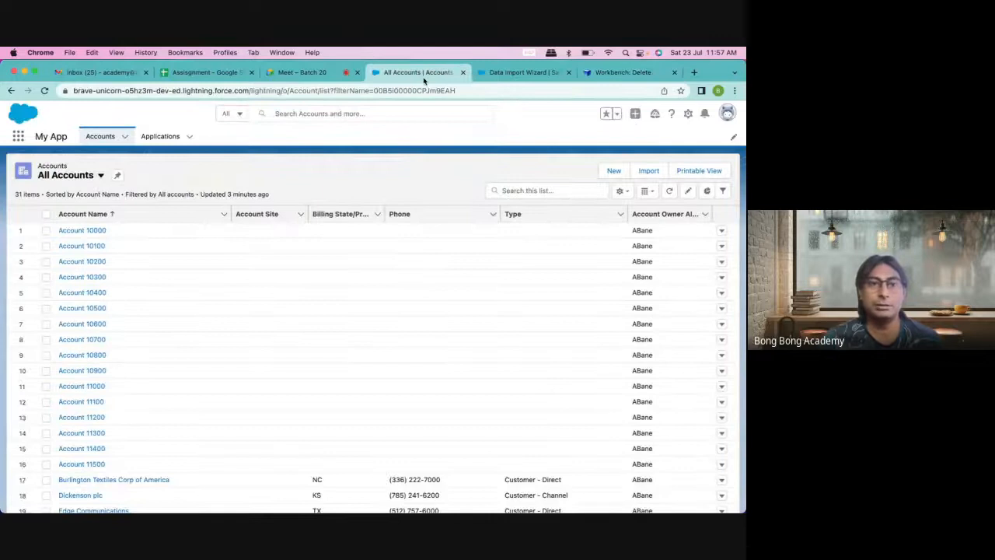
Step: Open Setup's Object Manager and start a new custom field on Account
{"action": "left_click", "coordinate": [530, 73]}
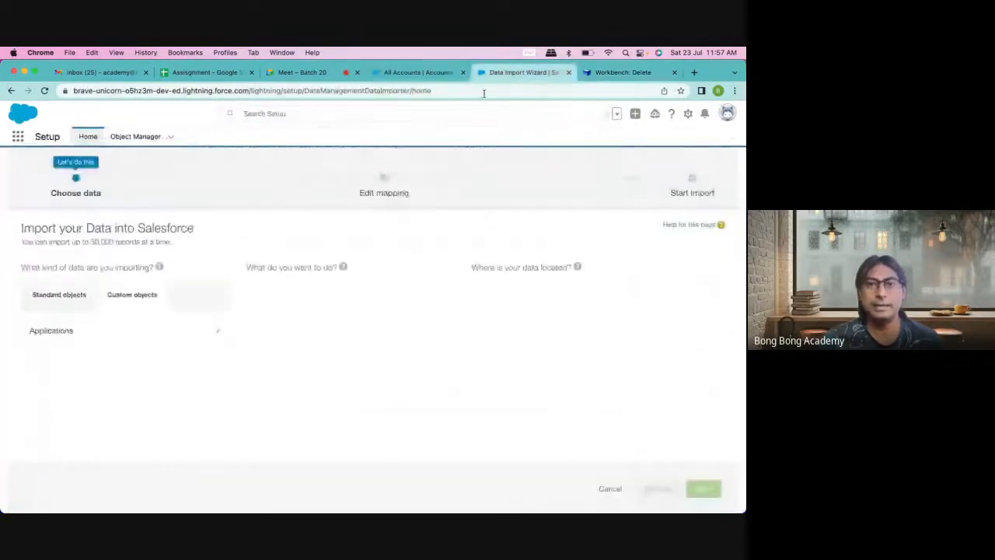
{"action": "left_click", "coordinate": [418, 72]}
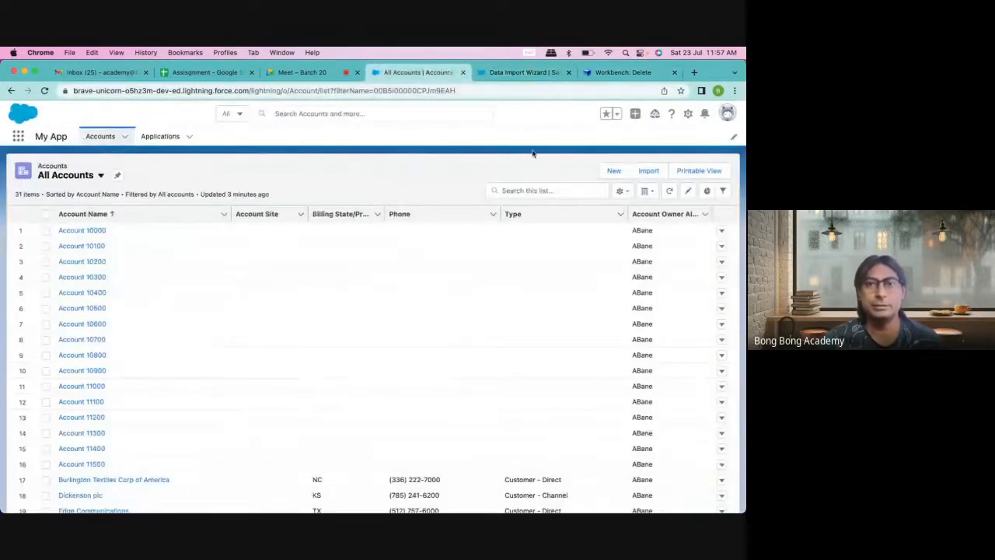
{"action": "left_click", "coordinate": [688, 113]}
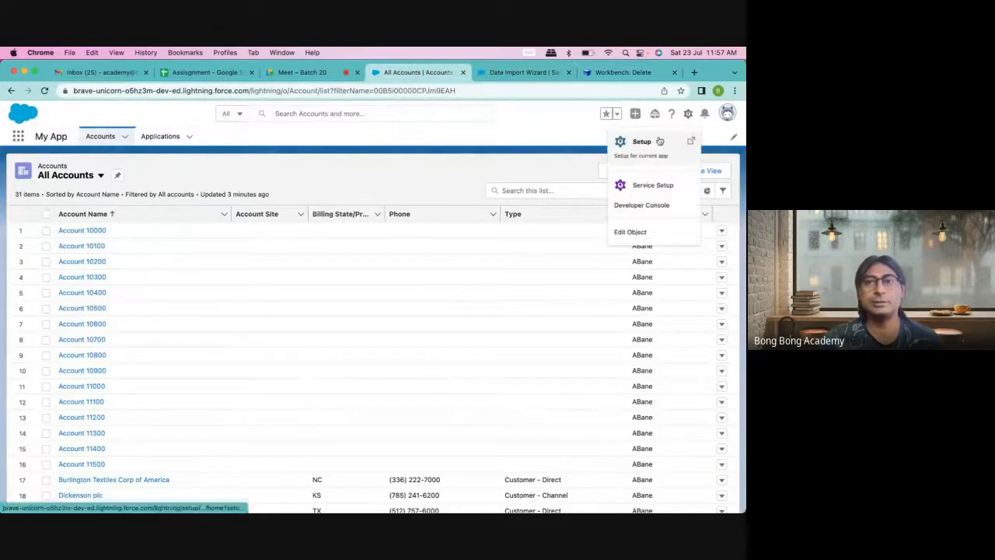
{"action": "left_click", "coordinate": [659, 141]}
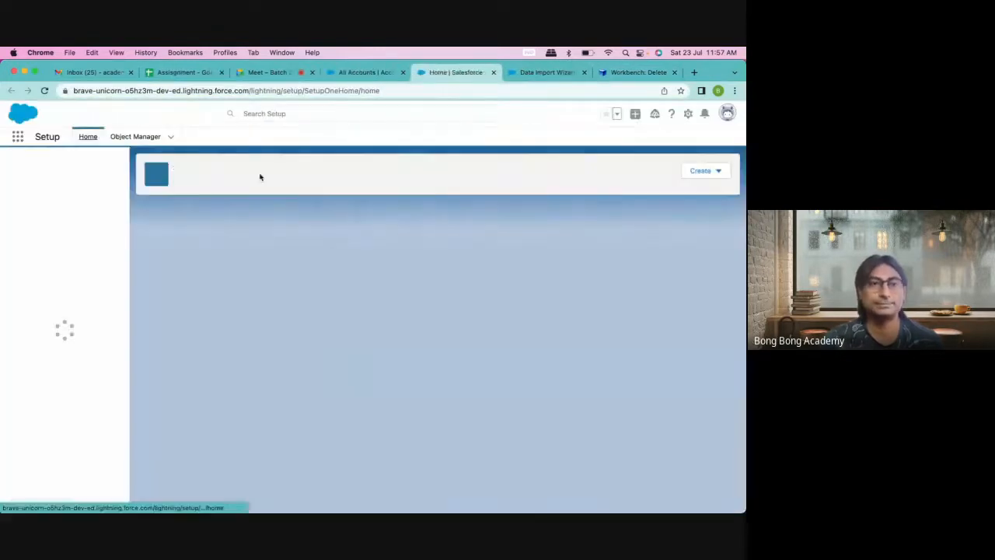
{"action": "left_click", "coordinate": [136, 137]}
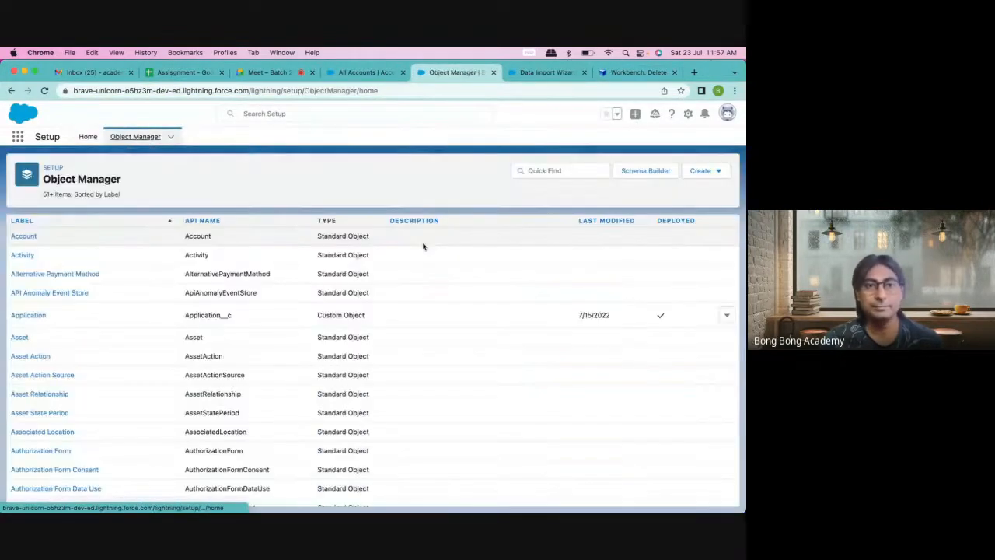
{"action": "left_click", "coordinate": [35, 240]}
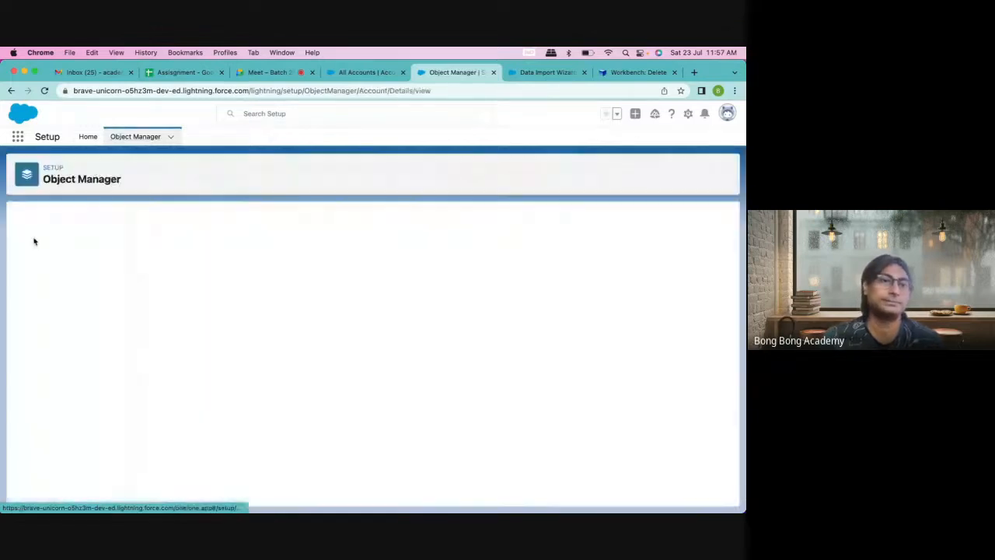
{"action": "left_click", "coordinate": [88, 238]}
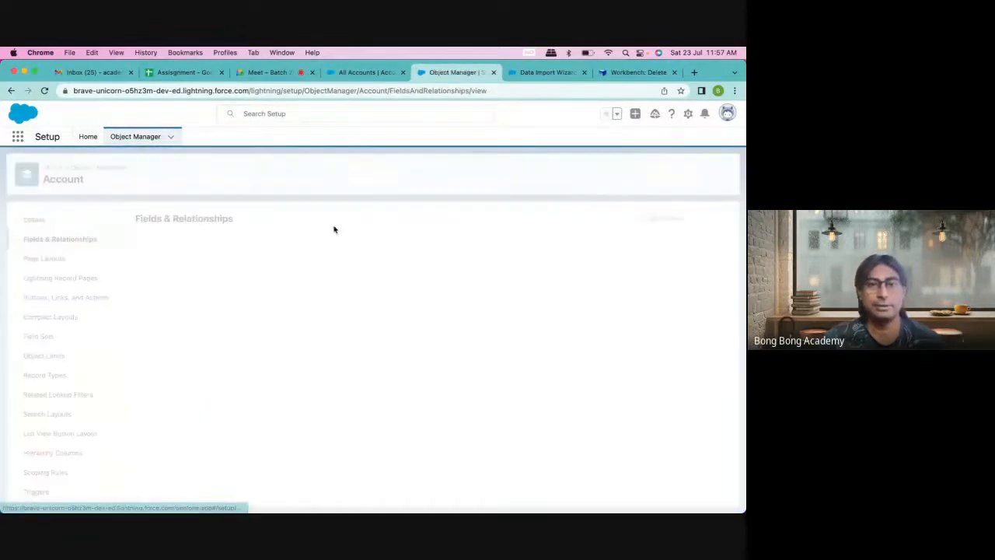
{"action": "left_click", "coordinate": [494, 220]}
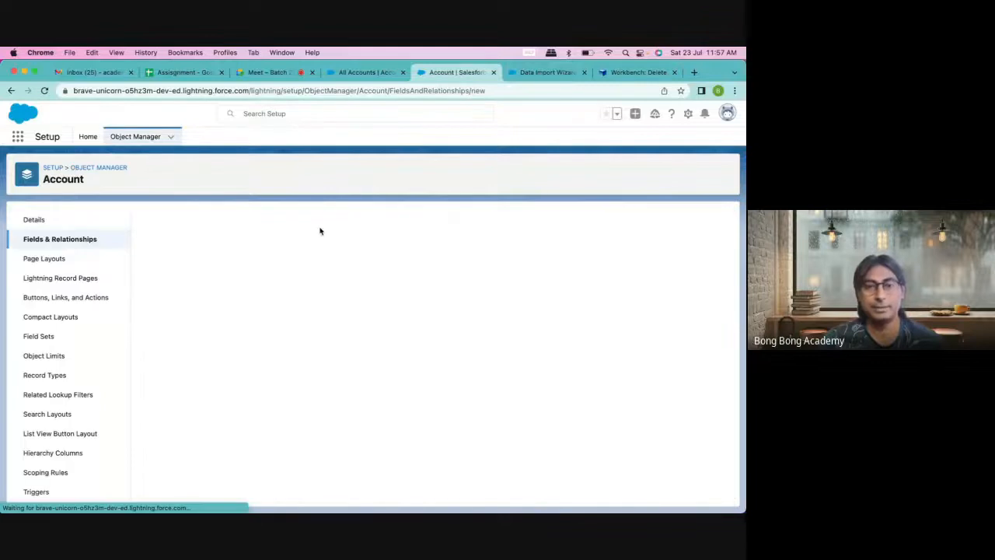
Step: Make the new field Text, labelled MyId, with length 255
{"action": "scroll", "coordinate": [262, 292], "scroll_direction": "down", "scroll_amount": 5}
{"action": "scroll", "coordinate": [262, 291], "scroll_direction": "down", "scroll_amount": 3}
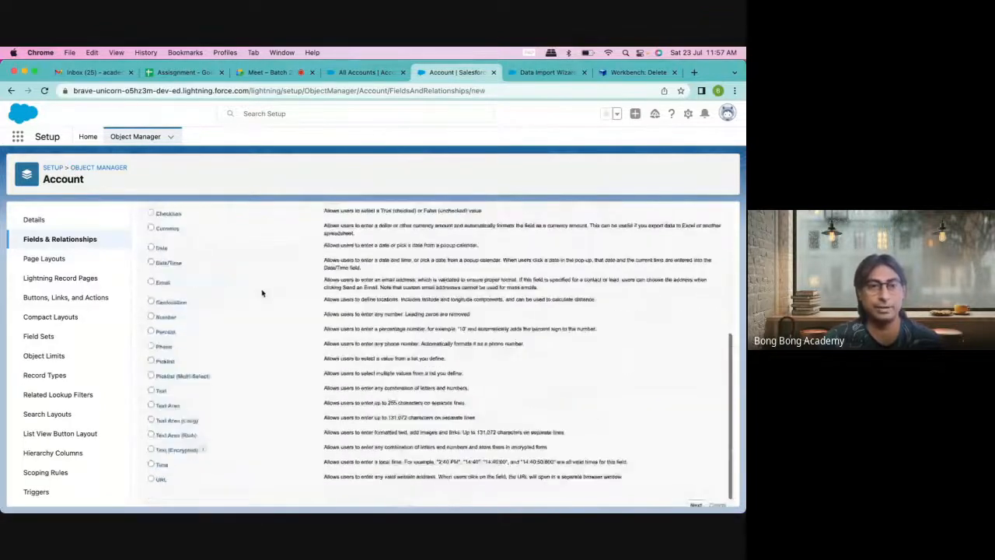
{"action": "left_click", "coordinate": [161, 391]}
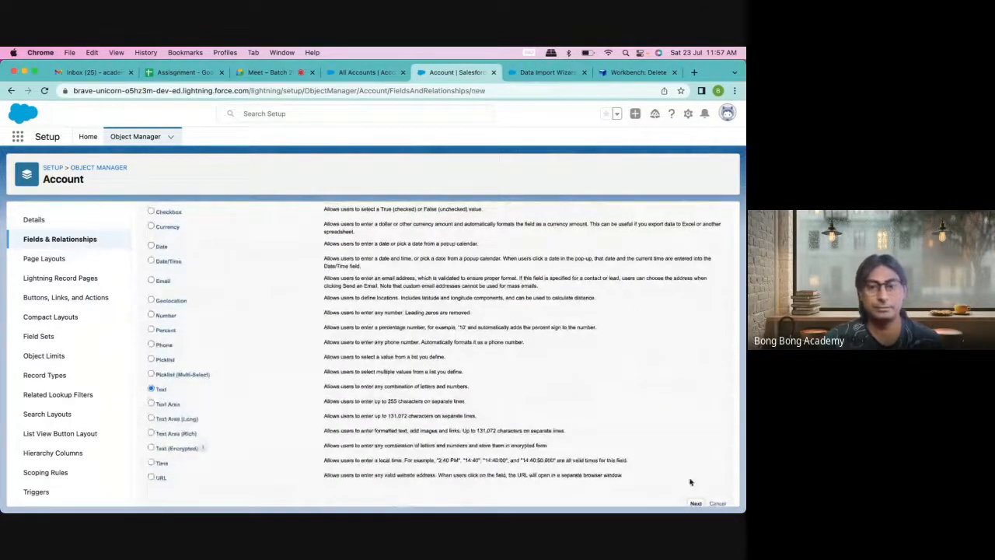
{"action": "left_click", "coordinate": [696, 503]}
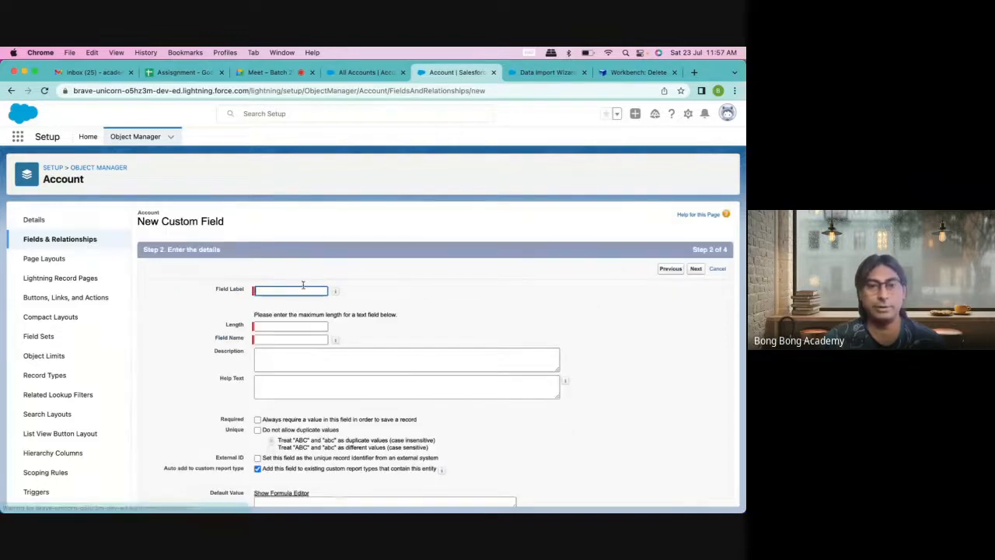
{"action": "left_click", "coordinate": [296, 290]}
{"action": "type", "text": "MyI"}
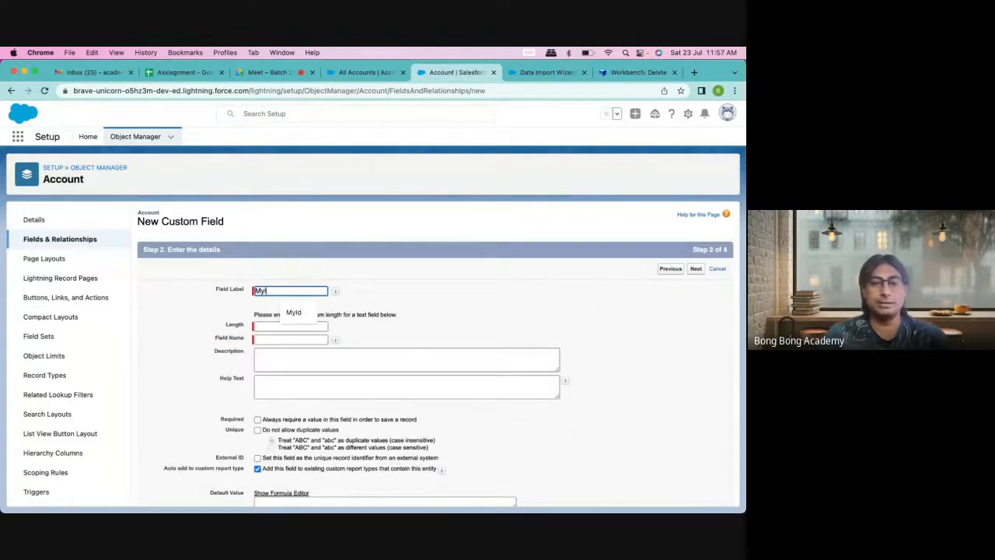
{"action": "type", "text": "d"}
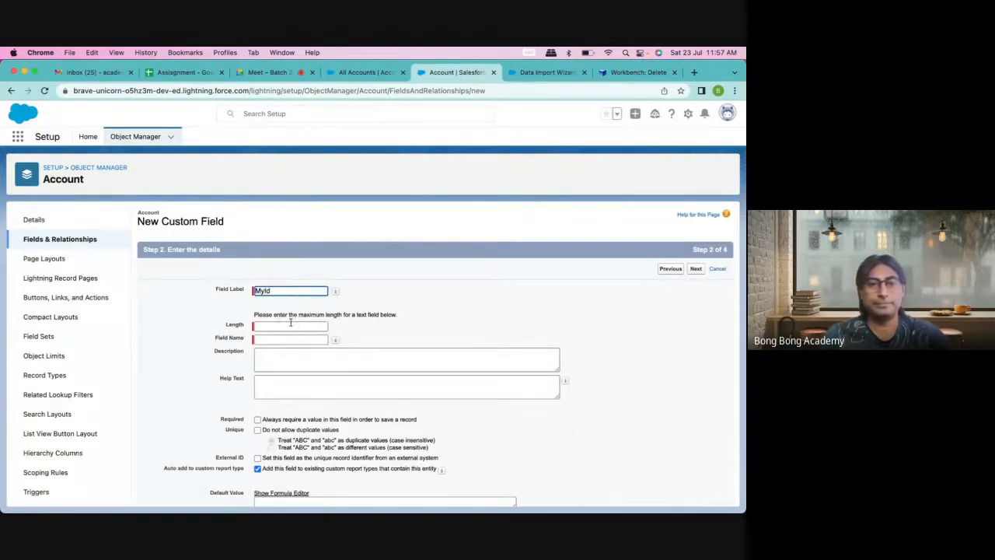
{"action": "left_click", "coordinate": [291, 325]}
{"action": "type", "text": "25"}
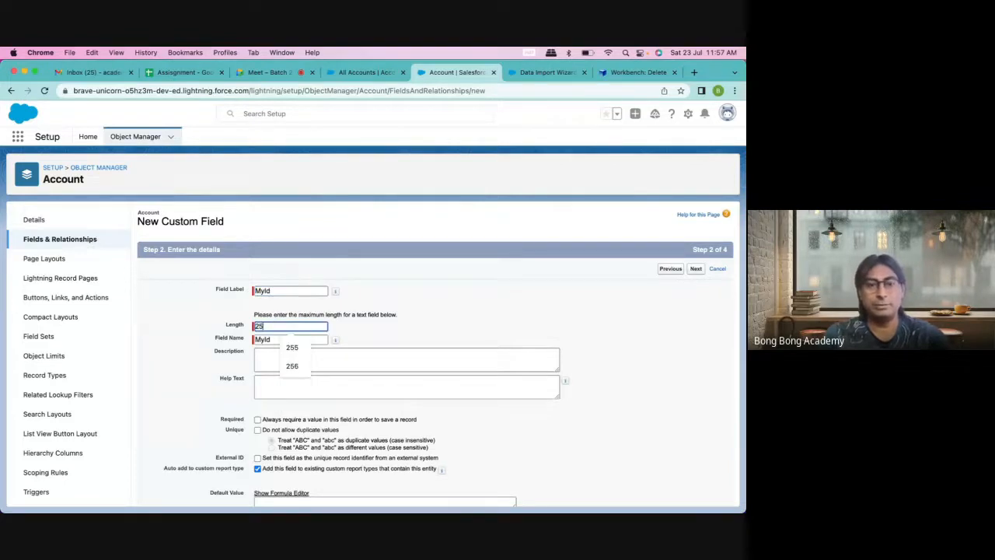
{"action": "type", "text": "5"}
Step: Mark MyId unique and External ID, visible to all profiles, and save it
{"action": "scroll", "coordinate": [401, 317], "scroll_direction": "down", "scroll_amount": 2}
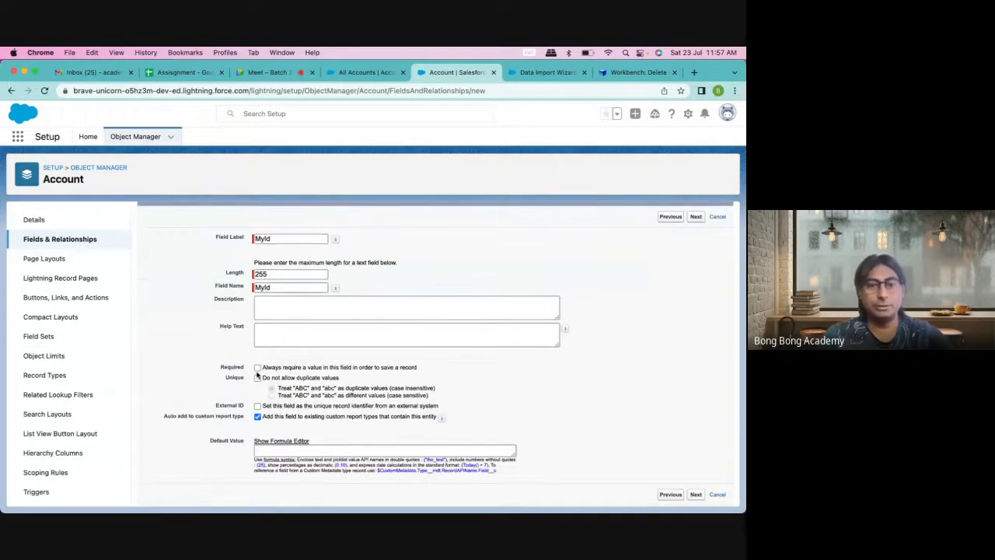
{"action": "left_click", "coordinate": [257, 378]}
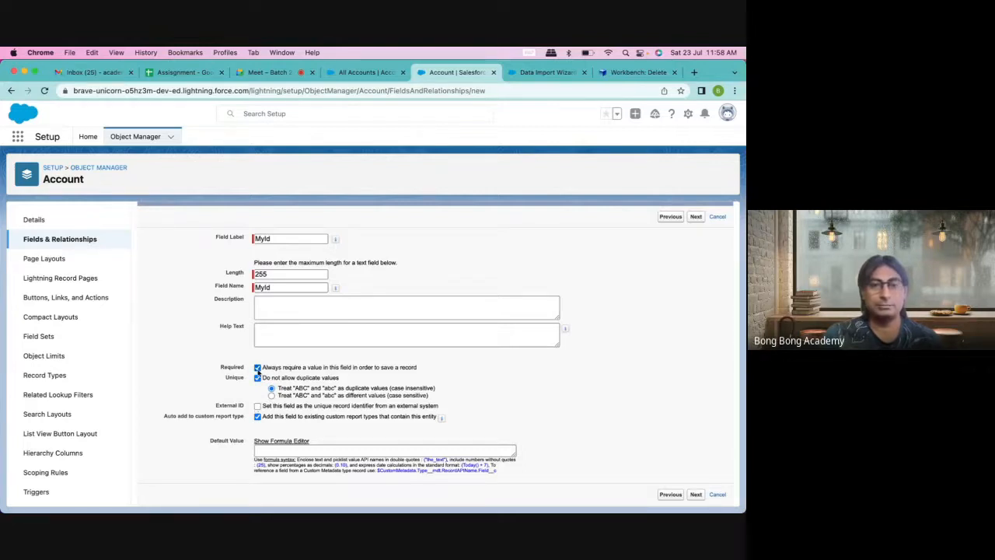
{"action": "left_click", "coordinate": [257, 368]}
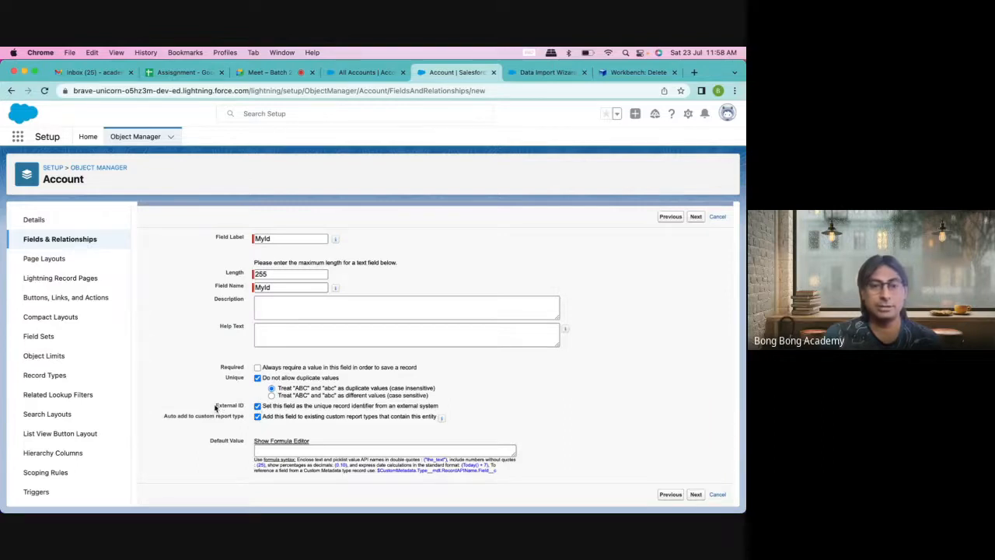
{"action": "left_click_drag", "start_coordinate": [216, 408], "coordinate": [450, 408]}
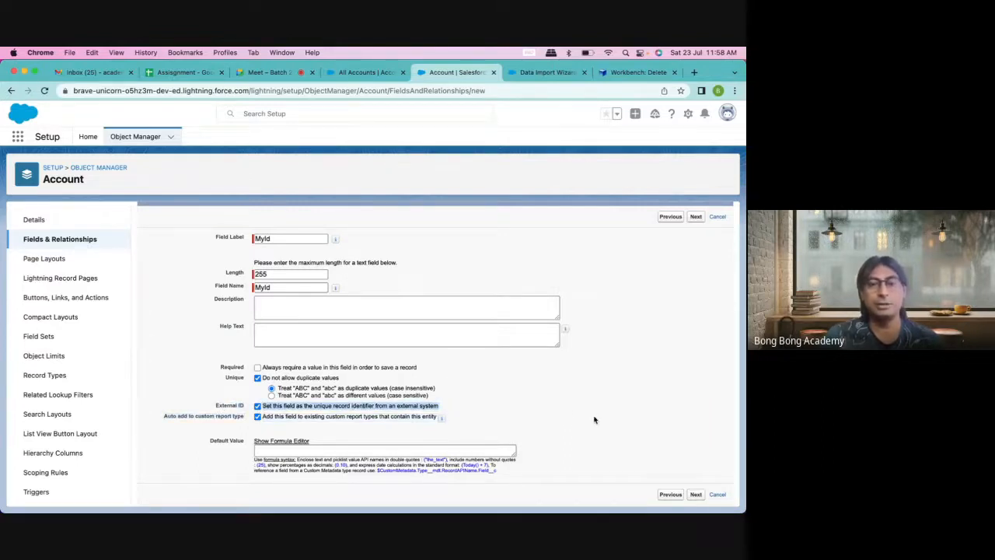
{"action": "left_click", "coordinate": [695, 494]}
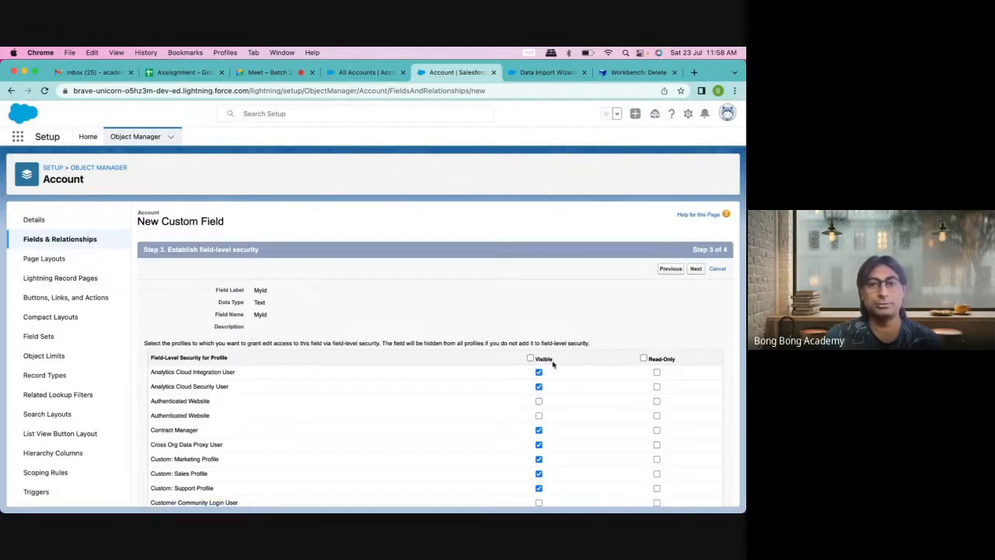
{"action": "left_click", "coordinate": [530, 359]}
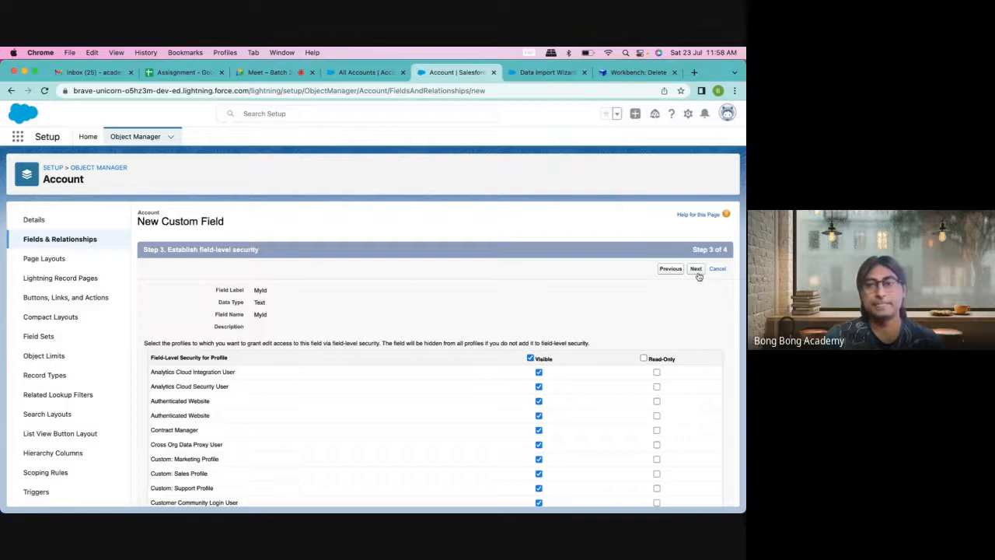
{"action": "left_click", "coordinate": [696, 270]}
{"action": "left_click", "coordinate": [693, 269]}
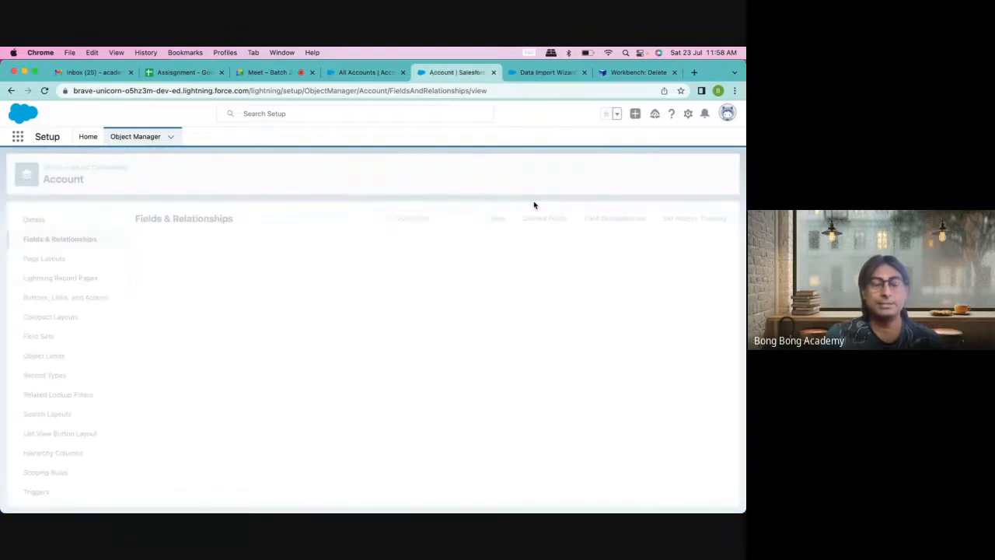
Step: Open Downloads in Finder and bring up options for AccountNew.csv
{"action": "scroll", "coordinate": [526, 494], "scroll_direction": "down", "scroll_amount": 7}
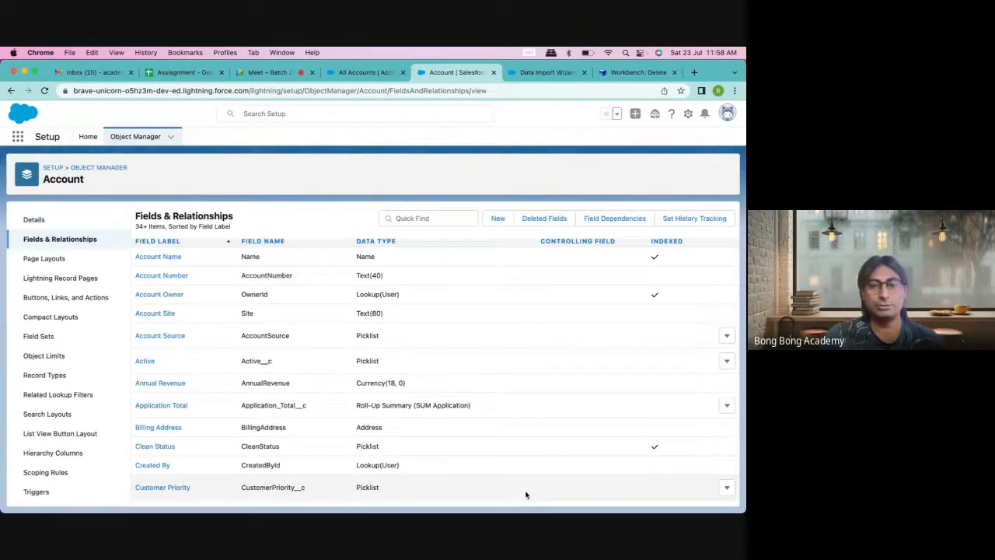
{"action": "scroll", "coordinate": [527, 495], "scroll_direction": "up", "scroll_amount": 7}
{"action": "mouse_move", "coordinate": [158, 497]}
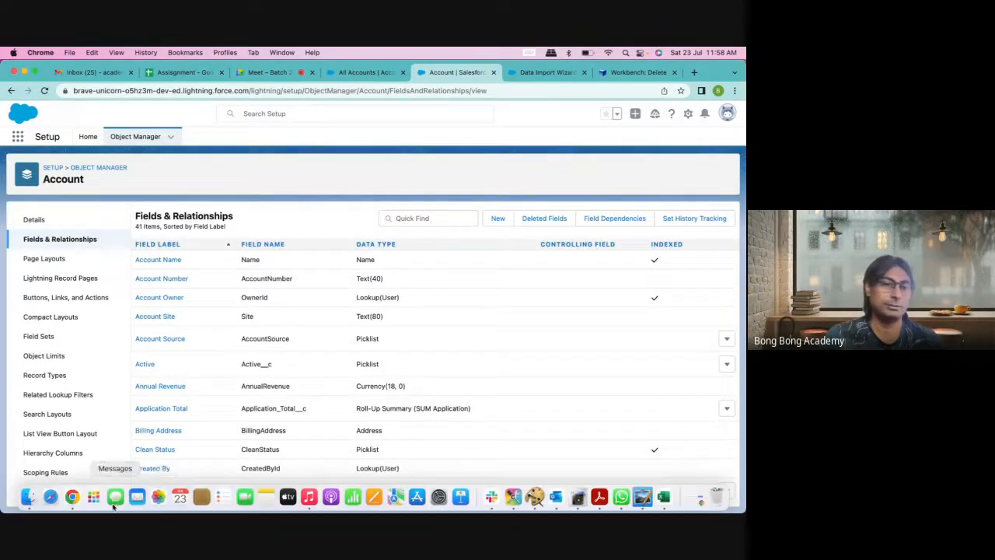
{"action": "left_click", "coordinate": [27, 498]}
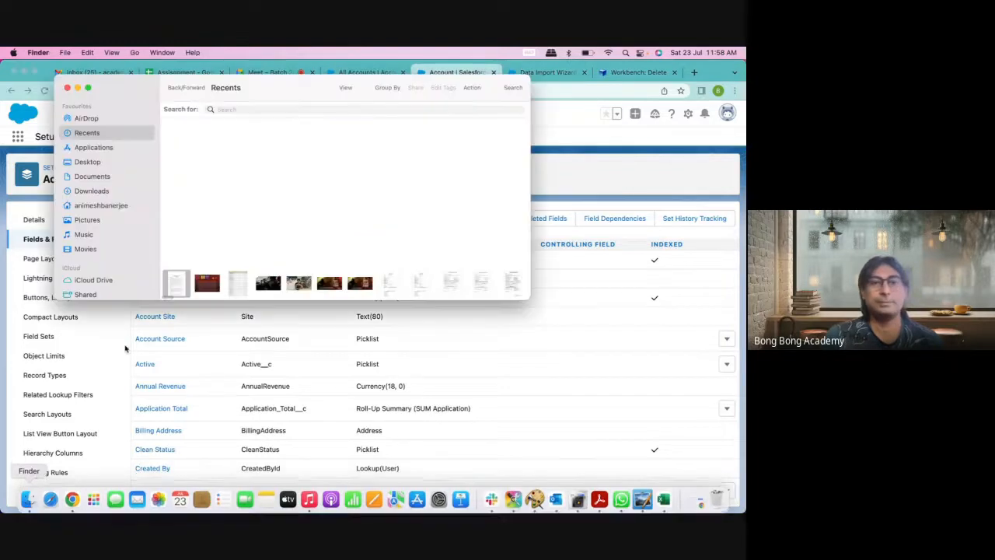
{"action": "left_click", "coordinate": [94, 190]}
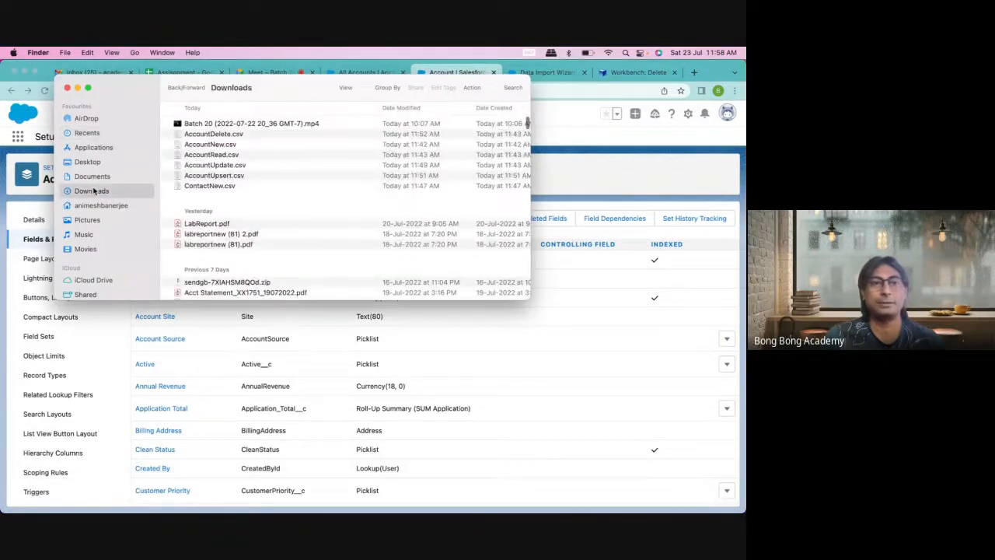
{"action": "left_click", "coordinate": [219, 145]}
{"action": "right_click", "coordinate": [221, 144]}
Step: Open AccountNew.csv in Excel and add a MyId__c header in B1
{"action": "mouse_move", "coordinate": [256, 161]}
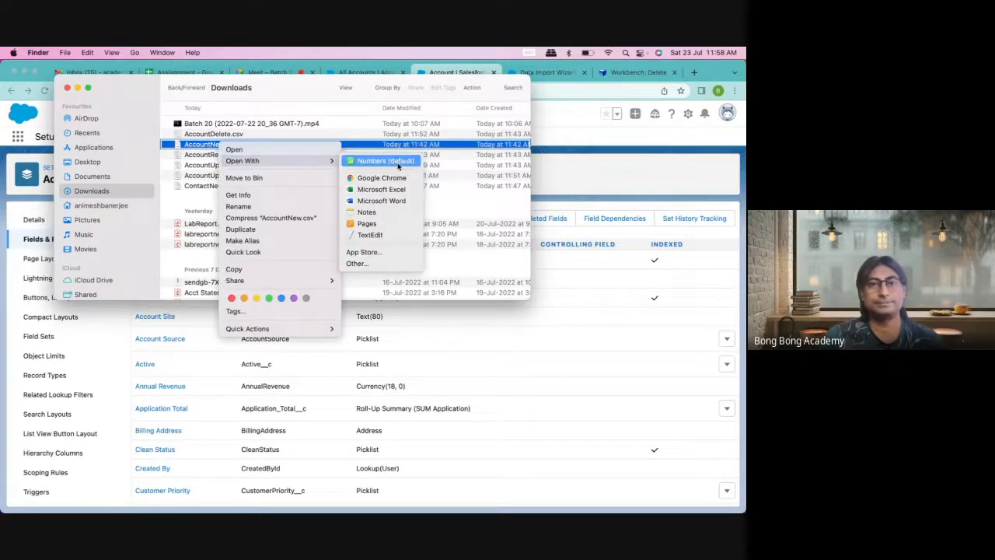
{"action": "left_click", "coordinate": [387, 190]}
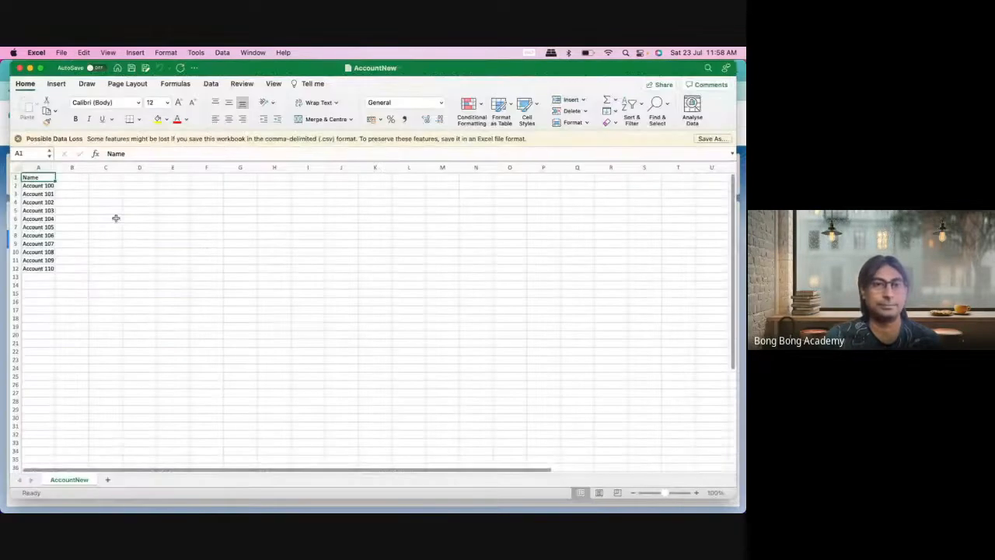
{"action": "left_click", "coordinate": [82, 178]}
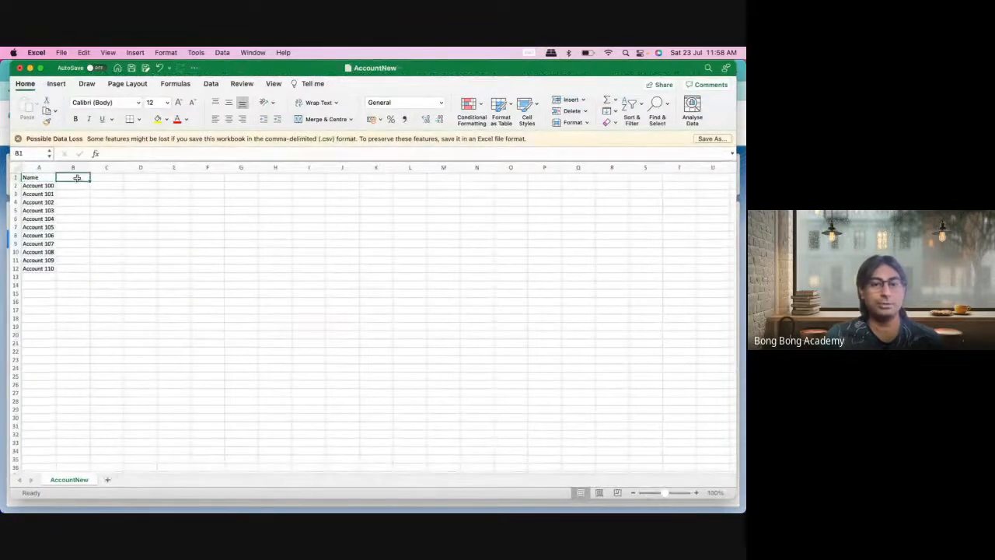
{"action": "type", "text": "MyId__c"}
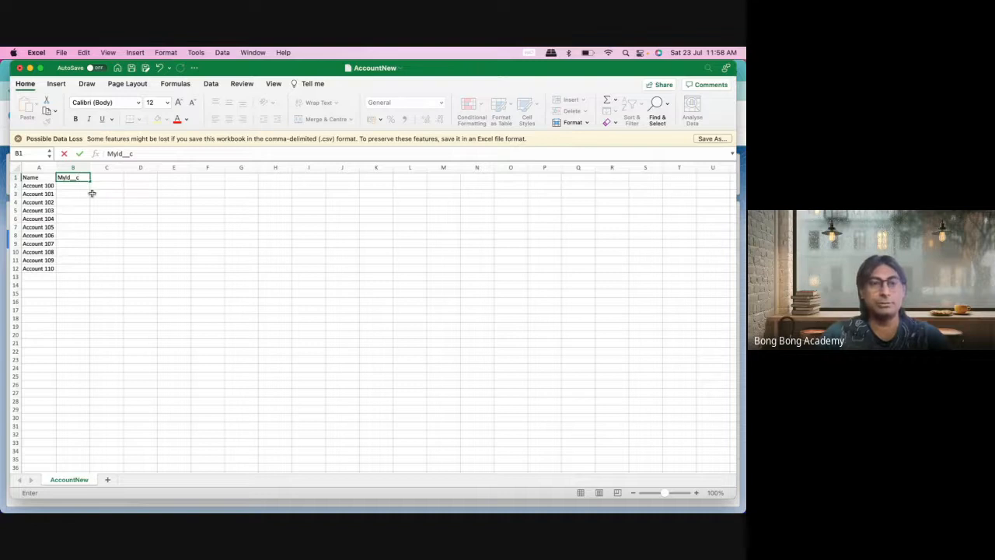
{"action": "key", "text": "Return"}
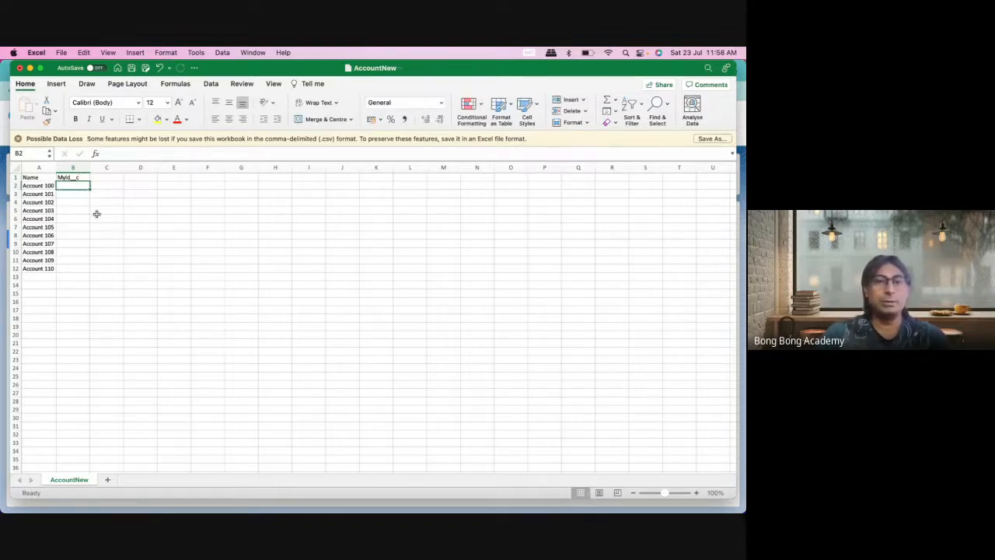
Step: Fill MyId__c from 100 down to 110 in B2:B12 and save the file
{"action": "type", "text": "100"}
{"action": "key", "text": "Return"}
{"action": "type", "text": "1"}
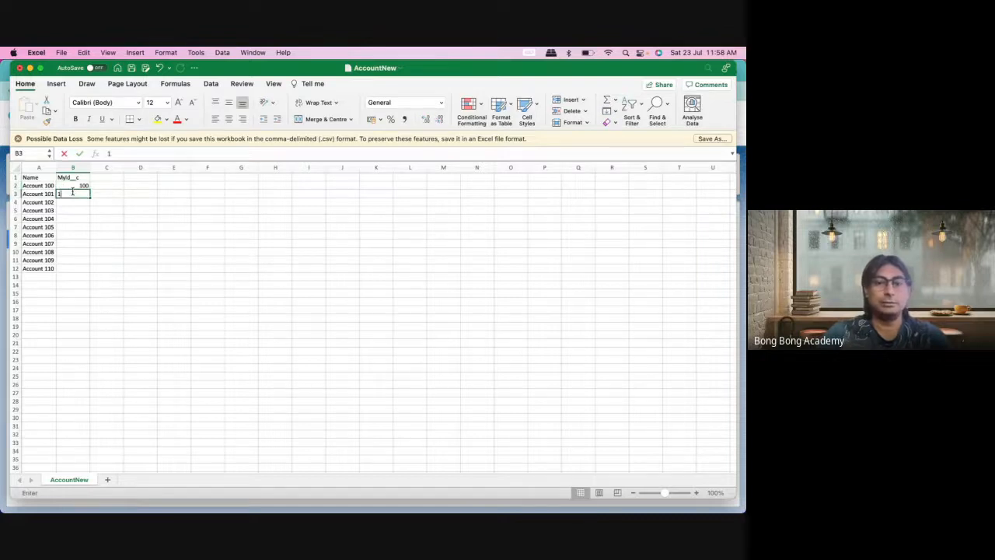
{"action": "type", "text": "01"}
{"action": "key", "text": "Return"}
{"action": "left_click_drag", "start_coordinate": [72, 186], "coordinate": [91, 271]}
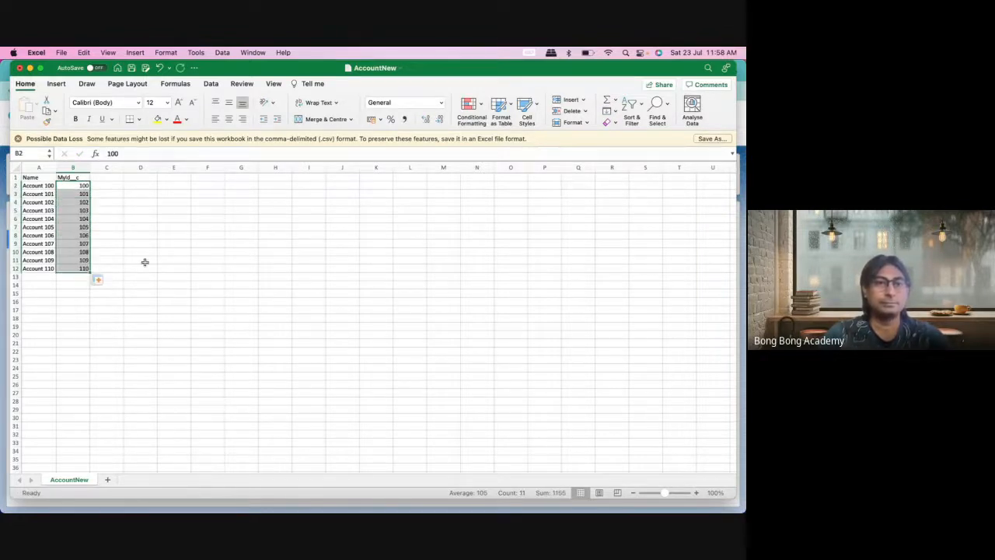
{"action": "left_click", "coordinate": [171, 242]}
{"action": "key", "text": "super+s"}
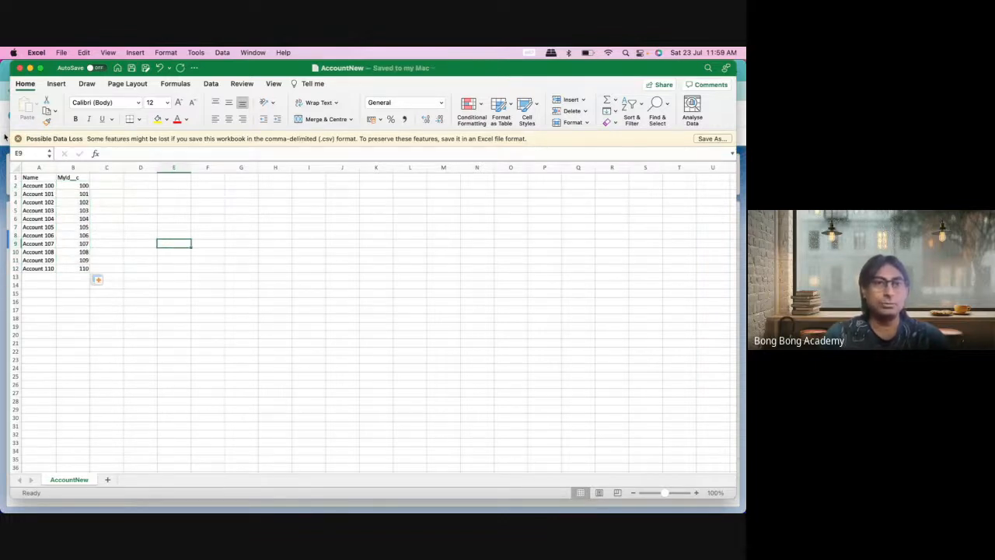
{"action": "left_click", "coordinate": [5, 133]}
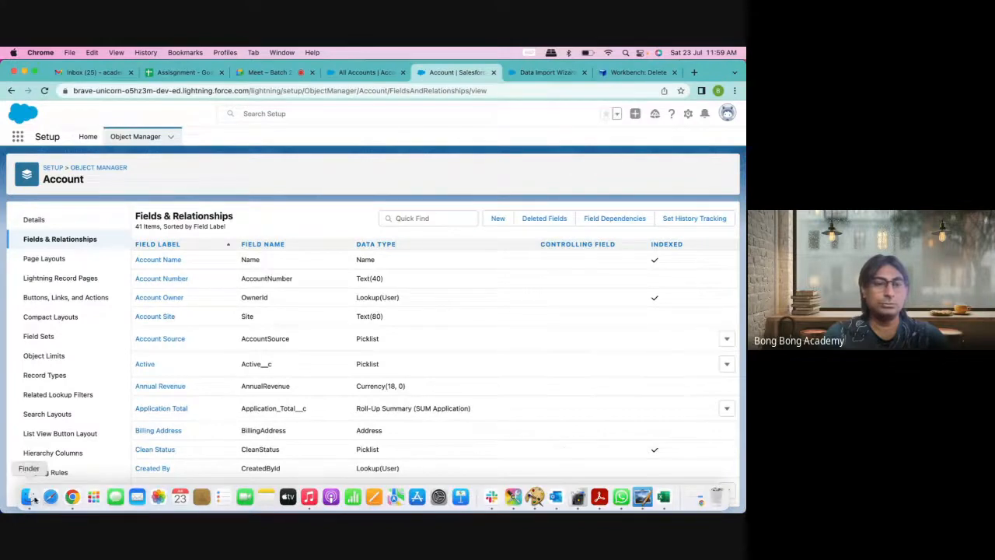
Step: Open ContactNew.csv in Excel and clear the AccountId values in C2:C11
{"action": "left_click", "coordinate": [28, 497]}
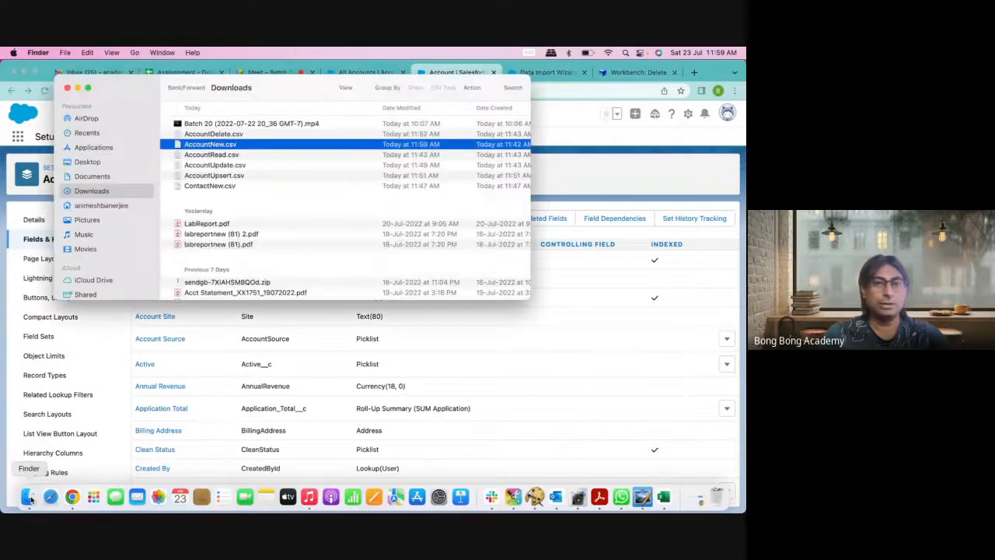
{"action": "left_click", "coordinate": [210, 185]}
{"action": "right_click", "coordinate": [210, 185]}
{"action": "mouse_move", "coordinate": [323, 201]}
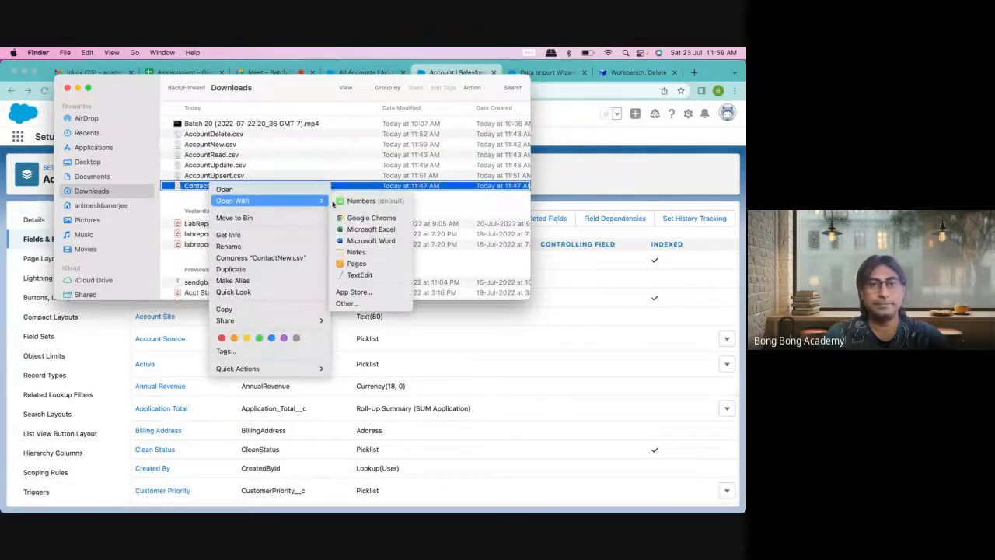
{"action": "left_click", "coordinate": [370, 229]}
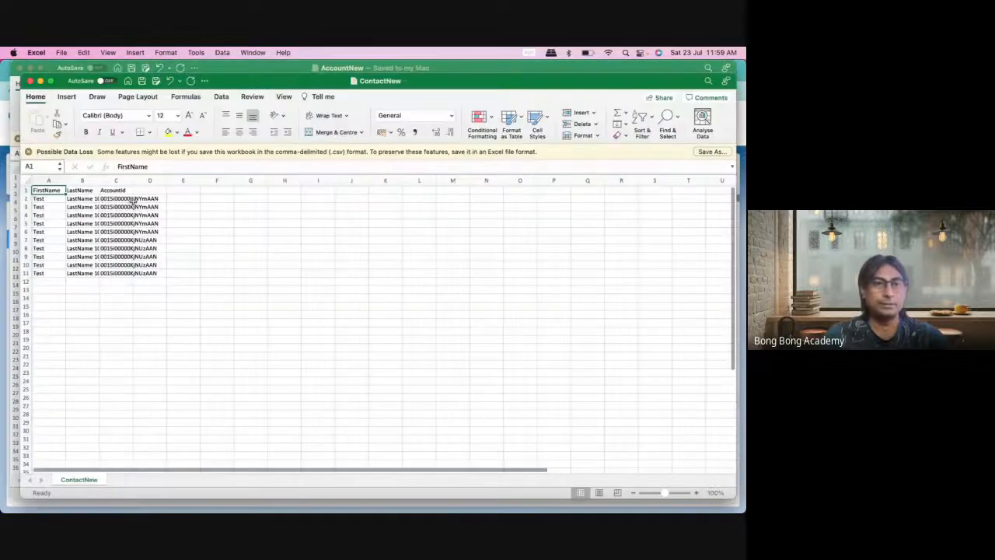
{"action": "left_click", "coordinate": [129, 198]}
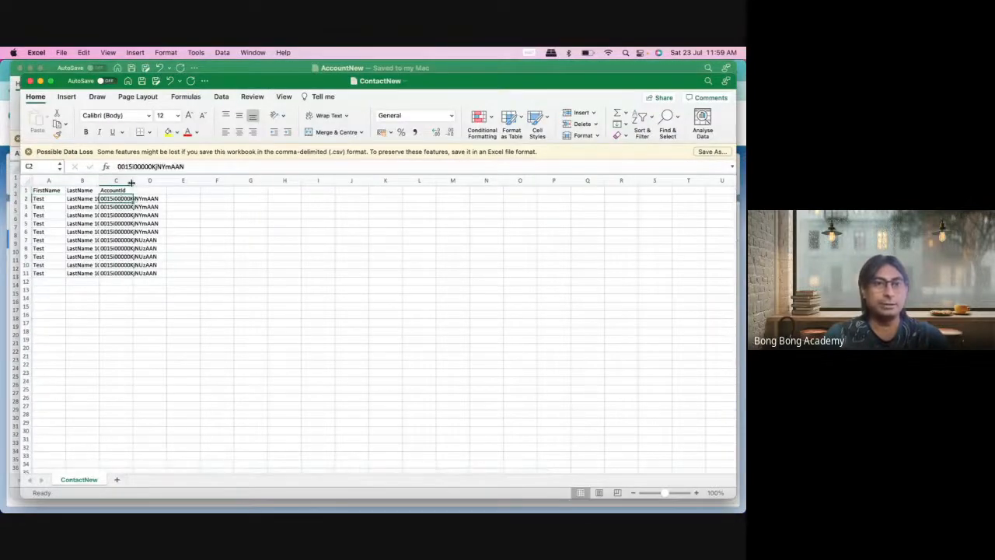
{"action": "left_click_drag", "start_coordinate": [131, 182], "coordinate": [137, 273]}
{"action": "key", "text": "Delete"}
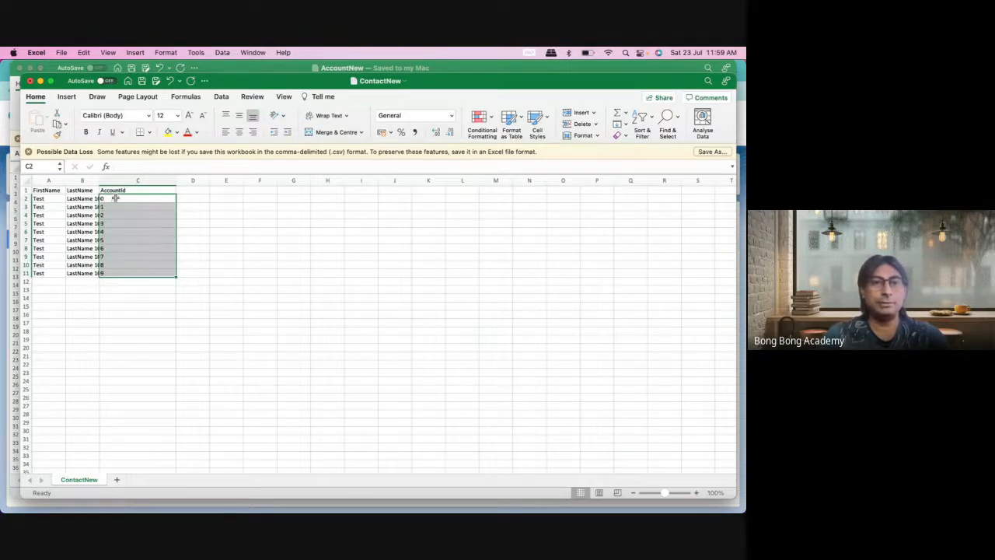
{"action": "left_click", "coordinate": [115, 199]}
{"action": "double_click", "coordinate": [99, 181]}
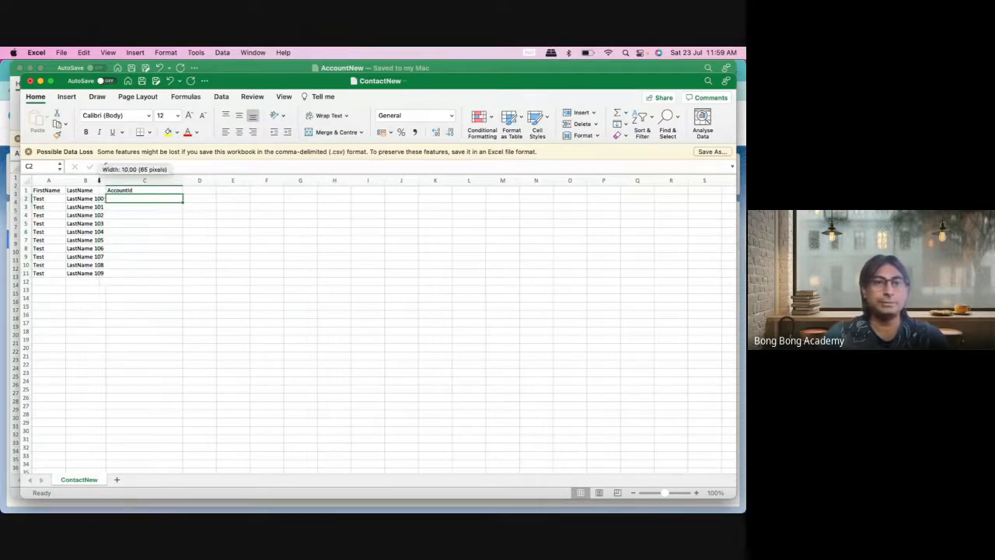
Step: Set AccountId to 101 for C2:C4 and 102 for C5:C7
{"action": "type", "text": "100"}
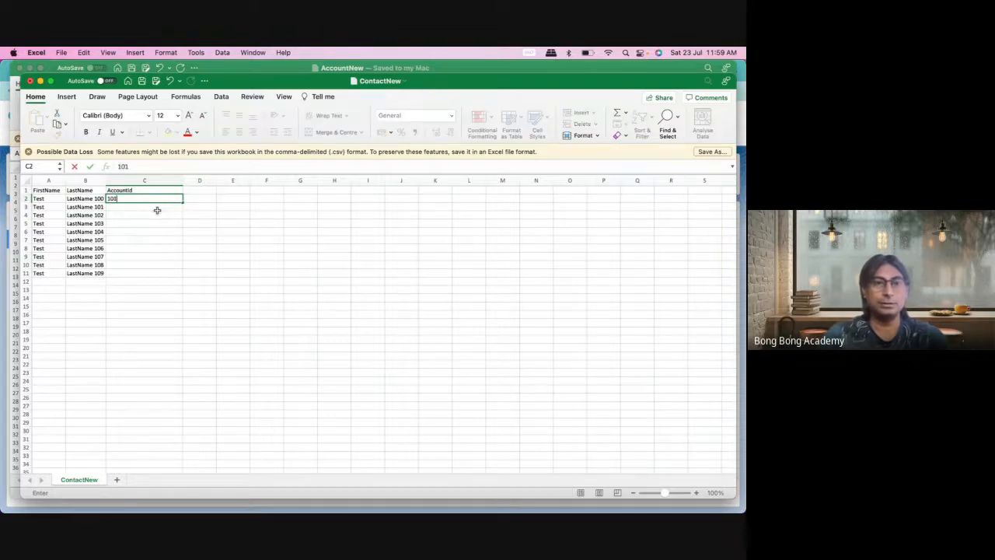
{"action": "key", "text": "Return"}
{"action": "left_click", "coordinate": [143, 199]}
{"action": "key", "text": "super+c"}
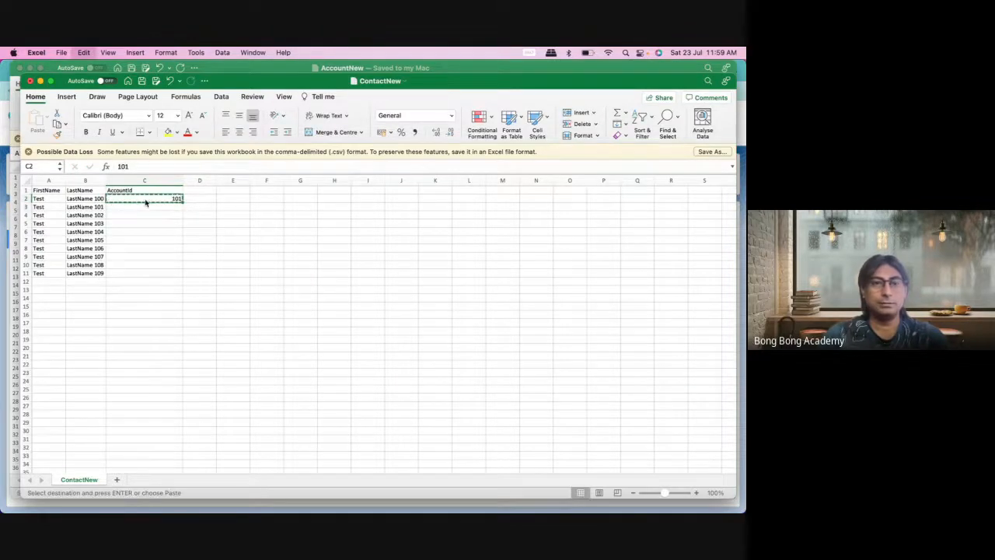
{"action": "left_click_drag", "start_coordinate": [148, 206], "coordinate": [152, 216]}
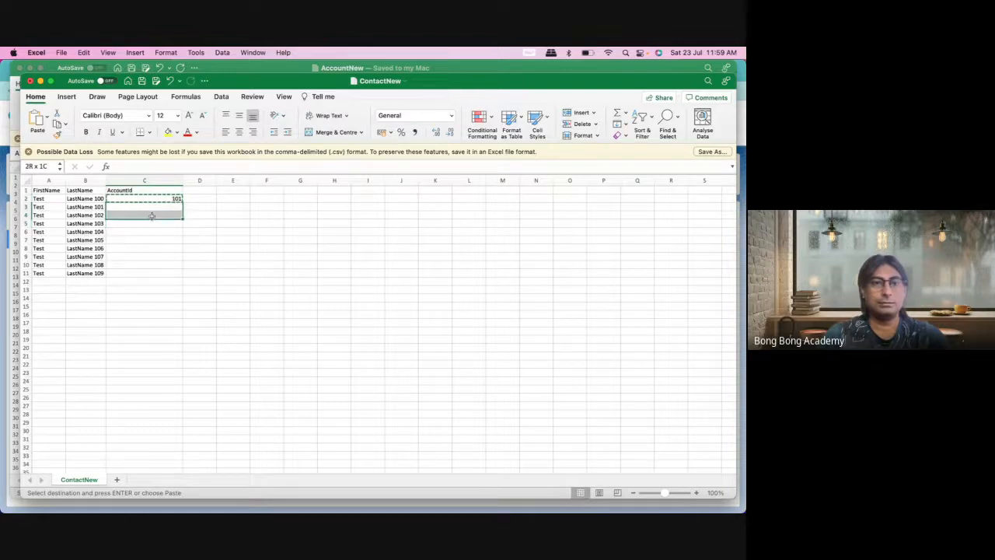
{"action": "key", "text": "super+v"}
{"action": "left_click", "coordinate": [153, 225]}
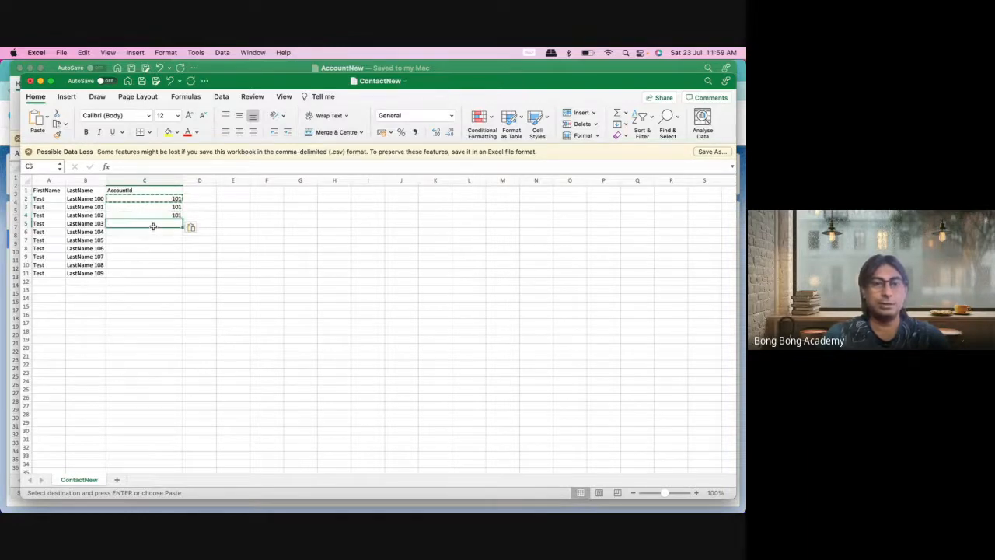
{"action": "type", "text": "102"}
{"action": "key", "text": "Return"}
{"action": "left_click", "coordinate": [156, 223]}
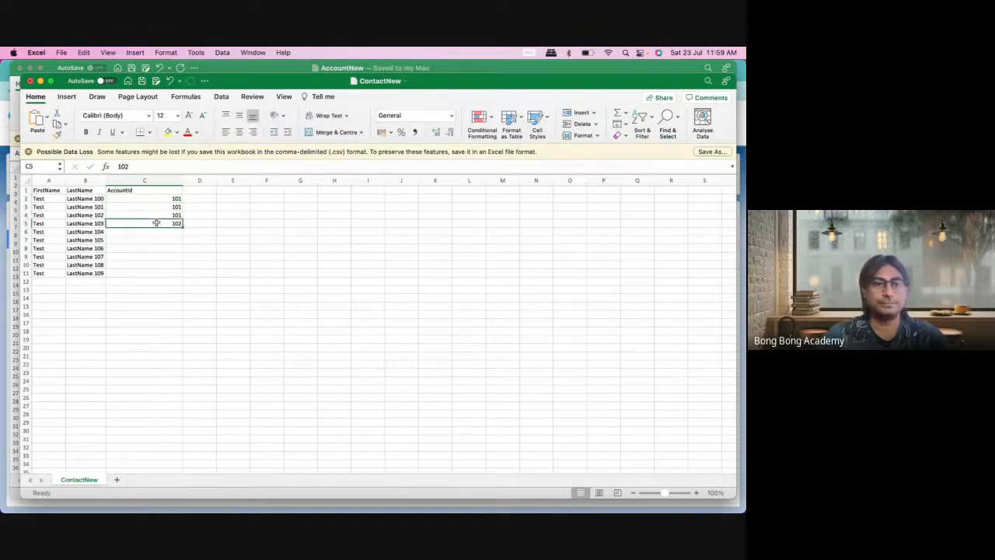
{"action": "key", "text": "super+c"}
{"action": "left_click_drag", "start_coordinate": [148, 231], "coordinate": [151, 242]}
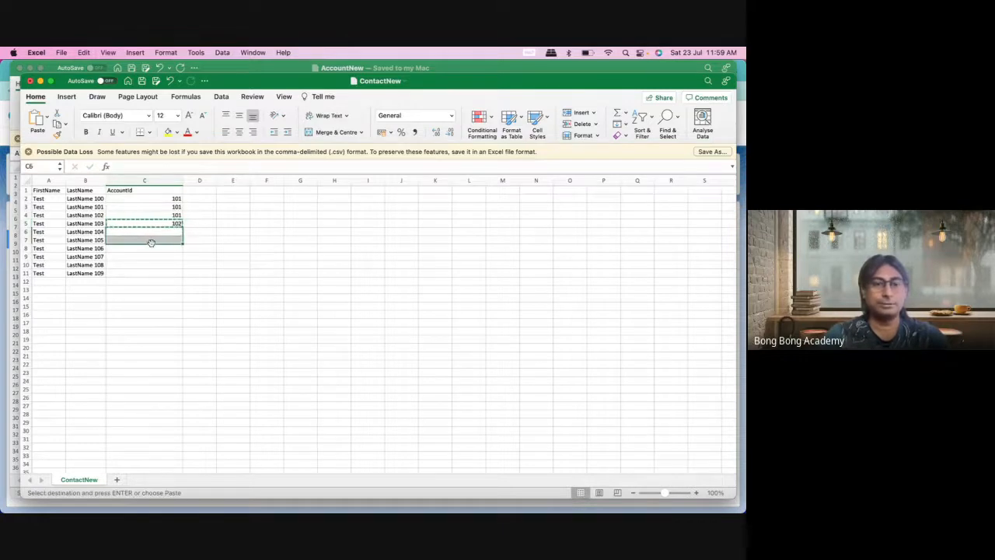
{"action": "key", "text": "super+v"}
Step: Set AccountId to 103 for C8:C11
{"action": "left_click", "coordinate": [150, 248]}
{"action": "type", "text": "10"}
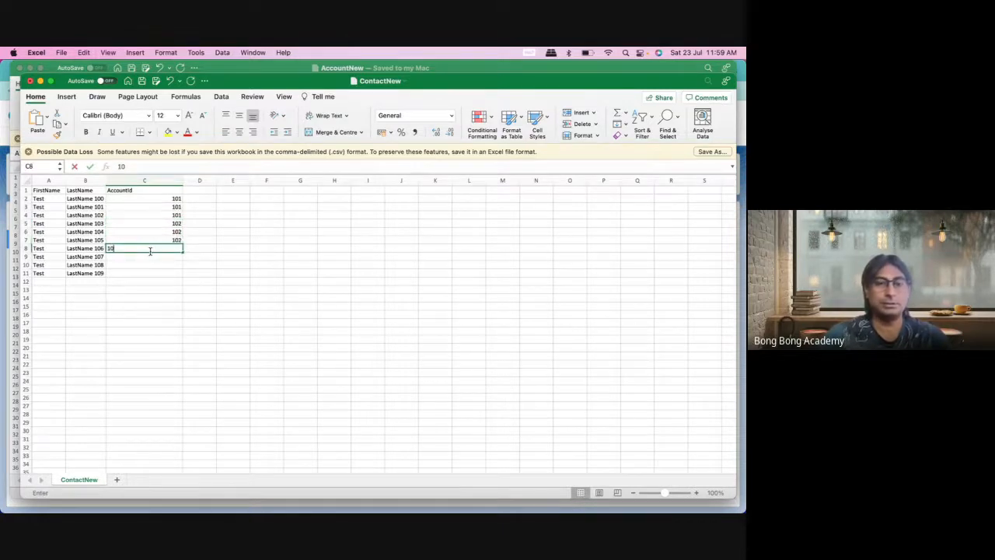
{"action": "type", "text": "3"}
{"action": "key", "text": "Return"}
{"action": "left_click", "coordinate": [160, 248]}
{"action": "key", "text": "super+c"}
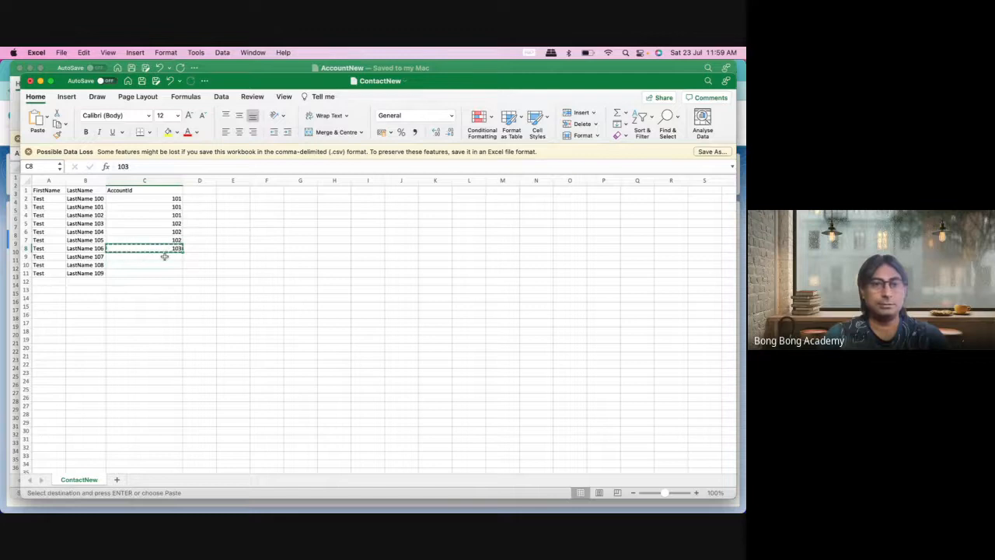
{"action": "left_click_drag", "start_coordinate": [164, 256], "coordinate": [166, 272]}
{"action": "key", "text": "super+v"}
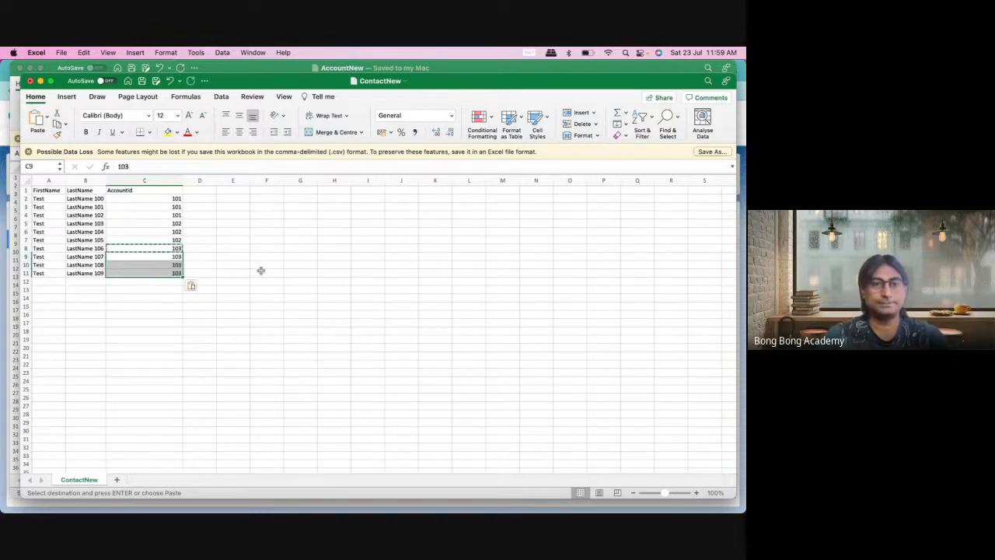
{"action": "left_click", "coordinate": [261, 271]}
Step: Save ContactNew.csv, check the C2:C11 values, and close both workbooks
{"action": "key", "text": "super+s"}
{"action": "left_click", "coordinate": [206, 233]}
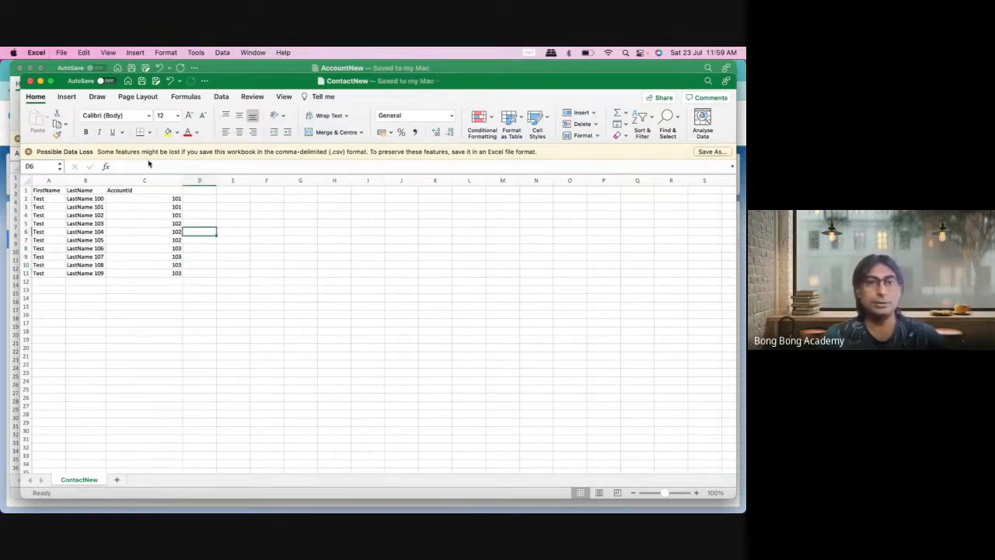
{"action": "left_click", "coordinate": [126, 189]}
{"action": "left_click_drag", "start_coordinate": [159, 202], "coordinate": [157, 276]}
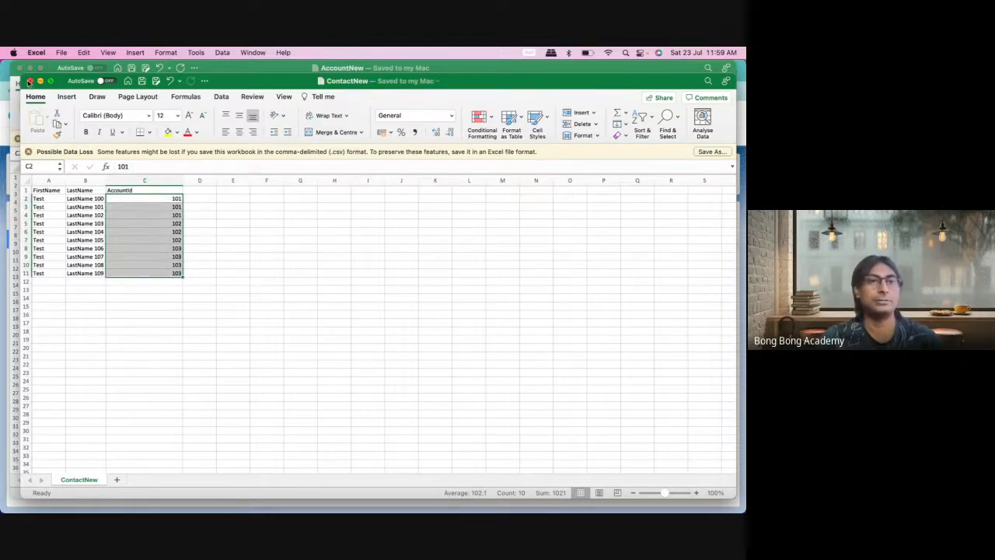
{"action": "left_click", "coordinate": [30, 81]}
{"action": "left_click", "coordinate": [19, 68]}
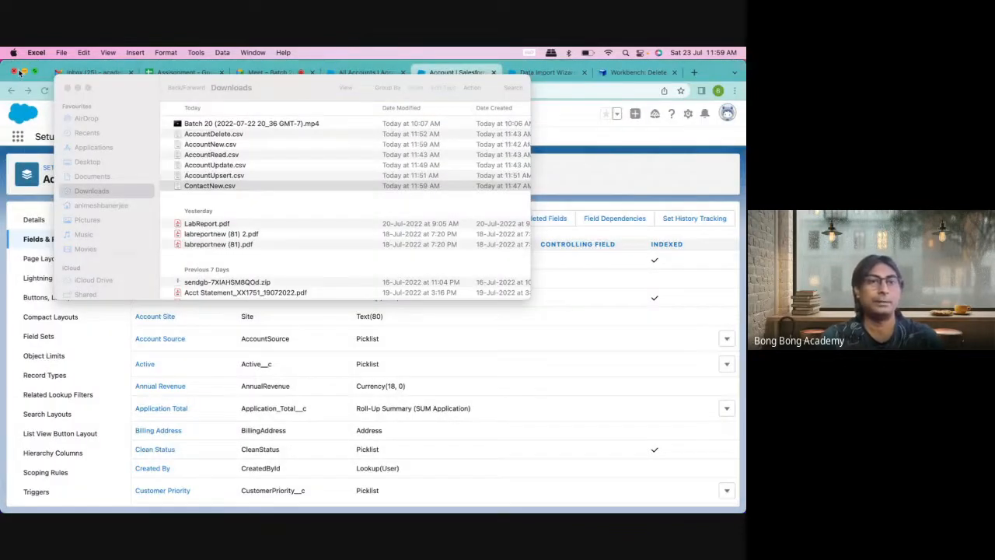
Step: Upload AccountNew.csv on Workbench's Insert page and proceed to field mapping
{"action": "left_click", "coordinate": [67, 88]}
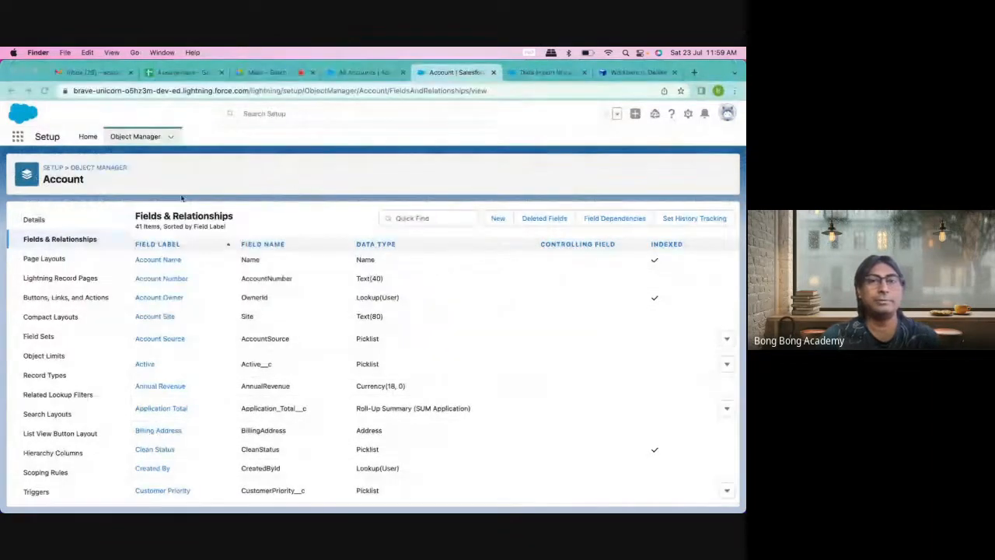
{"action": "left_click", "coordinate": [615, 75]}
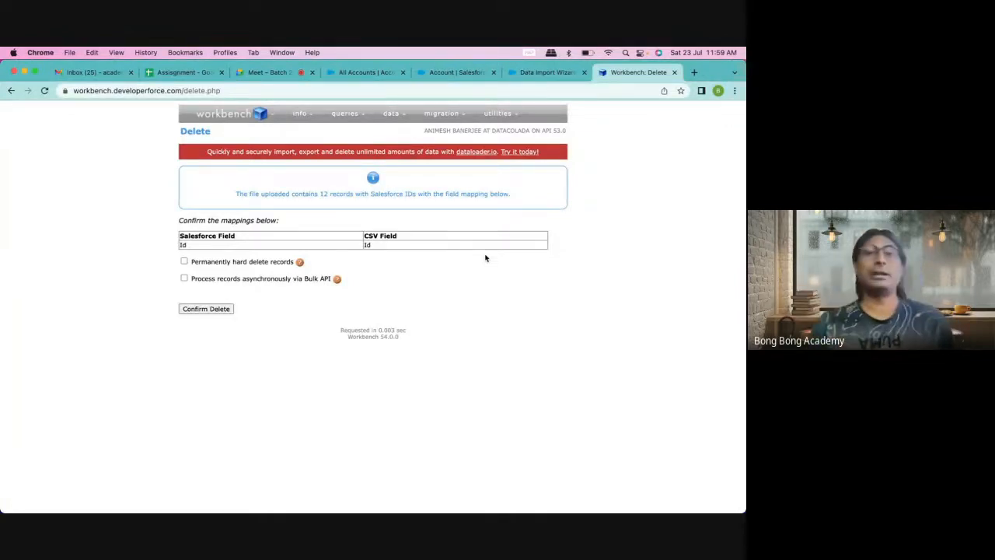
{"action": "mouse_move", "coordinate": [393, 115]}
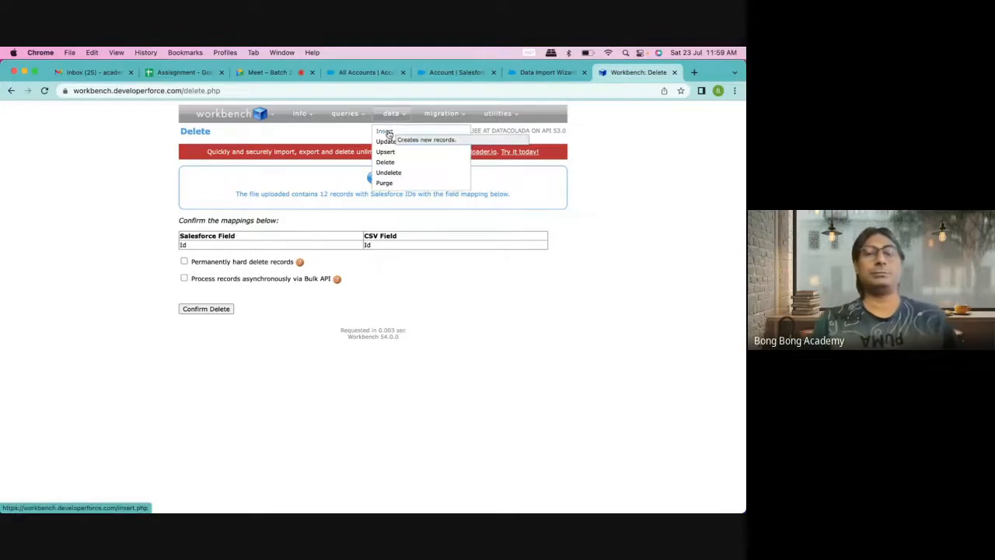
{"action": "left_click", "coordinate": [389, 134]}
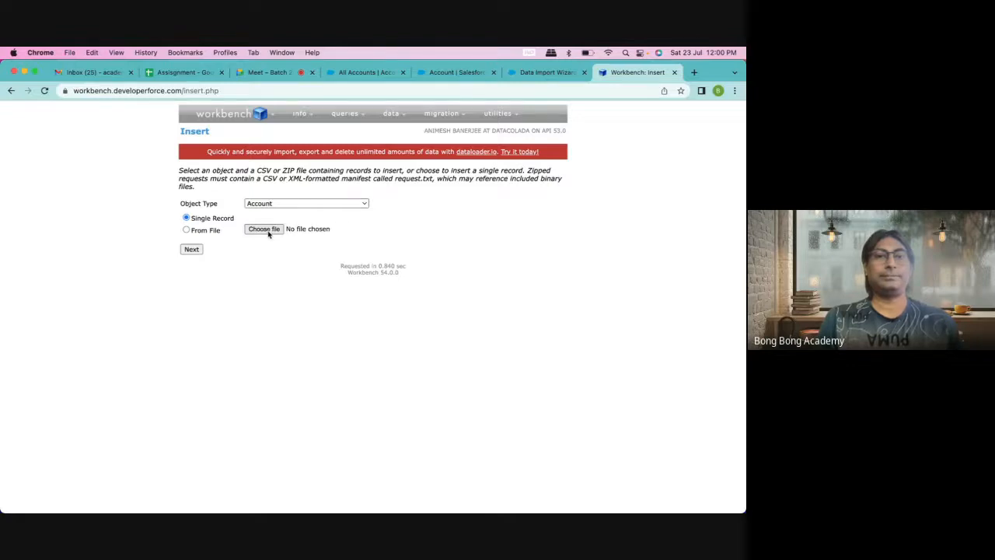
{"action": "left_click", "coordinate": [264, 230]}
{"action": "left_click", "coordinate": [298, 237]}
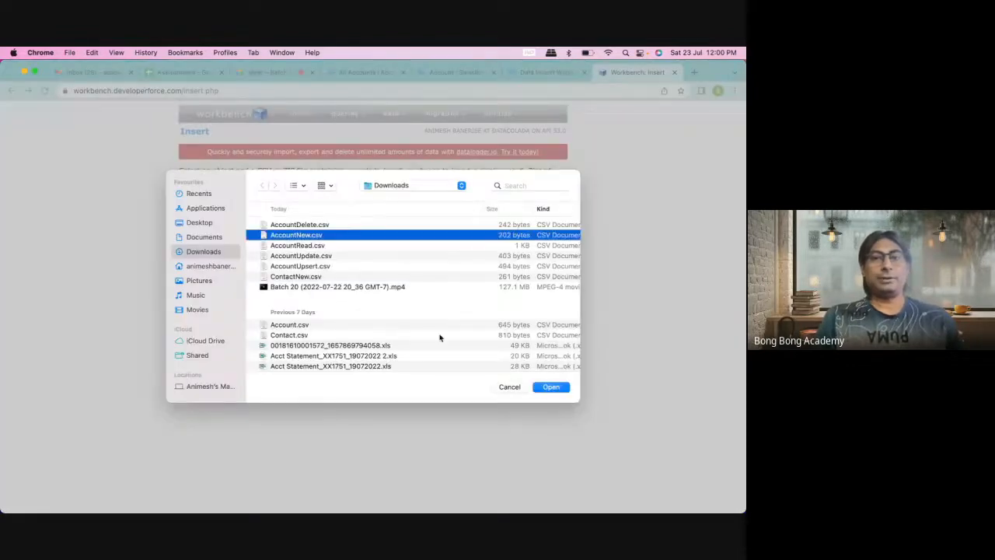
{"action": "left_click", "coordinate": [546, 391]}
{"action": "left_click", "coordinate": [192, 250]}
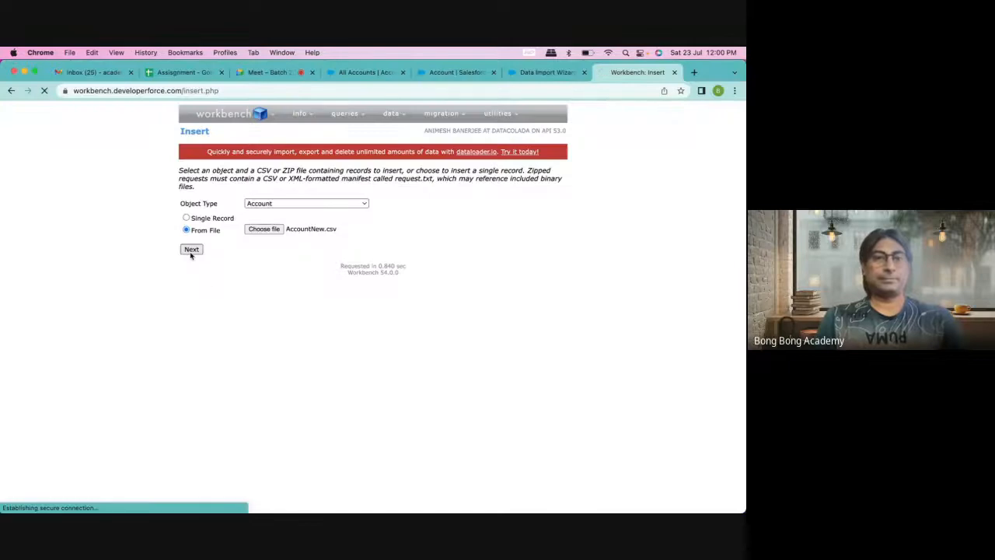
Step: Map Name to the Name column, search the mapping for 'myid', then close the Workbench tab
{"action": "scroll", "coordinate": [304, 284], "scroll_direction": "down", "scroll_amount": 5}
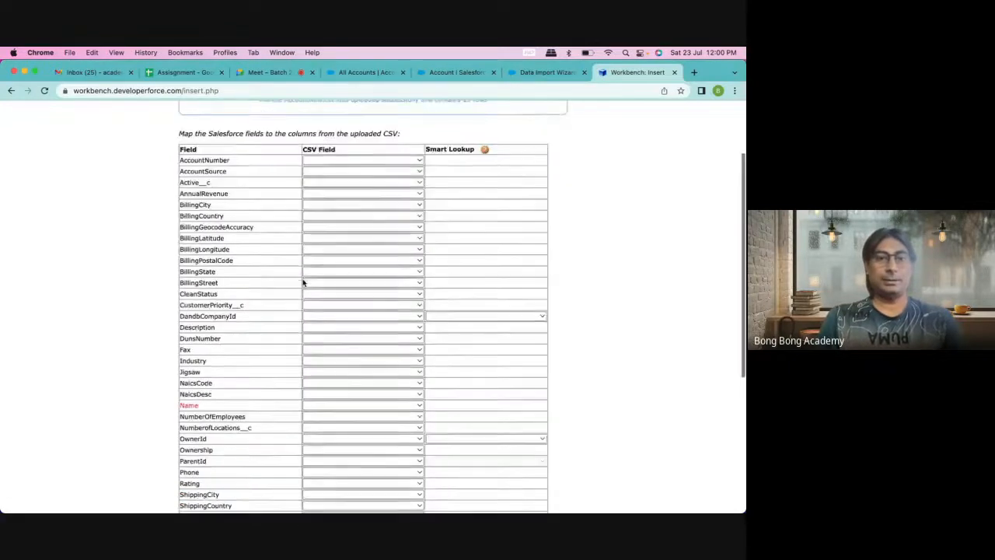
{"action": "left_click", "coordinate": [318, 339]}
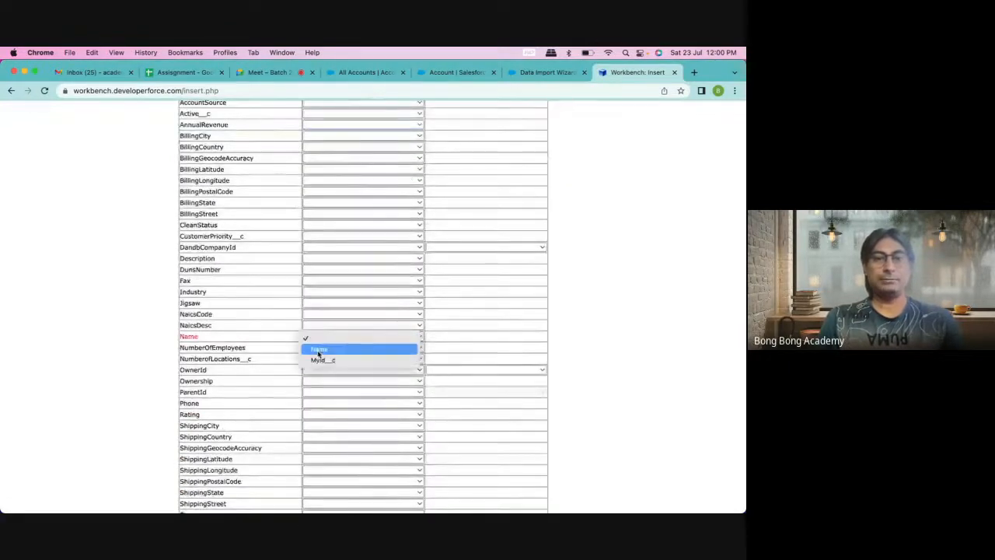
{"action": "left_click", "coordinate": [318, 348]}
{"action": "scroll", "coordinate": [240, 335], "scroll_direction": "down", "scroll_amount": 1}
{"action": "scroll", "coordinate": [240, 334], "scroll_direction": "down", "scroll_amount": 4}
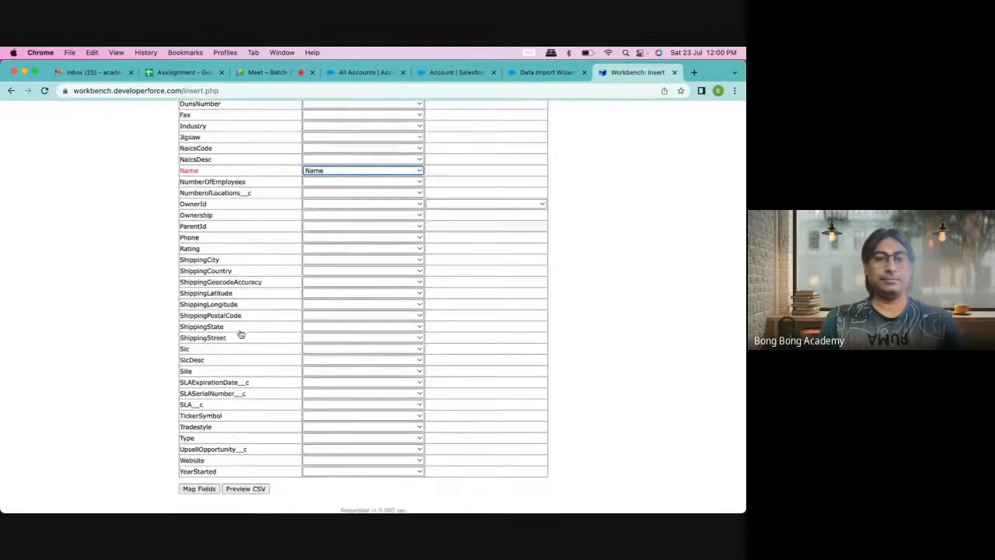
{"action": "scroll", "coordinate": [240, 334], "scroll_direction": "up", "scroll_amount": 9}
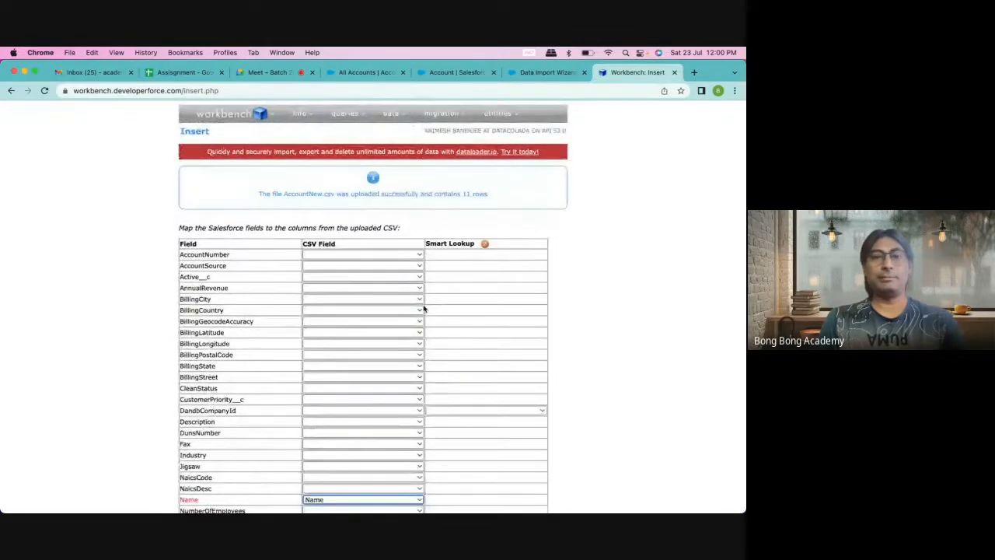
{"action": "key", "text": "super+f"}
{"action": "type", "text": "my"}
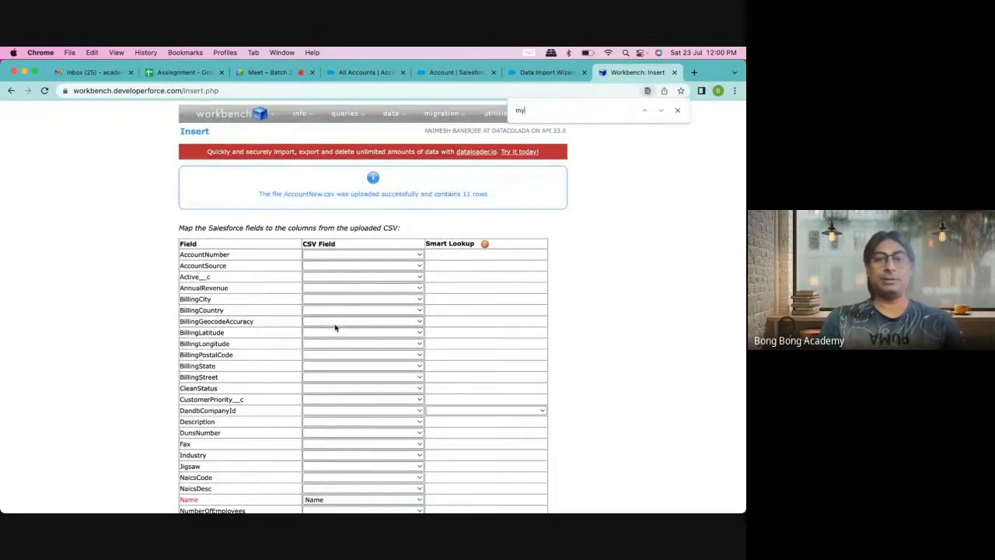
{"action": "type", "text": "id"}
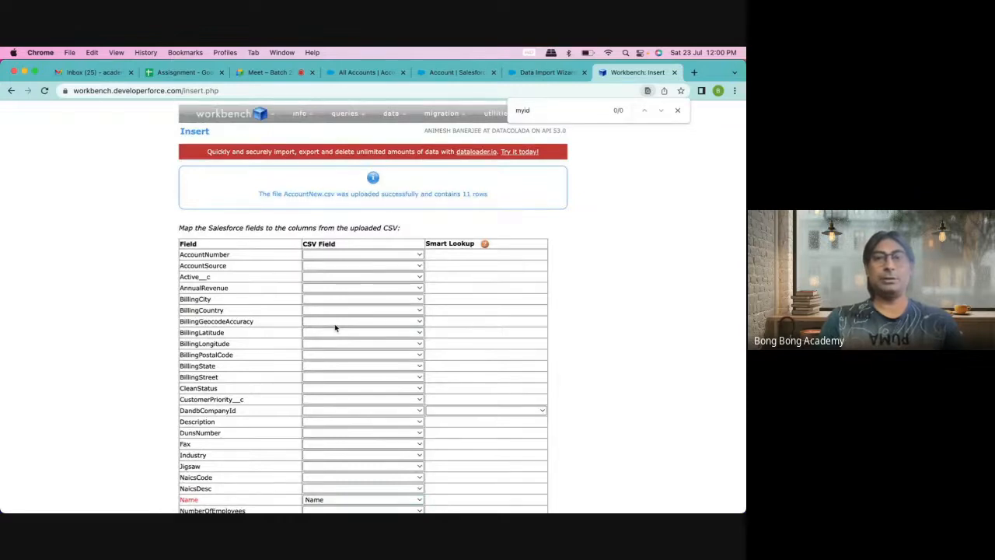
{"action": "left_click", "coordinate": [674, 72]}
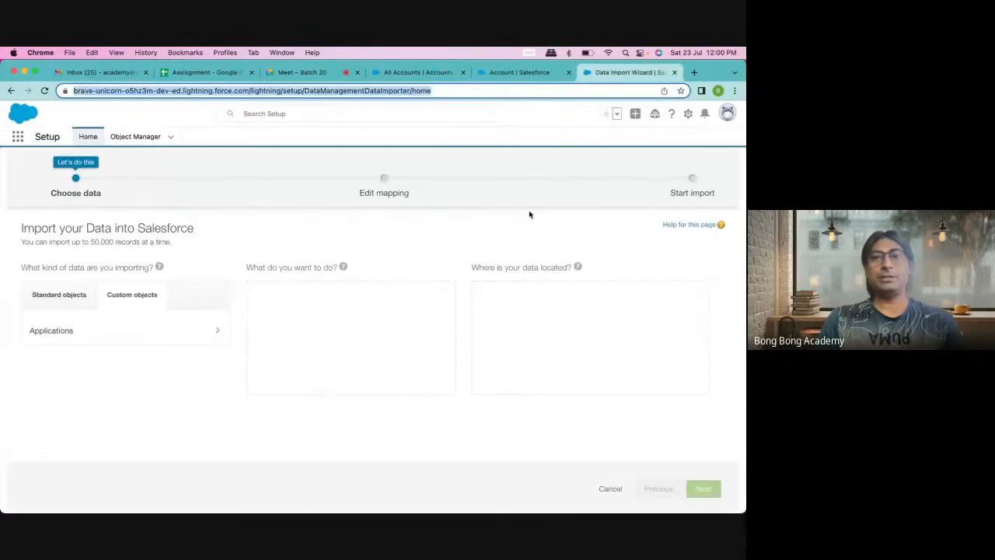
Step: Open workbench.developerforce.com in a new tab, accept the terms and log in with Salesforce
{"action": "left_click", "coordinate": [694, 73]}
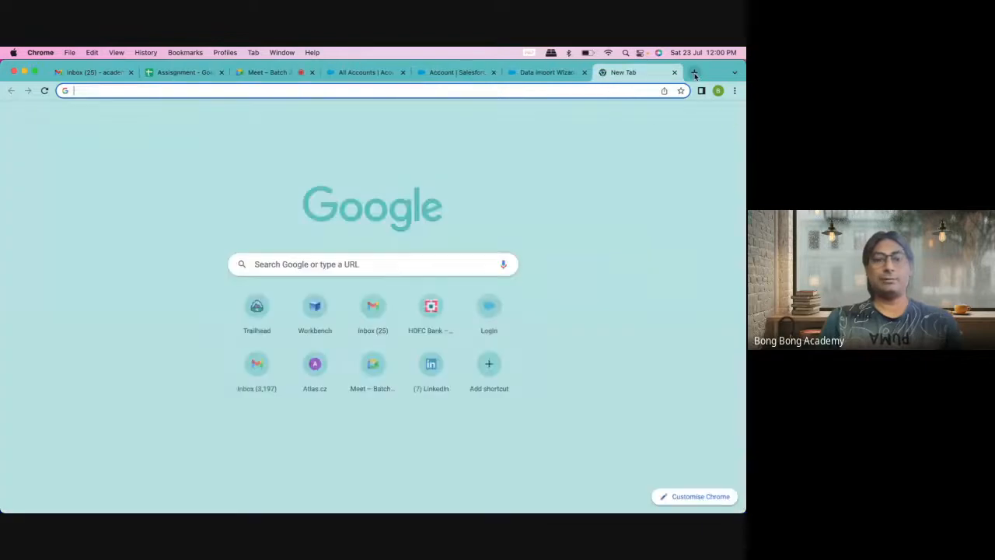
{"action": "type", "text": "workbench.developerforce.com"}
{"action": "key", "text": "Return"}
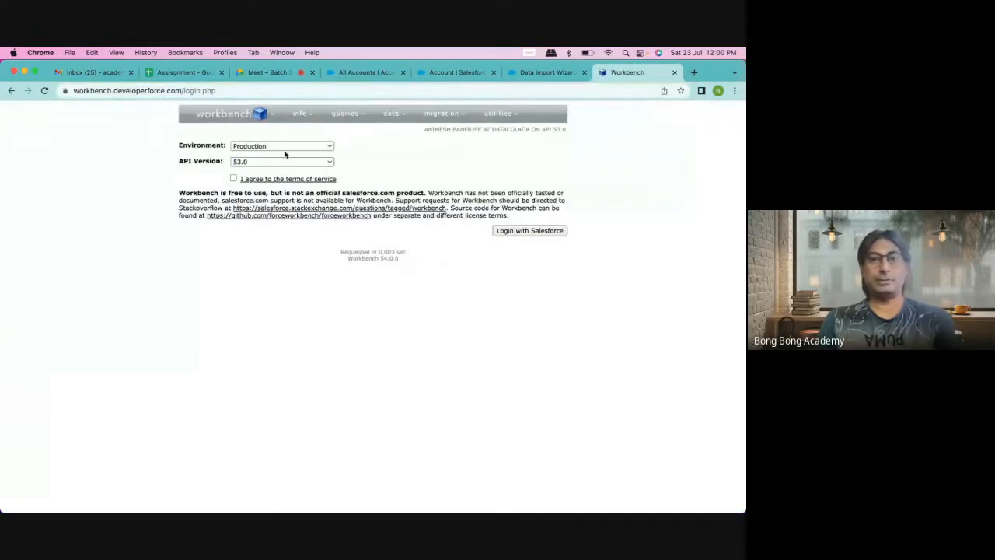
{"action": "left_click", "coordinate": [233, 179]}
{"action": "left_click", "coordinate": [519, 231]}
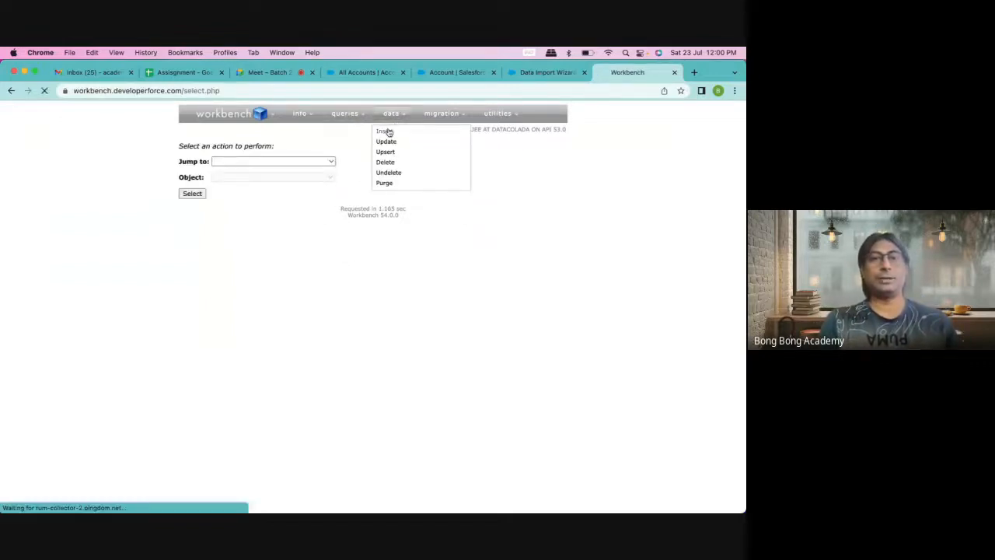
Step: Start an Account insert from the file AccountNew.csv
{"action": "left_click", "coordinate": [384, 131]}
{"action": "left_click", "coordinate": [268, 205]}
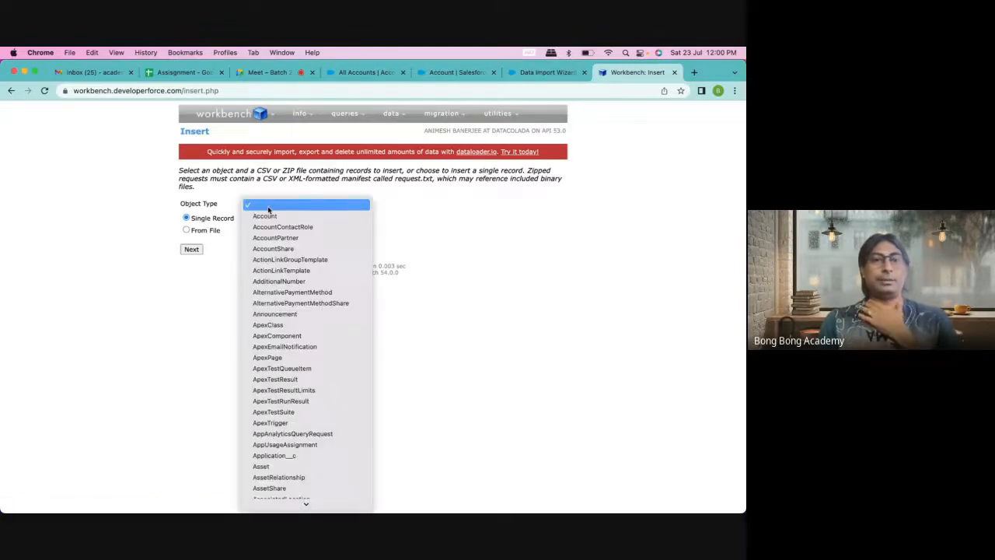
{"action": "left_click", "coordinate": [265, 218]}
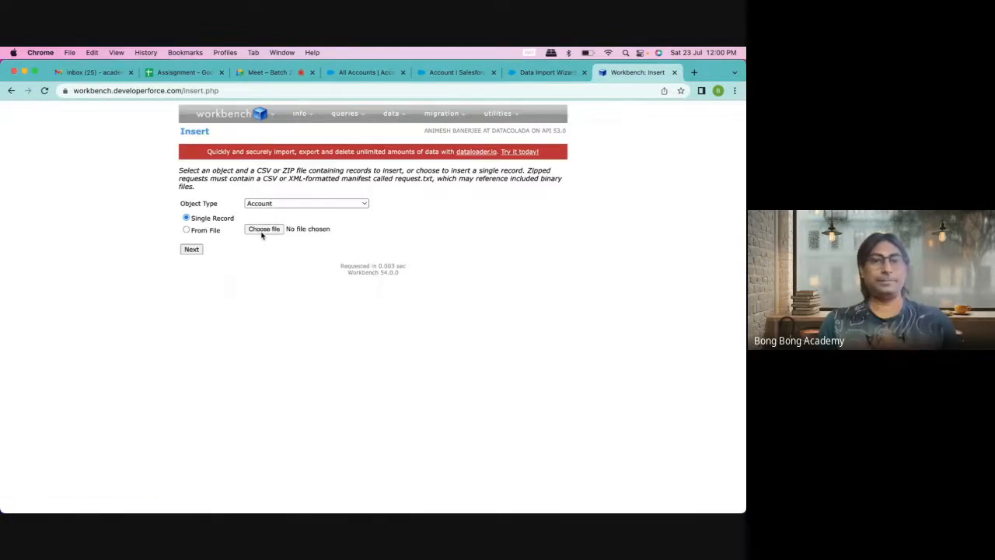
{"action": "left_click", "coordinate": [263, 231]}
{"action": "left_click", "coordinate": [293, 236]}
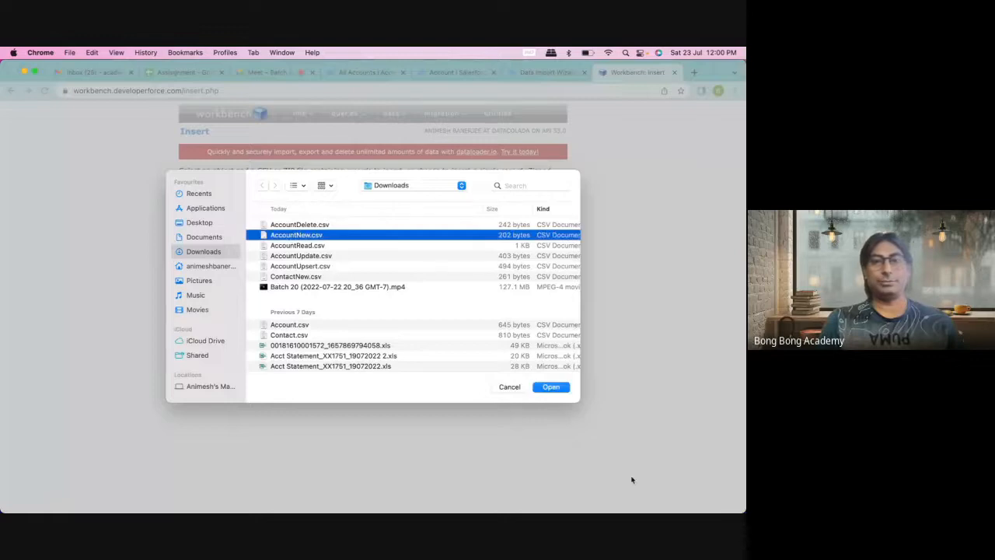
{"action": "left_click", "coordinate": [555, 387]}
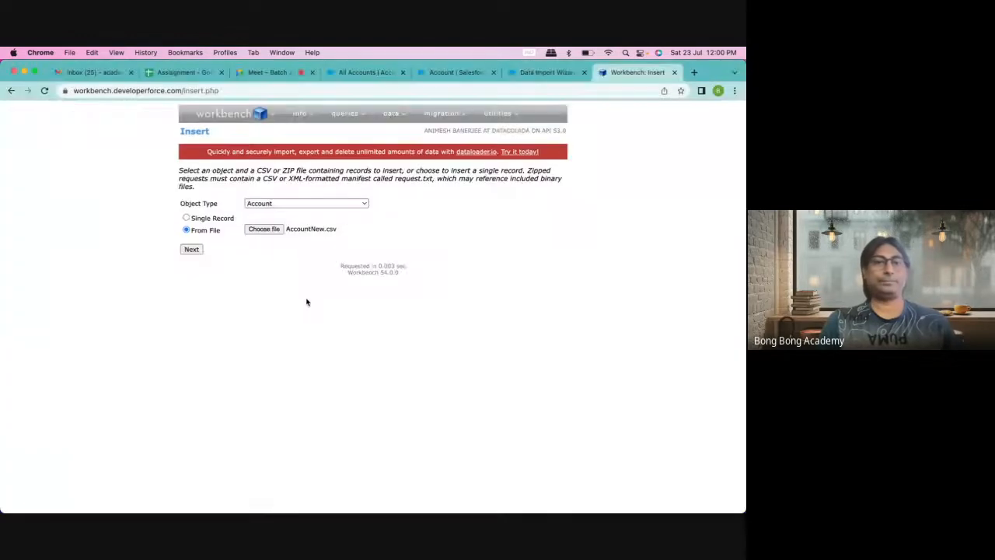
{"action": "left_click", "coordinate": [191, 250]}
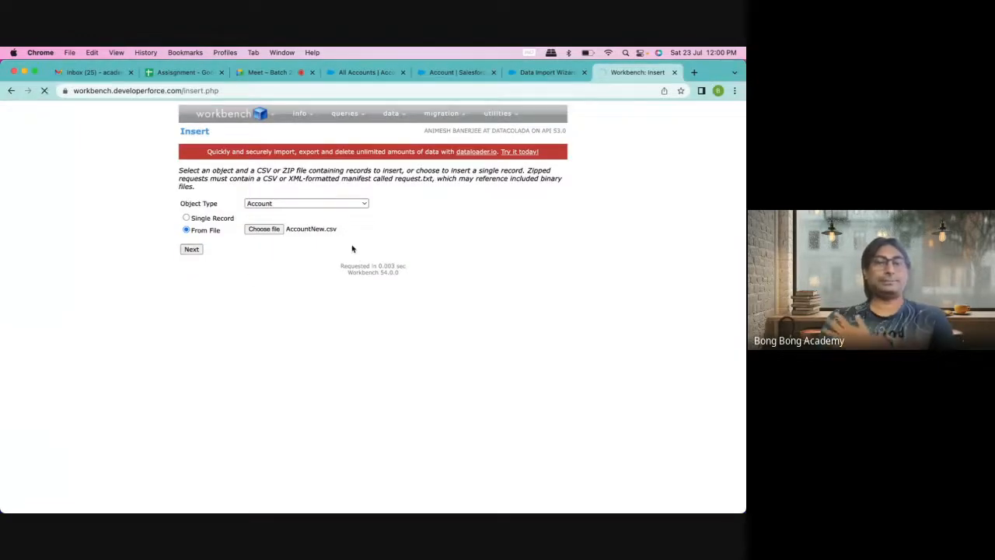
Step: Map the Name field to the Name column and confirm inserting the 11 accounts
{"action": "scroll", "coordinate": [335, 322], "scroll_direction": "down", "scroll_amount": 3}
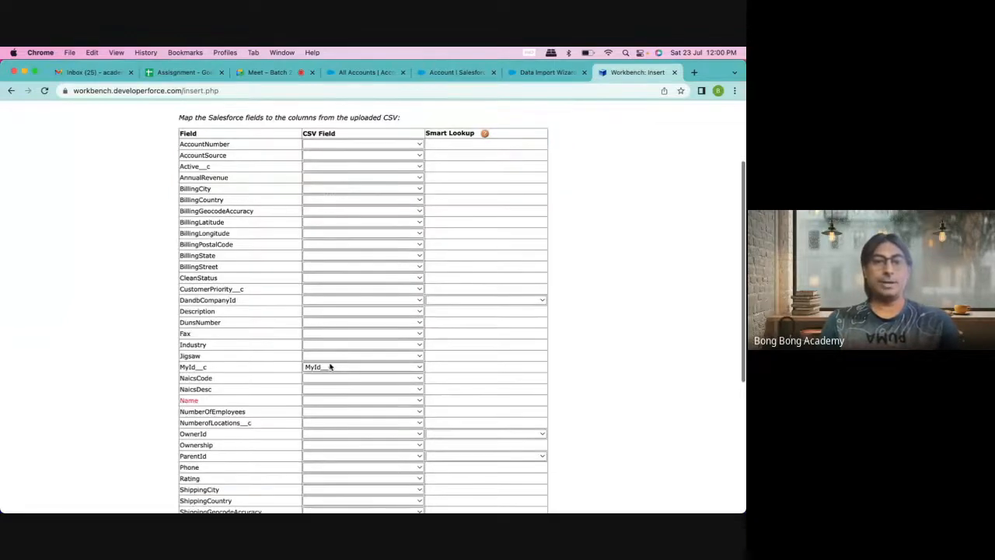
{"action": "left_click", "coordinate": [321, 402]}
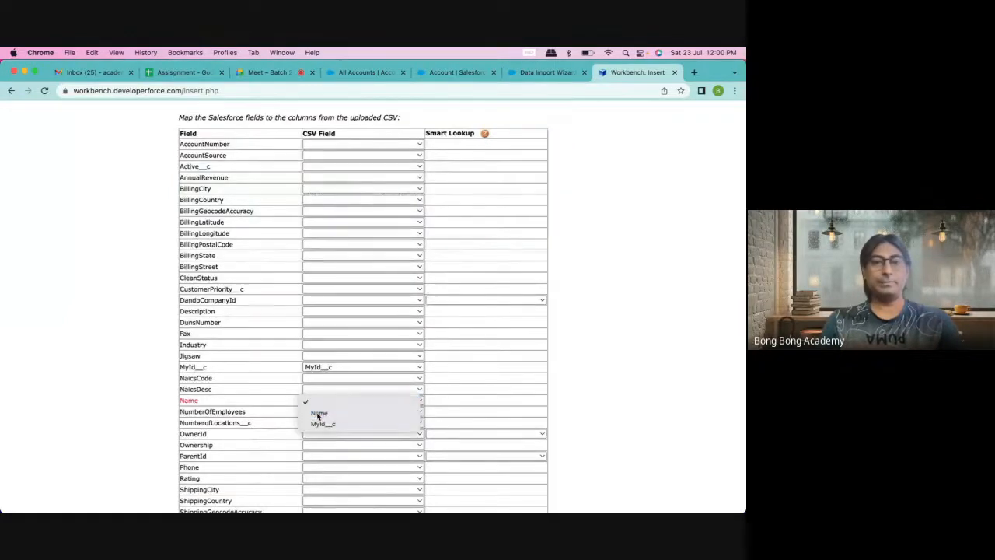
{"action": "left_click", "coordinate": [318, 413]}
{"action": "scroll", "coordinate": [317, 416], "scroll_direction": "down", "scroll_amount": 3}
{"action": "scroll", "coordinate": [317, 416], "scroll_direction": "down", "scroll_amount": 3}
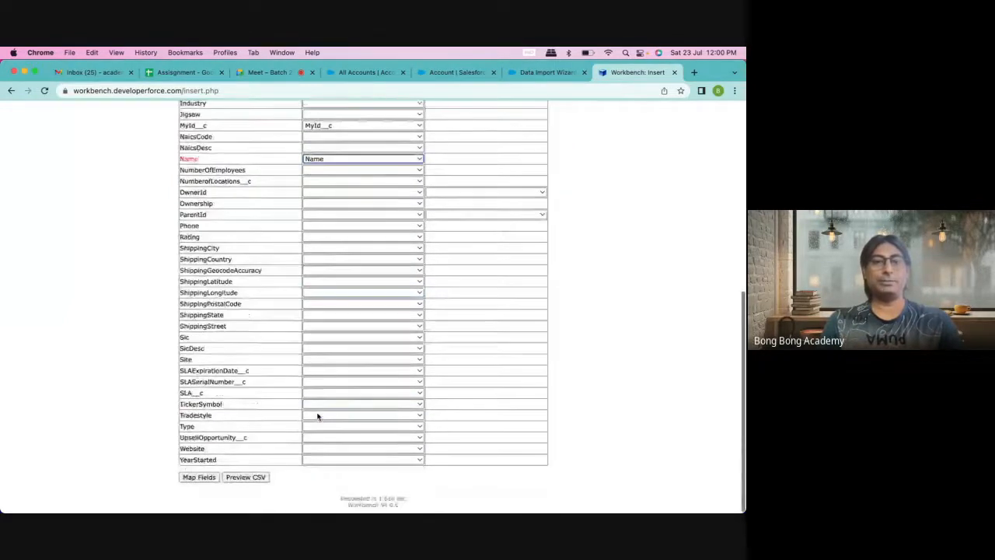
{"action": "left_click", "coordinate": [198, 477]}
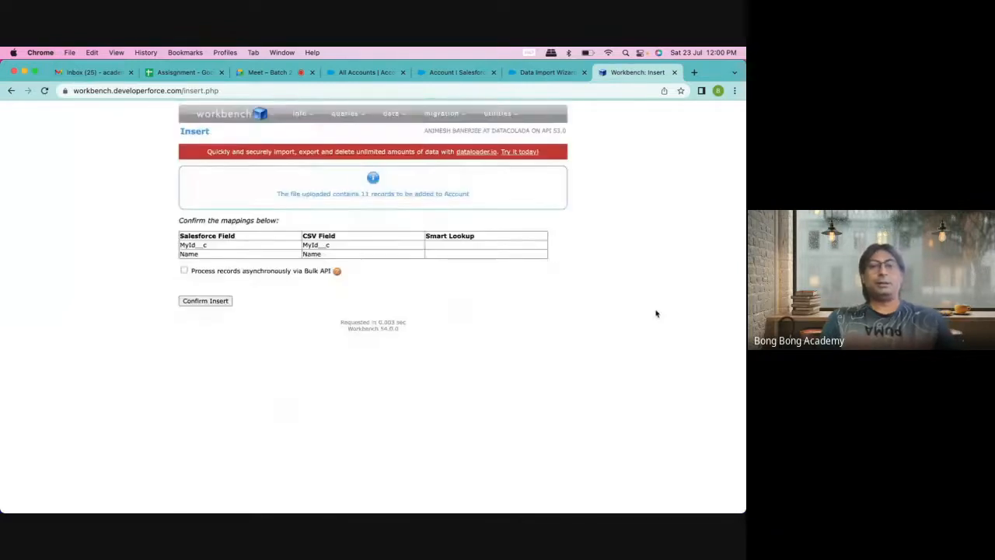
{"action": "left_click", "coordinate": [203, 305]}
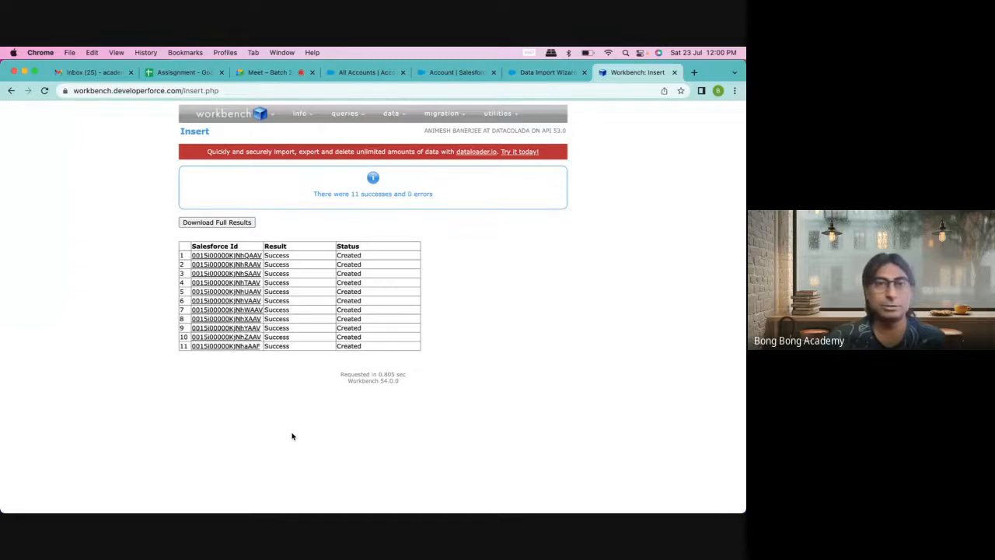
Step: Show the All Accounts list view in Salesforce Lightning
{"action": "left_click", "coordinate": [352, 72]}
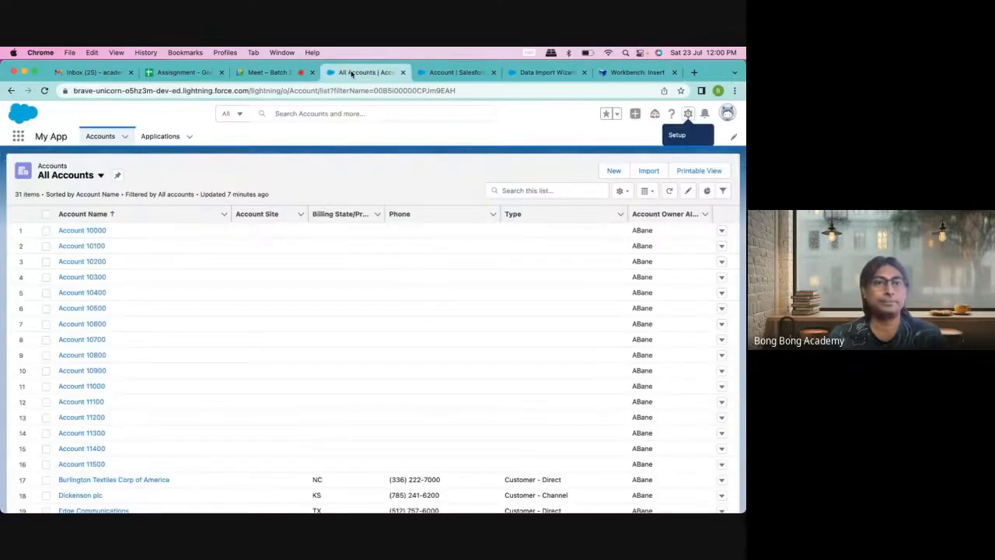
{"action": "left_click", "coordinate": [100, 136]}
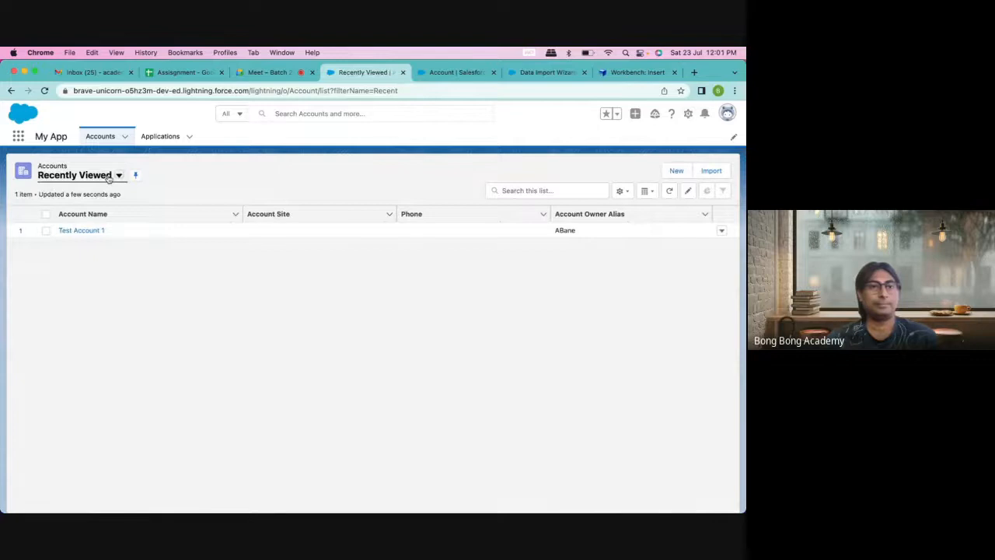
{"action": "left_click", "coordinate": [119, 175]}
{"action": "left_click", "coordinate": [80, 211]}
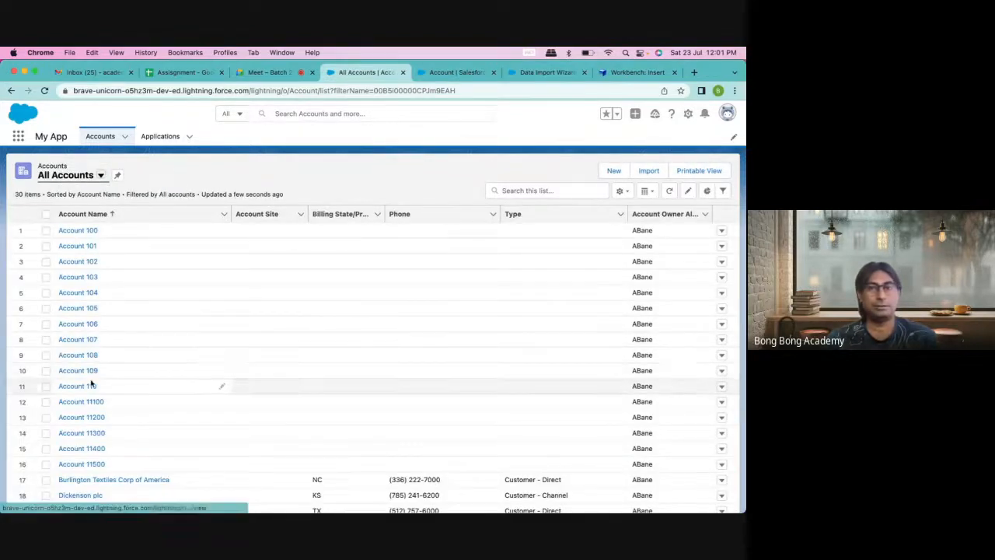
Step: Add the MyId field to the list view's visible fields
{"action": "left_click", "coordinate": [620, 190]}
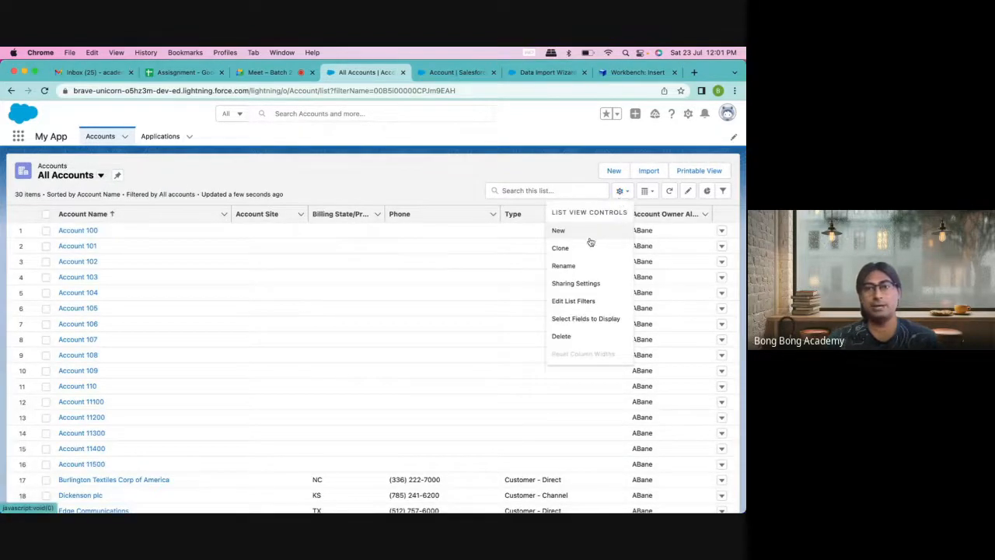
{"action": "left_click", "coordinate": [575, 319]}
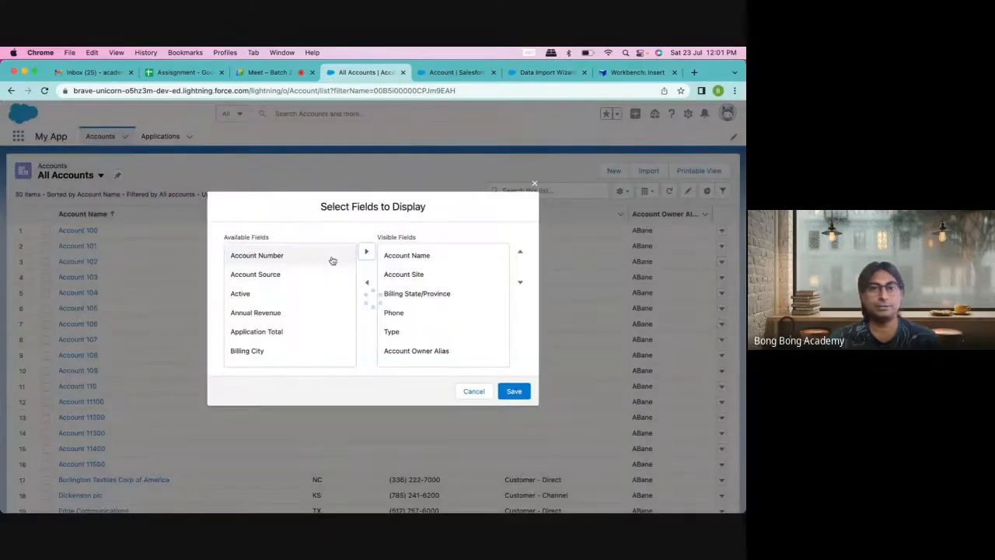
{"action": "scroll", "coordinate": [330, 279], "scroll_direction": "down", "scroll_amount": 10}
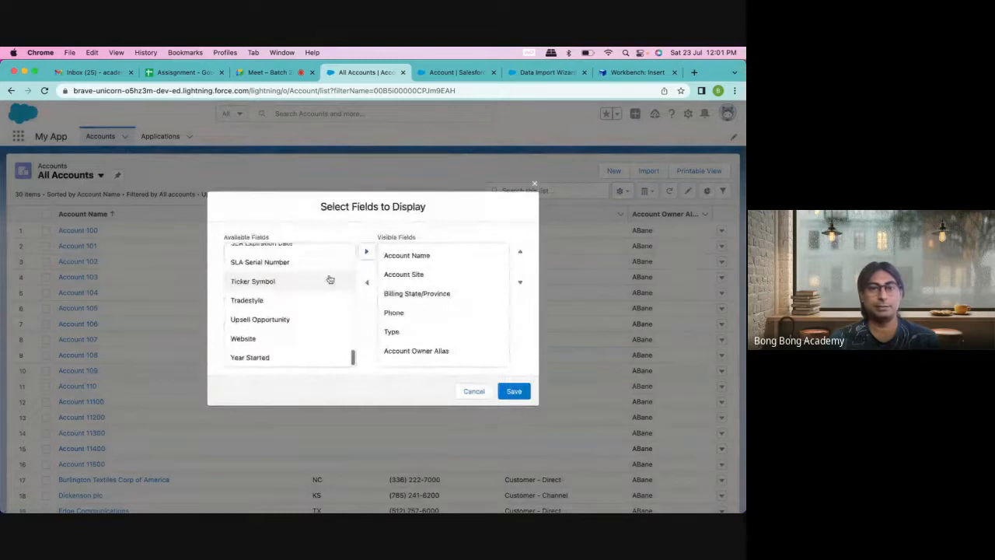
{"action": "scroll", "coordinate": [330, 279], "scroll_direction": "up", "scroll_amount": 10}
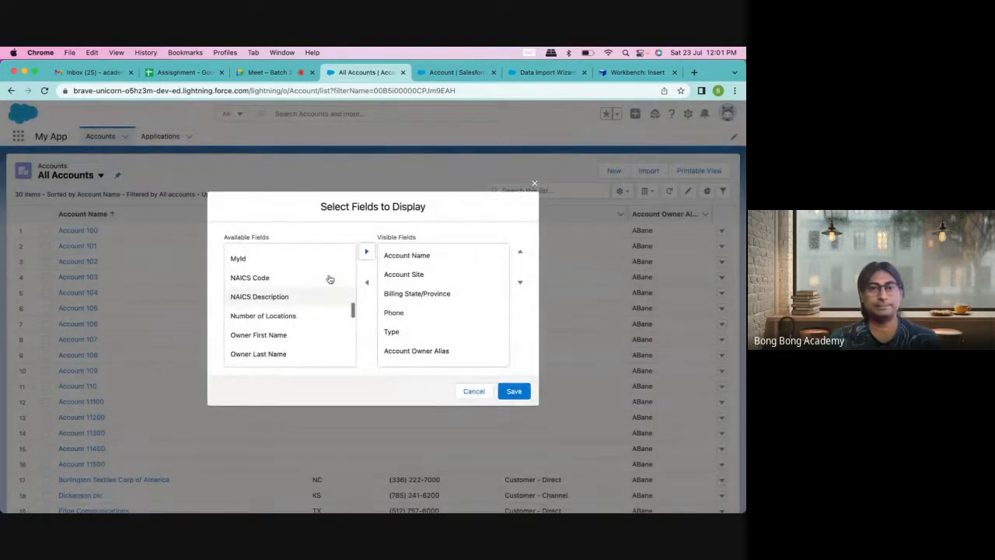
{"action": "scroll", "coordinate": [329, 279], "scroll_direction": "up", "scroll_amount": 1}
{"action": "left_click", "coordinate": [326, 279]}
{"action": "left_click", "coordinate": [366, 251]}
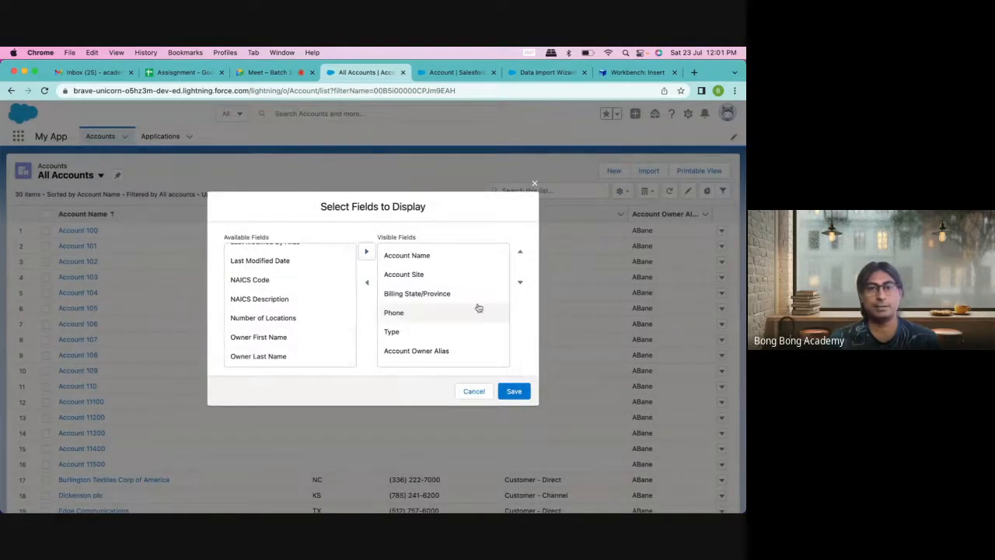
Step: Move MyId to the top of the column order and save, showing values 100–110
{"action": "scroll", "coordinate": [475, 346], "scroll_direction": "down", "scroll_amount": 2}
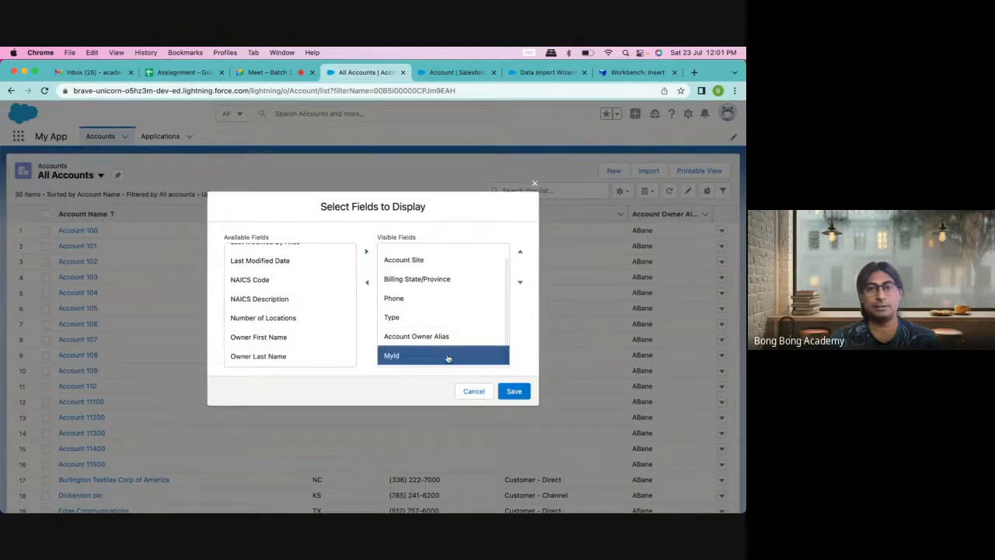
{"action": "left_click", "coordinate": [521, 251]}
{"action": "left_click", "coordinate": [521, 251]}
{"action": "left_click", "coordinate": [521, 251]}
{"action": "left_click", "coordinate": [521, 251]}
{"action": "left_click", "coordinate": [521, 252]}
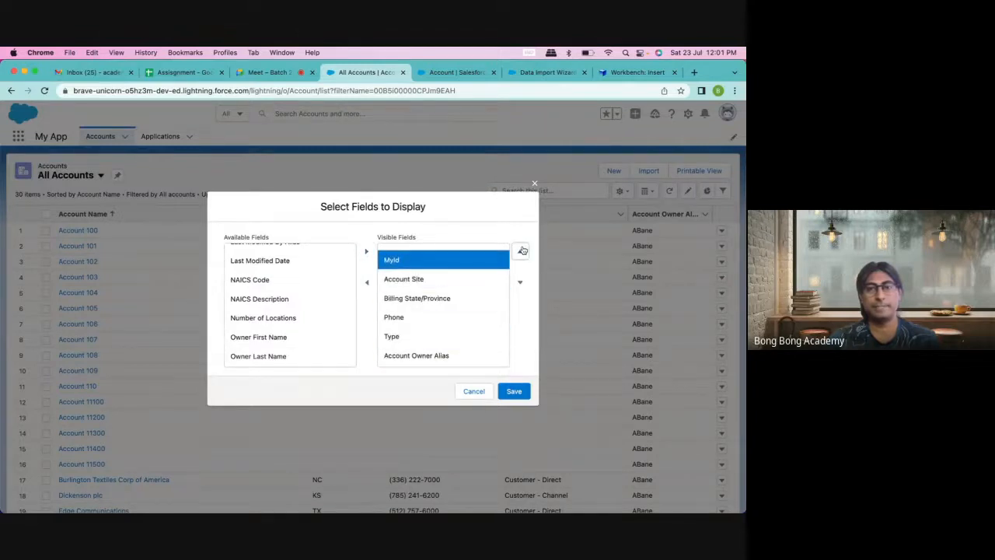
{"action": "left_click", "coordinate": [514, 391]}
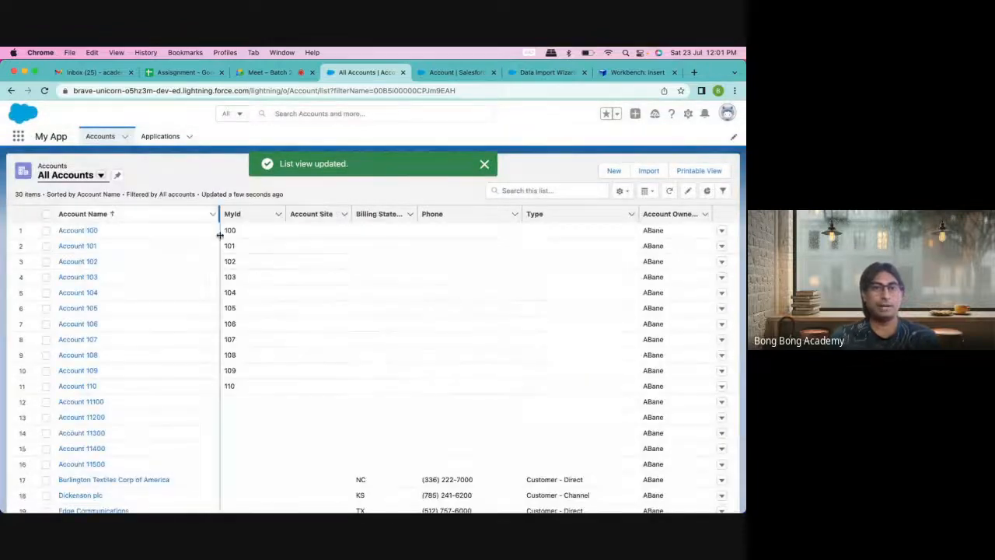
{"action": "scroll", "coordinate": [247, 391], "scroll_direction": "down", "scroll_amount": 5}
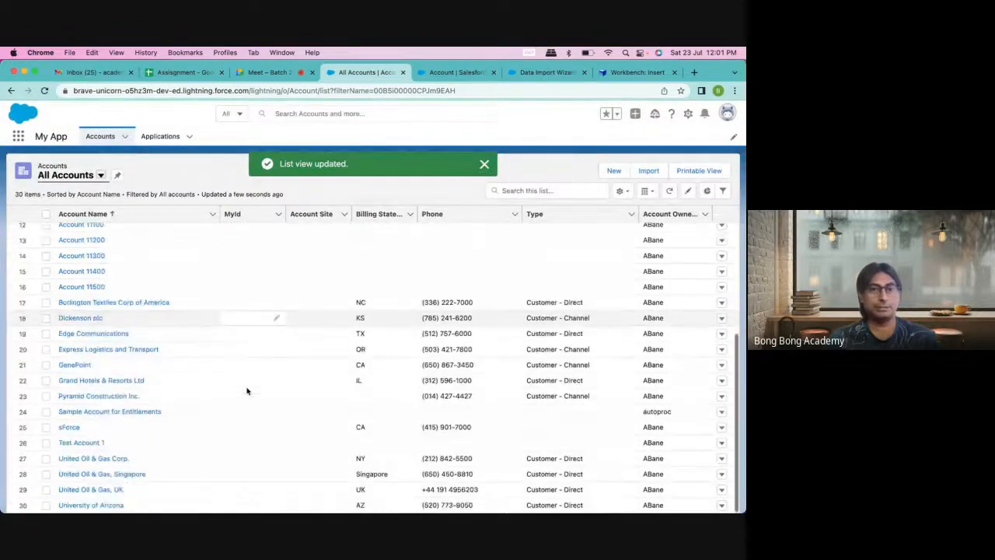
{"action": "scroll", "coordinate": [246, 391], "scroll_direction": "up", "scroll_amount": 5}
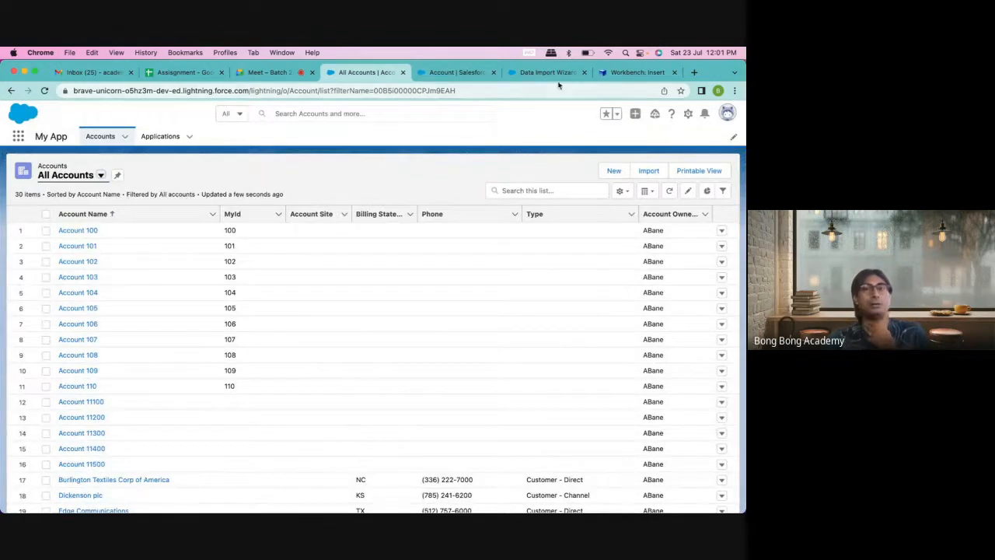
{"action": "left_click", "coordinate": [613, 75]}
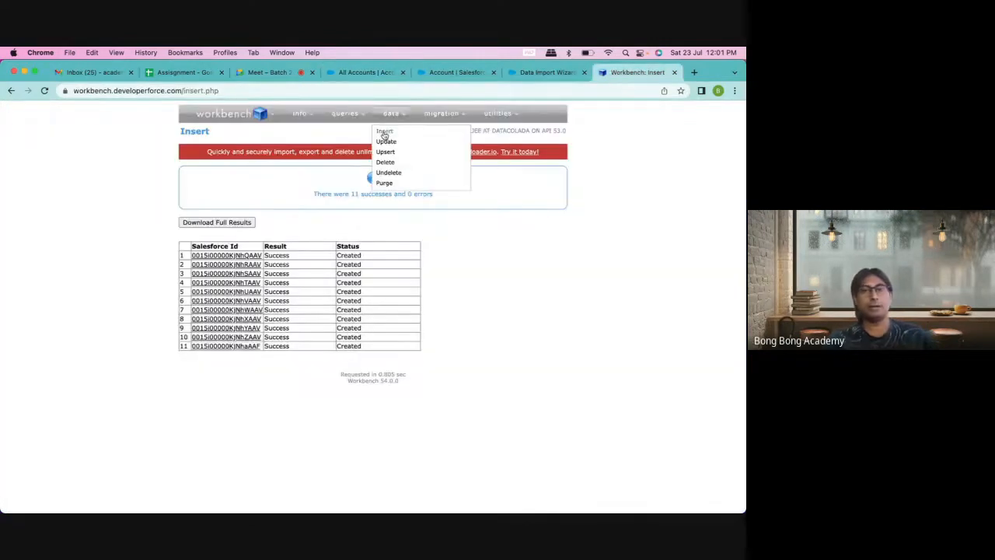
Step: Start a Contact insert from the file ContactNew.csv
{"action": "left_click", "coordinate": [384, 132]}
{"action": "left_click", "coordinate": [303, 206]}
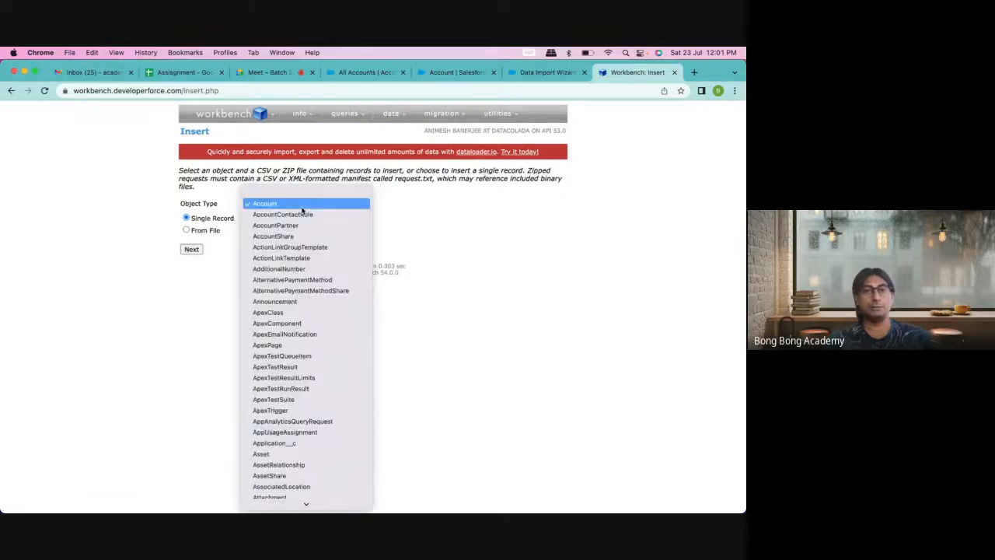
{"action": "type", "text": "ontact"}
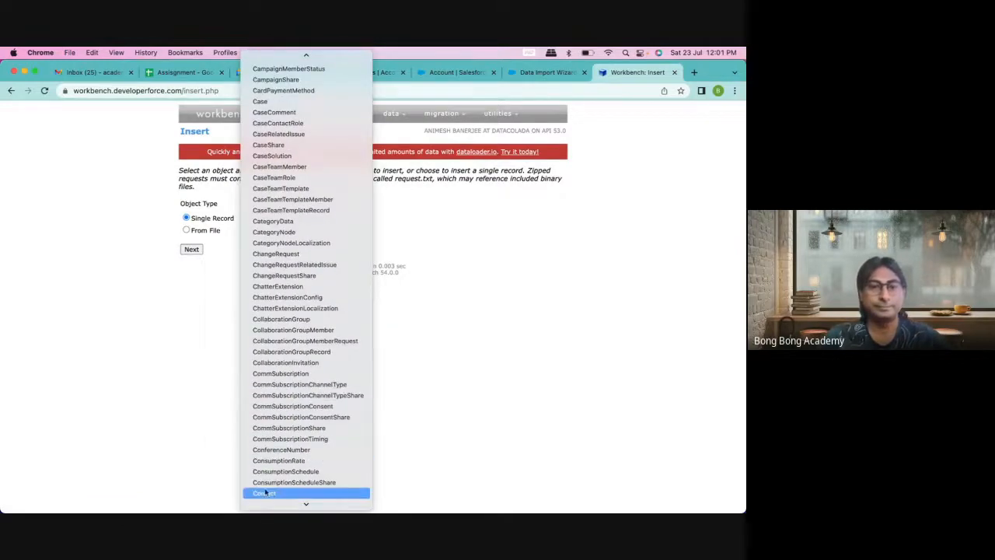
{"action": "left_click", "coordinate": [267, 494]}
{"action": "left_click", "coordinate": [273, 231]}
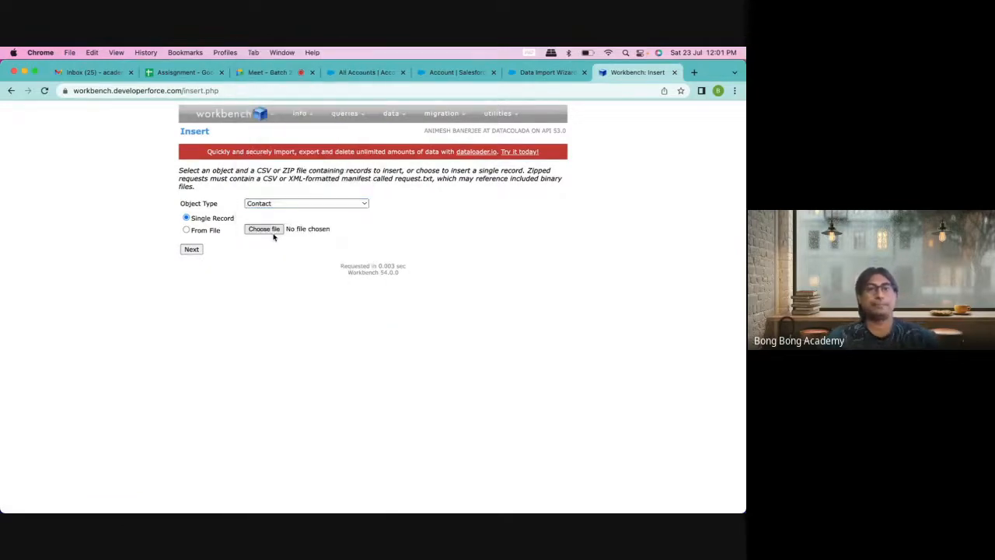
{"action": "left_click", "coordinate": [303, 276]}
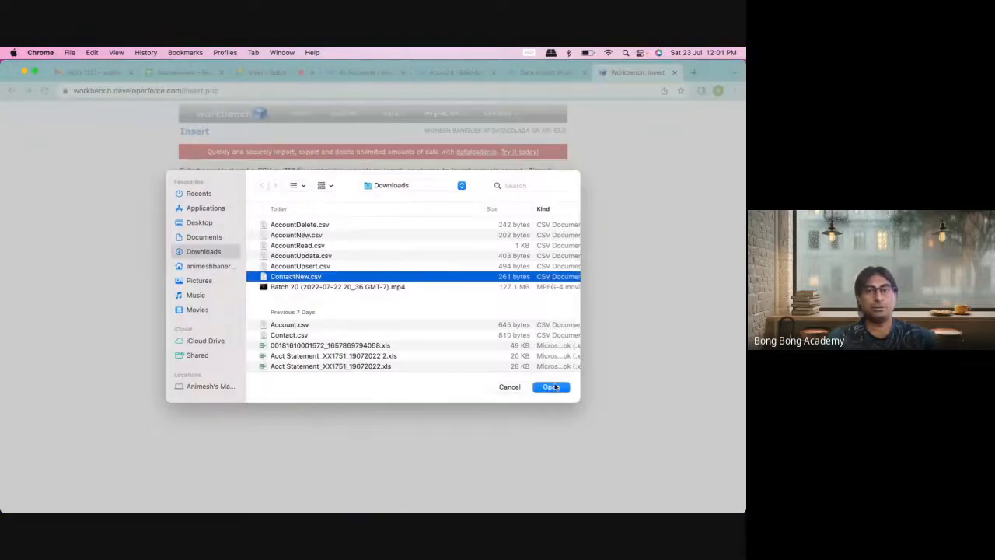
{"action": "left_click", "coordinate": [553, 386]}
{"action": "left_click", "coordinate": [192, 248]}
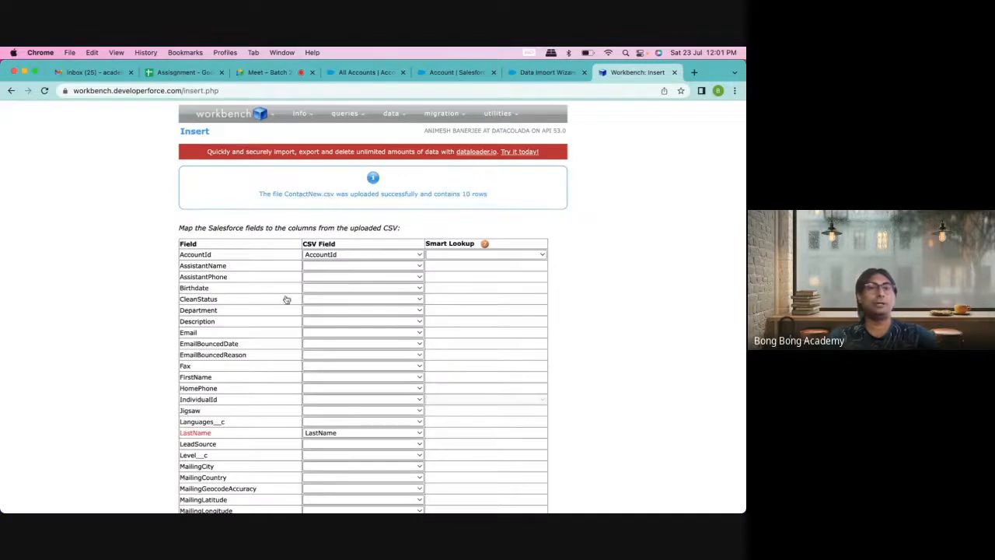
Step: Map FirstName and run the insert, which fails with 10 MALFORMED_ID errors
{"action": "scroll", "coordinate": [326, 311], "scroll_direction": "down", "scroll_amount": 3}
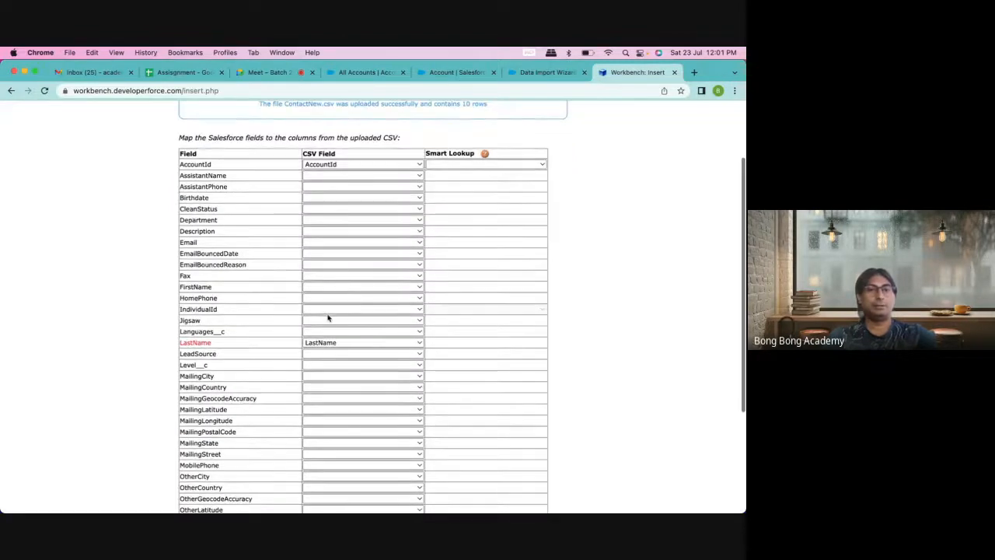
{"action": "left_click", "coordinate": [311, 287]}
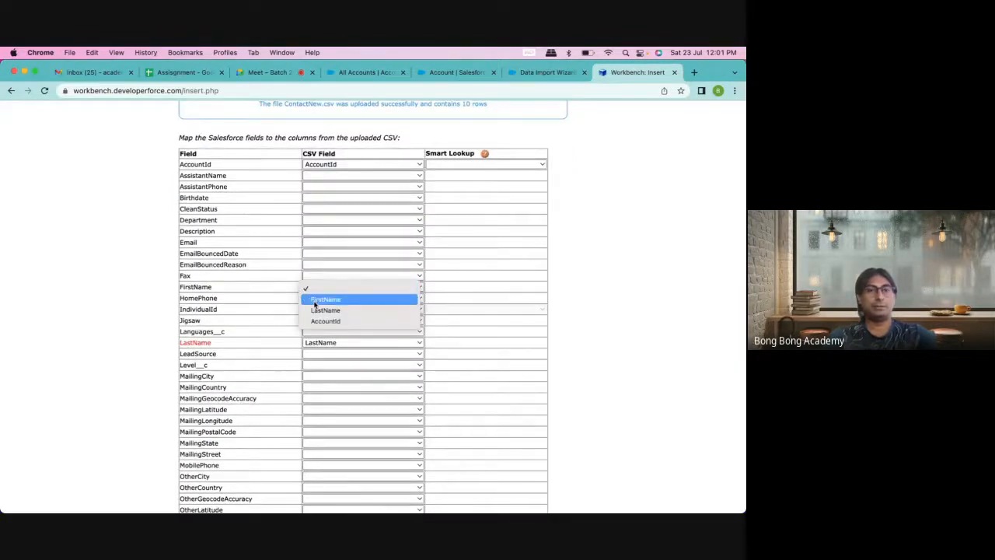
{"action": "left_click", "coordinate": [315, 302]}
{"action": "scroll", "coordinate": [315, 305], "scroll_direction": "down", "scroll_amount": 1}
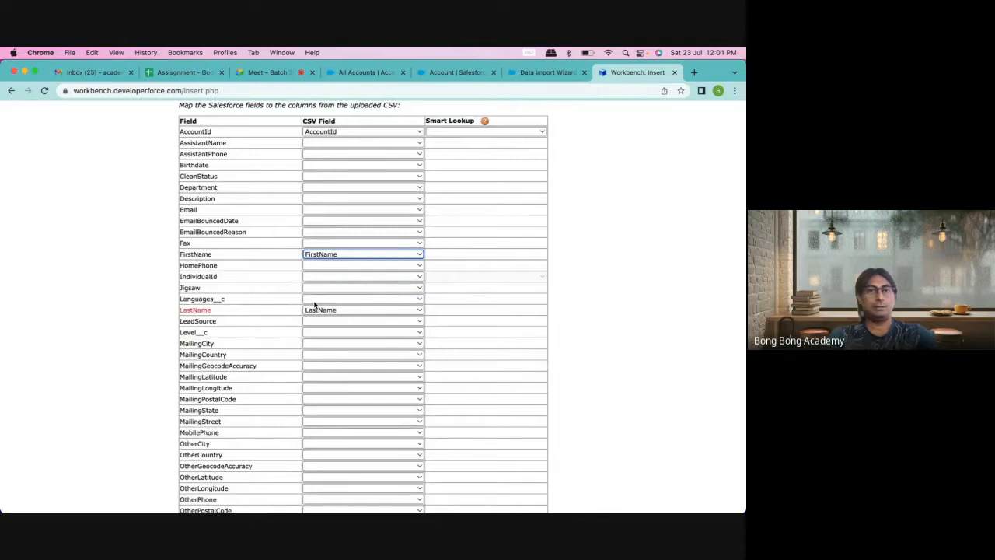
{"action": "scroll", "coordinate": [263, 246], "scroll_direction": "down", "scroll_amount": 5}
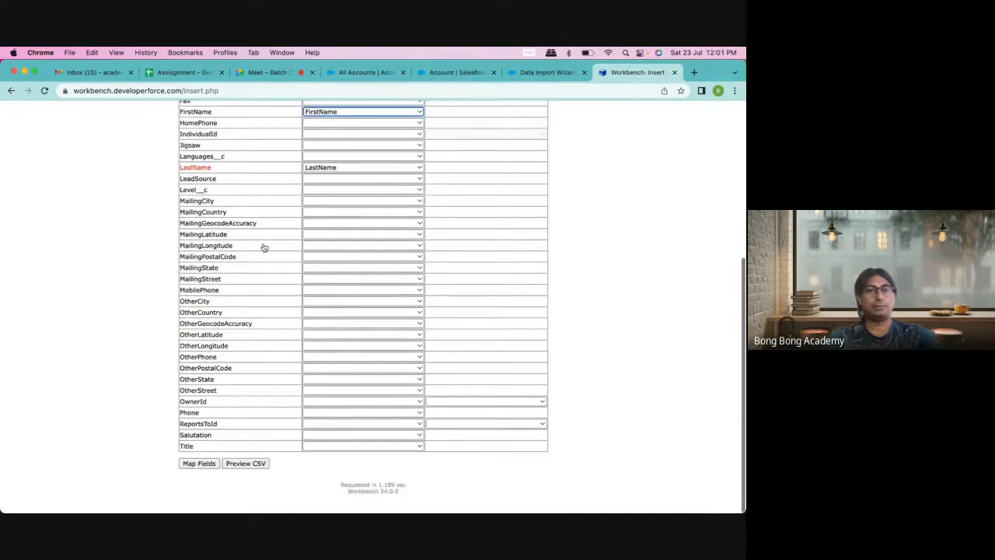
{"action": "left_click", "coordinate": [195, 475]}
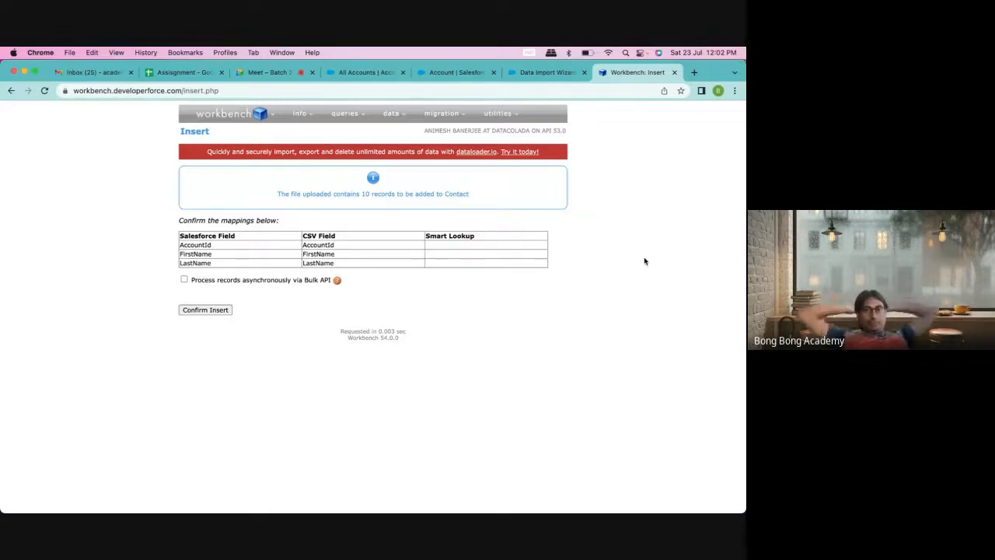
{"action": "left_click", "coordinate": [224, 312]}
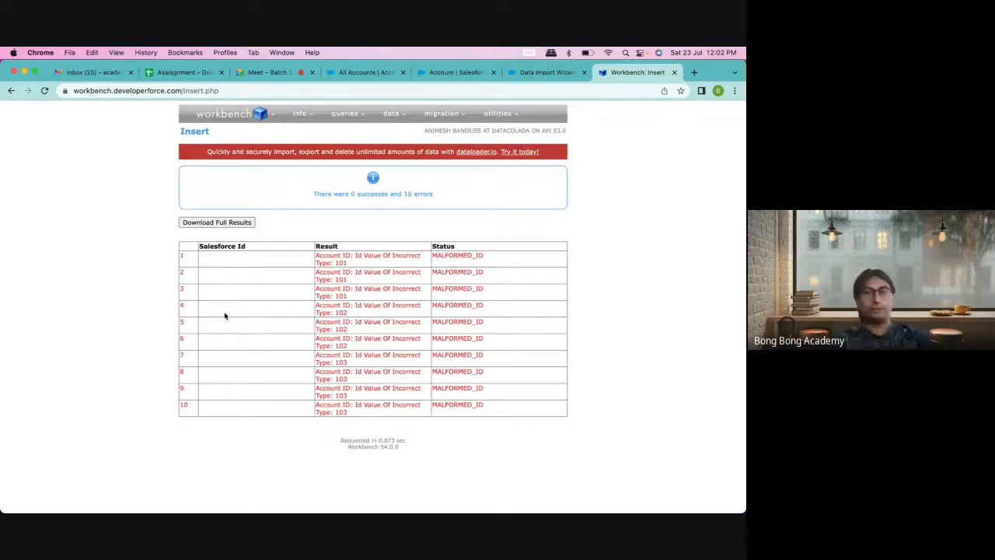
{"action": "mouse_move", "coordinate": [404, 116]}
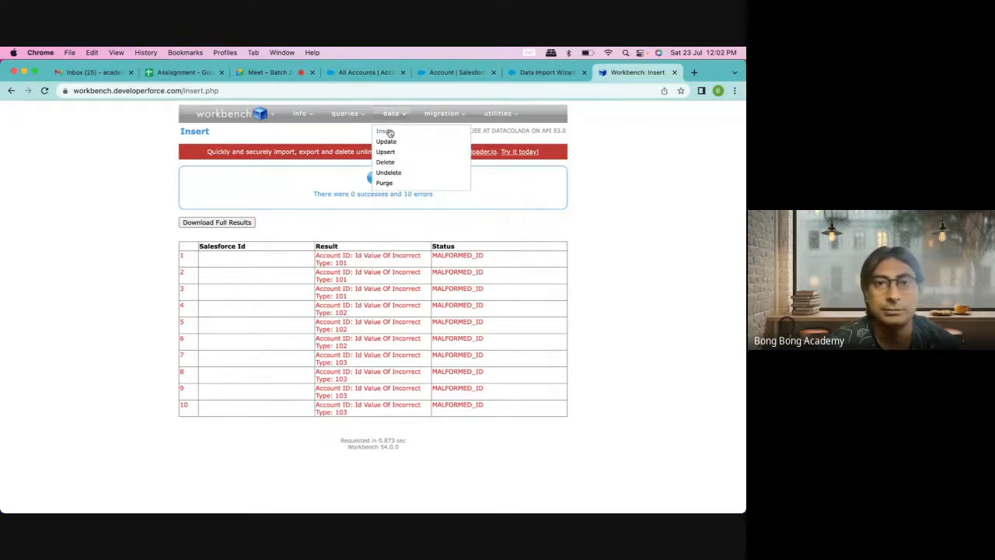
{"action": "left_click", "coordinate": [385, 132]}
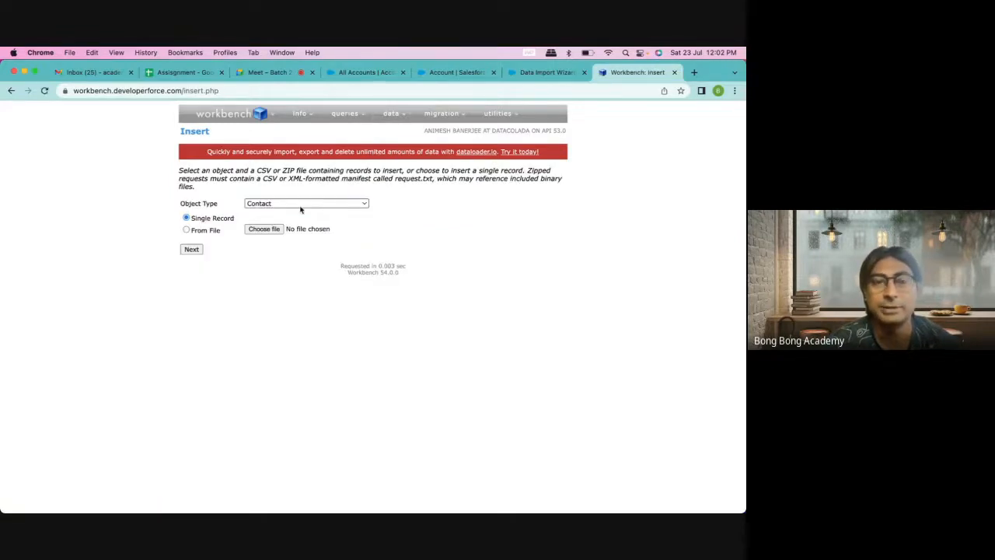
Step: Choose ContactNew.csv as the Contact insert file and continue to mapping
{"action": "left_click", "coordinate": [258, 233]}
{"action": "left_click", "coordinate": [295, 276]}
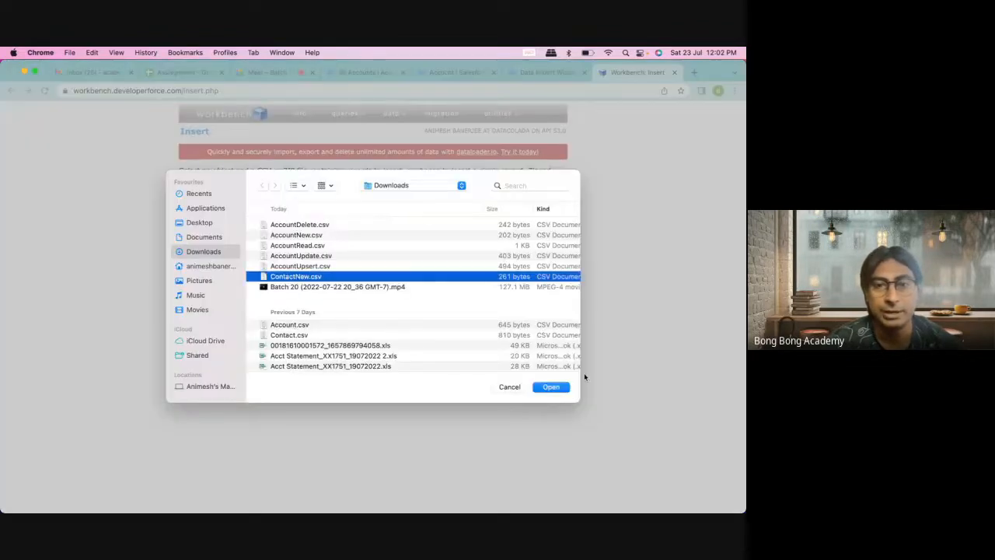
{"action": "left_click", "coordinate": [563, 387]}
{"action": "left_click", "coordinate": [203, 251]}
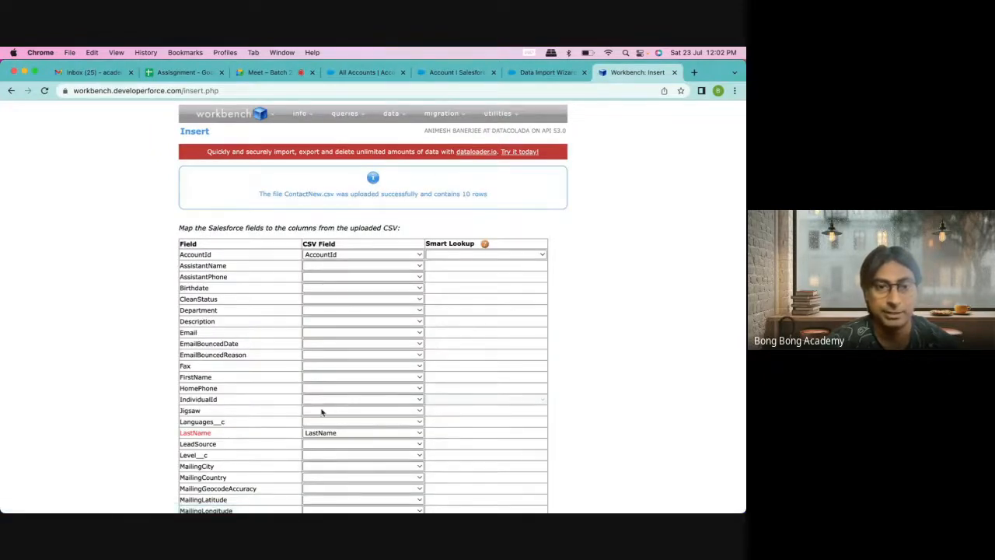
Step: Map FirstName and set the AccountId smart lookup to Account.MyId__c
{"action": "left_click", "coordinate": [327, 377]}
{"action": "left_click", "coordinate": [322, 389]}
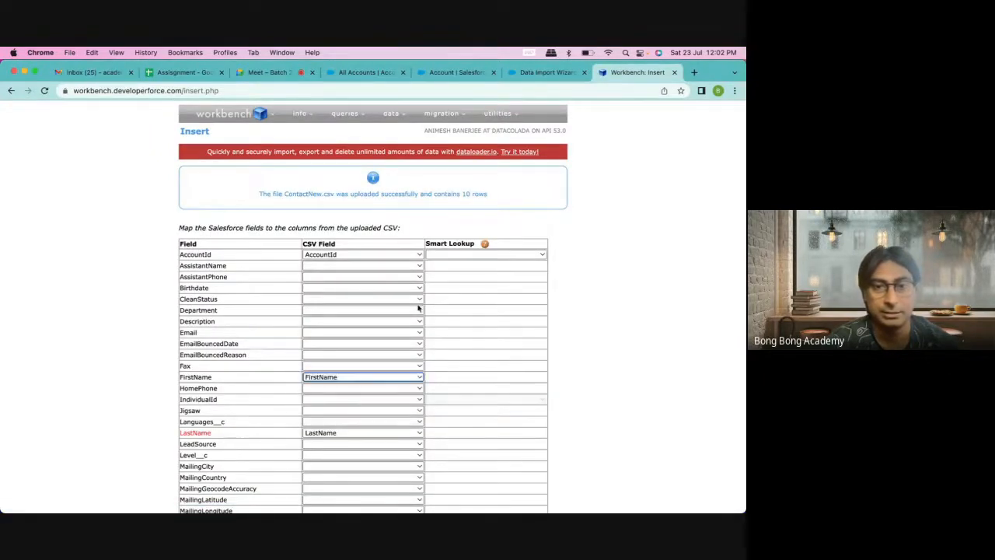
{"action": "left_click", "coordinate": [467, 255]}
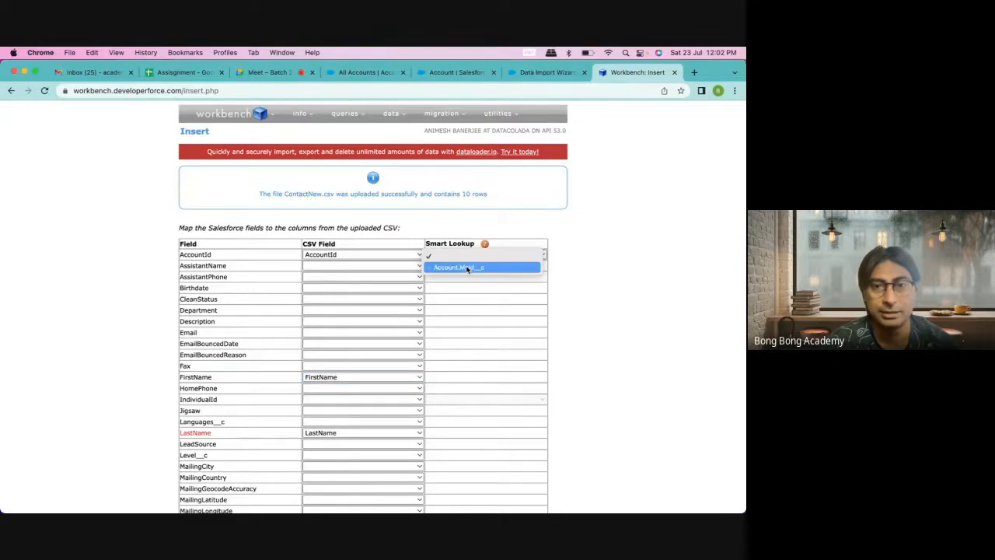
{"action": "left_click", "coordinate": [468, 268]}
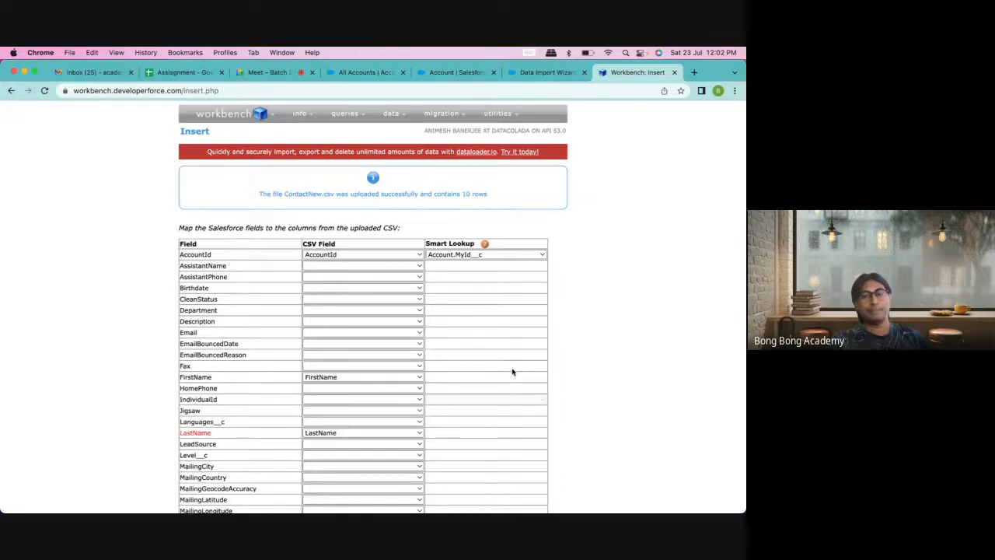
{"action": "scroll", "coordinate": [513, 371], "scroll_direction": "down", "scroll_amount": 5}
{"action": "left_click", "coordinate": [204, 478]}
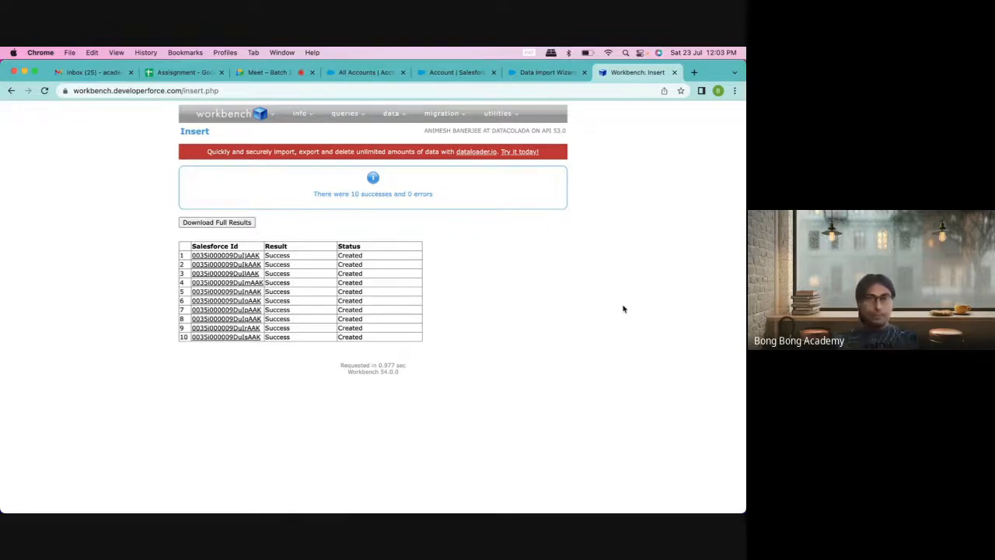
Step: Select the four film names in A2:A5 of the Assignment spreadsheet
{"action": "left_click", "coordinate": [186, 72]}
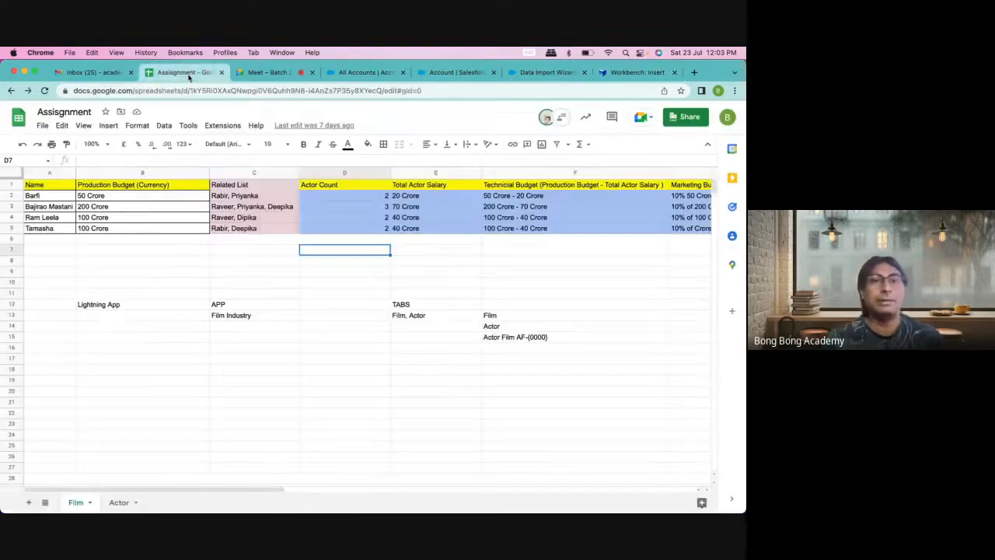
{"action": "left_click", "coordinate": [380, 270]}
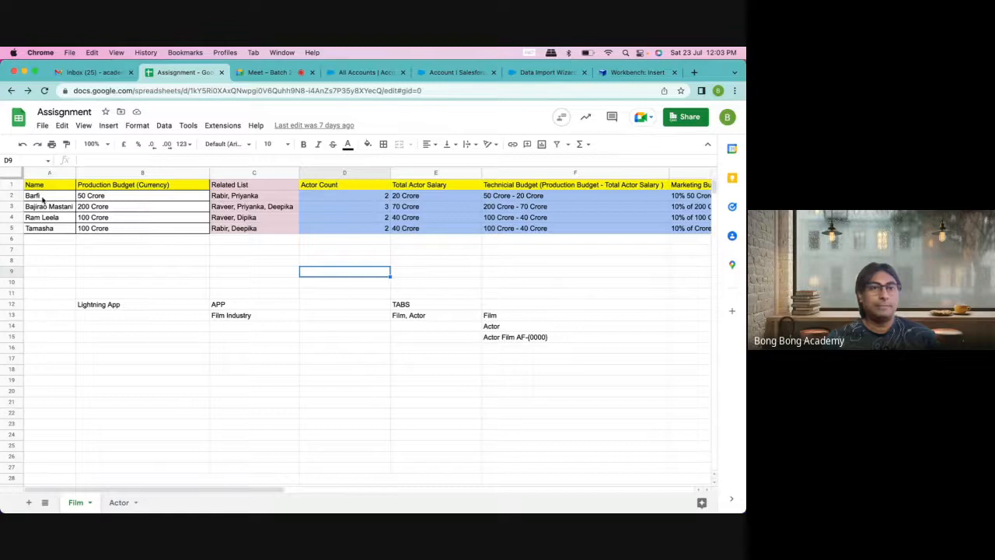
{"action": "left_click_drag", "start_coordinate": [42, 195], "coordinate": [40, 226]}
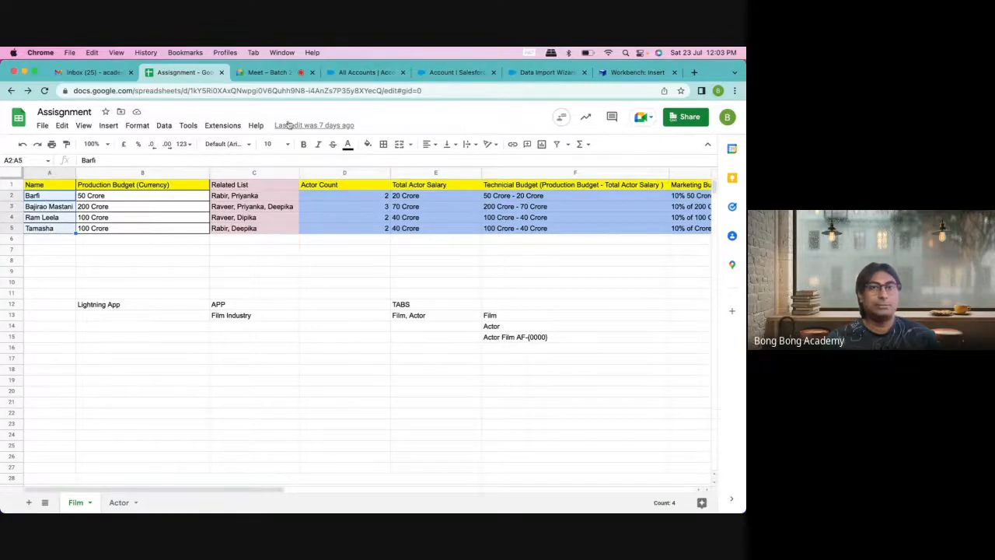
{"action": "left_click", "coordinate": [271, 72]}
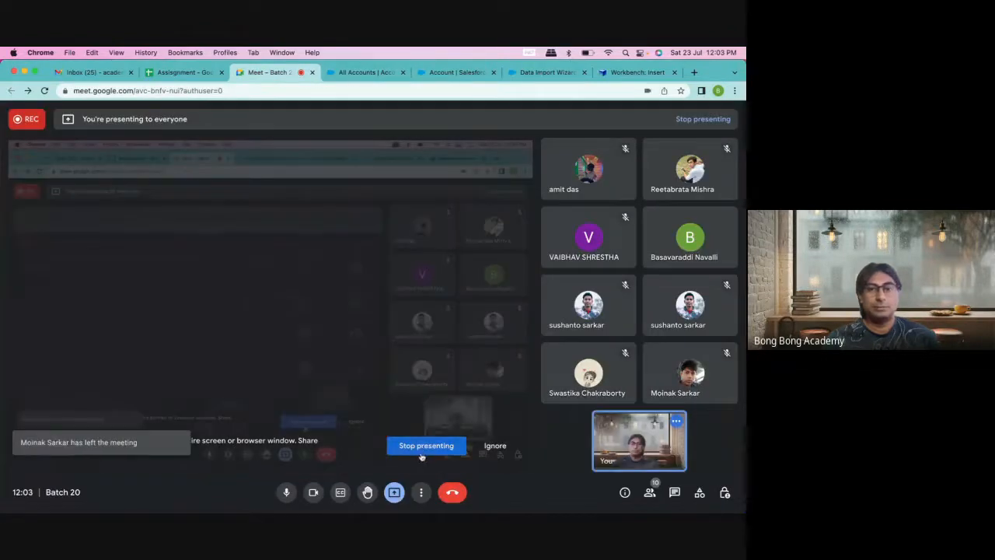